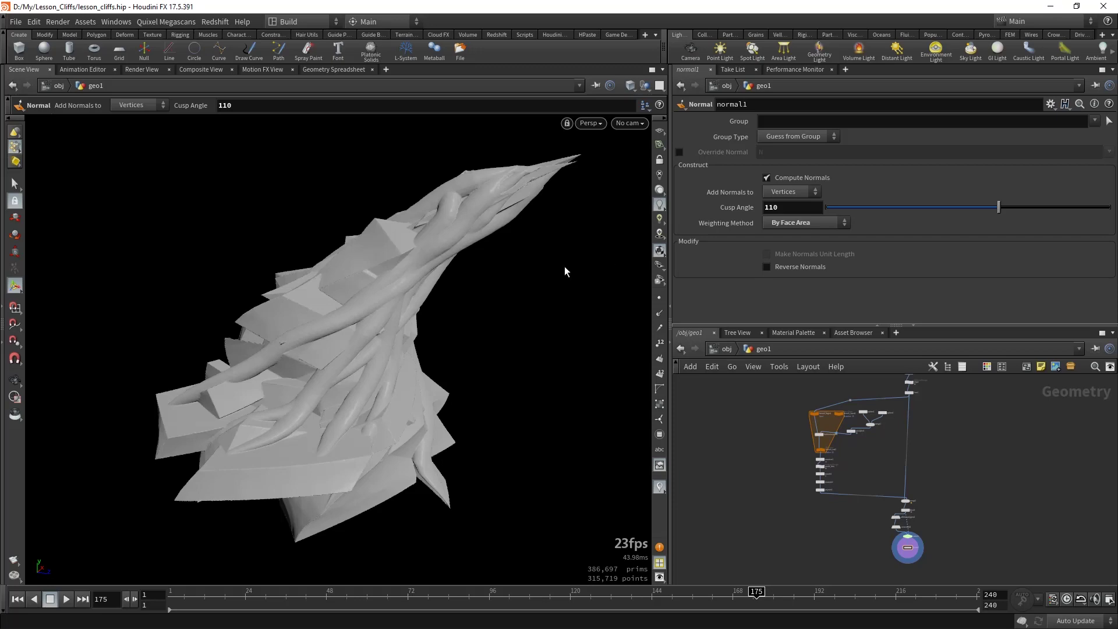
- Orbit the cliff model, auto-lay out the nodes and move tube1 up away from isooffset1
{"action": "key", "text": "Escape"}
{"action": "mouse_move", "coordinate": [474, 245]}
{"action": "left_mouse_down"}
{"action": "mouse_move", "coordinate": [384, 230]}
{"action": "mouse_move", "coordinate": [286, 235]}
{"action": "mouse_move", "coordinate": [536, 262]}
{"action": "mouse_move", "coordinate": [515, 265]}
{"action": "left_mouse_up"}
{"action": "key", "text": "Return"}
{"action": "key", "text": "l"}
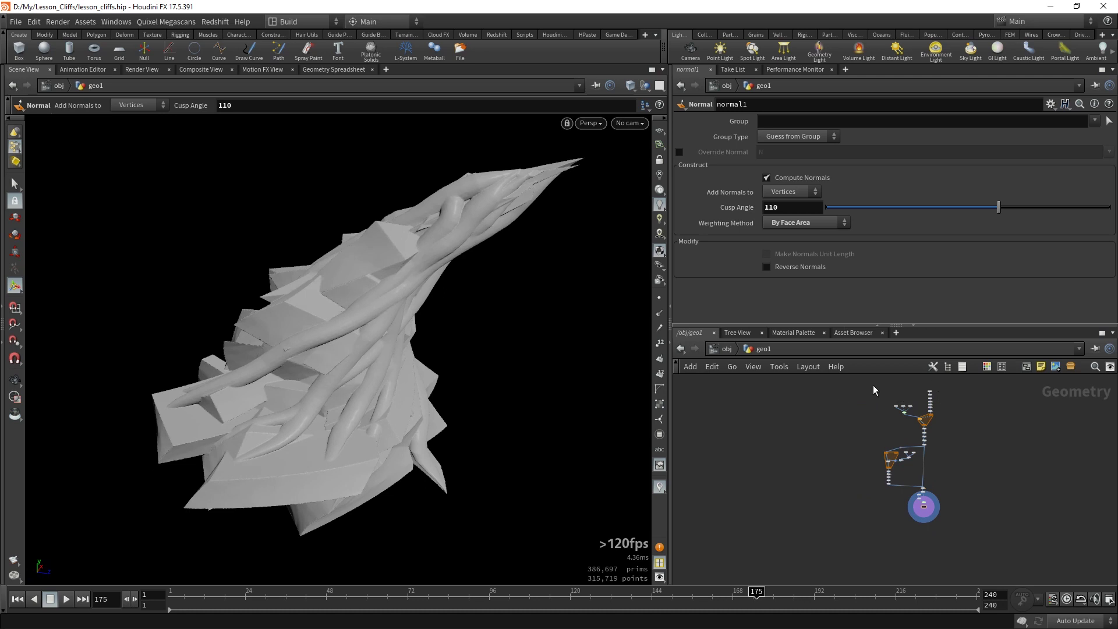
{"action": "scroll", "coordinate": [873, 390], "scroll_direction": "up", "scroll_amount": 3}
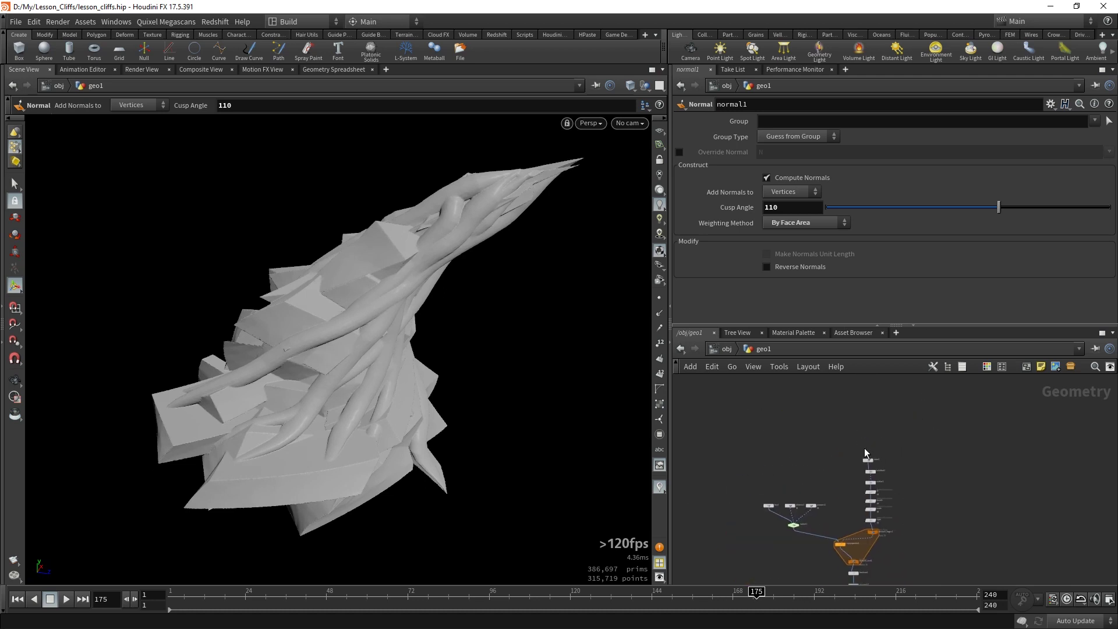
{"action": "scroll", "coordinate": [866, 453], "scroll_direction": "up", "scroll_amount": 5}
{"action": "mouse_move", "coordinate": [850, 461]}
{"action": "left_mouse_down"}
{"action": "mouse_move", "coordinate": [795, 352]}
{"action": "mouse_move", "coordinate": [800, 419]}
{"action": "left_mouse_up"}
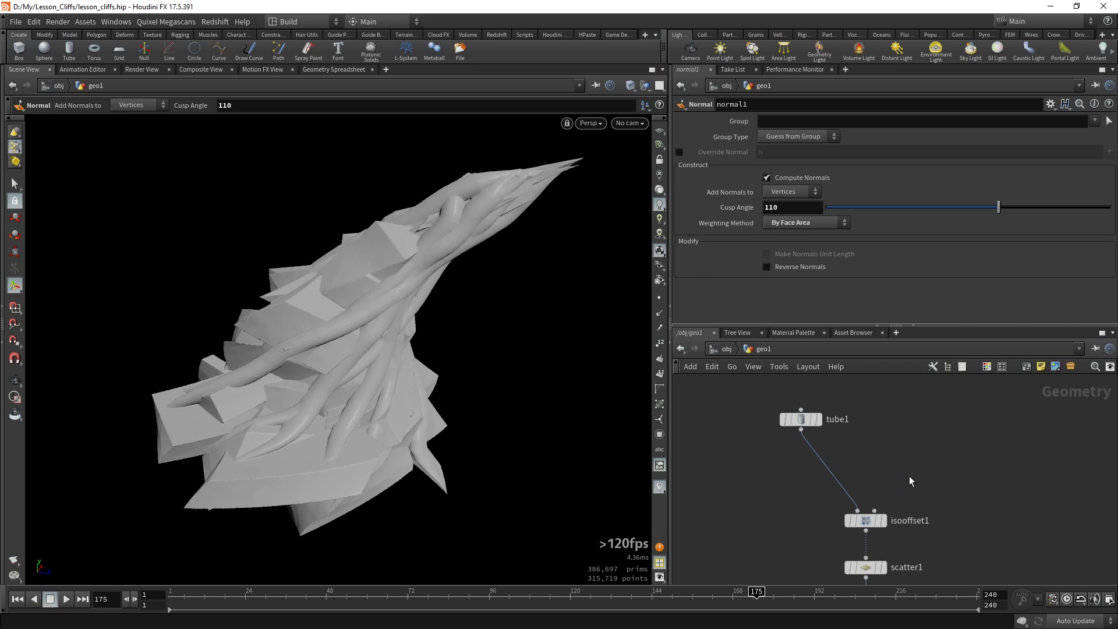
- Drop a new Switch node, switch3, onto the tube1–isooffset1 wire
{"action": "key", "text": "Tab"}
{"action": "type", "text": "swit"}
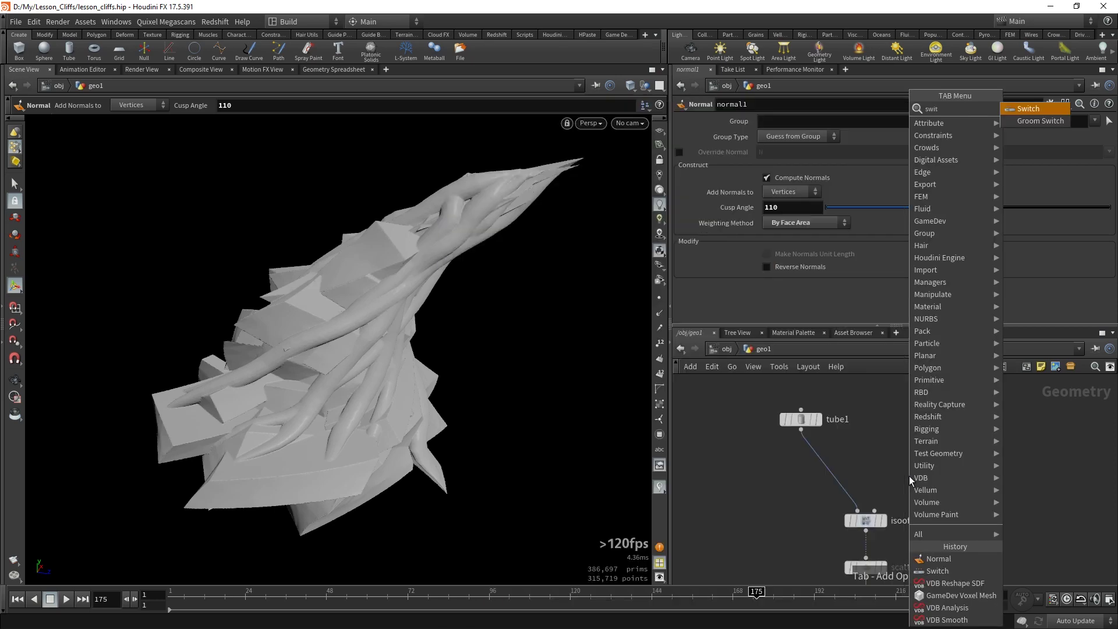
{"action": "key", "text": "Return"}
{"action": "left_click", "coordinate": [830, 471]}
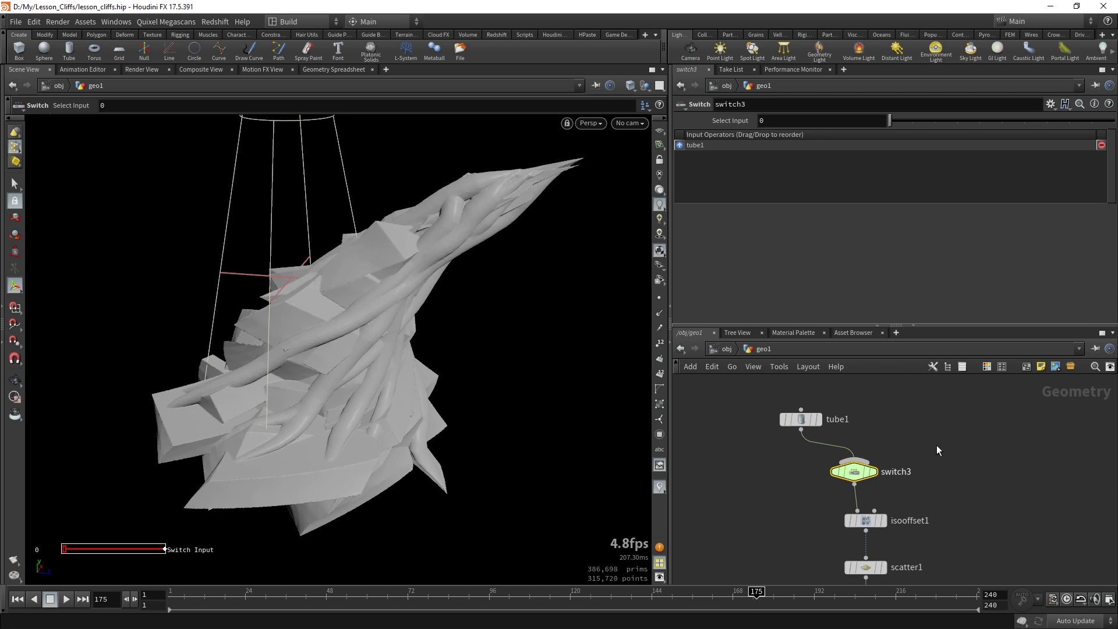
- Add a Torus node, torus1, and wire it into switch3's second input
{"action": "middle_click_drag", "start_coordinate": [936, 445], "coordinate": [913, 475]}
{"action": "key", "text": "Tab"}
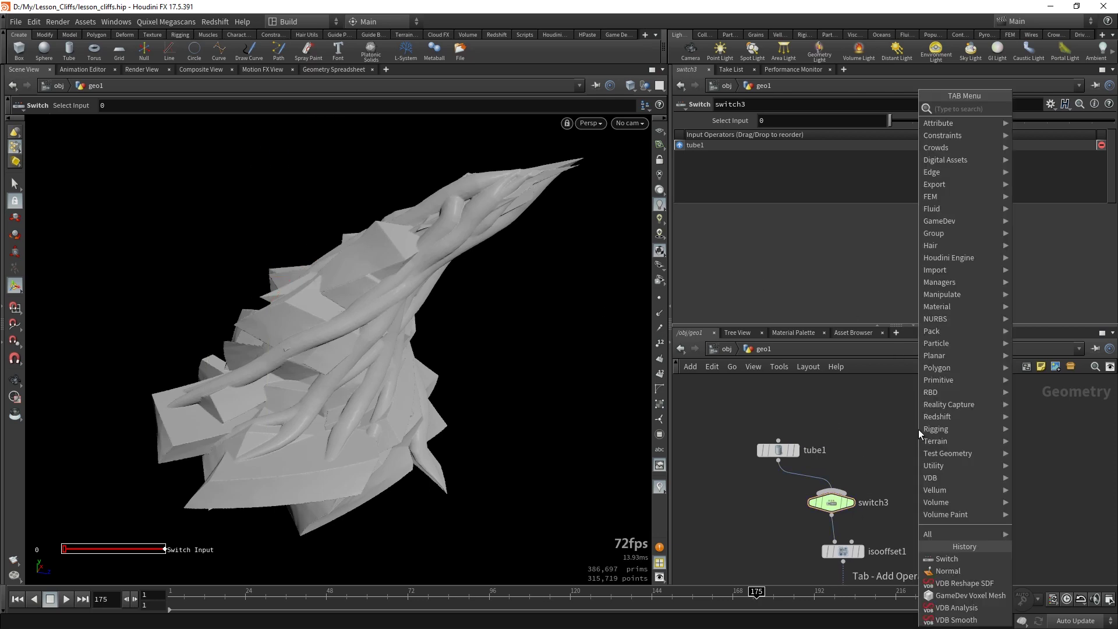
{"action": "type", "text": "null"}
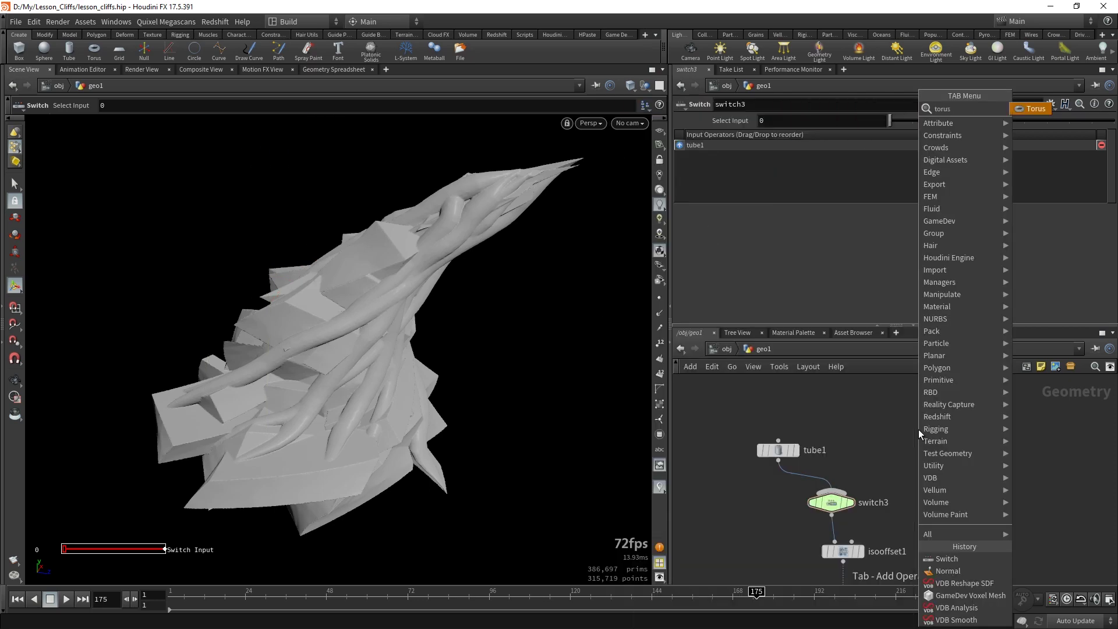
{"action": "key", "text": "Return"}
{"action": "left_click", "coordinate": [913, 429]}
{"action": "left_click_drag", "start_coordinate": [912, 438], "coordinate": [831, 511]}
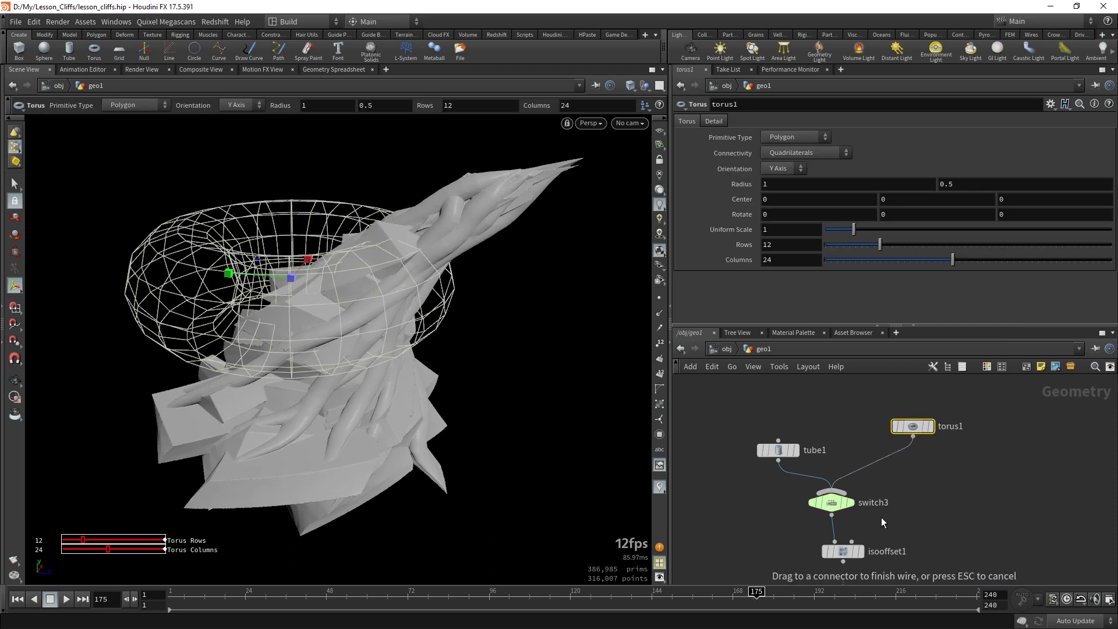
- Set switch2's Select Input to 1 to show the bend1 geometry
{"action": "scroll", "coordinate": [914, 506], "scroll_direction": "down", "scroll_amount": 5}
{"action": "middle_click_drag", "start_coordinate": [914, 506], "coordinate": [914, 466]}
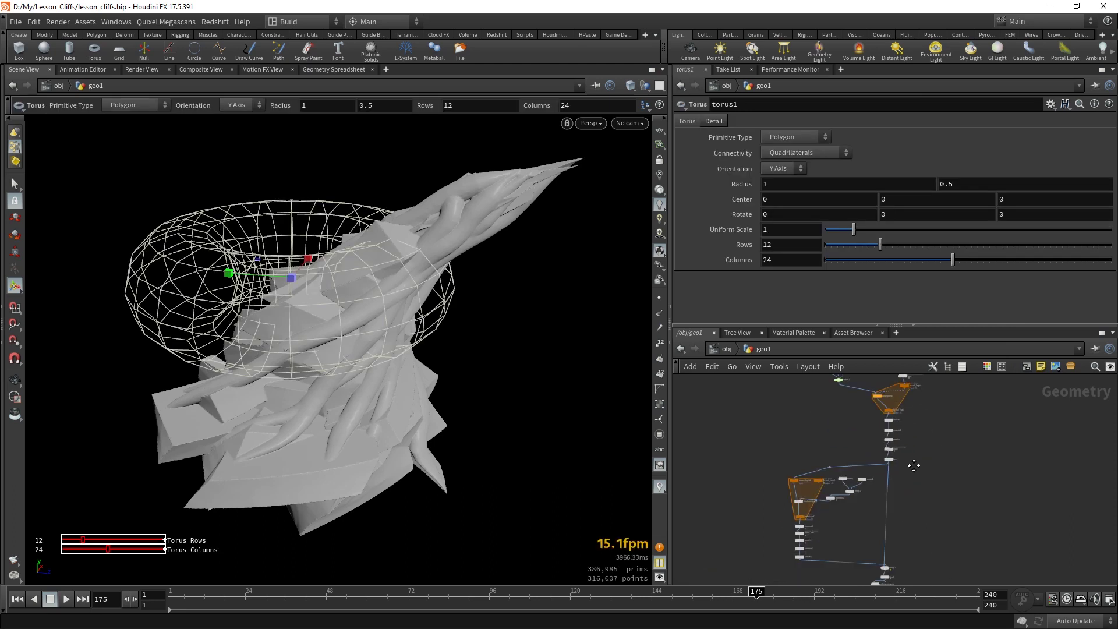
{"action": "scroll", "coordinate": [914, 466], "scroll_direction": "up", "scroll_amount": 5}
{"action": "scroll", "coordinate": [854, 415], "scroll_direction": "down", "scroll_amount": 3}
{"action": "left_click_drag", "start_coordinate": [854, 505], "coordinate": [932, 470]}
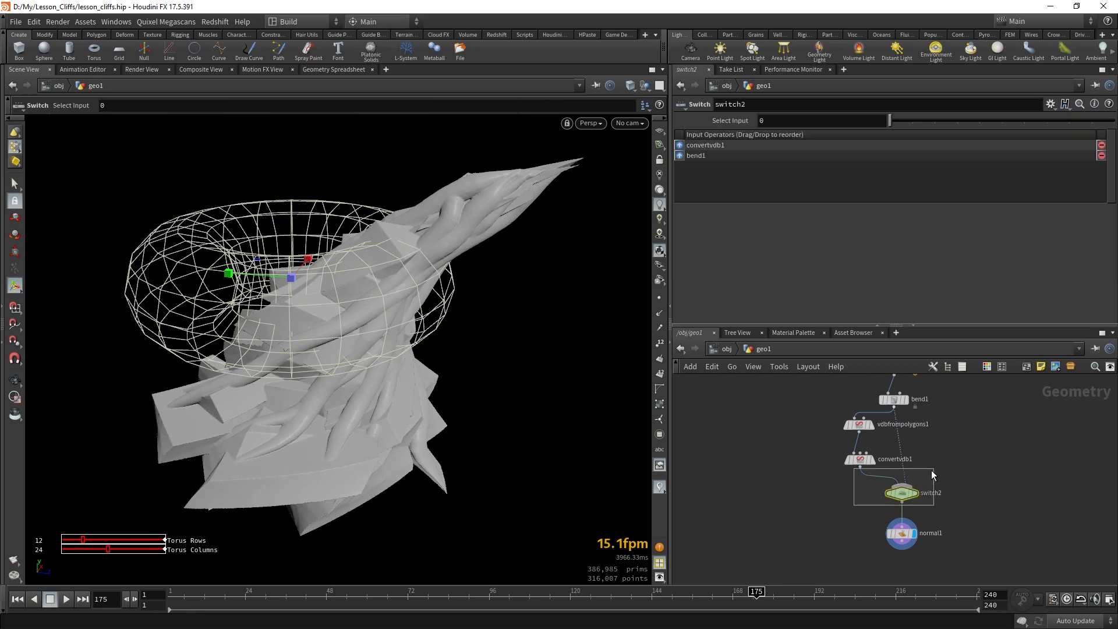
{"action": "left_click_drag", "start_coordinate": [894, 123], "coordinate": [912, 120]}
- Set switch3's Select Input to 1 so the cliff uses the torus
{"action": "scroll", "coordinate": [930, 427], "scroll_direction": "down", "scroll_amount": 2}
{"action": "middle_click_drag", "start_coordinate": [930, 428], "coordinate": [969, 600]}
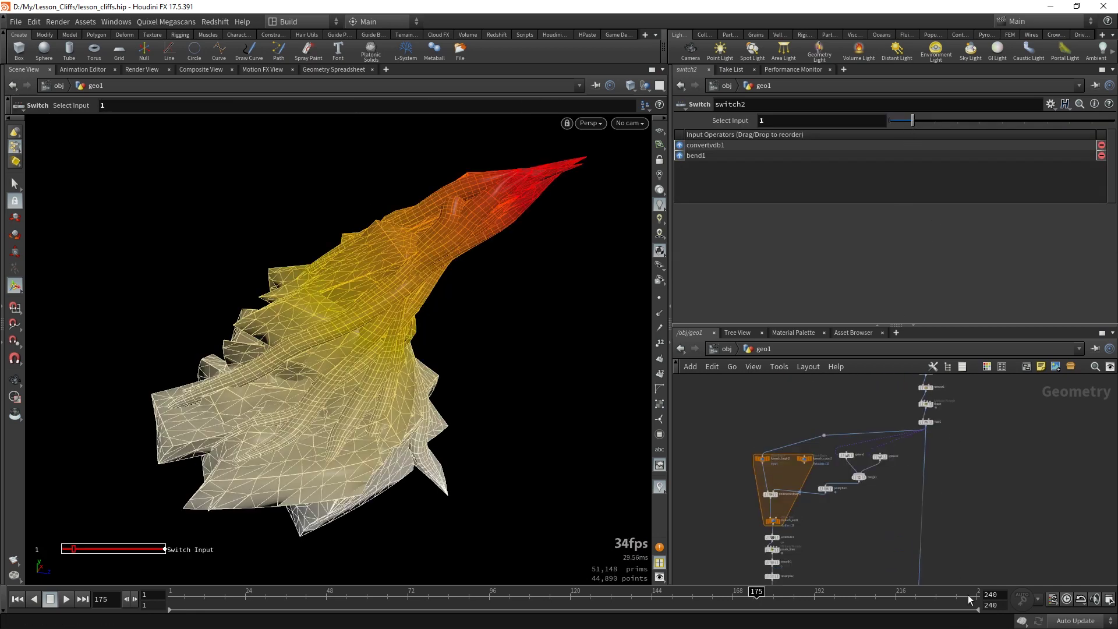
{"action": "middle_click_drag", "start_coordinate": [958, 476], "coordinate": [931, 511]}
{"action": "scroll", "coordinate": [931, 511], "scroll_direction": "up", "scroll_amount": 3}
{"action": "scroll", "coordinate": [933, 508], "scroll_direction": "up", "scroll_amount": 2}
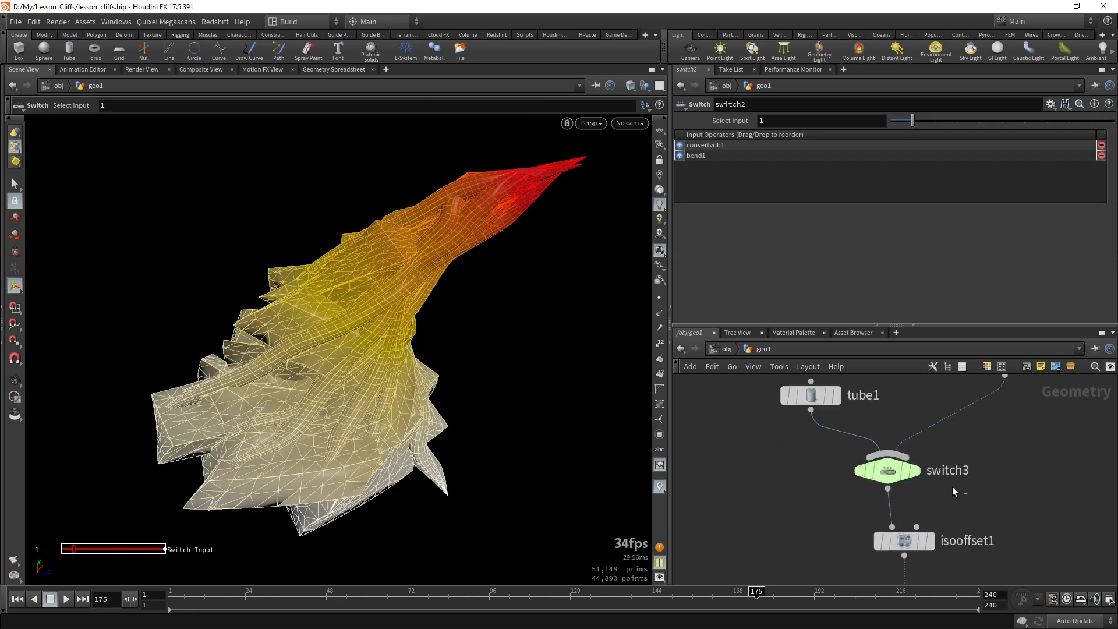
{"action": "left_click", "coordinate": [887, 472]}
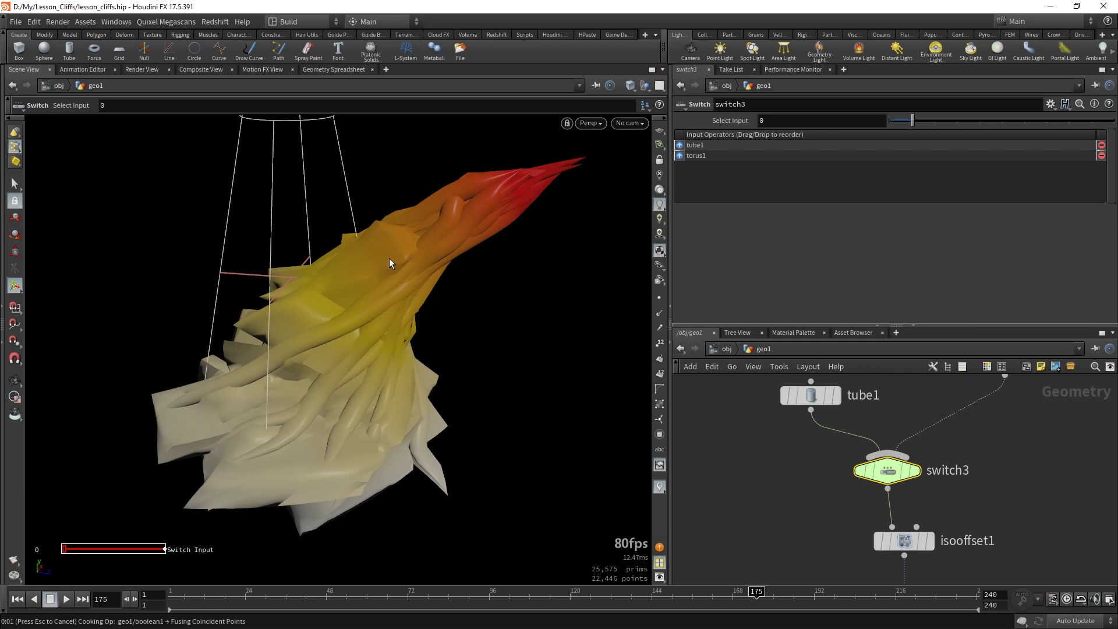
{"action": "mouse_move", "coordinate": [389, 257]}
{"action": "left_mouse_down", "text": "alt"}
{"action": "mouse_move", "coordinate": [426, 312]}
{"action": "mouse_move", "coordinate": [474, 280]}
{"action": "mouse_move", "coordinate": [407, 262]}
{"action": "mouse_move", "coordinate": [452, 362]}
{"action": "left_mouse_up", "text": "alt"}
{"action": "scroll", "coordinate": [809, 537], "scroll_direction": "down", "scroll_amount": 3}
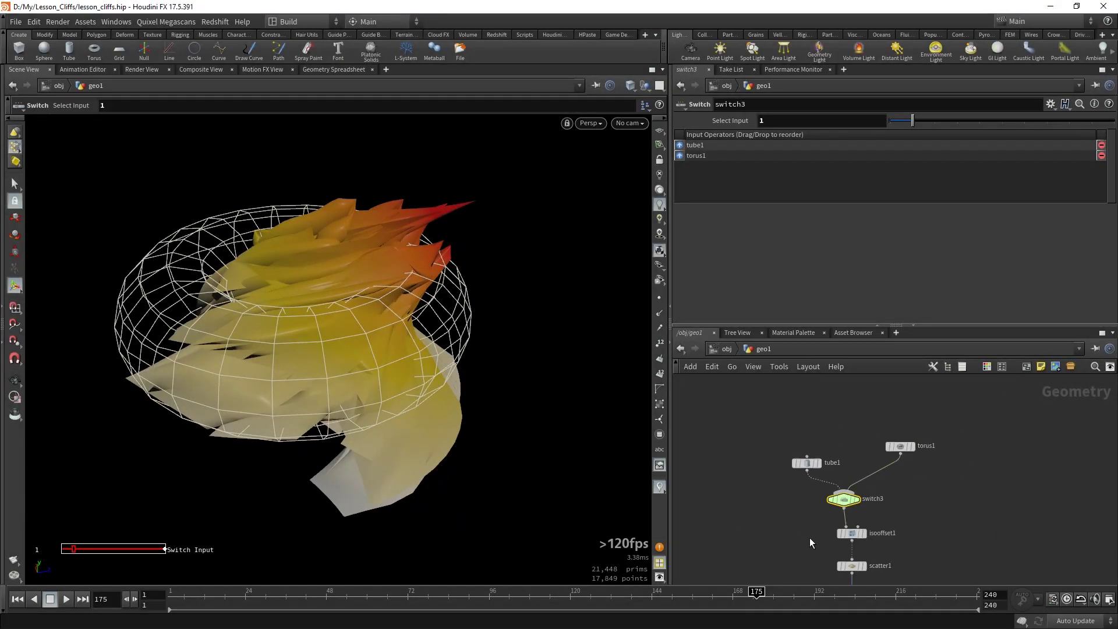
{"action": "scroll", "coordinate": [918, 389], "scroll_direction": "down", "scroll_amount": 5}
{"action": "scroll", "coordinate": [890, 389], "scroll_direction": "up", "scroll_amount": 2}
{"action": "scroll", "coordinate": [889, 389], "scroll_direction": "up", "scroll_amount": 3}
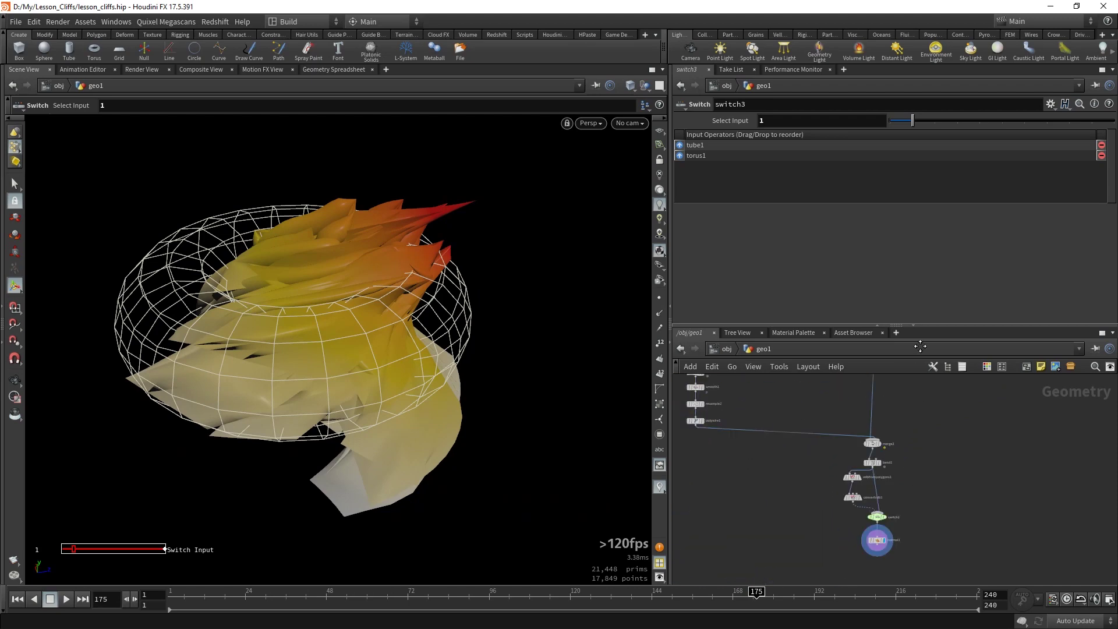
{"action": "scroll", "coordinate": [888, 457], "scroll_direction": "up", "scroll_amount": 4}
- Bypass bend1 to inspect the unbent cliff, then turn the bypass back off
{"action": "left_click", "coordinate": [802, 402]}
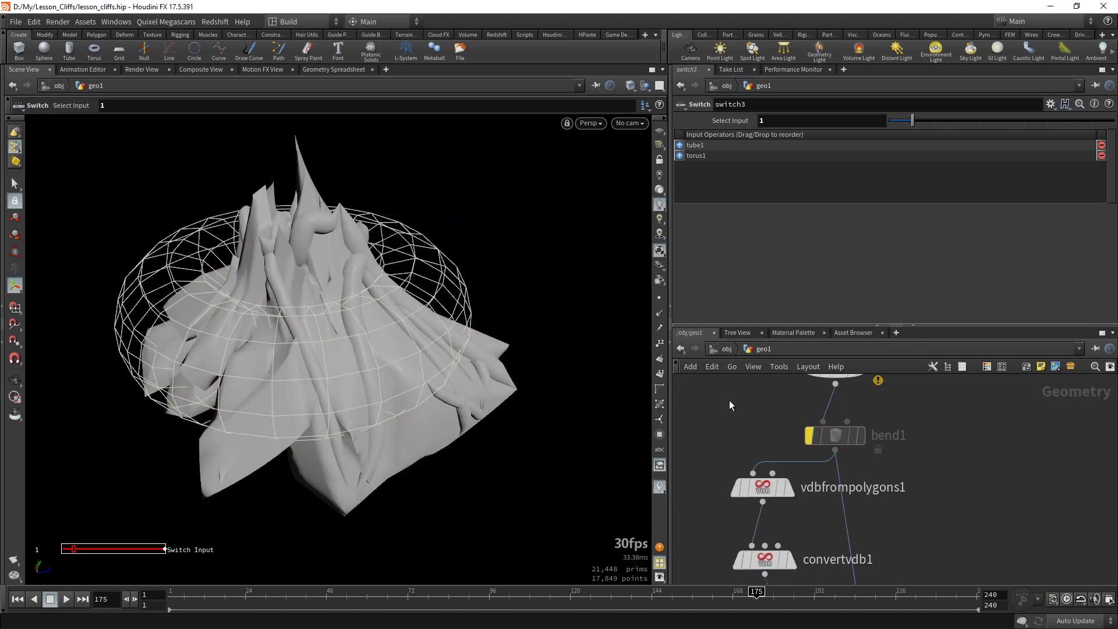
{"action": "mouse_move", "coordinate": [388, 292]}
{"action": "left_mouse_down", "text": "alt"}
{"action": "mouse_move", "coordinate": [436, 394]}
{"action": "mouse_move", "coordinate": [479, 243]}
{"action": "mouse_move", "coordinate": [460, 158]}
{"action": "mouse_move", "coordinate": [474, 150]}
{"action": "mouse_move", "coordinate": [487, 268]}
{"action": "mouse_move", "coordinate": [449, 343]}
{"action": "left_mouse_up", "text": "alt"}
{"action": "key", "text": "Return"}
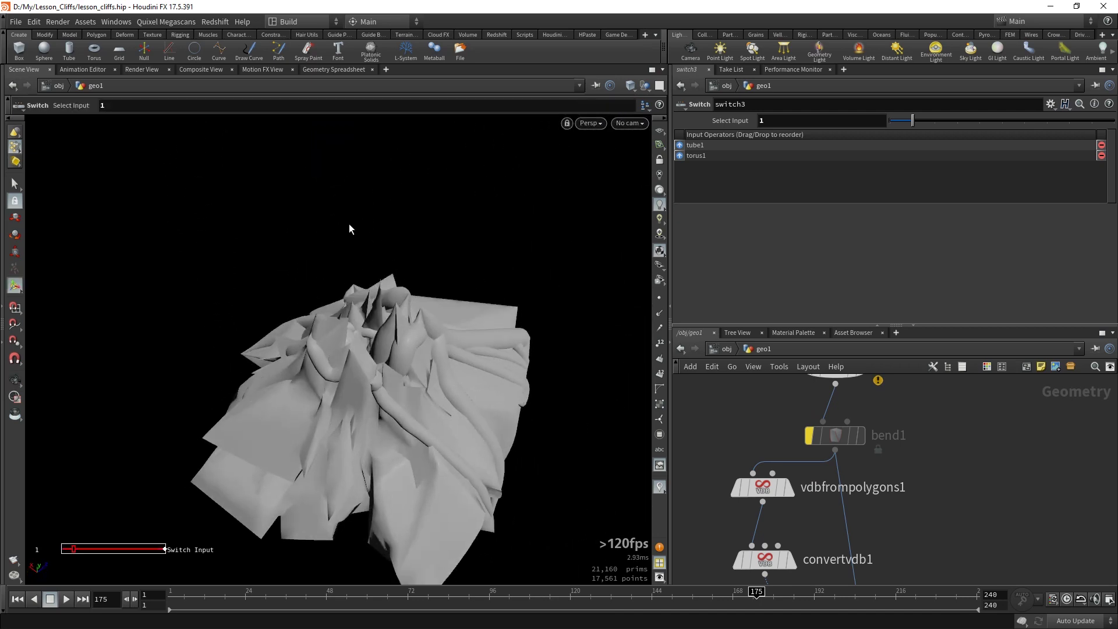
{"action": "left_click", "coordinate": [808, 435]}
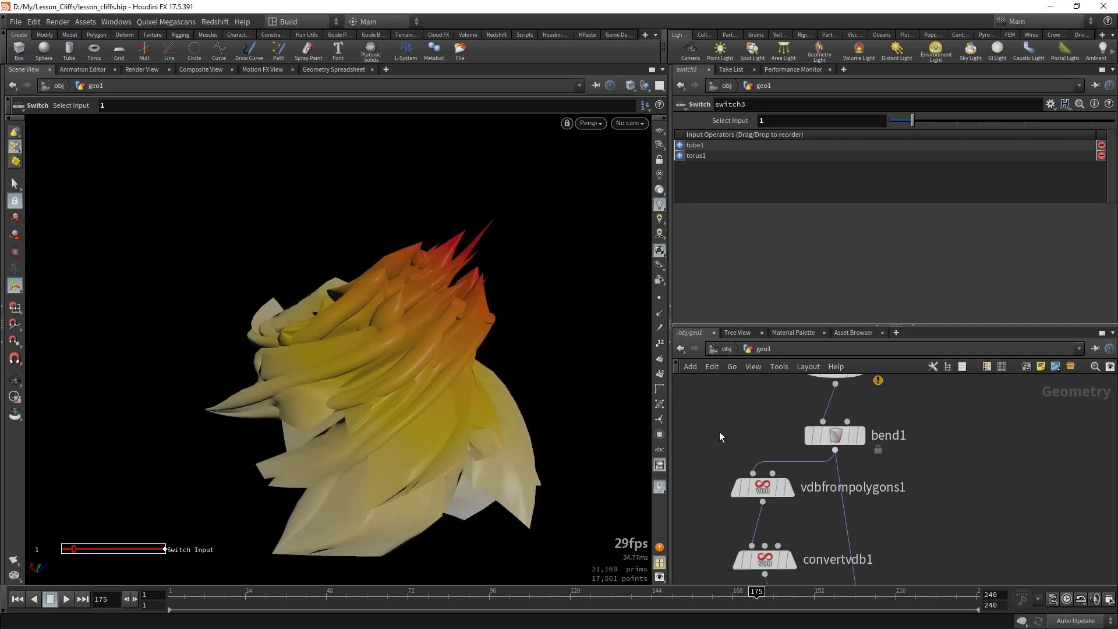
{"action": "scroll", "coordinate": [839, 430], "scroll_direction": "down", "scroll_amount": 5}
{"action": "scroll", "coordinate": [847, 428], "scroll_direction": "down", "scroll_amount": 2}
{"action": "scroll", "coordinate": [846, 426], "scroll_direction": "up", "scroll_amount": 4}
{"action": "scroll", "coordinate": [806, 433], "scroll_direction": "up", "scroll_amount": 3}
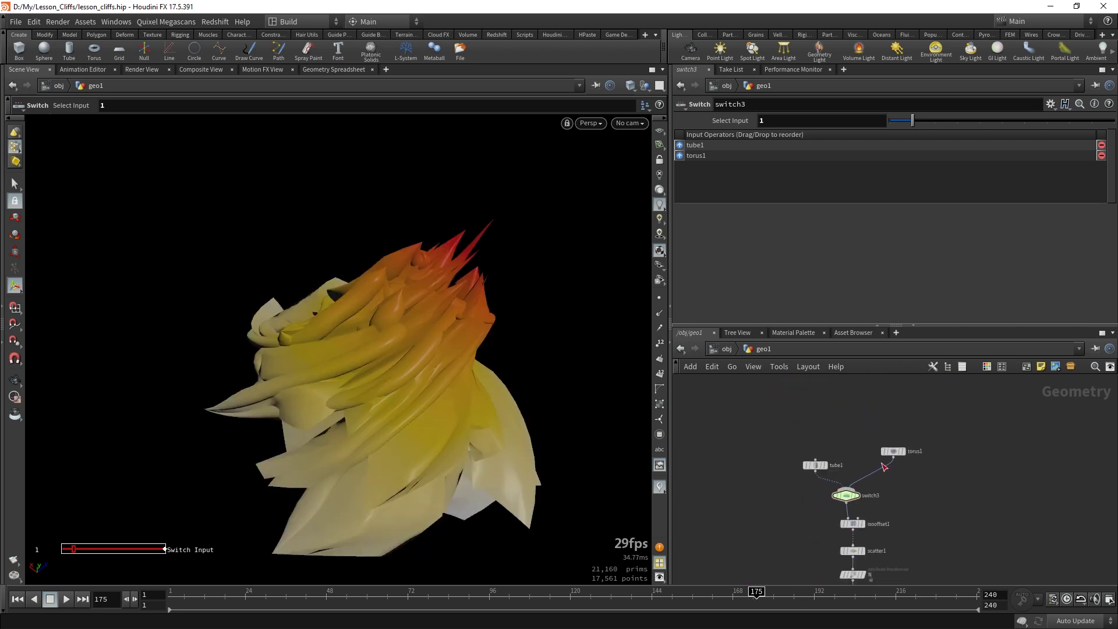
- Set switch3's Select Input to 0 and box-select the whole cliff node chain
{"action": "left_click", "coordinate": [834, 492]}
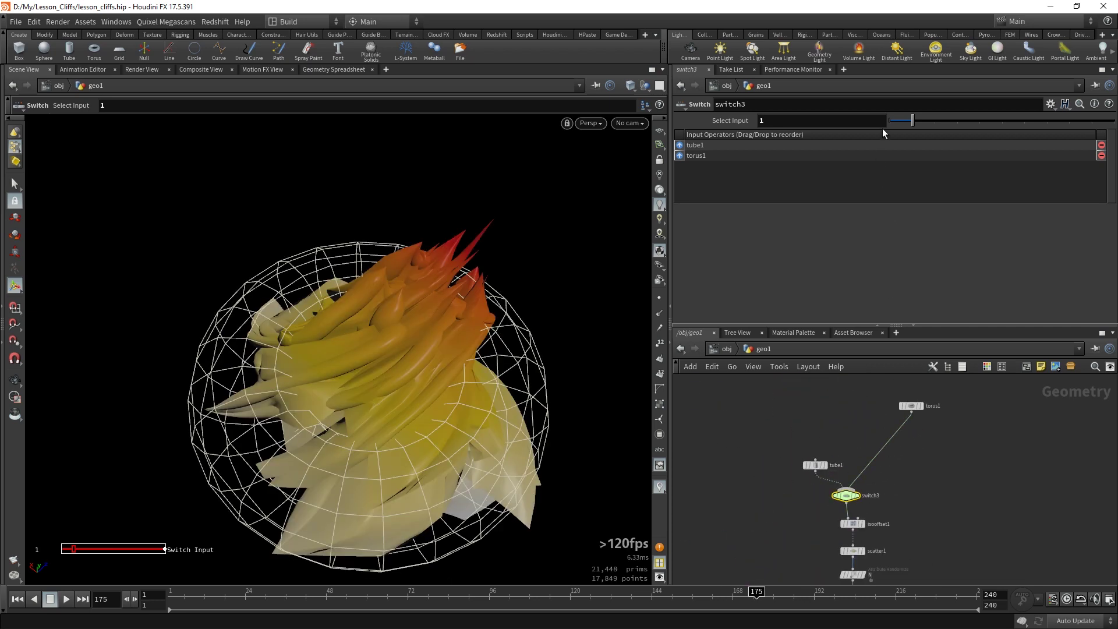
{"action": "type", "text": "0"}
{"action": "key", "text": "Return"}
{"action": "scroll", "coordinate": [927, 485], "scroll_direction": "down", "scroll_amount": 5}
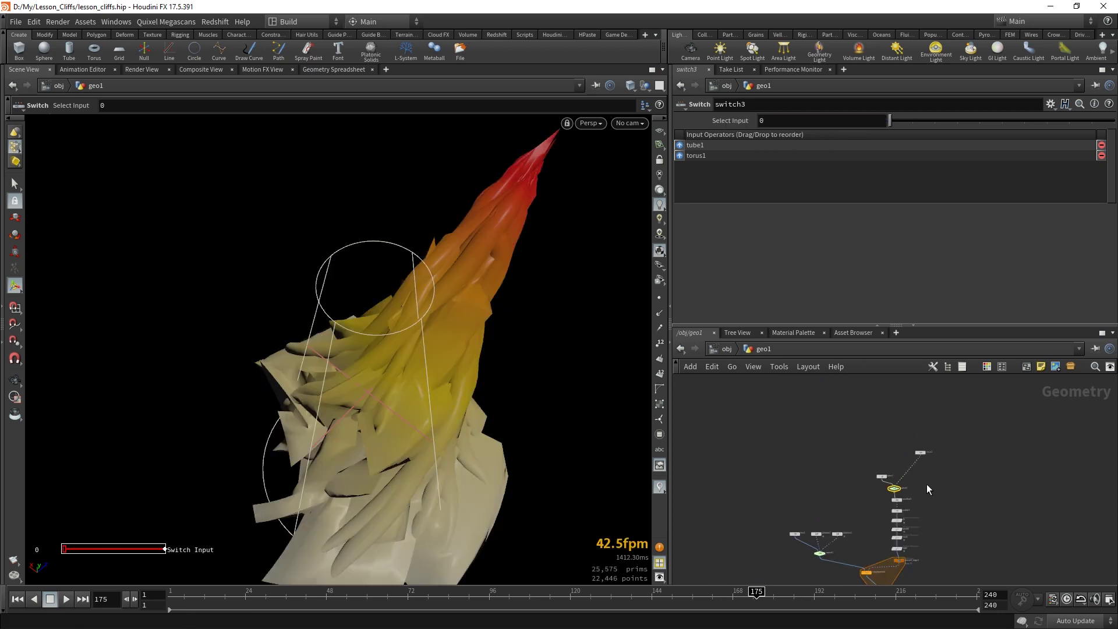
{"action": "scroll", "coordinate": [932, 466], "scroll_direction": "up", "scroll_amount": 2}
{"action": "left_click_drag", "start_coordinate": [952, 554], "coordinate": [816, 448]}
{"action": "scroll", "coordinate": [869, 448], "scroll_direction": "up", "scroll_amount": 4}
{"action": "scroll", "coordinate": [870, 448], "scroll_direction": "up", "scroll_amount": 5}
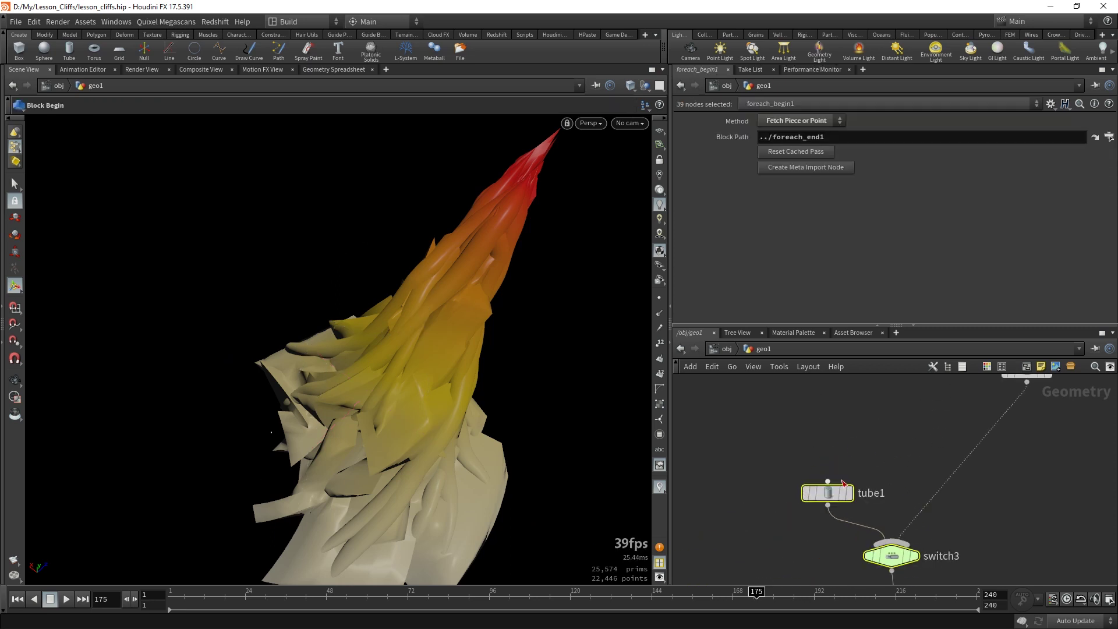
- Collapse the selected nodes into subnet1 with Shift+C and arrange it below torus1
{"action": "scroll", "coordinate": [843, 481], "scroll_direction": "down", "scroll_amount": 5}
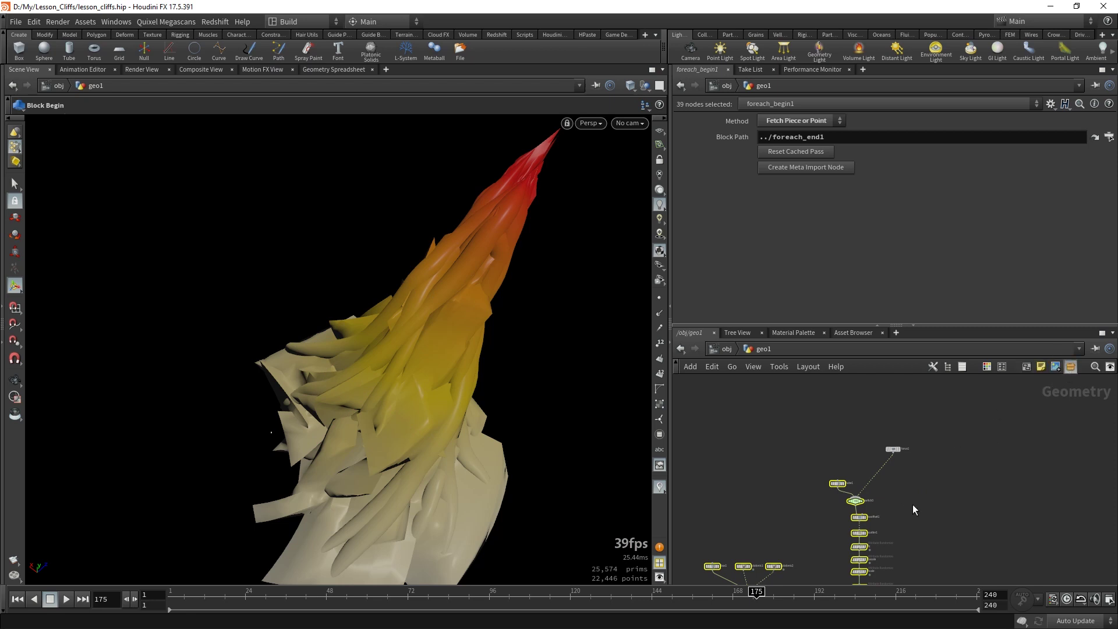
{"action": "key", "text": "shift+c"}
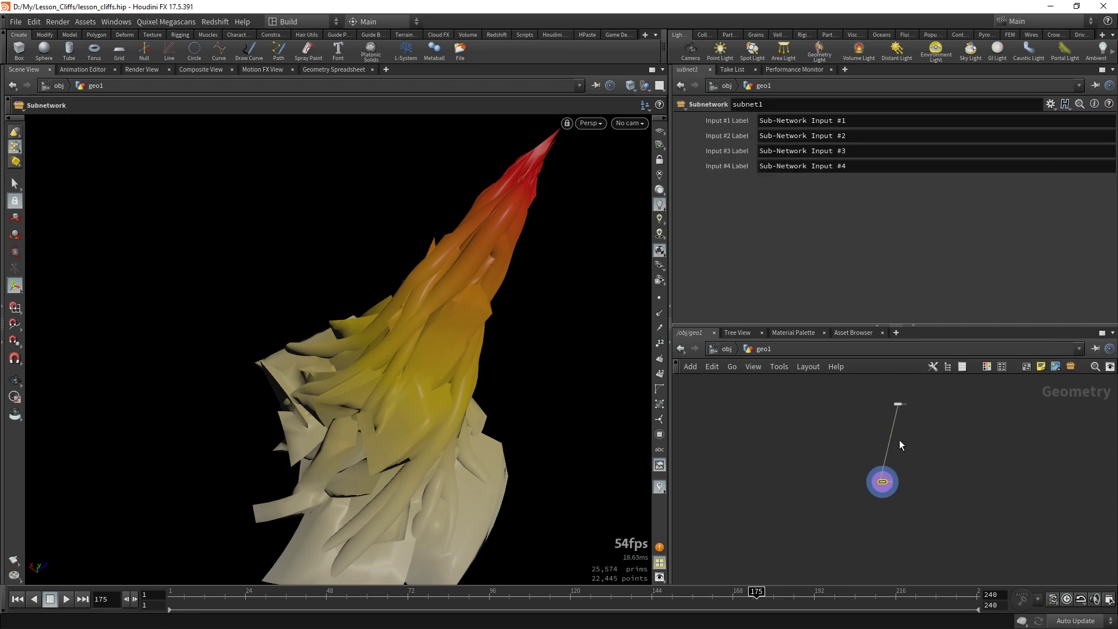
{"action": "key", "text": "l"}
{"action": "key", "text": "h"}
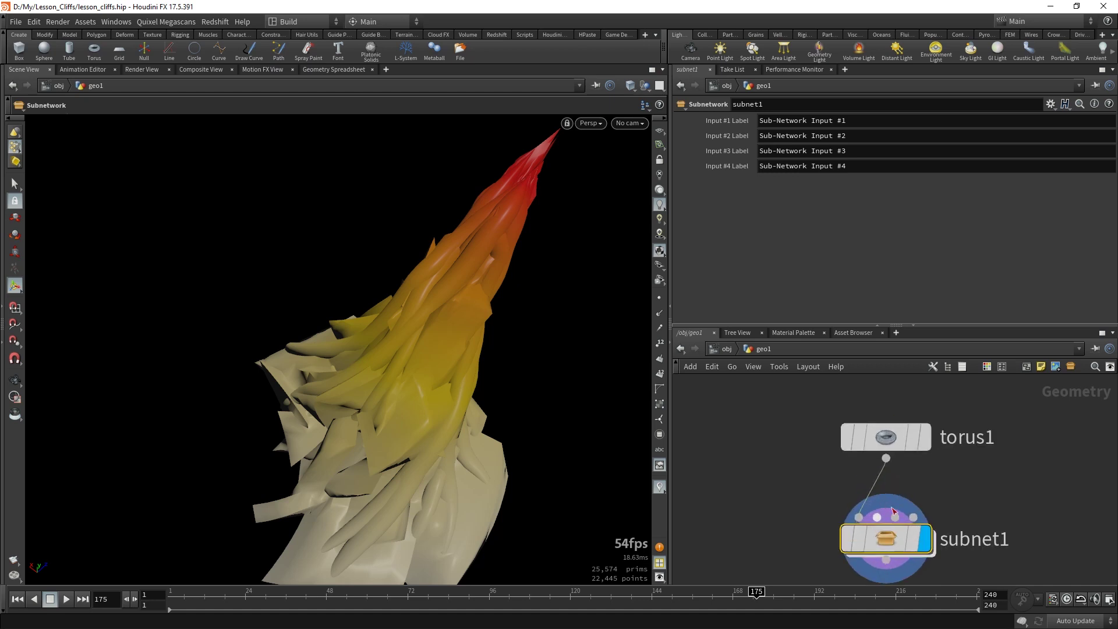
{"action": "middle_click_drag", "start_coordinate": [893, 511], "coordinate": [849, 467]}
{"action": "left_click_drag", "start_coordinate": [877, 399], "coordinate": [901, 400]}
{"action": "left_click_drag", "start_coordinate": [823, 504], "coordinate": [836, 513]}
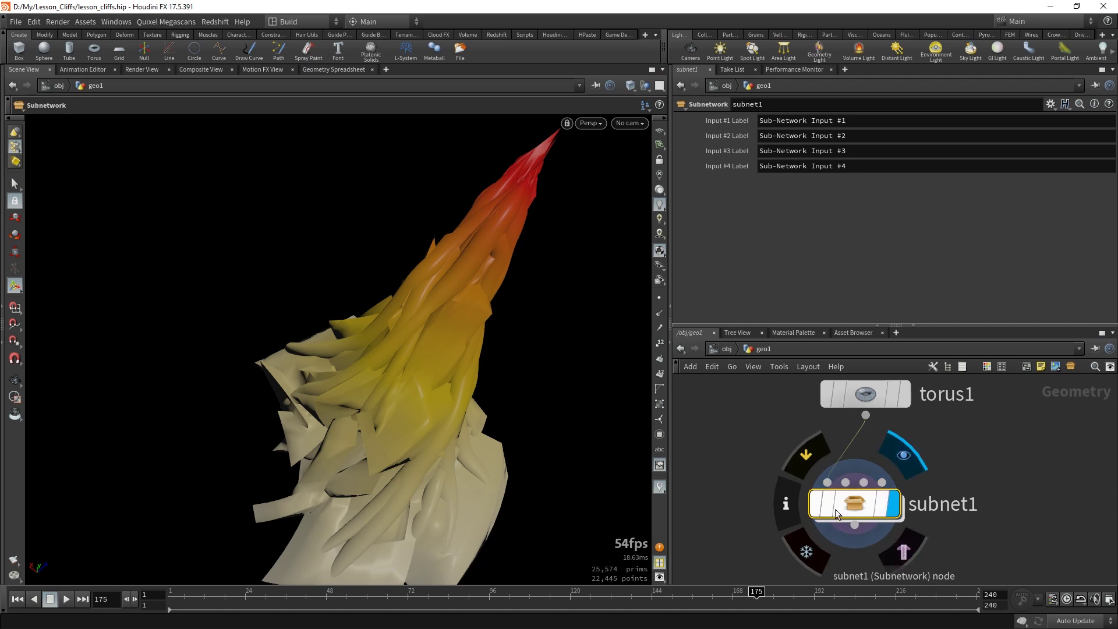
- Check subnet1's contents from inside, then return to the geo1 level
{"action": "middle_click_drag", "start_coordinate": [821, 515], "coordinate": [792, 456]}
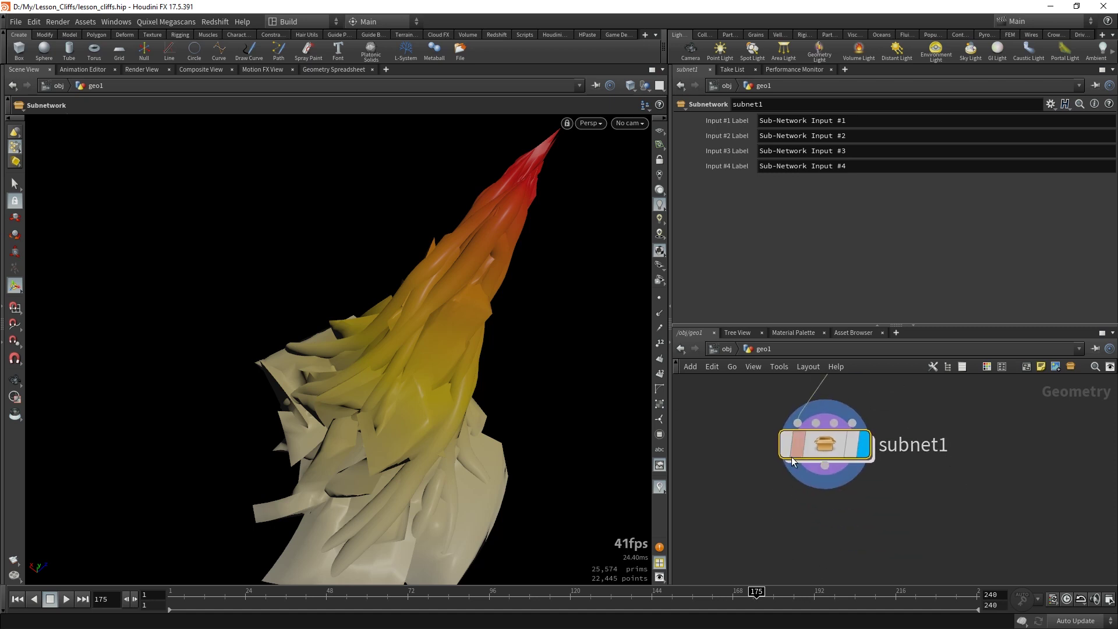
{"action": "double_click", "coordinate": [827, 448]}
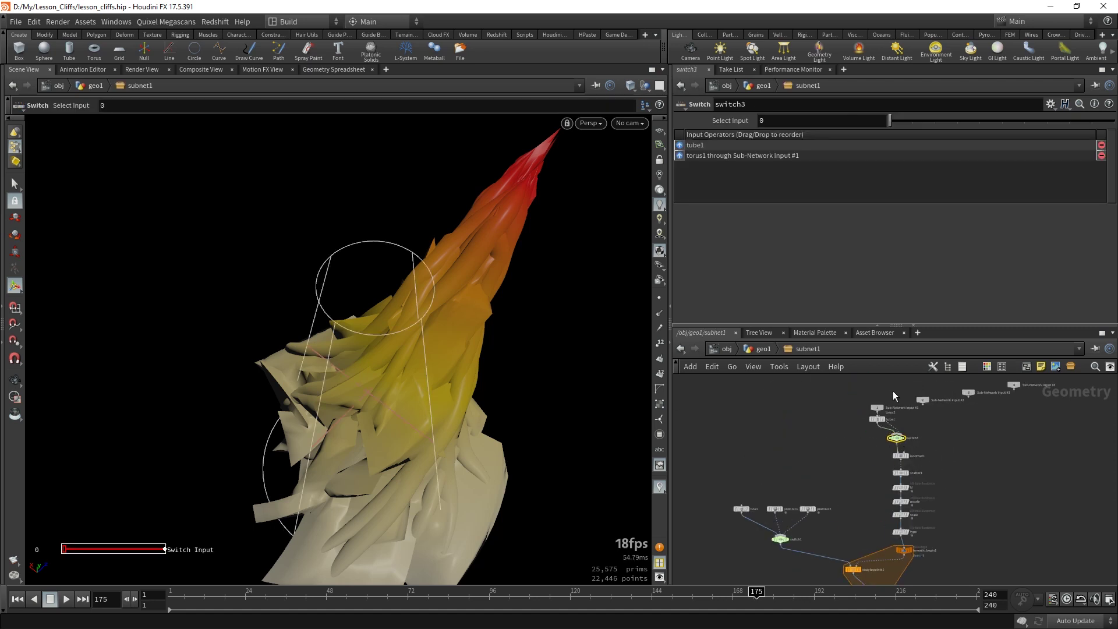
{"action": "key", "text": "u"}
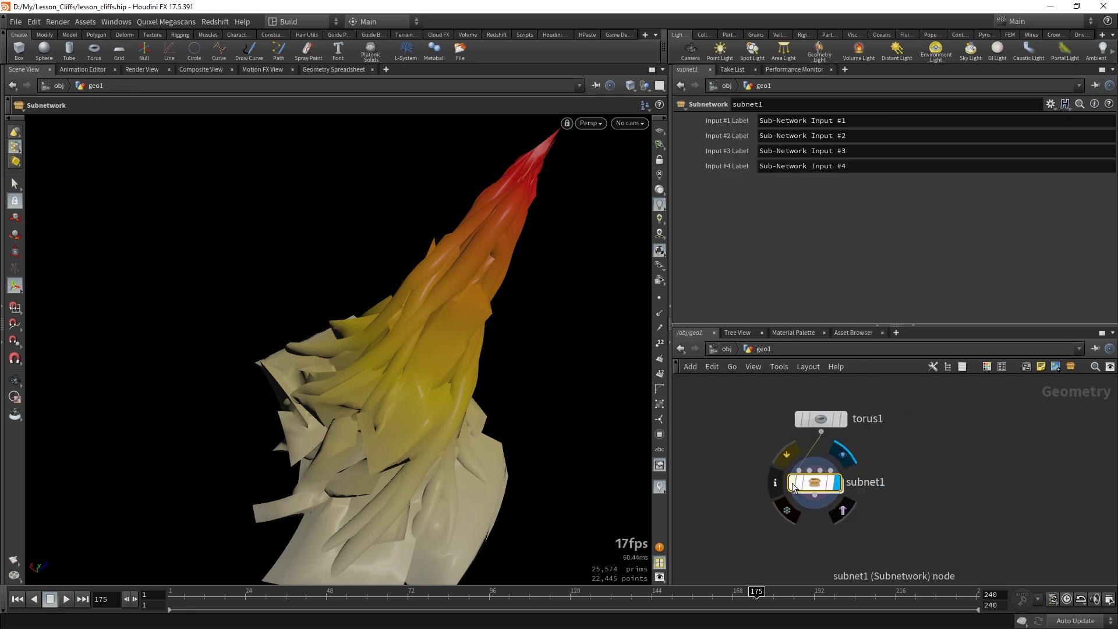
{"action": "mouse_move", "coordinate": [816, 482]}
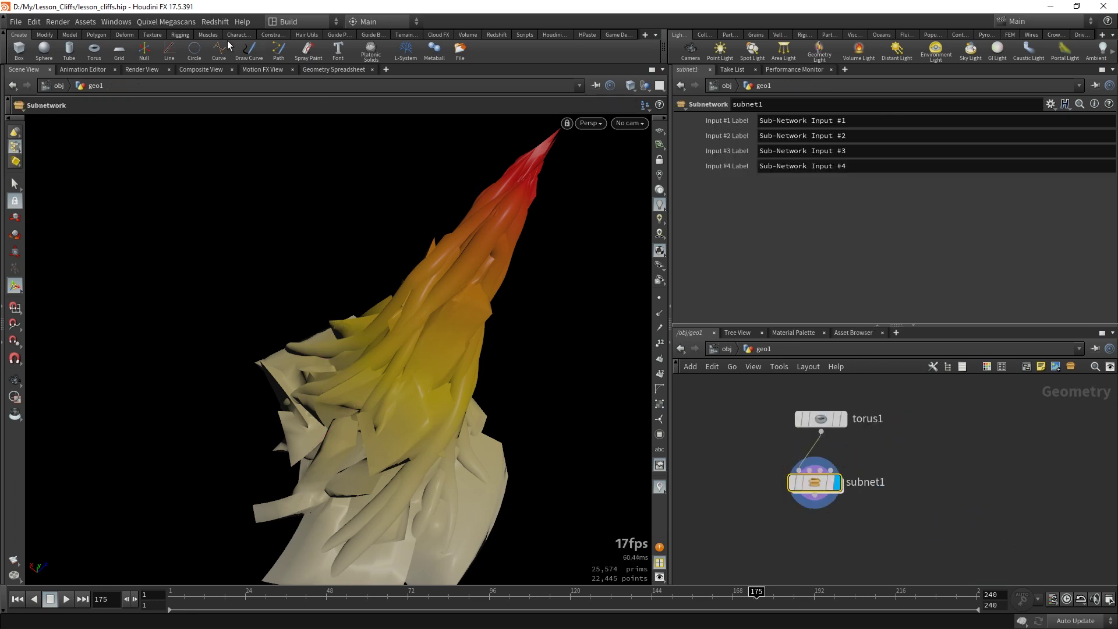
- Rename the subnetwork node to rock_generator
{"action": "scroll", "coordinate": [815, 480], "scroll_direction": "up", "scroll_amount": 3}
{"action": "double_click", "coordinate": [903, 476]}
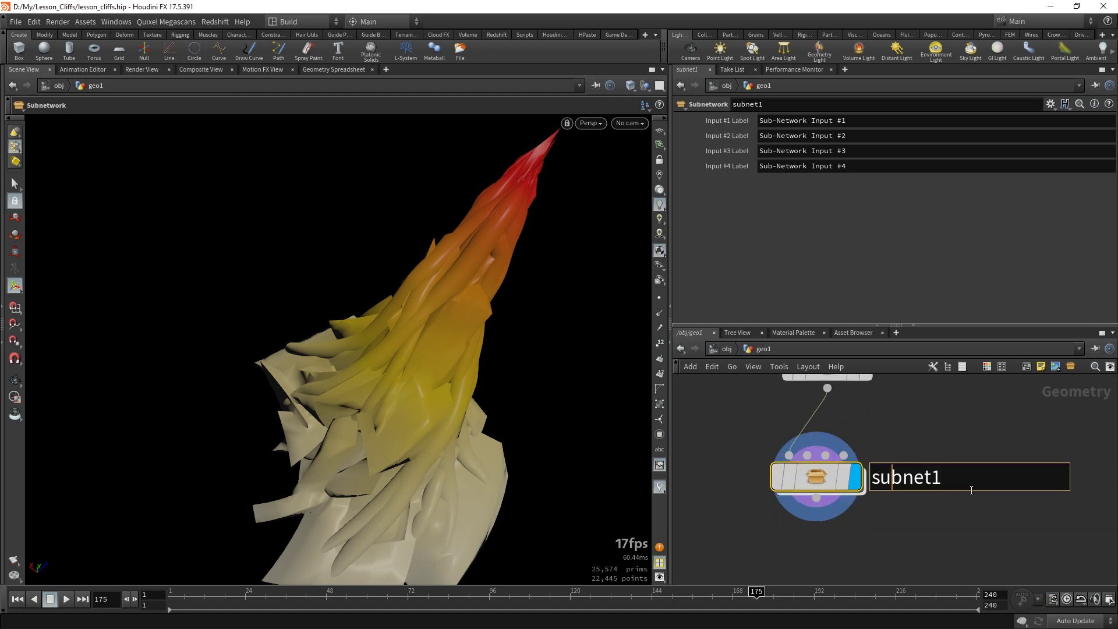
{"action": "type", "text": "r"}
{"action": "type", "text": "ock_gene"}
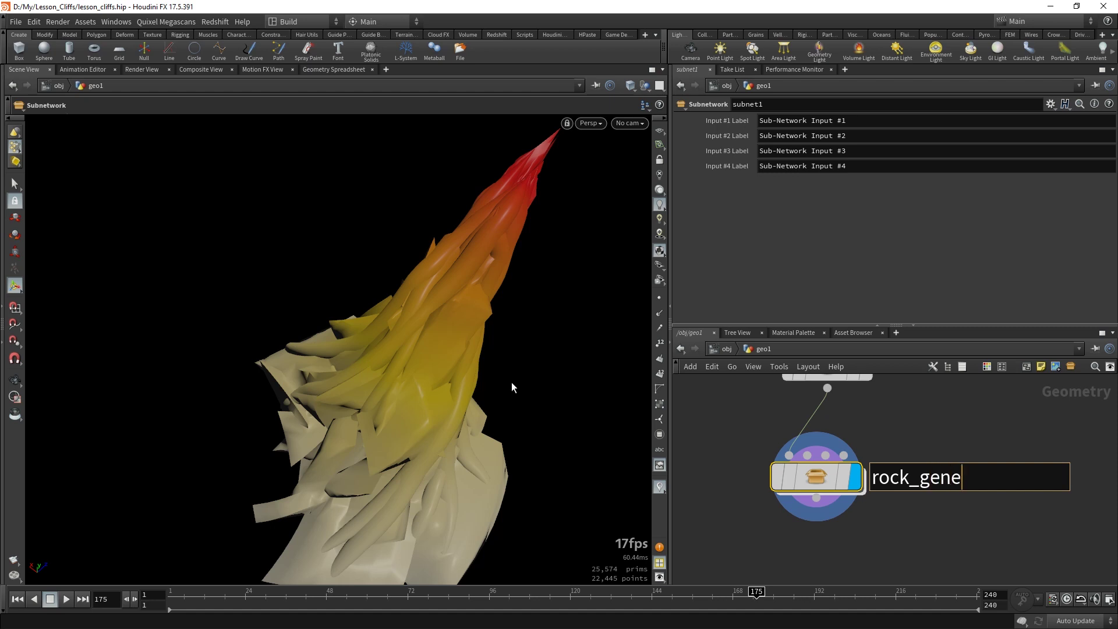
{"action": "type", "text": "rator"}
{"action": "key", "text": "Return"}
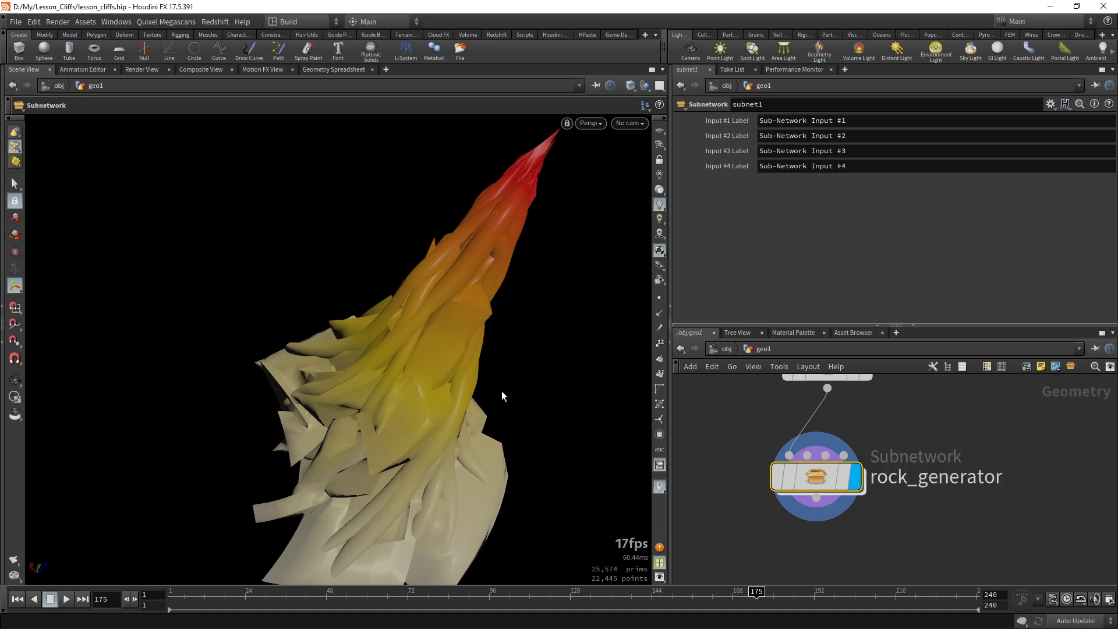
- Create a digital asset named rock_generator saved to $HIP/hda/rock_generator.hda
{"action": "right_click", "coordinate": [824, 482]}
{"action": "left_click", "coordinate": [882, 587]}
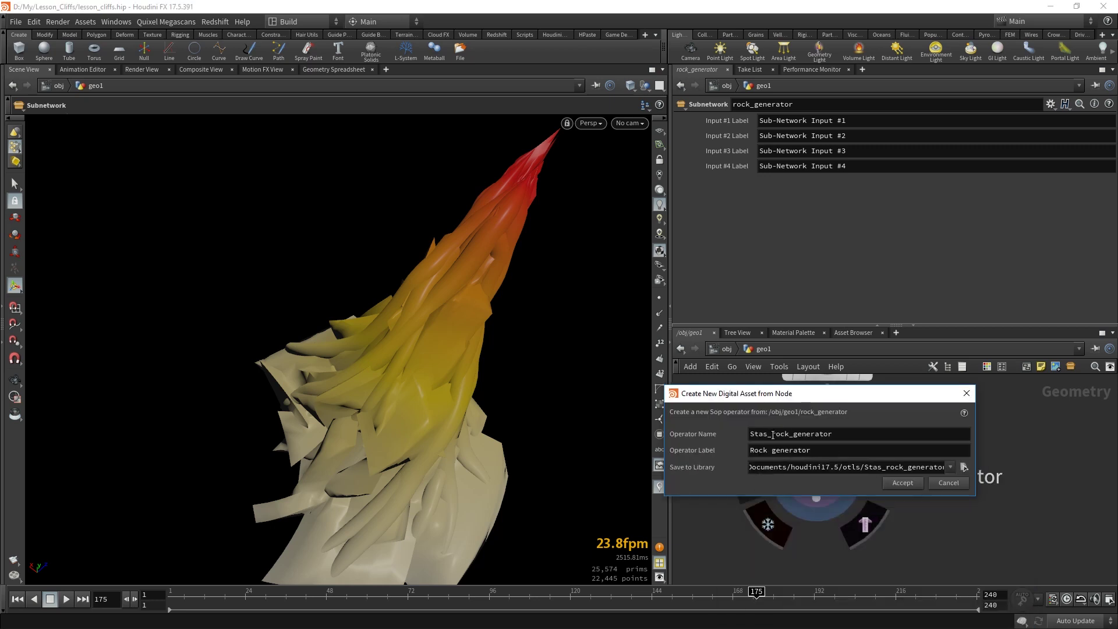
{"action": "double_click", "coordinate": [772, 435]}
{"action": "left_click_drag", "start_coordinate": [773, 434], "coordinate": [740, 433]}
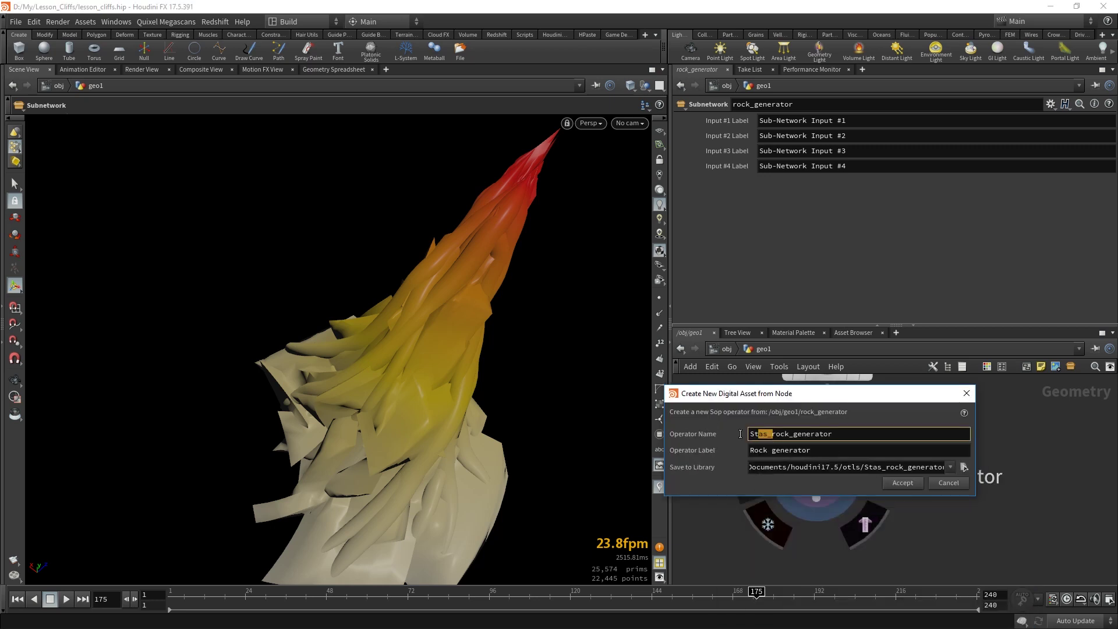
{"action": "key", "text": "BackSpace"}
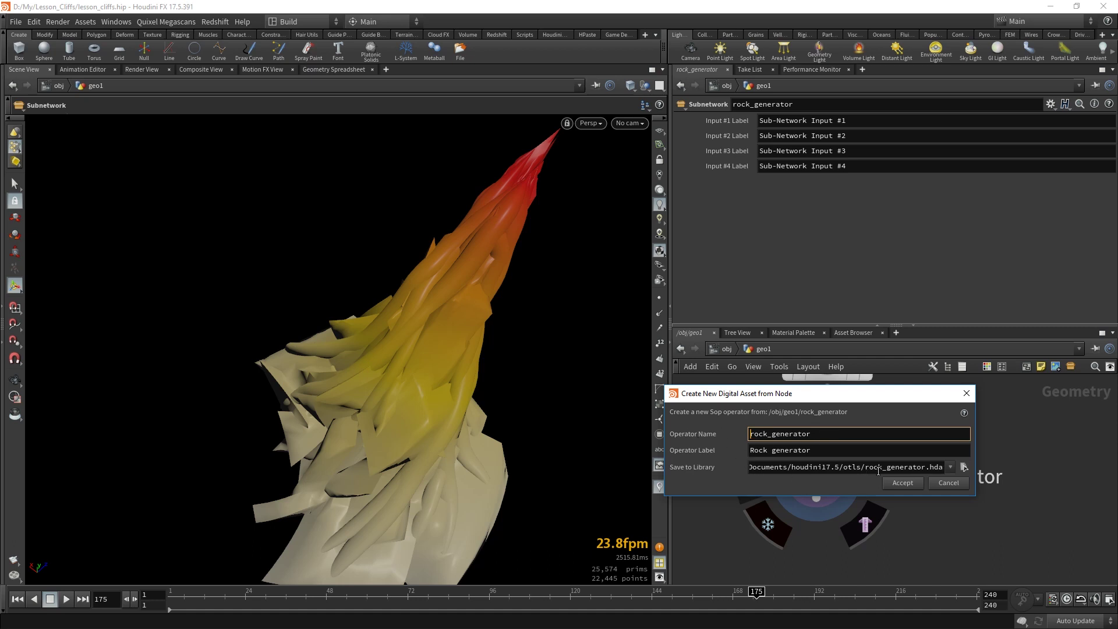
{"action": "left_click_drag", "start_coordinate": [866, 465], "coordinate": [594, 427]}
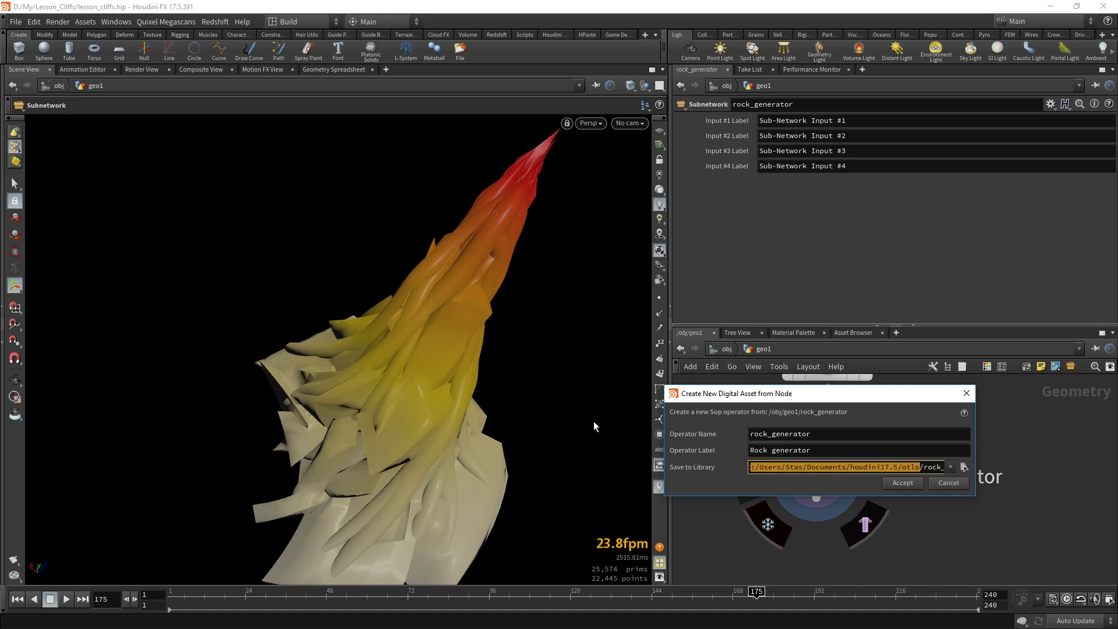
{"action": "key", "text": "BackSpace"}
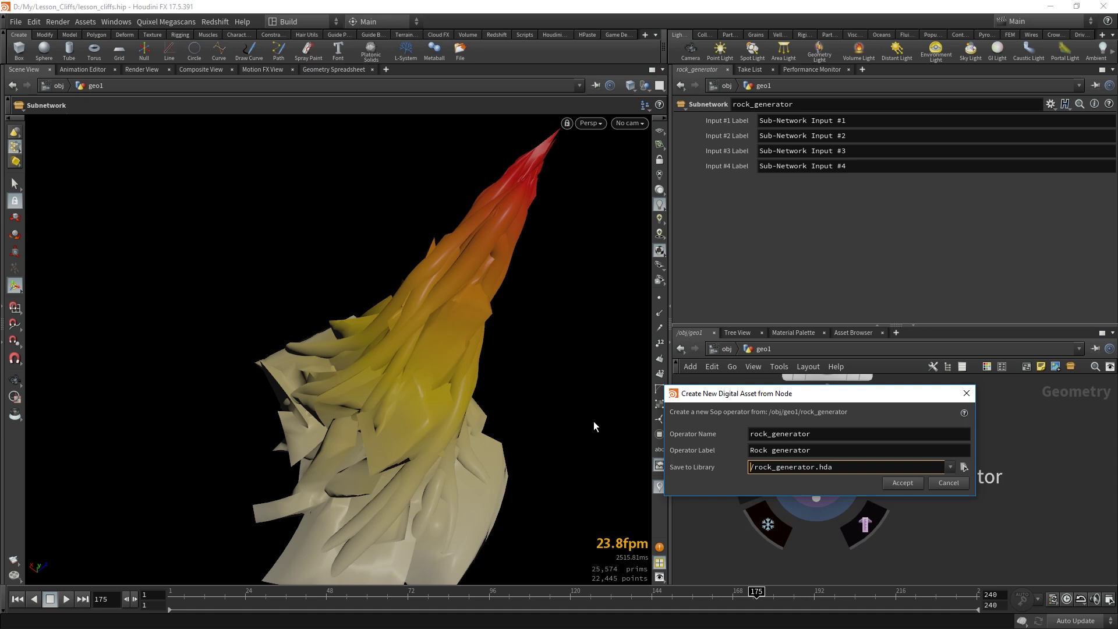
{"action": "type", "text": "$HIP"}
{"action": "type", "text": "/hda"}
{"action": "left_click", "coordinate": [909, 485]}
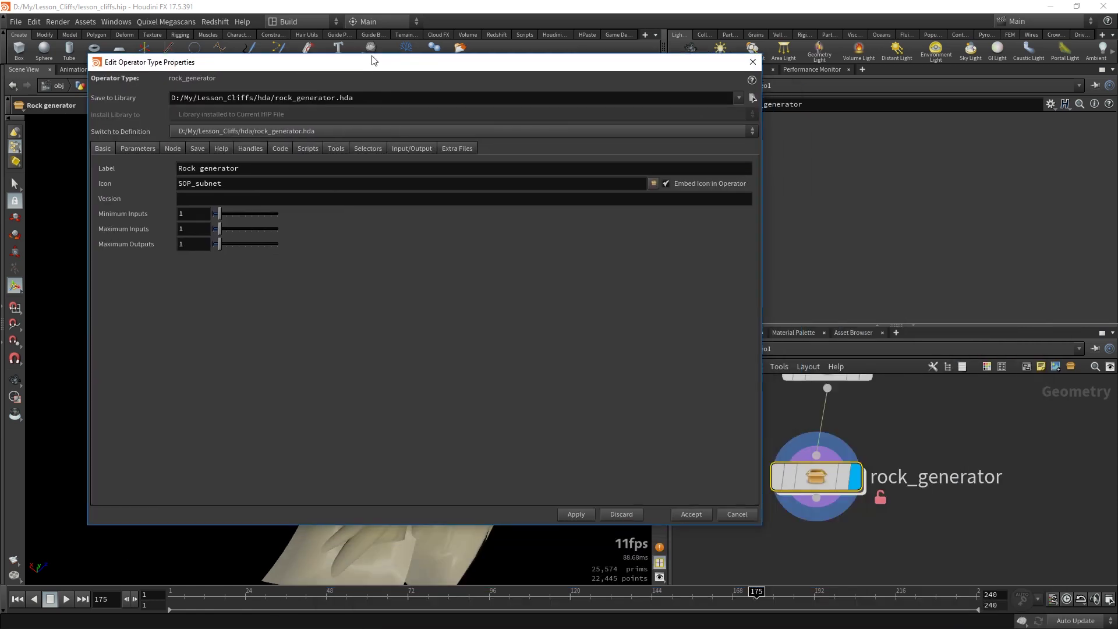
- Open the asset's Parameters tab and tidy the nodes inside rock_generator
{"action": "left_click", "coordinate": [135, 143]}
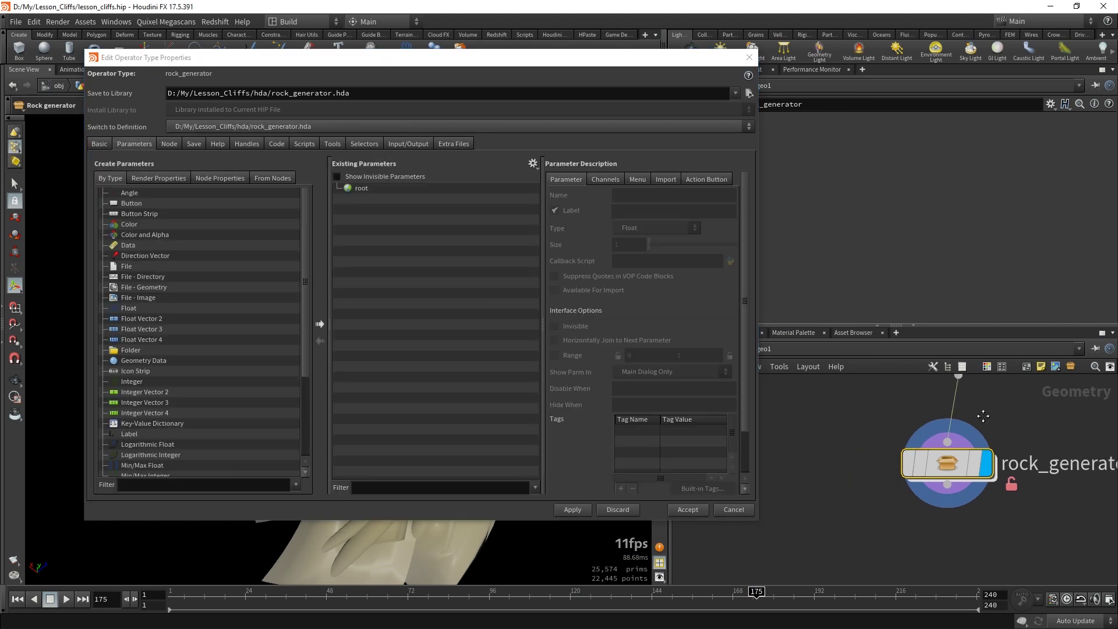
{"action": "double_click", "coordinate": [961, 460]}
{"action": "scroll", "coordinate": [927, 382], "scroll_direction": "up", "scroll_amount": 5}
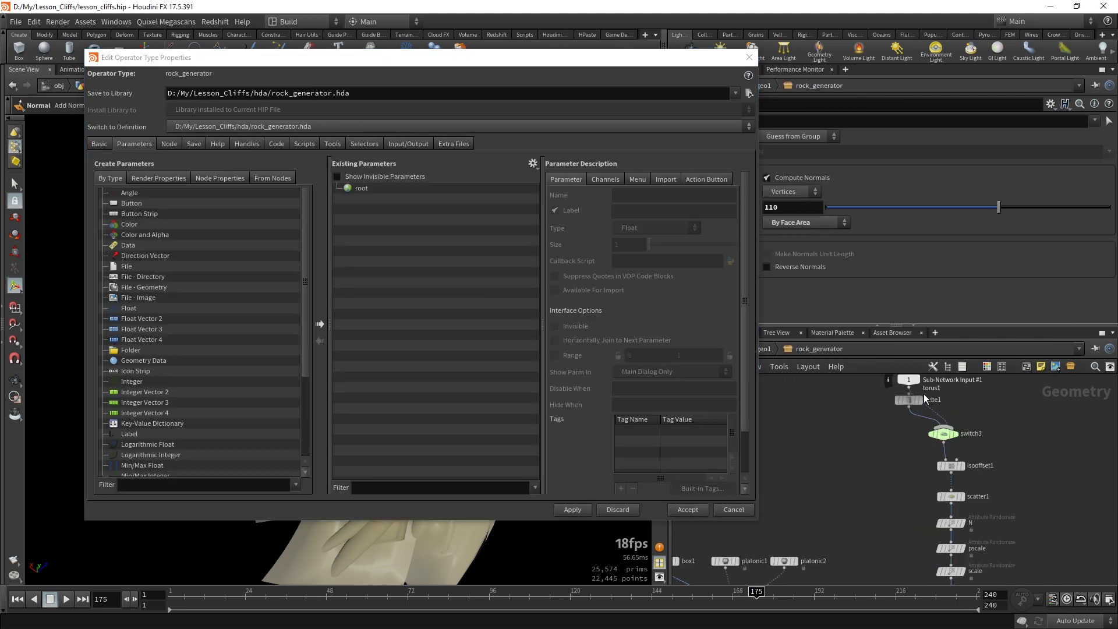
{"action": "left_click_drag", "start_coordinate": [889, 453], "coordinate": [968, 461]}
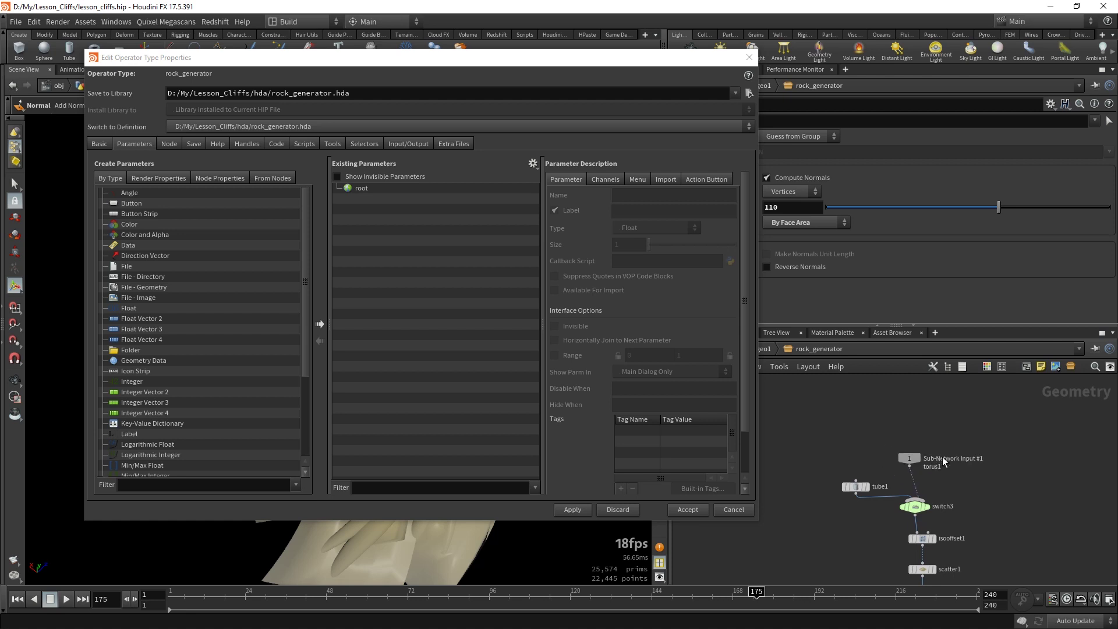
{"action": "left_click_drag", "start_coordinate": [861, 488], "coordinate": [861, 474]}
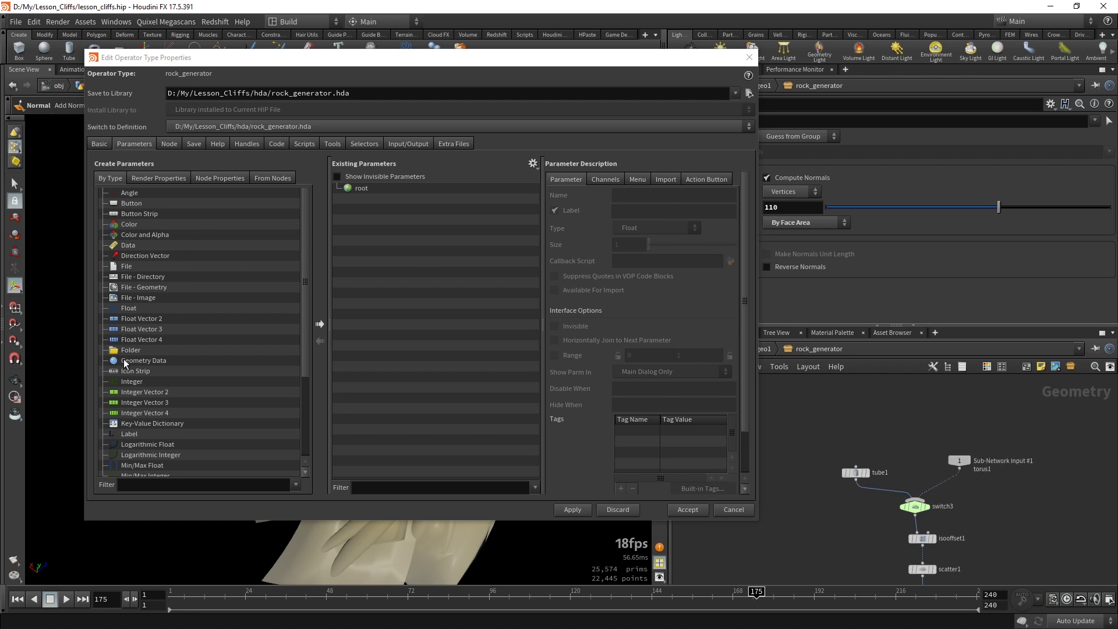
- Add two folder parameters labelled Shape and Tails
{"action": "left_click_drag", "start_coordinate": [123, 353], "coordinate": [353, 296]}
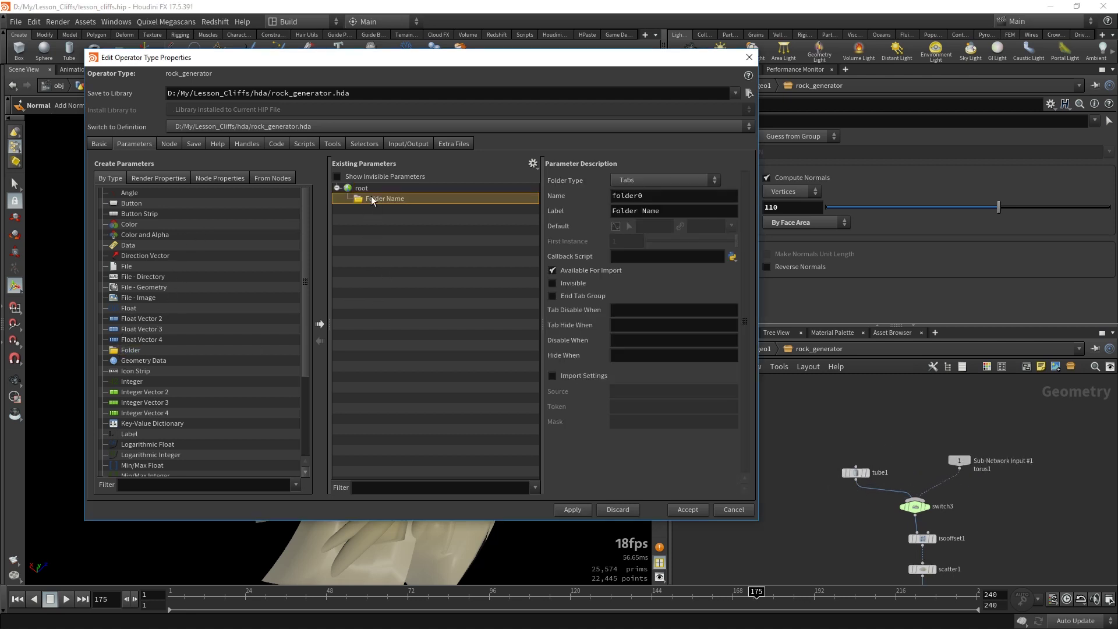
{"action": "triple_click", "coordinate": [615, 212]}
{"action": "type", "text": "Shape"}
{"action": "key", "text": "Return"}
{"action": "left_click_drag", "start_coordinate": [129, 351], "coordinate": [356, 232]}
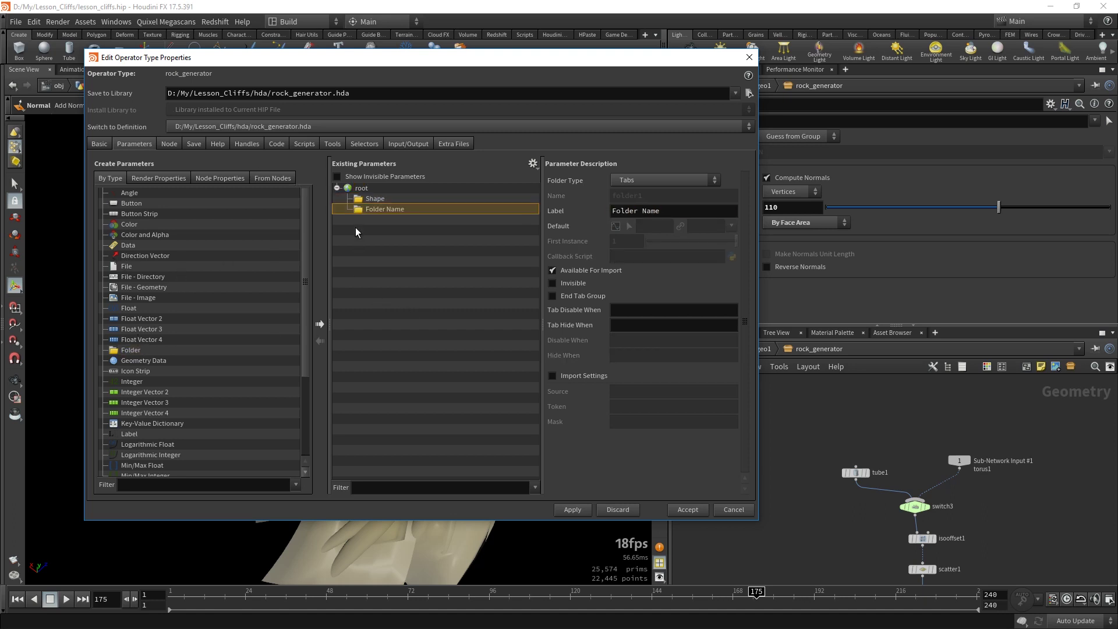
{"action": "triple_click", "coordinate": [694, 213]}
{"action": "type", "text": "Tails"}
{"action": "key", "text": "Return"}
- Promote switch3's Select Input parameter into the Shape folder
{"action": "left_click", "coordinate": [357, 200]}
{"action": "scroll", "coordinate": [1007, 539], "scroll_direction": "up", "scroll_amount": 2}
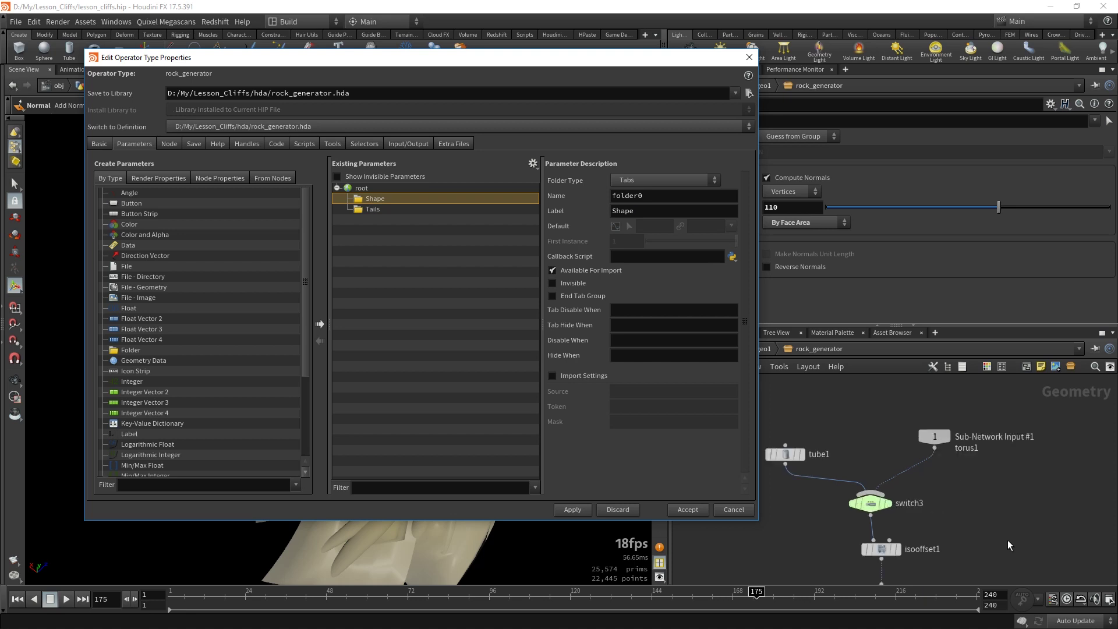
{"action": "scroll", "coordinate": [1085, 477], "scroll_direction": "up", "scroll_amount": 1}
{"action": "scroll", "coordinate": [874, 452], "scroll_direction": "down", "scroll_amount": 2}
{"action": "left_click_drag", "start_coordinate": [587, 57], "coordinate": [536, 90]}
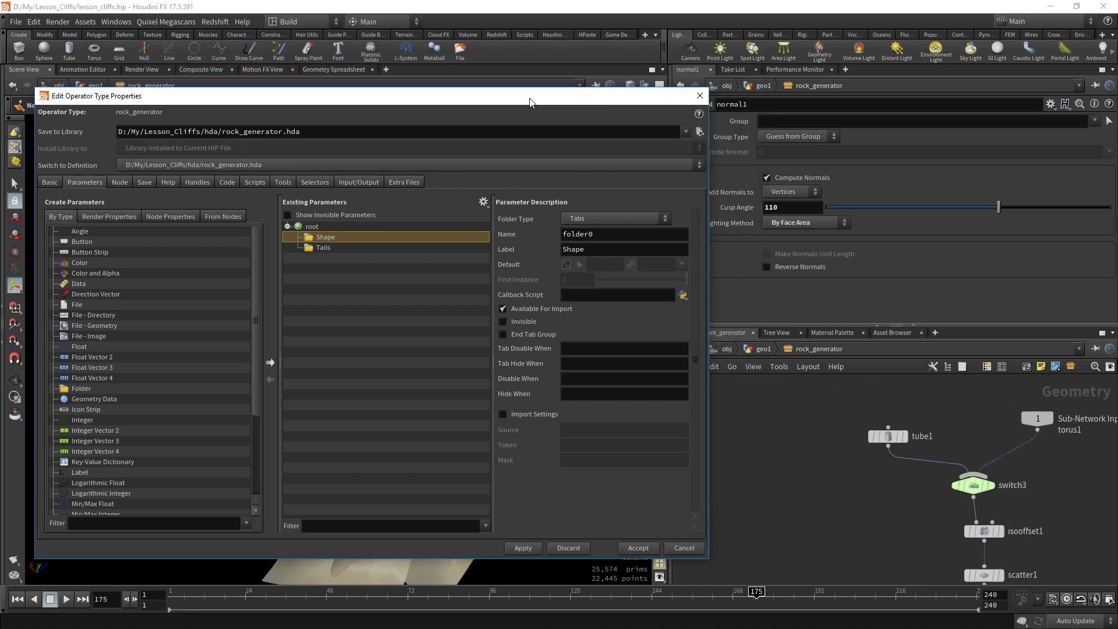
{"action": "left_click", "coordinate": [971, 484]}
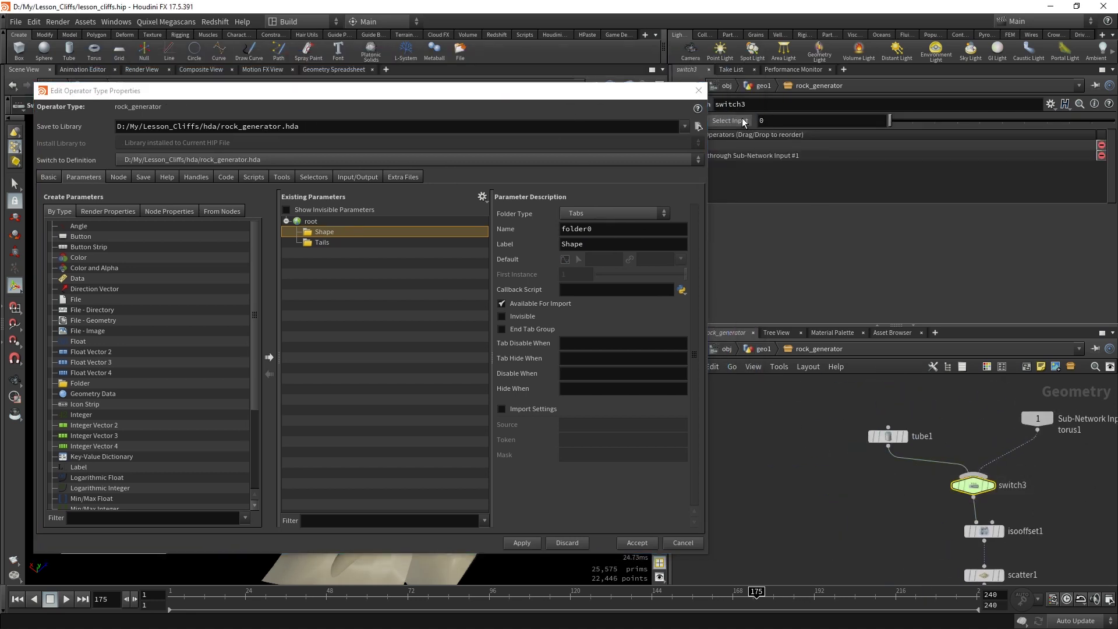
{"action": "left_click_drag", "start_coordinate": [332, 232], "coordinate": [328, 230]}
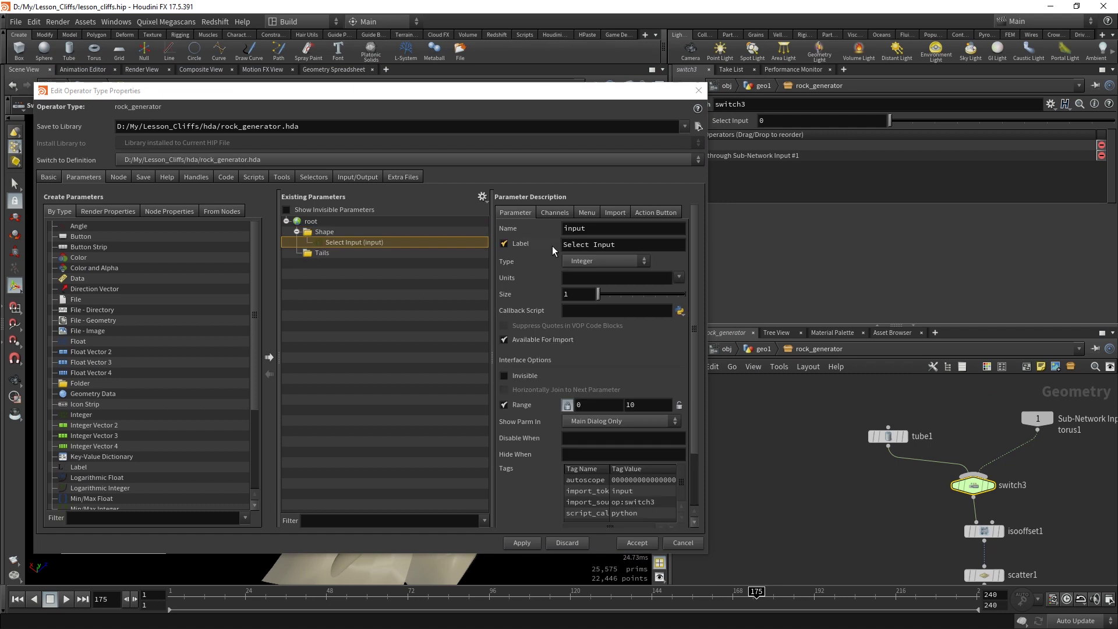
- Relabel the promoted parameter 'Use external' and change its type to Toggle
{"action": "double_click", "coordinate": [627, 249]}
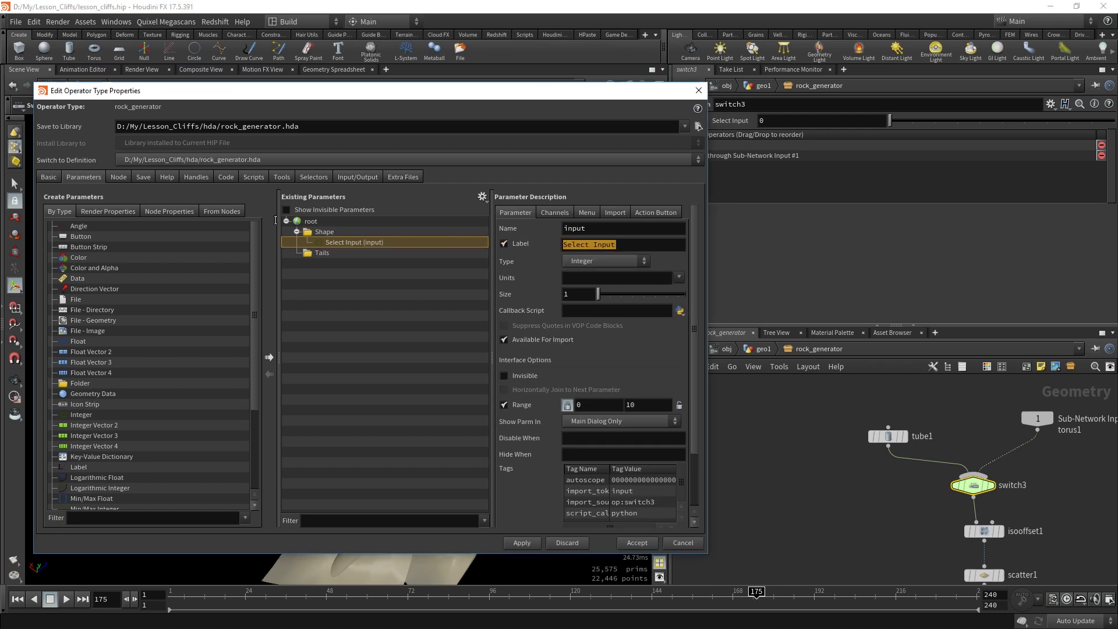
{"action": "type", "text": "Use "}
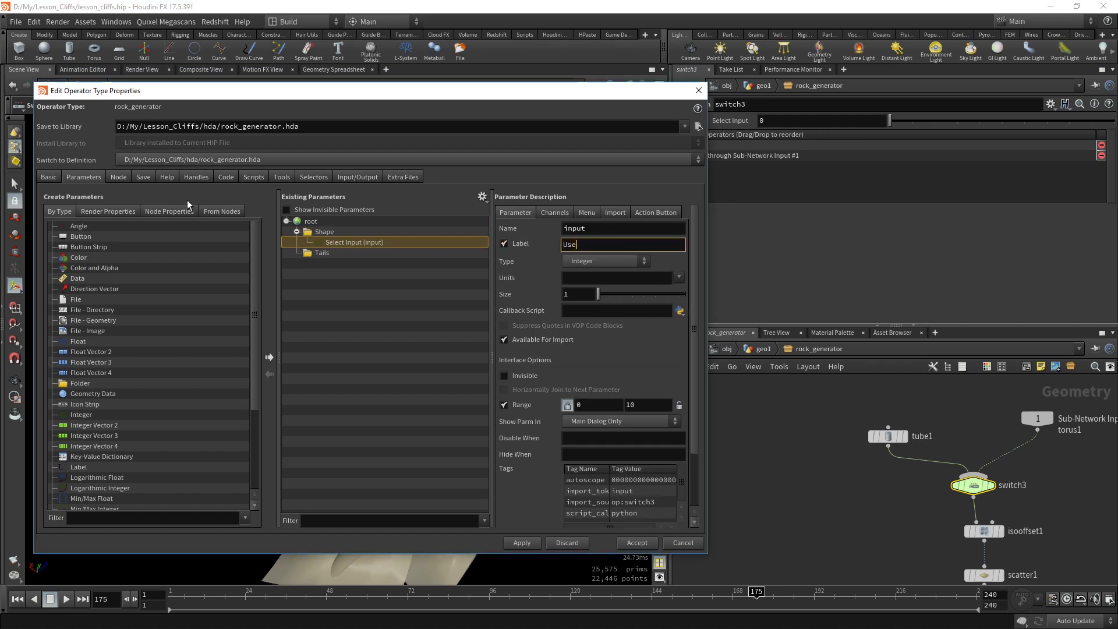
{"action": "type", "text": "exter"}
{"action": "type", "text": "nal"}
{"action": "key", "text": "Return"}
{"action": "left_click", "coordinate": [608, 261]}
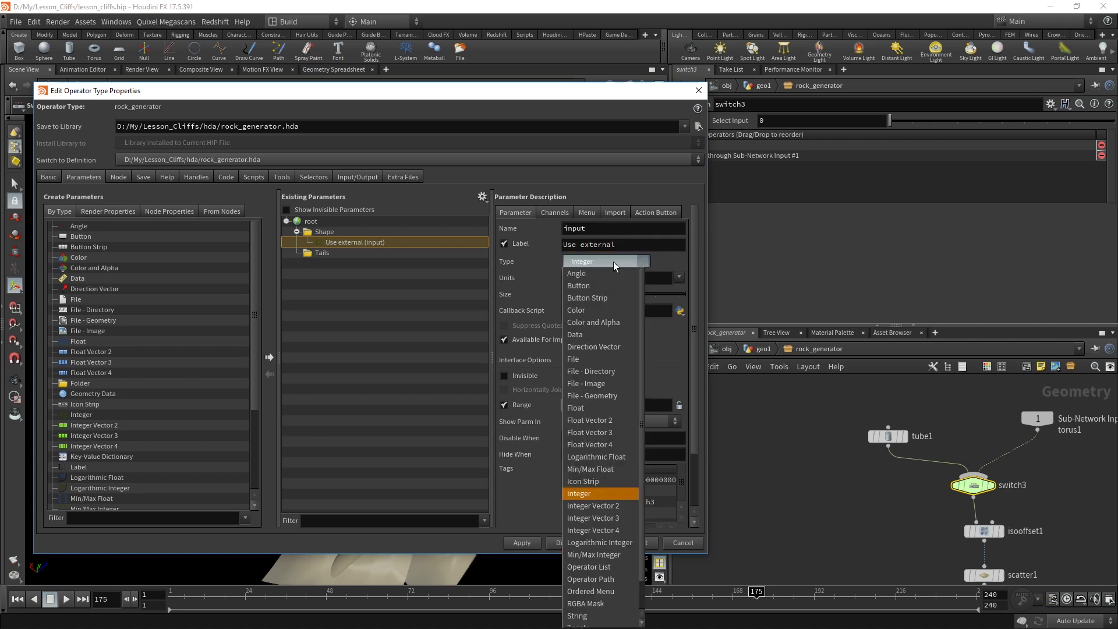
{"action": "left_click", "coordinate": [599, 597]}
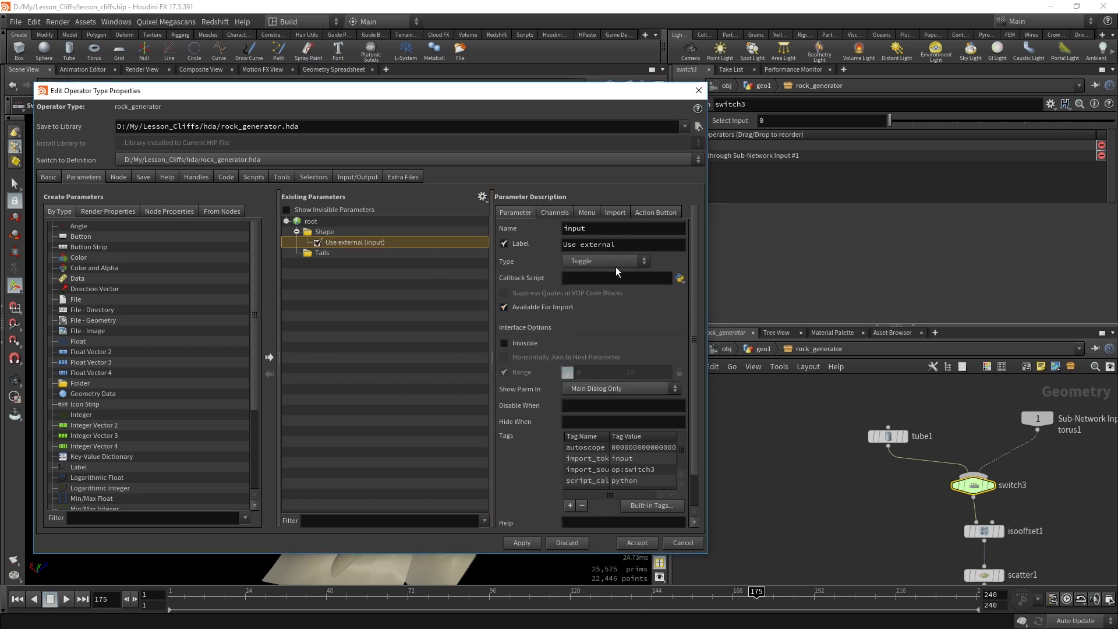
{"action": "left_click_drag", "start_coordinate": [478, 74], "coordinate": [478, 73]}
{"action": "middle_click_drag", "start_coordinate": [844, 468], "coordinate": [843, 511]}
{"action": "left_click", "coordinate": [888, 479]}
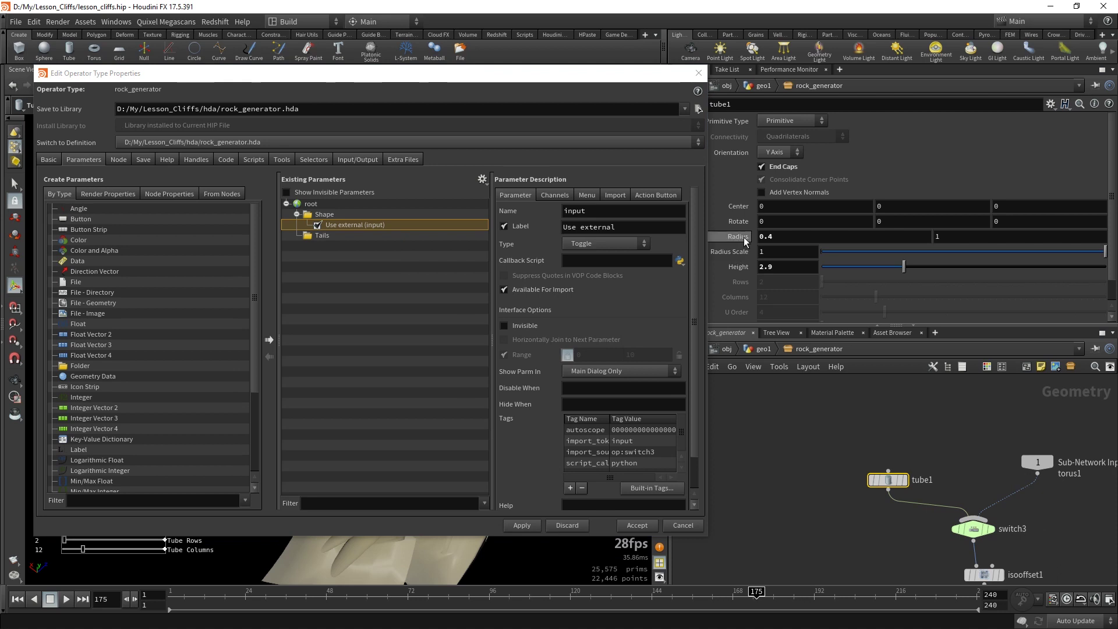
- Promote tube1's radius as 'Main Radius' and its Height into the Shape folder
{"action": "left_click_drag", "start_coordinate": [743, 237], "coordinate": [317, 217]}
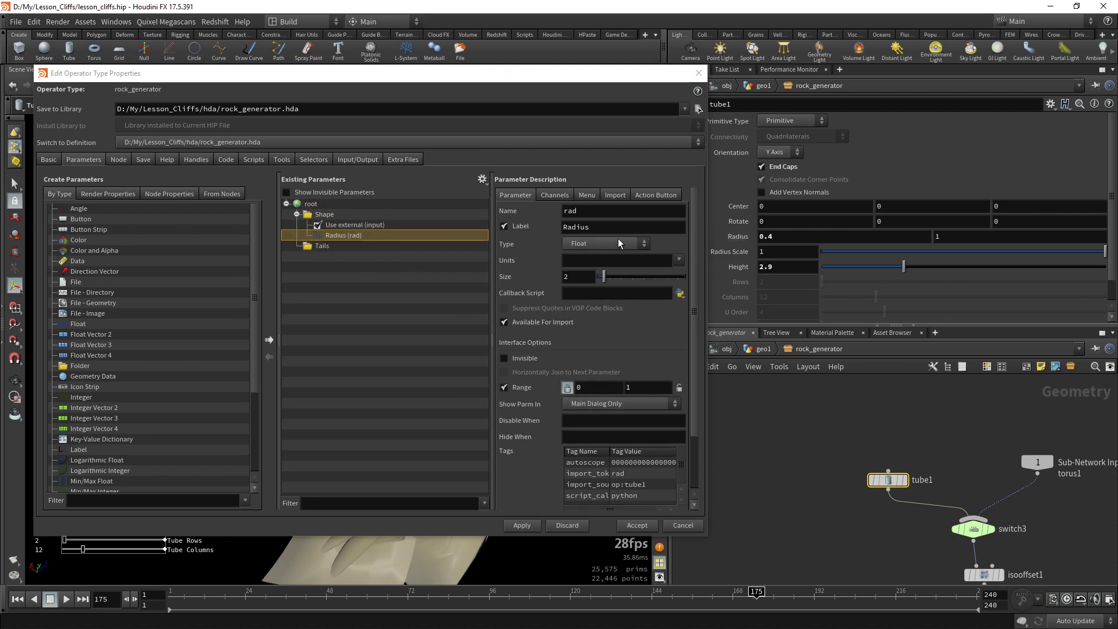
{"action": "left_click", "coordinate": [673, 244]}
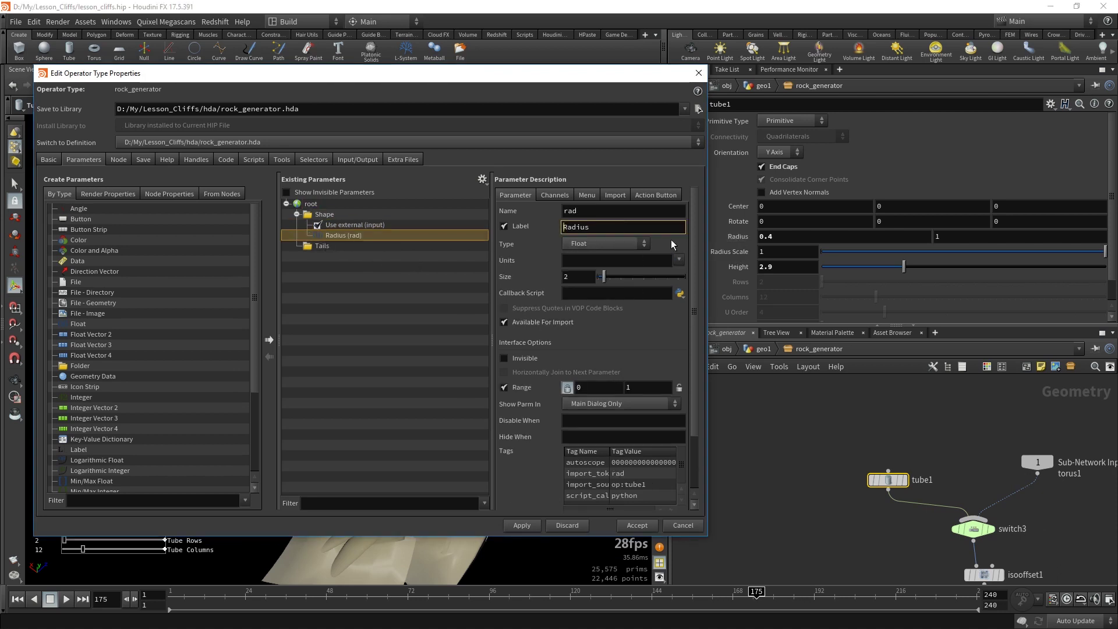
{"action": "type", "text": "Main"}
{"action": "key", "text": "Return"}
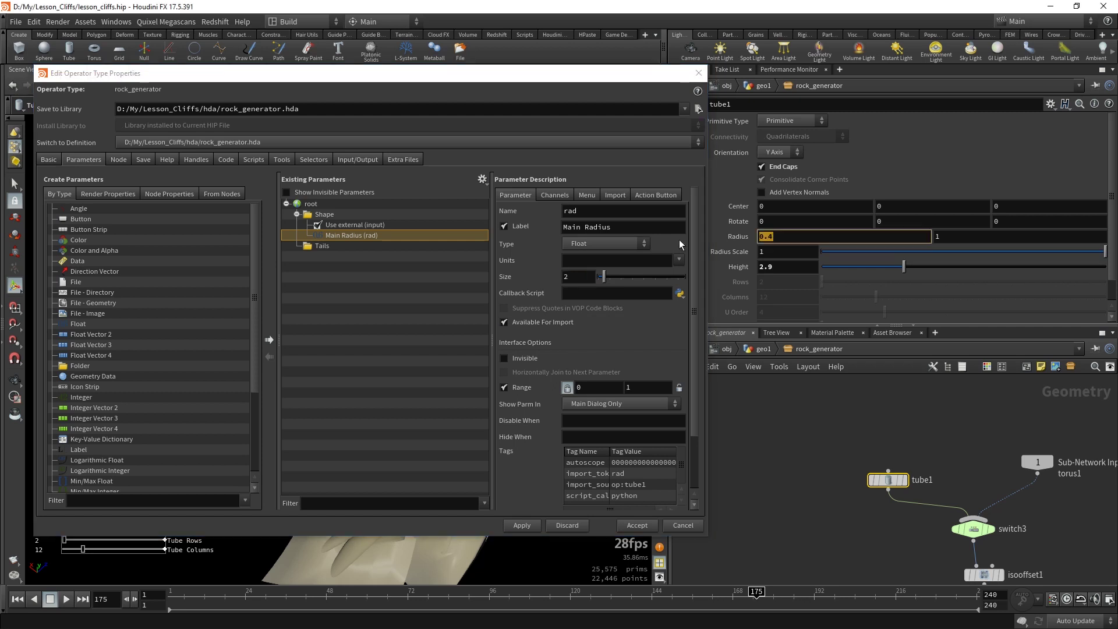
{"action": "key", "text": "Tab"}
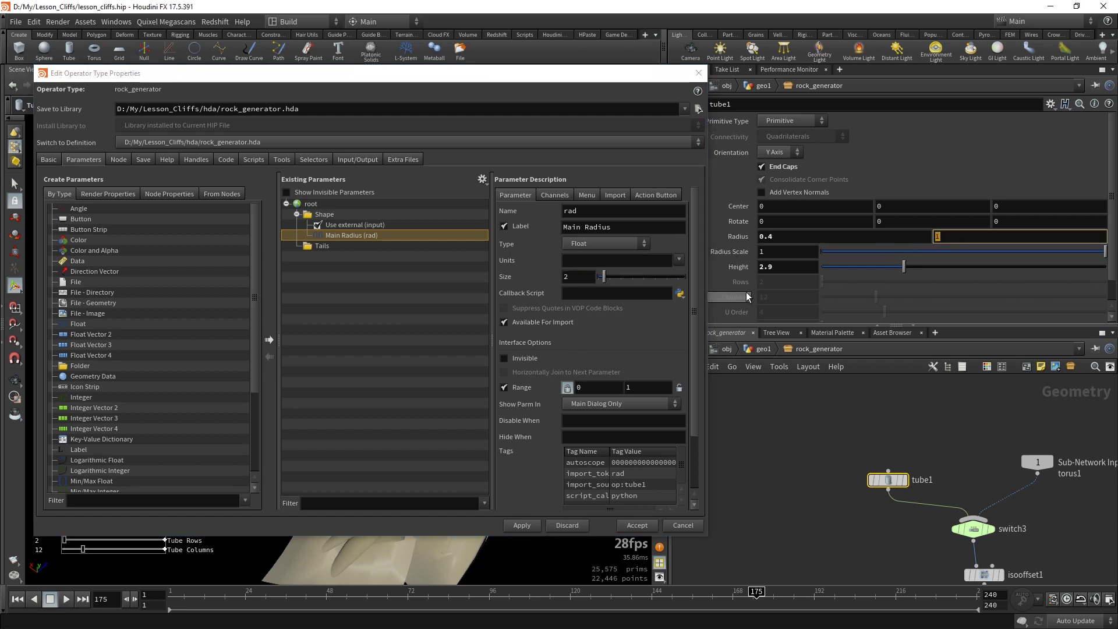
{"action": "left_click_drag", "start_coordinate": [739, 266], "coordinate": [321, 218]}
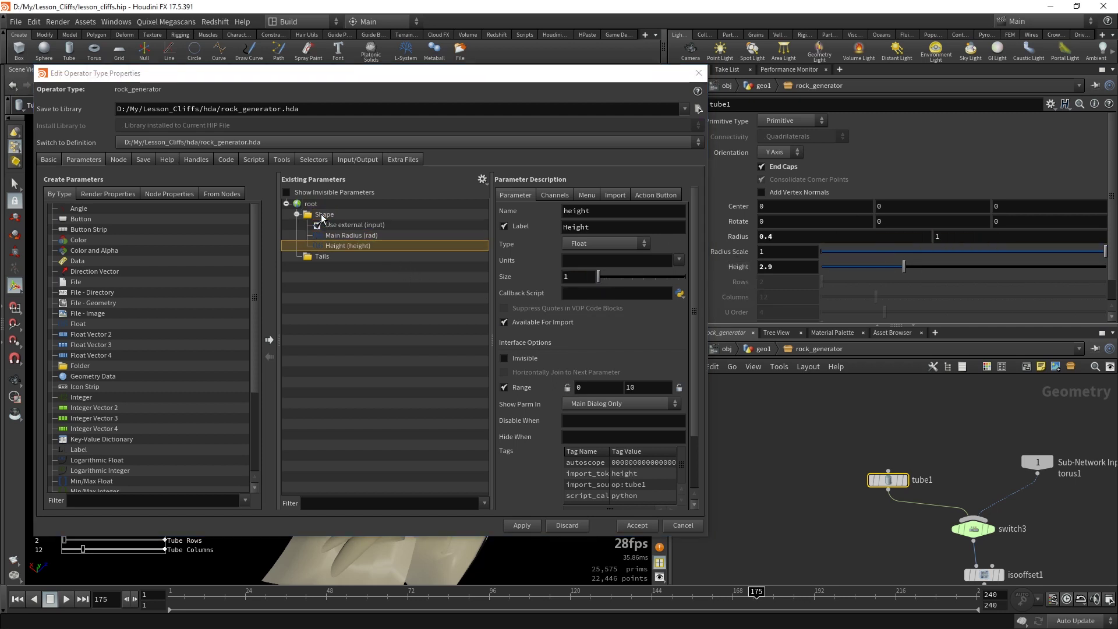
- Promote scatter1's Force Total Count as 'Scatter Count' with range maximum 200
{"action": "mouse_move", "coordinate": [826, 509]}
{"action": "middle_mouse_down"}
{"action": "mouse_move", "coordinate": [769, 452]}
{"action": "mouse_move", "coordinate": [860, 463]}
{"action": "middle_mouse_up"}
{"action": "left_click", "coordinate": [937, 468]}
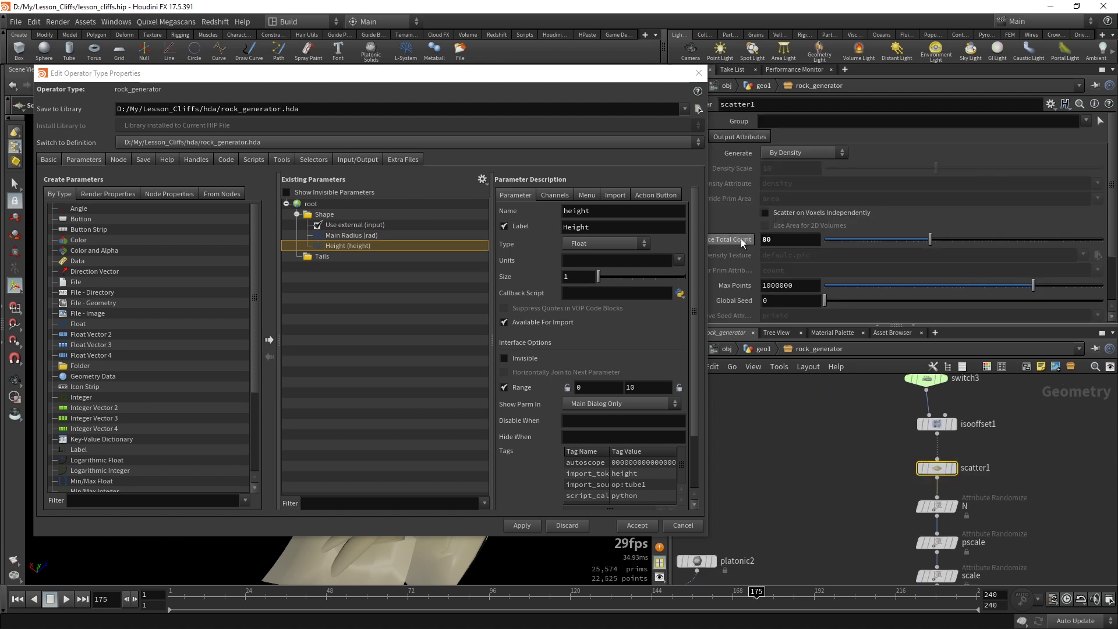
{"action": "left_click_drag", "start_coordinate": [395, 236], "coordinate": [351, 256]}
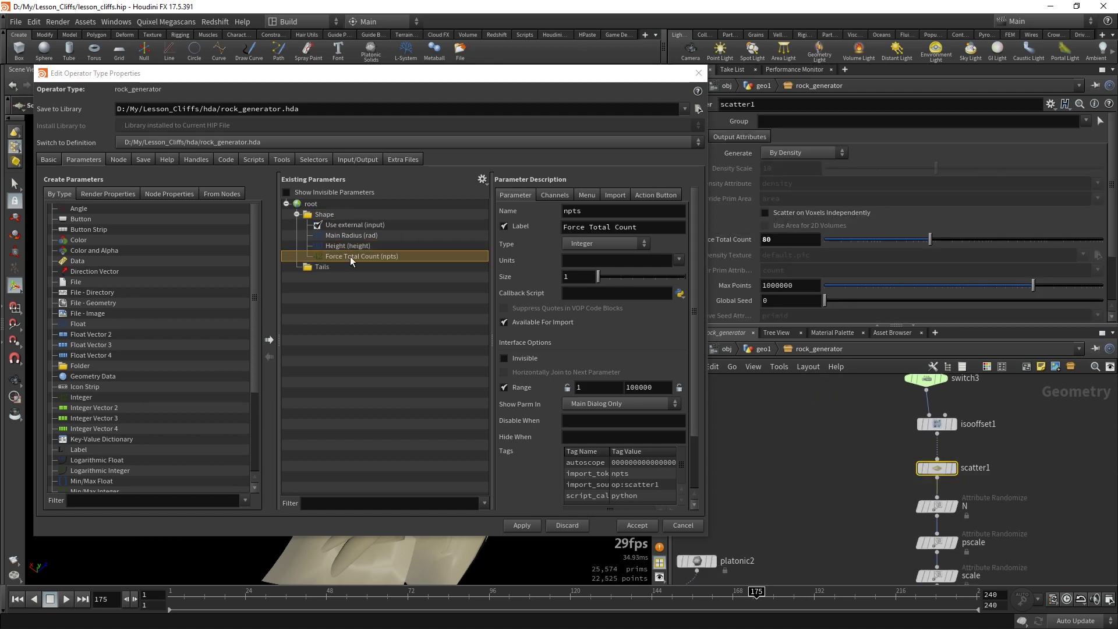
{"action": "triple_click", "coordinate": [646, 226]}
{"action": "type", "text": "Scatter Count"}
{"action": "key", "text": "Return"}
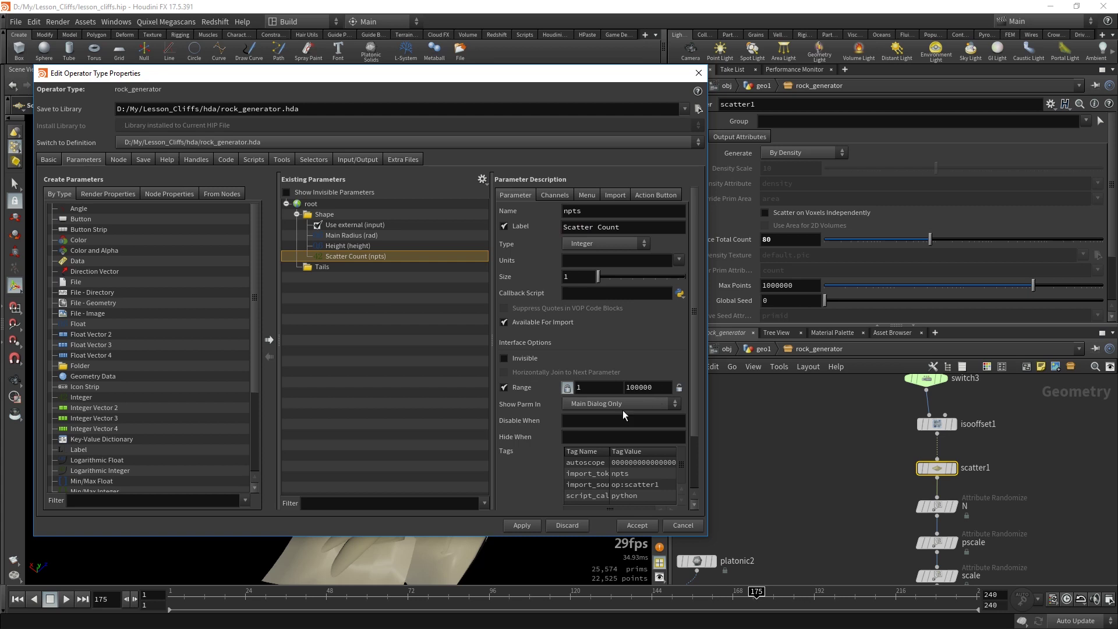
{"action": "double_click", "coordinate": [646, 387]}
{"action": "type", "text": "200"}
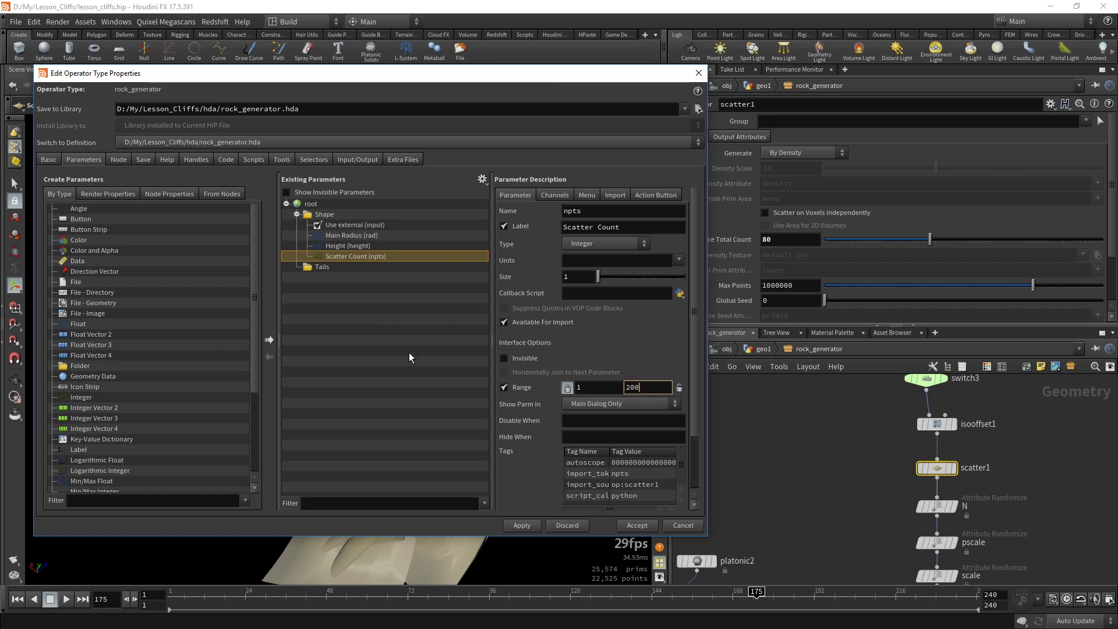
{"action": "key", "text": "Return"}
{"action": "key", "text": "Down"}
{"action": "key", "text": "Down"}
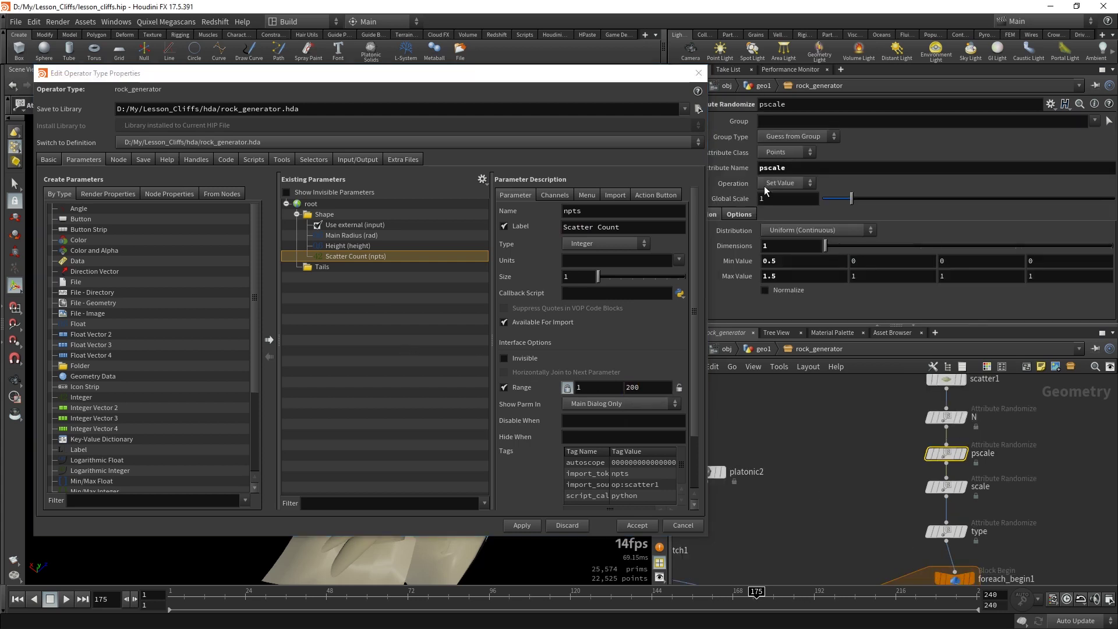
- Step through the pscale, scale and type randomize nodes and review type's weight values
{"action": "key", "text": "Down"}
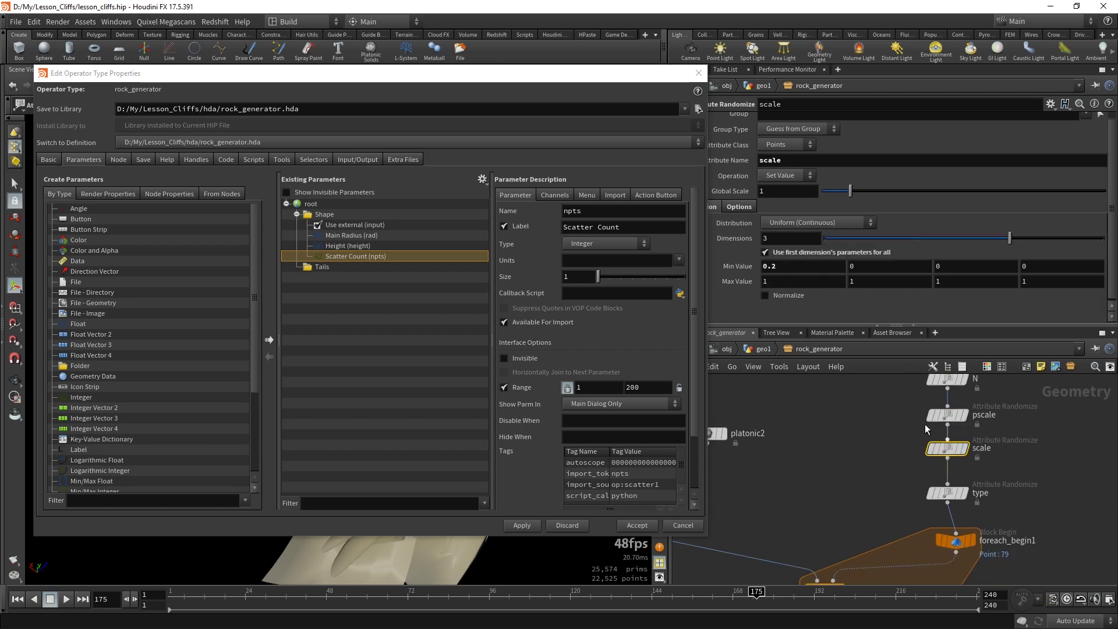
{"action": "key", "text": "Up"}
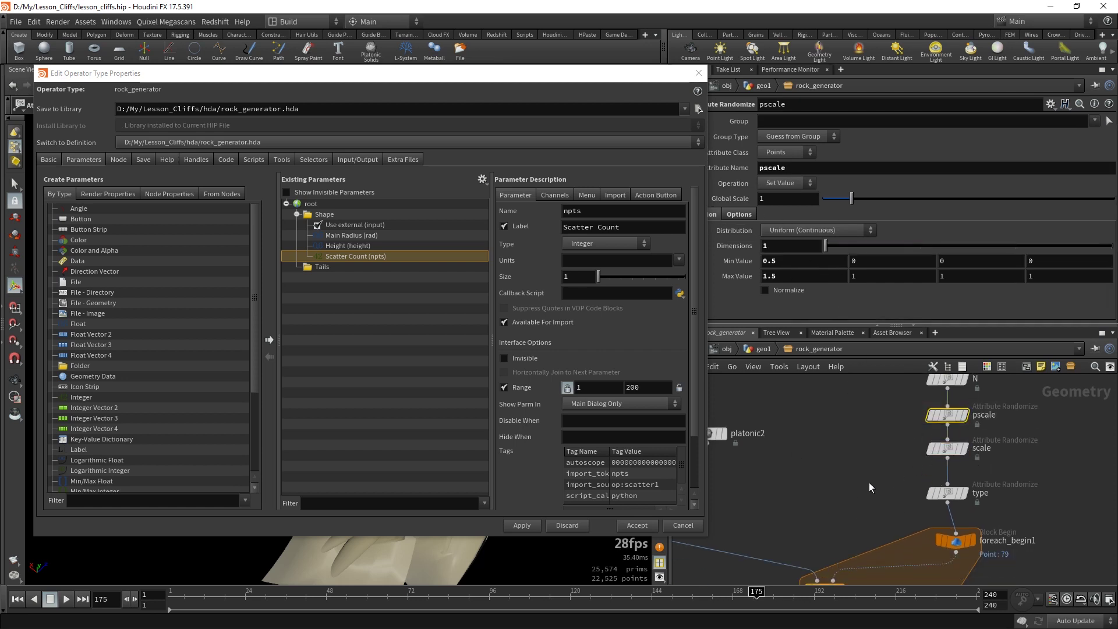
{"action": "key", "text": "Down"}
{"action": "key", "text": "Down"}
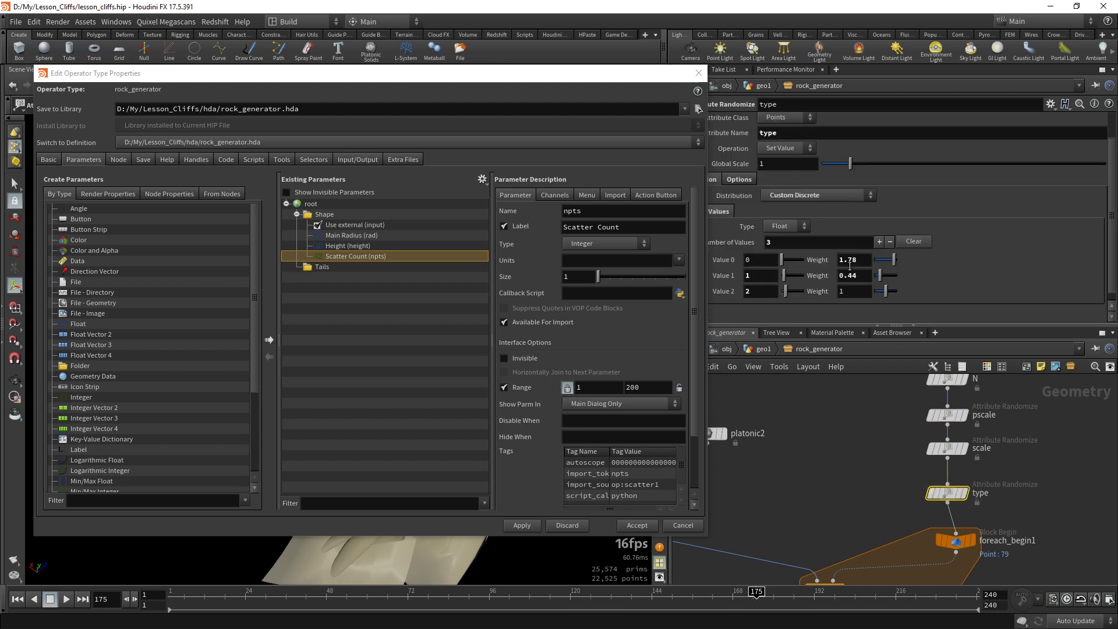
{"action": "left_click_drag", "start_coordinate": [631, 85], "coordinate": [591, 85]}
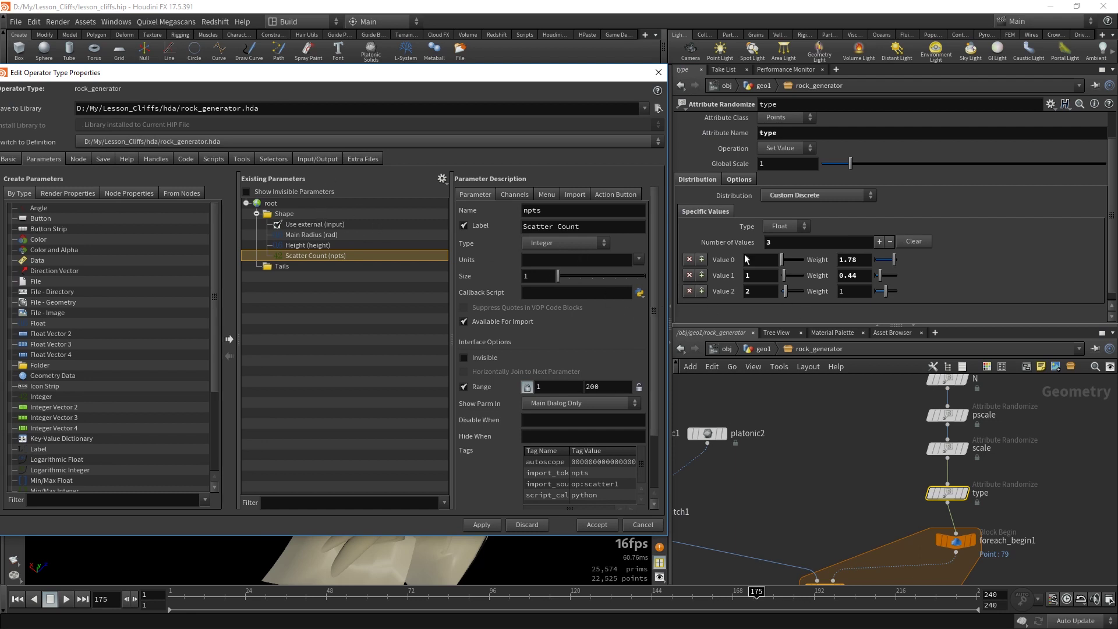
{"action": "left_click", "coordinate": [860, 263]}
{"action": "key", "text": "Tab"}
{"action": "key", "text": "Tab"}
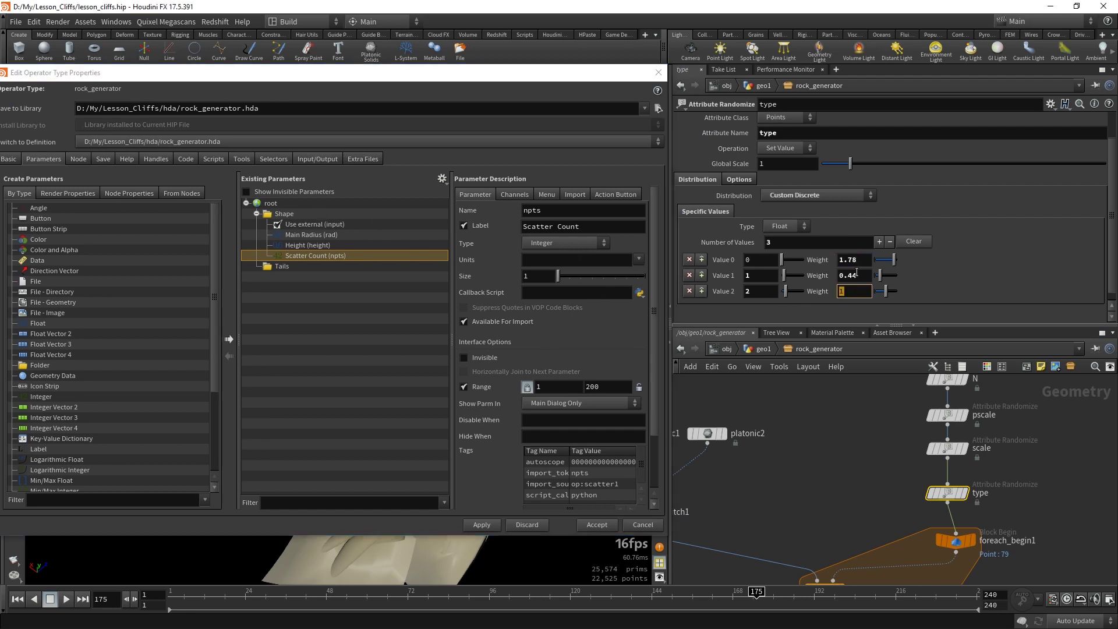
- Navigate past boolean1, resample1 and remesh1 to select the shape wrangle
{"action": "scroll", "coordinate": [827, 453], "scroll_direction": "down", "scroll_amount": 3}
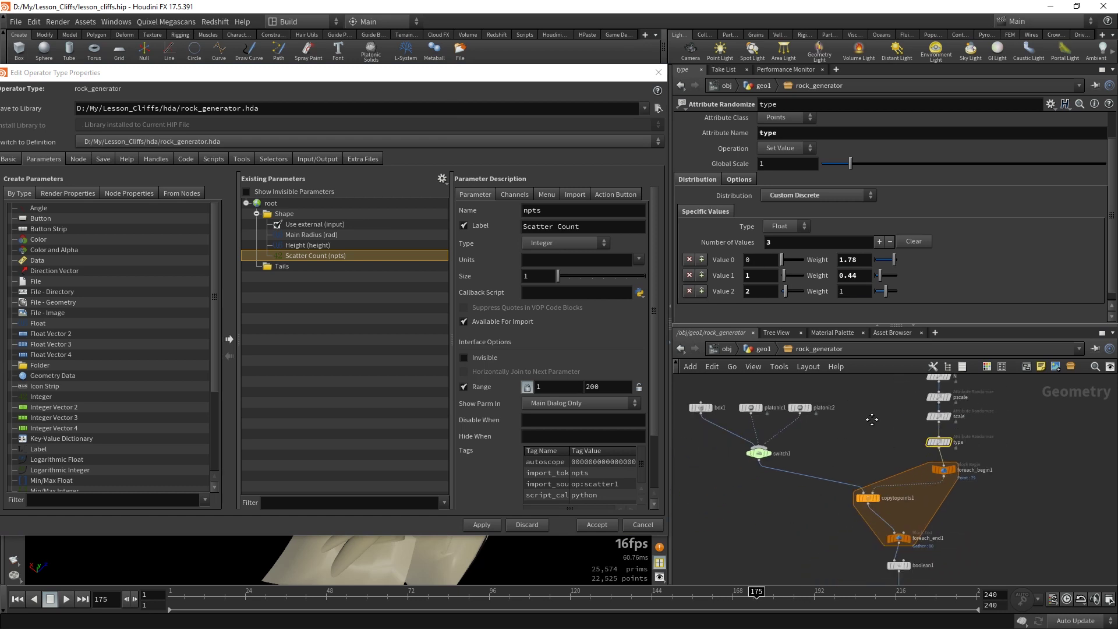
{"action": "middle_click_drag", "start_coordinate": [923, 500], "coordinate": [910, 446]}
{"action": "left_click", "coordinate": [889, 515]}
{"action": "scroll", "coordinate": [844, 501], "scroll_direction": "up", "scroll_amount": 3}
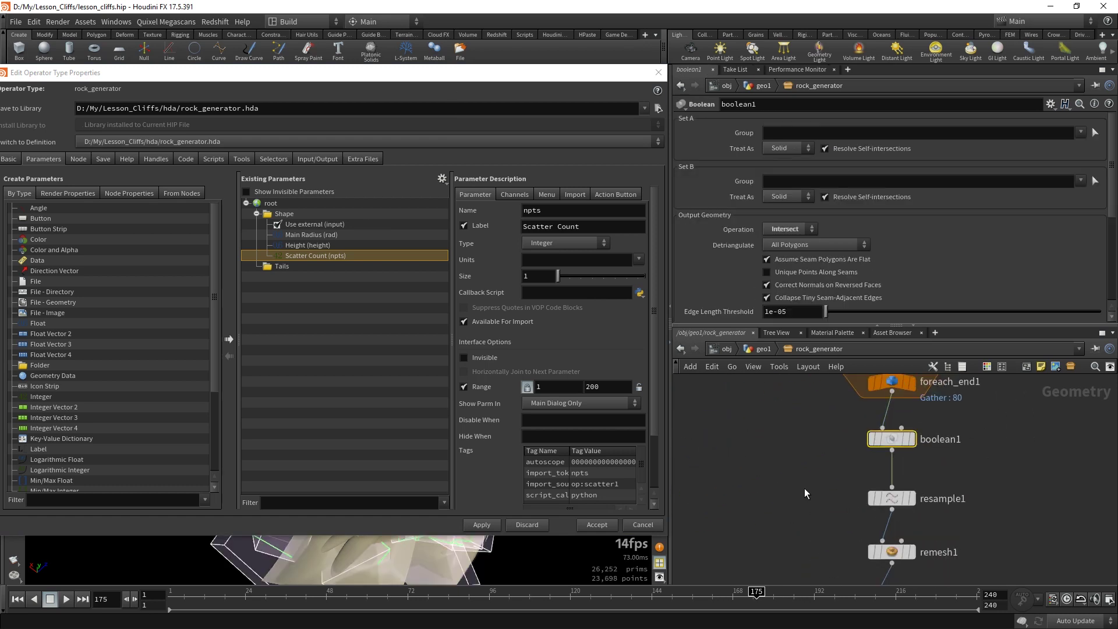
{"action": "middle_click_drag", "start_coordinate": [804, 488], "coordinate": [823, 420]}
{"action": "middle_click_drag", "start_coordinate": [946, 437], "coordinate": [961, 366]}
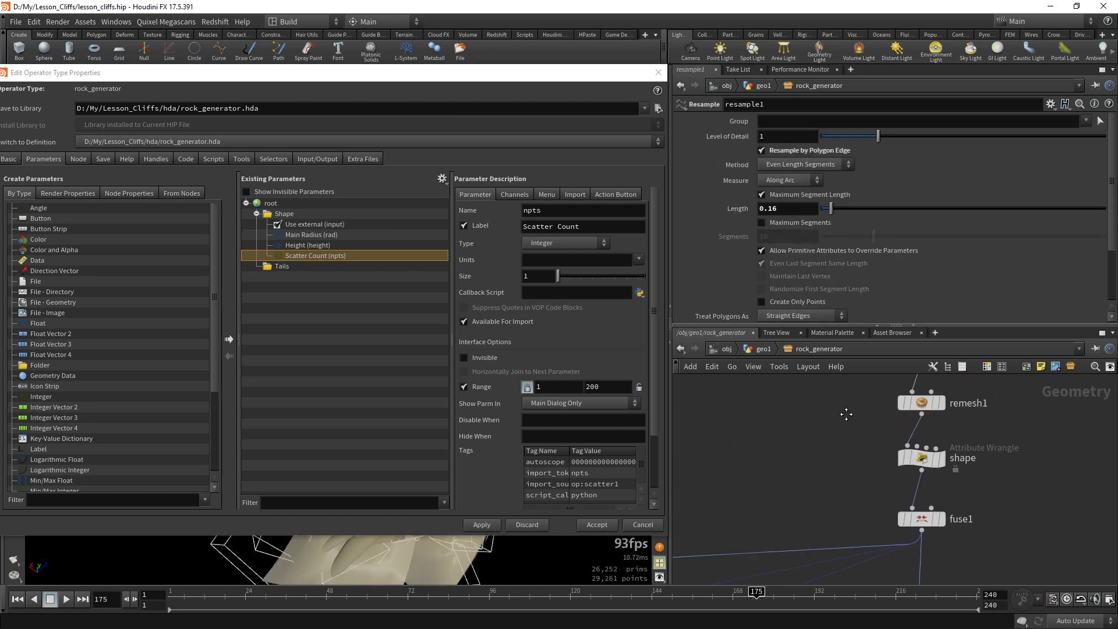
{"action": "left_click", "coordinate": [921, 458]}
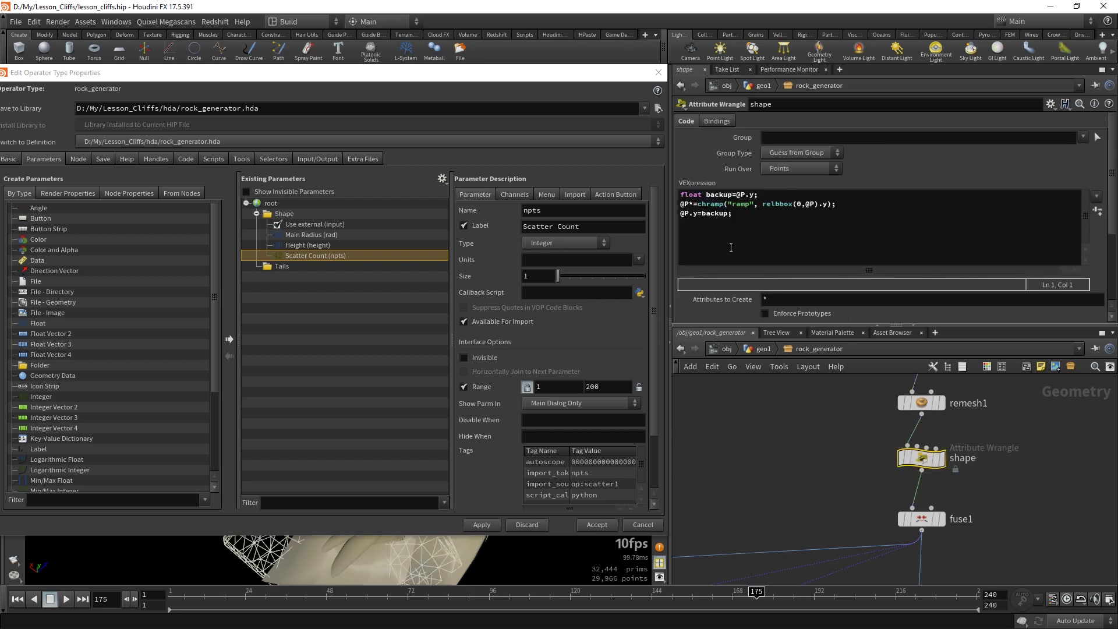
{"action": "scroll", "coordinate": [1105, 167], "scroll_direction": "down", "scroll_amount": 1}
{"action": "scroll", "coordinate": [1106, 168], "scroll_direction": "down", "scroll_amount": 4}
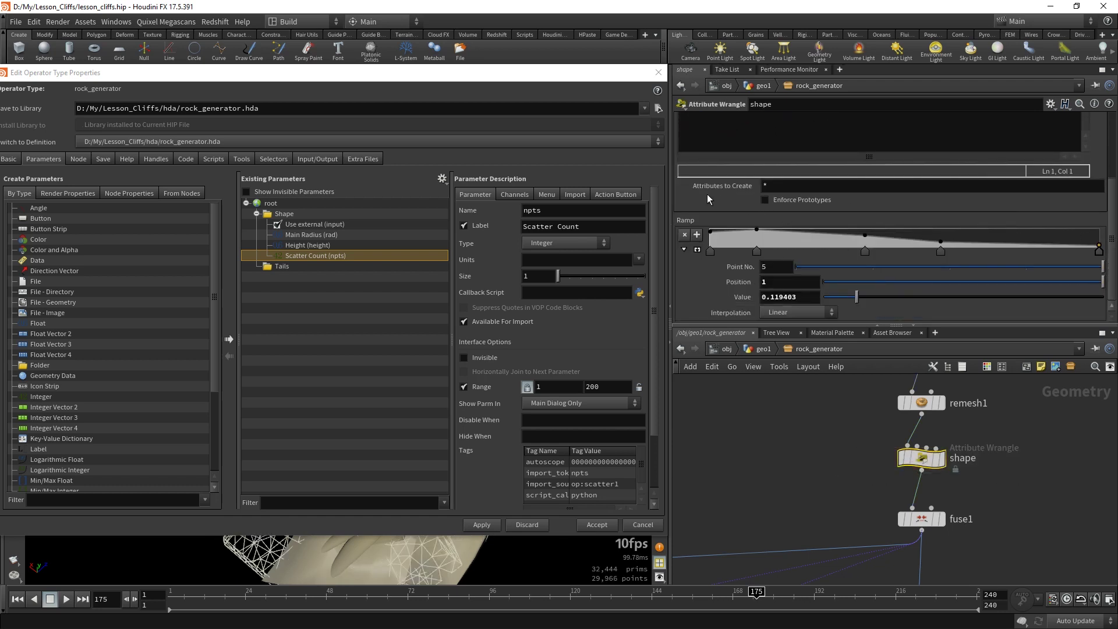
- Promote the shape wrangle's Ramp into the Shape folder, labelled 'Shape Ramp'
{"action": "left_click_drag", "start_coordinate": [686, 227], "coordinate": [286, 223]}
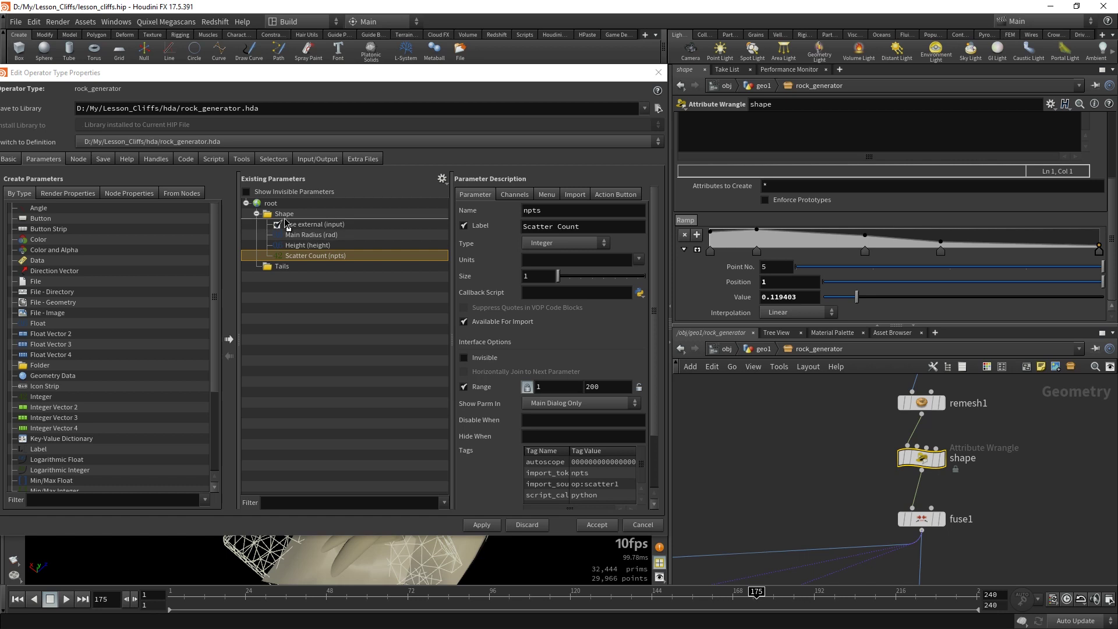
{"action": "left_click", "coordinate": [598, 232]}
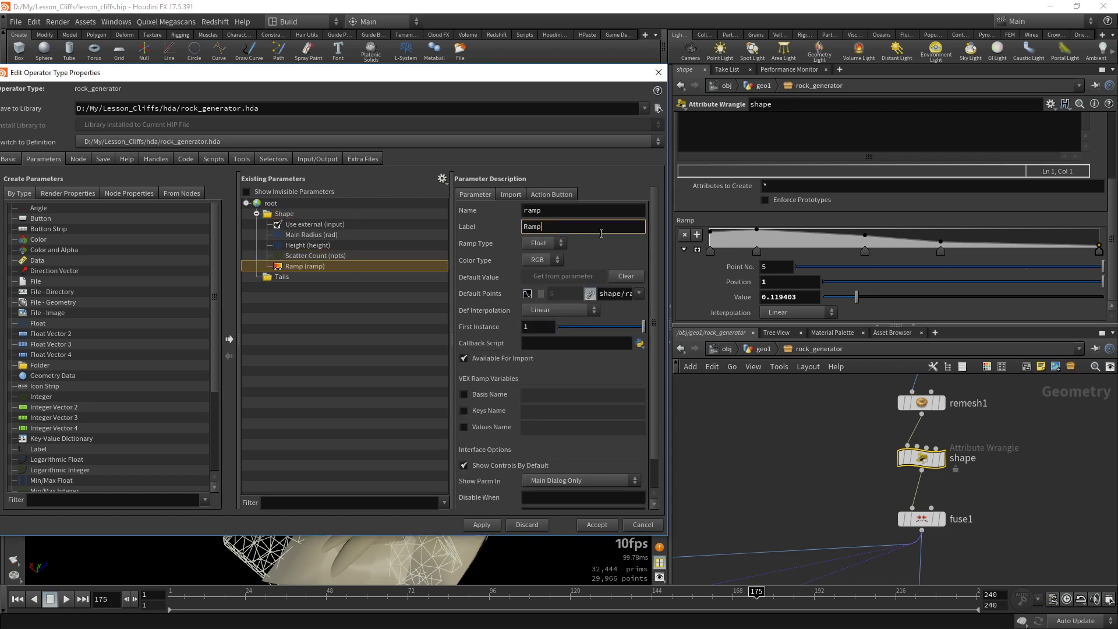
{"action": "type", "text": "Shape"}
{"action": "key", "text": "Return"}
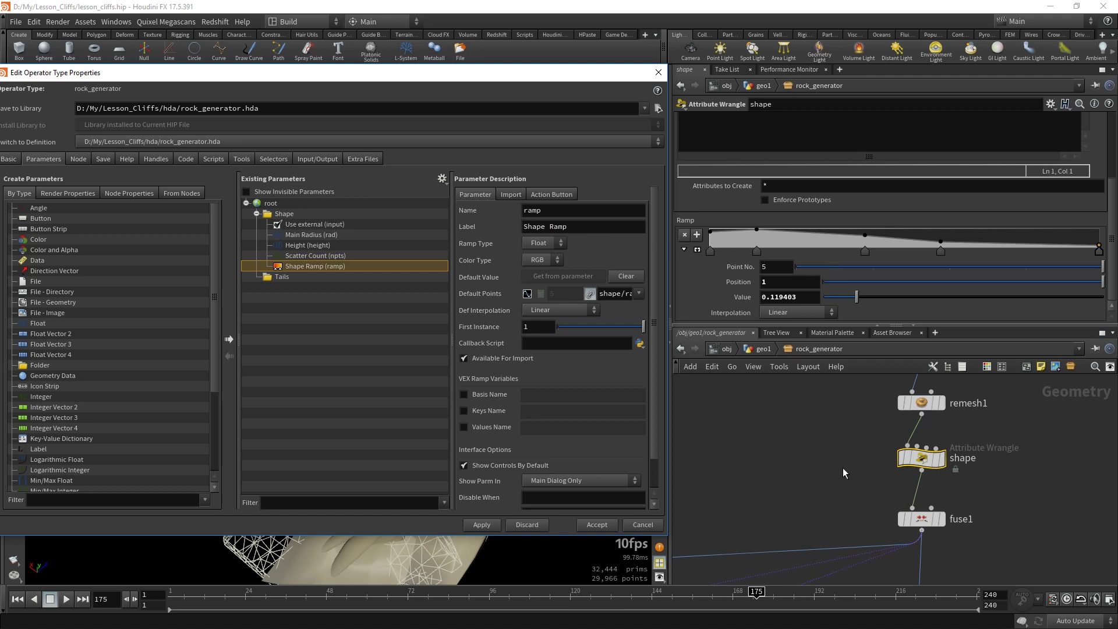
{"action": "middle_click_drag", "start_coordinate": [846, 474], "coordinate": [933, 393]}
{"action": "middle_click_drag", "start_coordinate": [928, 502], "coordinate": [1028, 466]}
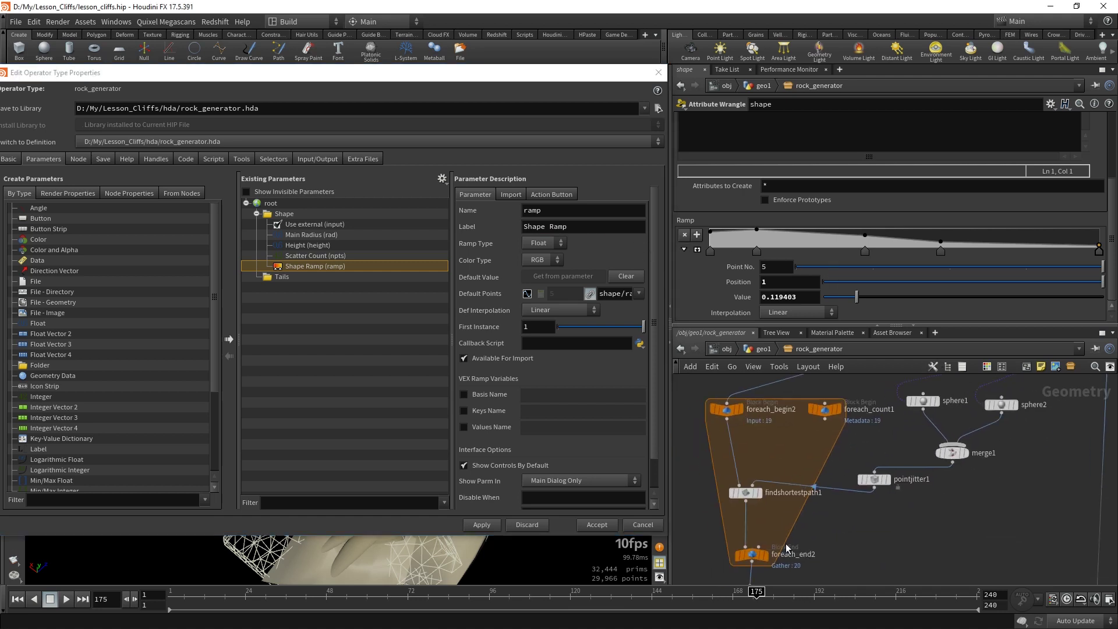
{"action": "middle_click_drag", "start_coordinate": [787, 550], "coordinate": [747, 505]}
- Promote the foreach_end2 loop's Iterations parameter into the asset's Tails folder
{"action": "left_click", "coordinate": [789, 494]}
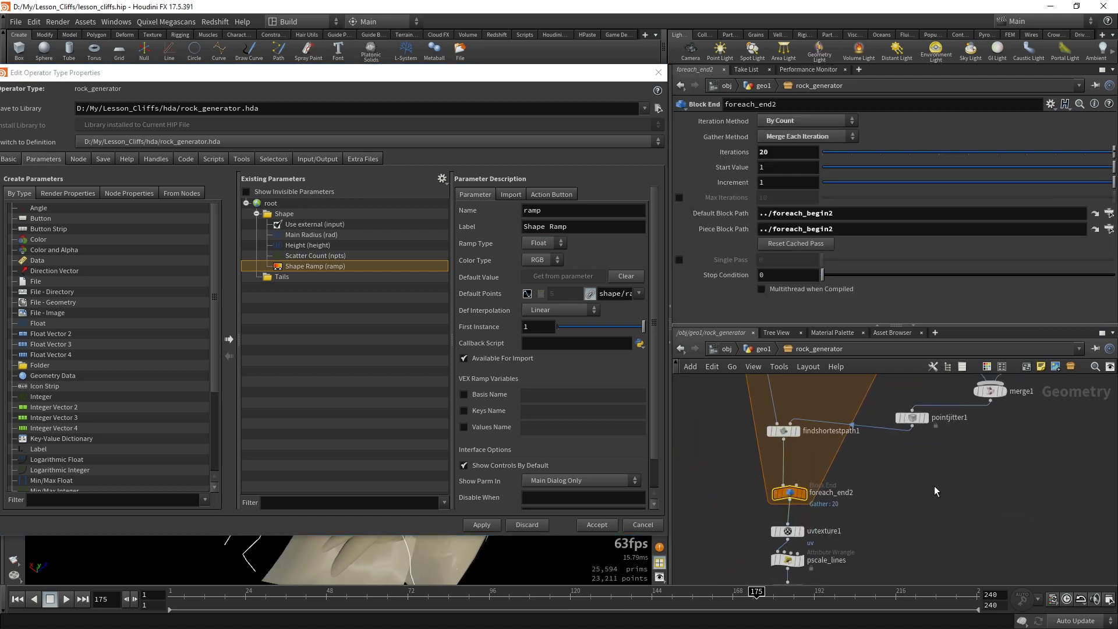
{"action": "scroll", "coordinate": [937, 487], "scroll_direction": "down", "scroll_amount": 2}
{"action": "scroll", "coordinate": [940, 495], "scroll_direction": "down", "scroll_amount": 2}
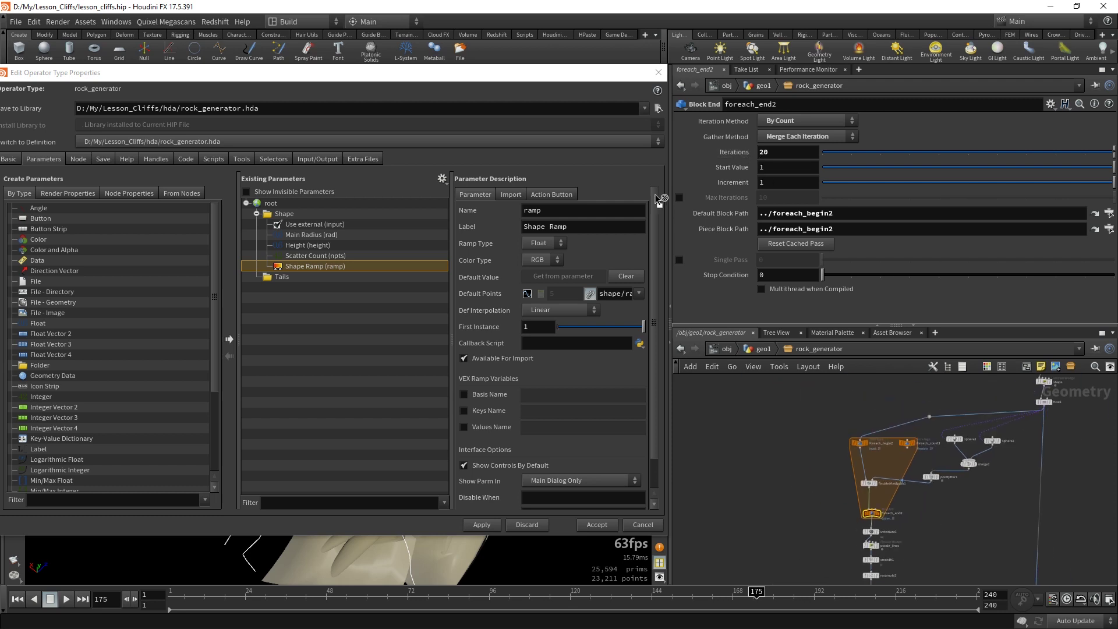
{"action": "left_click_drag", "start_coordinate": [660, 200], "coordinate": [280, 279]}
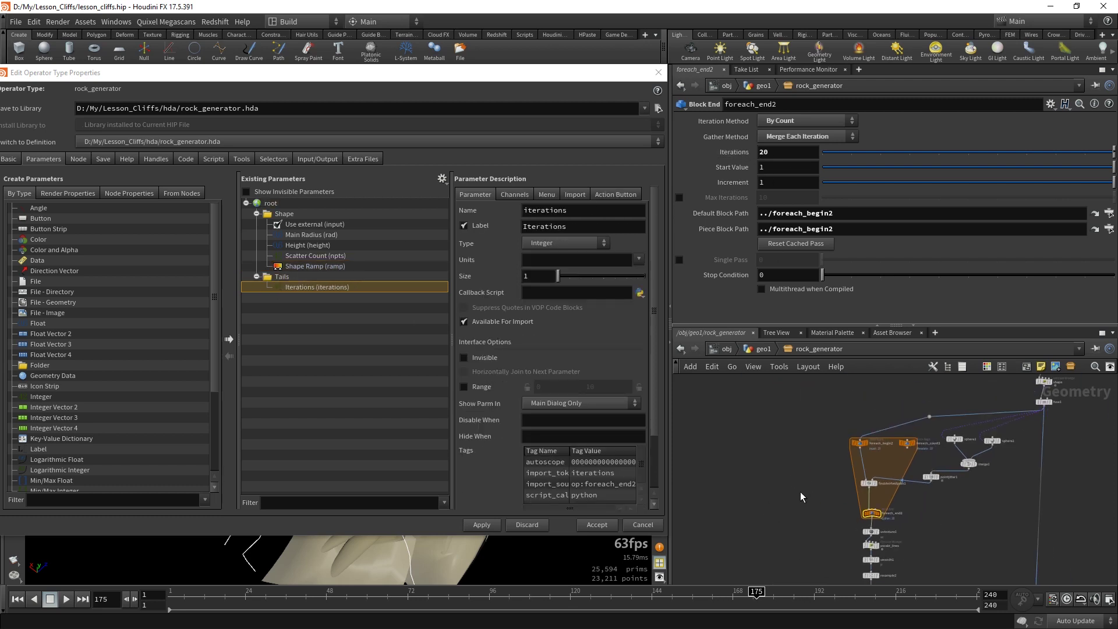
{"action": "key", "text": "f"}
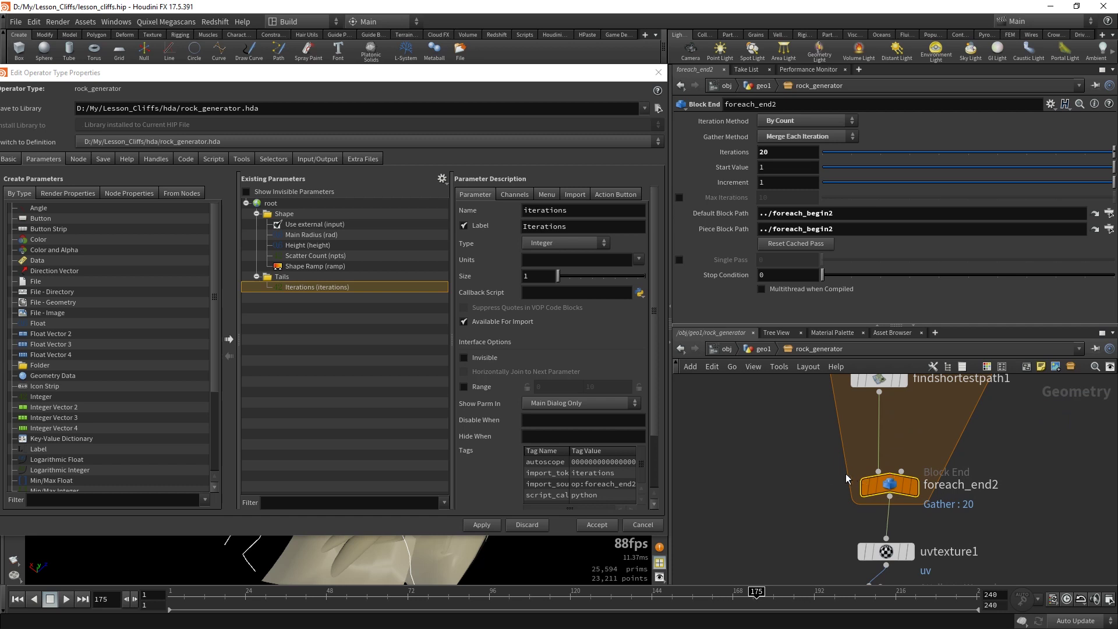
- Label the Iterations parameter 'Number of tails' with a value range up to 30
{"action": "left_click", "coordinate": [126, 173]}
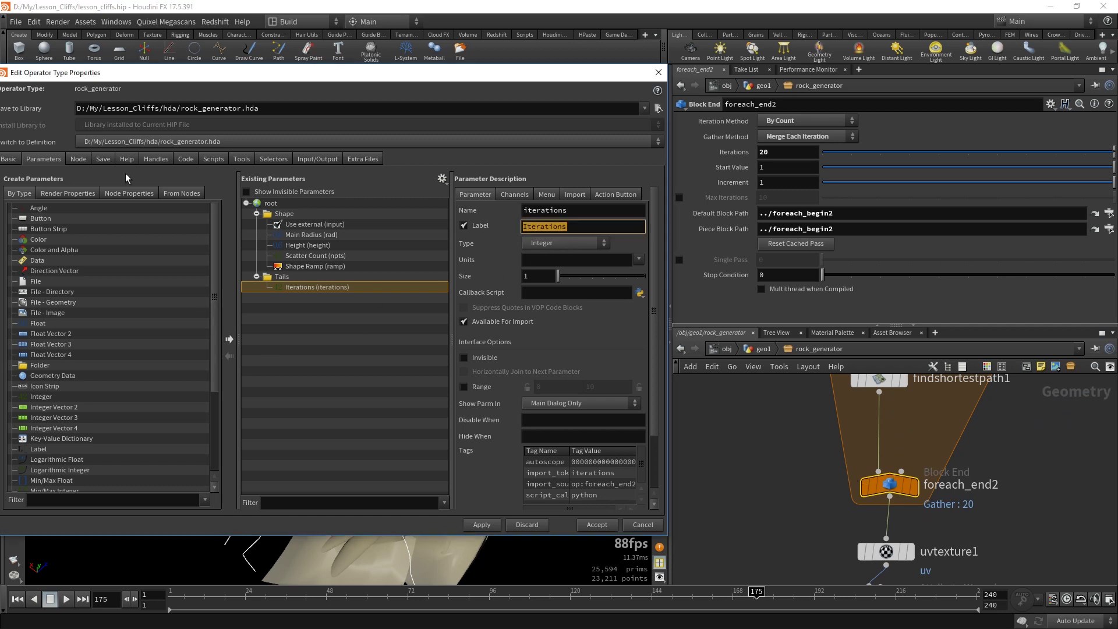
{"action": "type", "text": "NUmber of tail"}
{"action": "key", "text": "Home"}
{"action": "key", "text": "Right"}
{"action": "key", "text": "Delete"}
{"action": "type", "text": "u"}
{"action": "key", "text": "Return"}
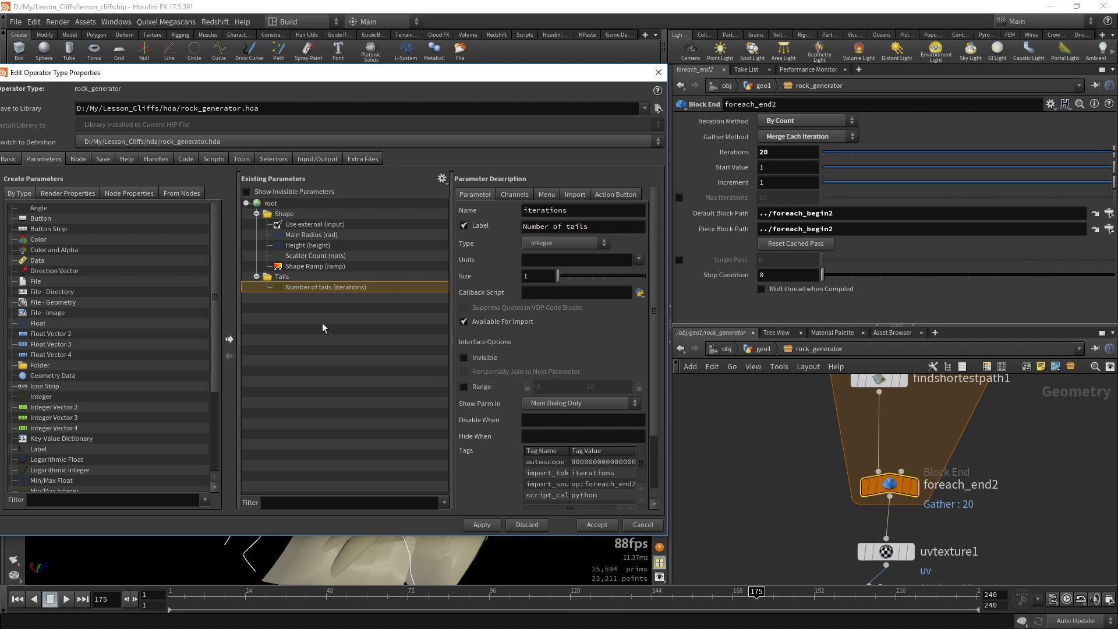
{"action": "left_click", "coordinate": [463, 387]}
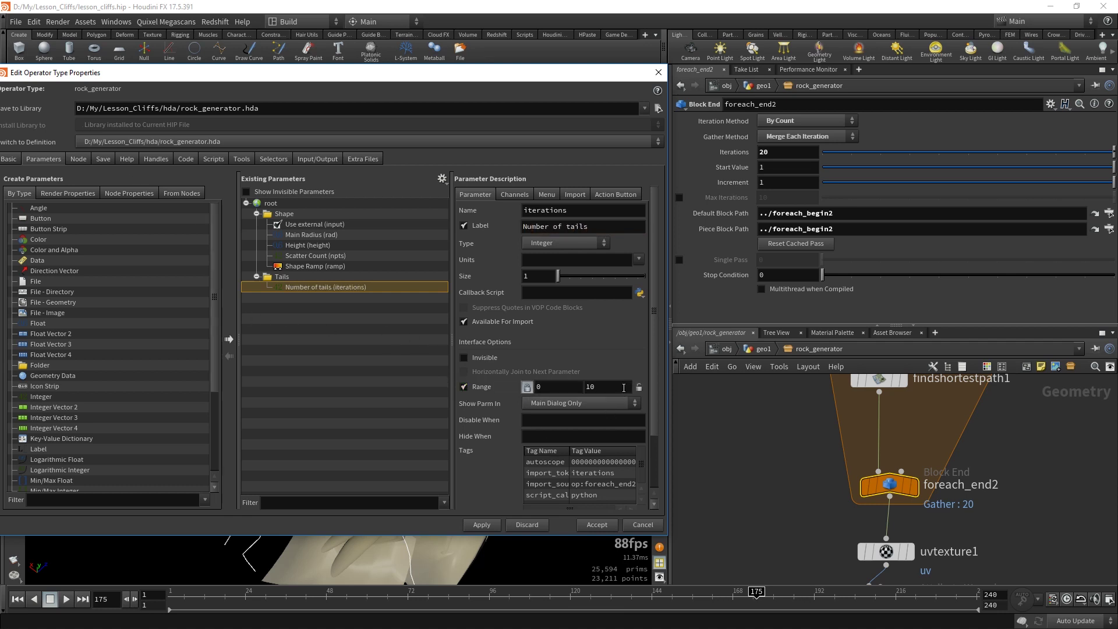
{"action": "double_click", "coordinate": [624, 387]}
{"action": "type", "text": "30"}
{"action": "key", "text": "Return"}
- Add pointjitter1's Scale to the Tails folder as 'Random Scale'
{"action": "middle_click_drag", "start_coordinate": [794, 509], "coordinate": [708, 547]}
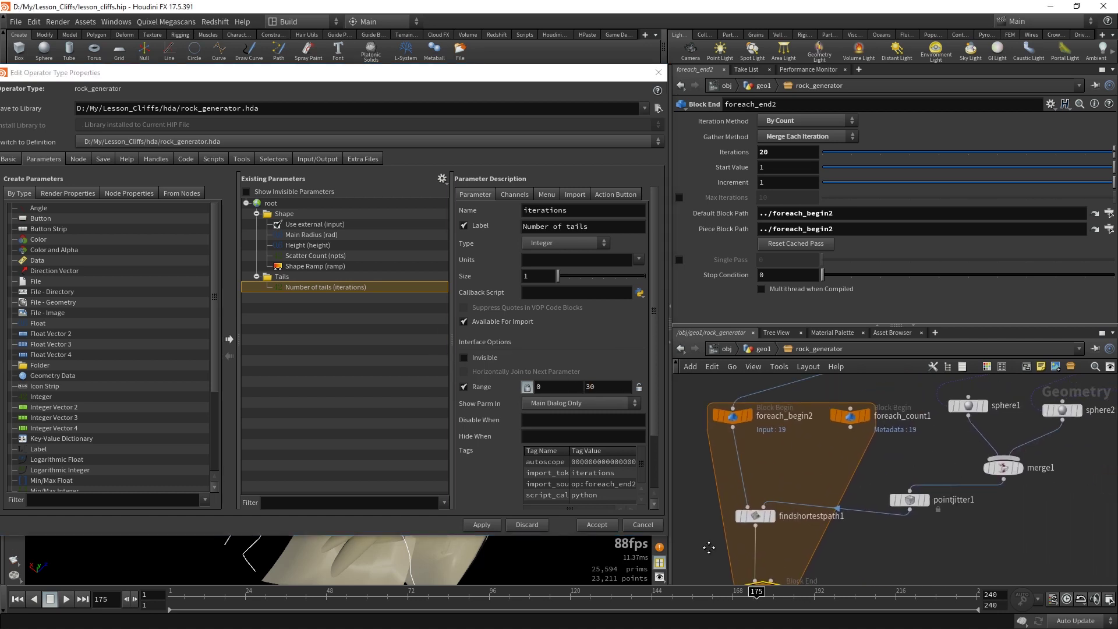
{"action": "left_click_drag", "start_coordinate": [909, 500], "coordinate": [930, 504]}
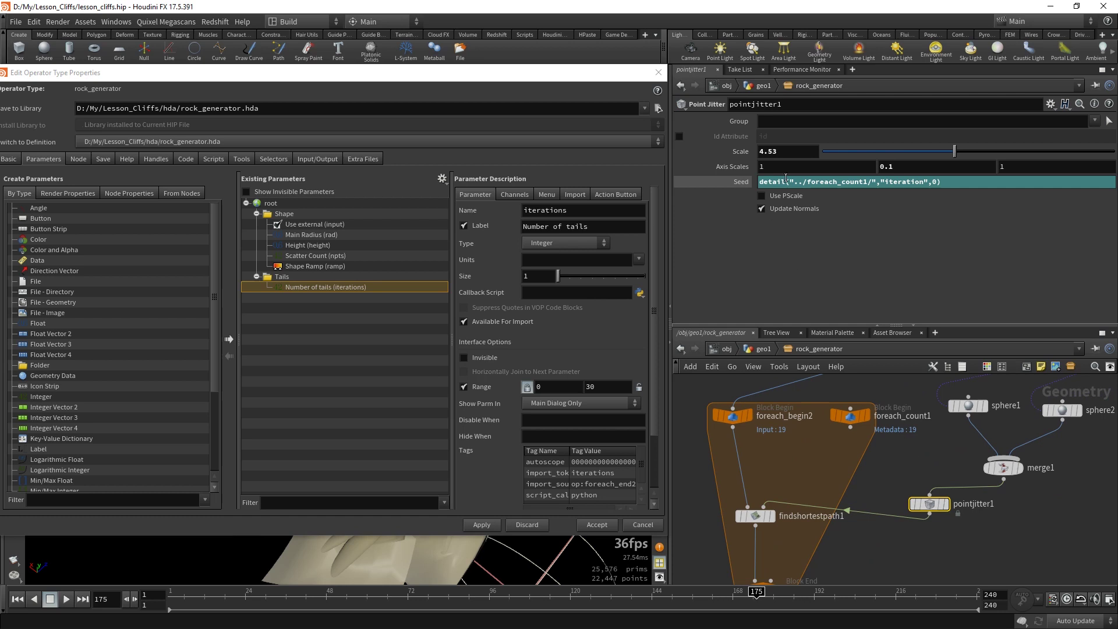
{"action": "left_click_drag", "start_coordinate": [749, 150], "coordinate": [288, 287]}
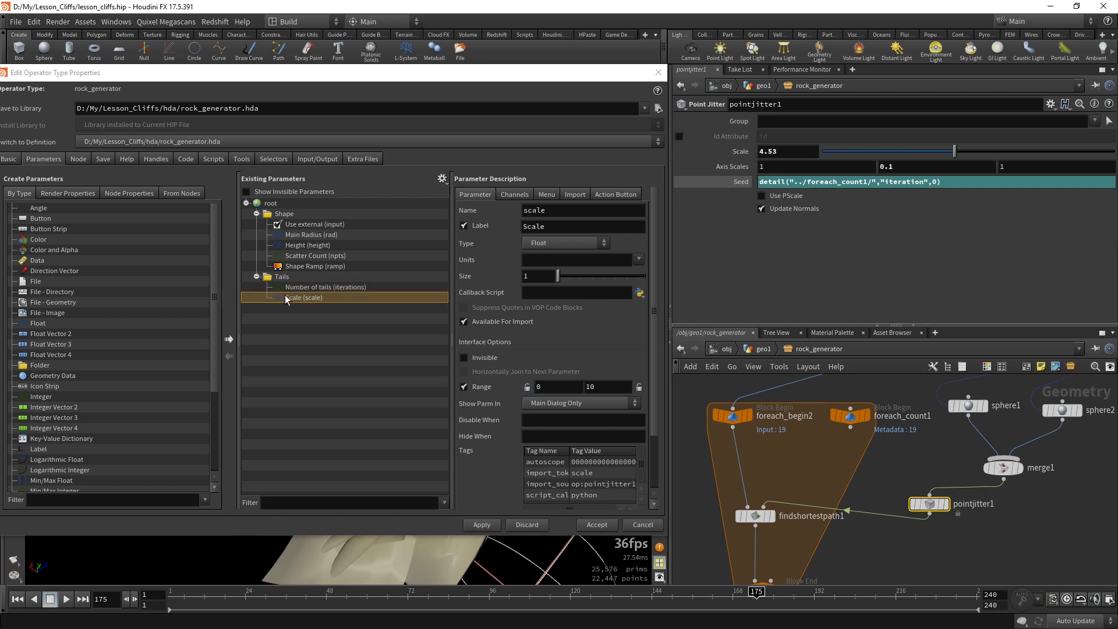
{"action": "left_click", "coordinate": [602, 229]}
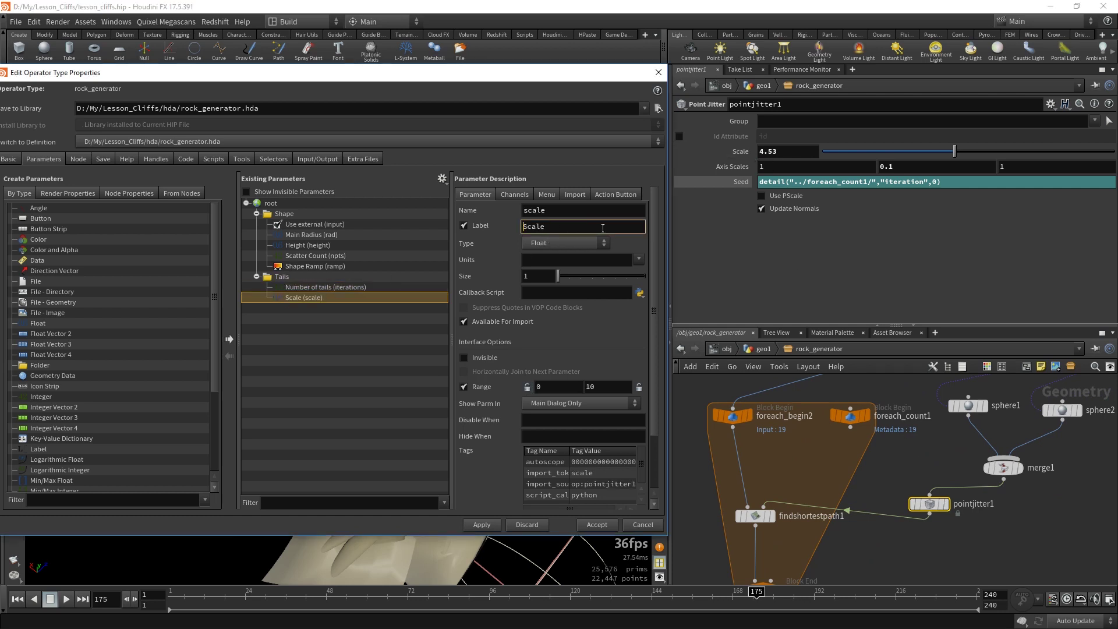
{"action": "type", "text": "Random"}
{"action": "key", "text": "Return"}
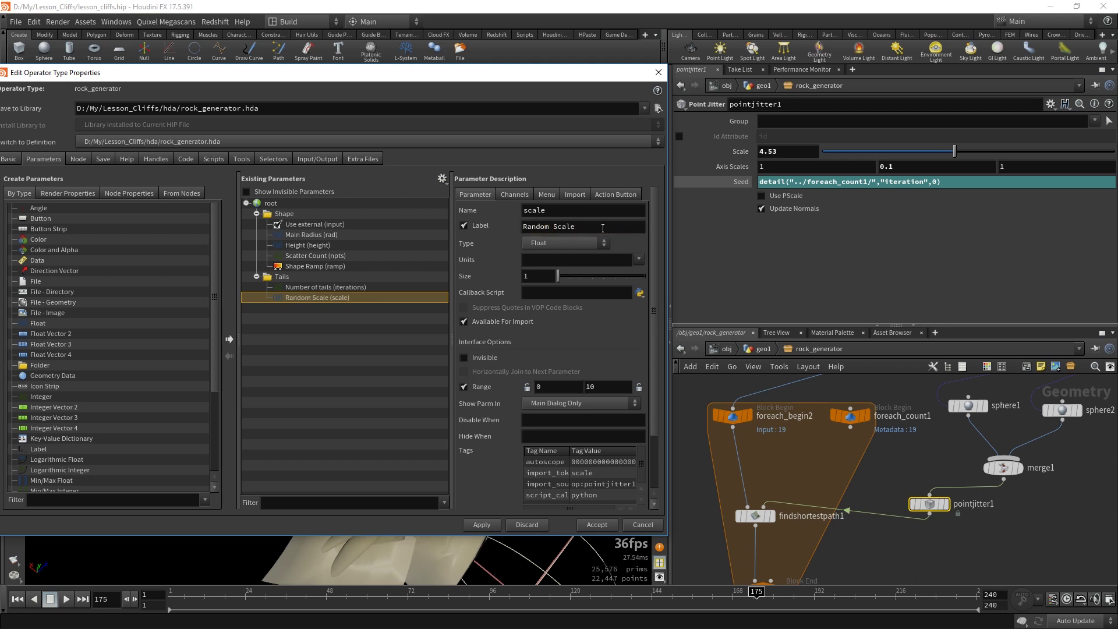
- Promote the pscale_lines wrangle's Min and Max into Tails, labelled Min width and Max width
{"action": "middle_click_drag", "start_coordinate": [970, 533], "coordinate": [932, 326]}
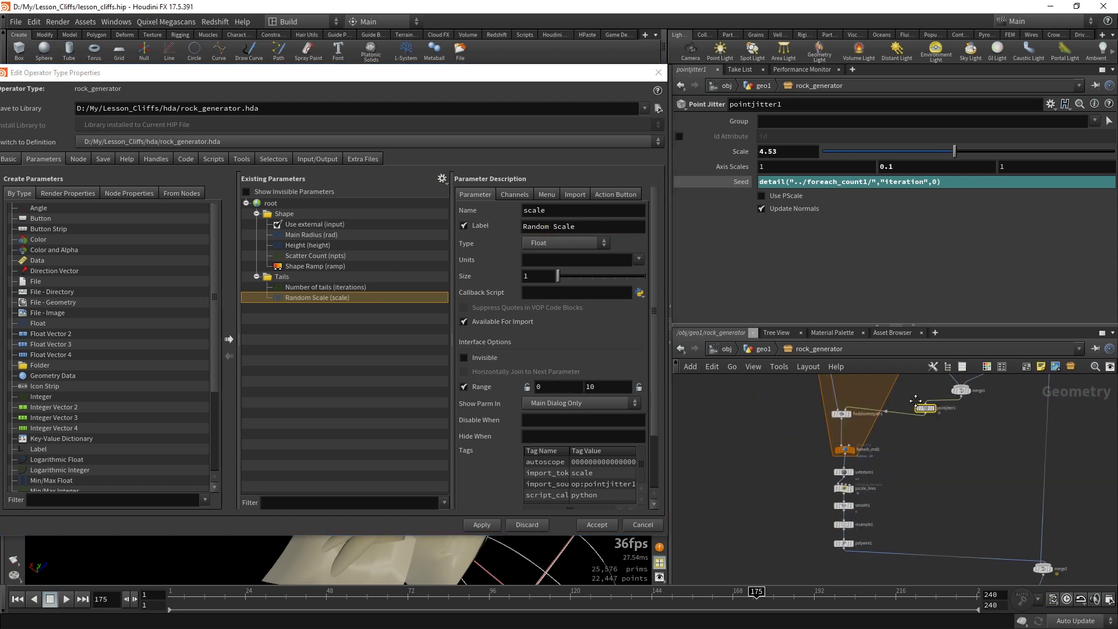
{"action": "left_click", "coordinate": [840, 433]}
{"action": "left_click", "coordinate": [840, 468]}
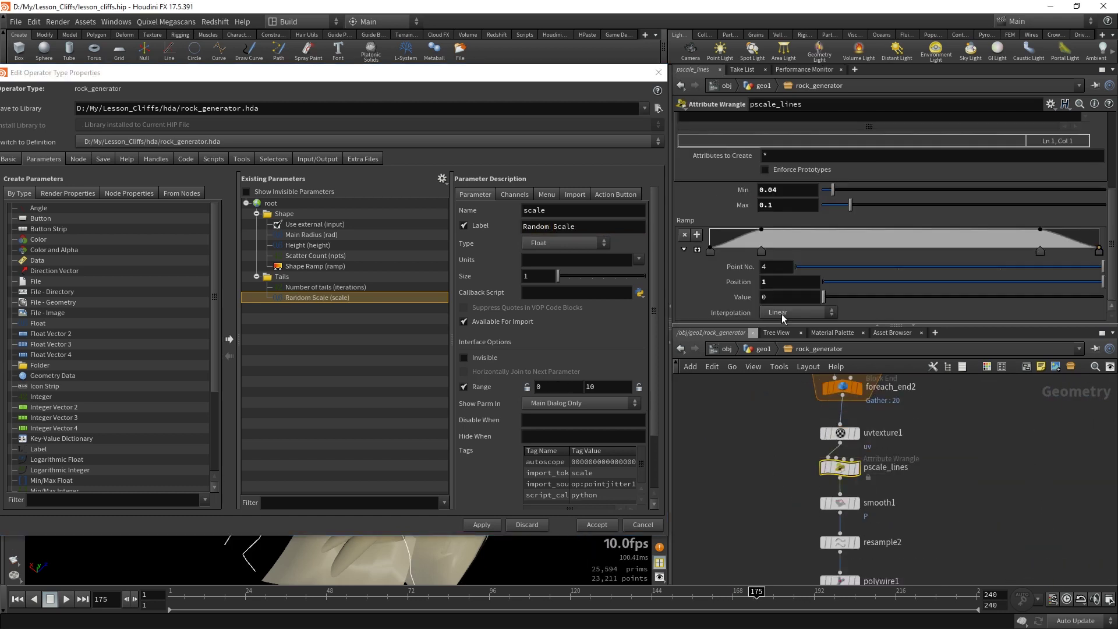
{"action": "left_click_drag", "start_coordinate": [743, 191], "coordinate": [361, 308]}
{"action": "left_click_drag", "start_coordinate": [755, 210], "coordinate": [279, 281]}
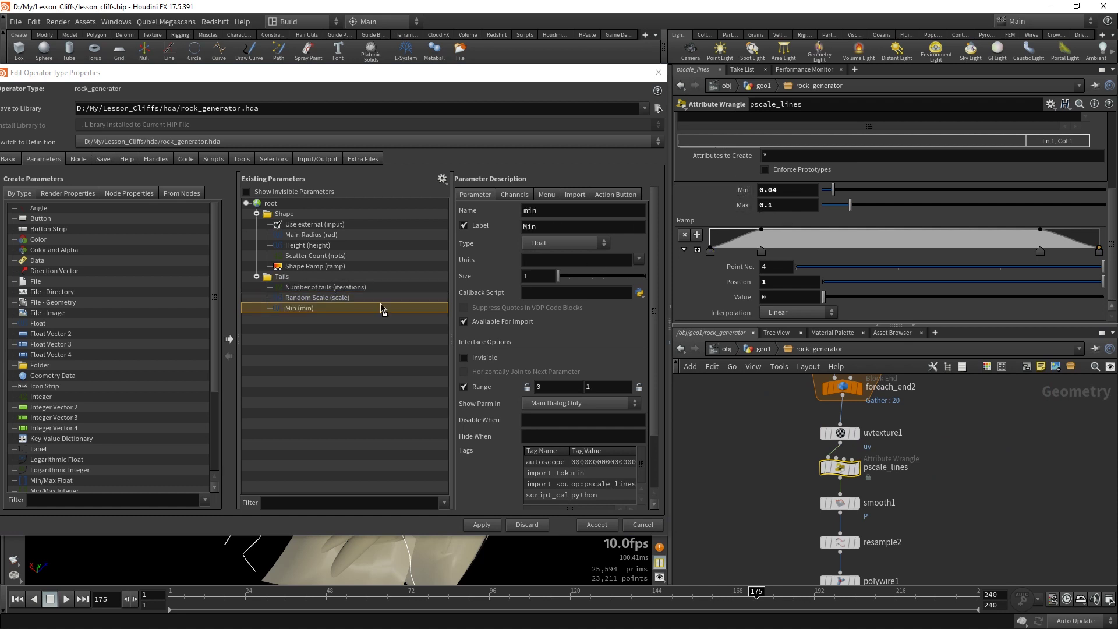
{"action": "left_click", "coordinate": [298, 308]}
{"action": "left_click", "coordinate": [555, 227]}
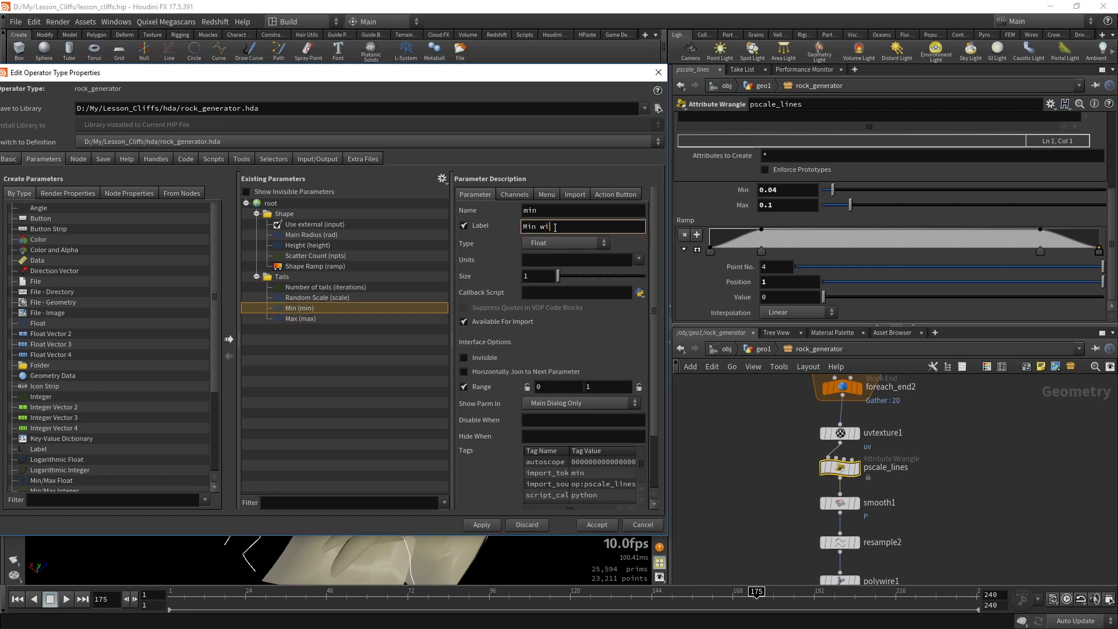
{"action": "key", "text": "Return"}
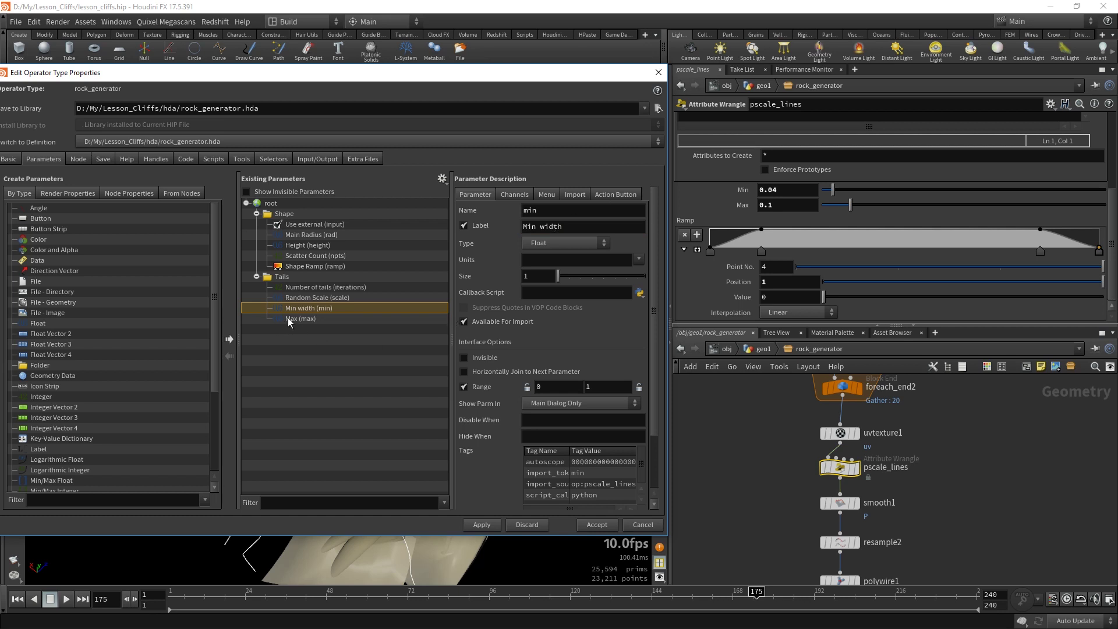
{"action": "left_click", "coordinate": [289, 319]}
{"action": "left_click", "coordinate": [549, 226]}
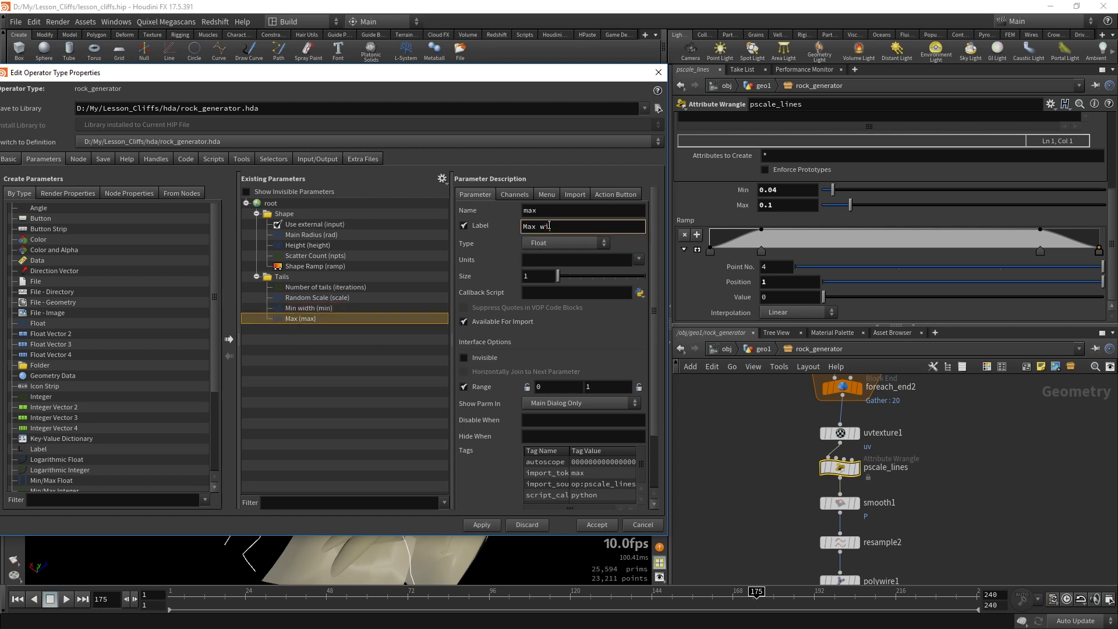
{"action": "key", "text": "Return"}
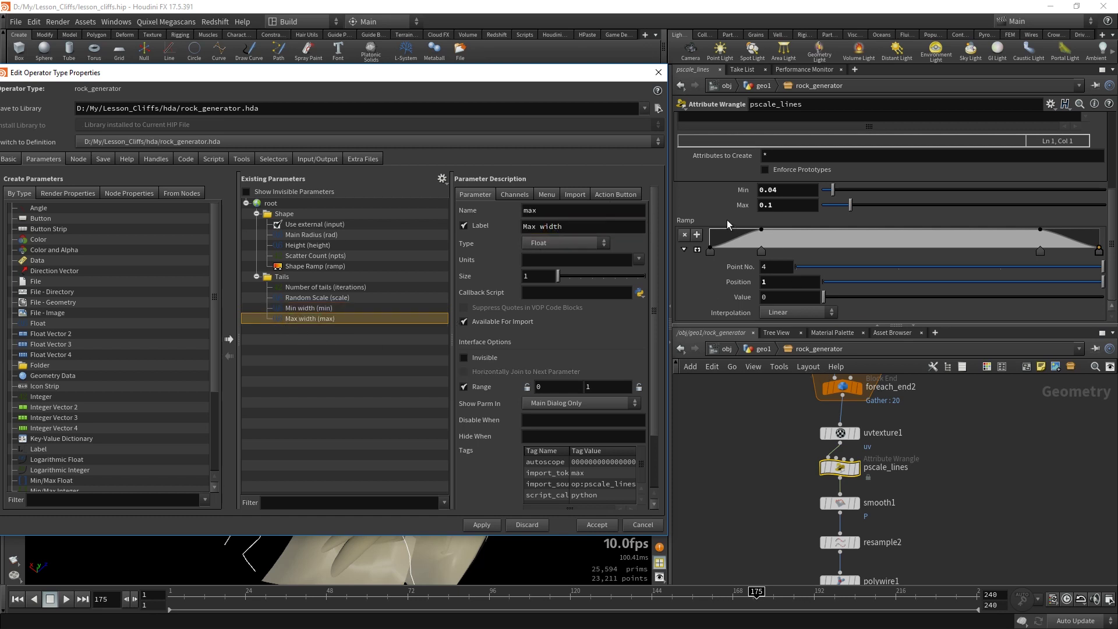
- Add the wrangle's ramp to the Tails folder labelled 'Tail shape Ramp'
{"action": "left_click_drag", "start_coordinate": [685, 220], "coordinate": [280, 279]}
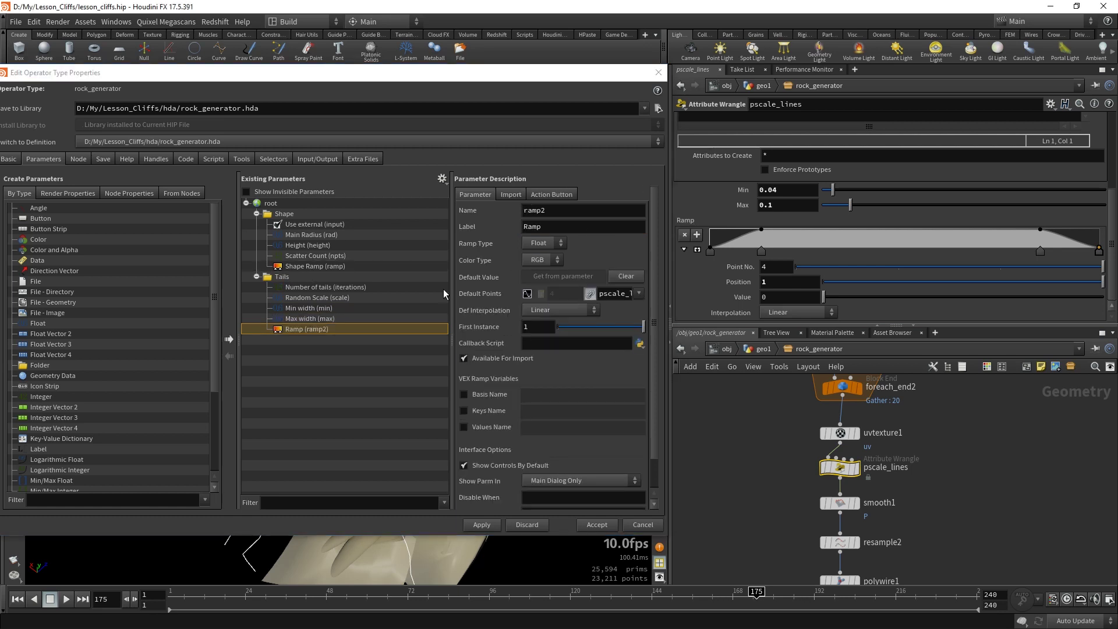
{"action": "left_click", "coordinate": [582, 228]}
{"action": "type", "text": "T"}
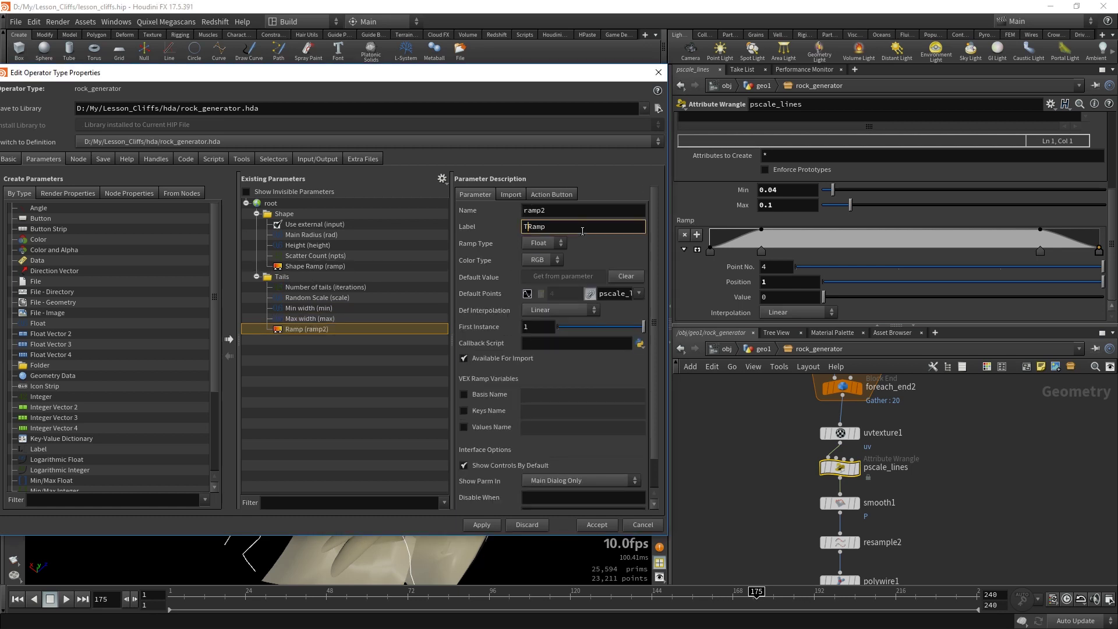
{"action": "type", "text": "ail shape"}
{"action": "key", "text": "Return"}
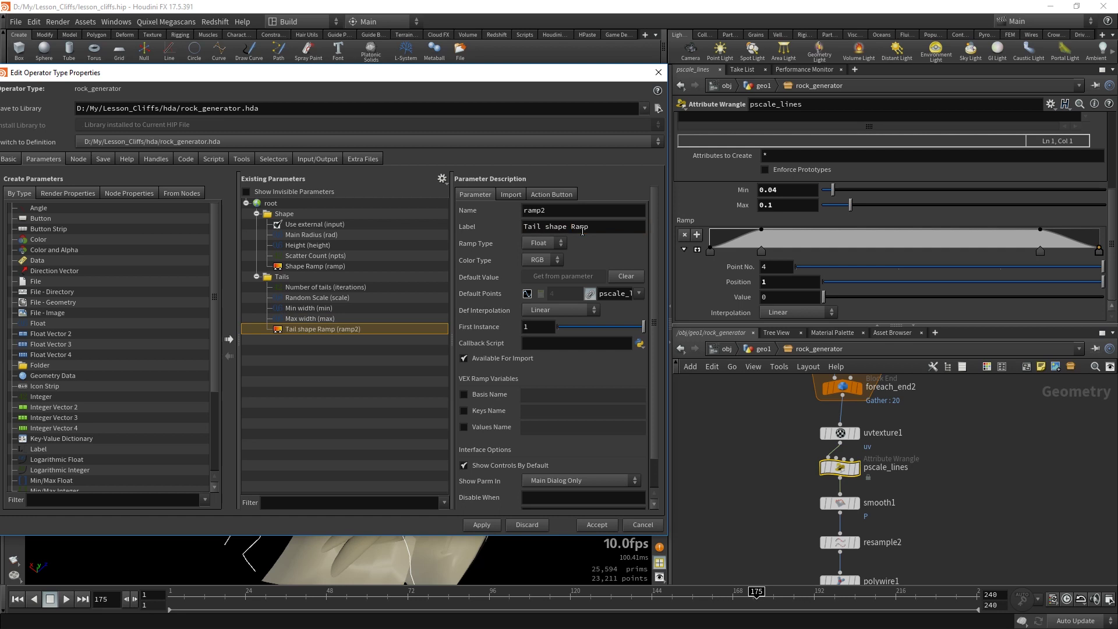
{"action": "middle_click_drag", "start_coordinate": [777, 464], "coordinate": [777, 371]}
{"action": "left_click", "coordinate": [837, 448]}
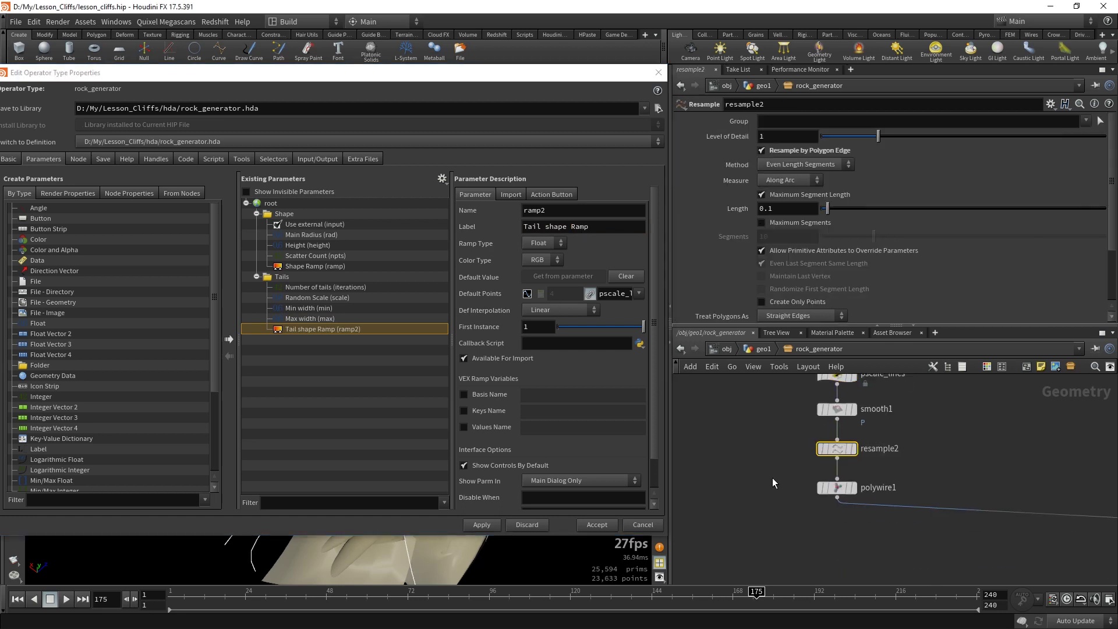
- Collapse the Shape and Tails folders and add a new folder named Bend after them
{"action": "left_click", "coordinate": [837, 487]}
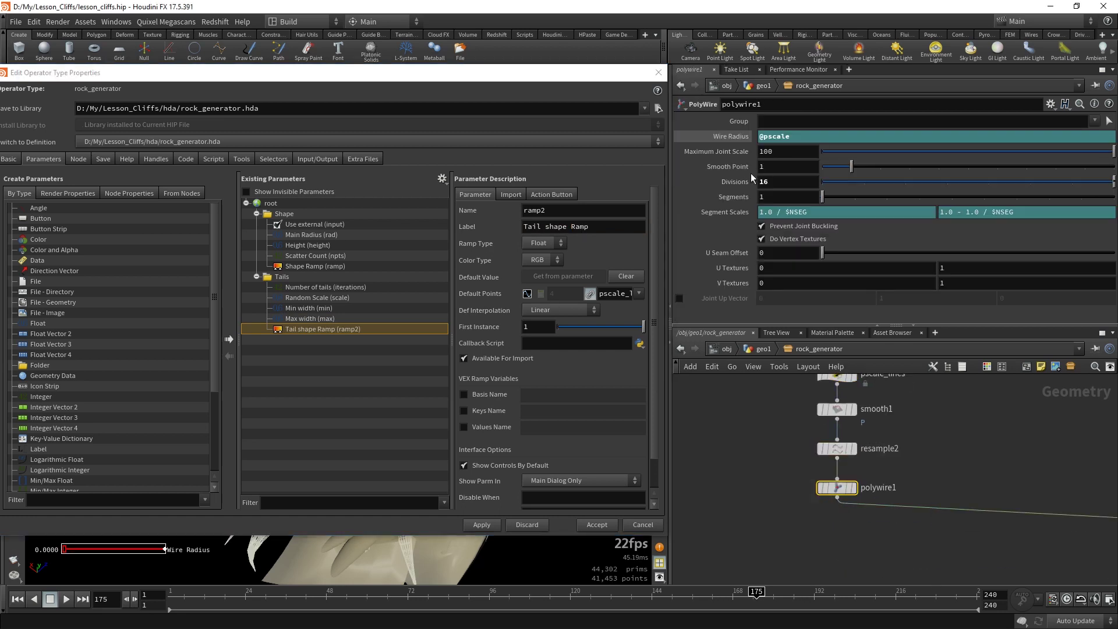
{"action": "mouse_move", "coordinate": [990, 553]}
{"action": "middle_mouse_down"}
{"action": "mouse_move", "coordinate": [990, 501]}
{"action": "mouse_move", "coordinate": [943, 431]}
{"action": "middle_mouse_up"}
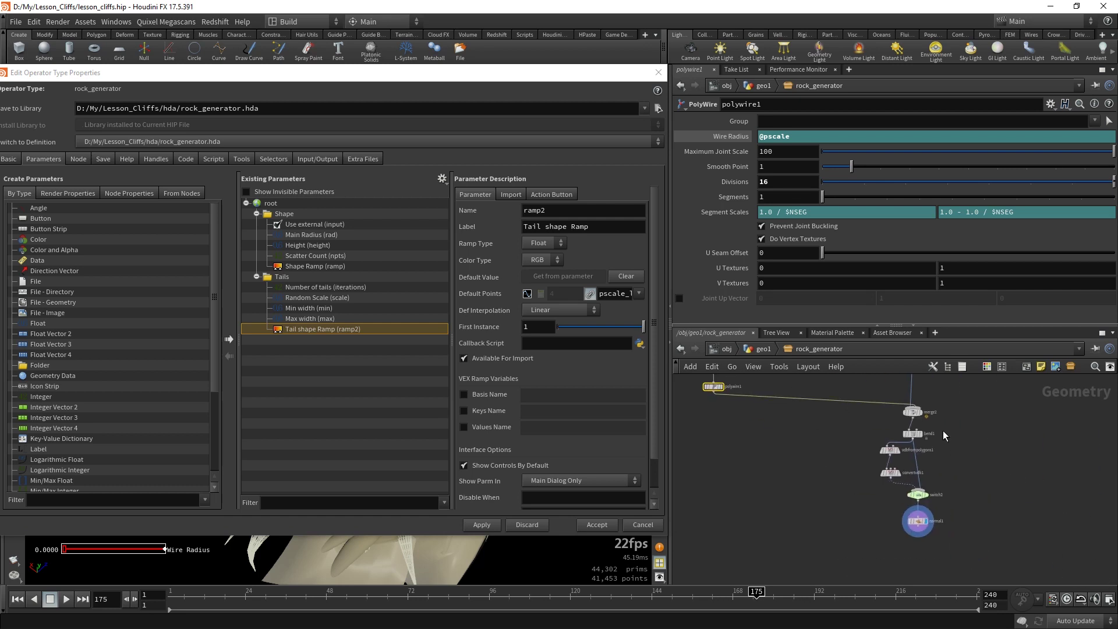
{"action": "middle_click_drag", "start_coordinate": [975, 469], "coordinate": [951, 434]}
{"action": "left_click", "coordinate": [891, 436]}
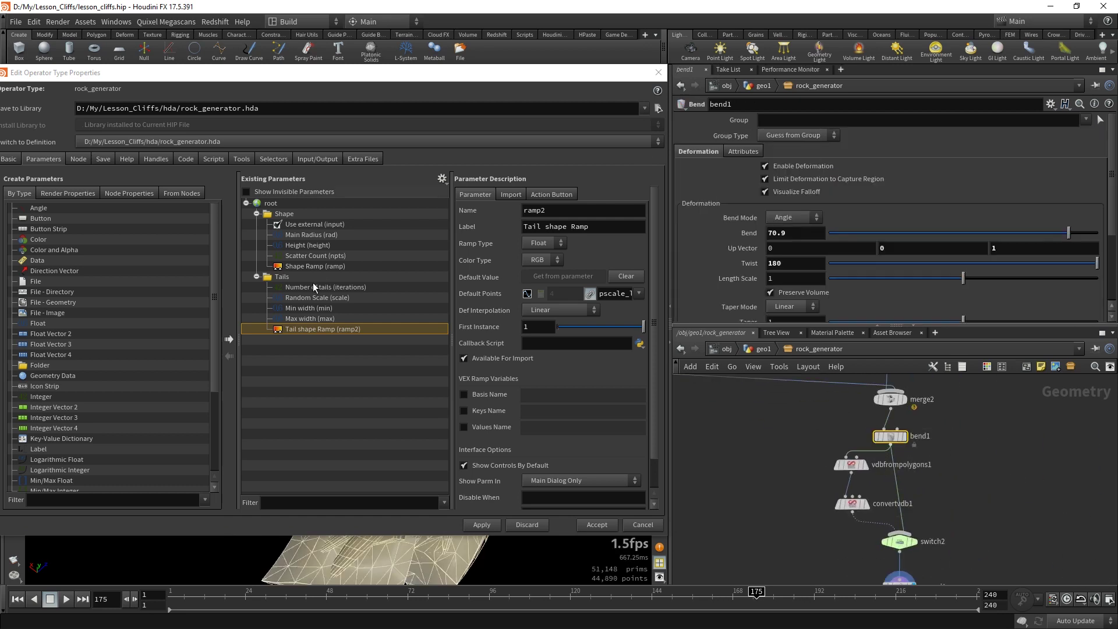
{"action": "left_click", "coordinate": [256, 277]}
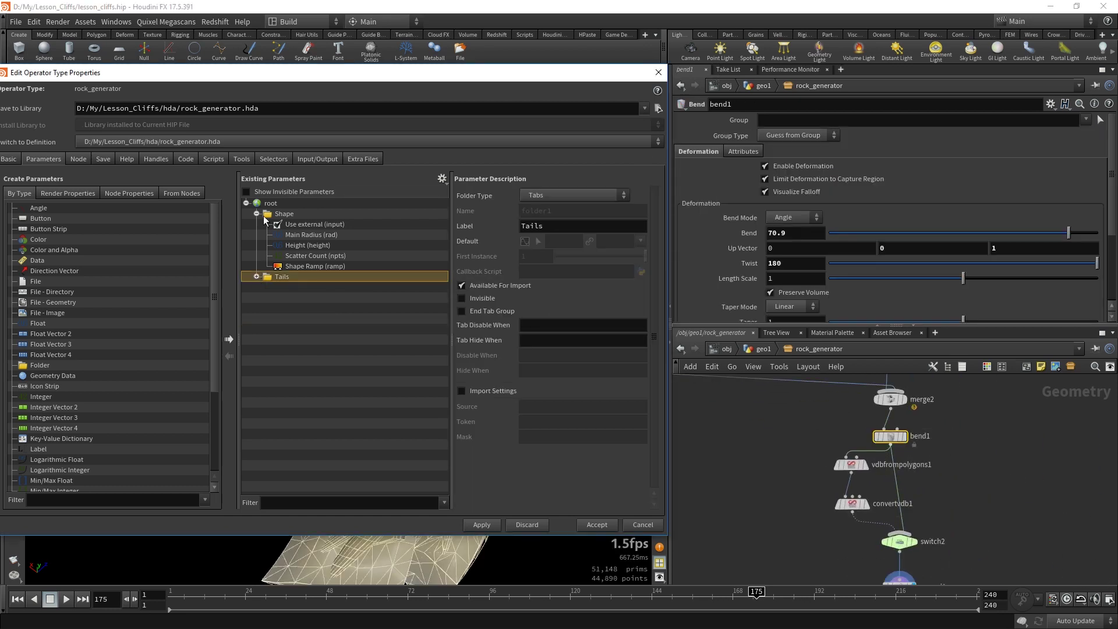
{"action": "left_click", "coordinate": [256, 213]}
{"action": "left_click_drag", "start_coordinate": [33, 366], "coordinate": [246, 356]}
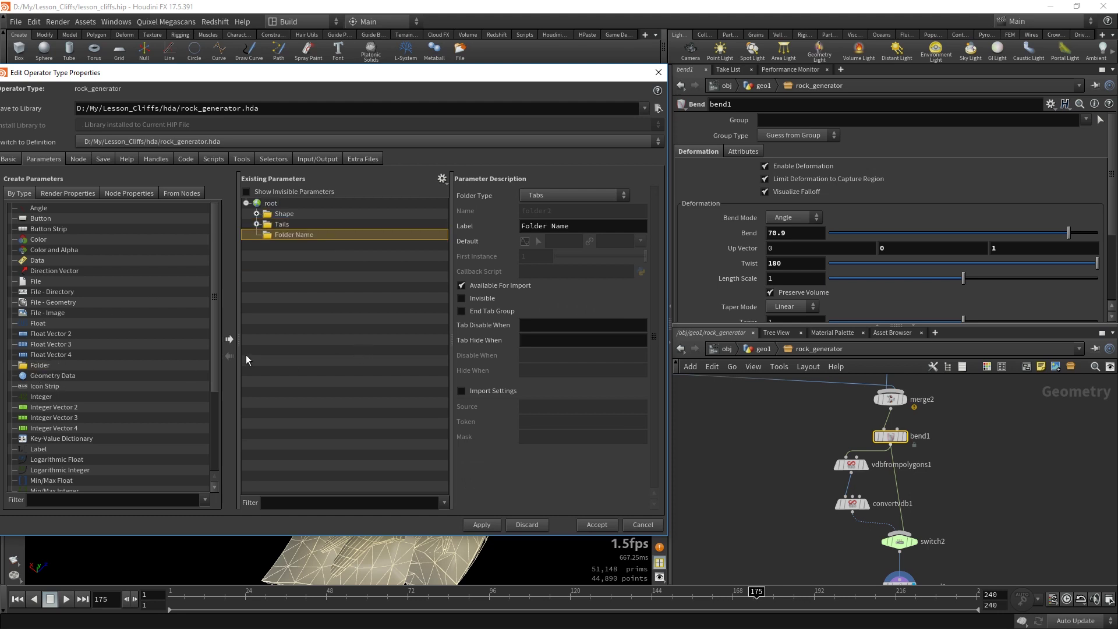
{"action": "left_click", "coordinate": [541, 234]}
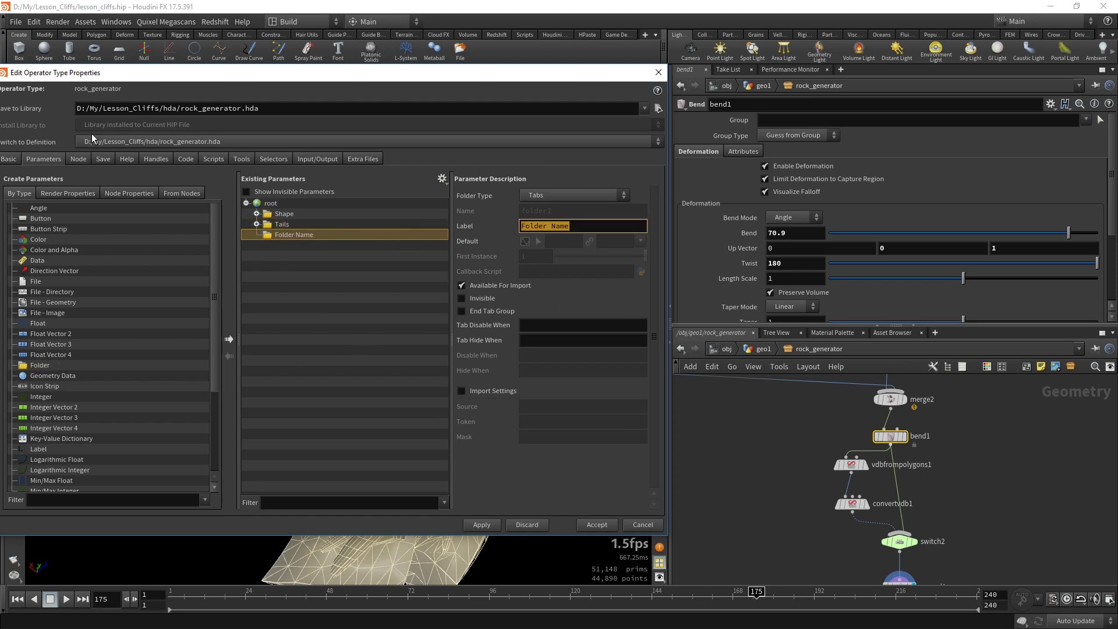
{"action": "type", "text": "Bend"}
{"action": "key", "text": "Return"}
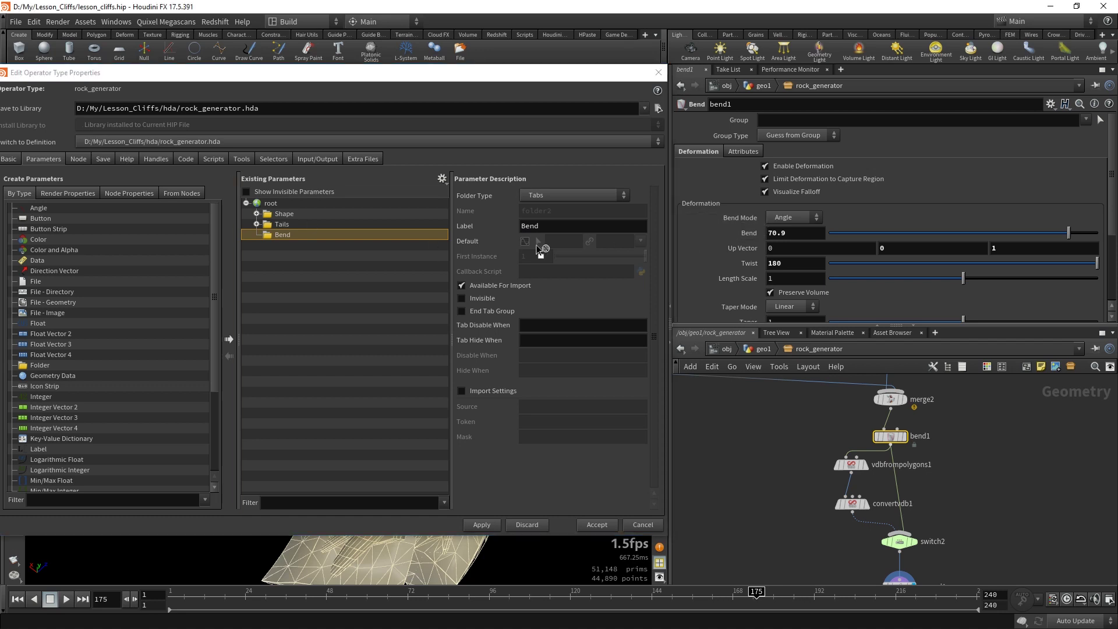
- Promote bend1's Bend angle and Twist parameters into the Bend folder
{"action": "left_click_drag", "start_coordinate": [749, 233], "coordinate": [287, 241]}
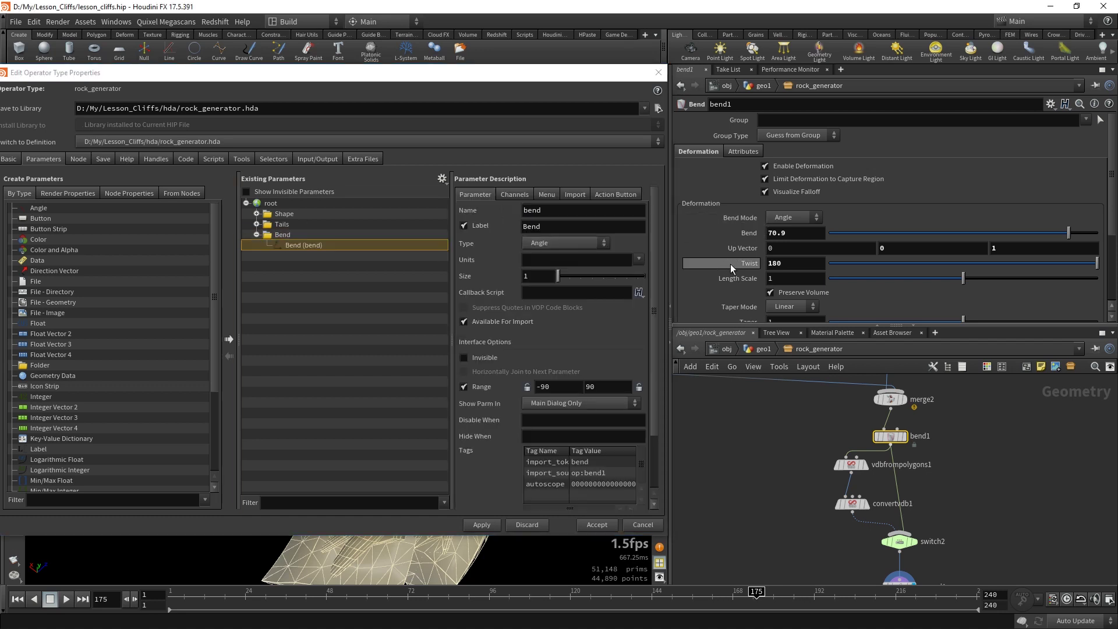
{"action": "left_click_drag", "start_coordinate": [747, 266], "coordinate": [285, 250]}
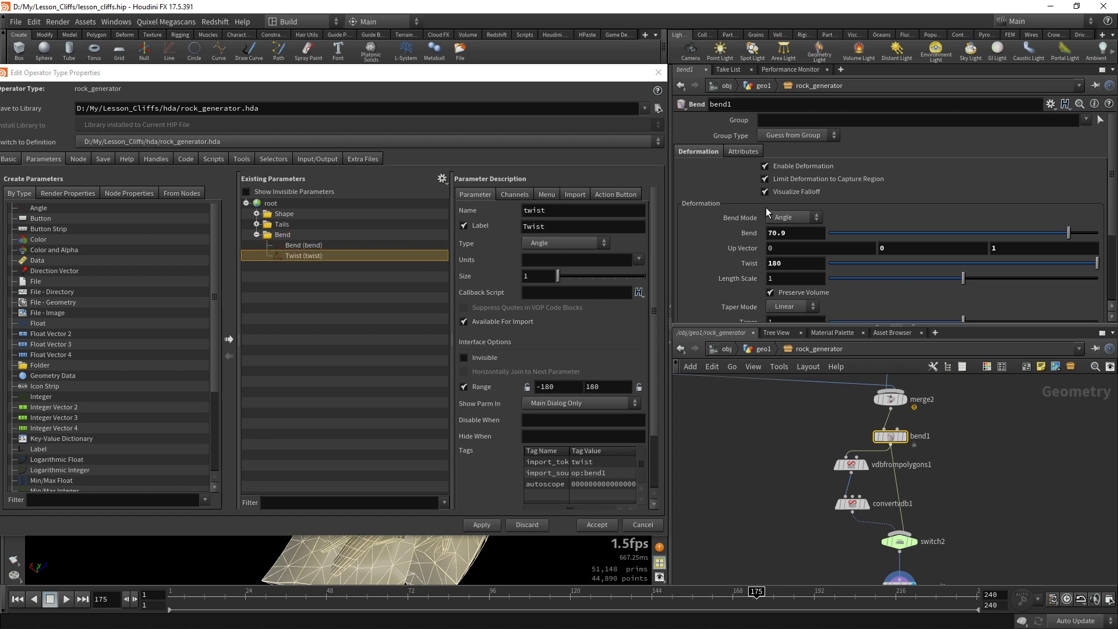
{"action": "scroll", "coordinate": [766, 208], "scroll_direction": "down", "scroll_amount": 1}
{"action": "scroll", "coordinate": [881, 451], "scroll_direction": "up", "scroll_amount": 2}
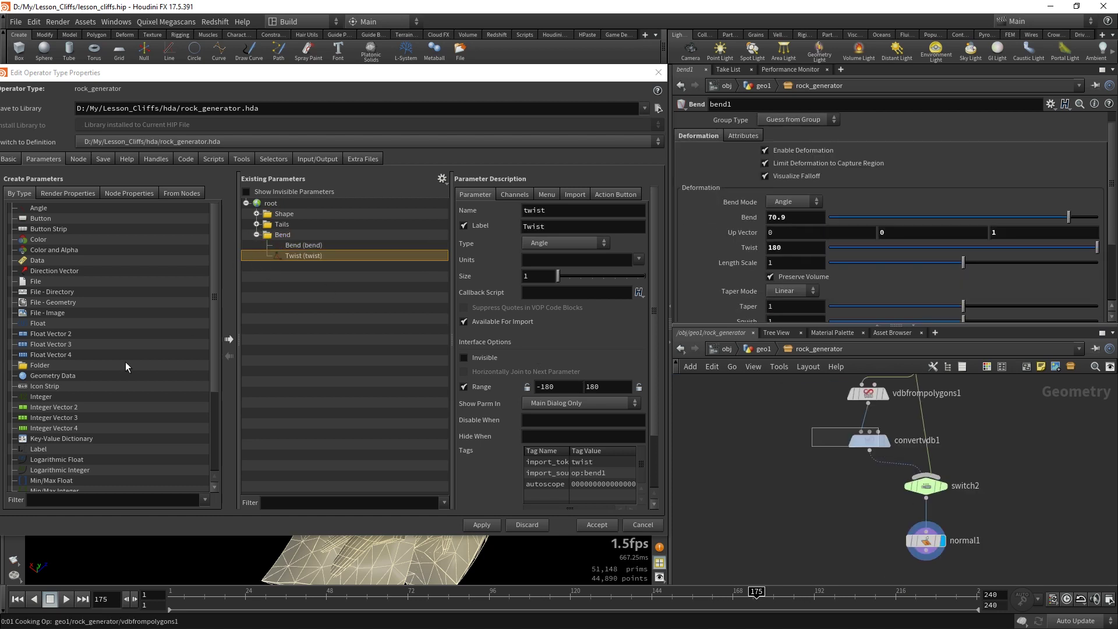
- Add a new folder named Vdb after the Bend folder
{"action": "left_click_drag", "start_coordinate": [26, 362], "coordinate": [258, 387]}
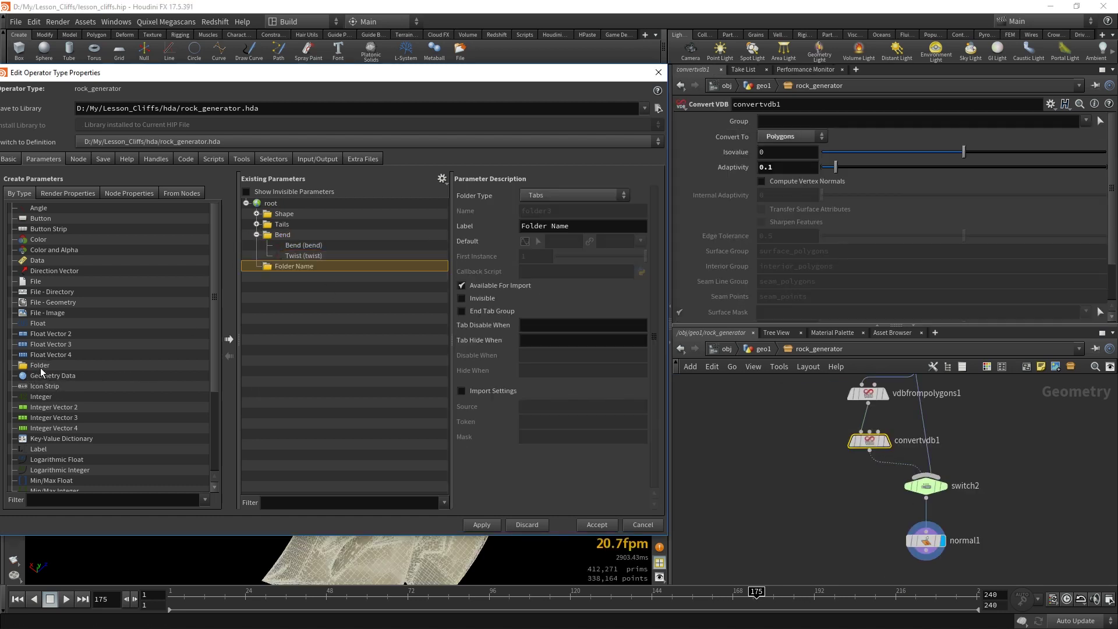
{"action": "left_click", "coordinate": [590, 230]}
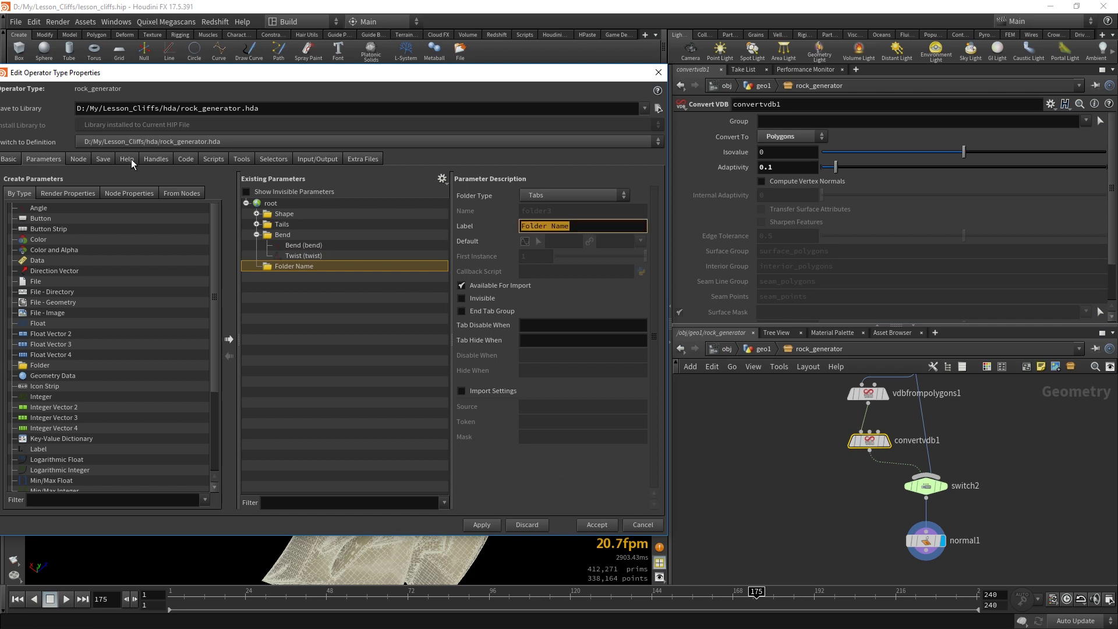
{"action": "type", "text": "Vdb"}
{"action": "key", "text": "Return"}
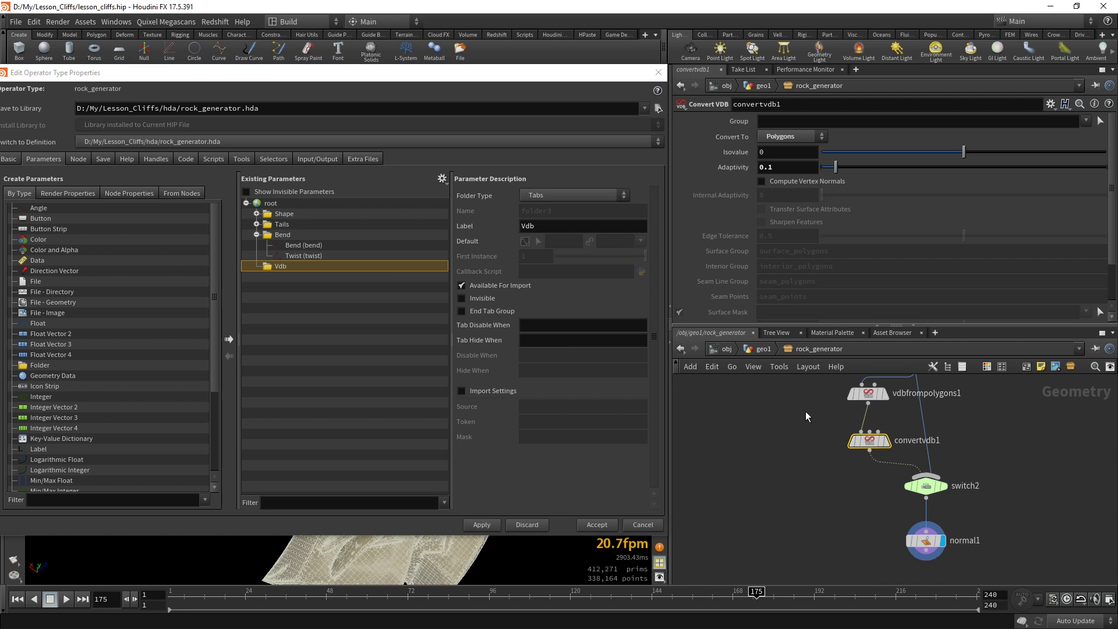
- Promote vdbfrompolygons1's Voxel Size and convertvdb1's Adaptivity into the Vdb folder
{"action": "left_click", "coordinate": [868, 393]}
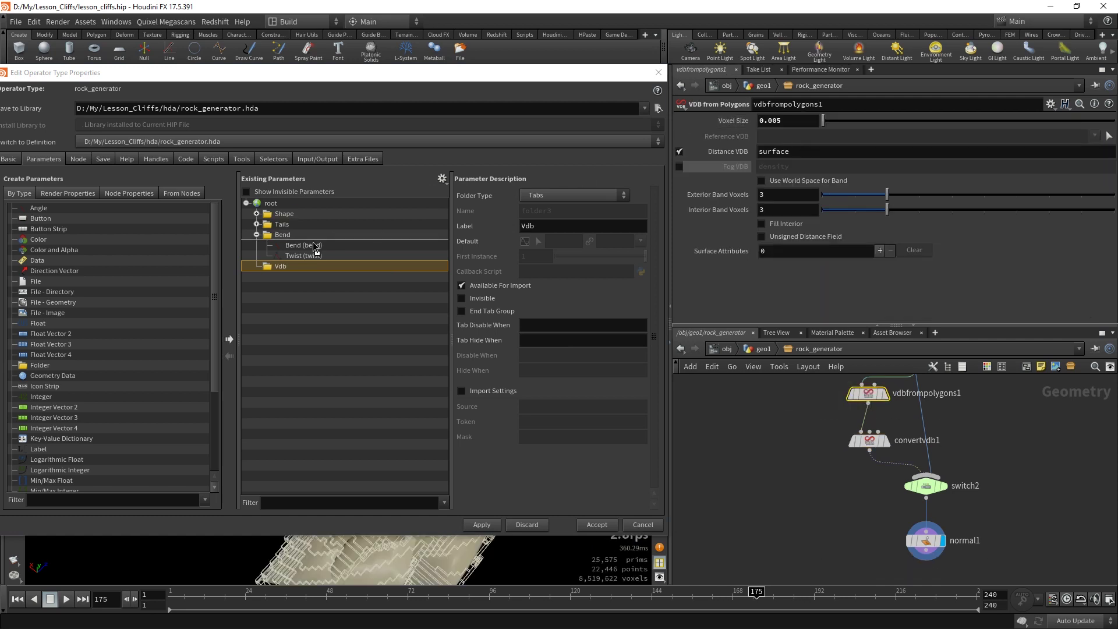
{"action": "left_click_drag", "start_coordinate": [735, 120], "coordinate": [283, 266]}
{"action": "left_click", "coordinate": [868, 441]}
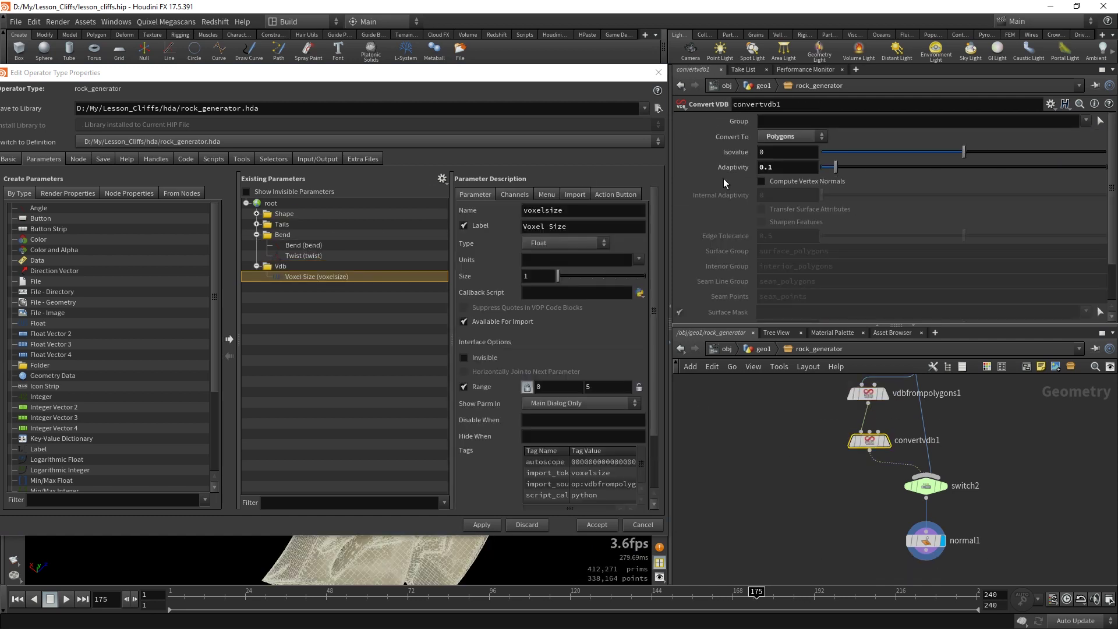
{"action": "left_click_drag", "start_coordinate": [734, 167], "coordinate": [285, 267]}
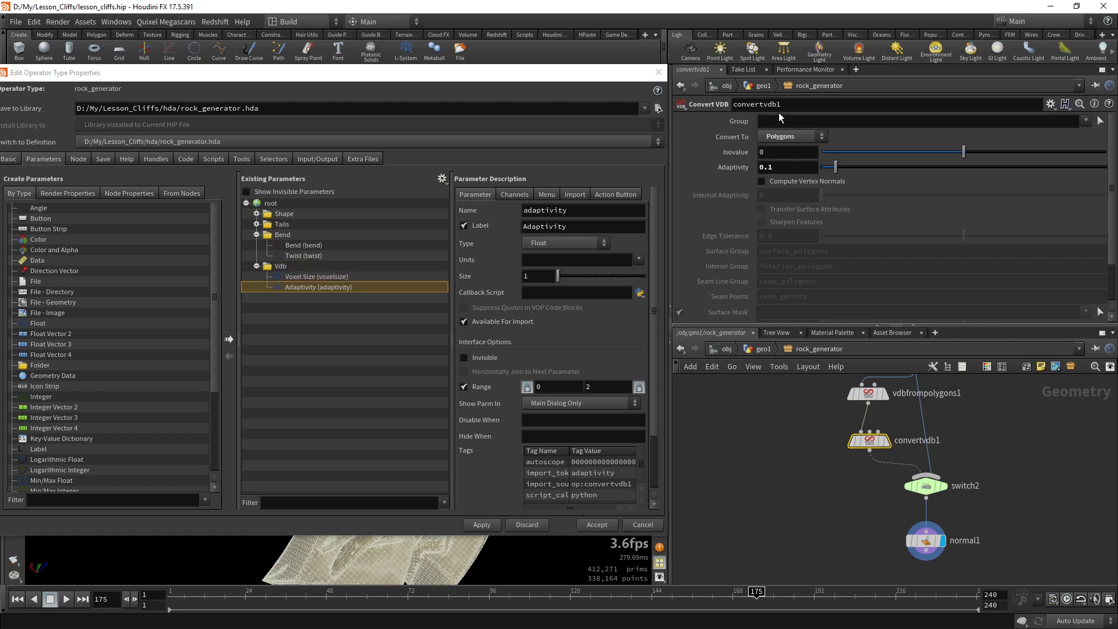
{"action": "left_click", "coordinate": [868, 394]}
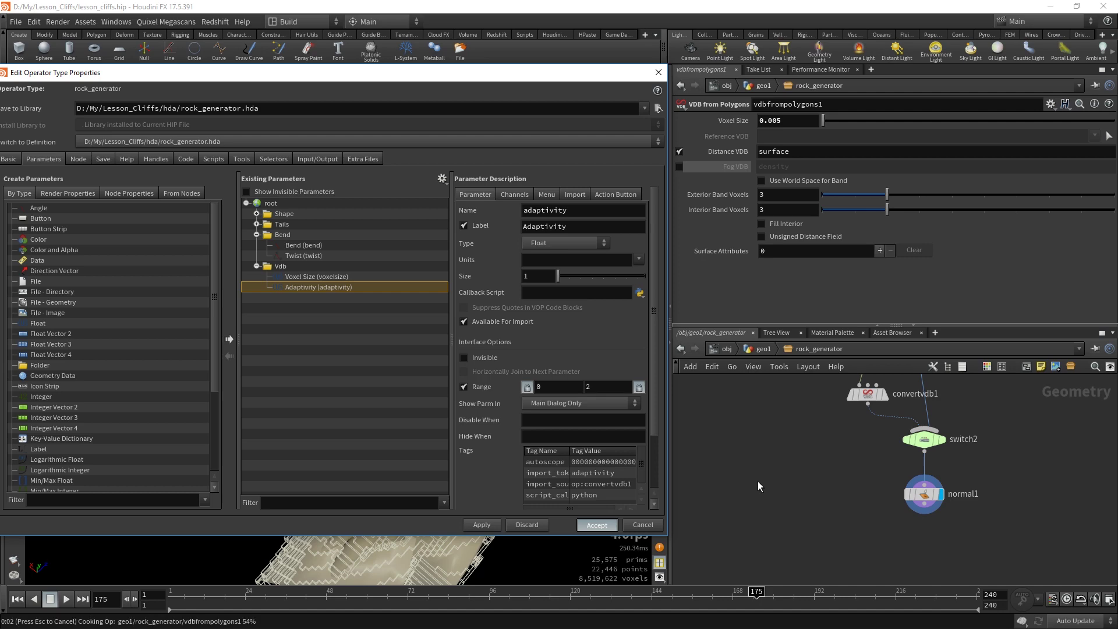
- Accept the interface edits, return to geo1, and reopen rock_generator's type properties
{"action": "key", "text": "Return"}
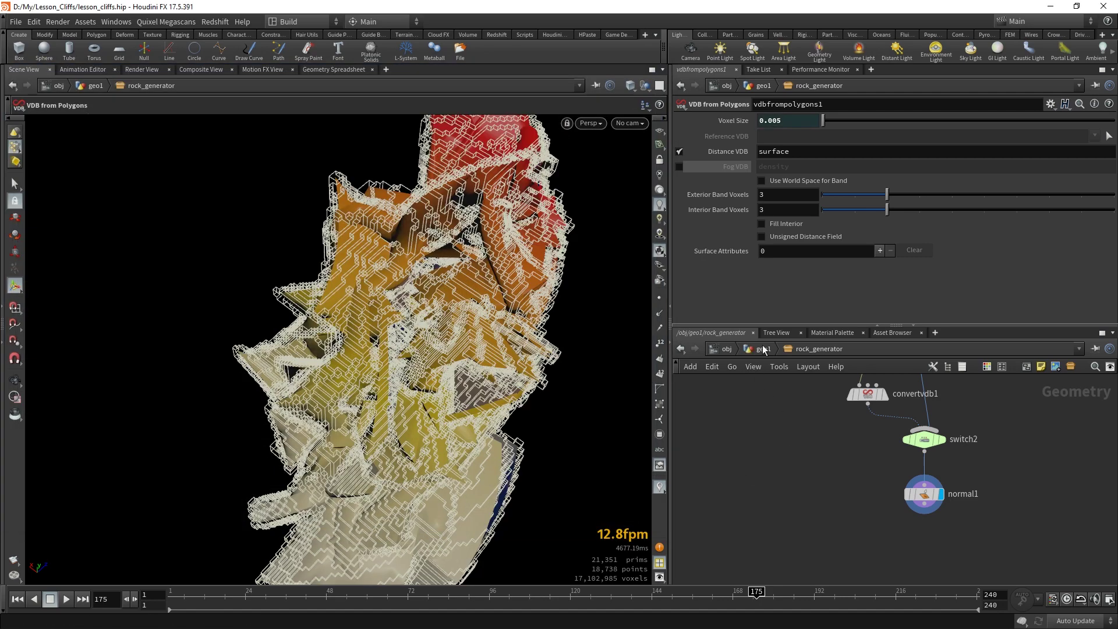
{"action": "left_click", "coordinate": [868, 457]}
{"action": "key", "text": "u"}
{"action": "left_click", "coordinate": [943, 463]}
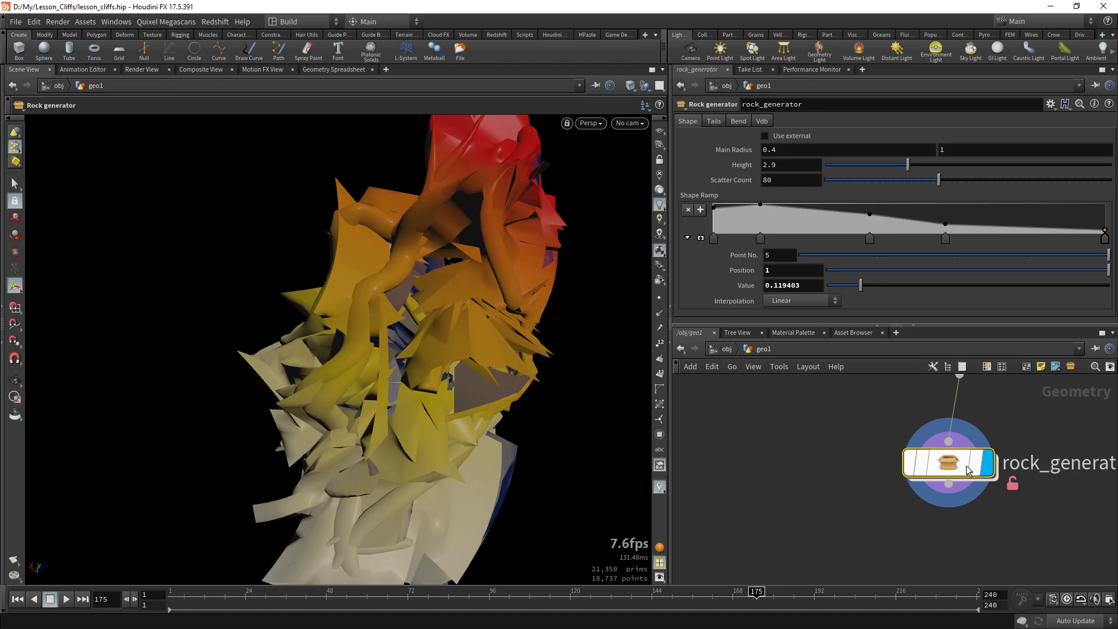
{"action": "right_click", "coordinate": [958, 464]}
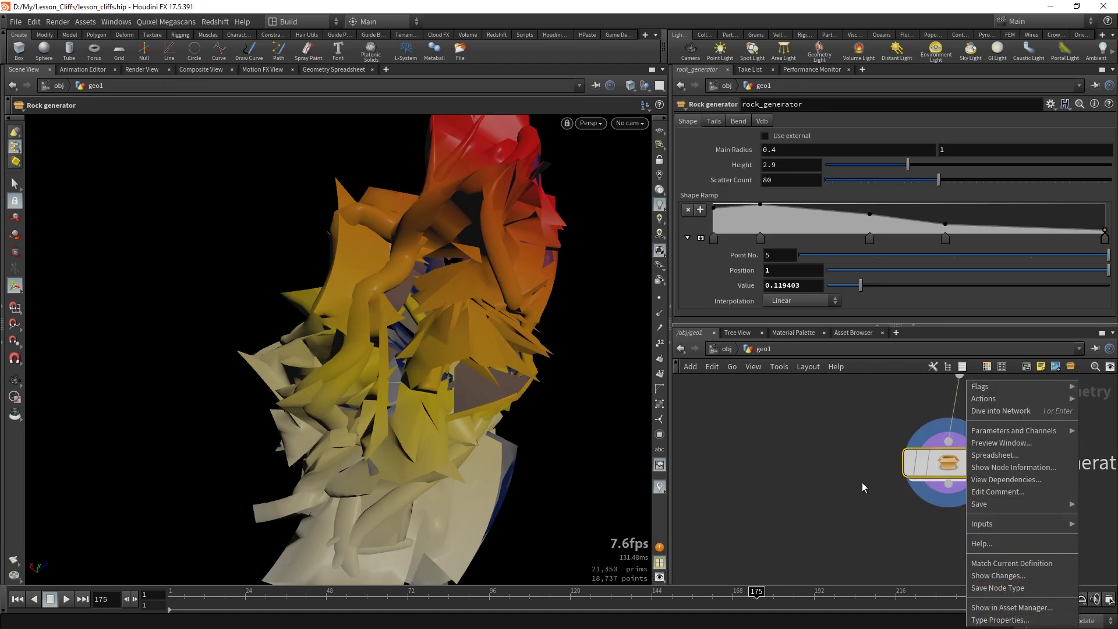
{"action": "mouse_move", "coordinate": [864, 489]}
{"action": "middle_mouse_down"}
{"action": "mouse_move", "coordinate": [807, 501]}
{"action": "mouse_move", "coordinate": [769, 492]}
{"action": "middle_mouse_up"}
{"action": "right_click", "coordinate": [839, 454]}
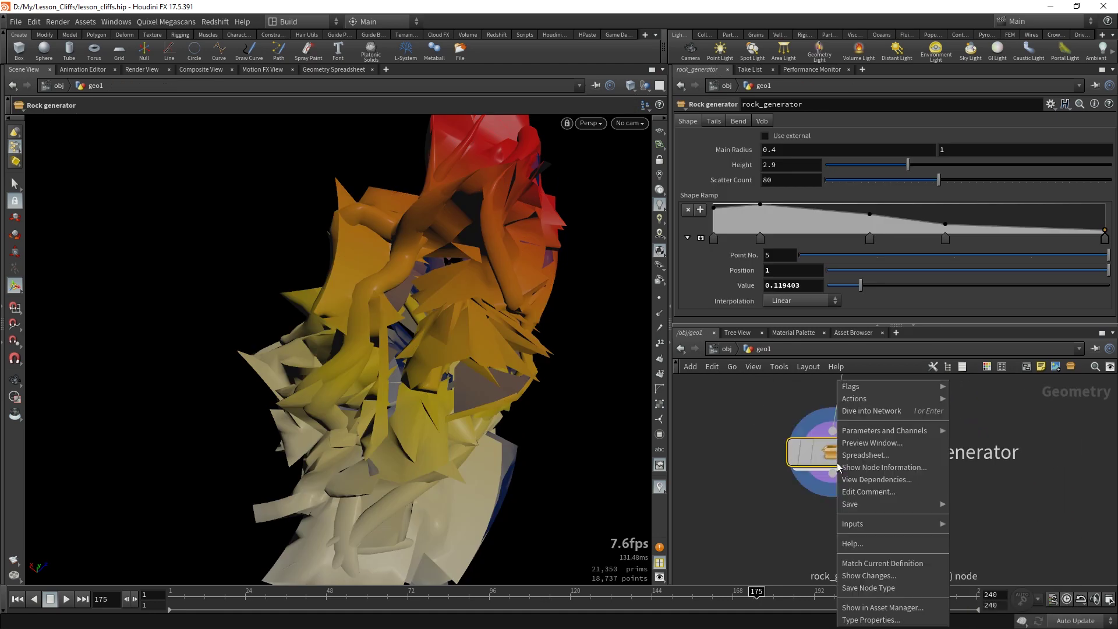
{"action": "left_click", "coordinate": [865, 620]}
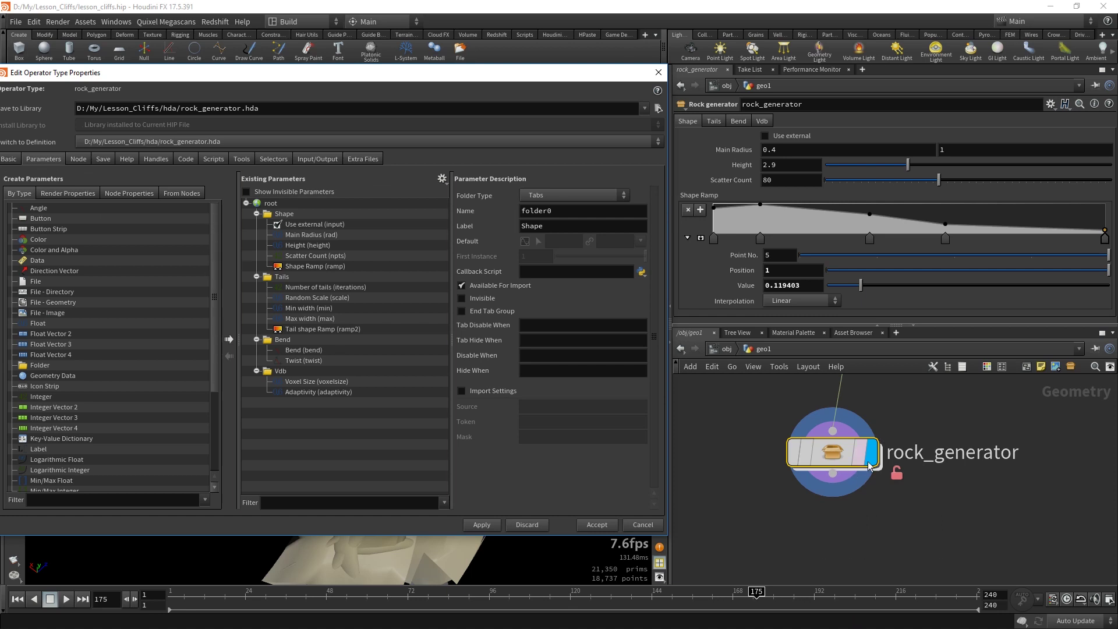
- Expose switch2's input selector as a Toggle parameter labelled Preview and accept
{"action": "double_click", "coordinate": [841, 450]}
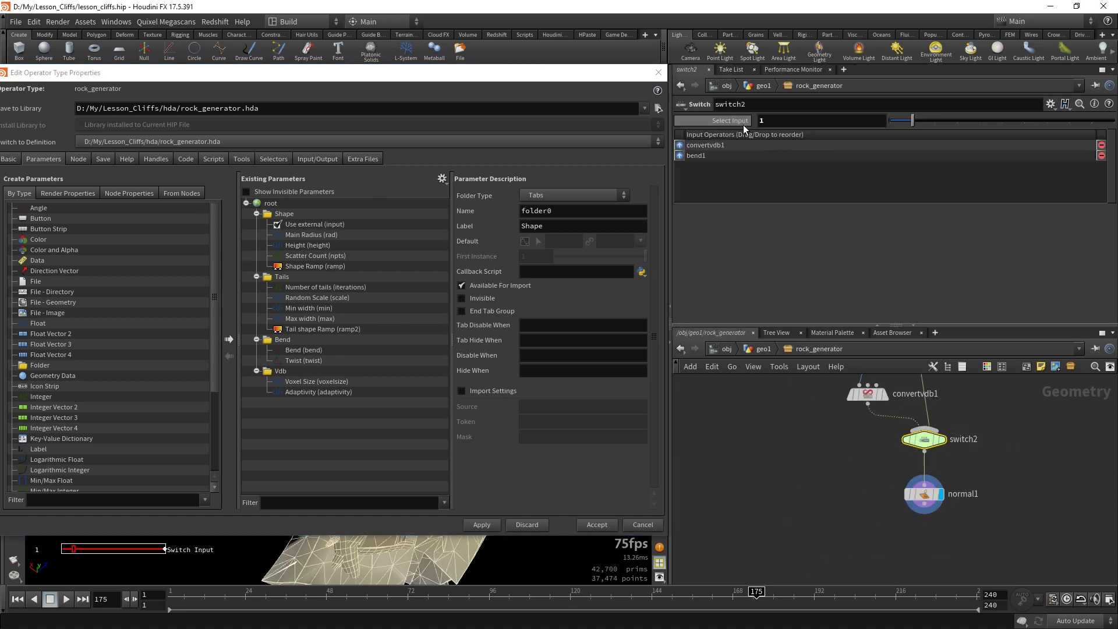
{"action": "left_click", "coordinate": [367, 211]}
{"action": "left_click_drag", "start_coordinate": [366, 210], "coordinate": [364, 213]}
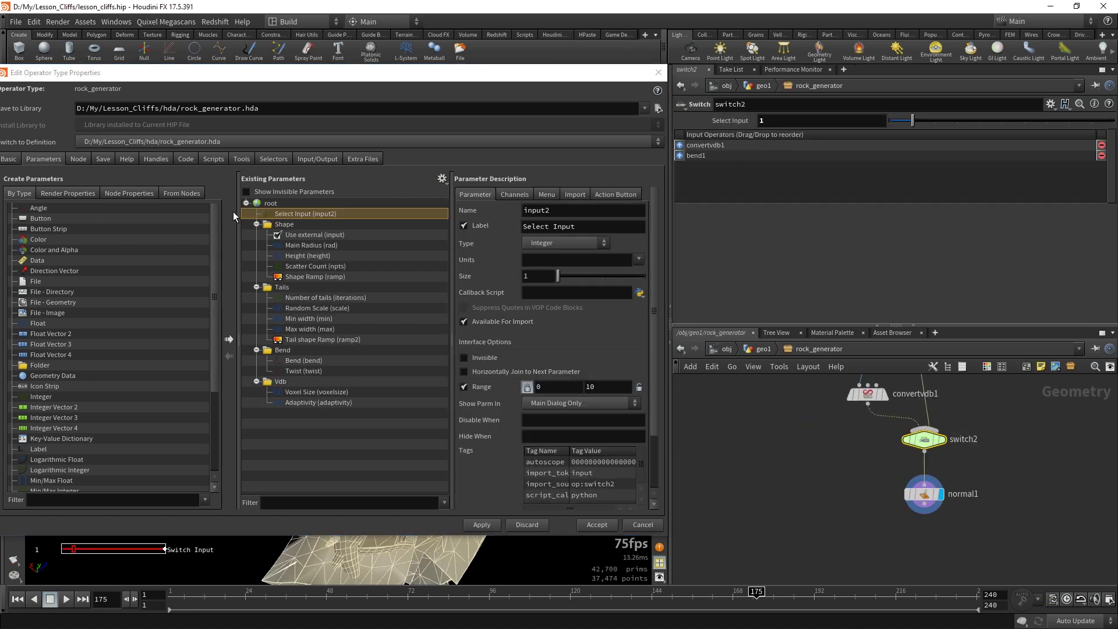
{"action": "left_click", "coordinate": [597, 229]}
{"action": "type", "text": "Previ"}
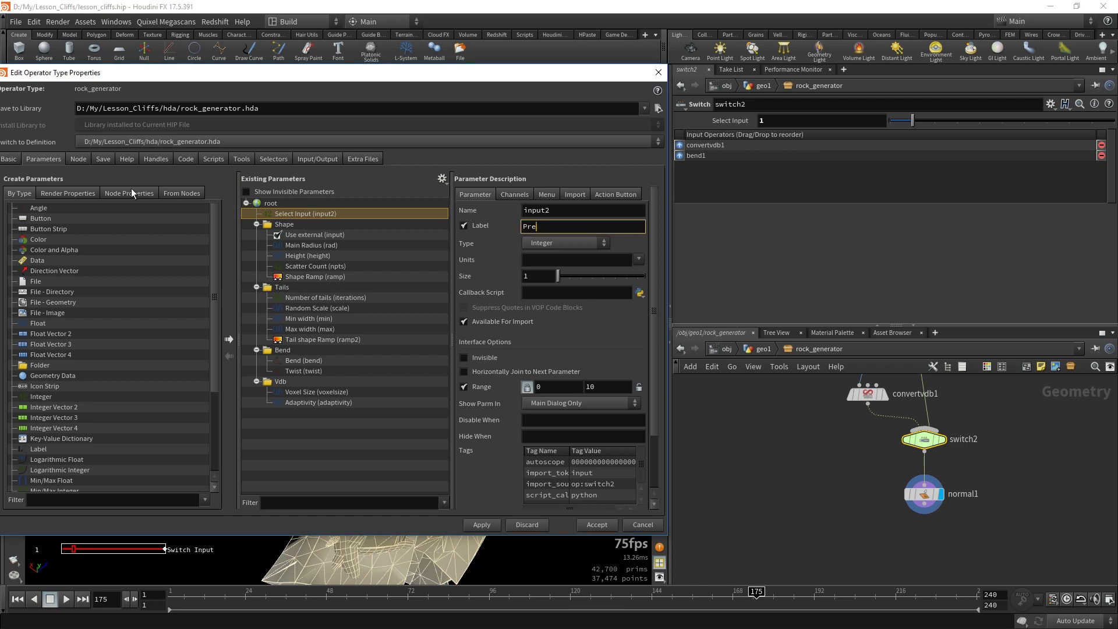
{"action": "type", "text": "ew"}
{"action": "key", "text": "Return"}
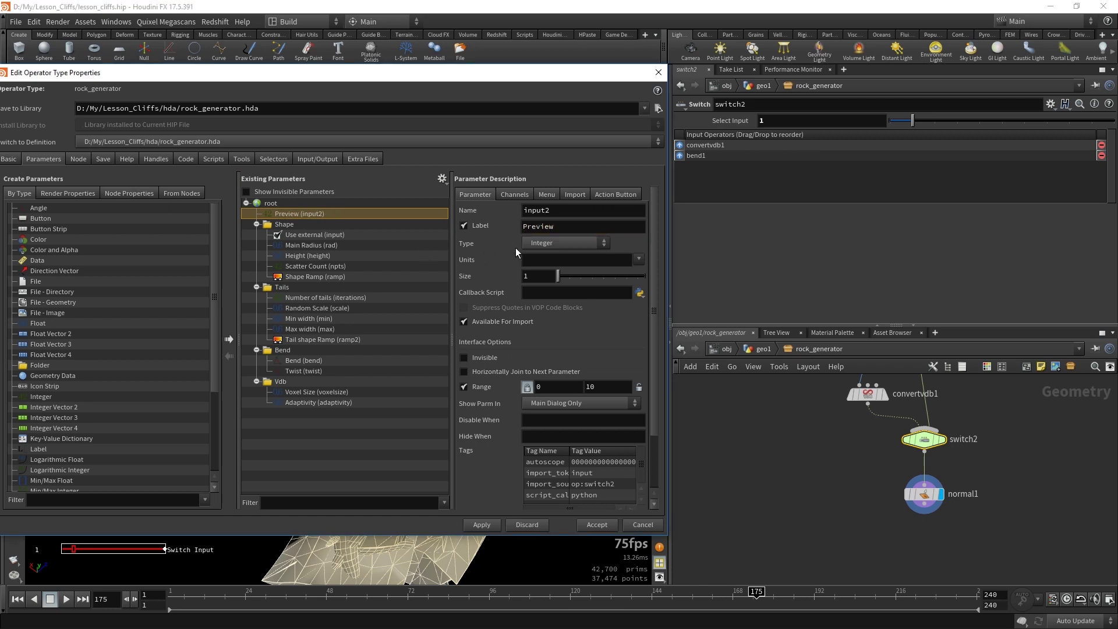
{"action": "left_click", "coordinate": [565, 243]}
{"action": "left_click", "coordinate": [558, 605]}
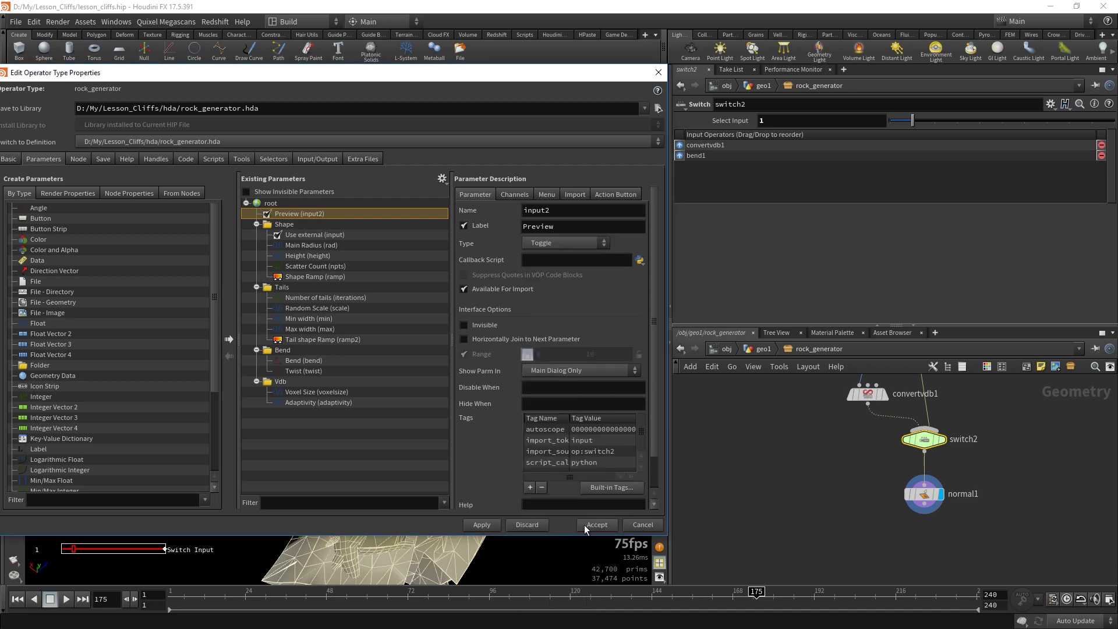
{"action": "left_click", "coordinate": [763, 349]}
{"action": "left_click_drag", "start_coordinate": [732, 421], "coordinate": [983, 502]}
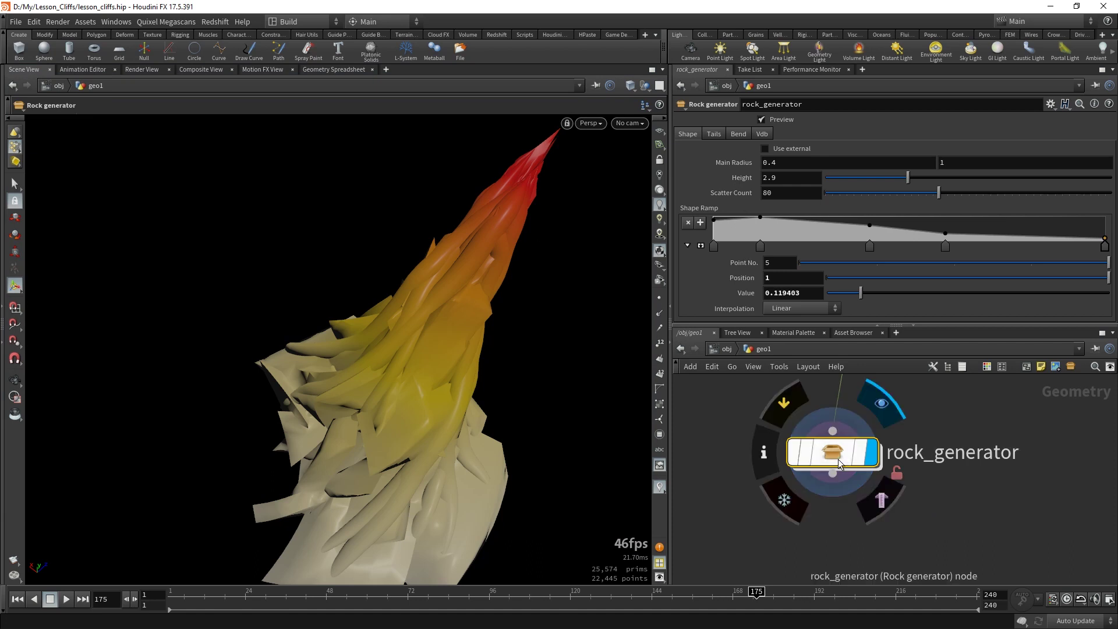
- Check the Shape and Bend parameter tabs, then save the rock_generator node type to rock_generator.hda
{"action": "left_click_drag", "start_coordinate": [838, 459], "coordinate": [862, 460]}
{"action": "left_click", "coordinate": [716, 136]}
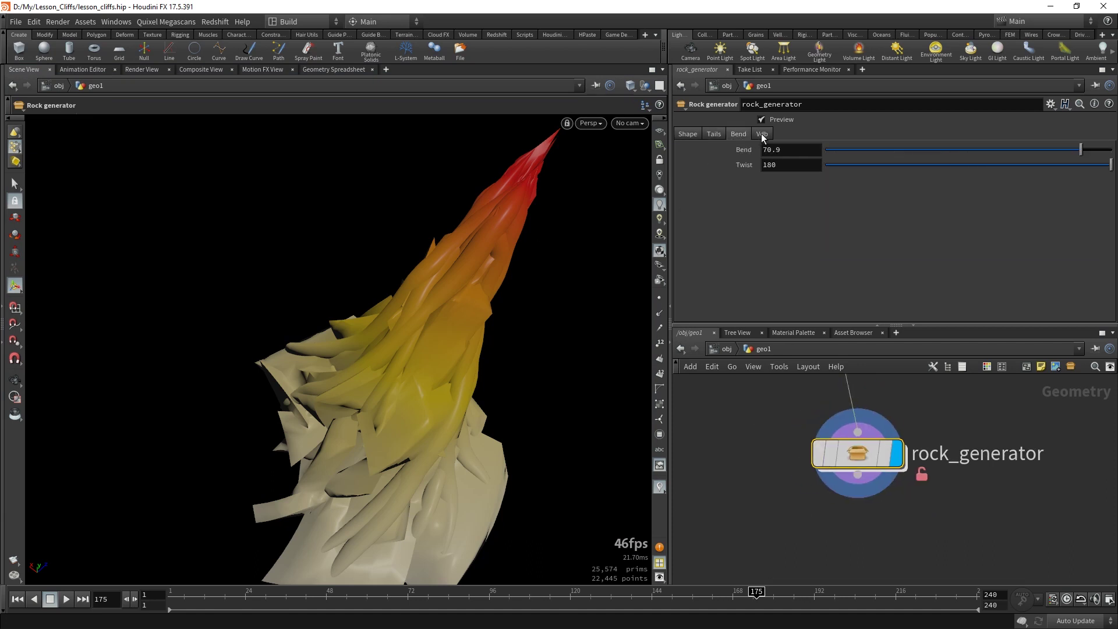
{"action": "left_click", "coordinate": [761, 134]}
{"action": "left_click", "coordinate": [712, 135]}
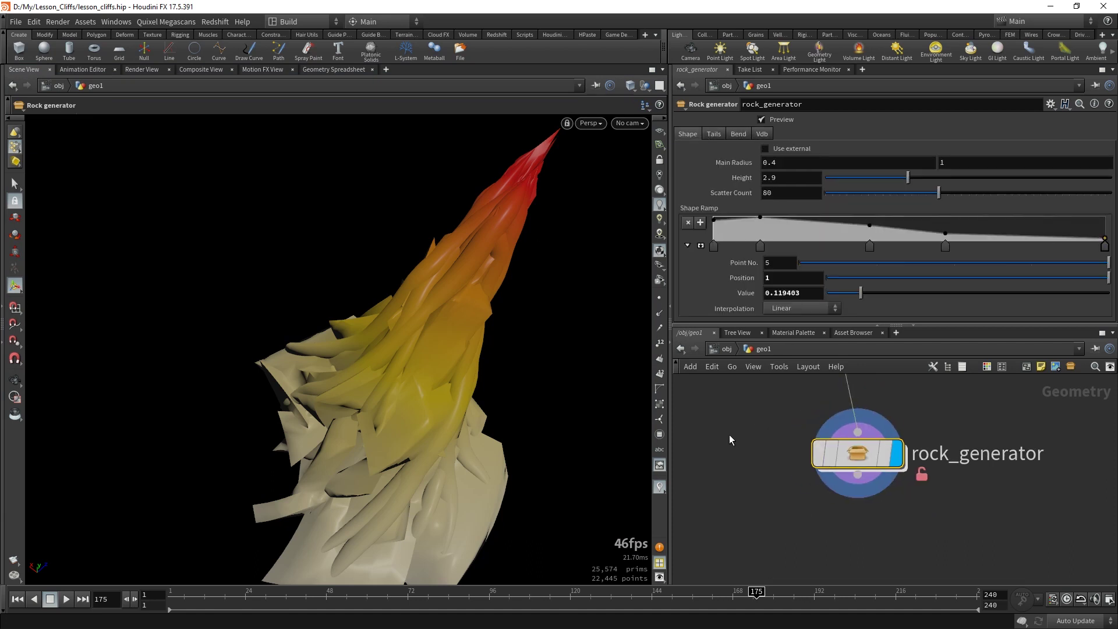
{"action": "right_click", "coordinate": [856, 457]}
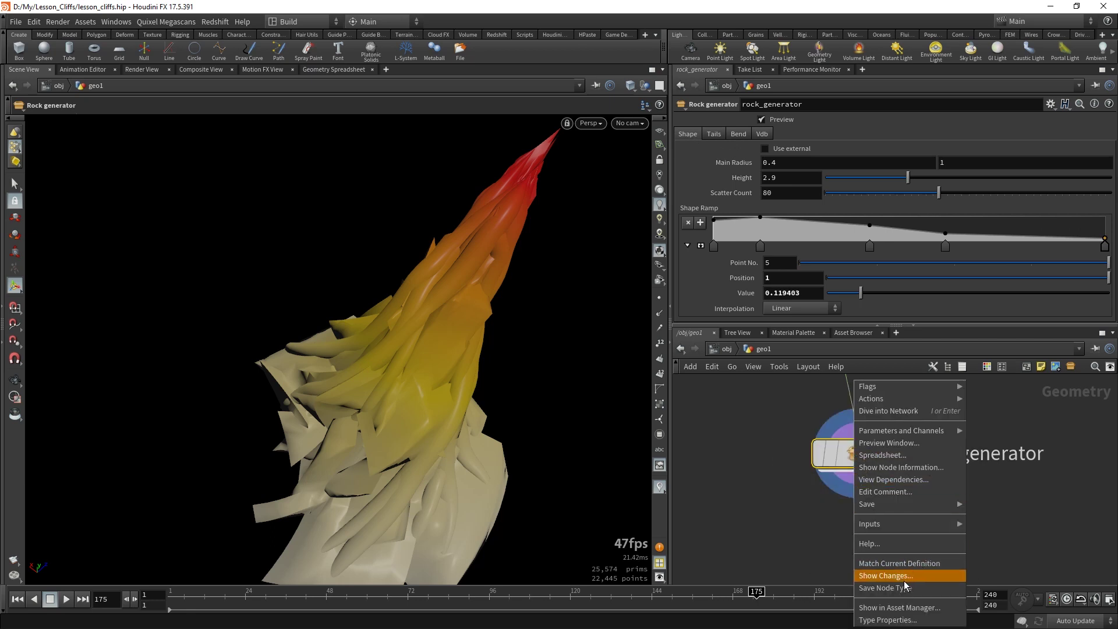
{"action": "left_click", "coordinate": [926, 582]}
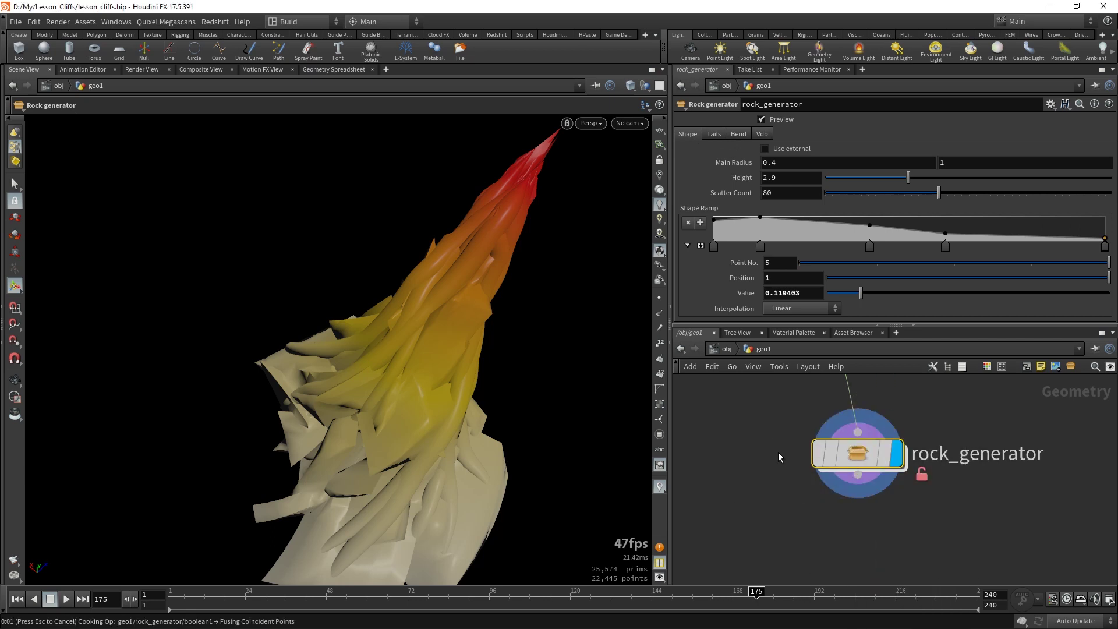
{"action": "scroll", "coordinate": [789, 495], "scroll_direction": "down", "scroll_amount": 5}
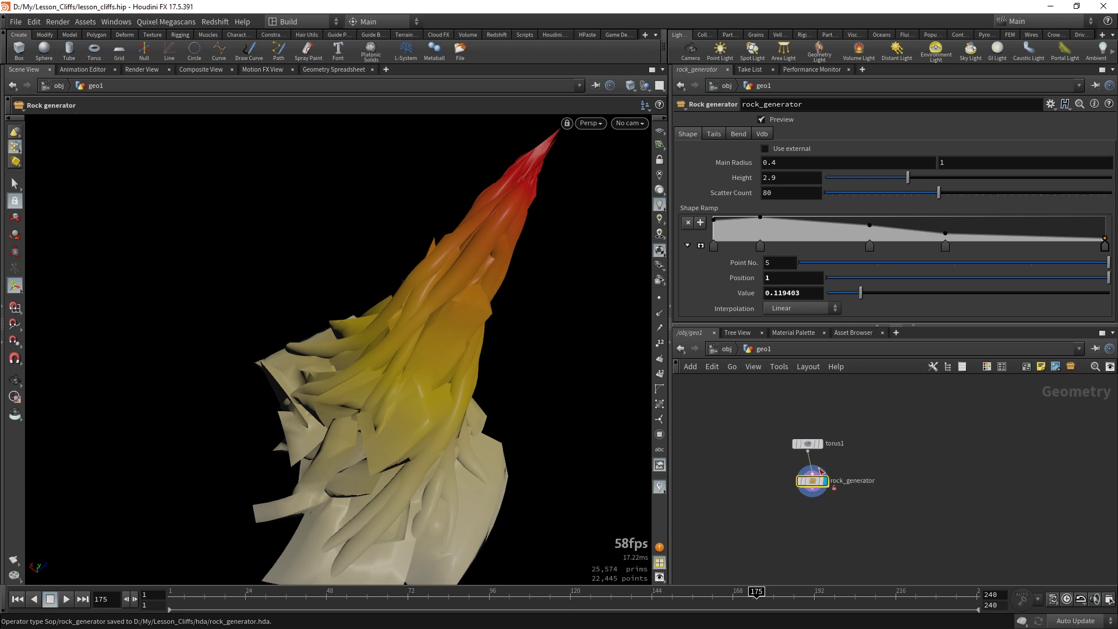
{"action": "scroll", "coordinate": [818, 471], "scroll_direction": "up", "scroll_amount": 5}
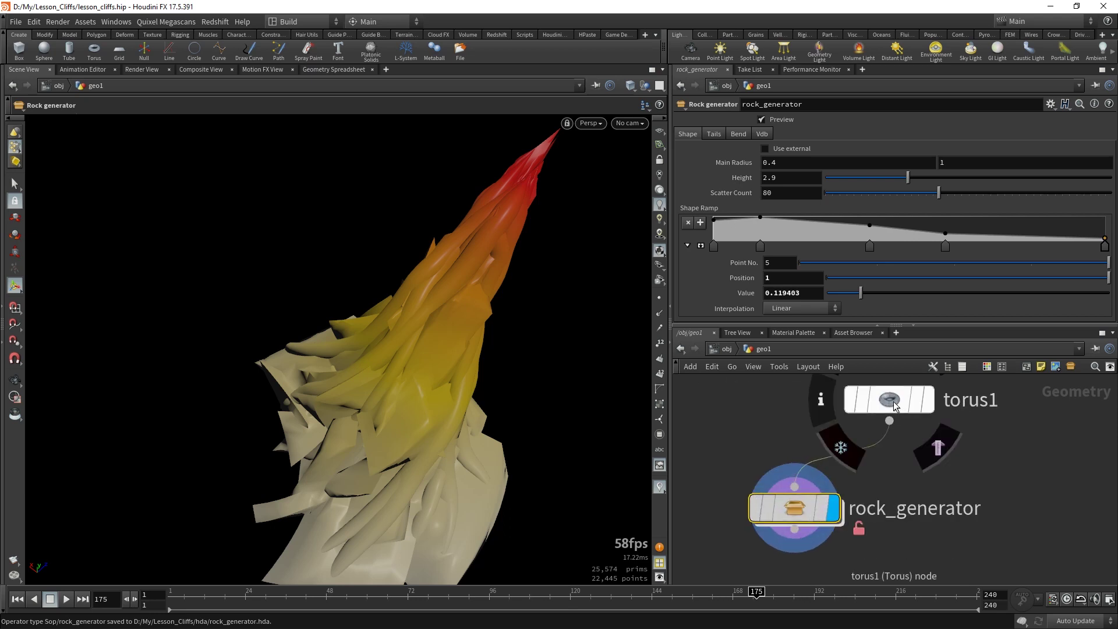
- Cut the wire connecting torus1 to rock_generator
{"action": "mouse_move", "coordinate": [794, 508]}
{"action": "key", "text": "y"}
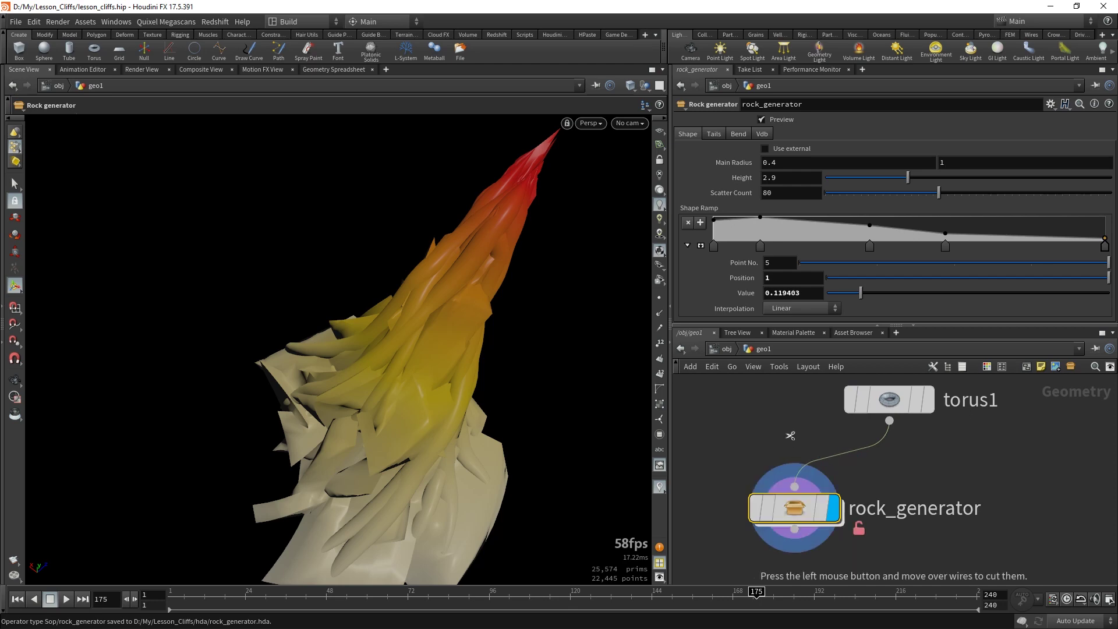
{"action": "left_click_drag", "start_coordinate": [827, 457], "coordinate": [764, 464]}
{"action": "middle_click_drag", "start_coordinate": [802, 508], "coordinate": [848, 458]}
- Set the asset's Minimum Inputs to 0 in the Basic type properties and accept
{"action": "right_click", "coordinate": [848, 457]}
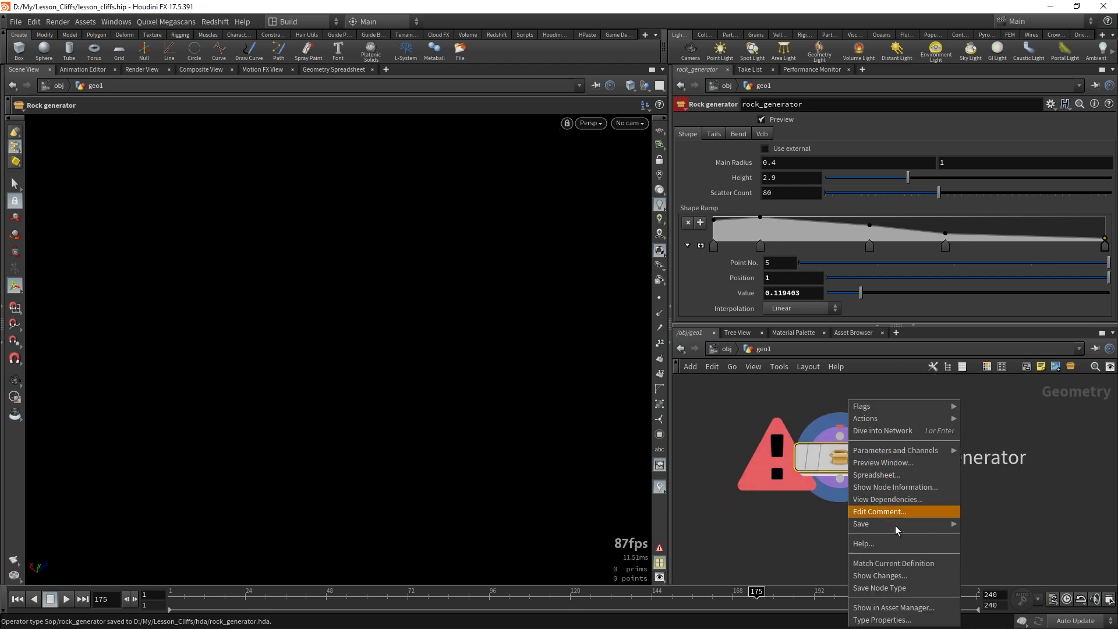
{"action": "left_click", "coordinate": [876, 621]}
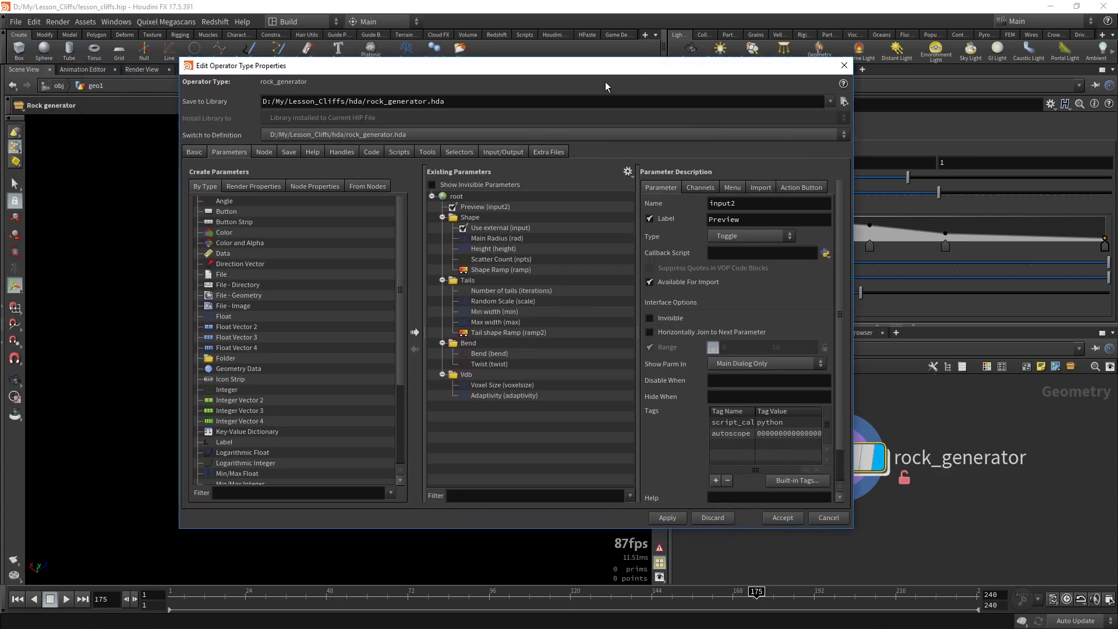
{"action": "left_click", "coordinate": [197, 152]}
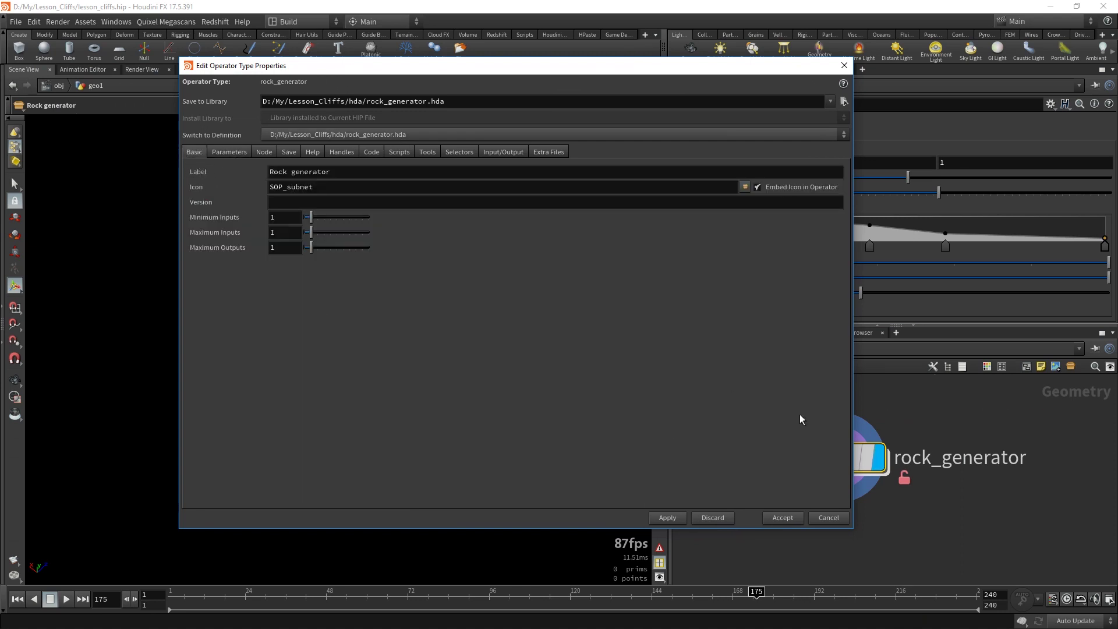
{"action": "left_click", "coordinate": [294, 217]}
{"action": "type", "text": "0"}
{"action": "key", "text": "Return"}
{"action": "left_click", "coordinate": [784, 518]}
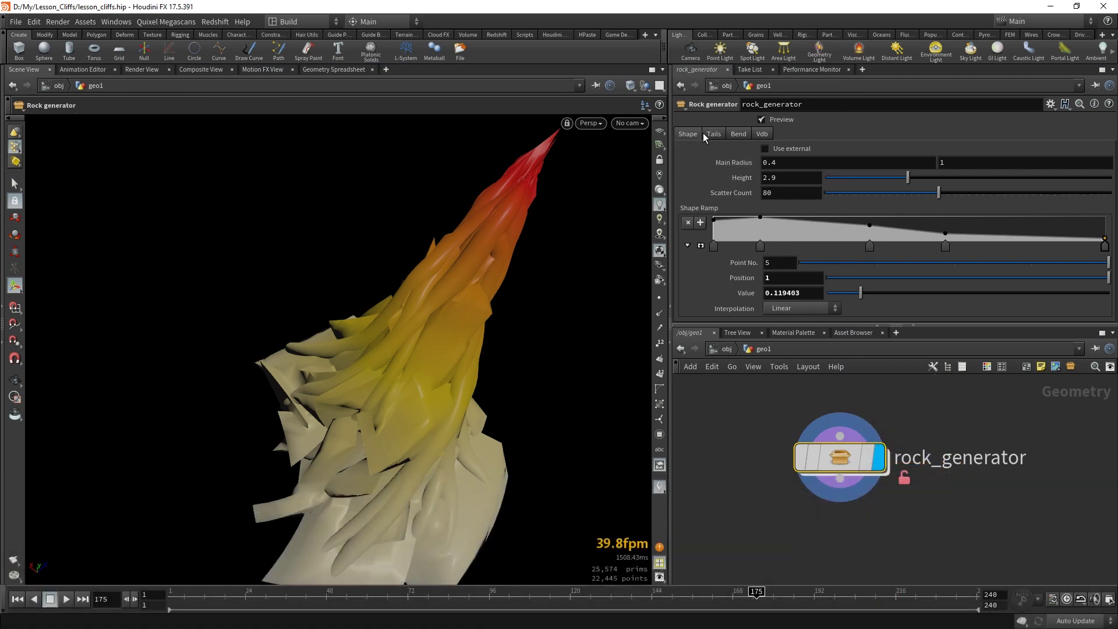
- Review the parameter tabs and raise the last Shape Ramp point to widen the rock's top
{"action": "left_click", "coordinate": [713, 133]}
{"action": "left_click", "coordinate": [687, 134]}
{"action": "left_click", "coordinate": [762, 133]}
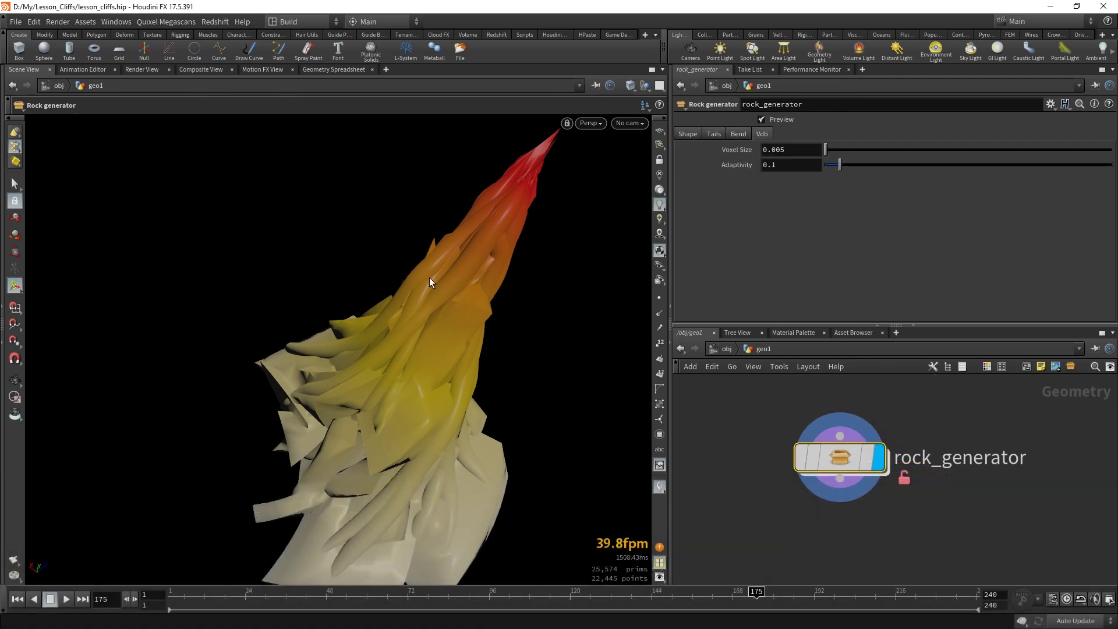
{"action": "key", "text": "Escape"}
{"action": "mouse_move", "coordinate": [429, 277]}
{"action": "left_mouse_down"}
{"action": "mouse_move", "coordinate": [389, 367]}
{"action": "mouse_move", "coordinate": [420, 282]}
{"action": "mouse_move", "coordinate": [519, 320]}
{"action": "mouse_move", "coordinate": [543, 404]}
{"action": "left_mouse_up"}
{"action": "key", "text": "Return"}
{"action": "left_click", "coordinate": [687, 133]}
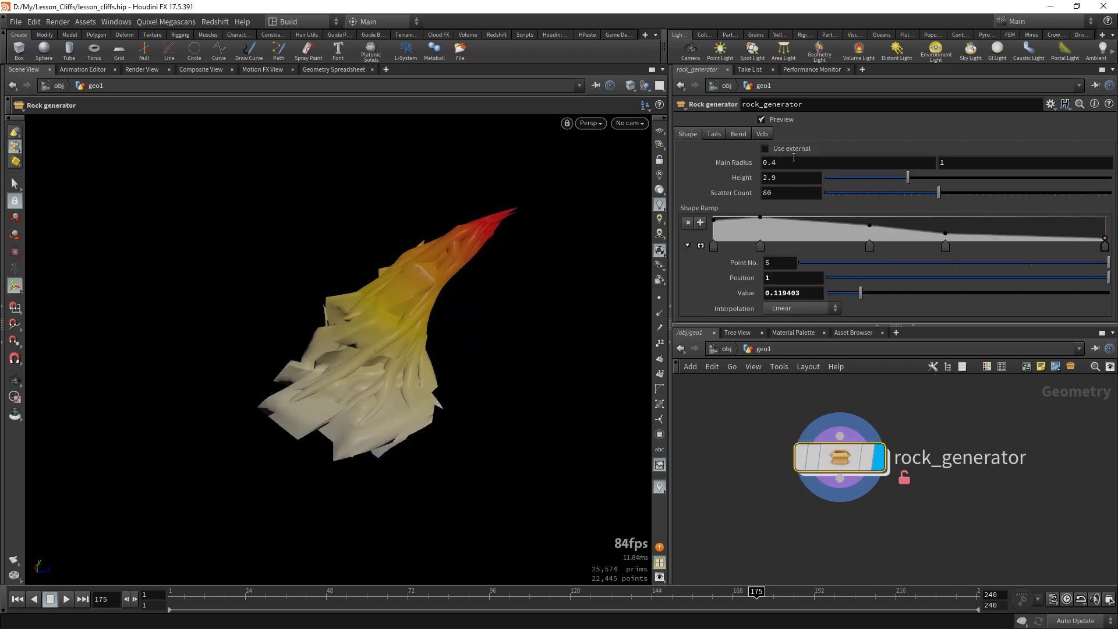
{"action": "key", "text": "Escape"}
{"action": "left_click_drag", "start_coordinate": [511, 275], "coordinate": [450, 274]}
{"action": "left_click_drag", "start_coordinate": [490, 235], "coordinate": [501, 232]}
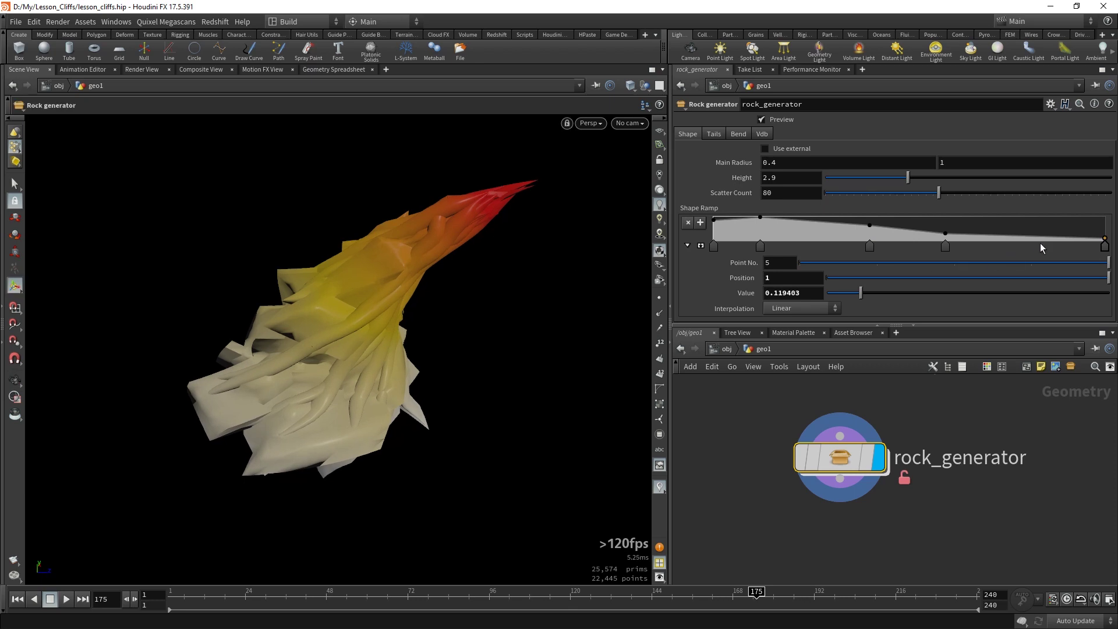
{"action": "left_click_drag", "start_coordinate": [1105, 240], "coordinate": [1107, 231]}
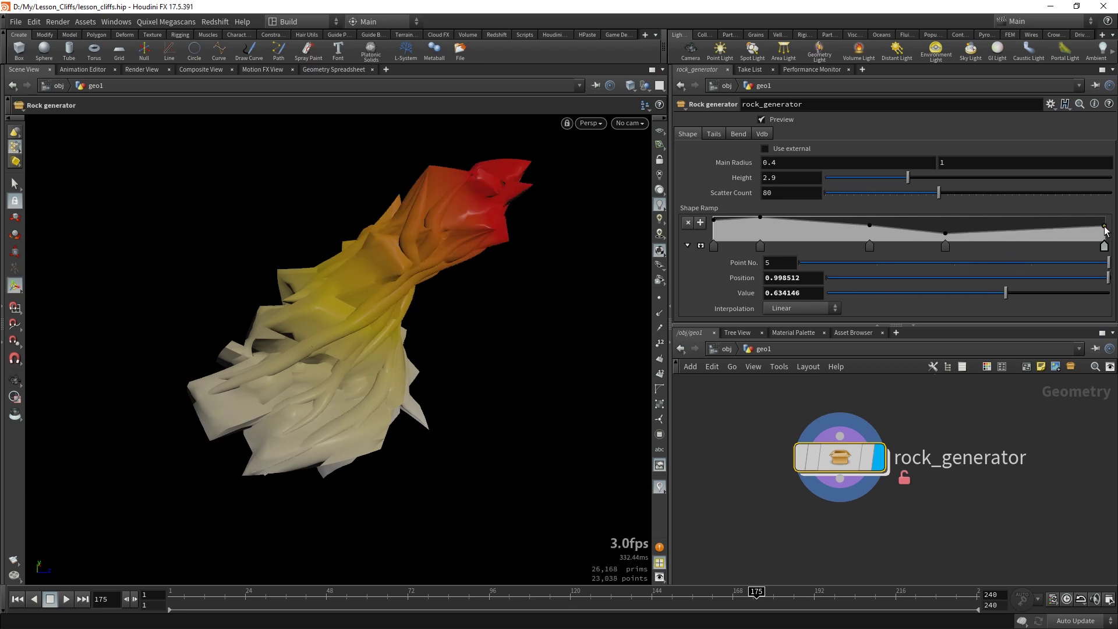
- Set Number of tails to 10 and orbit around the regenerated rock
{"action": "left_click", "coordinate": [714, 134]}
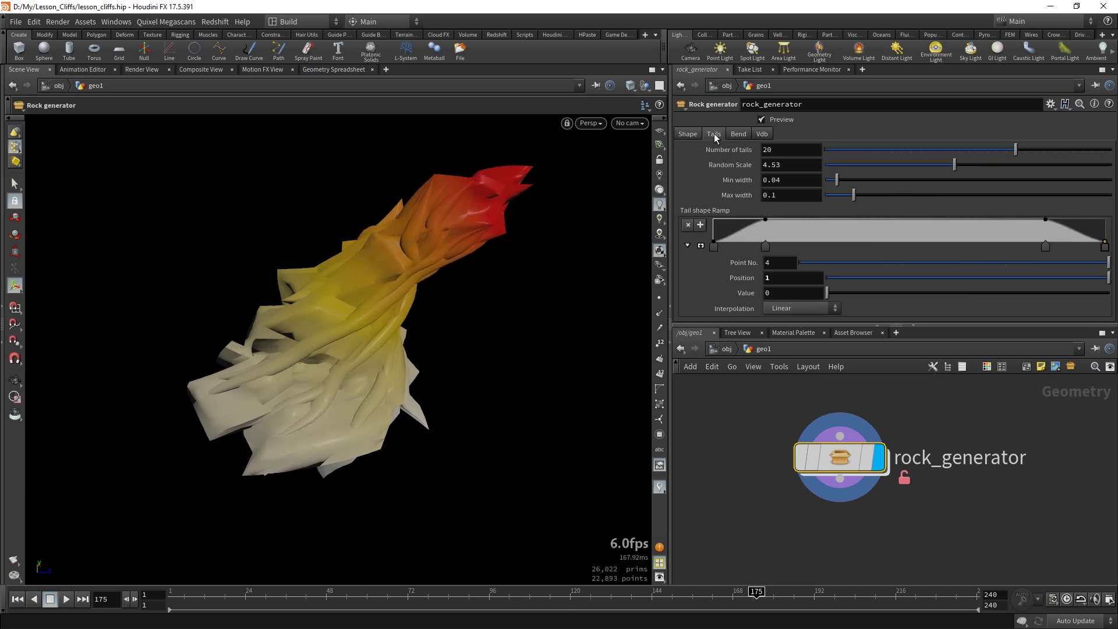
{"action": "mouse_move", "coordinate": [399, 262]}
{"action": "left_mouse_down"}
{"action": "mouse_move", "coordinate": [542, 232]}
{"action": "mouse_move", "coordinate": [611, 192]}
{"action": "left_mouse_up"}
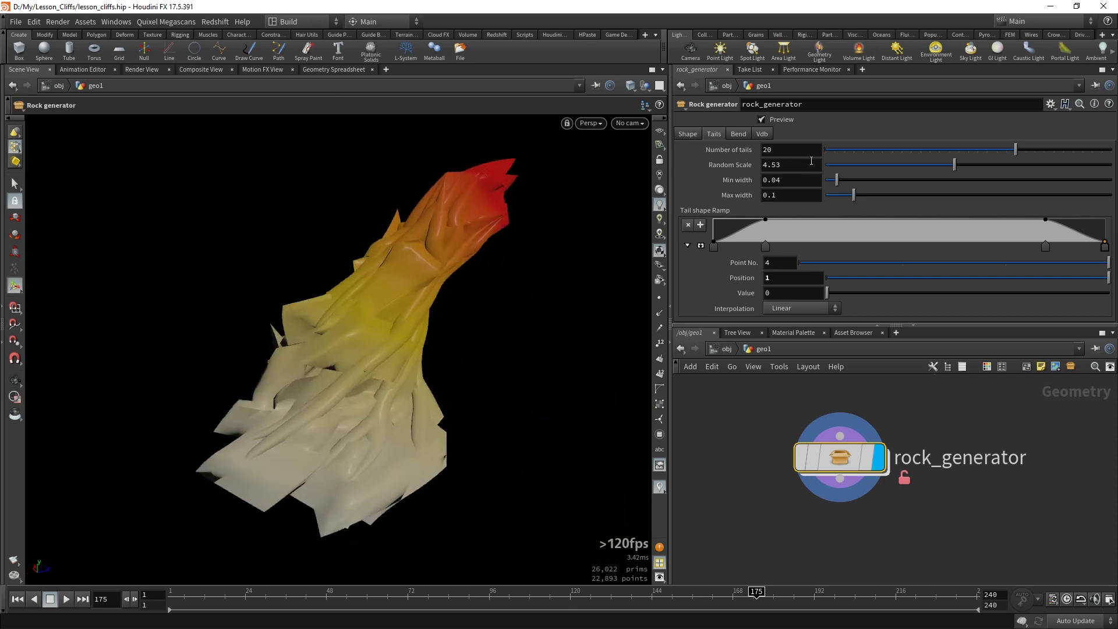
{"action": "double_click", "coordinate": [793, 150]}
{"action": "type", "text": "10"}
{"action": "key", "text": "Return"}
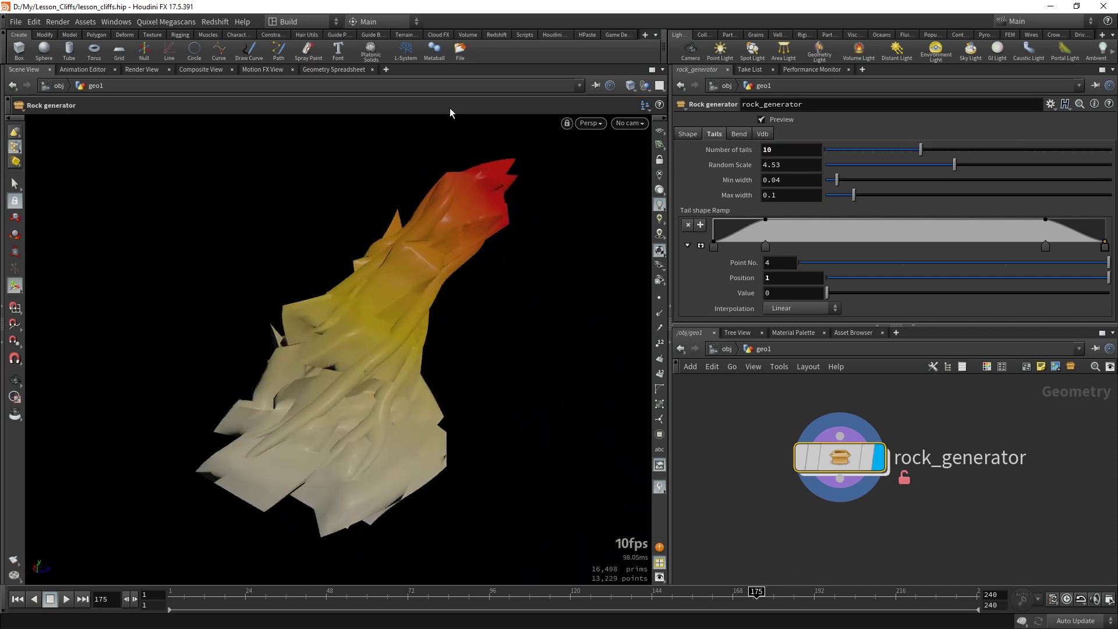
{"action": "mouse_move", "coordinate": [430, 261]}
{"action": "left_mouse_down"}
{"action": "mouse_move", "coordinate": [563, 247]}
{"action": "mouse_move", "coordinate": [601, 187]}
{"action": "mouse_move", "coordinate": [410, 220]}
{"action": "left_mouse_up"}
- Set Scatter Count to 100, then inspect the wireframe rock with the Bend settings
{"action": "left_click", "coordinate": [688, 134]}
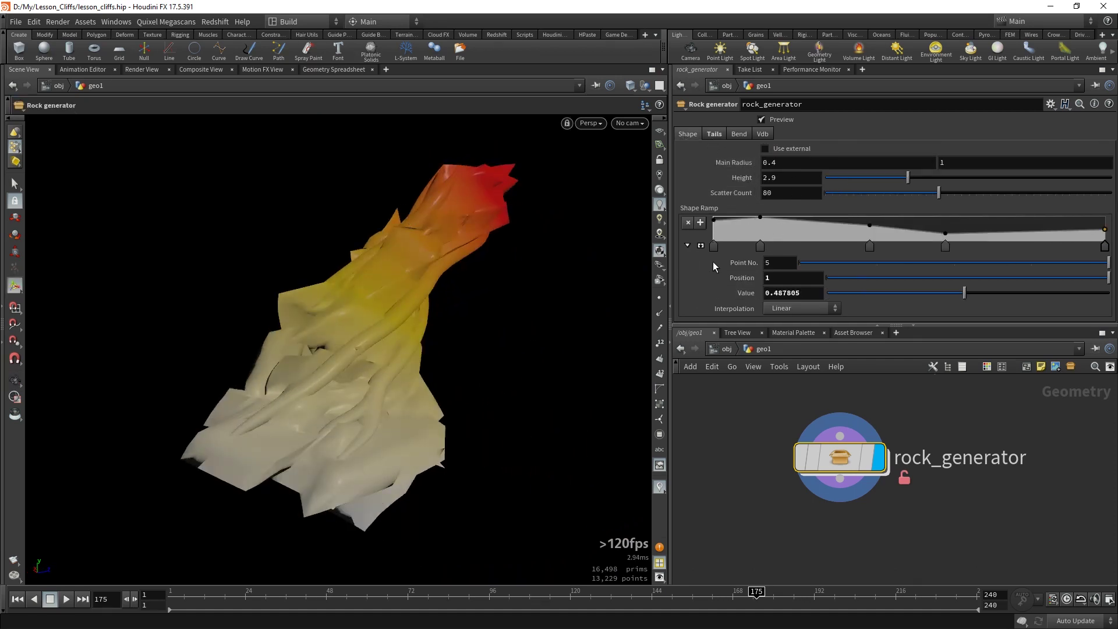
{"action": "double_click", "coordinate": [772, 193]}
{"action": "type", "text": "00"}
{"action": "key", "text": "Return"}
{"action": "mouse_move", "coordinate": [401, 317]}
{"action": "left_mouse_down"}
{"action": "mouse_move", "coordinate": [269, 276]}
{"action": "mouse_move", "coordinate": [122, 292]}
{"action": "mouse_move", "coordinate": [250, 347]}
{"action": "mouse_move", "coordinate": [439, 295]}
{"action": "mouse_move", "coordinate": [529, 228]}
{"action": "mouse_move", "coordinate": [606, 302]}
{"action": "mouse_move", "coordinate": [449, 370]}
{"action": "mouse_move", "coordinate": [388, 348]}
{"action": "left_mouse_up"}
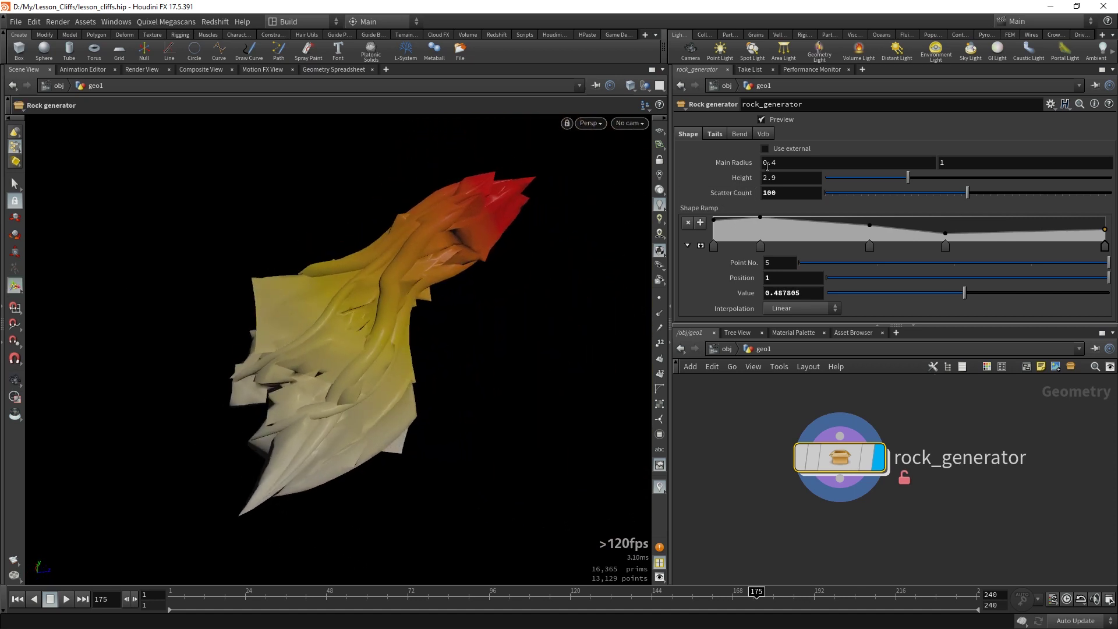
{"action": "left_click", "coordinate": [739, 135]}
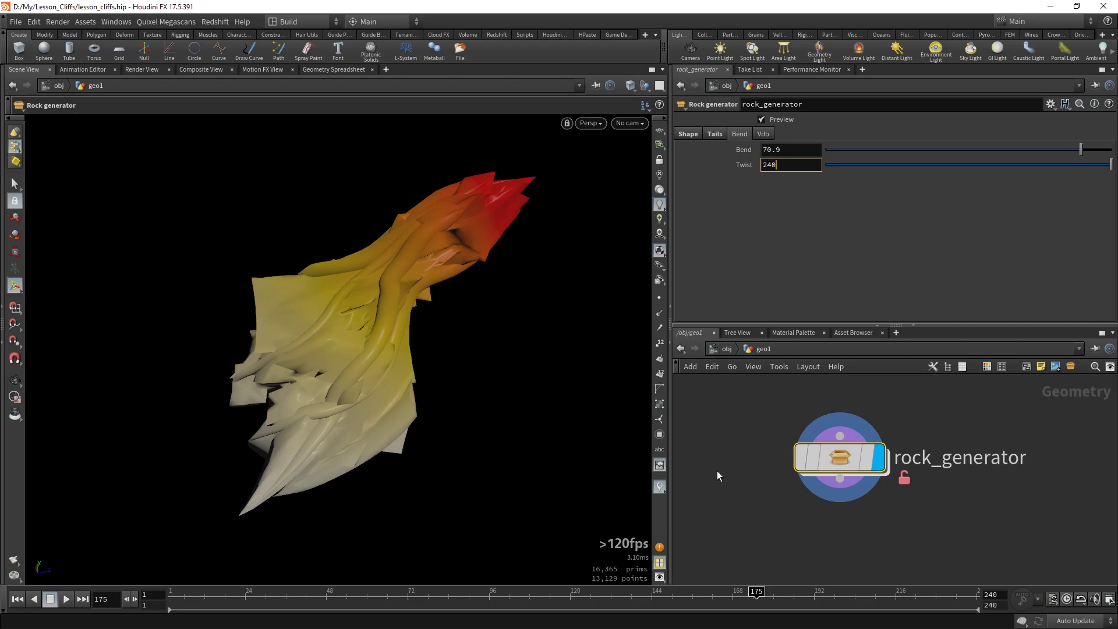
{"action": "mouse_move", "coordinate": [436, 341]}
{"action": "left_mouse_down"}
{"action": "mouse_move", "coordinate": [436, 404]}
{"action": "mouse_move", "coordinate": [474, 345]}
{"action": "mouse_move", "coordinate": [444, 382]}
{"action": "mouse_move", "coordinate": [448, 373]}
{"action": "left_mouse_up"}
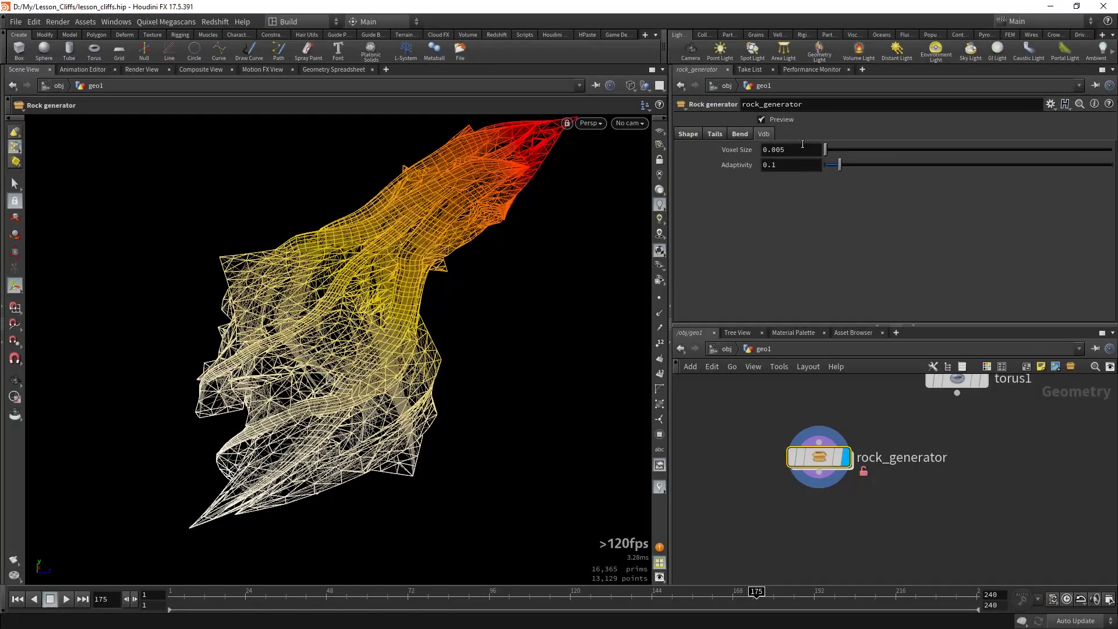
- Turn off Preview and view the full-resolution rock shaded instead of wireframe
{"action": "left_click", "coordinate": [777, 119]}
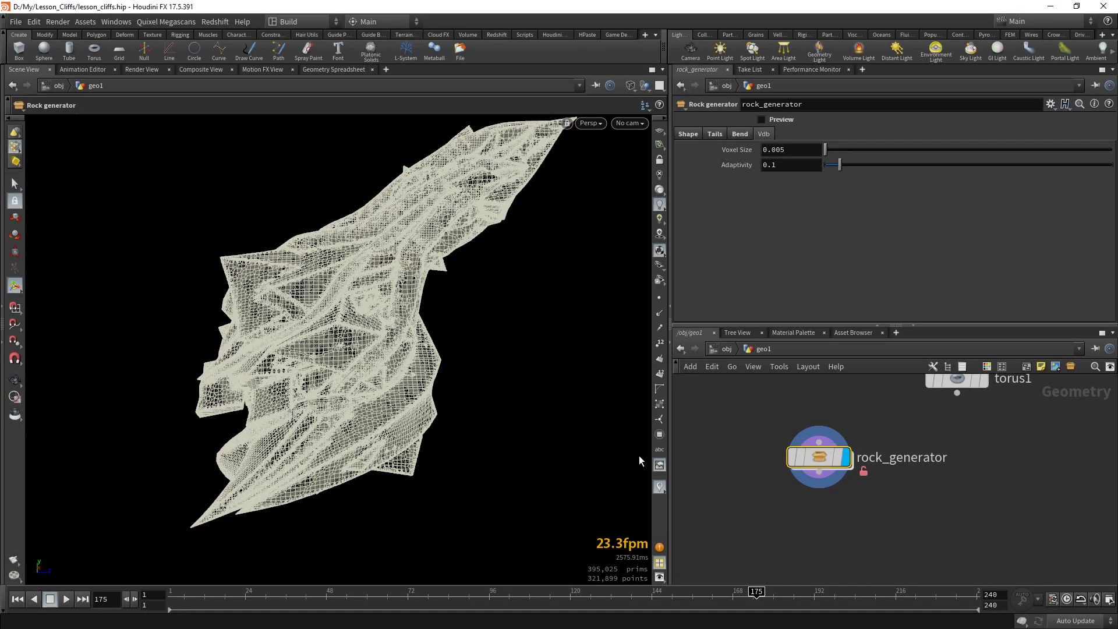
{"action": "key", "text": "Escape"}
{"action": "scroll", "coordinate": [412, 335], "scroll_direction": "up", "scroll_amount": 3}
{"action": "key", "text": "w"}
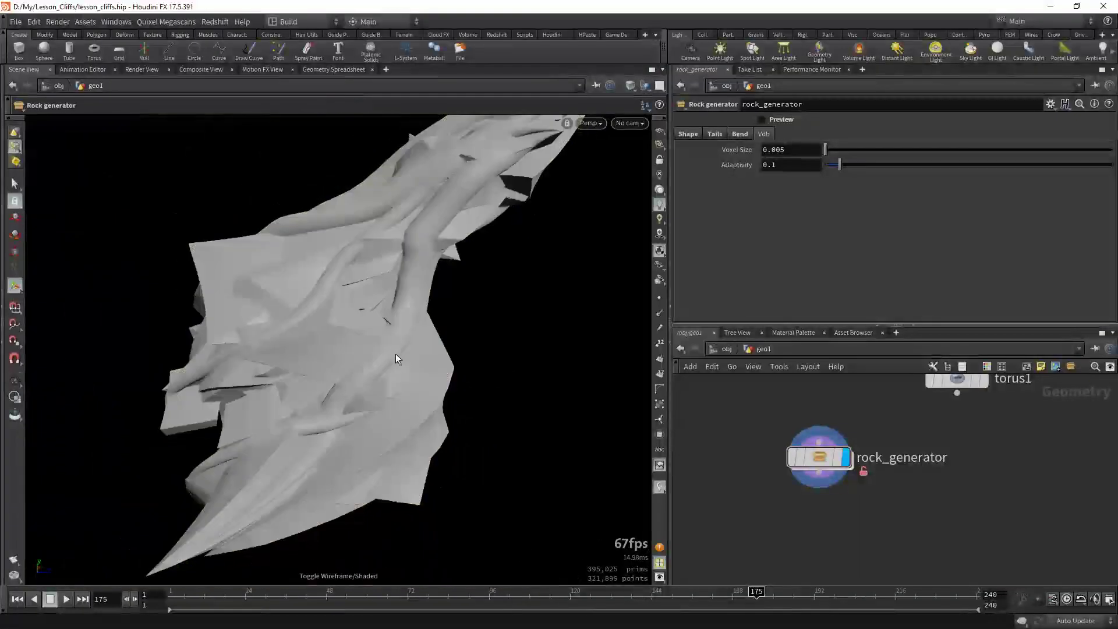
{"action": "scroll", "coordinate": [412, 431], "scroll_direction": "down", "scroll_amount": 3}
{"action": "mouse_move", "coordinate": [412, 433]}
{"action": "left_mouse_down"}
{"action": "mouse_move", "coordinate": [400, 412]}
{"action": "mouse_move", "coordinate": [316, 392]}
{"action": "mouse_move", "coordinate": [133, 400]}
{"action": "mouse_move", "coordinate": [138, 456]}
{"action": "mouse_move", "coordinate": [412, 425]}
{"action": "mouse_move", "coordinate": [564, 386]}
{"action": "mouse_move", "coordinate": [367, 432]}
{"action": "mouse_move", "coordinate": [516, 392]}
{"action": "mouse_move", "coordinate": [399, 350]}
{"action": "mouse_move", "coordinate": [503, 274]}
{"action": "mouse_move", "coordinate": [559, 326]}
{"action": "left_mouse_up"}
{"action": "middle_click_drag", "start_coordinate": [750, 564], "coordinate": [795, 504]}
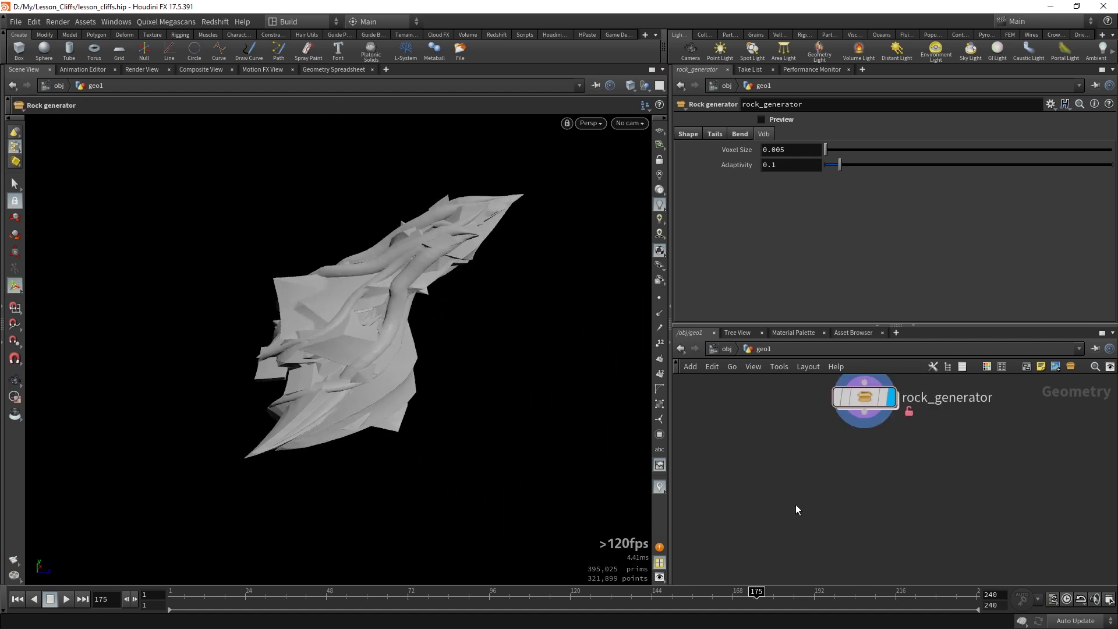
- Save lesson_cliffs.hip and orbit to inspect the full-resolution rock
{"action": "key", "text": "ctrl+s"}
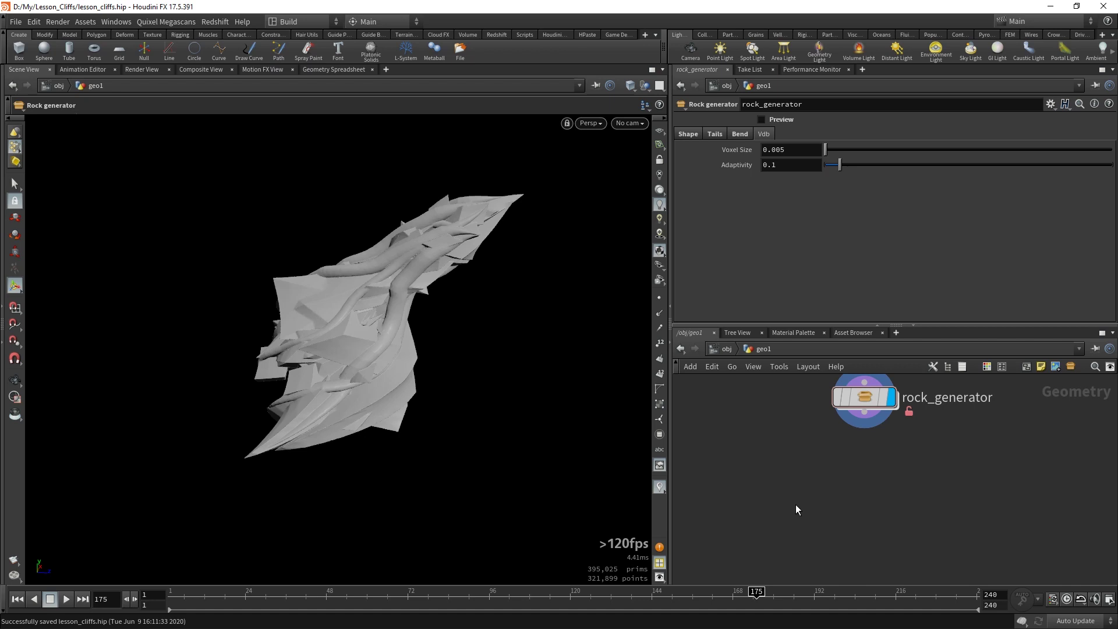
{"action": "mouse_move", "coordinate": [383, 386]}
{"action": "left_mouse_down"}
{"action": "mouse_move", "coordinate": [379, 279]}
{"action": "mouse_move", "coordinate": [414, 436]}
{"action": "mouse_move", "coordinate": [474, 411]}
{"action": "mouse_move", "coordinate": [401, 439]}
{"action": "mouse_move", "coordinate": [330, 428]}
{"action": "left_mouse_up"}
{"action": "key", "text": "Return"}
{"action": "key", "text": "Escape"}
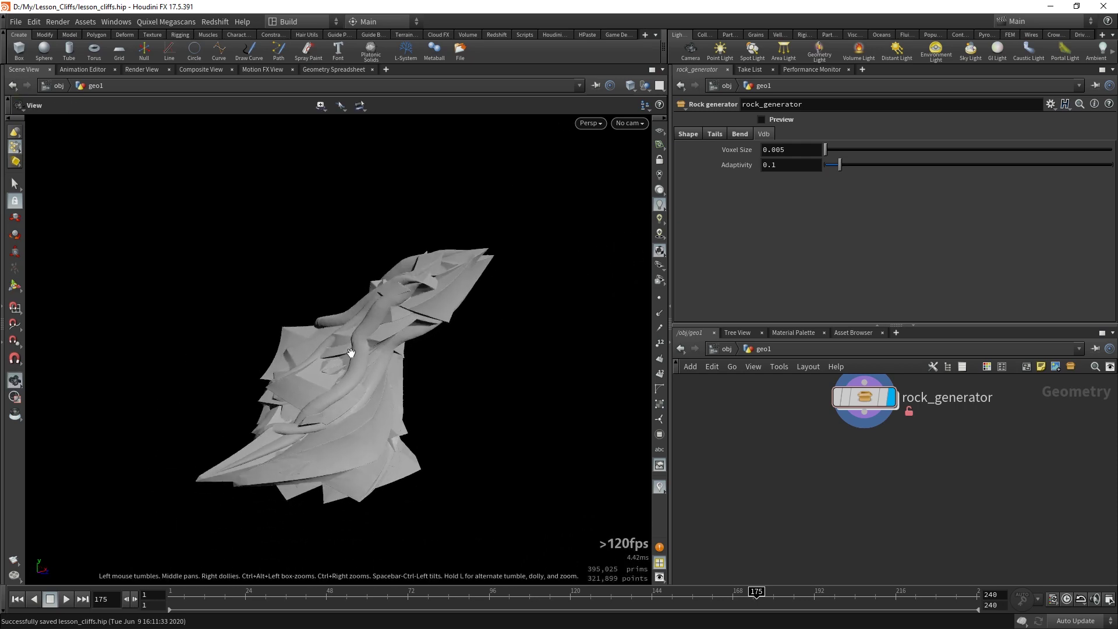
{"action": "mouse_move", "coordinate": [349, 349]}
{"action": "left_mouse_down"}
{"action": "mouse_move", "coordinate": [516, 356]}
{"action": "mouse_move", "coordinate": [385, 365]}
{"action": "mouse_move", "coordinate": [315, 437]}
{"action": "mouse_move", "coordinate": [409, 514]}
{"action": "mouse_move", "coordinate": [347, 316]}
{"action": "mouse_move", "coordinate": [532, 373]}
{"action": "mouse_move", "coordinate": [382, 376]}
{"action": "left_mouse_up"}
{"action": "key", "text": "Return"}
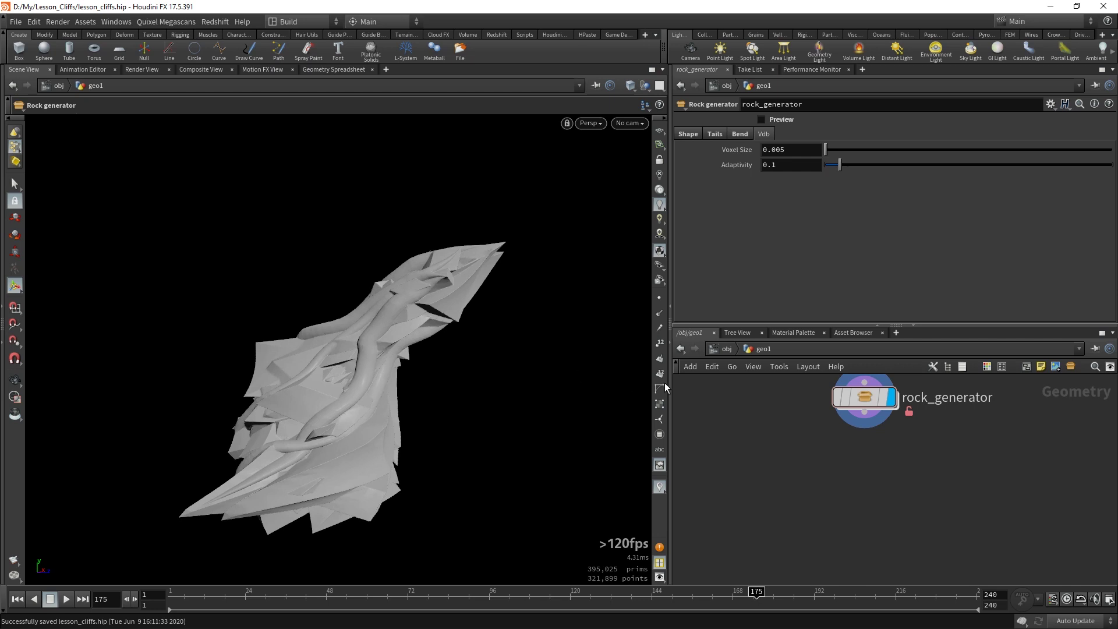
- Add a null node downstream of rock_generator in the network
{"action": "key", "text": "Tab"}
{"action": "type", "text": "null"}
{"action": "key", "text": "Return"}
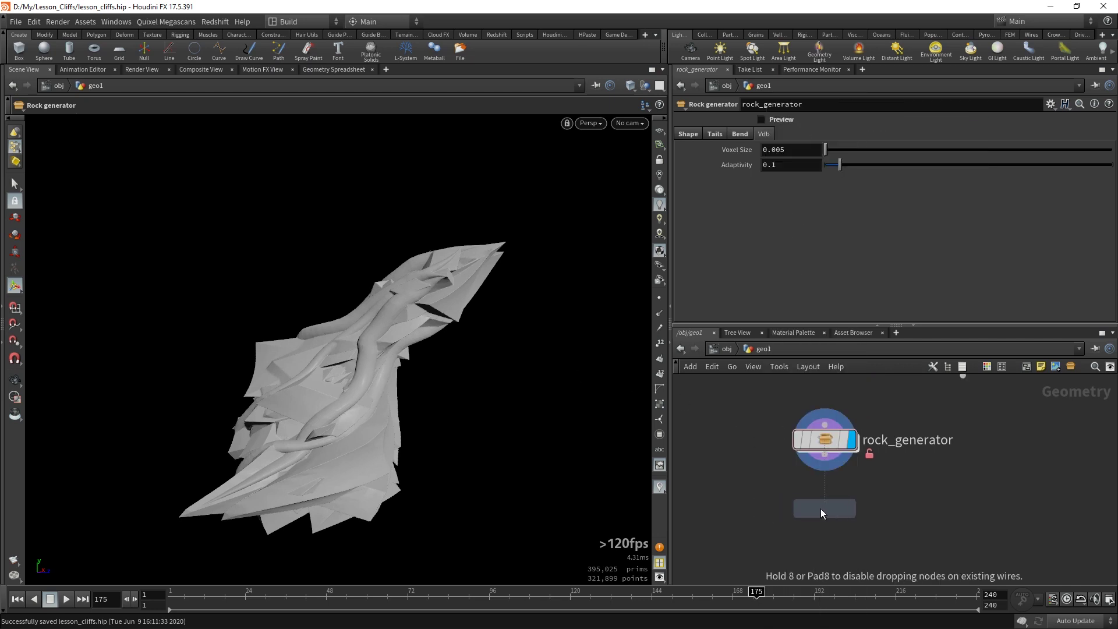
- Place fuse1 under rock_generator with 0.001 snap distance, display it, and compare it bypassed versus welded
{"action": "left_click", "coordinate": [820, 509]}
{"action": "scroll", "coordinate": [824, 508], "scroll_direction": "up", "scroll_amount": 3}
{"action": "left_click", "coordinate": [875, 533]}
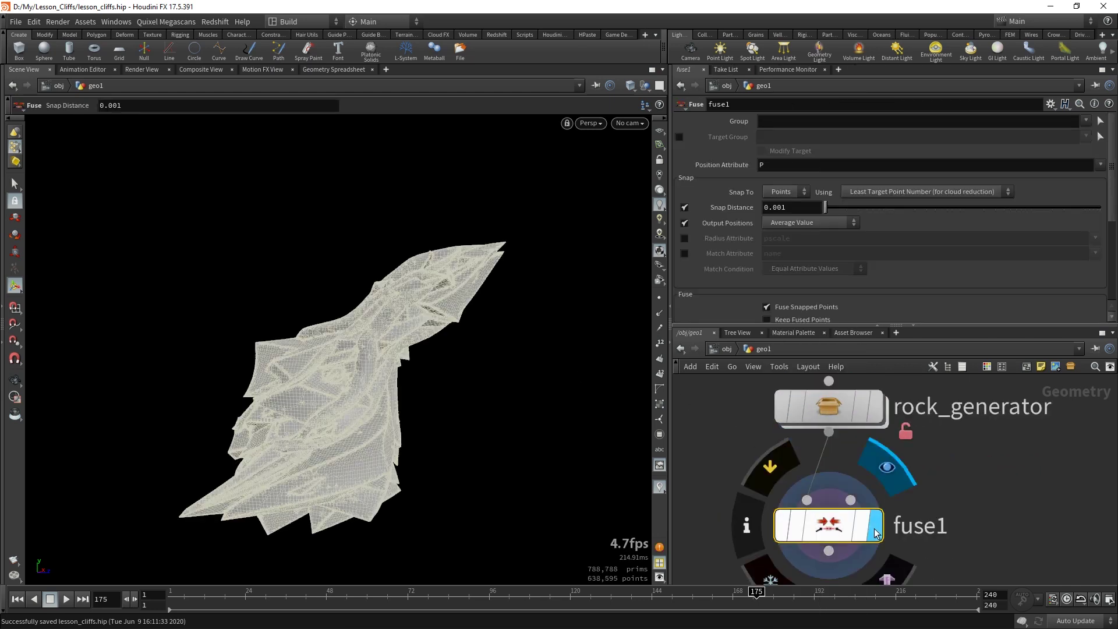
{"action": "left_click", "coordinate": [772, 470]}
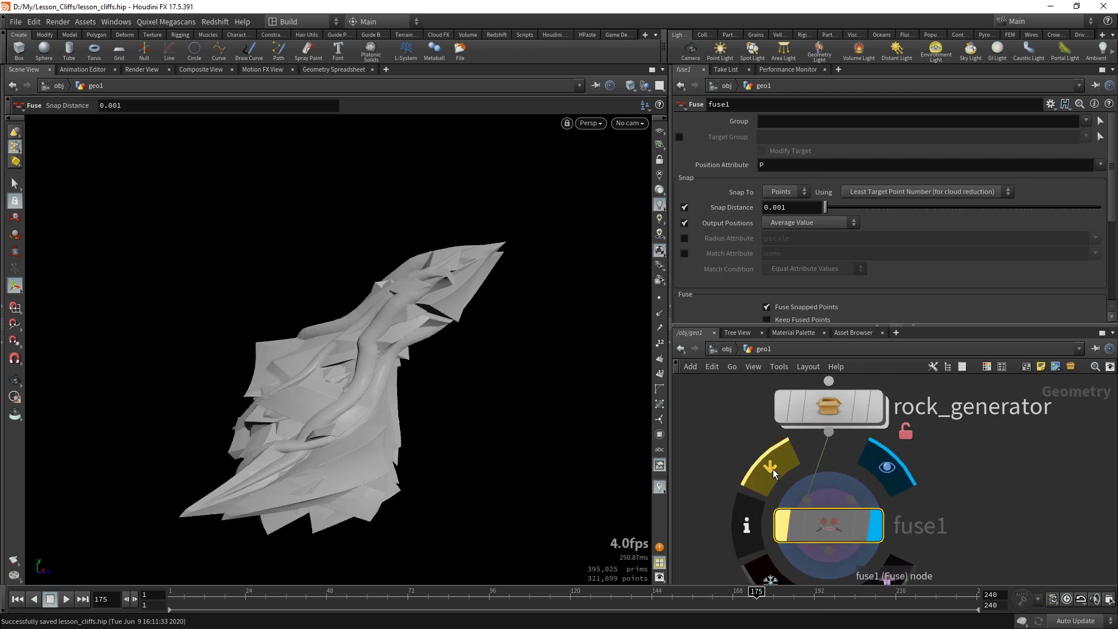
{"action": "left_click", "coordinate": [772, 471]}
{"action": "key", "text": "Escape"}
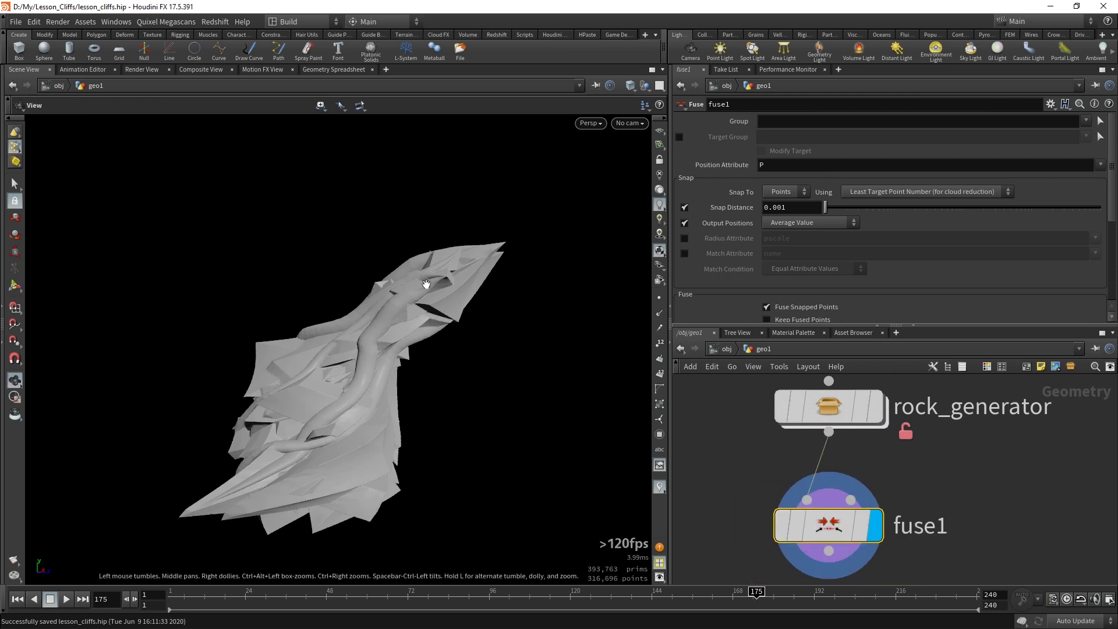
{"action": "scroll", "coordinate": [607, 309], "scroll_direction": "up", "scroll_amount": 3}
{"action": "scroll", "coordinate": [607, 309], "scroll_direction": "up", "scroll_amount": 3}
{"action": "scroll", "coordinate": [606, 308], "scroll_direction": "up", "scroll_amount": 3}
{"action": "key", "text": "Return"}
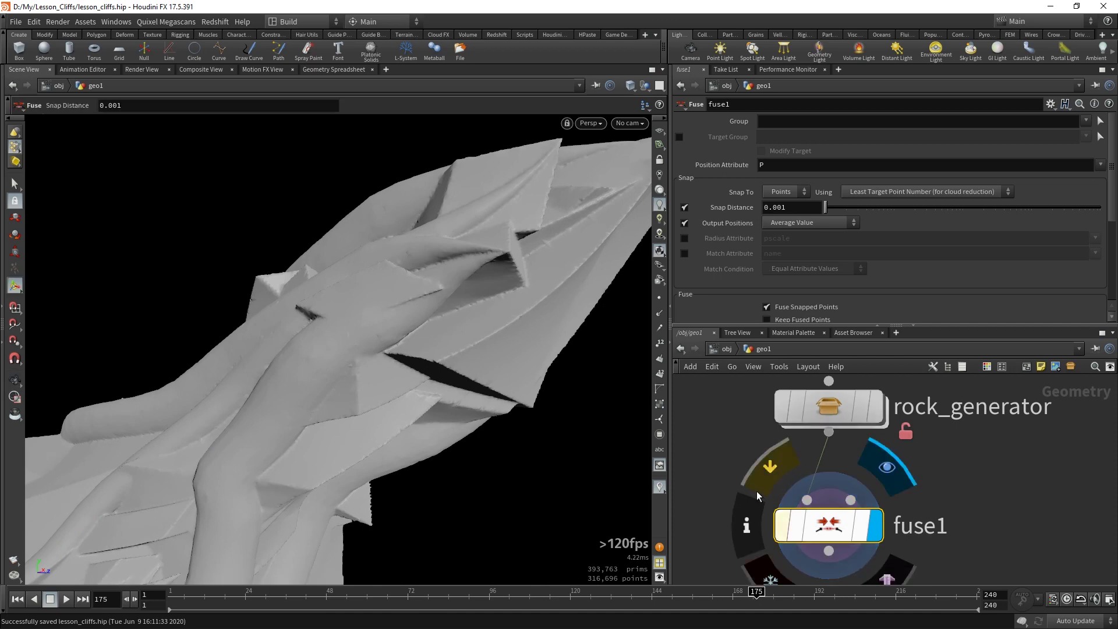
{"action": "scroll", "coordinate": [816, 495], "scroll_direction": "down", "scroll_amount": 3}
{"action": "middle_click_drag", "start_coordinate": [803, 524], "coordinate": [796, 500]}
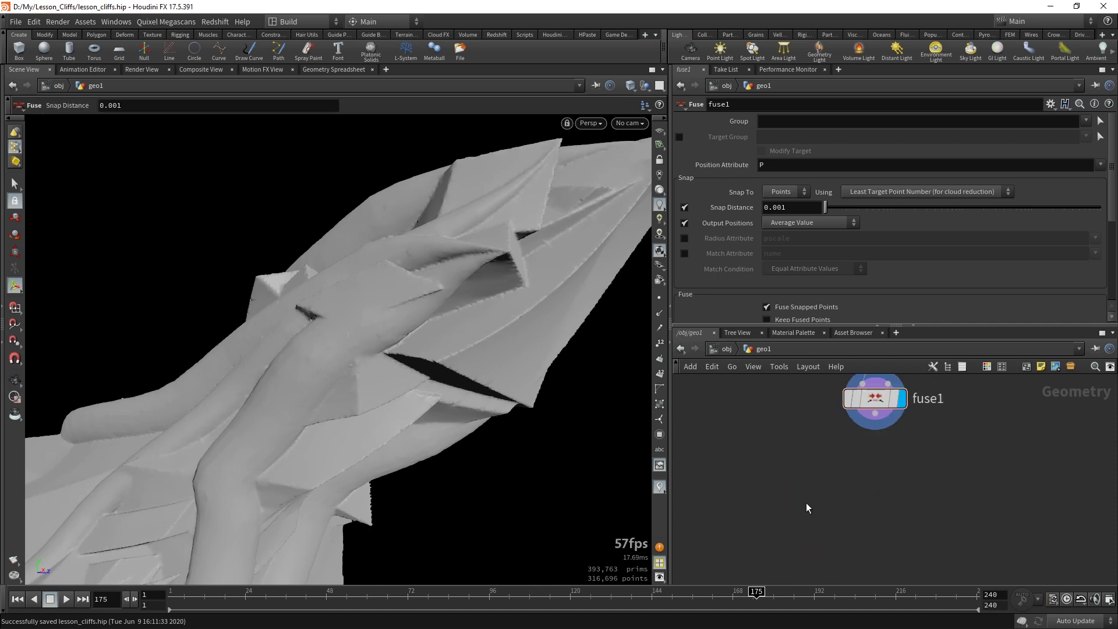
- Add a PolyReduce node below fuse1, wired from fuse1's output
{"action": "key", "text": "Tab"}
{"action": "type", "text": "p"}
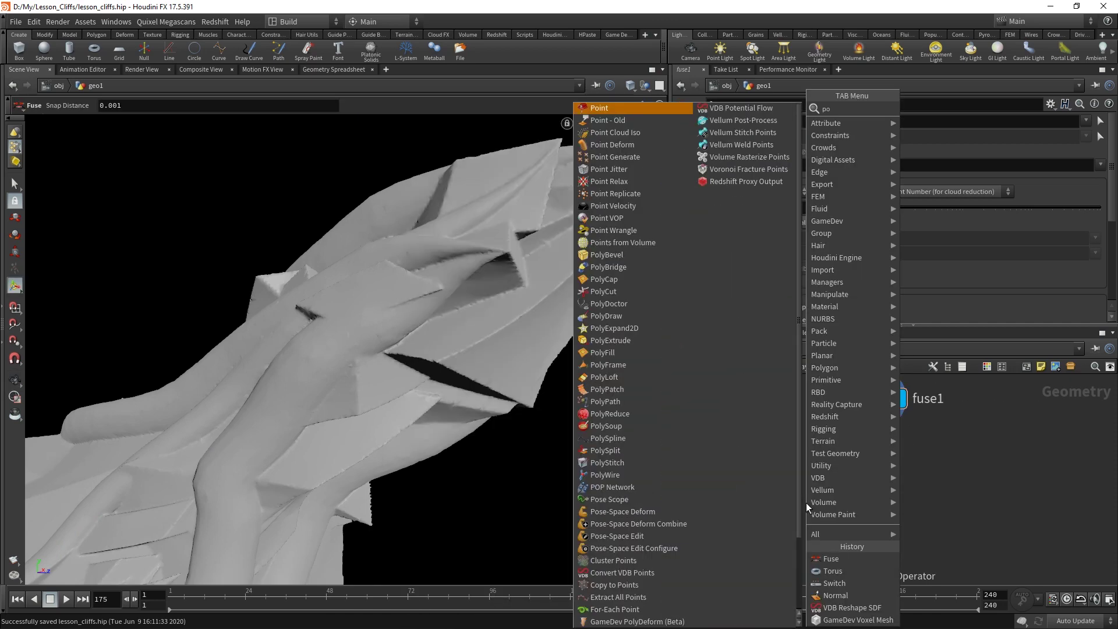
{"action": "type", "text": "oly"}
{"action": "key", "text": "Down"}
{"action": "key", "text": "Down"}
{"action": "key", "text": "Down"}
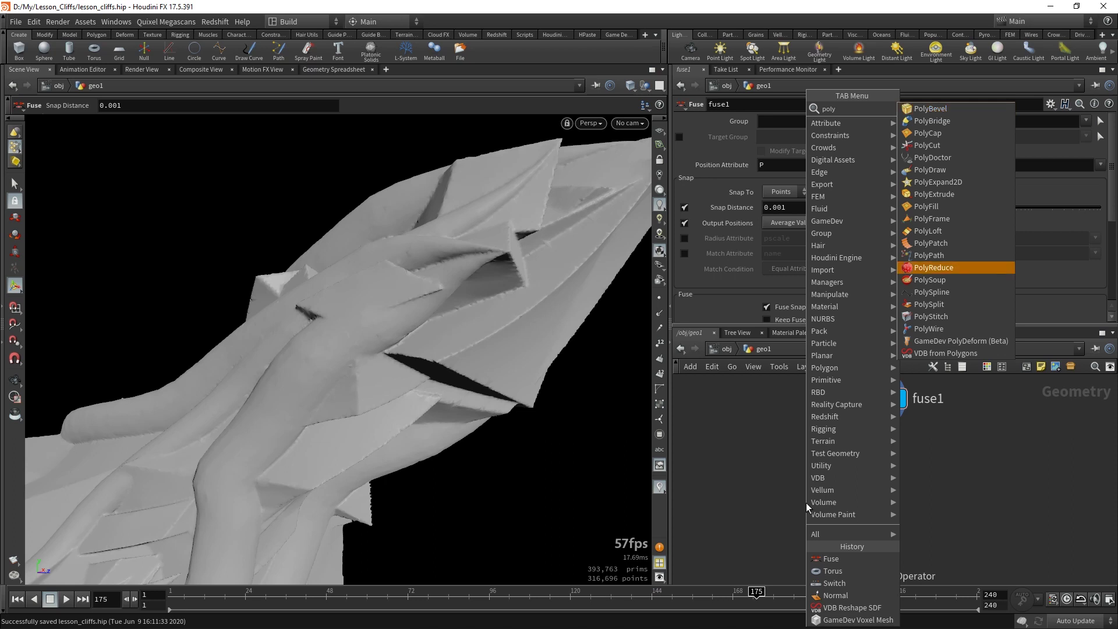
{"action": "key", "text": "Return"}
{"action": "left_click", "coordinate": [837, 474]}
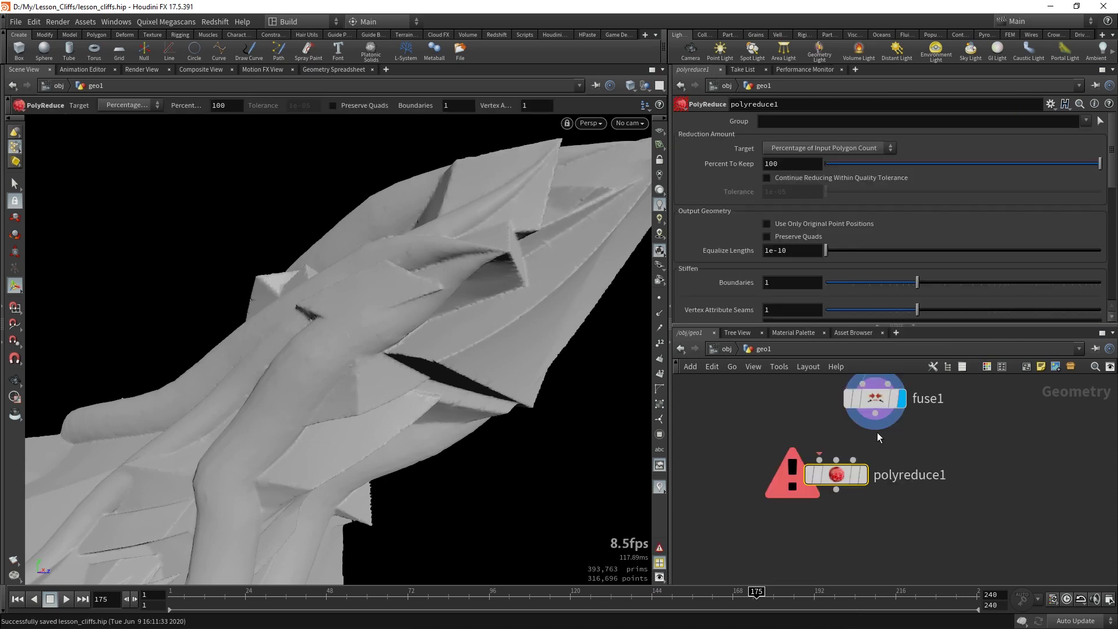
{"action": "left_click", "coordinate": [875, 414]}
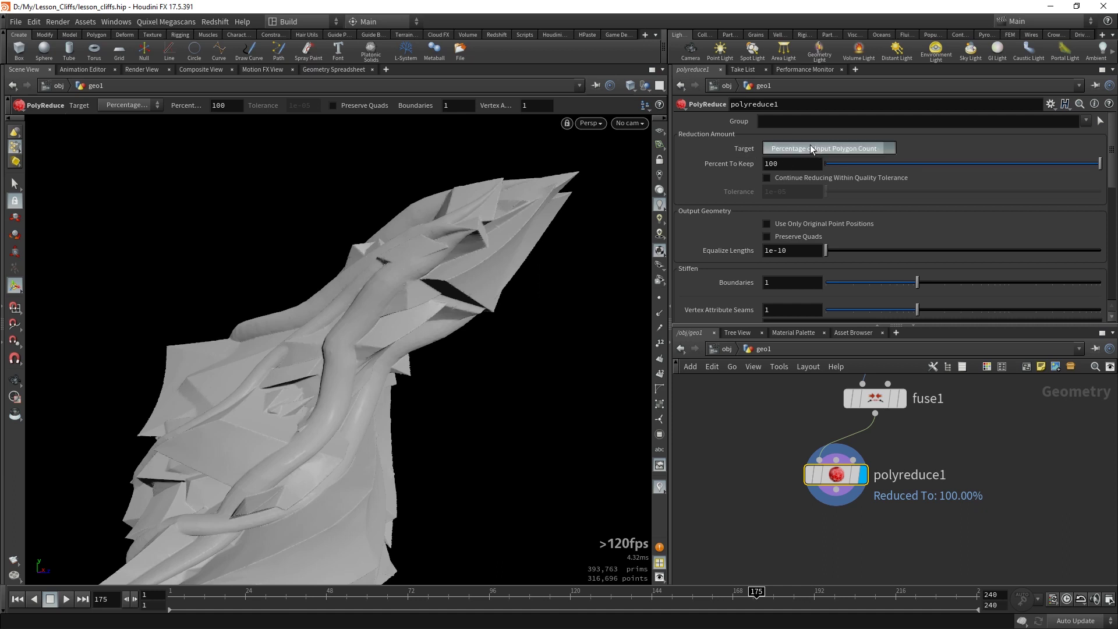
- Set the PolyReduce target to Output Polygon Count, keeping 10000 polygons
{"action": "left_click", "coordinate": [809, 147]}
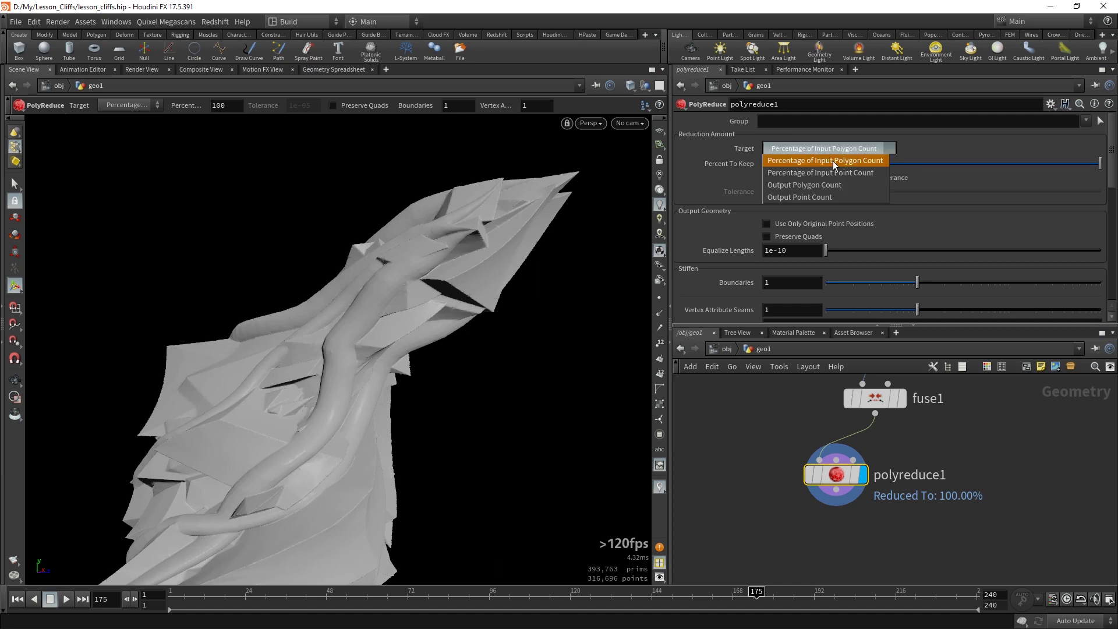
{"action": "left_click", "coordinate": [808, 185]}
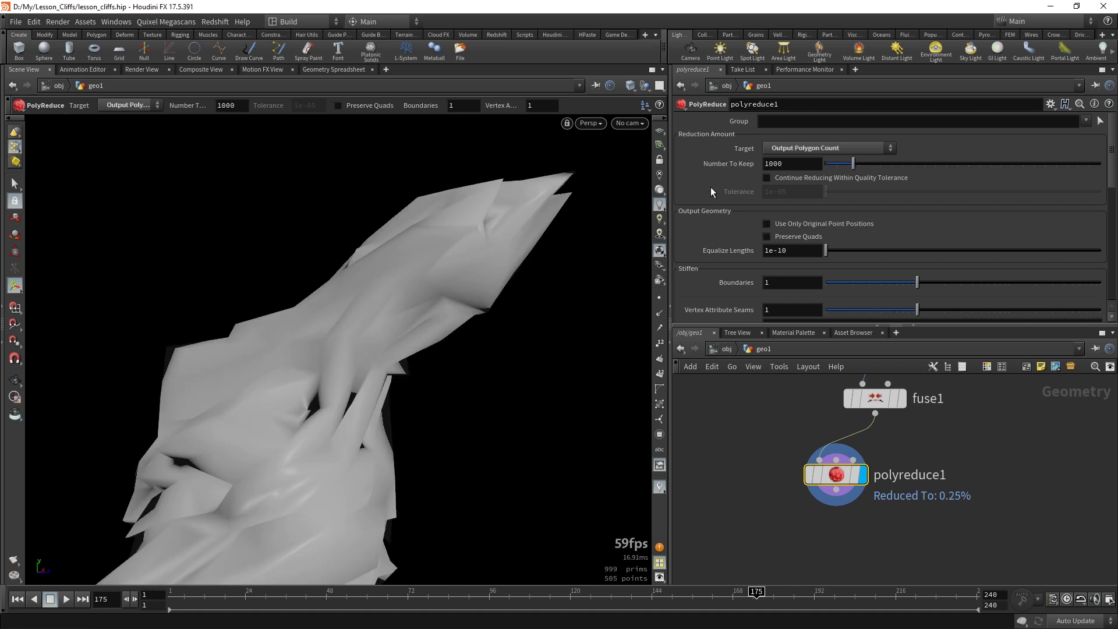
{"action": "left_click", "coordinate": [794, 164]}
{"action": "type", "text": "100"}
{"action": "key", "text": "Return"}
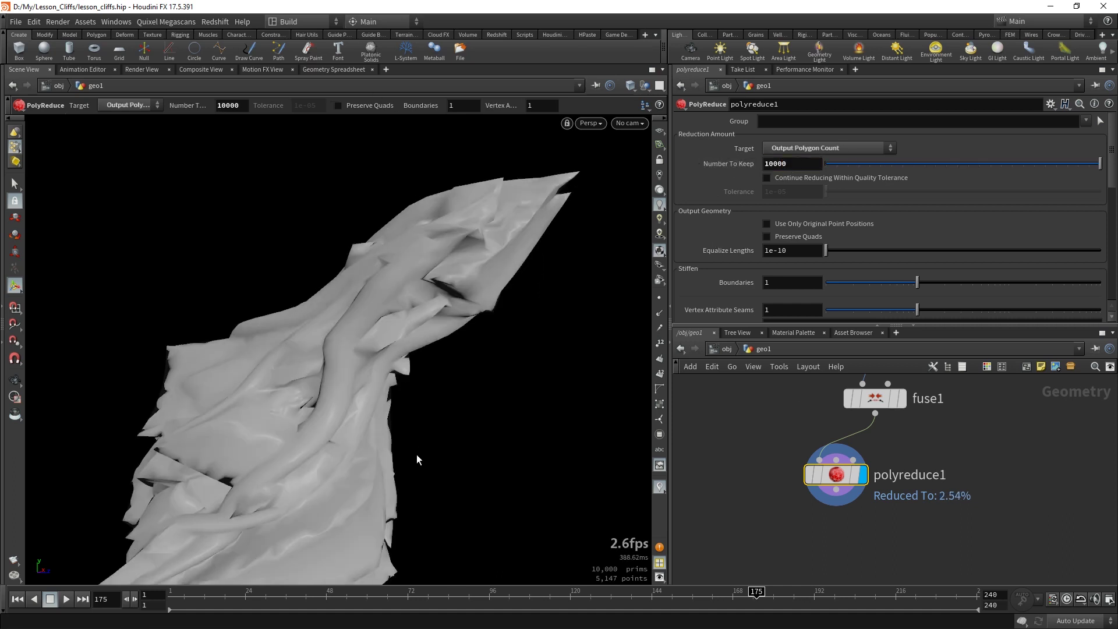
- Inspect the reduced rock in wireframe, orbiting to a horizontal view of the cliff
{"action": "key", "text": "w"}
{"action": "key", "text": "Escape"}
{"action": "mouse_move", "coordinate": [416, 460]}
{"action": "left_mouse_down"}
{"action": "mouse_move", "coordinate": [287, 401]}
{"action": "mouse_move", "coordinate": [275, 370]}
{"action": "mouse_move", "coordinate": [262, 399]}
{"action": "mouse_move", "coordinate": [387, 392]}
{"action": "left_mouse_up"}
{"action": "key", "text": "Return"}
{"action": "key", "text": "w"}
{"action": "key", "text": "Escape"}
{"action": "key", "text": "w"}
{"action": "mouse_move", "coordinate": [502, 387]}
{"action": "left_mouse_down"}
{"action": "mouse_move", "coordinate": [589, 379]}
{"action": "mouse_move", "coordinate": [424, 382]}
{"action": "left_mouse_up"}
{"action": "scroll", "coordinate": [452, 293], "scroll_direction": "up", "scroll_amount": 3}
{"action": "scroll", "coordinate": [460, 350], "scroll_direction": "up", "scroll_amount": 3}
{"action": "scroll", "coordinate": [453, 366], "scroll_direction": "up", "scroll_amount": 3}
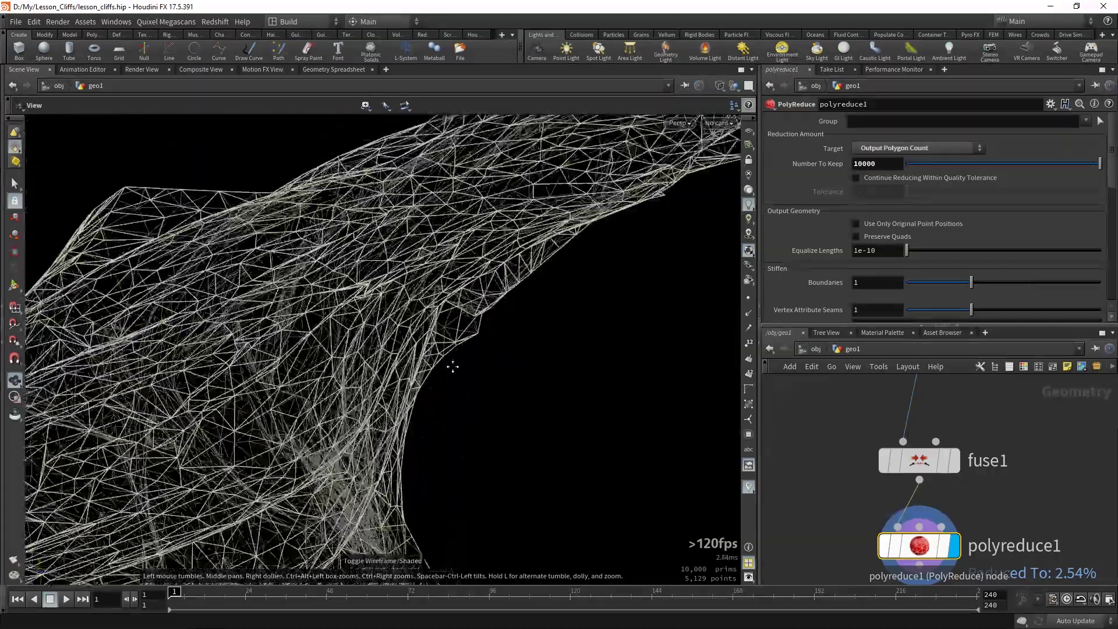
{"action": "scroll", "coordinate": [452, 366], "scroll_direction": "down", "scroll_amount": 3}
- Orbit to a diagonal upright view, return to shaded display, and move in close to the cliff
{"action": "mouse_move", "coordinate": [554, 404]}
{"action": "left_mouse_down"}
{"action": "mouse_move", "coordinate": [459, 370]}
{"action": "mouse_move", "coordinate": [406, 333]}
{"action": "mouse_move", "coordinate": [512, 342]}
{"action": "mouse_move", "coordinate": [317, 364]}
{"action": "mouse_move", "coordinate": [252, 393]}
{"action": "mouse_move", "coordinate": [527, 407]}
{"action": "mouse_move", "coordinate": [559, 422]}
{"action": "mouse_move", "coordinate": [416, 389]}
{"action": "left_mouse_up"}
{"action": "key", "text": "w"}
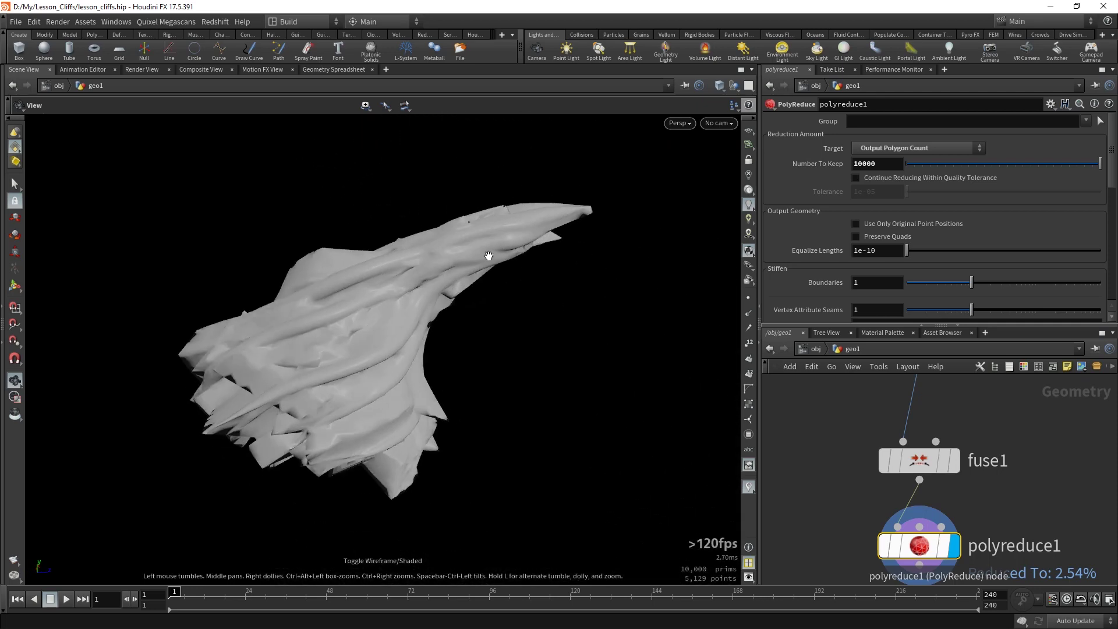
{"action": "middle_click_drag", "start_coordinate": [489, 256], "coordinate": [484, 412]}
{"action": "mouse_move", "coordinate": [484, 411]}
{"action": "right_mouse_down"}
{"action": "mouse_move", "coordinate": [589, 170]}
{"action": "mouse_move", "coordinate": [365, 344]}
{"action": "right_mouse_up"}
{"action": "mouse_move", "coordinate": [364, 345]}
{"action": "middle_mouse_down"}
{"action": "mouse_move", "coordinate": [569, 376]}
{"action": "mouse_move", "coordinate": [524, 393]}
{"action": "middle_mouse_up"}
{"action": "mouse_move", "coordinate": [926, 554]}
{"action": "middle_mouse_down"}
{"action": "mouse_move", "coordinate": [926, 401]}
{"action": "mouse_move", "coordinate": [856, 515]}
{"action": "middle_mouse_up"}
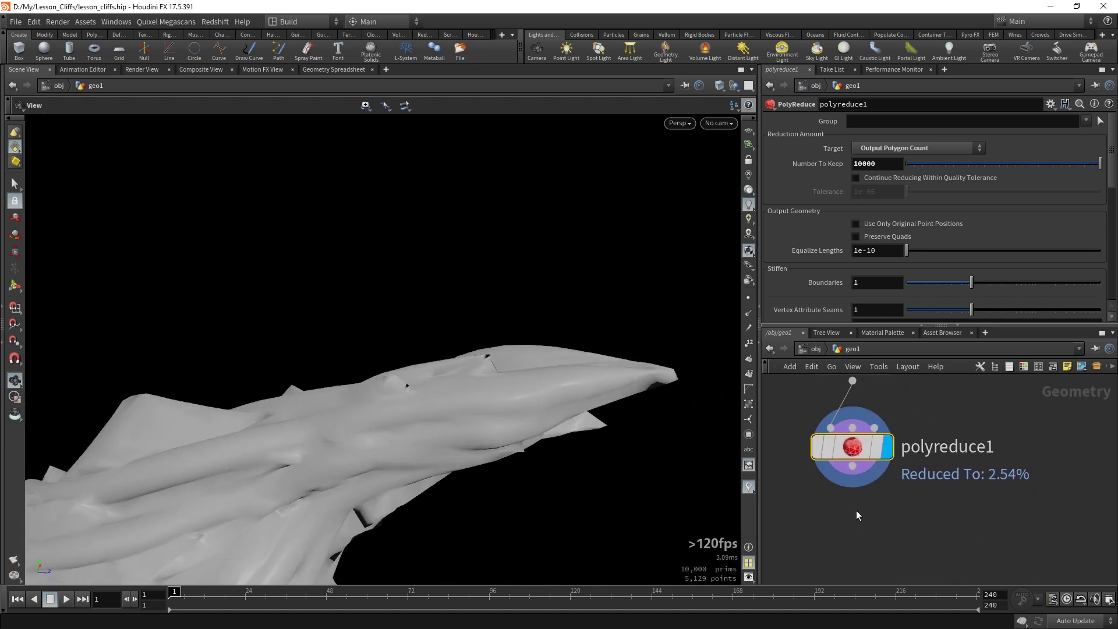
- Add a Normal node below polyreduce1
{"action": "key", "text": "Tab"}
{"action": "type", "text": "nor"}
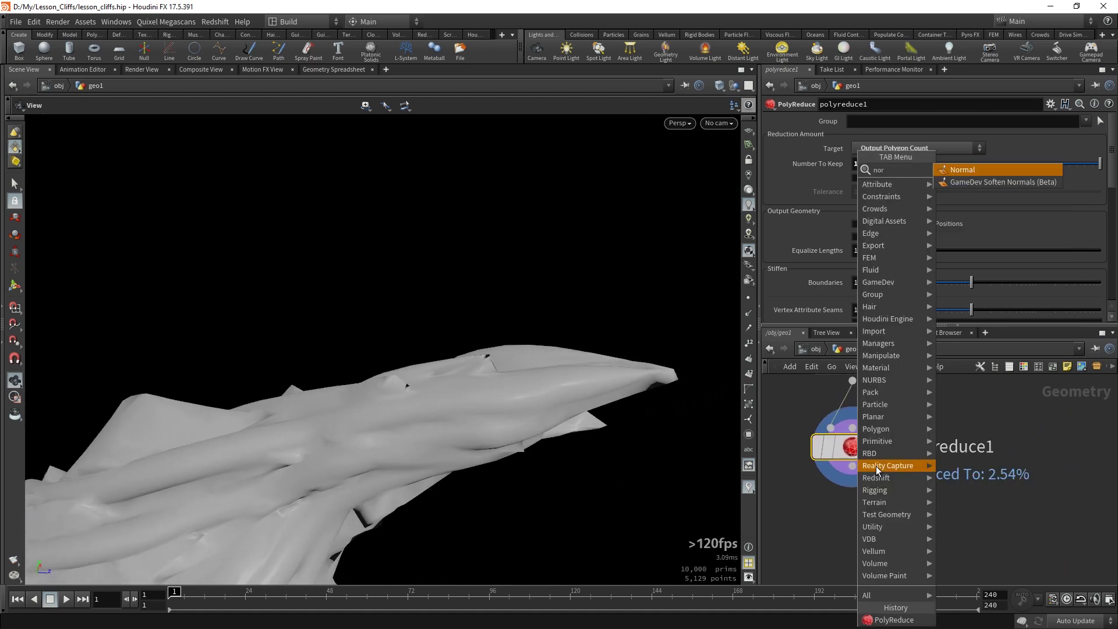
{"action": "key", "text": "Return"}
{"action": "left_click", "coordinate": [851, 541]}
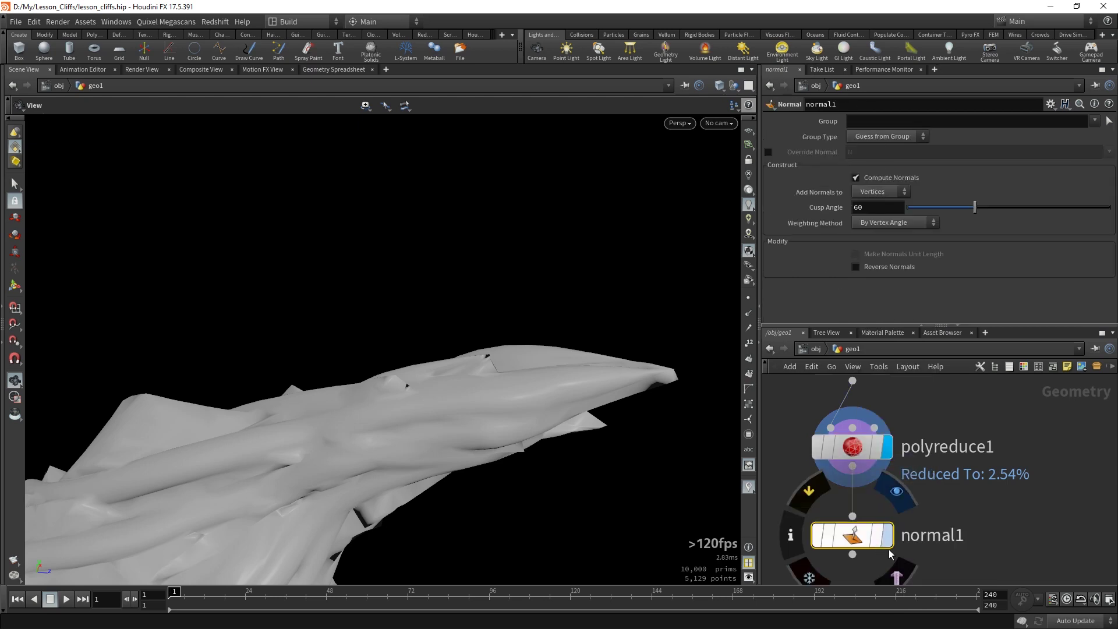
- Set normal weighting to By Face Area and cusp angle to 110, then check the smoothed cliff
{"action": "left_click", "coordinate": [877, 223]}
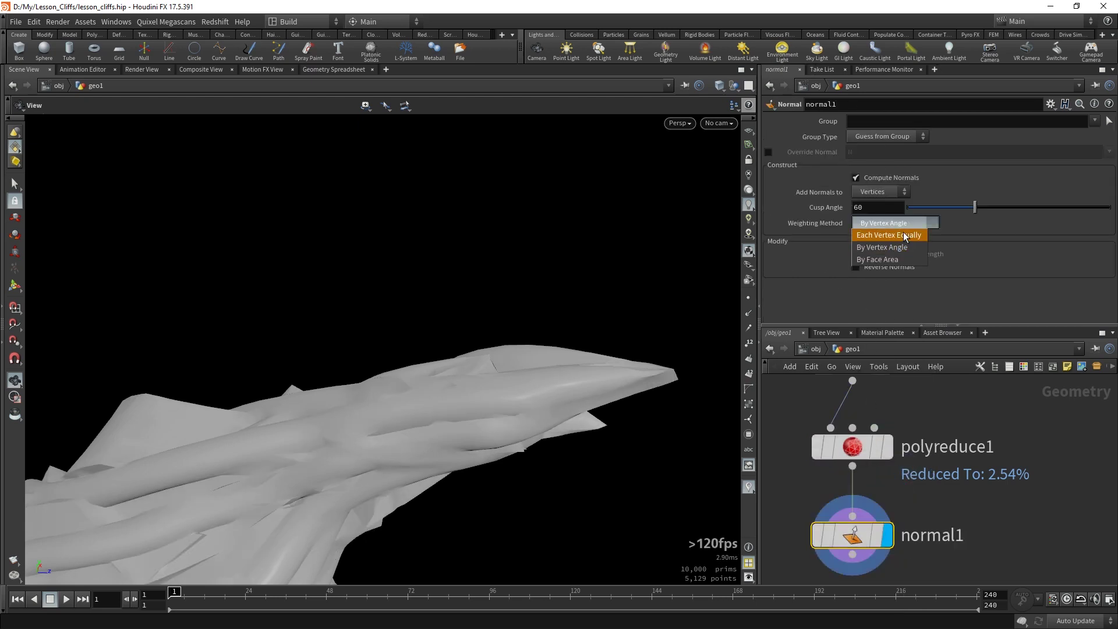
{"action": "left_click", "coordinate": [873, 263]}
{"action": "left_click_drag", "start_coordinate": [474, 375], "coordinate": [486, 429], "text": "alt"}
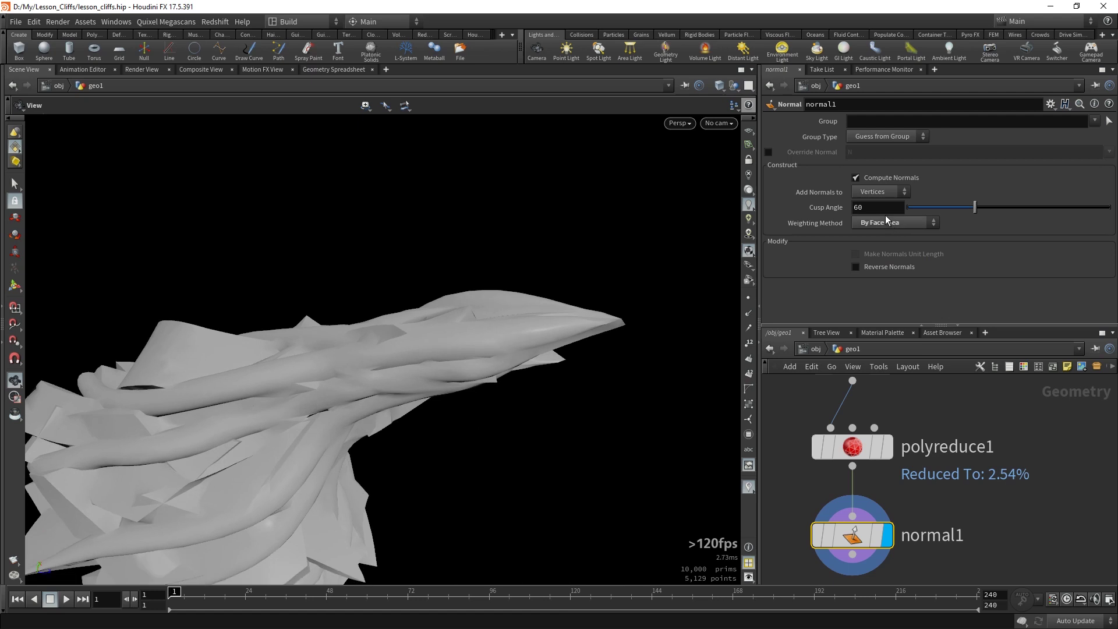
{"action": "left_click", "coordinate": [854, 209]}
{"action": "type", "text": "110"}
{"action": "key", "text": "Return"}
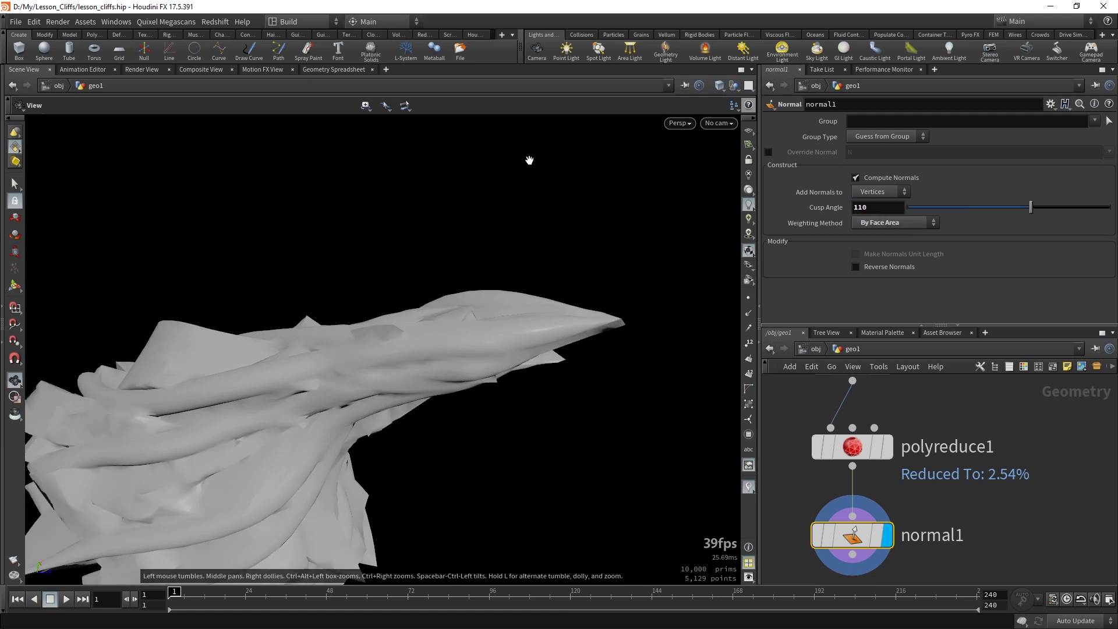
{"action": "mouse_move", "coordinate": [520, 144]}
{"action": "left_mouse_down"}
{"action": "mouse_move", "coordinate": [405, 439]}
{"action": "mouse_move", "coordinate": [495, 329]}
{"action": "mouse_move", "coordinate": [361, 262]}
{"action": "mouse_move", "coordinate": [376, 232]}
{"action": "mouse_move", "coordinate": [628, 304]}
{"action": "mouse_move", "coordinate": [637, 279]}
{"action": "mouse_move", "coordinate": [351, 470]}
{"action": "mouse_move", "coordinate": [384, 315]}
{"action": "mouse_move", "coordinate": [162, 275]}
{"action": "mouse_move", "coordinate": [407, 295]}
{"action": "left_mouse_up"}
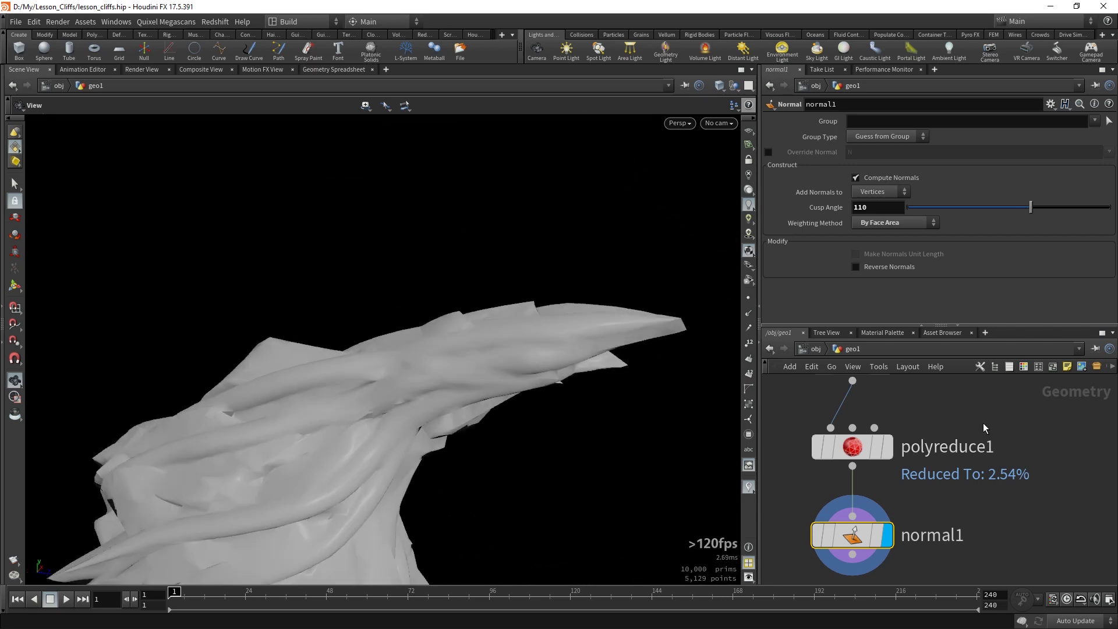
{"action": "middle_click_drag", "start_coordinate": [947, 401], "coordinate": [938, 519]}
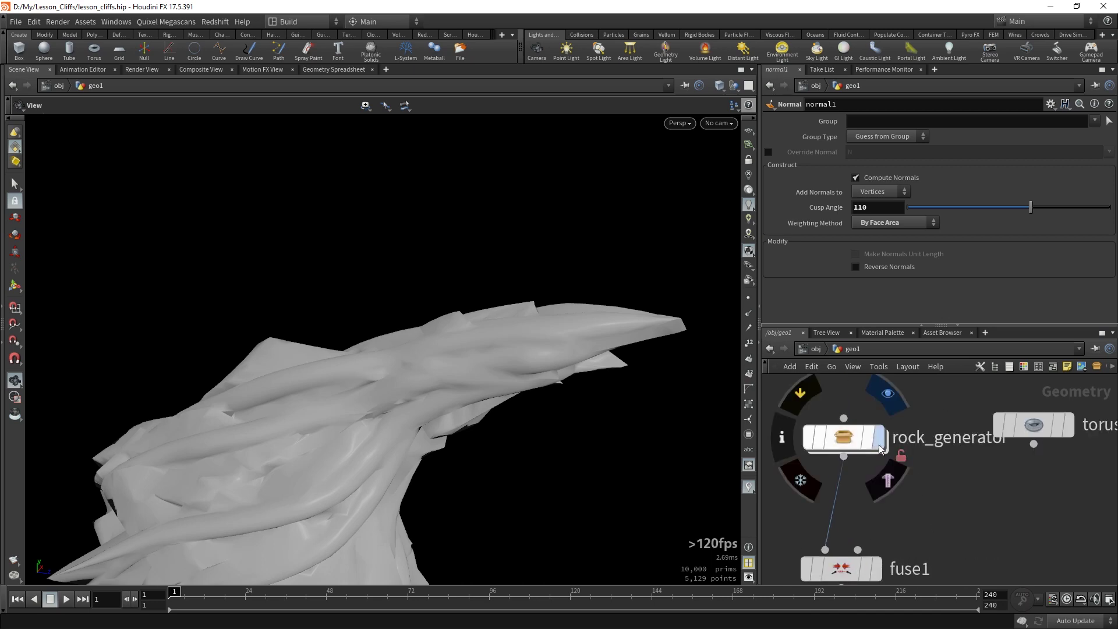
- Select rock_generator, examine its jagged, spiky edges up close, and review its Vdb voxel settings
{"action": "left_click", "coordinate": [836, 443]}
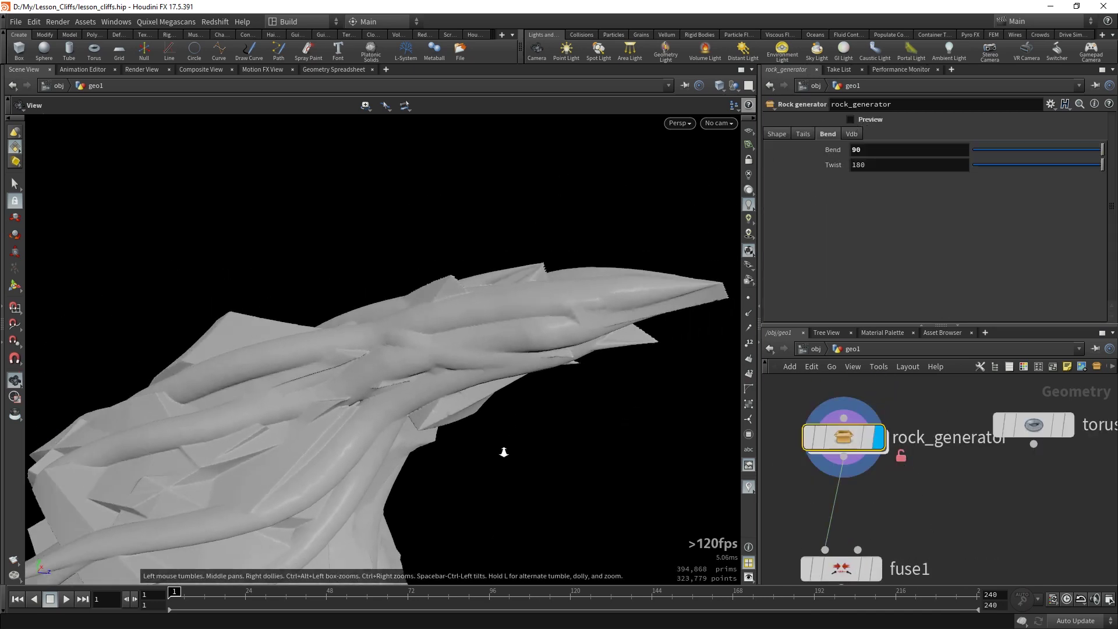
{"action": "key", "text": "w"}
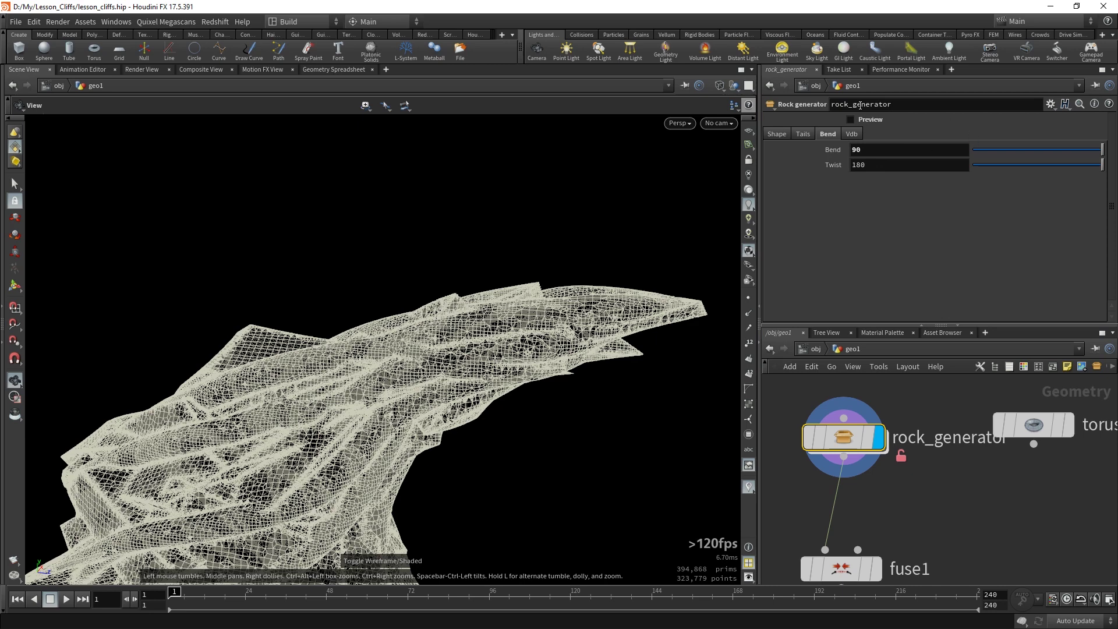
{"action": "key", "text": "w"}
{"action": "left_click_drag", "start_coordinate": [452, 424], "coordinate": [469, 351]}
{"action": "scroll", "coordinate": [440, 429], "scroll_direction": "up", "scroll_amount": 5}
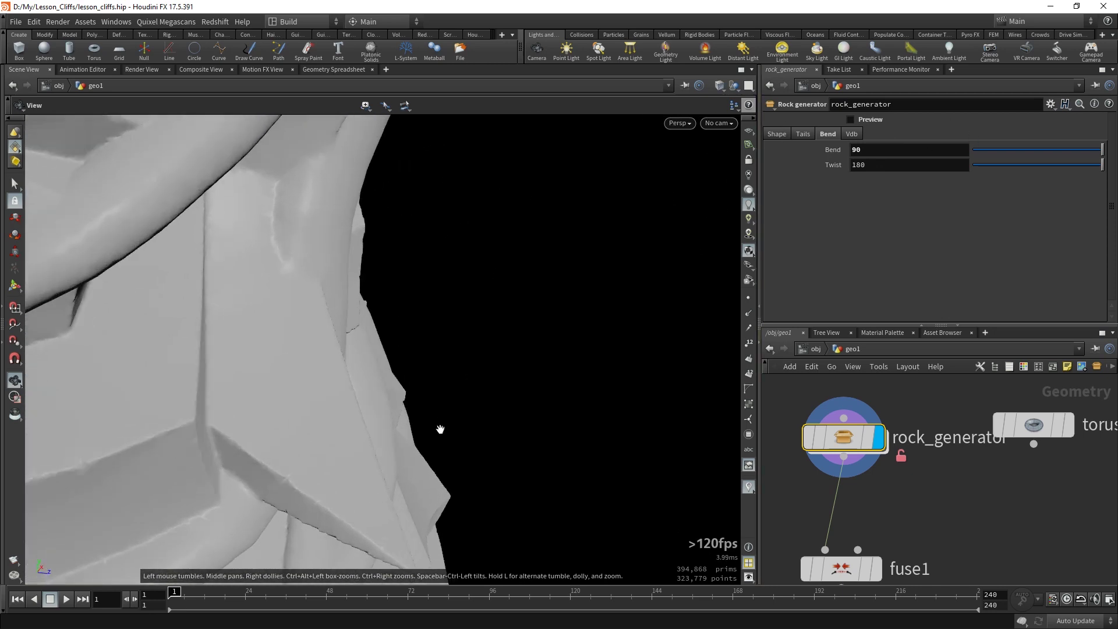
{"action": "mouse_move", "coordinate": [441, 429]}
{"action": "left_mouse_down"}
{"action": "mouse_move", "coordinate": [457, 207]}
{"action": "mouse_move", "coordinate": [362, 401]}
{"action": "left_mouse_up"}
{"action": "mouse_move", "coordinate": [207, 536]}
{"action": "left_mouse_down"}
{"action": "mouse_move", "coordinate": [247, 442]}
{"action": "mouse_move", "coordinate": [327, 460]}
{"action": "mouse_move", "coordinate": [297, 481]}
{"action": "left_mouse_up"}
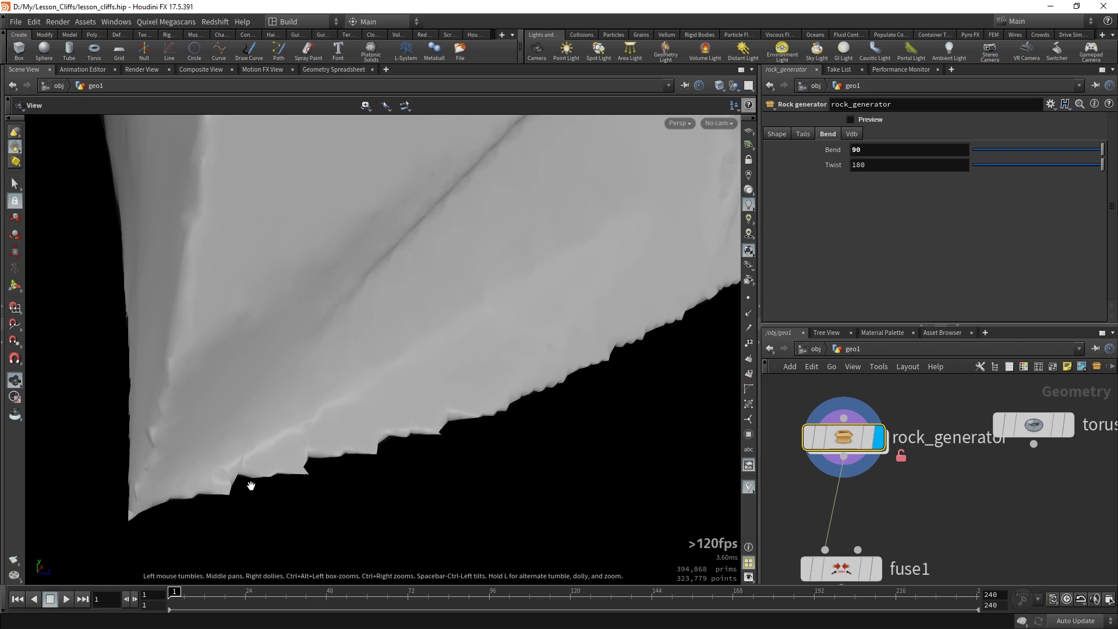
{"action": "mouse_move", "coordinate": [578, 318]}
{"action": "left_mouse_down"}
{"action": "mouse_move", "coordinate": [225, 462]}
{"action": "mouse_move", "coordinate": [456, 324]}
{"action": "mouse_move", "coordinate": [564, 324]}
{"action": "mouse_move", "coordinate": [460, 388]}
{"action": "mouse_move", "coordinate": [578, 258]}
{"action": "mouse_move", "coordinate": [457, 309]}
{"action": "mouse_move", "coordinate": [582, 251]}
{"action": "left_mouse_up"}
{"action": "left_click", "coordinate": [853, 135]}
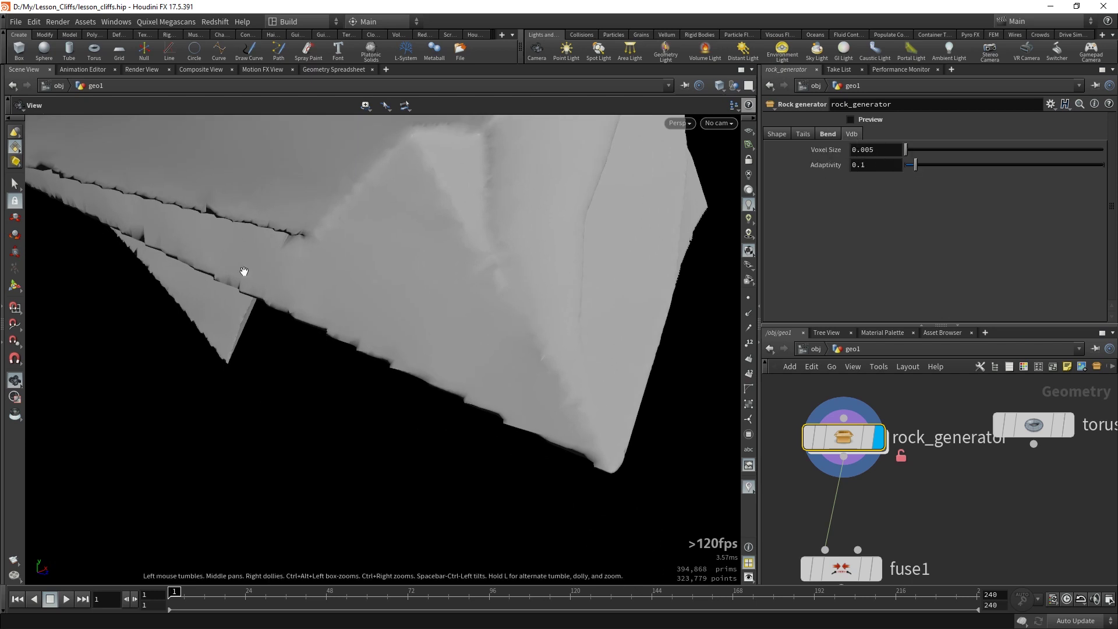
{"action": "mouse_move", "coordinate": [599, 349]}
{"action": "left_mouse_down"}
{"action": "mouse_move", "coordinate": [591, 436]}
{"action": "mouse_move", "coordinate": [594, 319]}
{"action": "mouse_move", "coordinate": [639, 332]}
{"action": "left_mouse_up"}
- Inside rock_generator, set convertvdb1's isovalue to 0.005
{"action": "double_click", "coordinate": [842, 438]}
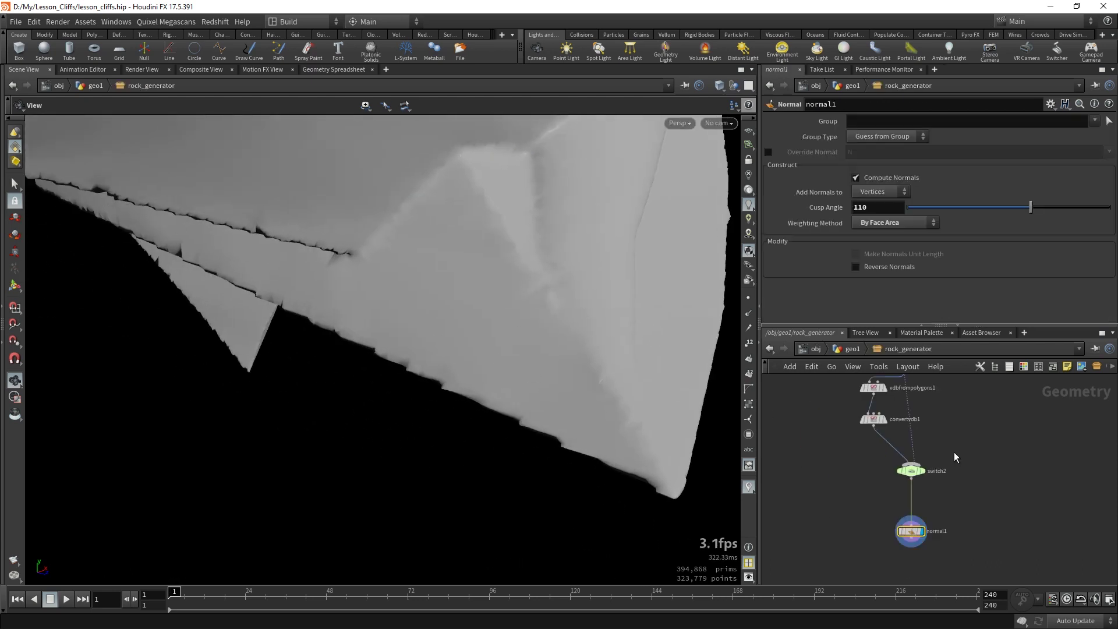
{"action": "left_click", "coordinate": [892, 448]}
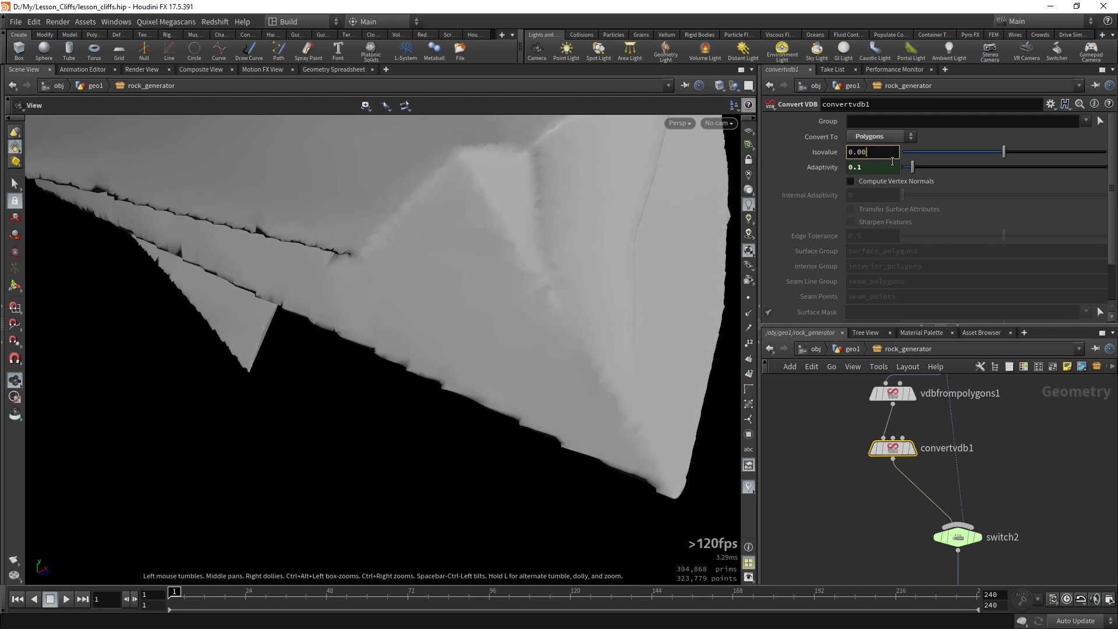
{"action": "type", "text": "5"}
{"action": "key", "text": "Return"}
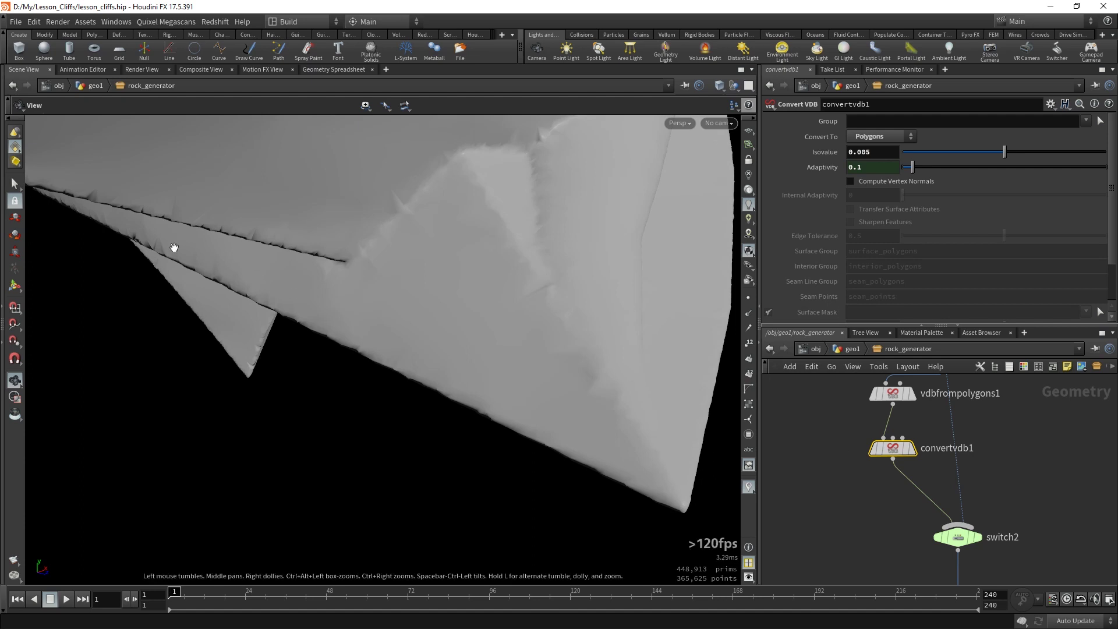
- Orbit around the faceted rock to check the result, then return to the geo1 level
{"action": "mouse_move", "coordinate": [624, 502]}
{"action": "left_mouse_down"}
{"action": "mouse_move", "coordinate": [606, 349]}
{"action": "mouse_move", "coordinate": [427, 457]}
{"action": "left_mouse_up"}
{"action": "left_click_drag", "start_coordinate": [533, 334], "coordinate": [900, 212]}
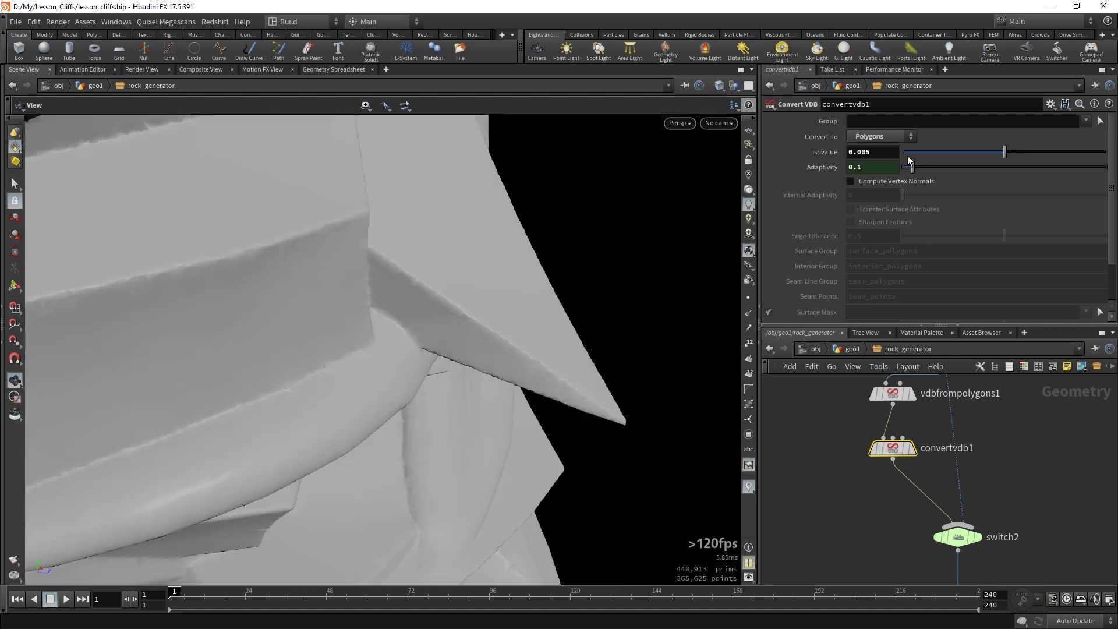
{"action": "mouse_move", "coordinate": [532, 313]}
{"action": "right_mouse_down"}
{"action": "mouse_move", "coordinate": [594, 357]}
{"action": "mouse_move", "coordinate": [596, 340]}
{"action": "mouse_move", "coordinate": [562, 414]}
{"action": "right_mouse_up"}
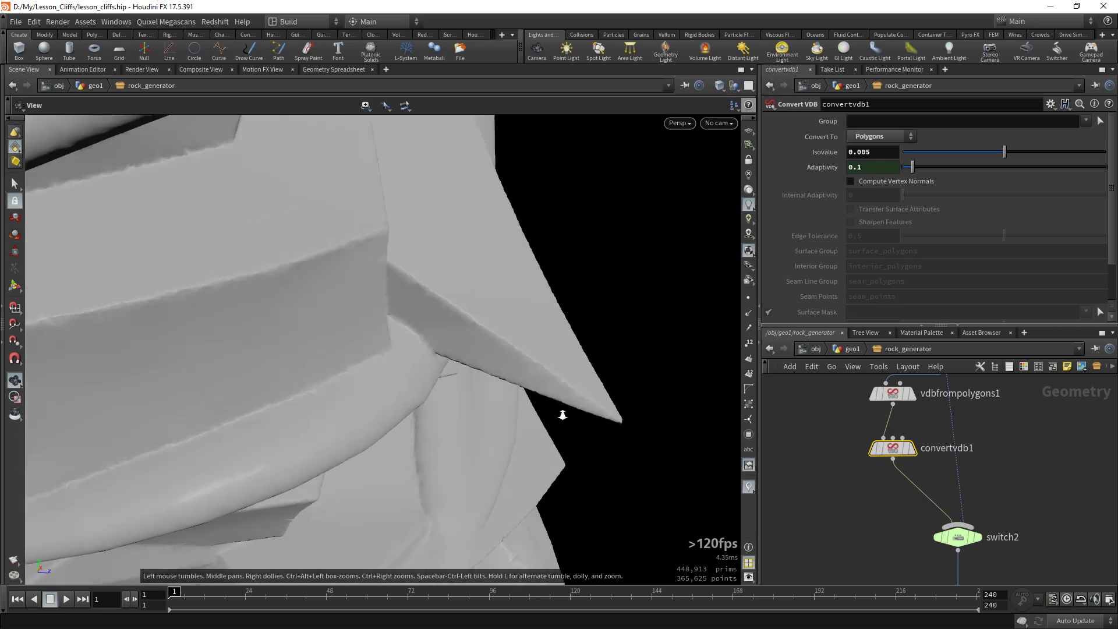
{"action": "mouse_move", "coordinate": [563, 415]}
{"action": "left_mouse_down"}
{"action": "mouse_move", "coordinate": [464, 245]}
{"action": "mouse_move", "coordinate": [559, 402]}
{"action": "mouse_move", "coordinate": [624, 316]}
{"action": "mouse_move", "coordinate": [572, 282]}
{"action": "mouse_move", "coordinate": [622, 225]}
{"action": "mouse_move", "coordinate": [660, 112]}
{"action": "mouse_move", "coordinate": [491, 312]}
{"action": "mouse_move", "coordinate": [574, 250]}
{"action": "left_mouse_up"}
{"action": "right_click_drag", "start_coordinate": [574, 249], "coordinate": [633, 249]}
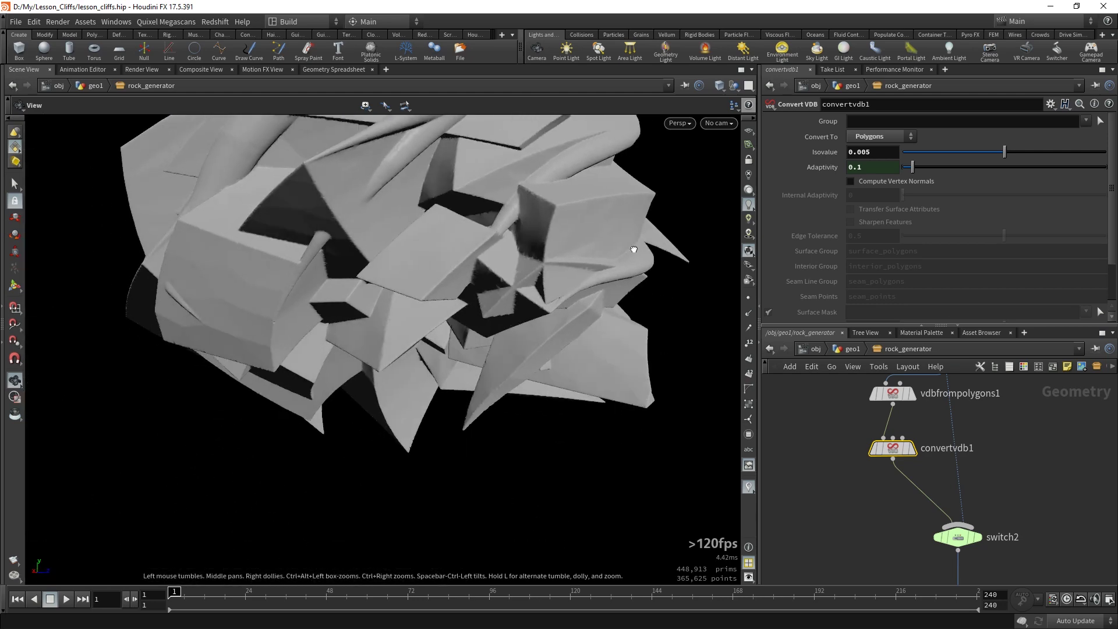
{"action": "mouse_move", "coordinate": [633, 249]}
{"action": "left_mouse_down"}
{"action": "mouse_move", "coordinate": [688, 312]}
{"action": "mouse_move", "coordinate": [492, 305]}
{"action": "left_mouse_up"}
{"action": "mouse_move", "coordinate": [491, 304]}
{"action": "middle_mouse_down"}
{"action": "mouse_move", "coordinate": [544, 425]}
{"action": "mouse_move", "coordinate": [501, 298]}
{"action": "middle_mouse_up"}
{"action": "key", "text": "u"}
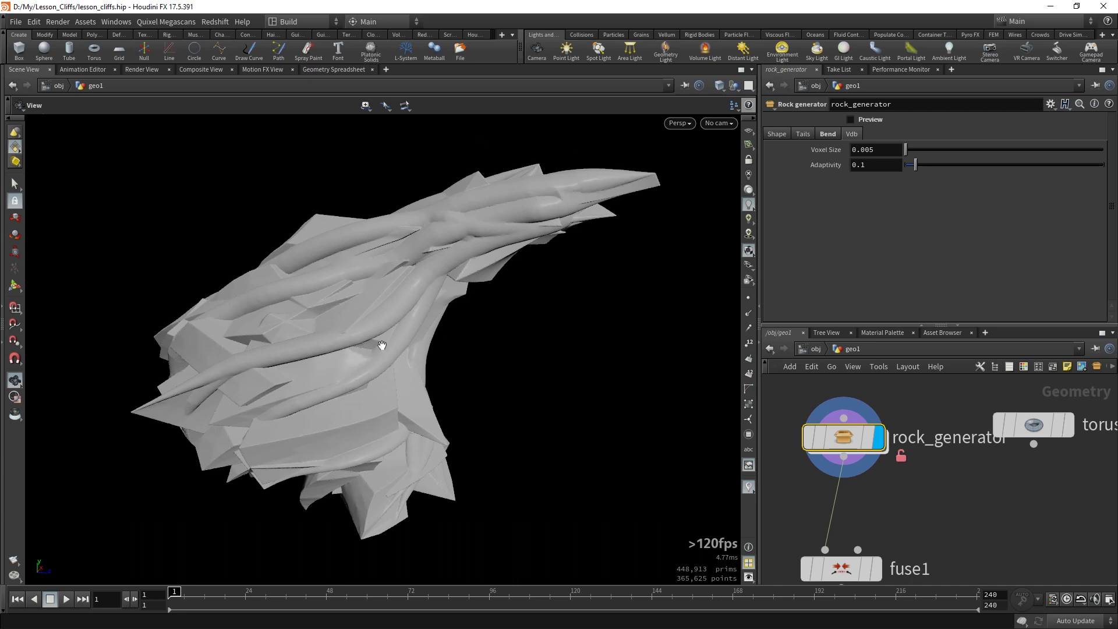
- Open the Type Properties editor for the rock_generator asset
{"action": "middle_click_drag", "start_coordinate": [382, 344], "coordinate": [380, 411]}
{"action": "middle_click_drag", "start_coordinate": [928, 517], "coordinate": [962, 553]}
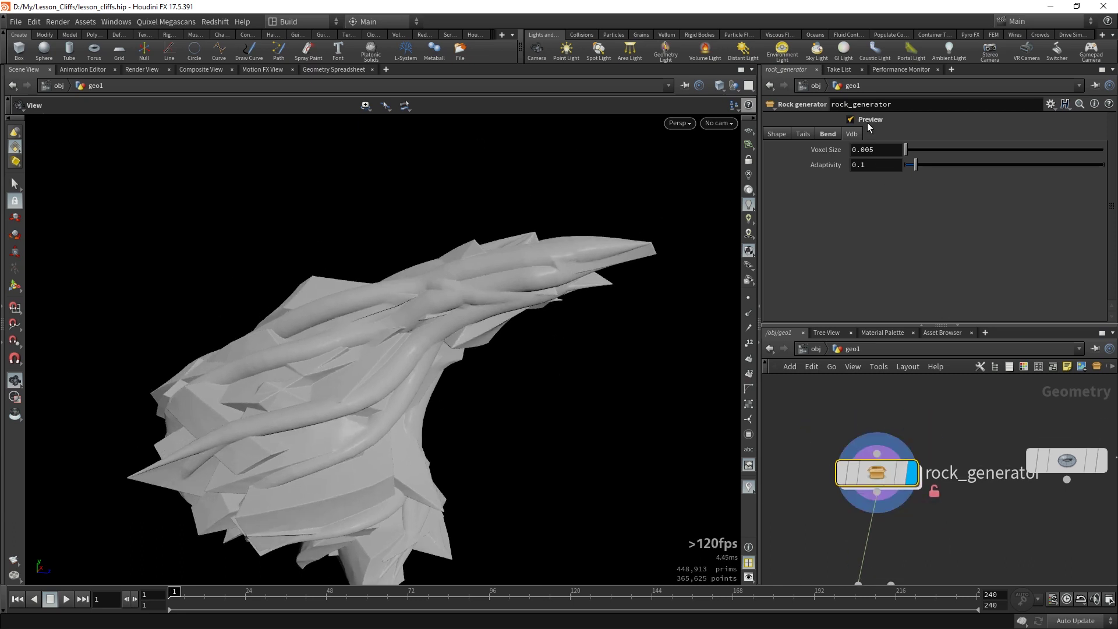
{"action": "key", "text": "Tab"}
{"action": "type", "text": "fuse"}
{"action": "key", "text": "Return"}
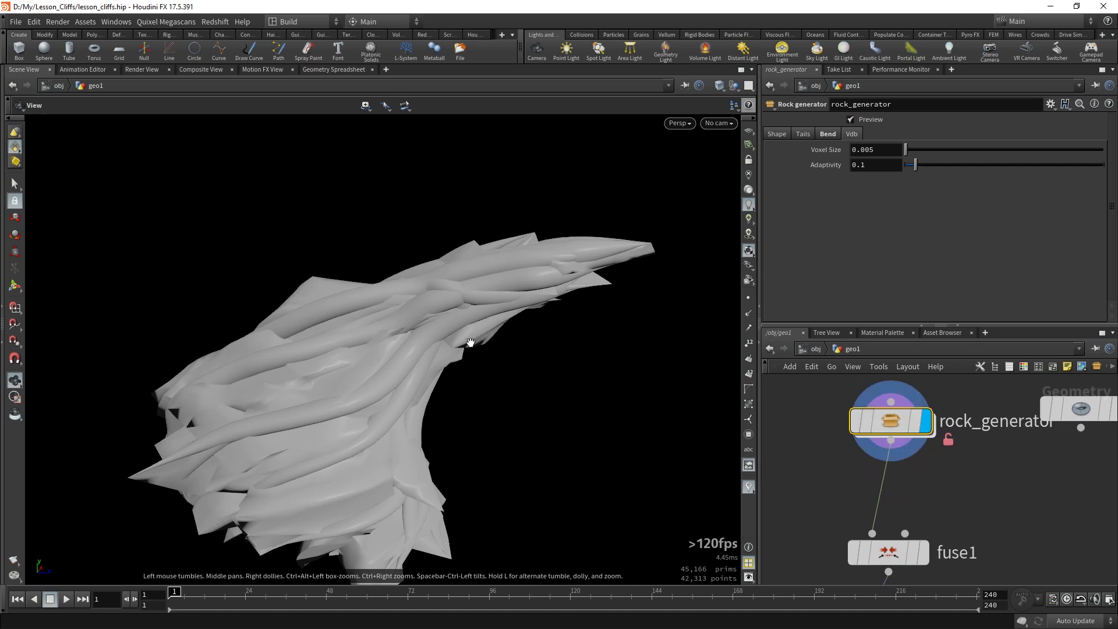
{"action": "right_click", "coordinate": [899, 424]}
{"action": "left_click", "coordinate": [932, 616]}
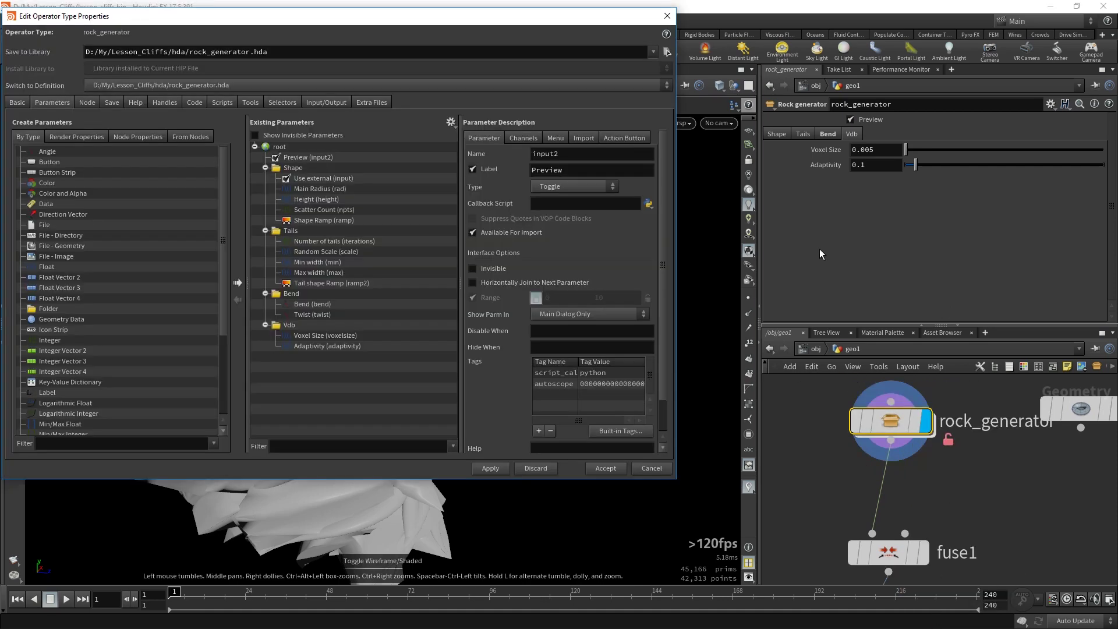
- Drag scatter1's Global Seed into the asset's parameters and apply it
{"action": "double_click", "coordinate": [905, 418]}
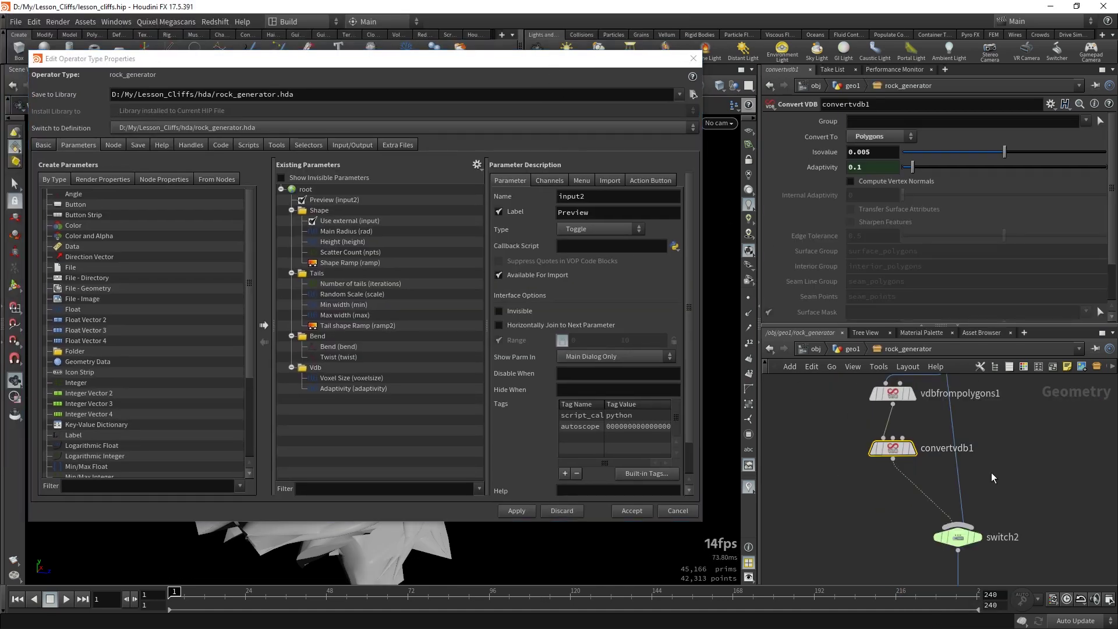
{"action": "scroll", "coordinate": [991, 478], "scroll_direction": "down", "scroll_amount": 5}
{"action": "scroll", "coordinate": [998, 465], "scroll_direction": "down", "scroll_amount": 5}
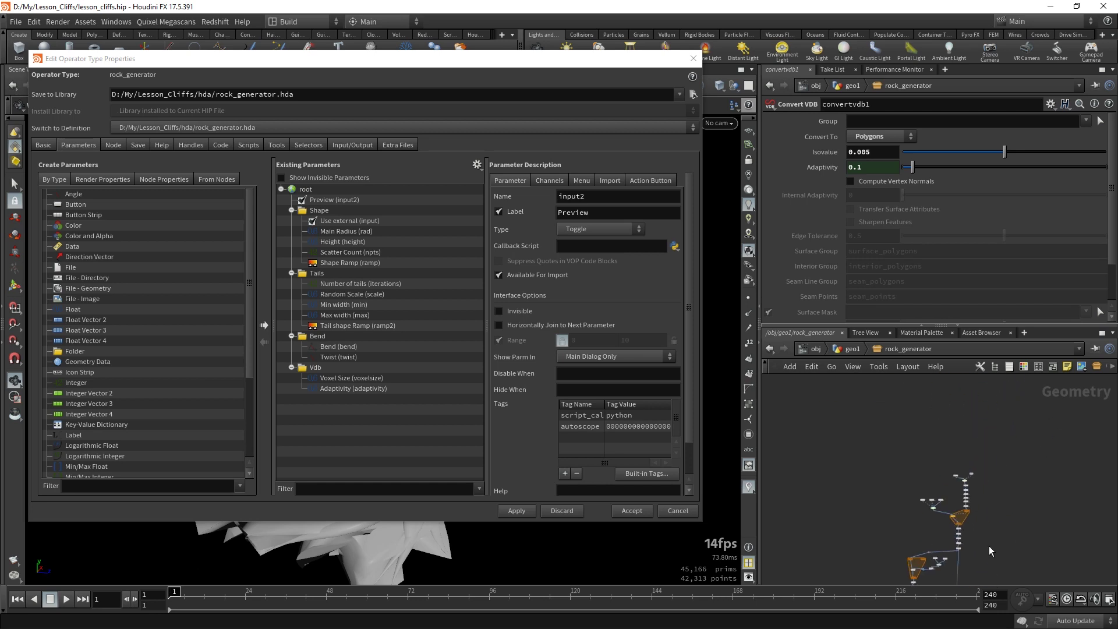
{"action": "scroll", "coordinate": [984, 506], "scroll_direction": "up", "scroll_amount": 3}
{"action": "scroll", "coordinate": [977, 499], "scroll_direction": "up", "scroll_amount": 3}
{"action": "scroll", "coordinate": [990, 465], "scroll_direction": "up", "scroll_amount": 5}
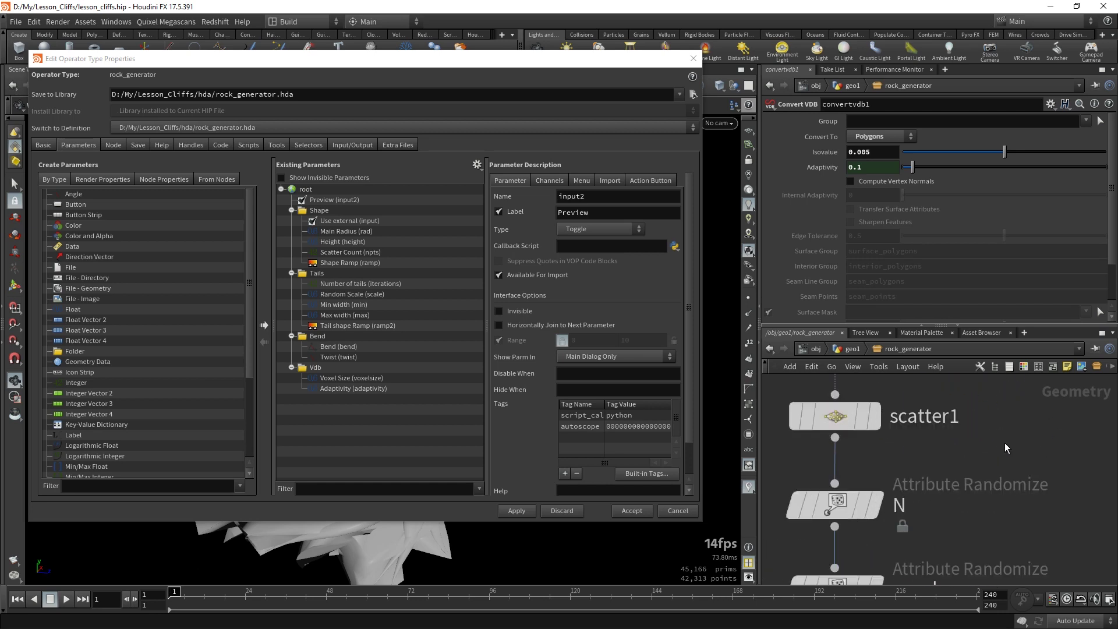
{"action": "left_click", "coordinate": [794, 408]}
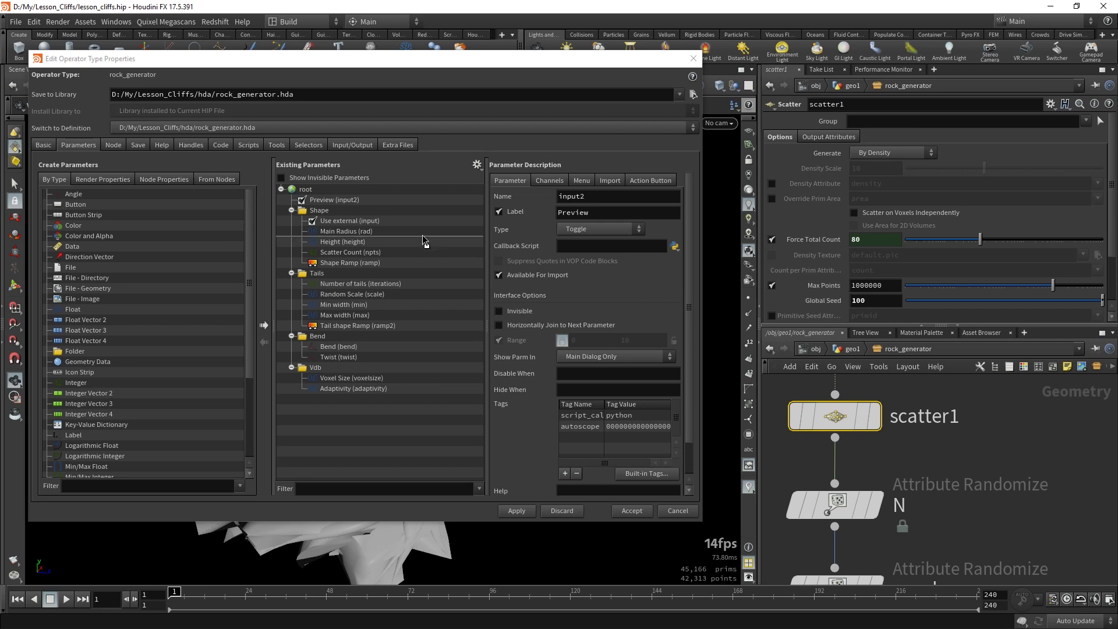
{"action": "left_click_drag", "start_coordinate": [313, 201], "coordinate": [312, 200]}
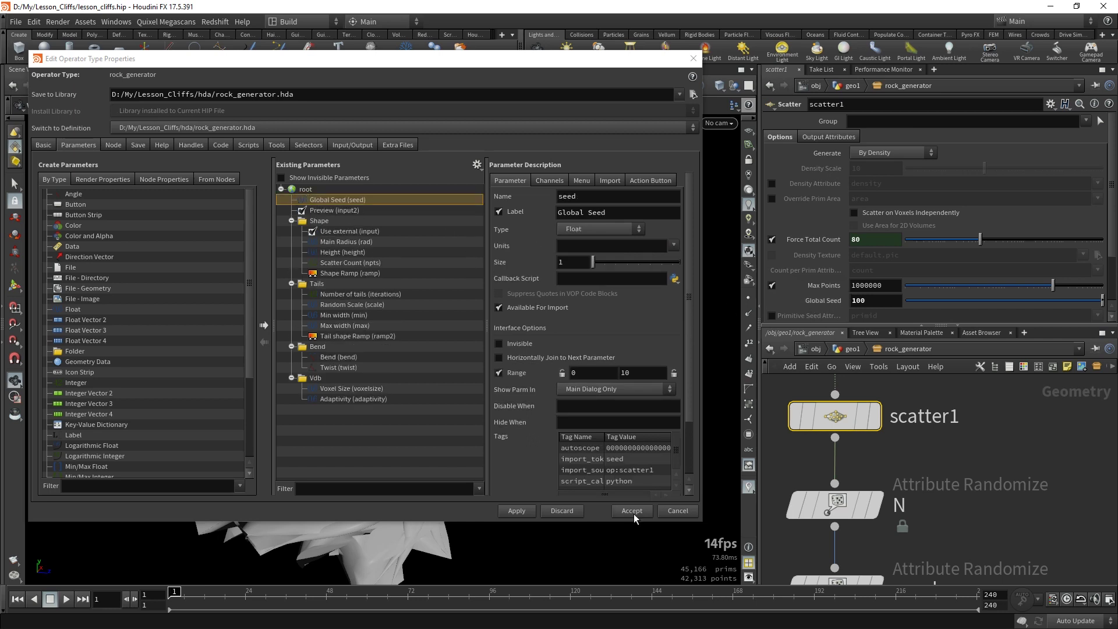
{"action": "left_click", "coordinate": [518, 509]}
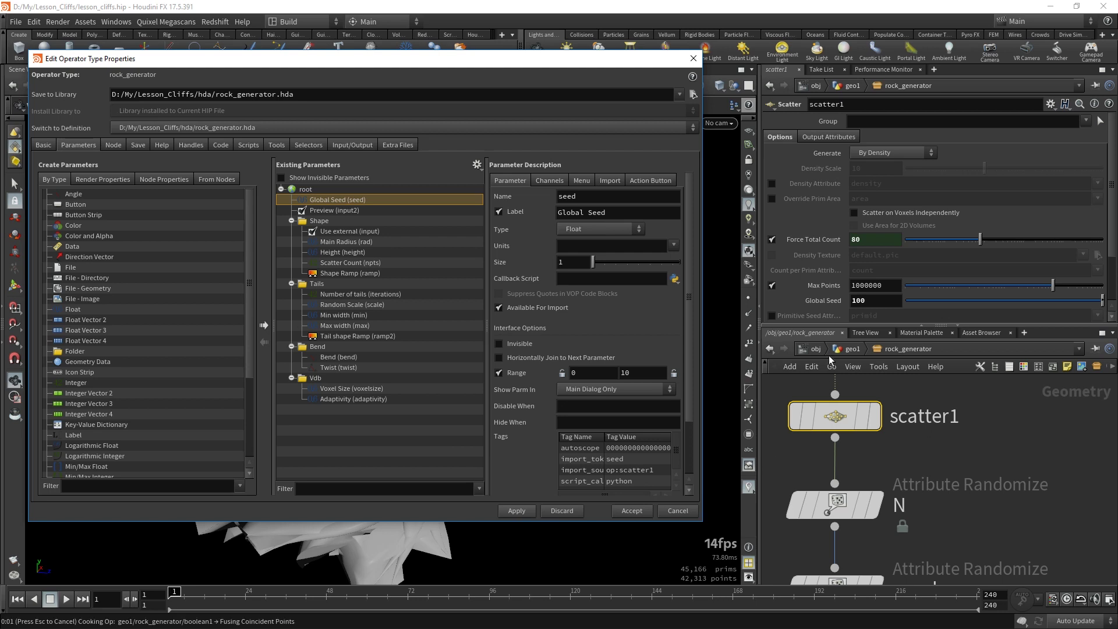
- Copy the asset's new Global Seed parameter at geo1 level, then dive back inside
{"action": "left_click", "coordinate": [852, 348]}
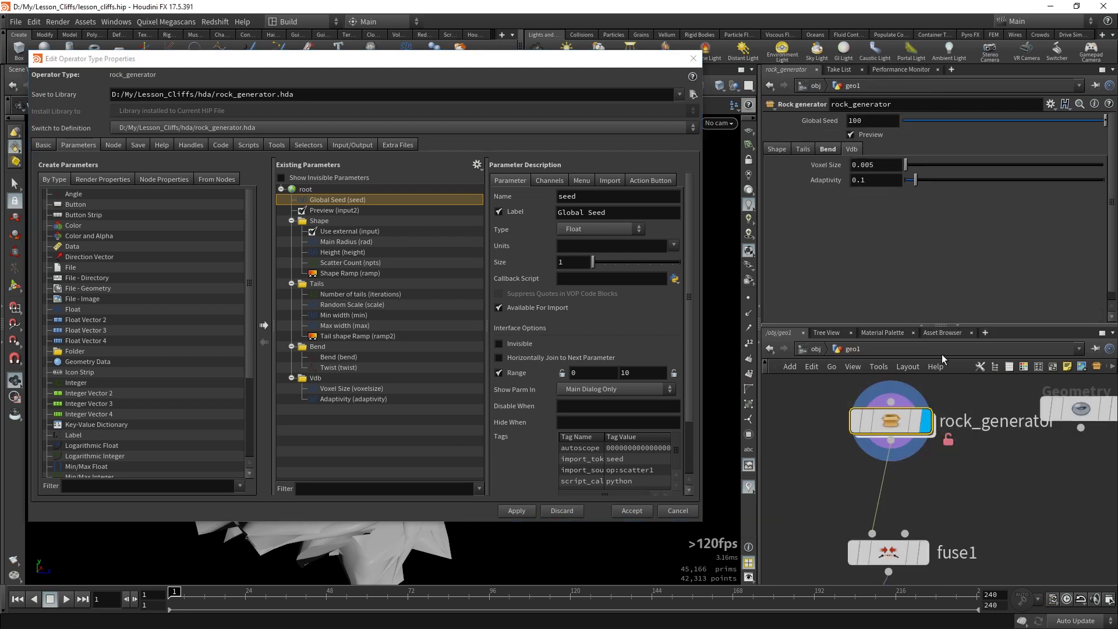
{"action": "right_click", "coordinate": [820, 122]}
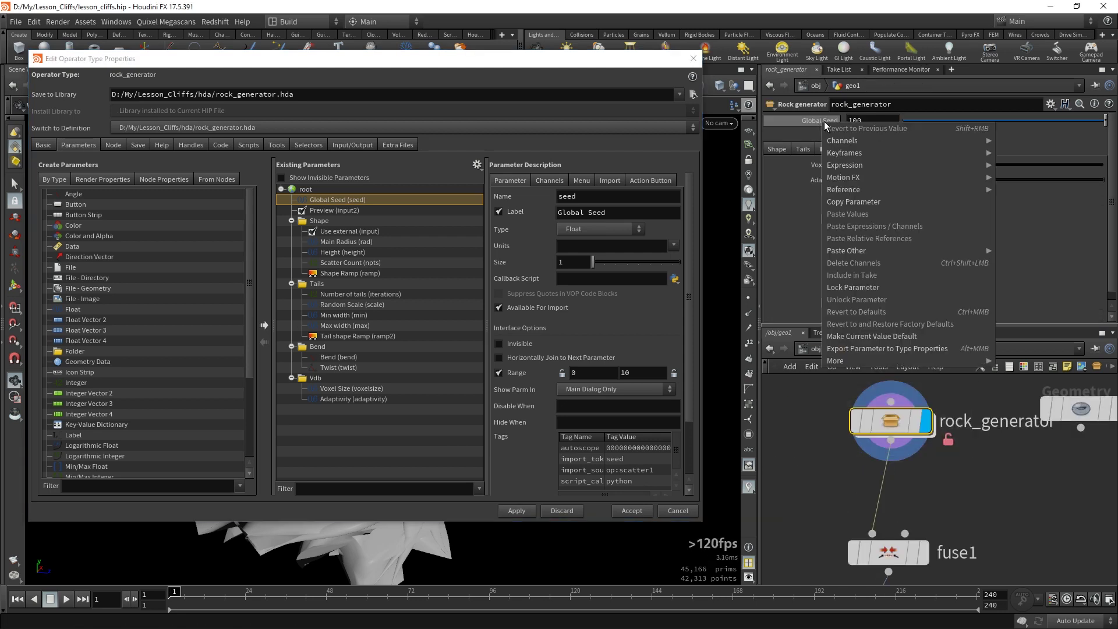
{"action": "left_click", "coordinate": [868, 202]}
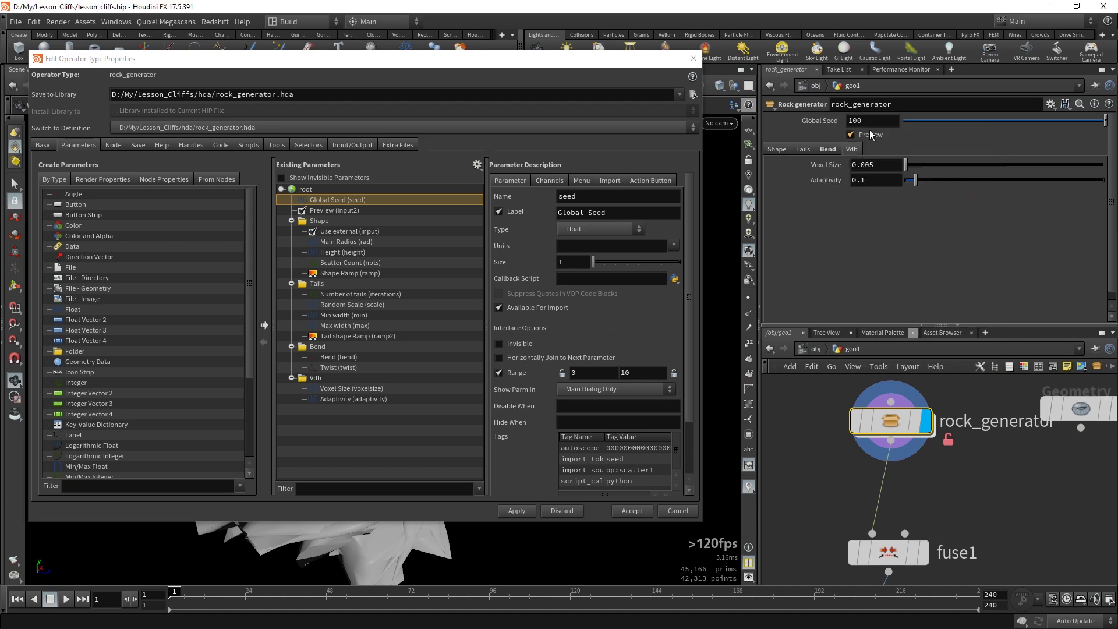
{"action": "double_click", "coordinate": [889, 427]}
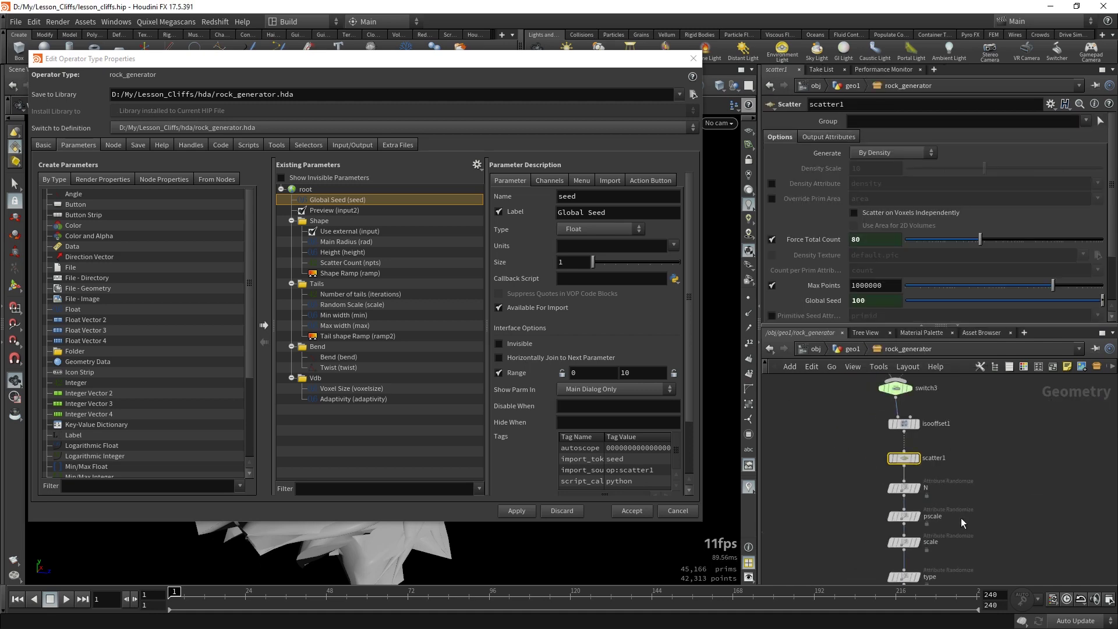
- Accept the type properties and make the N randomize Global Seed add ch("../seed")
{"action": "left_click", "coordinate": [693, 58]}
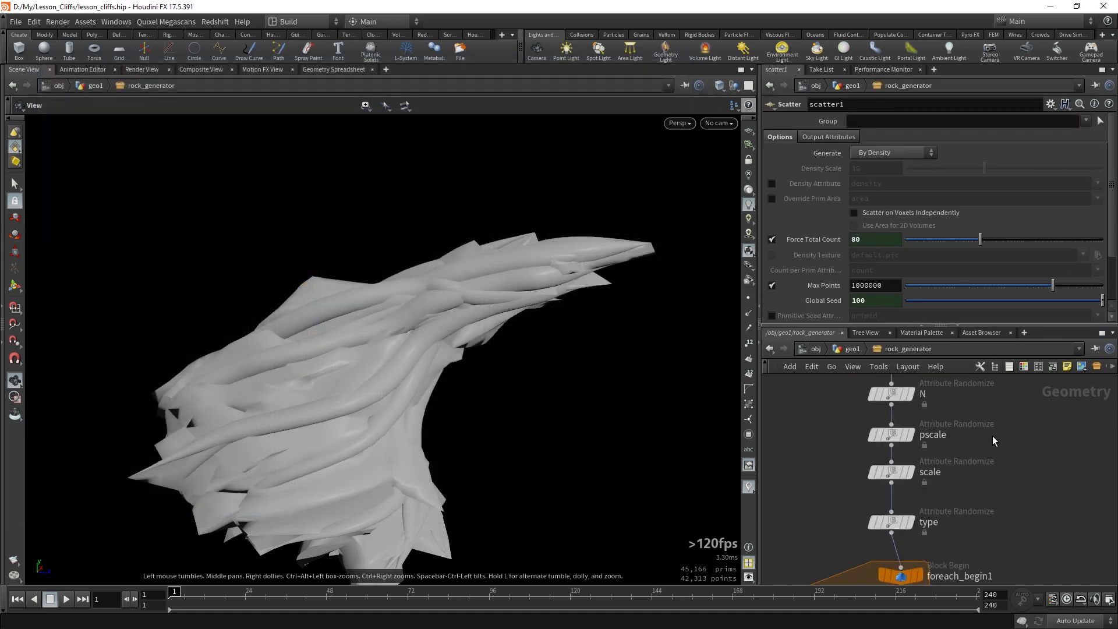
{"action": "scroll", "coordinate": [993, 436], "scroll_direction": "up", "scroll_amount": 2}
{"action": "left_click_drag", "start_coordinate": [829, 391], "coordinate": [909, 505]}
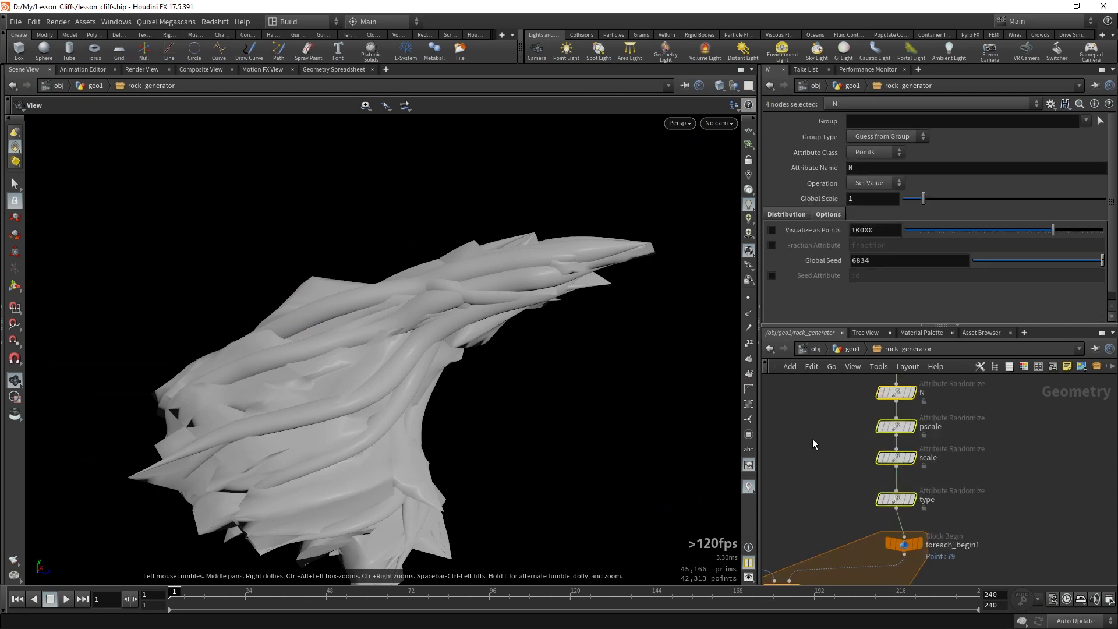
{"action": "scroll", "coordinate": [812, 439], "scroll_direction": "up", "scroll_amount": 2}
{"action": "left_click", "coordinate": [908, 416]}
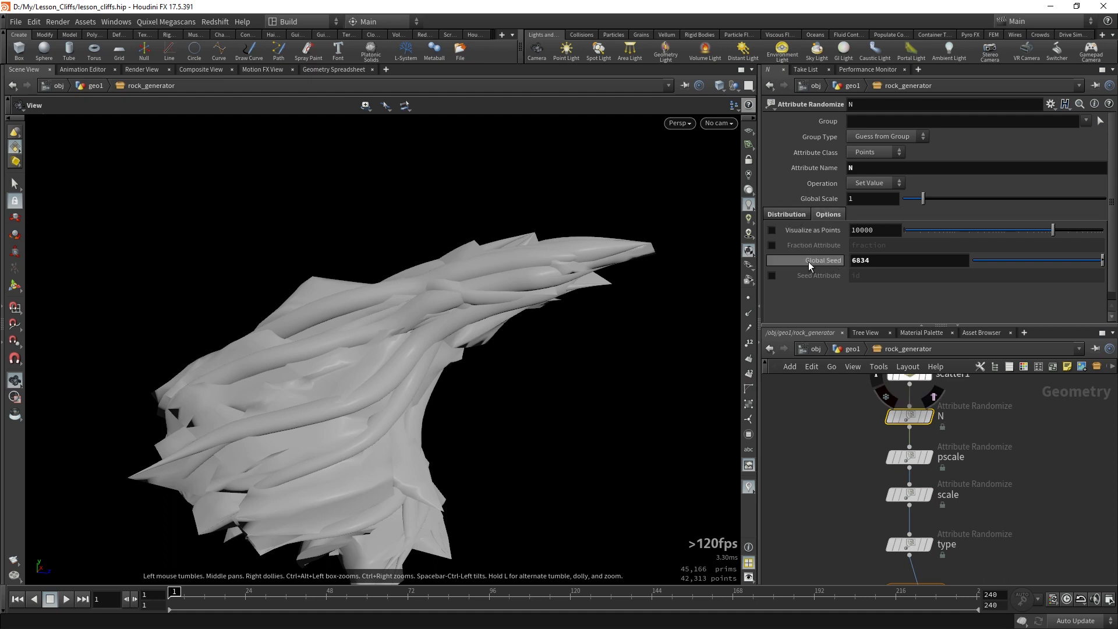
{"action": "left_click", "coordinate": [879, 260]}
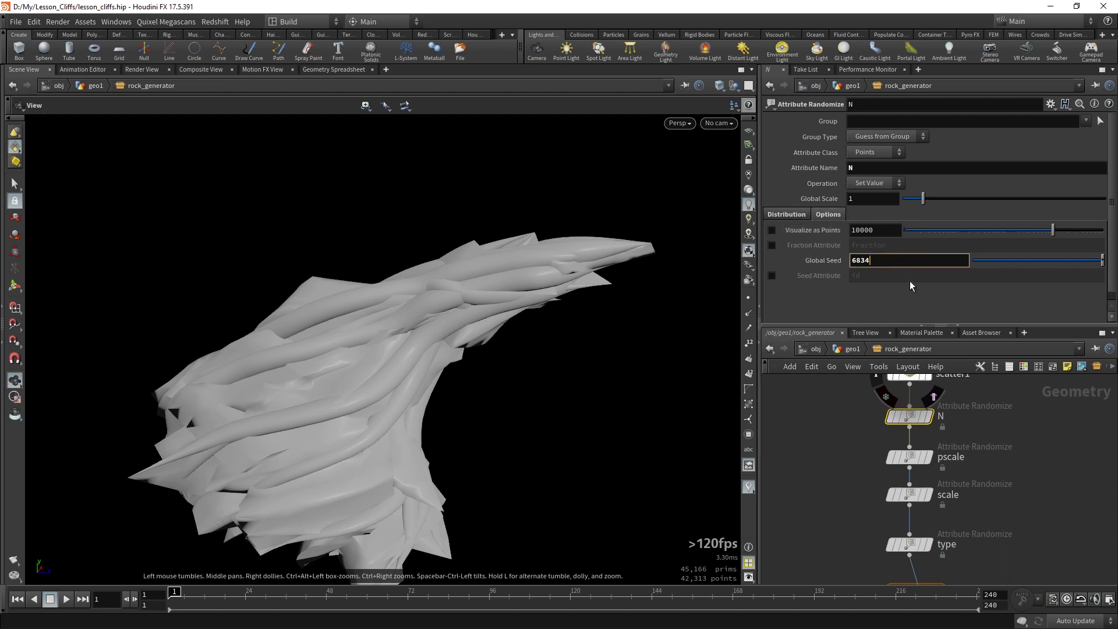
{"action": "type", "text": "+"}
{"action": "right_click", "coordinate": [899, 261]}
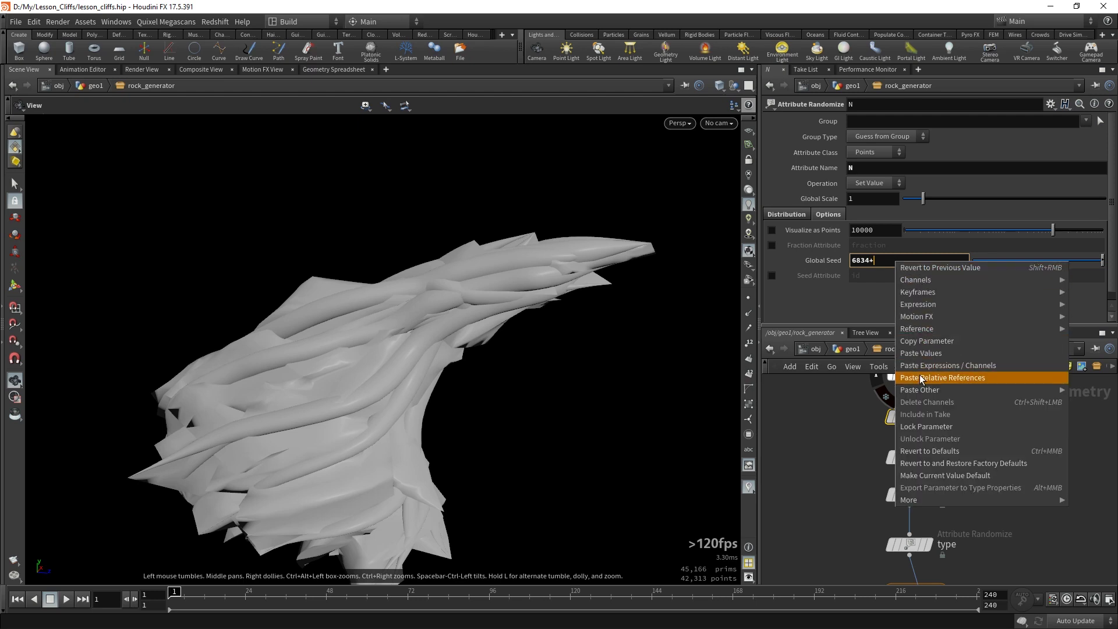
{"action": "left_click", "coordinate": [932, 354]}
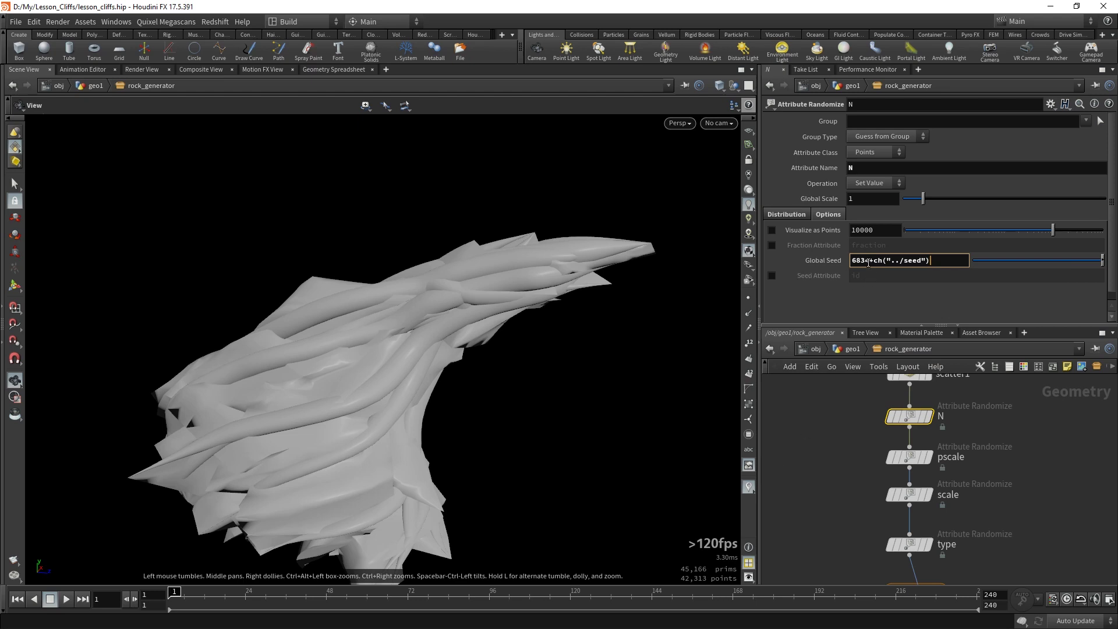
{"action": "left_click_drag", "start_coordinate": [874, 260], "coordinate": [932, 260]}
{"action": "key", "text": "Return"}
- Make the pscale randomize Global Seed 8564 plus the asset's seed reference
{"action": "left_click", "coordinate": [909, 457]}
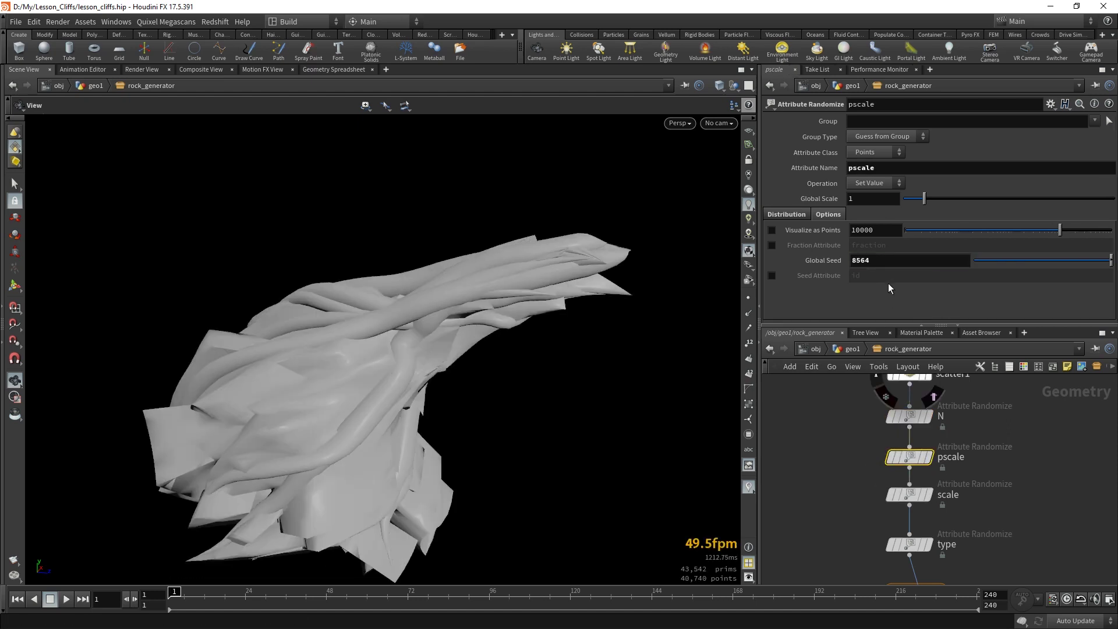
{"action": "left_click", "coordinate": [914, 262]}
{"action": "type", "text": "+ch(\"../seed\")"}
{"action": "right_click", "coordinate": [892, 262]}
{"action": "left_click", "coordinate": [911, 375]}
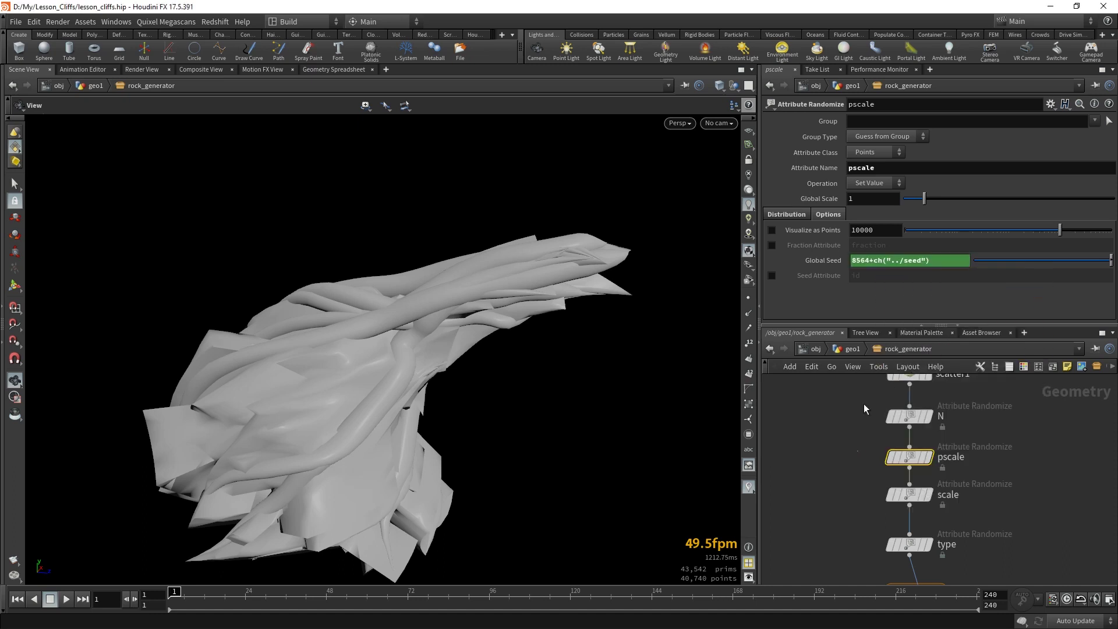
{"action": "left_click", "coordinate": [877, 260]}
{"action": "key", "text": "BackSpace"}
{"action": "key", "text": "BackSpace"}
{"action": "key", "text": "BackSpace"}
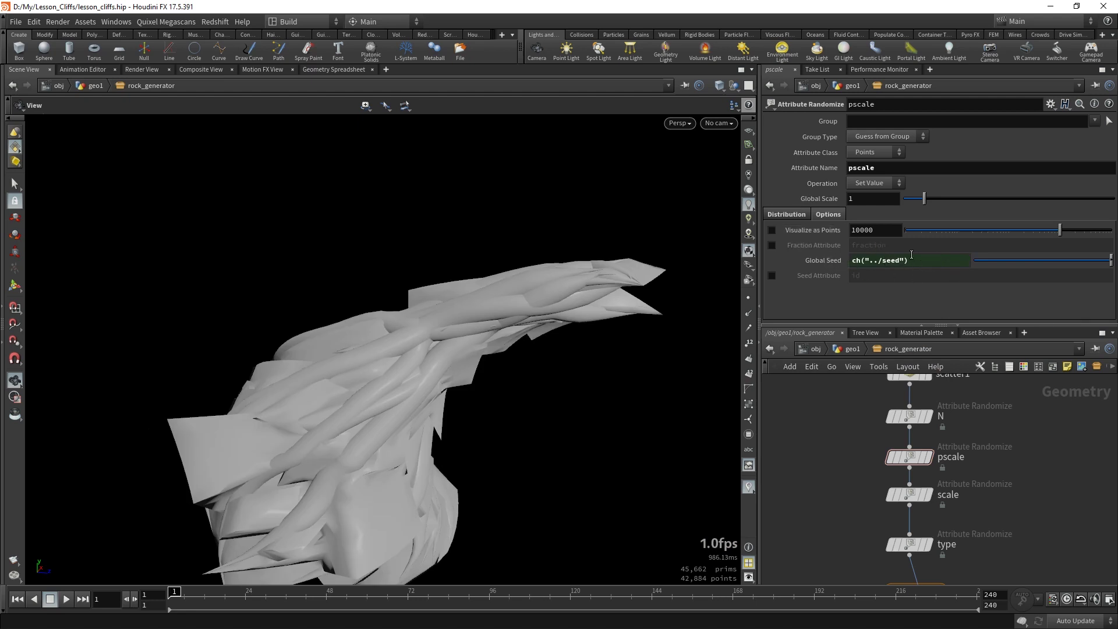
{"action": "key", "text": "ctrl+z"}
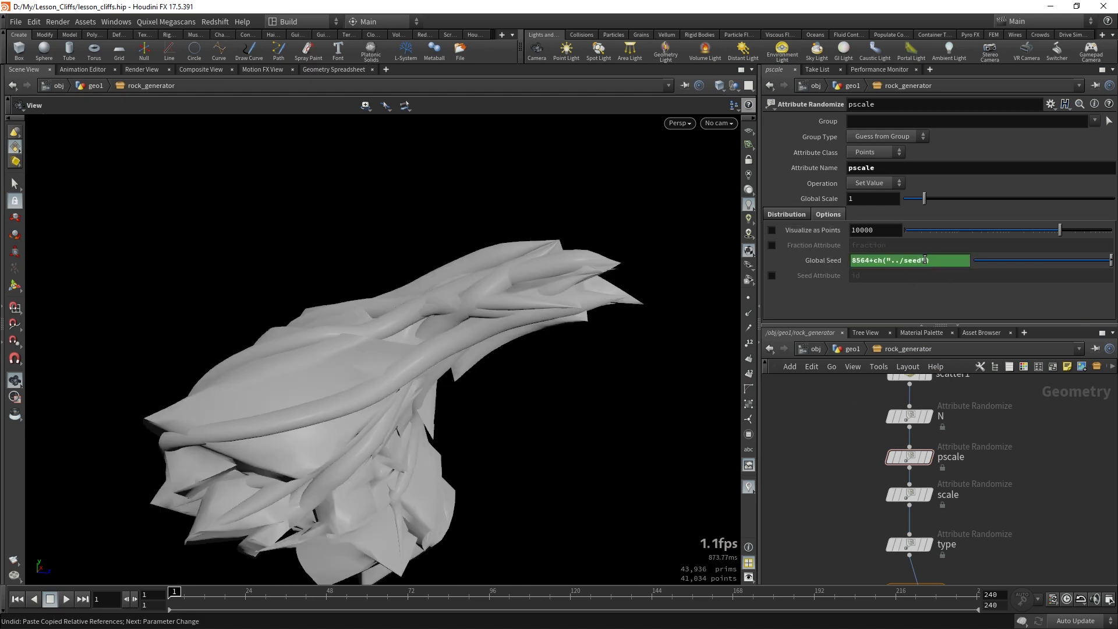
{"action": "left_click", "coordinate": [876, 260]}
- Append the asset seed reference to the scale randomize node's Global Seed
{"action": "left_click", "coordinate": [927, 498]}
{"action": "left_click", "coordinate": [884, 264]}
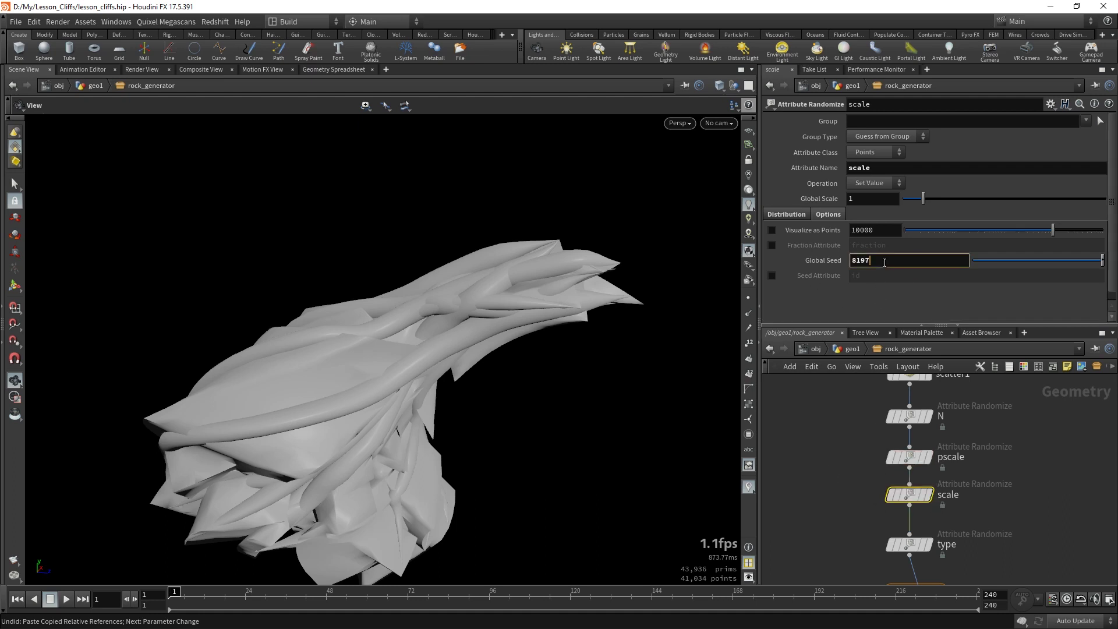
{"action": "type", "text": "+"}
{"action": "right_click", "coordinate": [882, 264]}
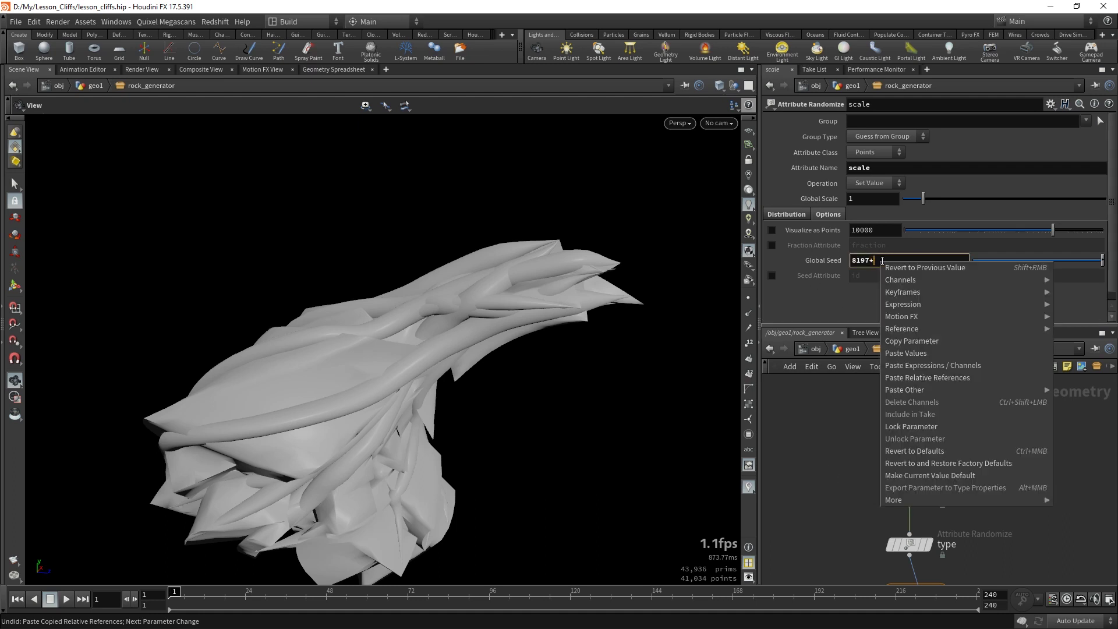
{"action": "left_click", "coordinate": [922, 379]}
- Set the type randomize Global Seed to 8446+ch("../seed")
{"action": "middle_click_drag", "start_coordinate": [836, 523], "coordinate": [849, 444]}
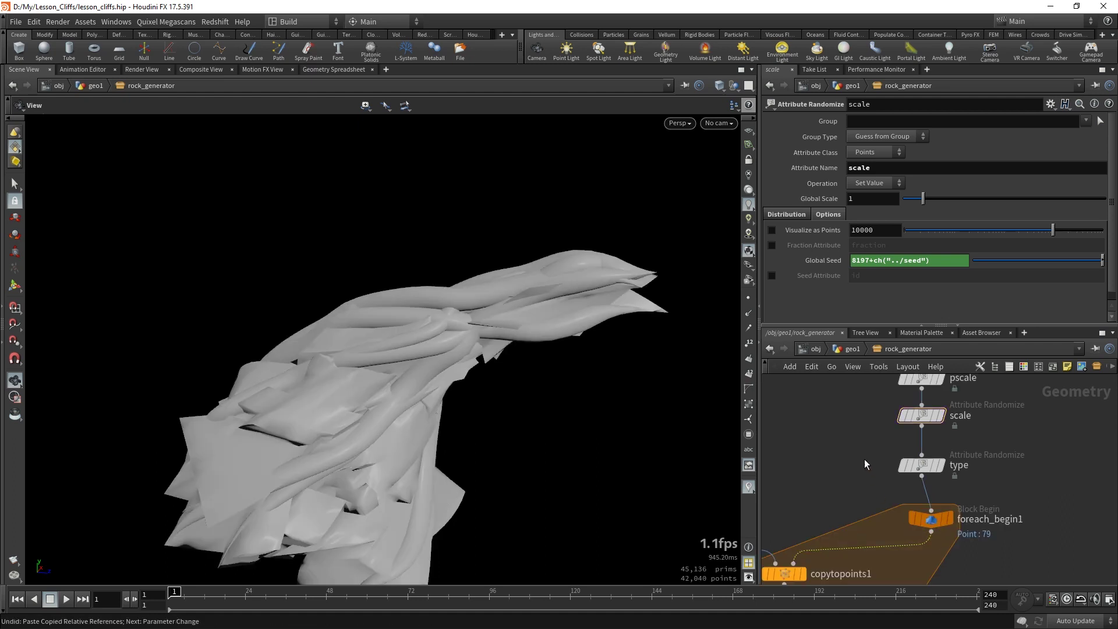
{"action": "left_click", "coordinate": [911, 464]}
{"action": "left_click", "coordinate": [892, 261]}
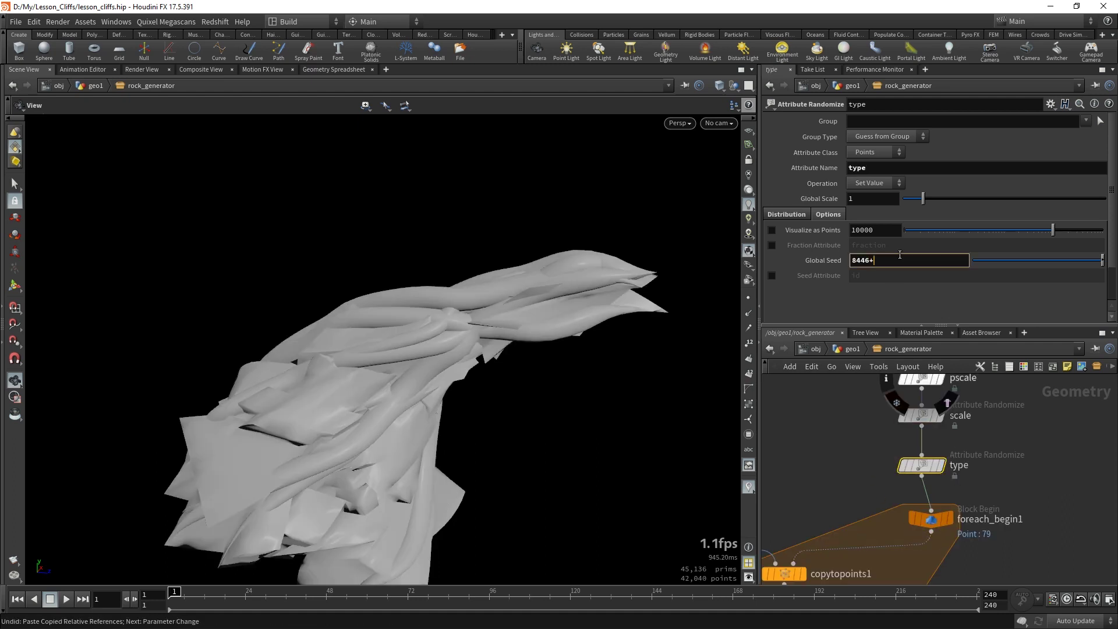
{"action": "right_click", "coordinate": [882, 259]}
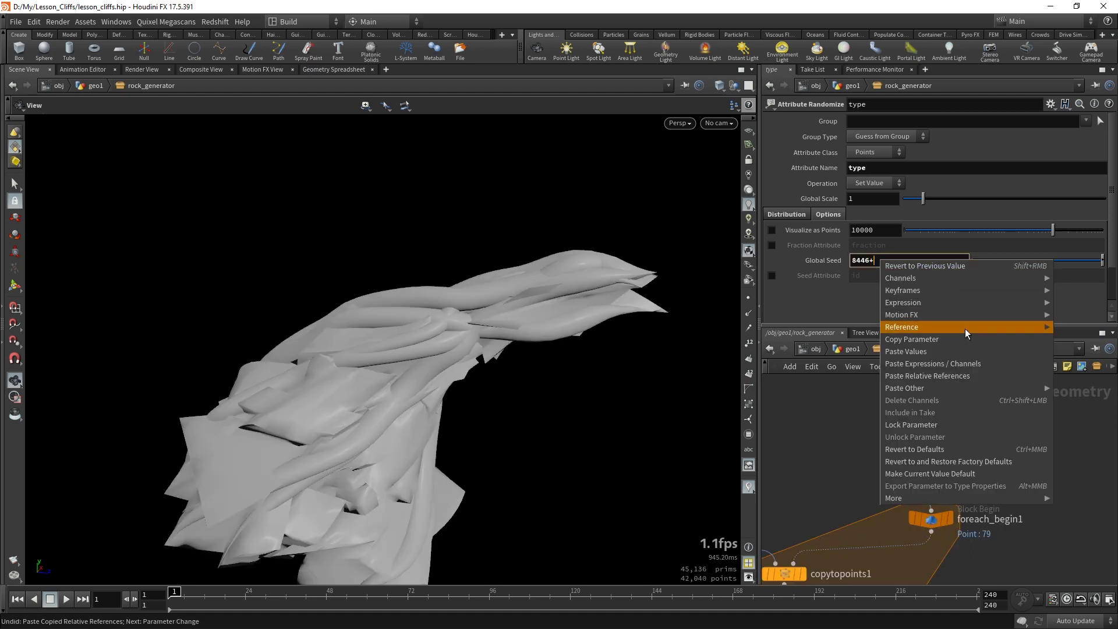
{"action": "left_click", "coordinate": [949, 377]}
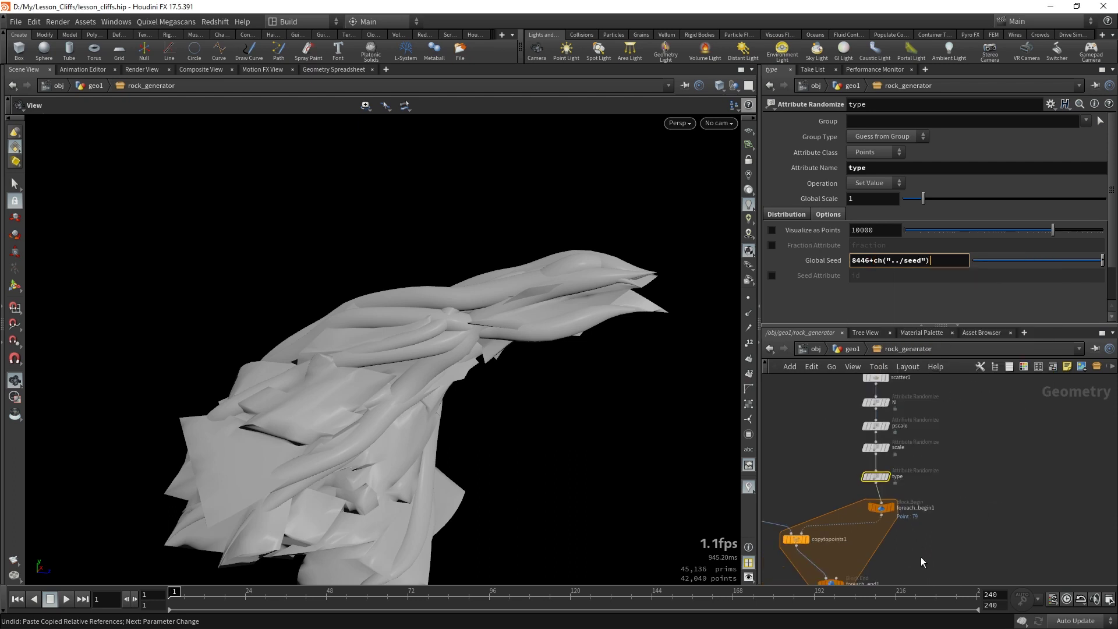
{"action": "key", "text": "Return"}
{"action": "mouse_move", "coordinate": [998, 506]}
{"action": "middle_mouse_down"}
{"action": "mouse_move", "coordinate": [1069, 434]}
{"action": "mouse_move", "coordinate": [950, 547]}
{"action": "mouse_move", "coordinate": [935, 533]}
{"action": "mouse_move", "coordinate": [988, 471]}
{"action": "middle_mouse_up"}
{"action": "scroll", "coordinate": [987, 470], "scroll_direction": "up", "scroll_amount": 3}
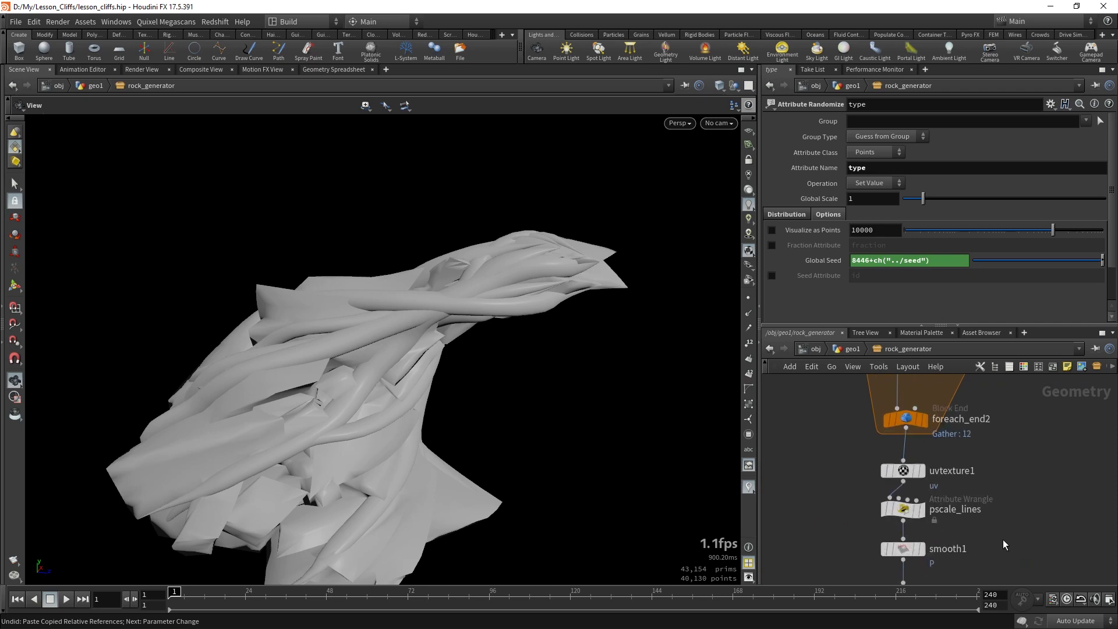
{"action": "mouse_move", "coordinate": [1003, 540]}
{"action": "middle_mouse_down"}
{"action": "mouse_move", "coordinate": [1012, 423]}
{"action": "mouse_move", "coordinate": [1008, 470]}
{"action": "middle_mouse_up"}
- Add +ch("seed") inside the rand() call of the pscale_lines VEX code
{"action": "left_click", "coordinate": [914, 425]}
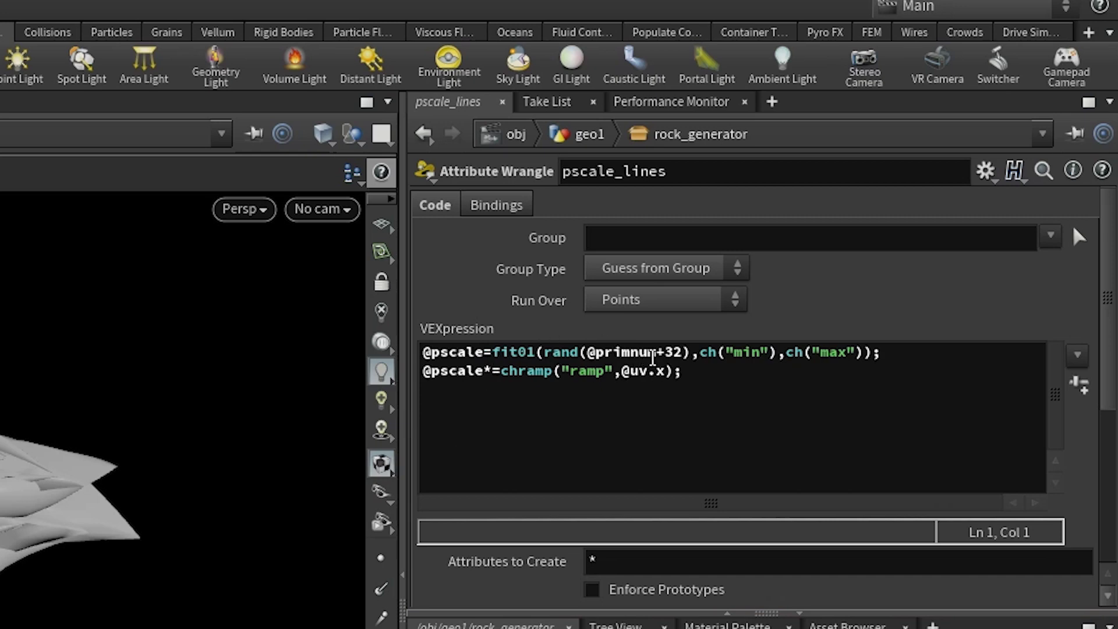
{"action": "left_click", "coordinate": [683, 353]}
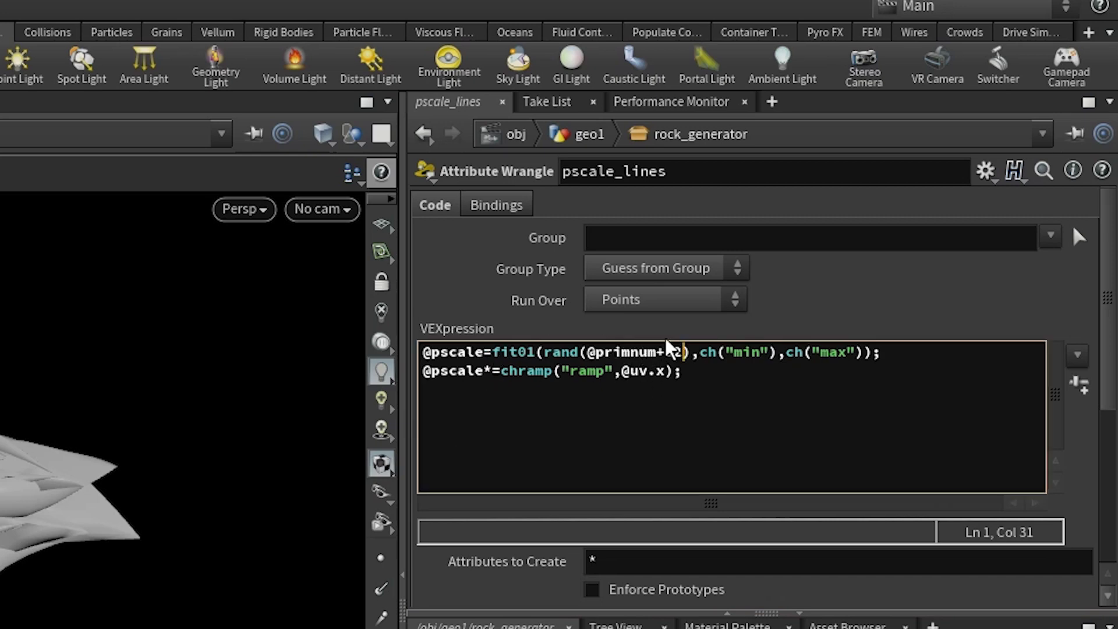
{"action": "type", "text": "+c"}
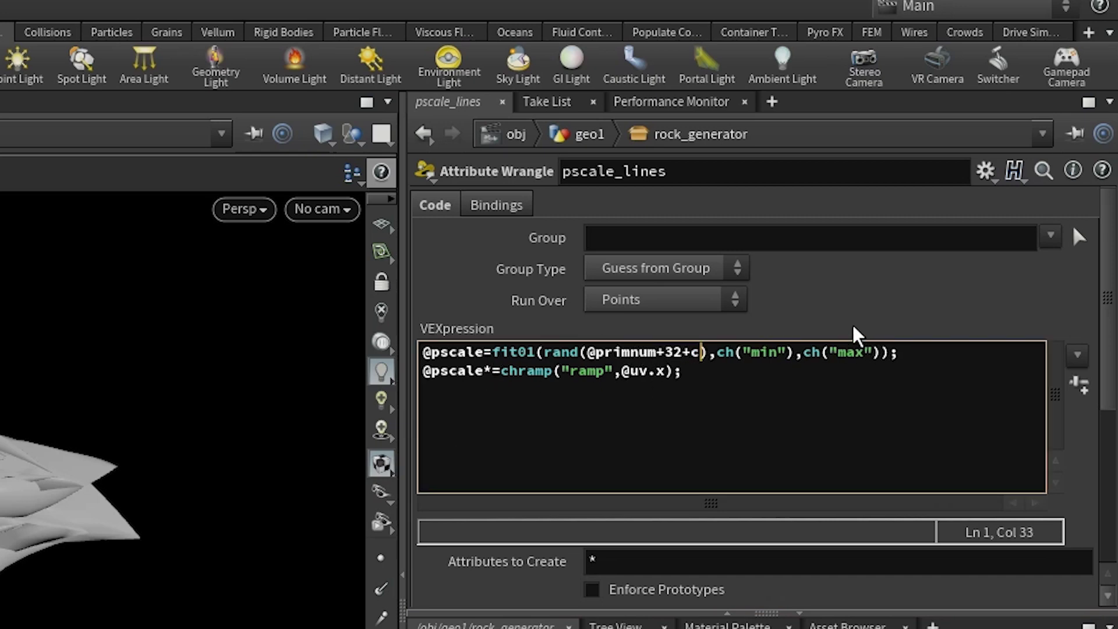
{"action": "type", "text": "h(\"see"}
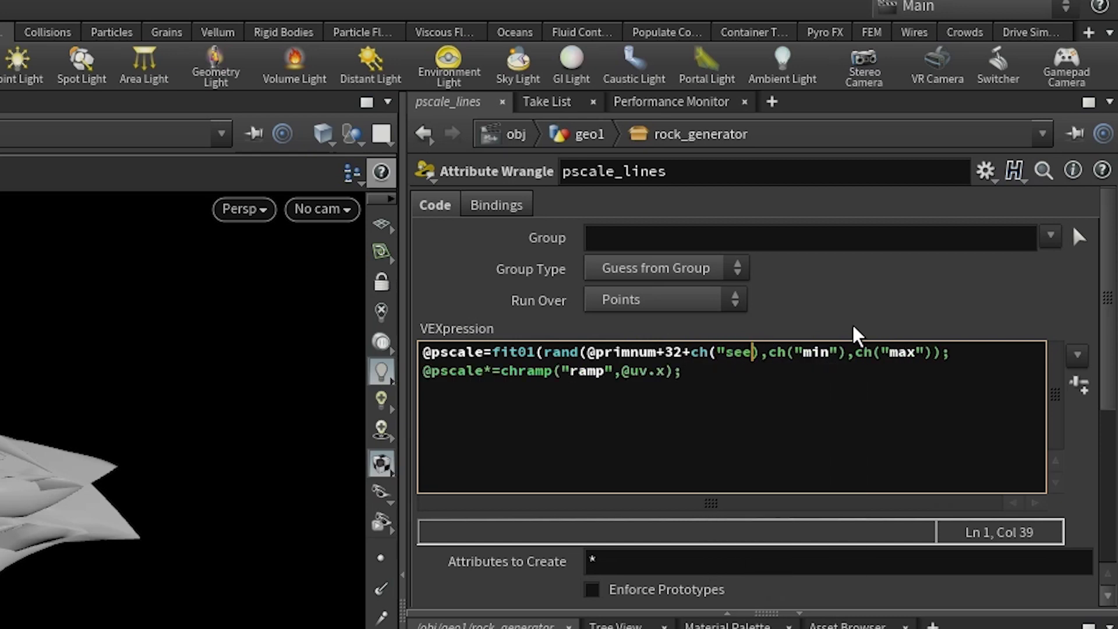
{"action": "type", "text": "d\")"}
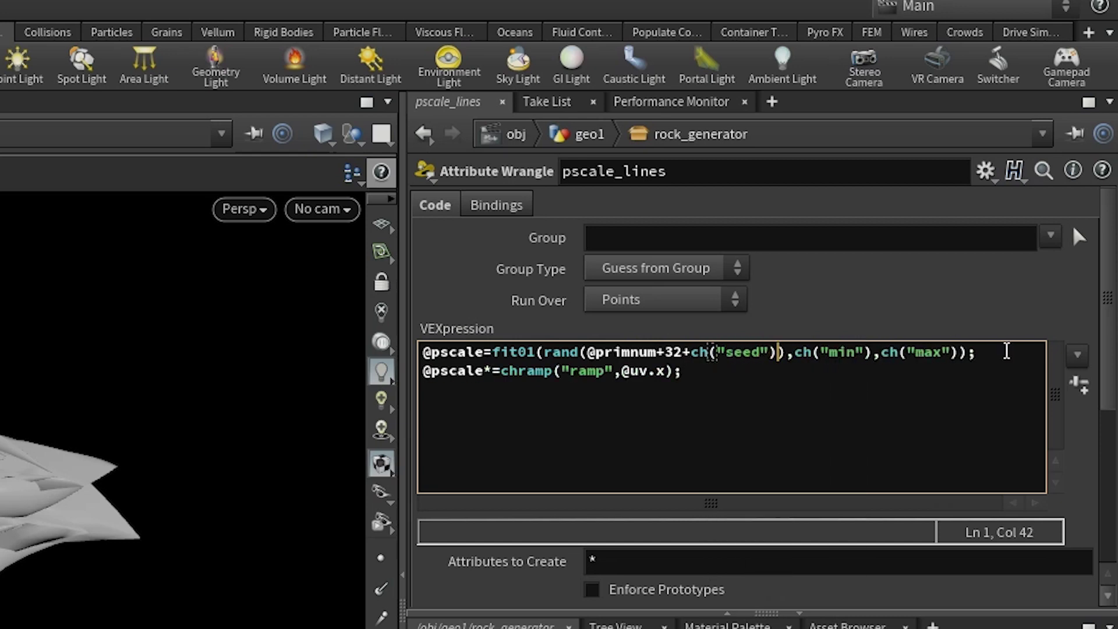
{"action": "left_click", "coordinate": [1080, 385]}
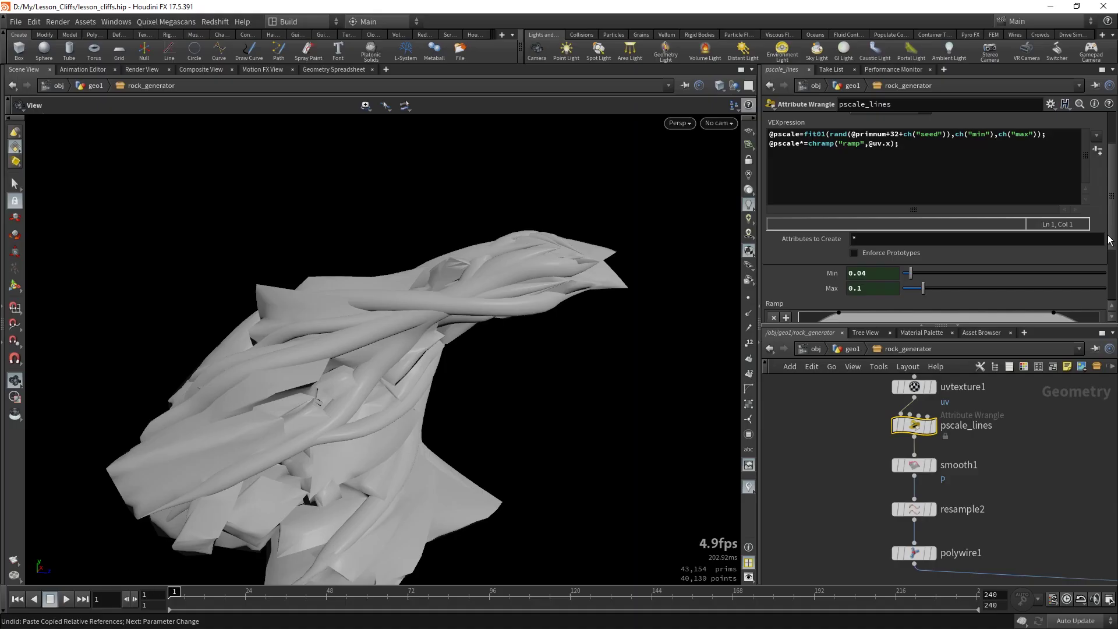
- Set the new Seed parameter to ch("../seed")+879
{"action": "scroll", "coordinate": [880, 303], "scroll_direction": "down", "scroll_amount": 5}
{"action": "left_click", "coordinate": [873, 314]}
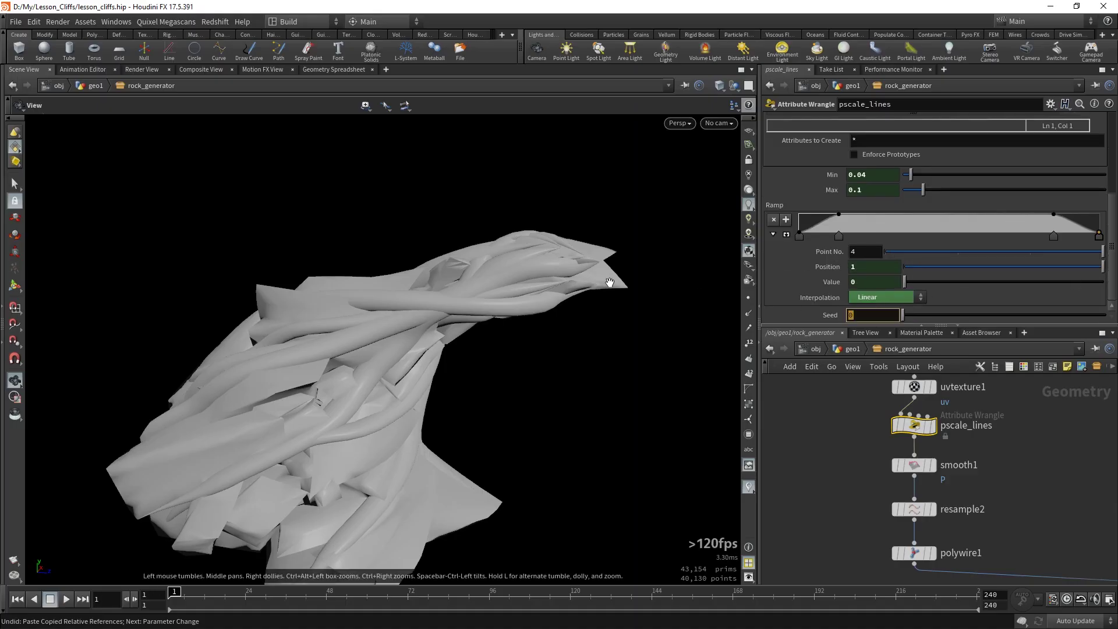
{"action": "right_click", "coordinate": [816, 320]}
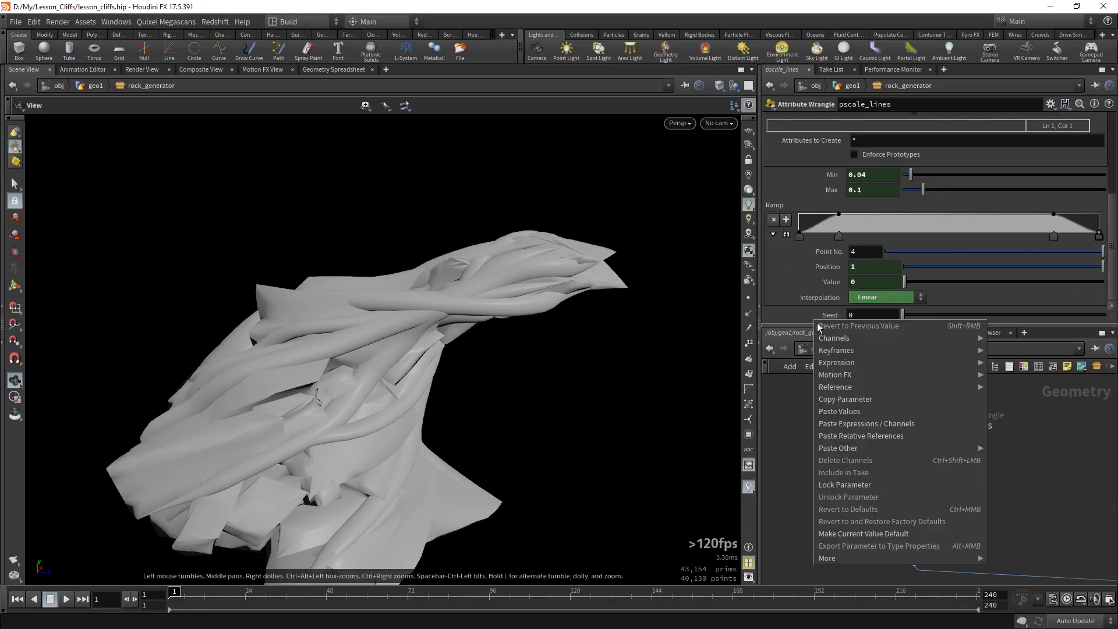
{"action": "left_click", "coordinate": [910, 437]}
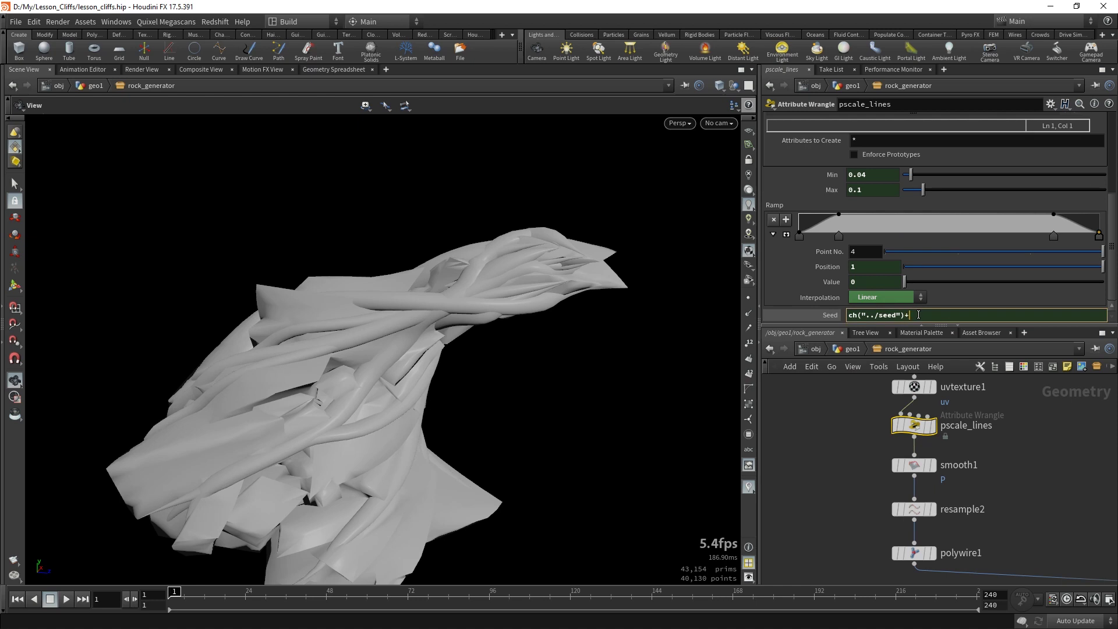
{"action": "type", "text": "0"}
{"action": "key", "text": "Return"}
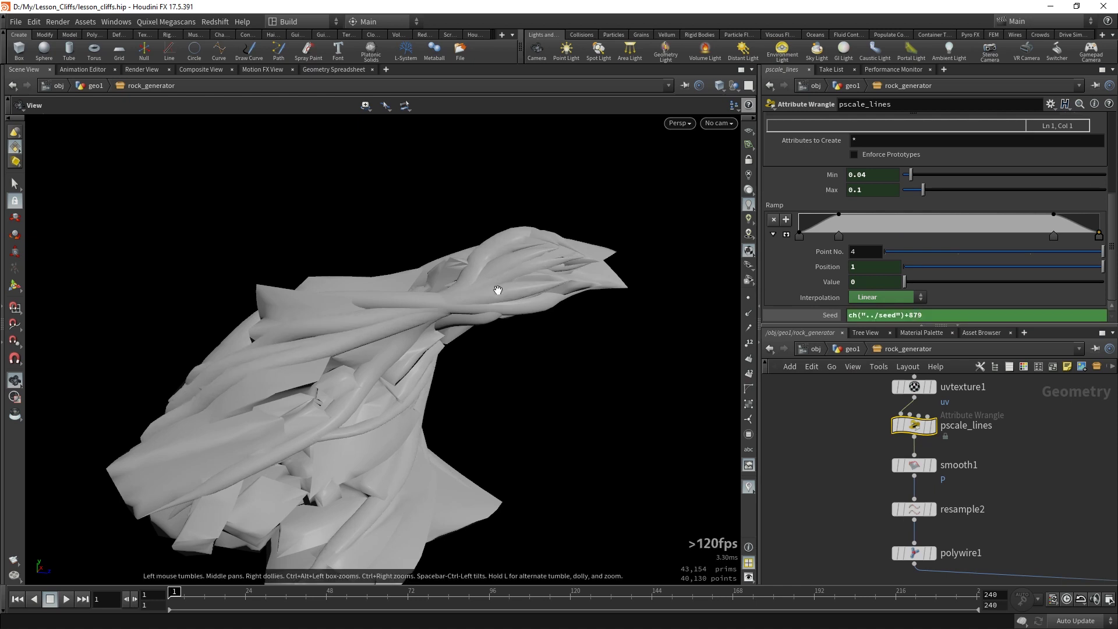
- Return to geo1 and set rock_generator's Global Seed to 4.51
{"action": "left_click", "coordinate": [914, 509]}
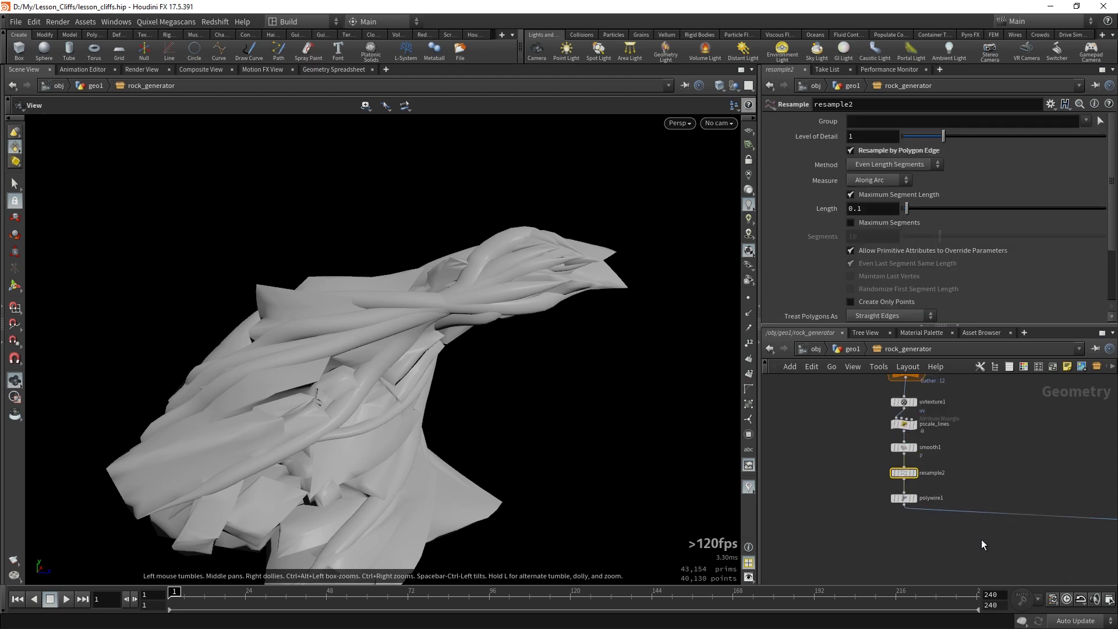
{"action": "middle_click_drag", "start_coordinate": [981, 539], "coordinate": [1028, 483]}
{"action": "key", "text": "u"}
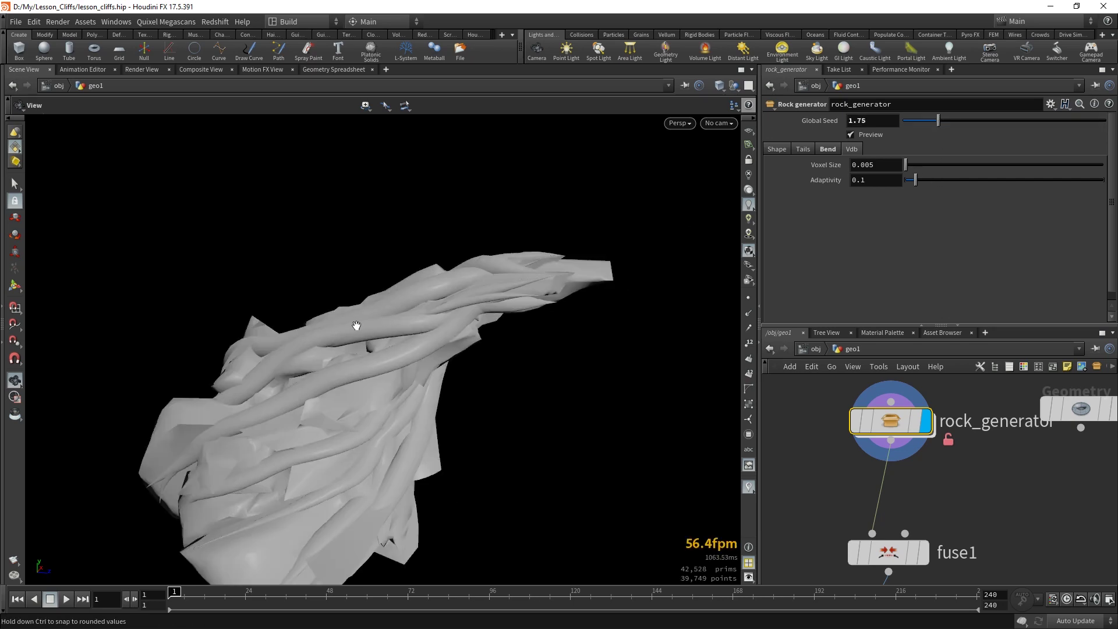
{"action": "mouse_move", "coordinate": [356, 325]}
{"action": "left_mouse_down"}
{"action": "mouse_move", "coordinate": [413, 353]}
{"action": "mouse_move", "coordinate": [373, 353]}
{"action": "left_mouse_up"}
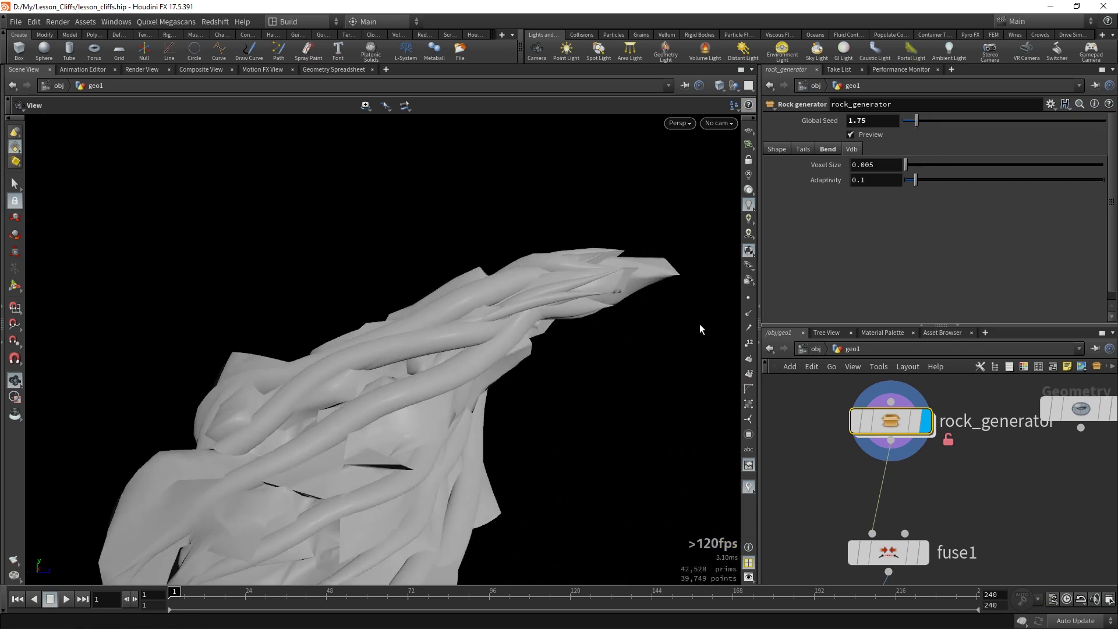
{"action": "middle_click_drag", "start_coordinate": [957, 537], "coordinate": [951, 425]}
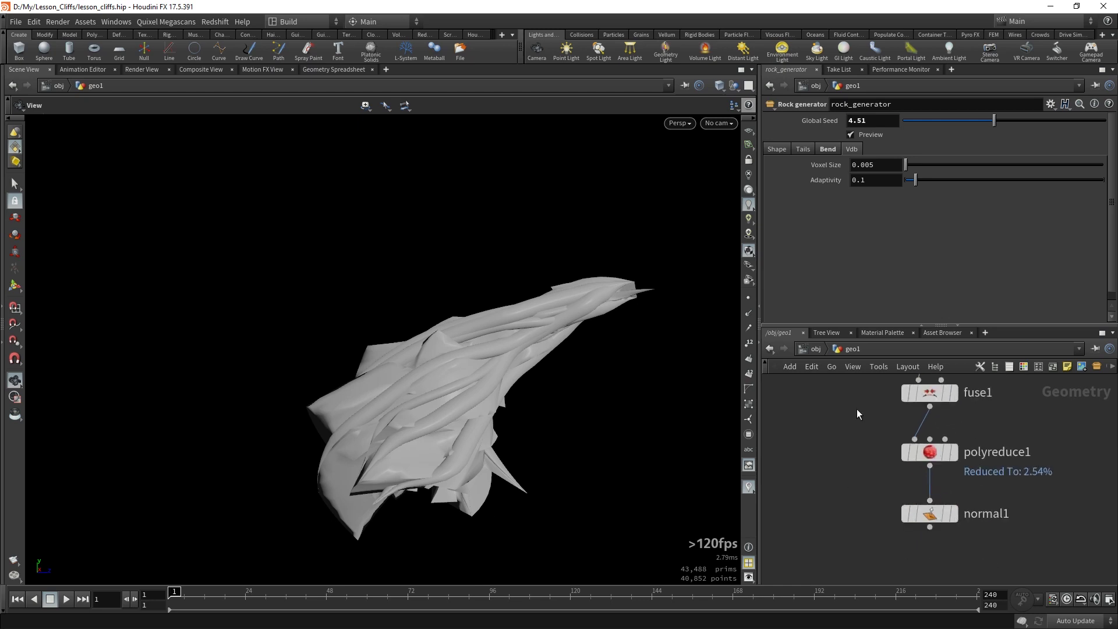
- Turn off rock_generator's Preview to generate the full-resolution rock
{"action": "left_click_drag", "start_coordinate": [885, 378], "coordinate": [968, 543]}
{"action": "scroll", "coordinate": [950, 449], "scroll_direction": "down", "scroll_amount": 2}
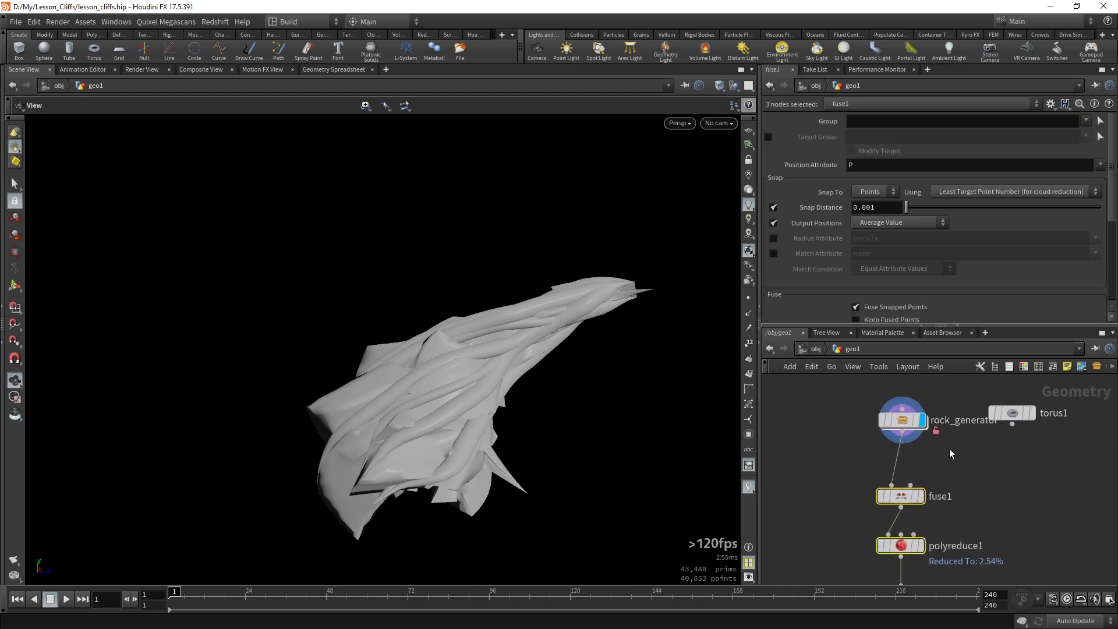
{"action": "left_click", "coordinate": [903, 420]}
{"action": "left_click", "coordinate": [850, 134]}
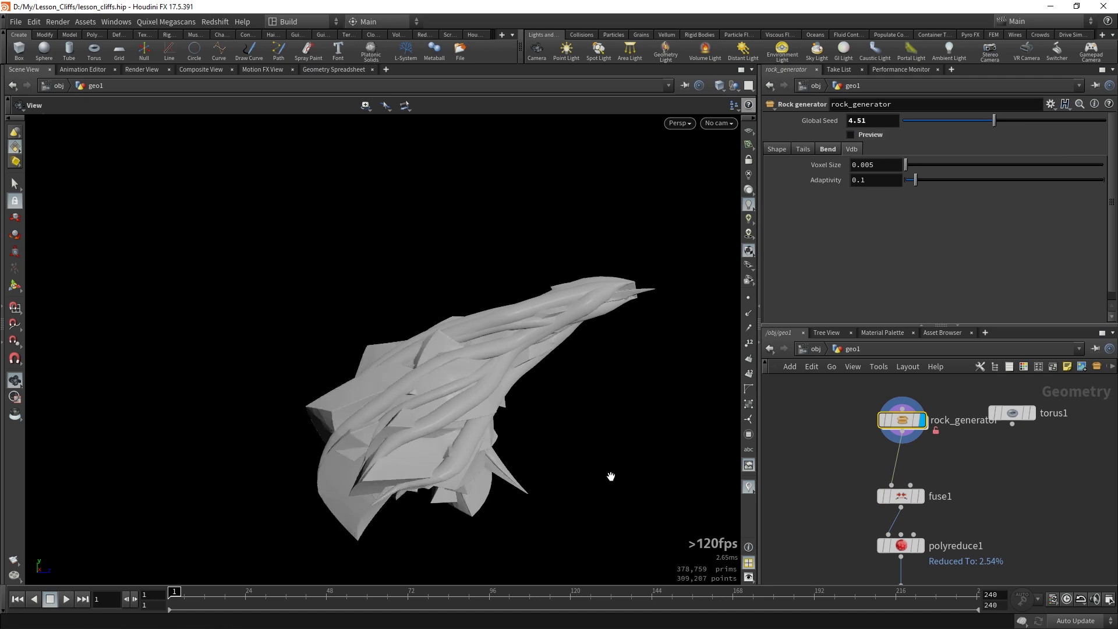
{"action": "middle_click_drag", "start_coordinate": [936, 559], "coordinate": [934, 453]}
{"action": "scroll", "coordinate": [935, 453], "scroll_direction": "up", "scroll_amount": 1}
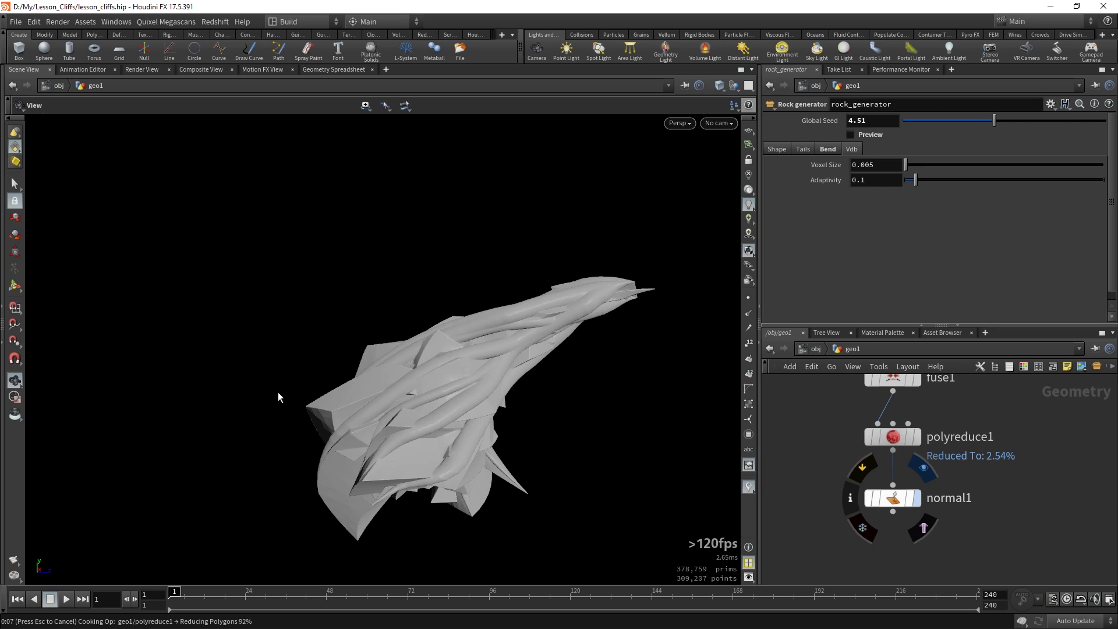
- Show the rock in wireframe, select fuse1, polyreduce1 and normal1, and save the scene
{"action": "key", "text": "w"}
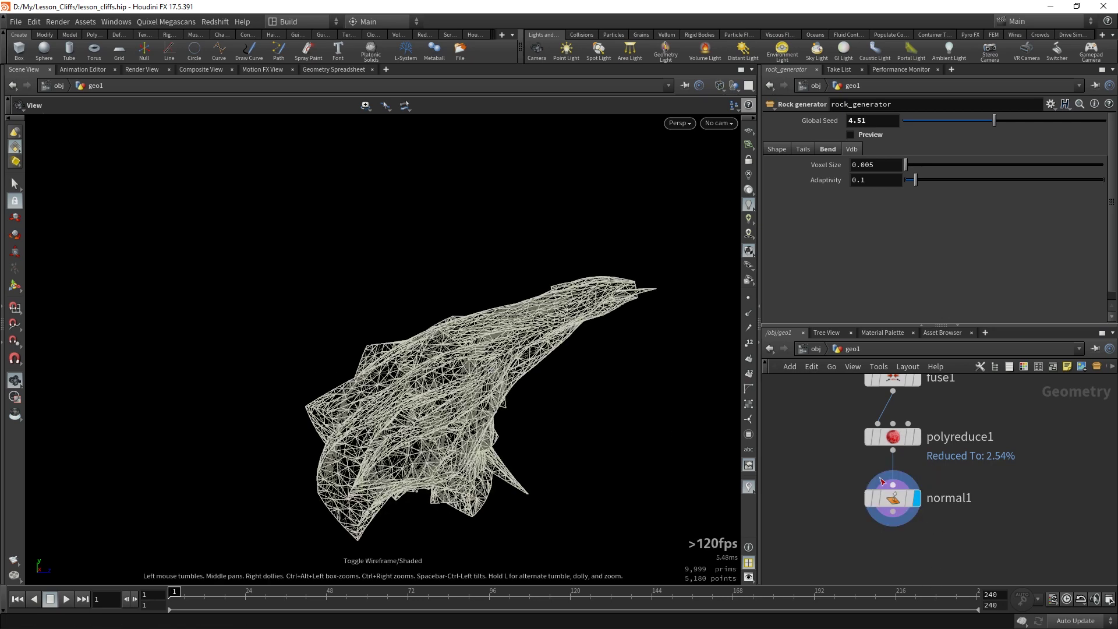
{"action": "scroll", "coordinate": [882, 481], "scroll_direction": "down", "scroll_amount": 3}
{"action": "mouse_move", "coordinate": [850, 545]}
{"action": "left_mouse_down"}
{"action": "mouse_move", "coordinate": [901, 436]}
{"action": "mouse_move", "coordinate": [854, 414]}
{"action": "left_mouse_up"}
{"action": "key", "text": "ctrl+s"}
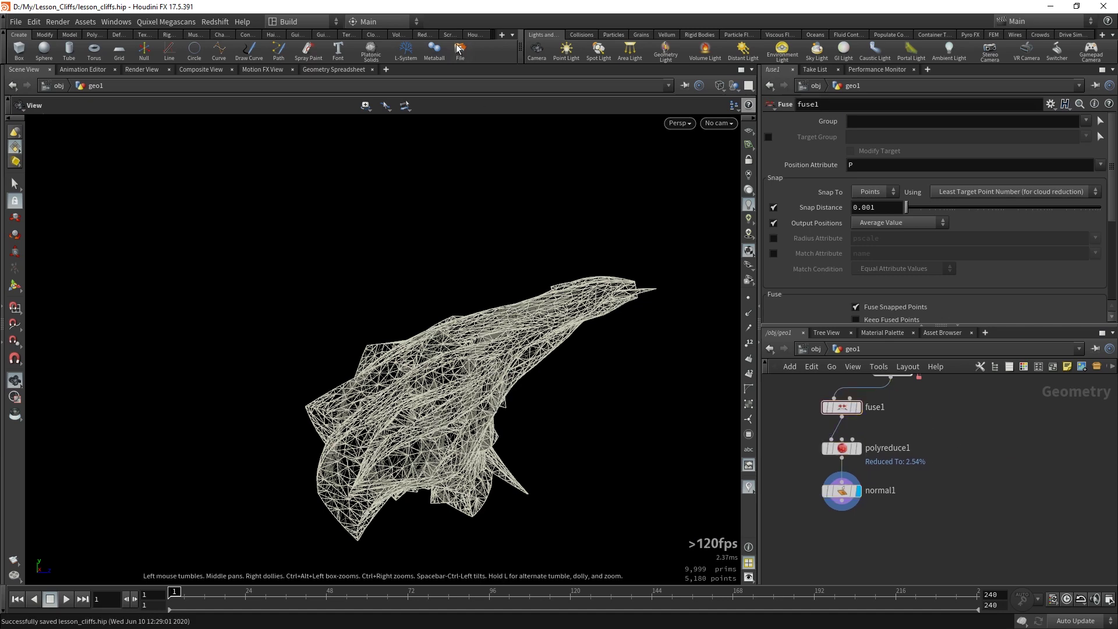
- Add a GameDev Auto UV node beside normal1, then delete it again
{"action": "key", "text": "Tab"}
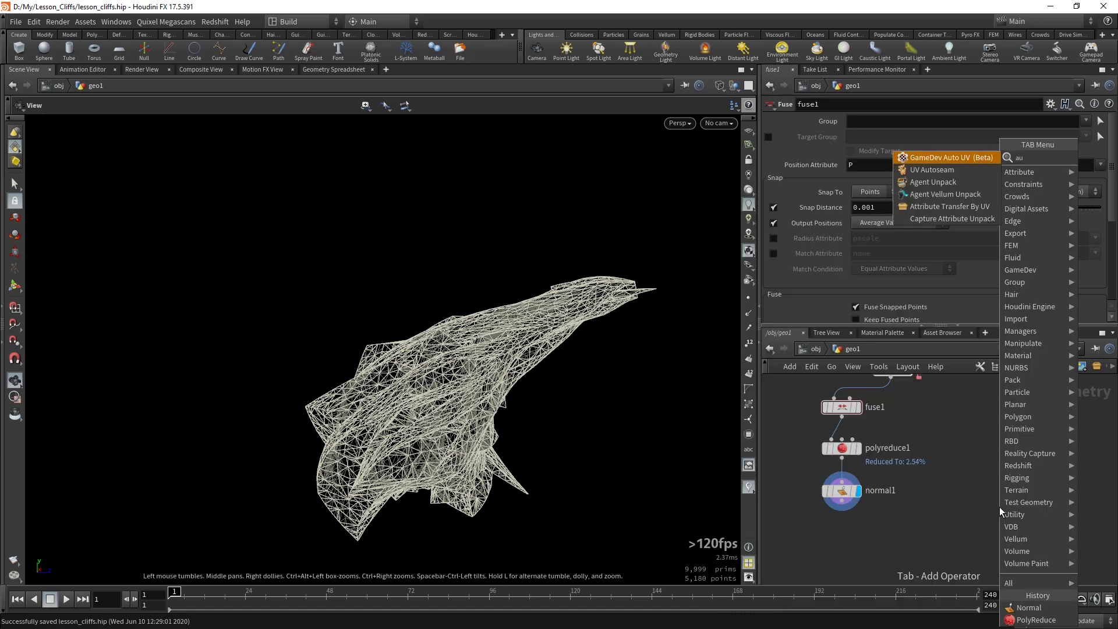
{"action": "type", "text": "attribnoise"}
{"action": "key", "text": "Return"}
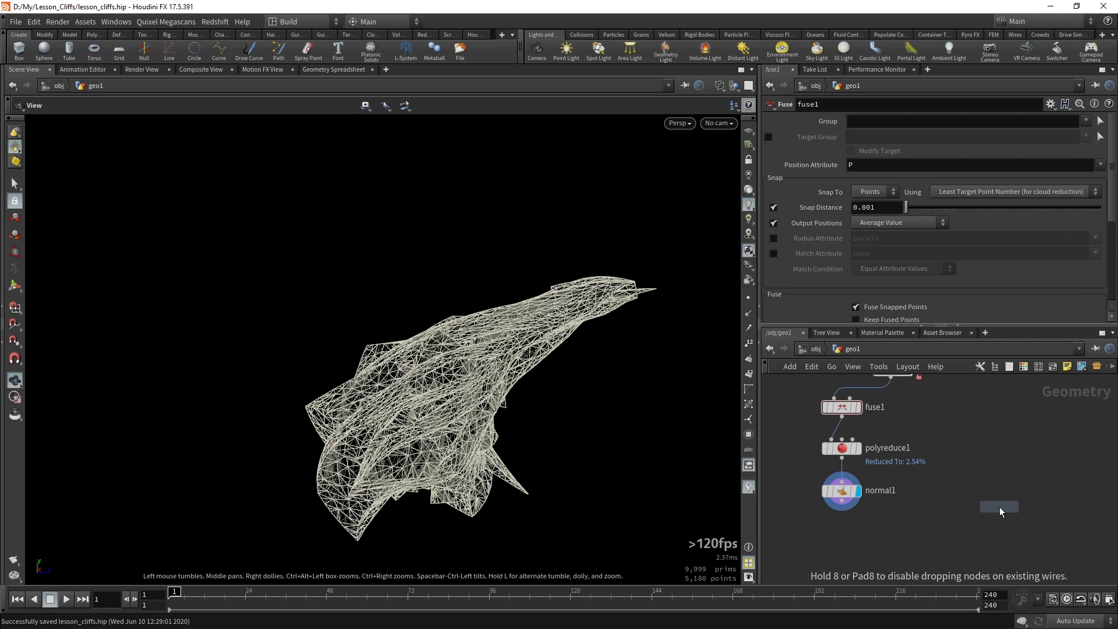
{"action": "left_click", "coordinate": [1000, 512]}
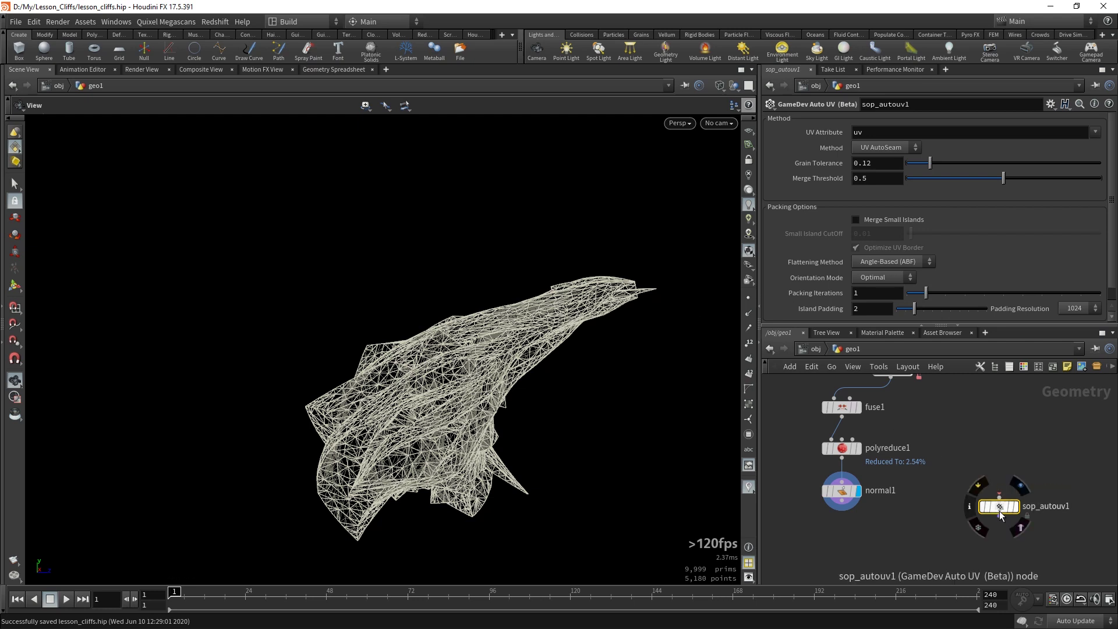
{"action": "mouse_move", "coordinate": [999, 511]}
{"action": "left_mouse_down"}
{"action": "mouse_move", "coordinate": [895, 541]}
{"action": "mouse_move", "coordinate": [932, 498]}
{"action": "left_mouse_up"}
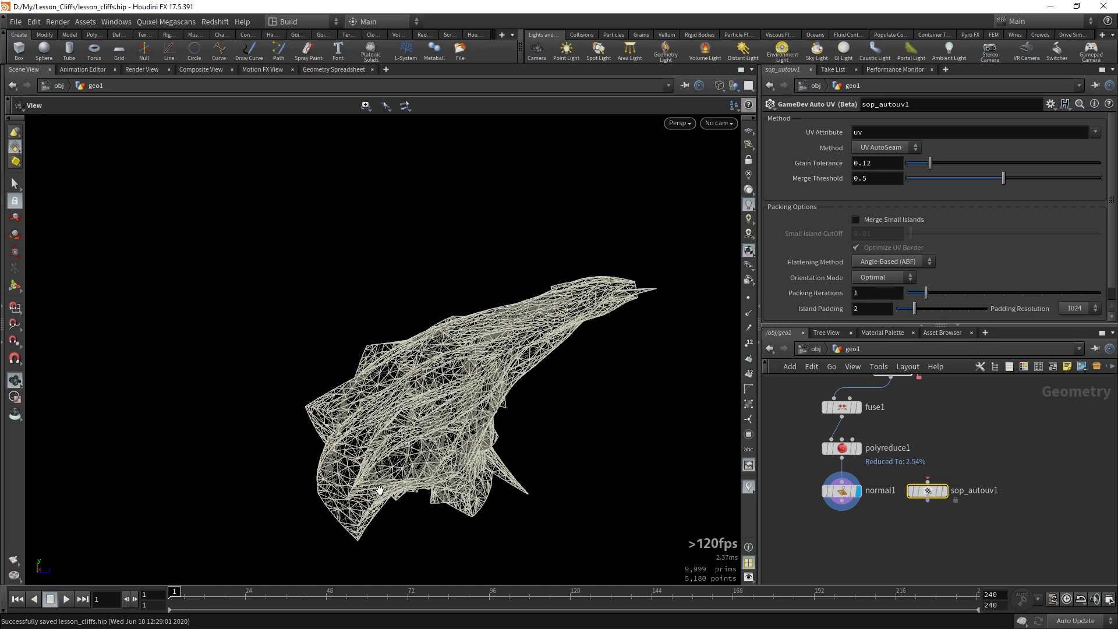
{"action": "mouse_move", "coordinate": [502, 409]}
{"action": "left_mouse_down"}
{"action": "mouse_move", "coordinate": [327, 362]}
{"action": "mouse_move", "coordinate": [732, 491]}
{"action": "left_mouse_up"}
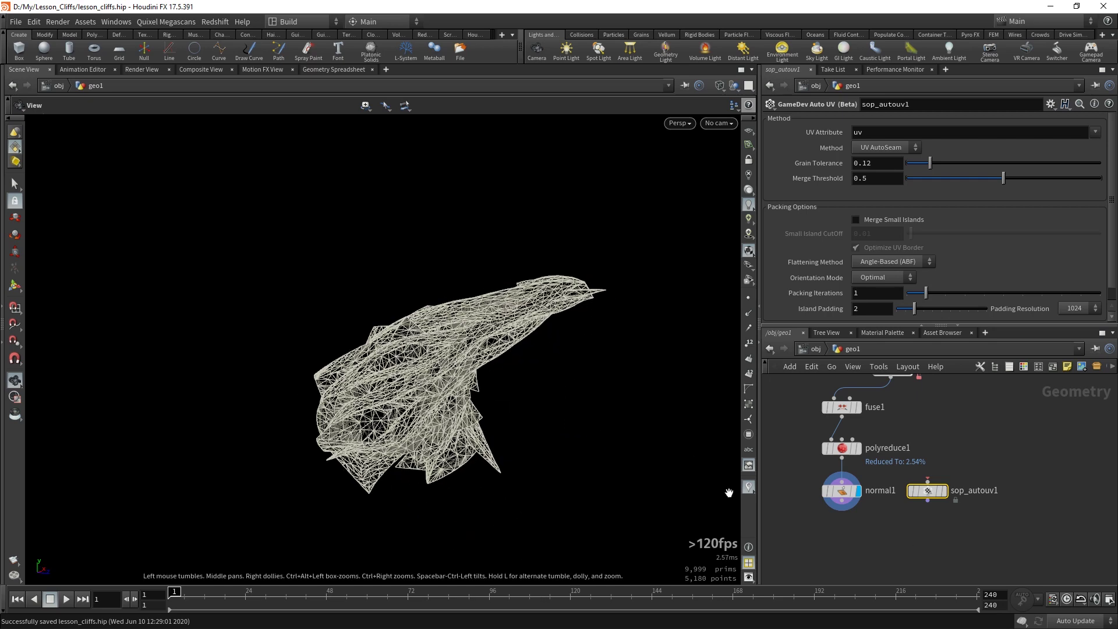
{"action": "key", "text": "Delete"}
{"action": "key", "text": "f"}
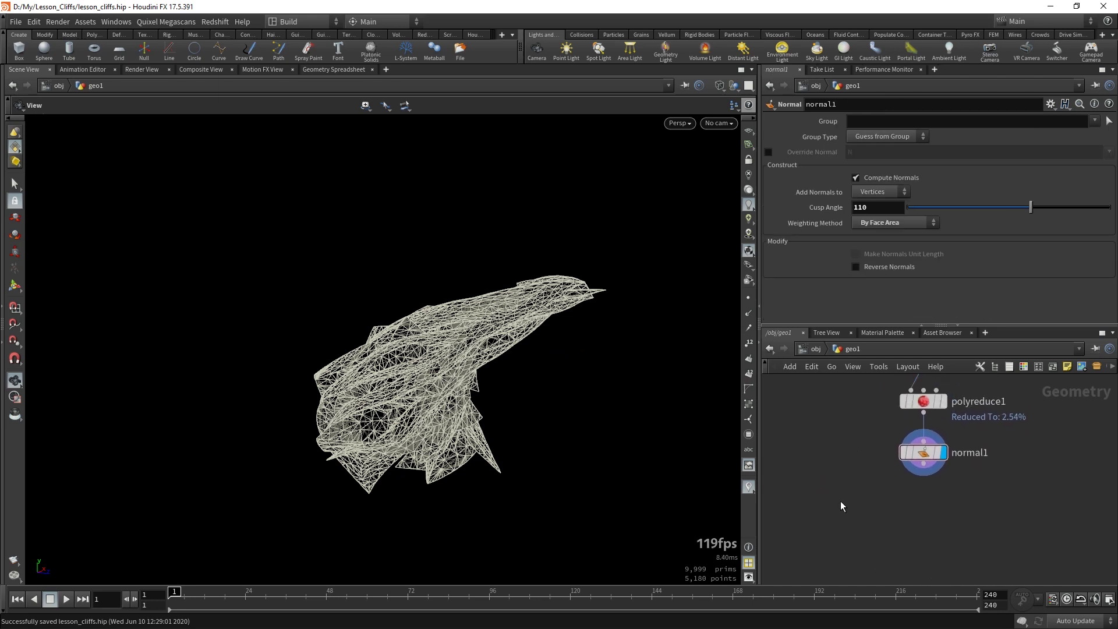
- Add a UV Autoseam node fed by normal1, display it, and return to shaded view
{"action": "key", "text": "Tab"}
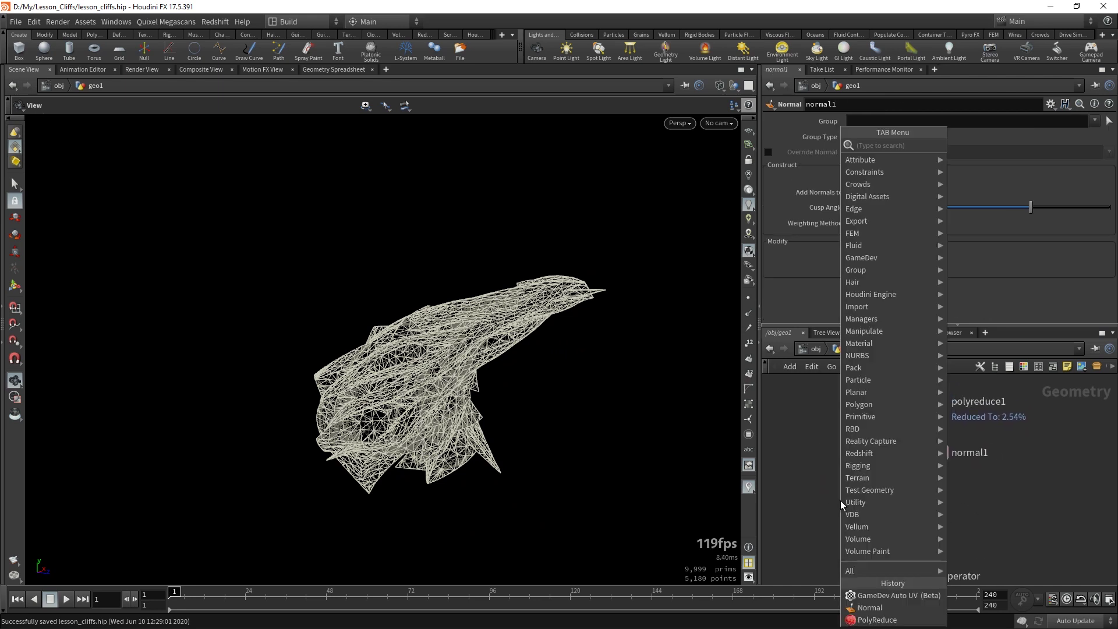
{"action": "type", "text": "sea"}
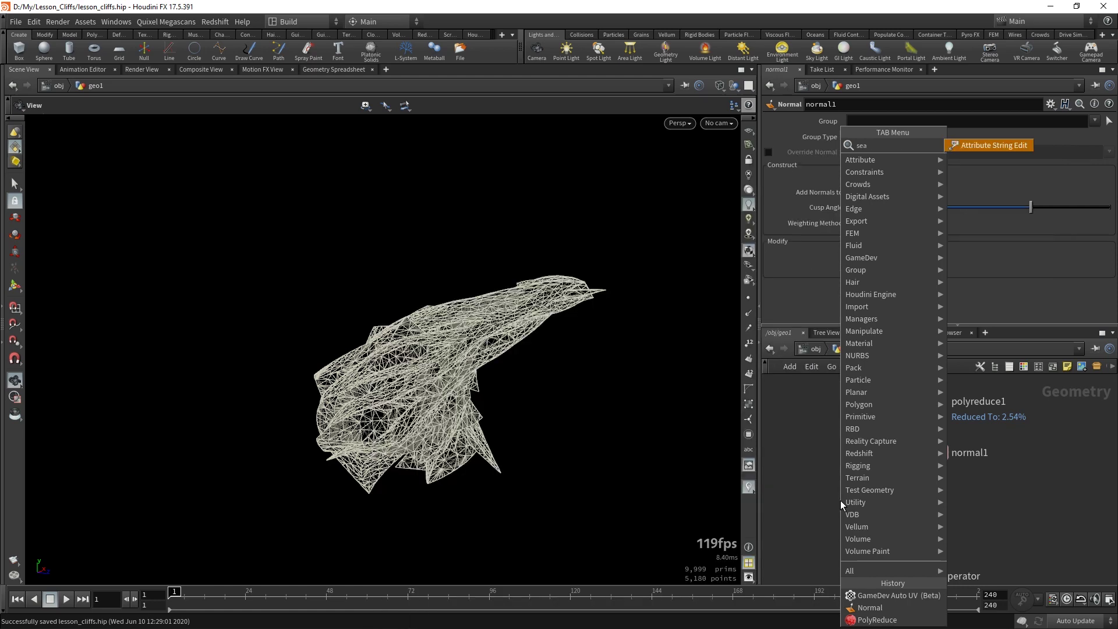
{"action": "key", "text": "BackSpace"}
{"action": "key", "text": "BackSpace"}
{"action": "key", "text": "BackSpace"}
{"action": "type", "text": "auto"}
{"action": "key", "text": "Return"}
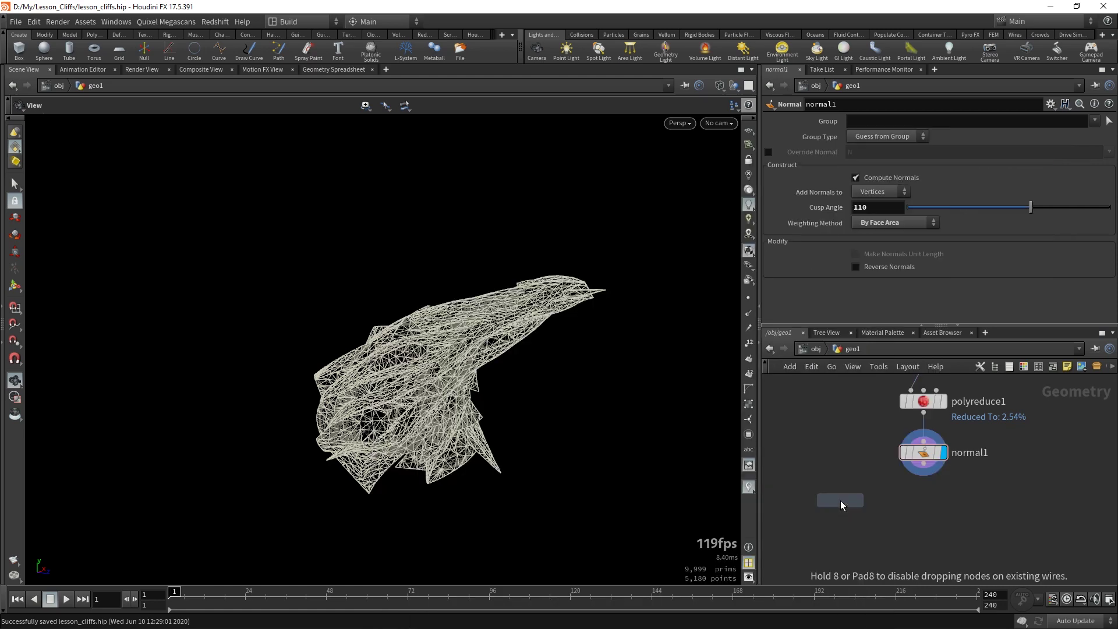
{"action": "left_click", "coordinate": [840, 501]}
{"action": "scroll", "coordinate": [930, 518], "scroll_direction": "up", "scroll_amount": 4}
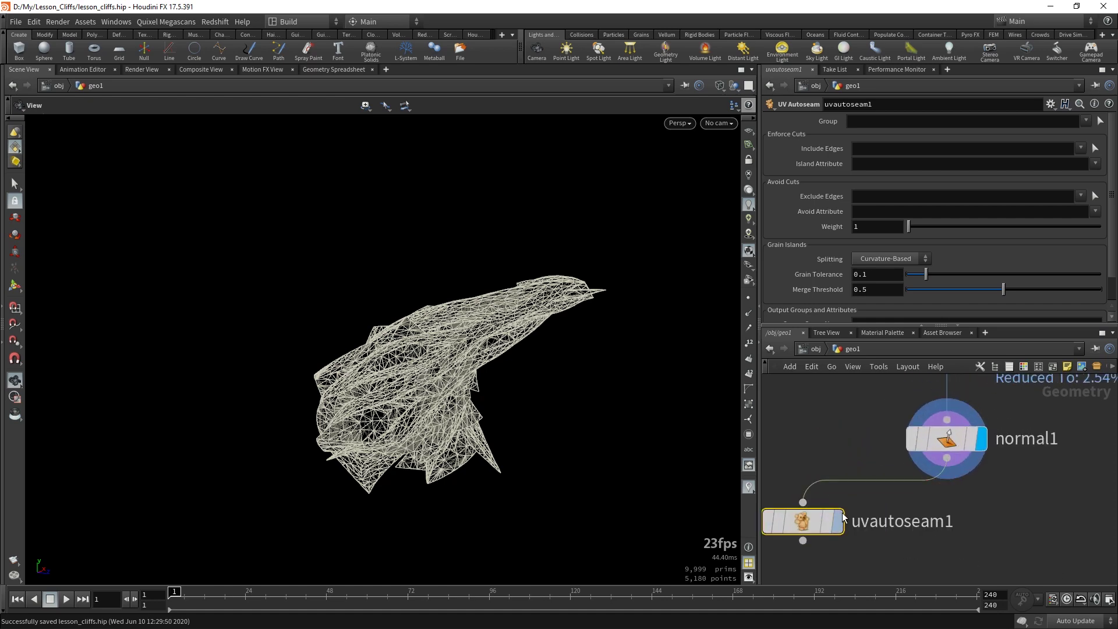
{"action": "left_click_drag", "start_coordinate": [947, 458], "coordinate": [803, 501]}
{"action": "left_click", "coordinate": [839, 521]}
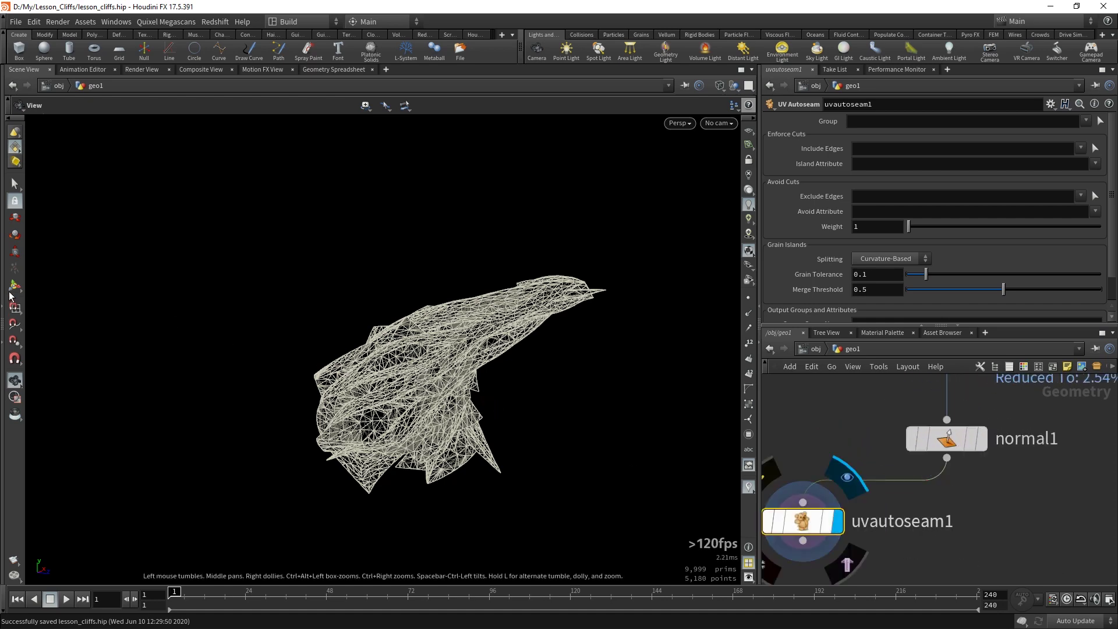
{"action": "key", "text": "w"}
- Orbit around the rock to inspect the seam islands and check uvautoseam1's info summary
{"action": "mouse_move", "coordinate": [75, 379]}
{"action": "left_mouse_down"}
{"action": "mouse_move", "coordinate": [475, 349]}
{"action": "mouse_move", "coordinate": [412, 379]}
{"action": "left_mouse_up"}
{"action": "scroll", "coordinate": [413, 379], "scroll_direction": "up", "scroll_amount": 5}
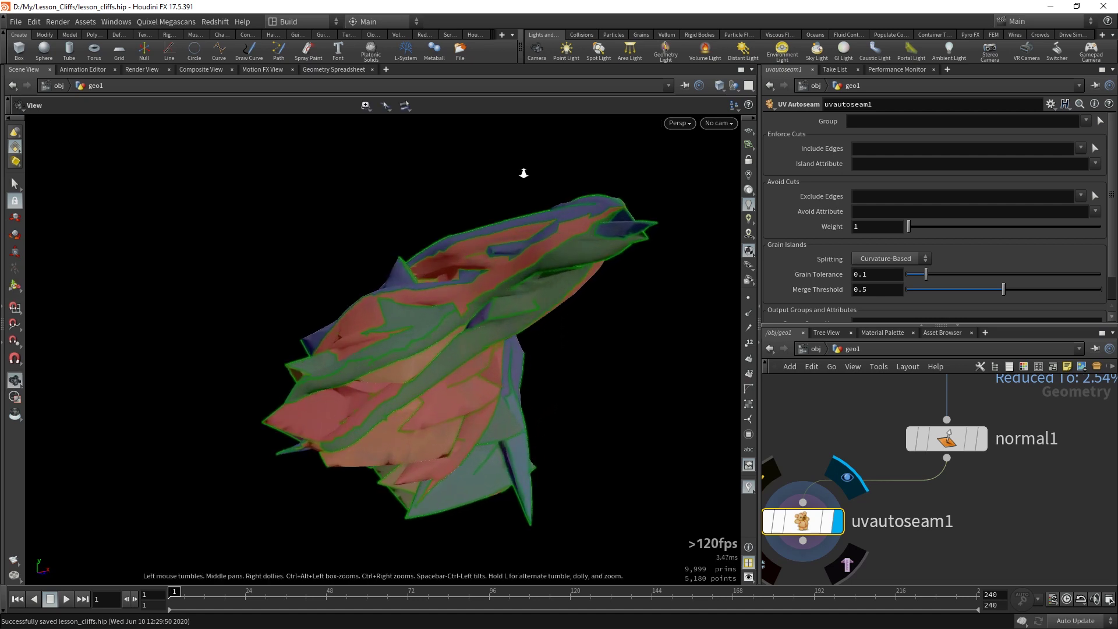
{"action": "key", "text": "Return"}
{"action": "mouse_move", "coordinate": [527, 149]}
{"action": "left_mouse_down"}
{"action": "mouse_move", "coordinate": [507, 234]}
{"action": "mouse_move", "coordinate": [579, 243]}
{"action": "mouse_move", "coordinate": [537, 310]}
{"action": "mouse_move", "coordinate": [589, 149]}
{"action": "mouse_move", "coordinate": [670, 336]}
{"action": "left_mouse_up"}
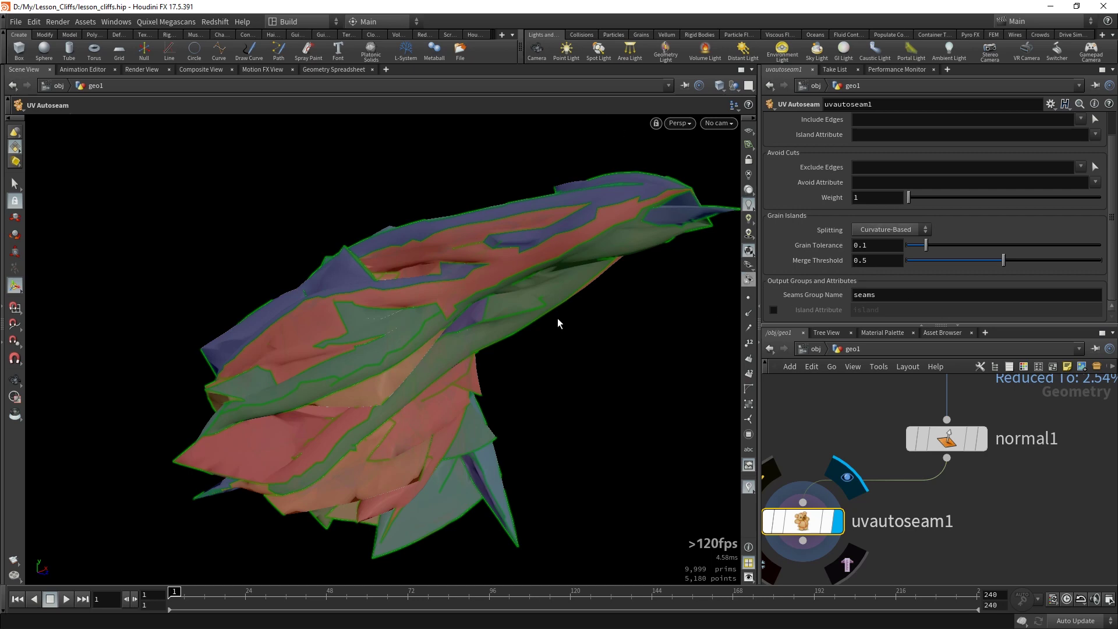
{"action": "key", "text": "Escape"}
{"action": "mouse_move", "coordinate": [496, 317]}
{"action": "left_mouse_down"}
{"action": "mouse_move", "coordinate": [466, 257]}
{"action": "mouse_move", "coordinate": [524, 332]}
{"action": "mouse_move", "coordinate": [424, 412]}
{"action": "mouse_move", "coordinate": [417, 459]}
{"action": "left_mouse_up"}
{"action": "mouse_move", "coordinate": [468, 335]}
{"action": "left_mouse_down"}
{"action": "mouse_move", "coordinate": [499, 344]}
{"action": "mouse_move", "coordinate": [541, 284]}
{"action": "left_mouse_up"}
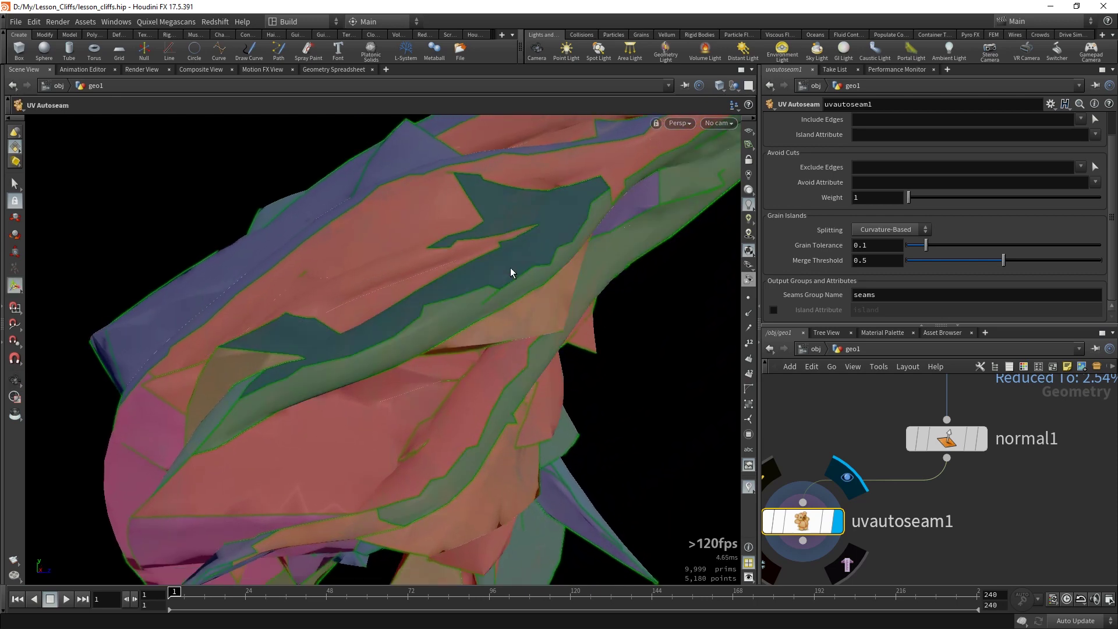
{"action": "mouse_move", "coordinate": [387, 399]}
{"action": "left_mouse_down"}
{"action": "mouse_move", "coordinate": [521, 439]}
{"action": "mouse_move", "coordinate": [449, 399]}
{"action": "mouse_move", "coordinate": [606, 394]}
{"action": "mouse_move", "coordinate": [507, 488]}
{"action": "mouse_move", "coordinate": [683, 304]}
{"action": "mouse_move", "coordinate": [687, 474]}
{"action": "left_mouse_up"}
{"action": "middle_click_drag", "start_coordinate": [988, 571], "coordinate": [883, 508]}
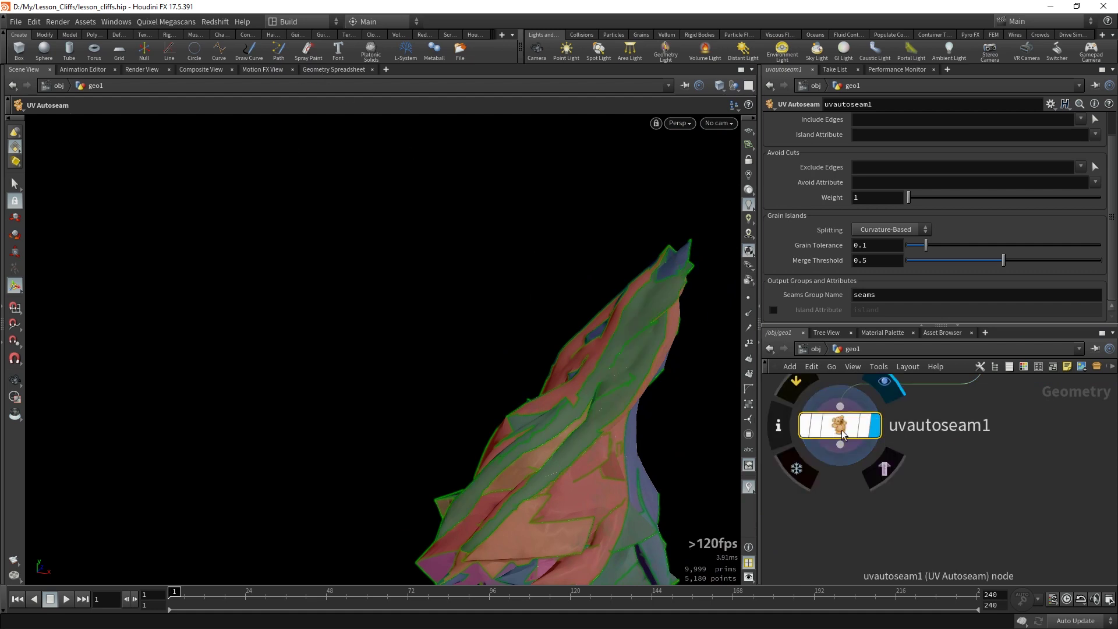
{"action": "left_click", "coordinate": [816, 460]}
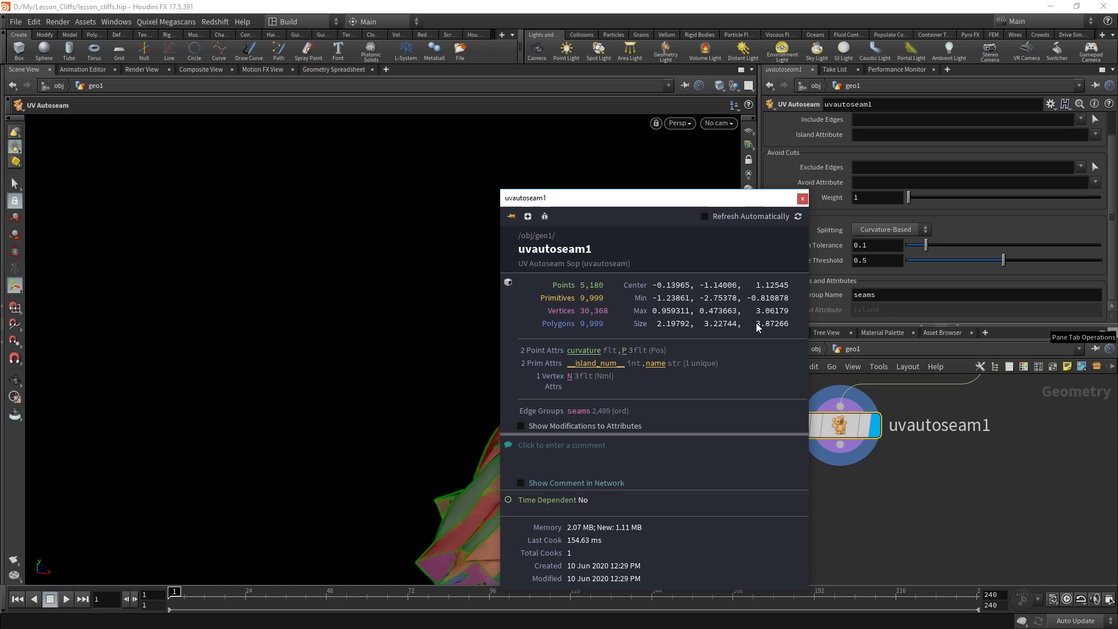
{"action": "left_click", "coordinate": [803, 202]}
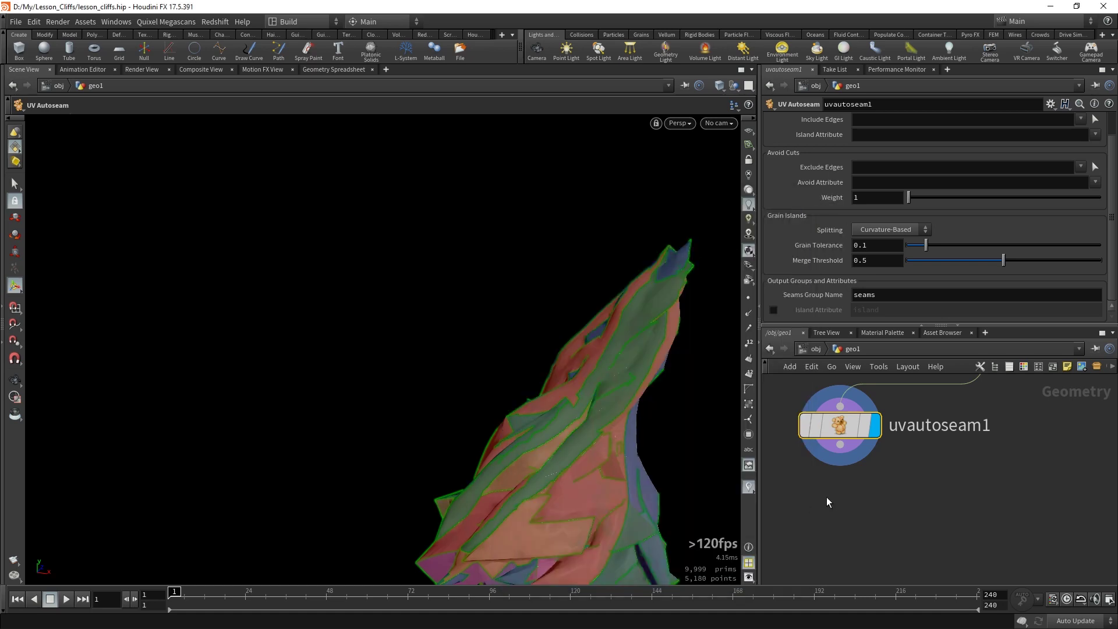
- Add a UV Flatten node after uvautoseam1 using the 'seams' group as seams
{"action": "key", "text": "Tab"}
{"action": "type", "text": "flatt"}
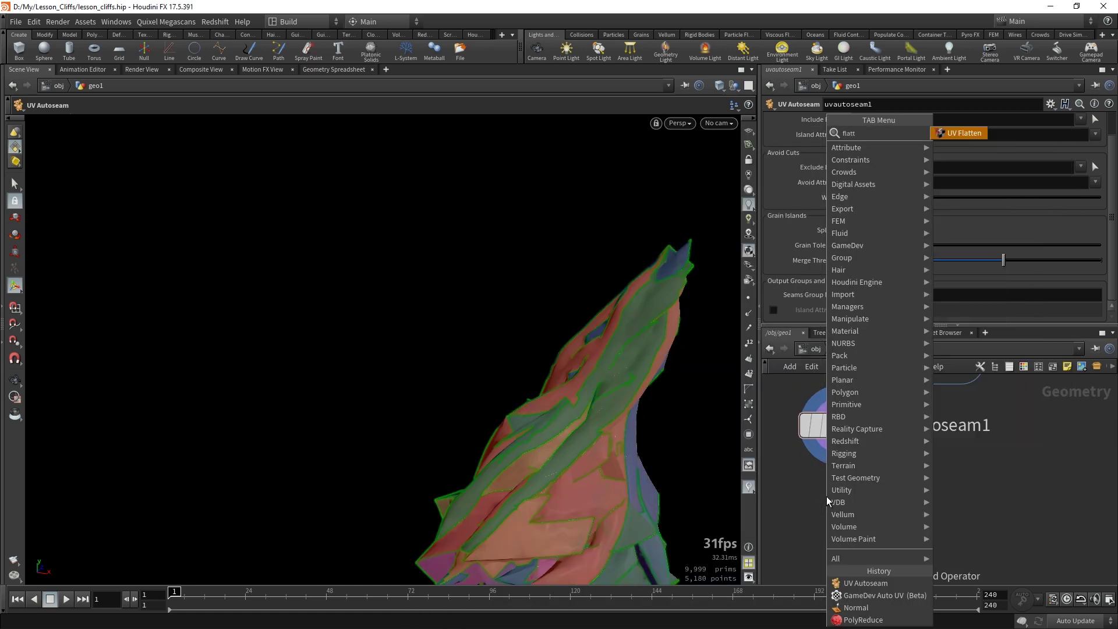
{"action": "key", "text": "Return"}
{"action": "left_click", "coordinate": [857, 521]}
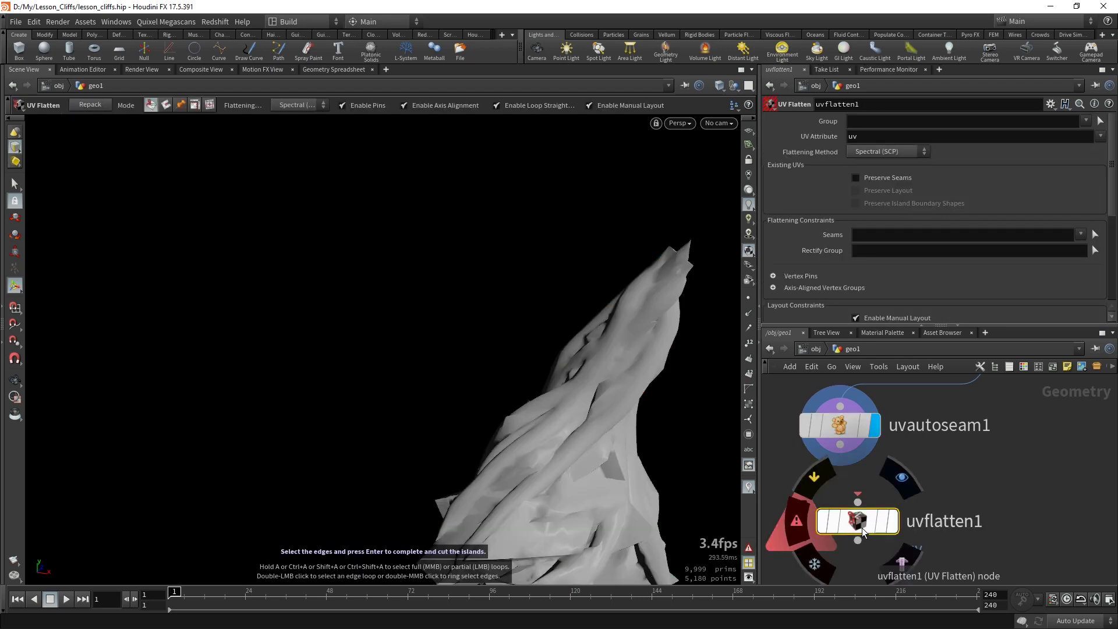
{"action": "left_click_drag", "start_coordinate": [839, 445], "coordinate": [839, 504]}
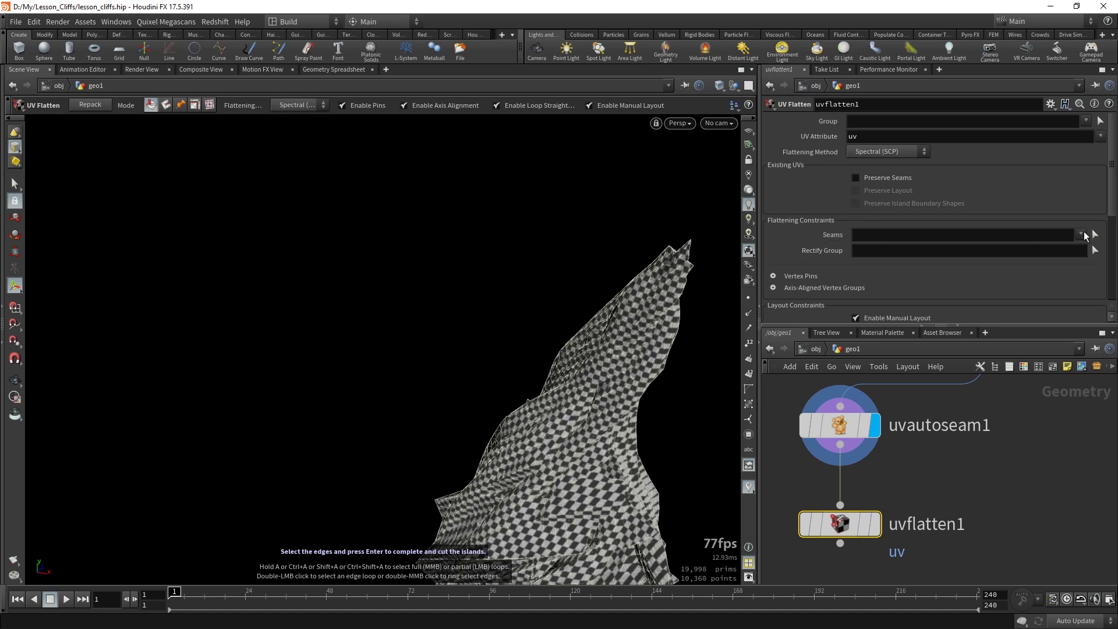
{"action": "left_click", "coordinate": [1081, 234]}
{"action": "left_click", "coordinate": [1089, 271]}
- Orbit, zoom and pan around the checker-textured rock to inspect the UVs
{"action": "middle_click_drag", "start_coordinate": [843, 530], "coordinate": [910, 455]}
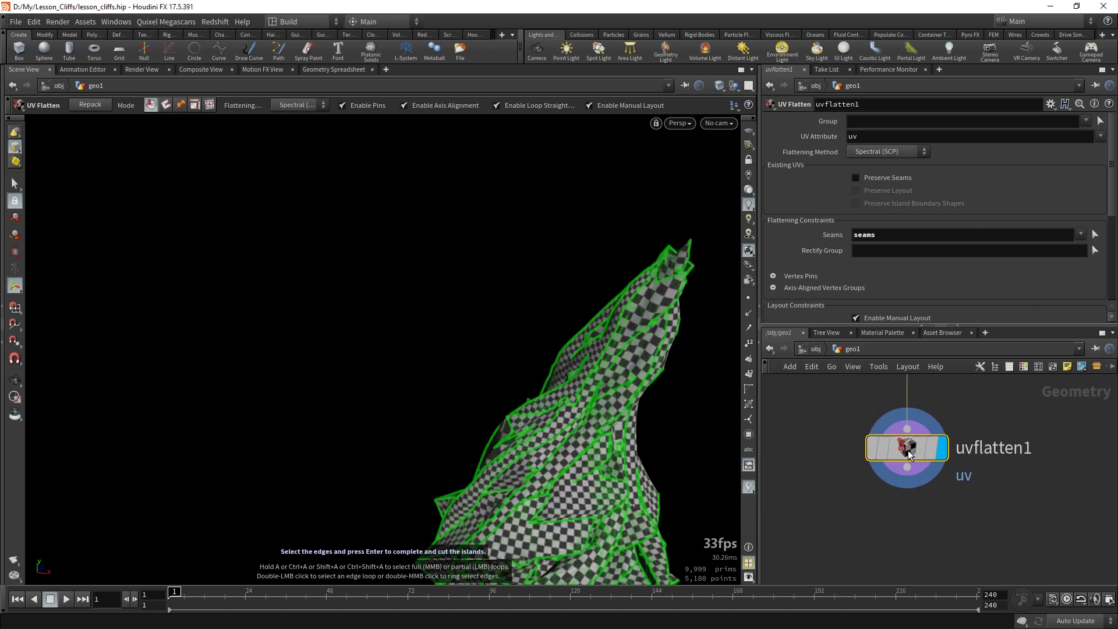
{"action": "key", "text": "Escape"}
{"action": "mouse_move", "coordinate": [582, 361]}
{"action": "left_mouse_down"}
{"action": "mouse_move", "coordinate": [466, 363]}
{"action": "mouse_move", "coordinate": [545, 462]}
{"action": "left_mouse_up"}
{"action": "right_click_drag", "start_coordinate": [545, 462], "coordinate": [650, 192]}
{"action": "middle_click_drag", "start_coordinate": [649, 192], "coordinate": [597, 381]}
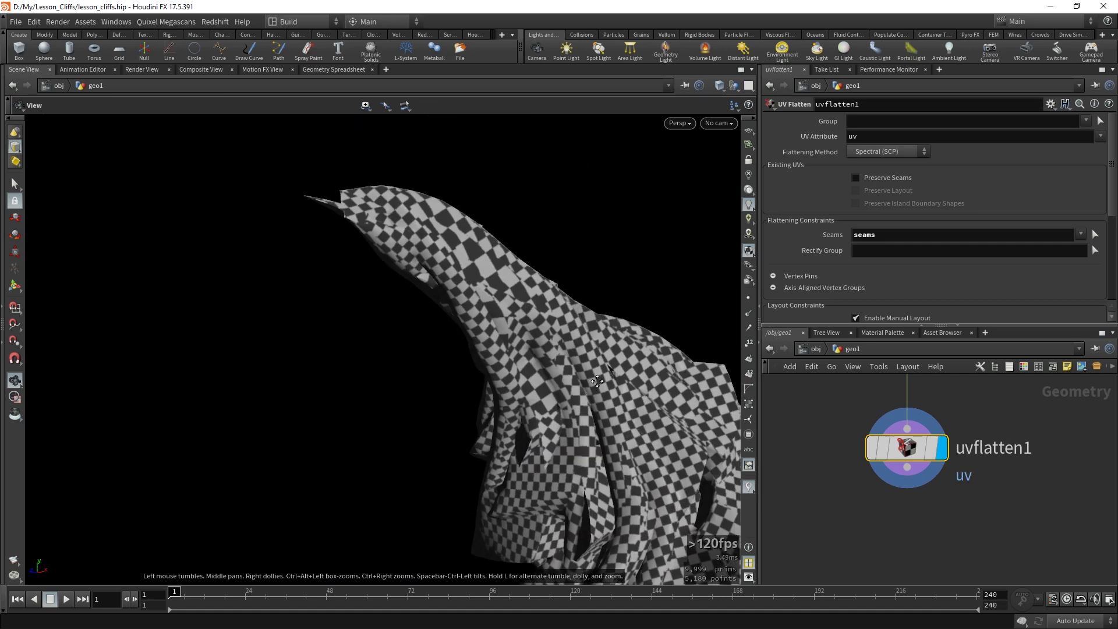
{"action": "right_click_drag", "start_coordinate": [597, 381], "coordinate": [564, 249]}
- Set uvflatten1's Flattening Method to Angle-Based (ABF) and inspect the new UVs
{"action": "key", "text": "Return"}
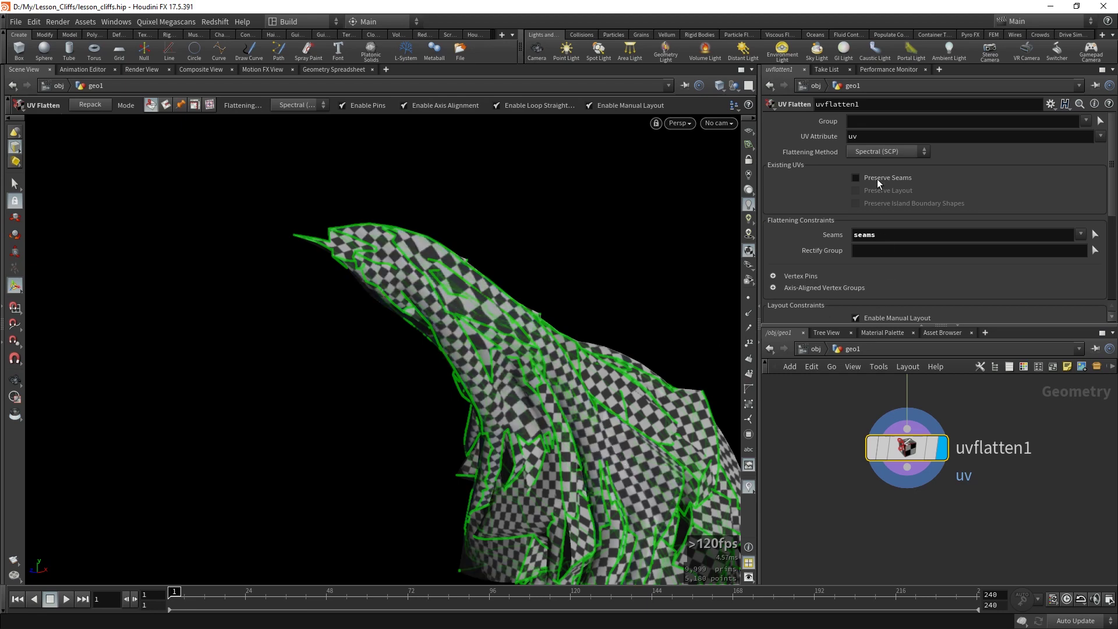
{"action": "scroll", "coordinate": [511, 257], "scroll_direction": "up", "scroll_amount": 5}
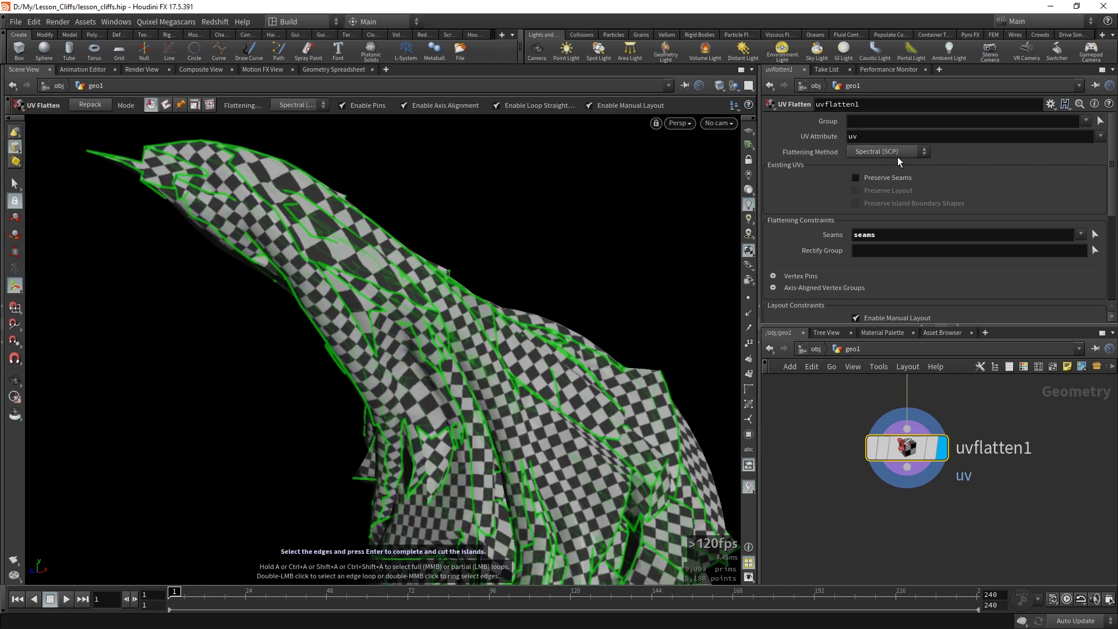
{"action": "left_click", "coordinate": [921, 153]}
{"action": "left_click", "coordinate": [887, 178]}
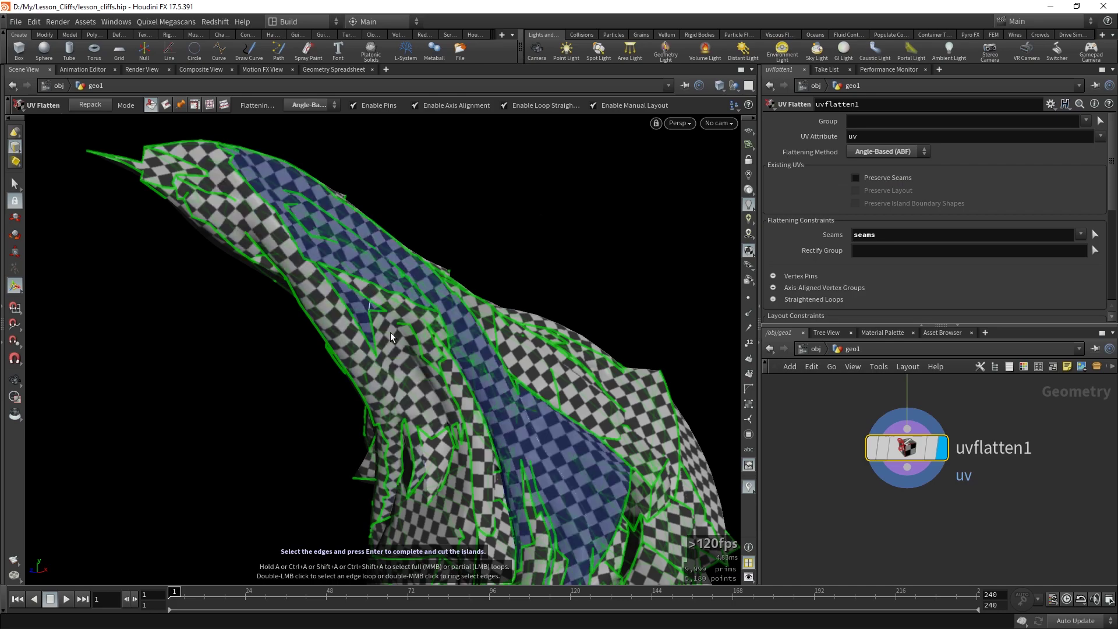
{"action": "key", "text": "Escape"}
{"action": "middle_click_drag", "start_coordinate": [494, 420], "coordinate": [557, 419]}
{"action": "mouse_move", "coordinate": [557, 419]}
{"action": "left_mouse_down"}
{"action": "mouse_move", "coordinate": [630, 332]}
{"action": "mouse_move", "coordinate": [374, 326]}
{"action": "mouse_move", "coordinate": [449, 453]}
{"action": "mouse_move", "coordinate": [212, 297]}
{"action": "mouse_move", "coordinate": [449, 315]}
{"action": "mouse_move", "coordinate": [540, 279]}
{"action": "mouse_move", "coordinate": [559, 204]}
{"action": "mouse_move", "coordinate": [522, 285]}
{"action": "mouse_move", "coordinate": [376, 229]}
{"action": "mouse_move", "coordinate": [360, 255]}
{"action": "mouse_move", "coordinate": [299, 257]}
{"action": "mouse_move", "coordinate": [319, 283]}
{"action": "left_mouse_up"}
{"action": "key", "text": "Return"}
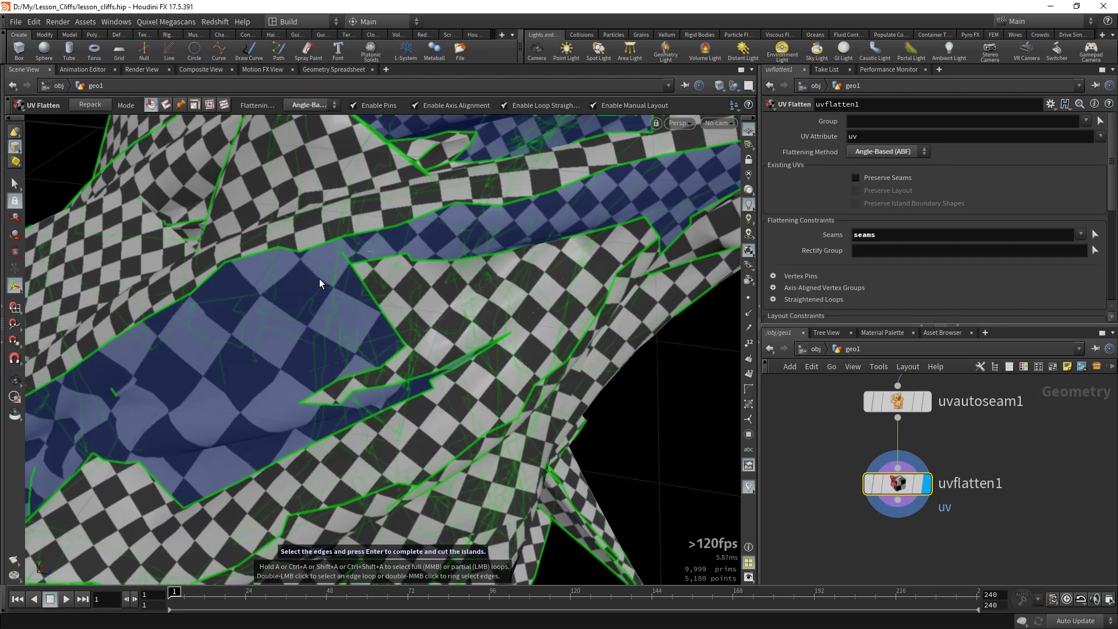
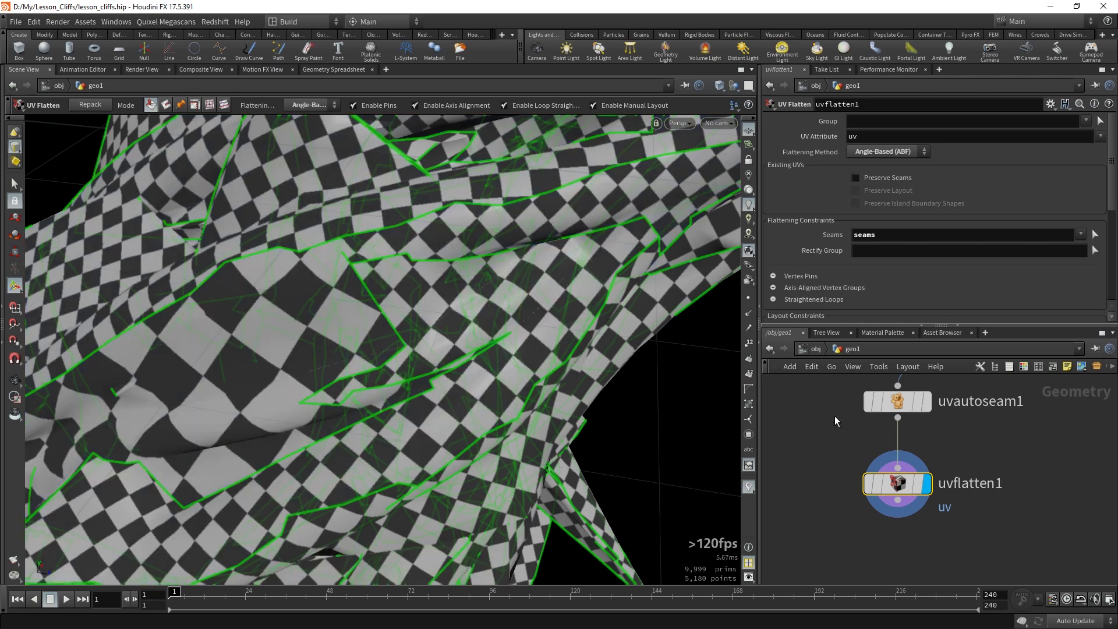
- Display uvautoseam1 and tune its islands to Grain Tolerance 0.078 and Merge Threshold 0.617
{"action": "left_click", "coordinate": [874, 402]}
{"action": "mouse_move", "coordinate": [898, 402]}
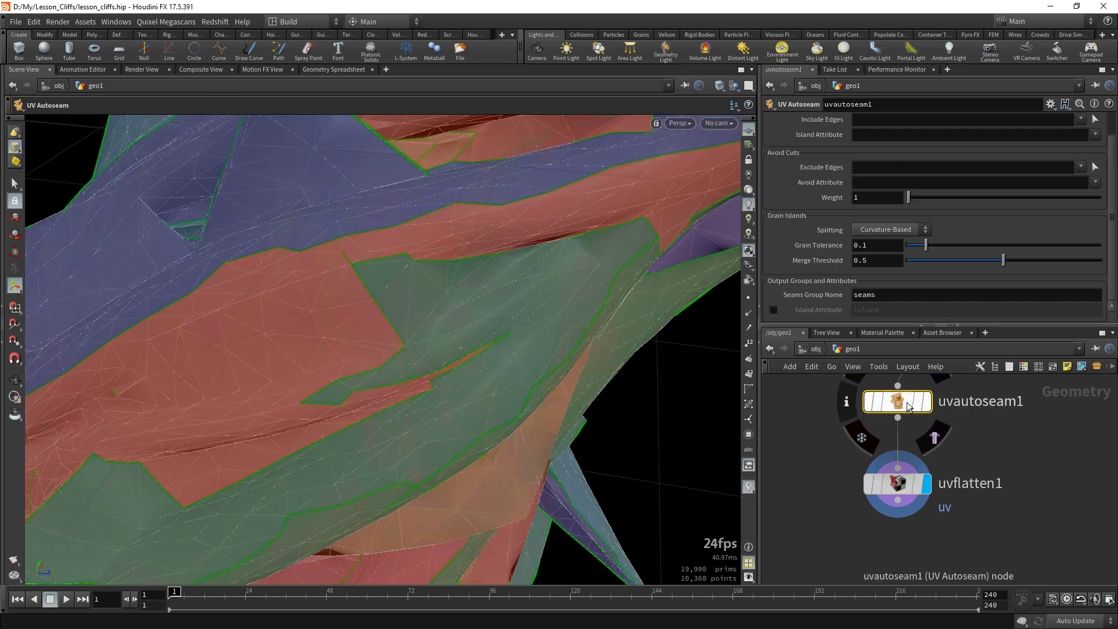
{"action": "left_click", "coordinate": [929, 405]}
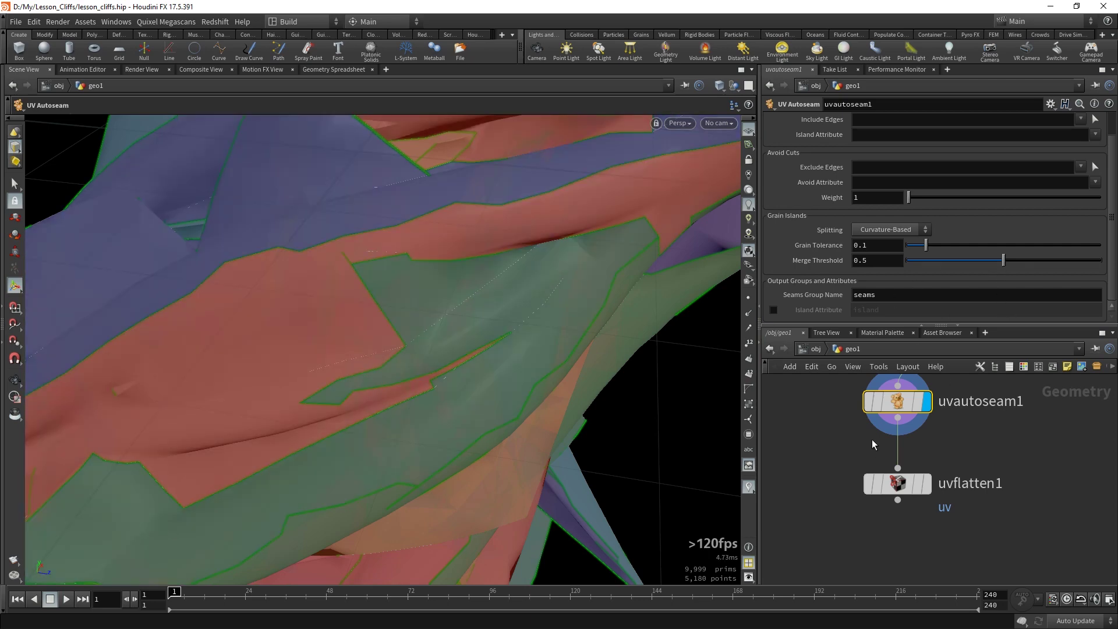
{"action": "left_click_drag", "start_coordinate": [987, 260], "coordinate": [944, 261]}
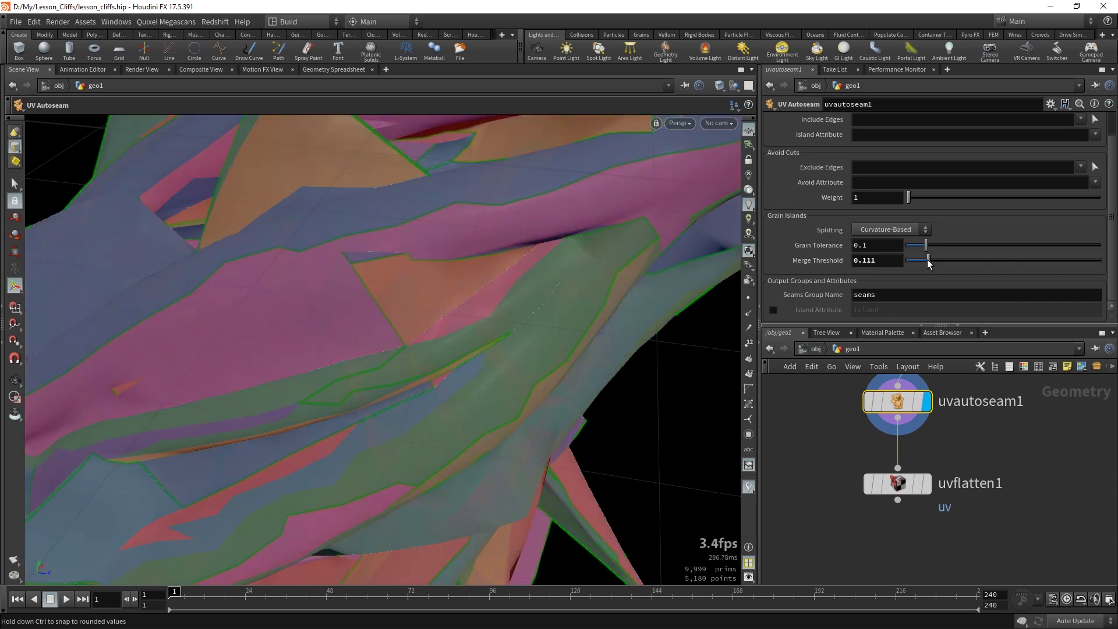
{"action": "left_click_drag", "start_coordinate": [938, 262], "coordinate": [999, 259]}
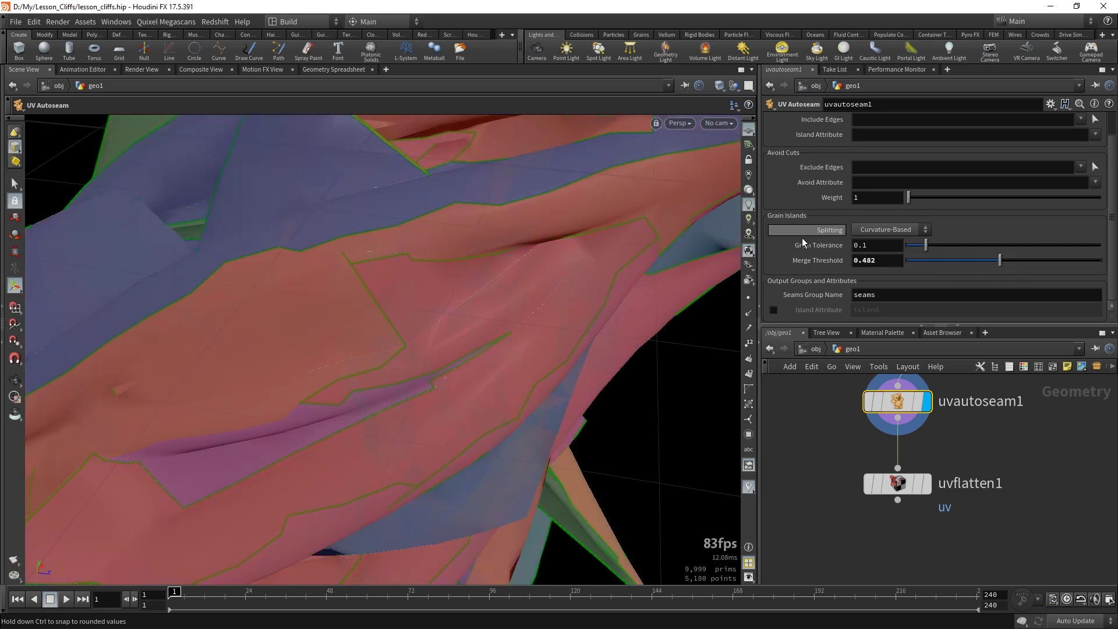
{"action": "mouse_move", "coordinate": [926, 245]}
{"action": "left_mouse_down"}
{"action": "mouse_move", "coordinate": [969, 244]}
{"action": "mouse_move", "coordinate": [921, 248]}
{"action": "left_mouse_up"}
{"action": "left_click", "coordinate": [939, 249]}
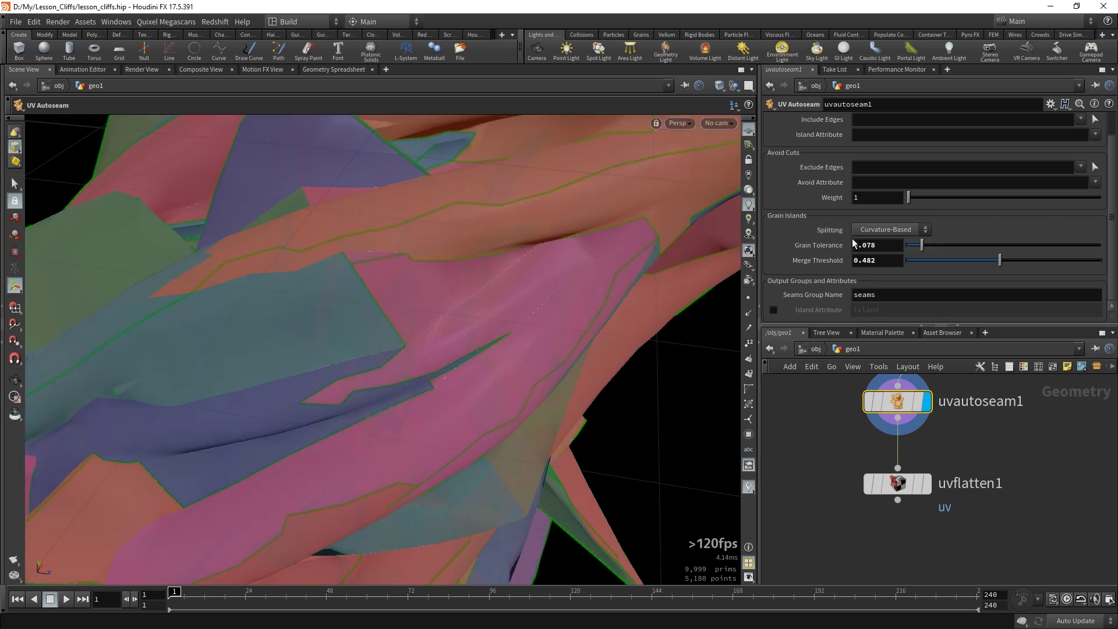
{"action": "mouse_move", "coordinate": [408, 315]}
{"action": "left_mouse_down", "text": "alt"}
{"action": "mouse_move", "coordinate": [432, 331]}
{"action": "mouse_move", "coordinate": [386, 307]}
{"action": "left_mouse_up", "text": "alt"}
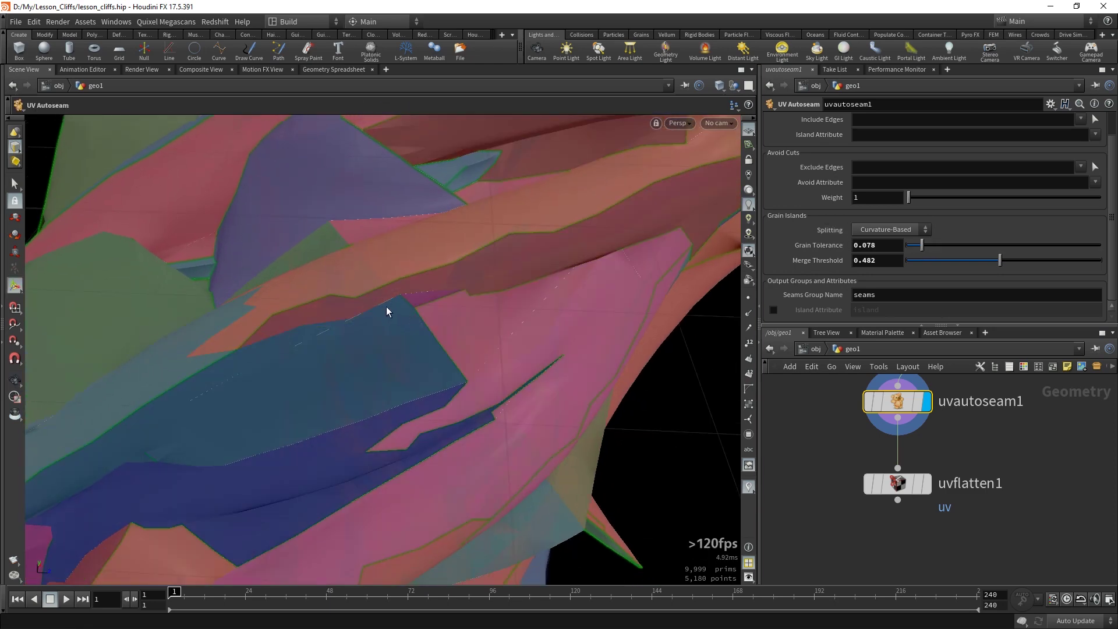
{"action": "mouse_move", "coordinate": [1003, 260]}
{"action": "left_mouse_down"}
{"action": "mouse_move", "coordinate": [980, 263]}
{"action": "mouse_move", "coordinate": [1039, 262]}
{"action": "mouse_move", "coordinate": [1028, 265]}
{"action": "left_mouse_up"}
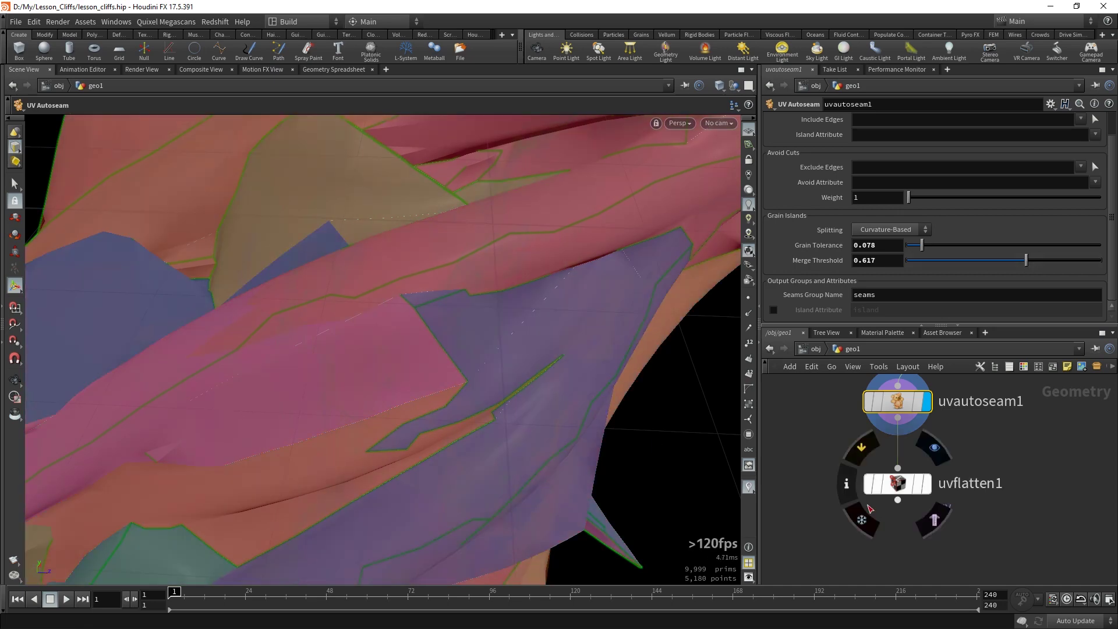
{"action": "key", "text": "Escape"}
{"action": "mouse_move", "coordinate": [492, 332]}
{"action": "left_mouse_down"}
{"action": "mouse_move", "coordinate": [455, 389]}
{"action": "mouse_move", "coordinate": [437, 379]}
{"action": "left_mouse_up"}
{"action": "key", "text": "Return"}
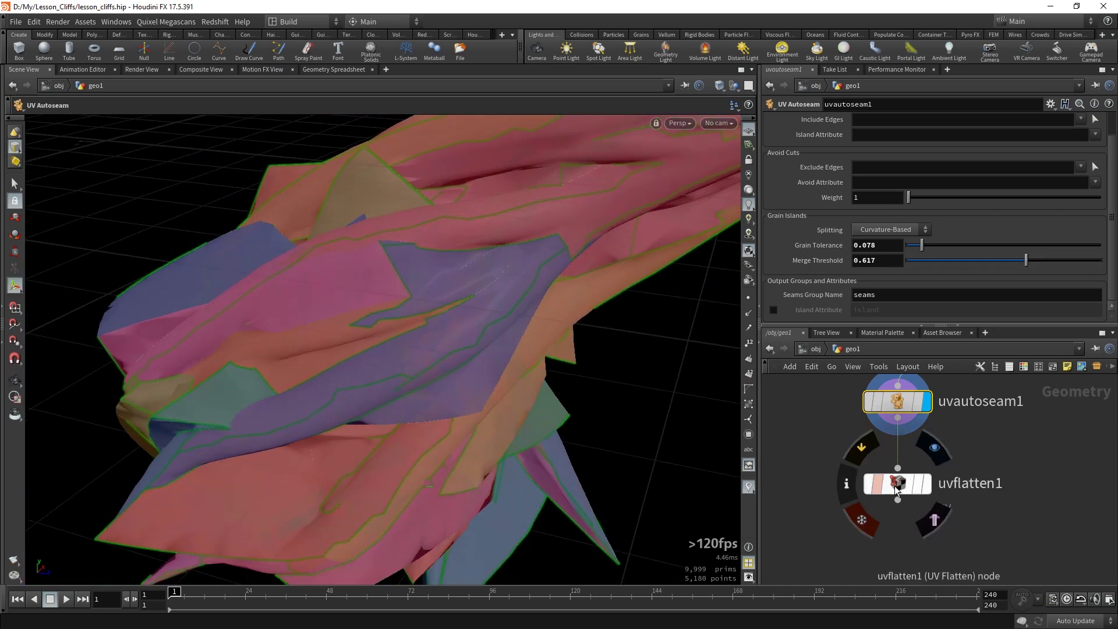
- Display uvflatten1's checkered UVs and orbit in close on the cliff surface
{"action": "left_click", "coordinate": [930, 489]}
{"action": "key", "text": "Escape"}
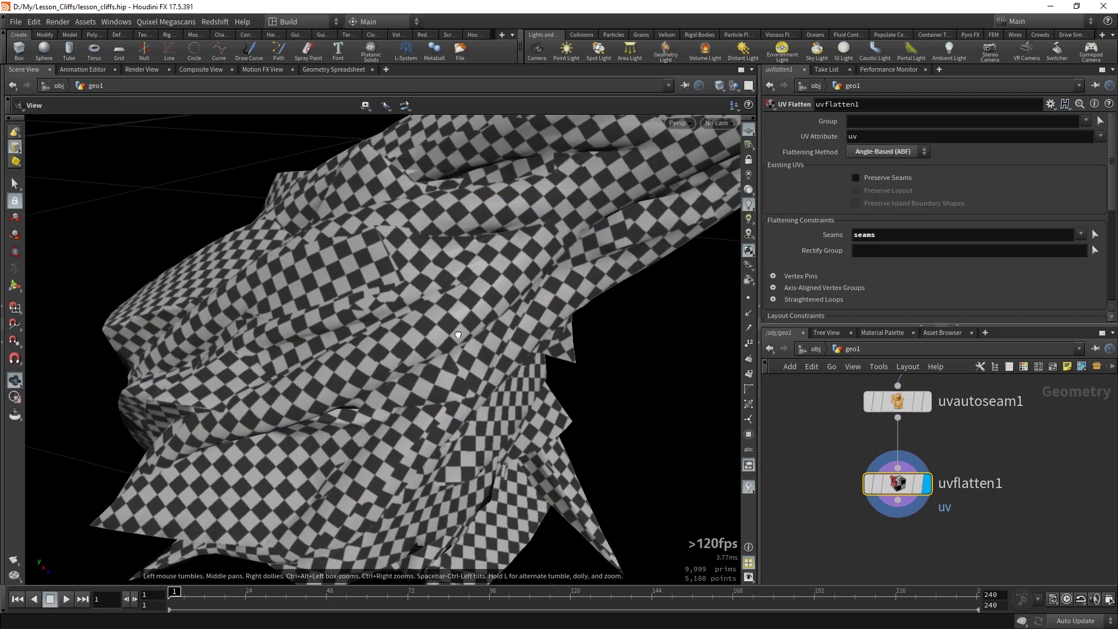
{"action": "left_click_drag", "start_coordinate": [506, 337], "coordinate": [495, 229]}
{"action": "right_click_drag", "start_coordinate": [494, 229], "coordinate": [479, 298]}
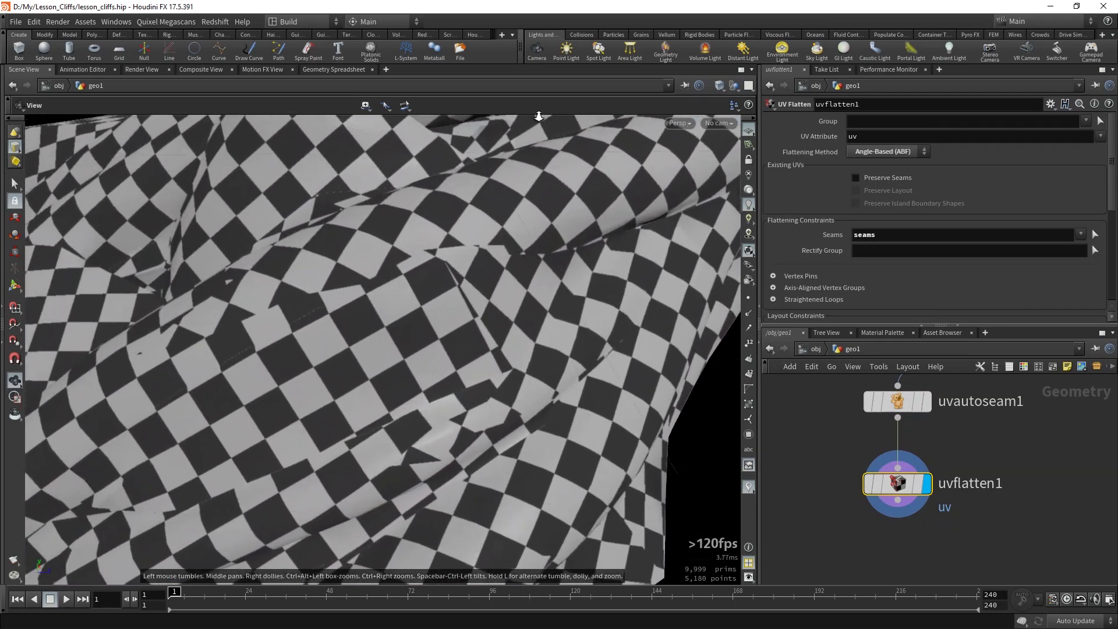
{"action": "left_click_drag", "start_coordinate": [478, 298], "coordinate": [536, 220]}
{"action": "key", "text": "Return"}
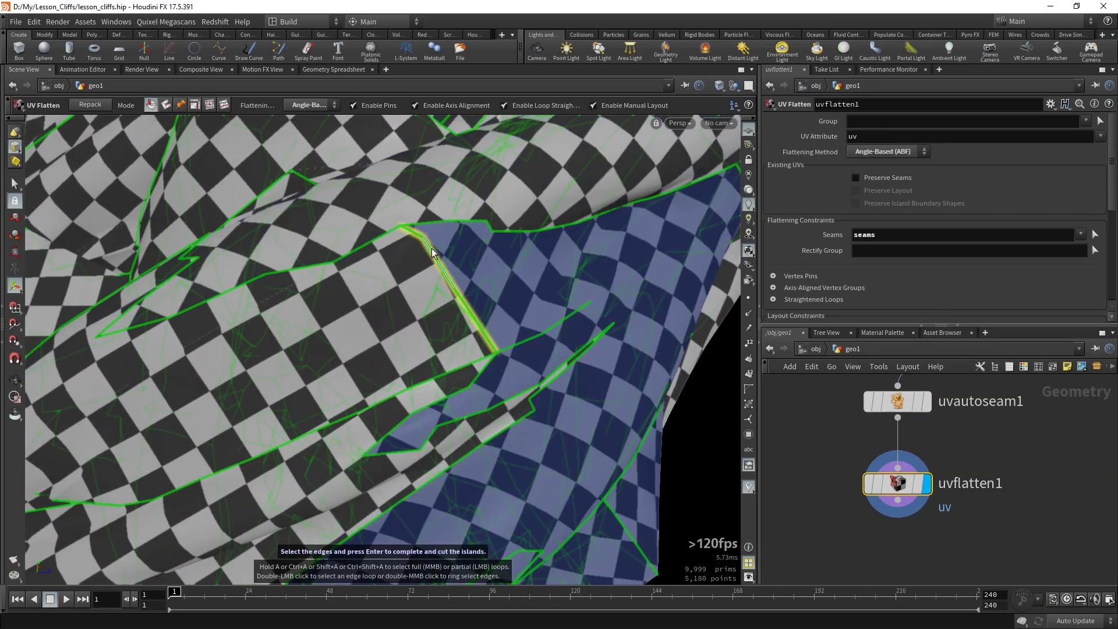
{"action": "key", "text": "Escape"}
{"action": "left_click_drag", "start_coordinate": [487, 357], "coordinate": [436, 370]}
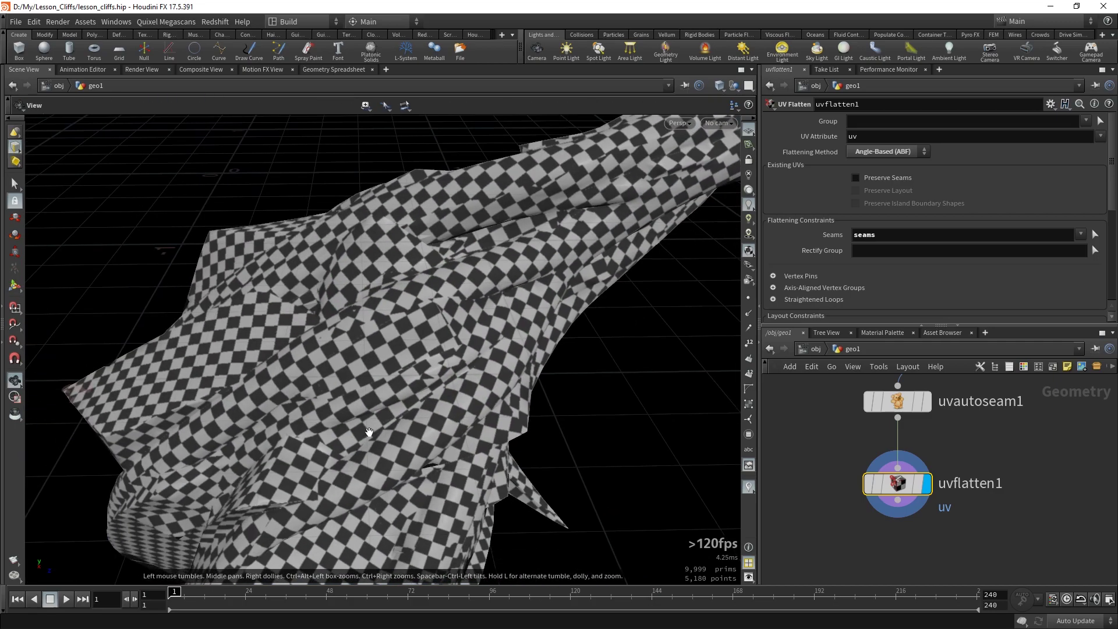
{"action": "mouse_move", "coordinate": [437, 369]}
{"action": "right_mouse_down"}
{"action": "mouse_move", "coordinate": [472, 401]}
{"action": "mouse_move", "coordinate": [408, 402]}
{"action": "right_mouse_up"}
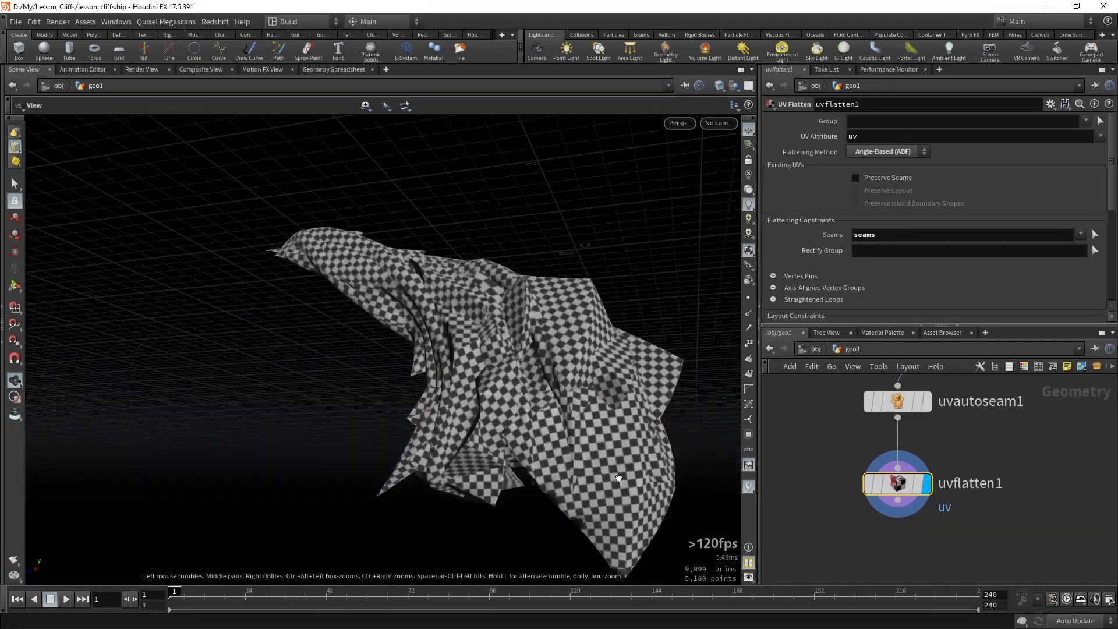
{"action": "mouse_move", "coordinate": [408, 401]}
{"action": "left_mouse_down"}
{"action": "mouse_move", "coordinate": [653, 389]}
{"action": "mouse_move", "coordinate": [730, 584]}
{"action": "mouse_move", "coordinate": [582, 408]}
{"action": "left_mouse_up"}
{"action": "right_click_drag", "start_coordinate": [582, 408], "coordinate": [553, 257]}
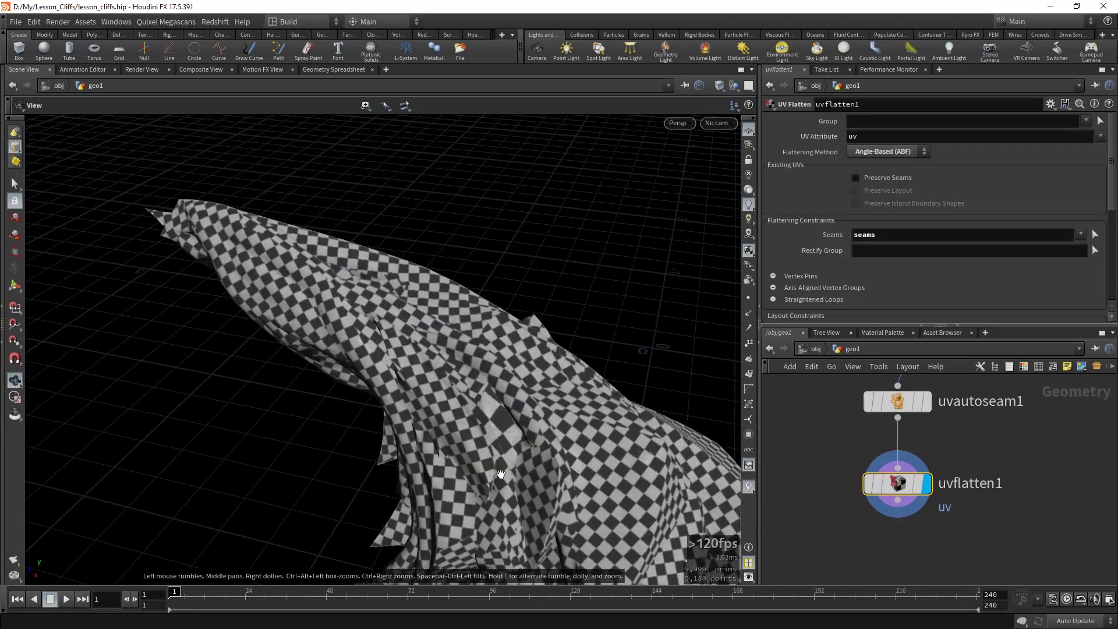
- Compare the auto-seam islands with the flattened checker, toggling seam editing from new angles
{"action": "left_click", "coordinate": [898, 403]}
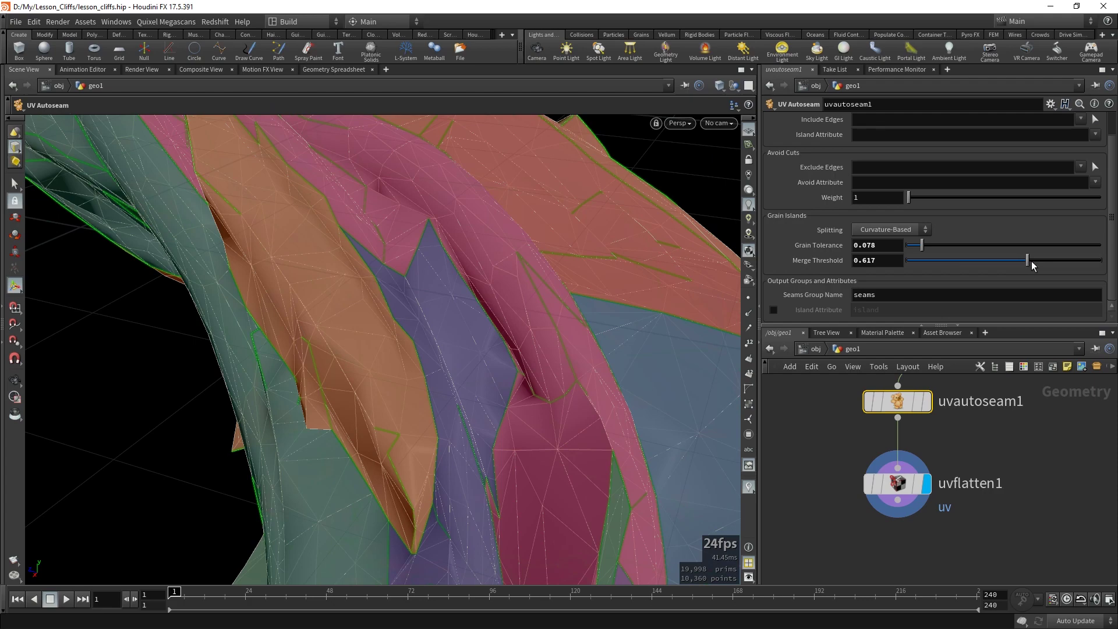
{"action": "left_click", "coordinate": [912, 504]}
{"action": "key", "text": "Escape"}
{"action": "mouse_move", "coordinate": [544, 414]}
{"action": "left_mouse_down"}
{"action": "mouse_move", "coordinate": [466, 485]}
{"action": "mouse_move", "coordinate": [474, 462]}
{"action": "mouse_move", "coordinate": [461, 303]}
{"action": "left_mouse_up"}
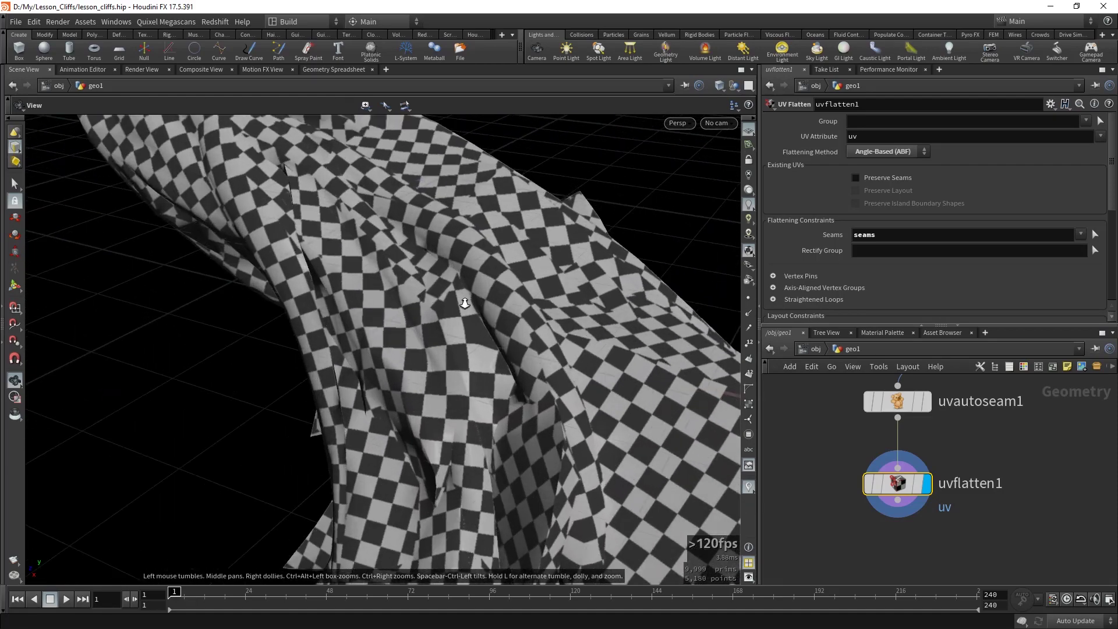
{"action": "key", "text": "Return"}
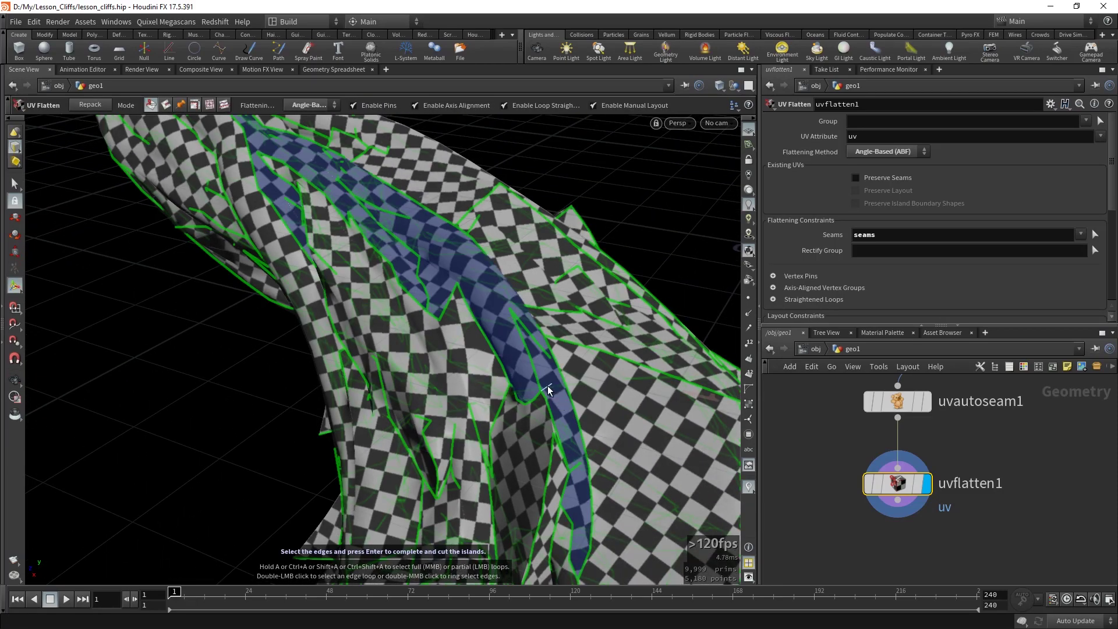
{"action": "key", "text": "Escape"}
{"action": "mouse_move", "coordinate": [635, 332]}
{"action": "left_mouse_down"}
{"action": "mouse_move", "coordinate": [423, 350]}
{"action": "mouse_move", "coordinate": [224, 290]}
{"action": "mouse_move", "coordinate": [568, 372]}
{"action": "mouse_move", "coordinate": [399, 302]}
{"action": "left_mouse_up"}
{"action": "key", "text": "Return"}
- Zoom and orbit the flattened mesh, re-entering seam editing to inspect the islands
{"action": "key", "text": "Escape"}
{"action": "scroll", "coordinate": [394, 249], "scroll_direction": "up", "scroll_amount": 3}
{"action": "key", "text": "Return"}
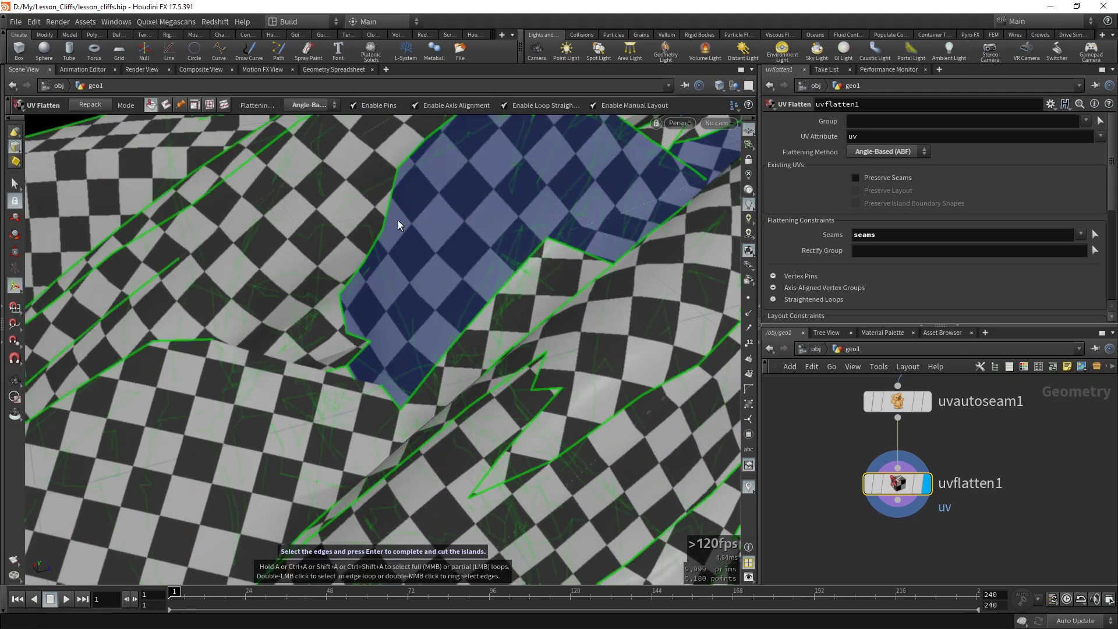
{"action": "key", "text": "Escape"}
{"action": "mouse_move", "coordinate": [431, 370]}
{"action": "left_mouse_down"}
{"action": "mouse_move", "coordinate": [251, 355]}
{"action": "mouse_move", "coordinate": [512, 300]}
{"action": "mouse_move", "coordinate": [392, 356]}
{"action": "left_mouse_up"}
{"action": "scroll", "coordinate": [392, 355], "scroll_direction": "up", "scroll_amount": 5}
{"action": "key", "text": "Return"}
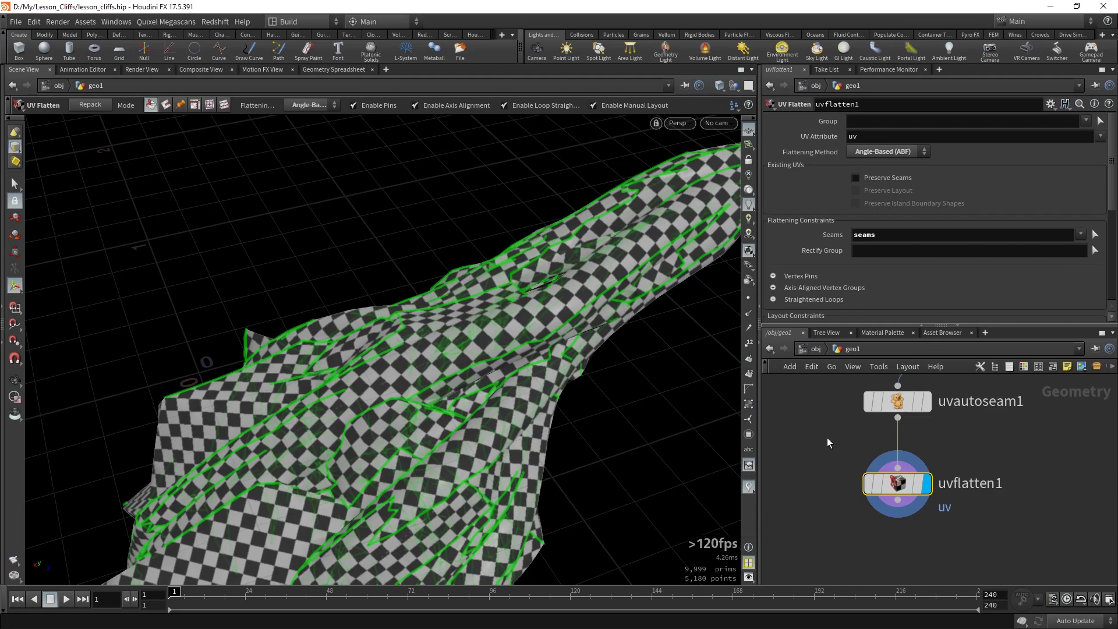
- Switch between auto-seam islands and flattened checker, viewing seam outlines from above
{"action": "left_click", "coordinate": [923, 407]}
{"action": "mouse_move", "coordinate": [430, 439]}
{"action": "left_mouse_down"}
{"action": "mouse_move", "coordinate": [430, 404]}
{"action": "mouse_move", "coordinate": [466, 302]}
{"action": "left_mouse_up"}
{"action": "left_click", "coordinate": [897, 497]}
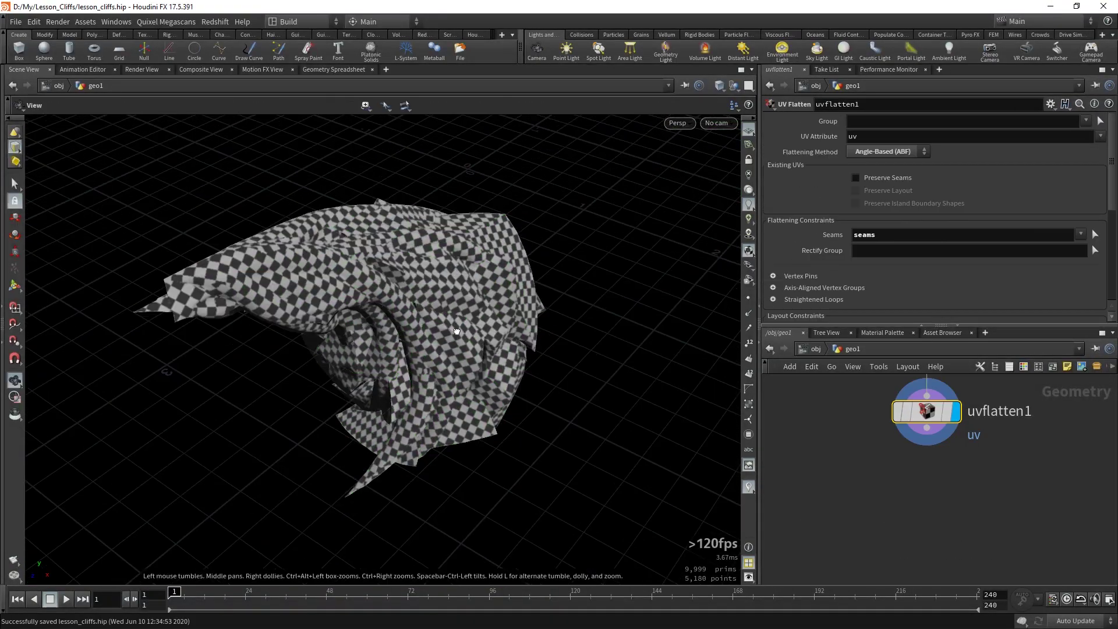
{"action": "mouse_move", "coordinate": [644, 278]}
{"action": "left_mouse_down"}
{"action": "mouse_move", "coordinate": [571, 260]}
{"action": "mouse_move", "coordinate": [413, 384]}
{"action": "mouse_move", "coordinate": [449, 387]}
{"action": "left_mouse_up"}
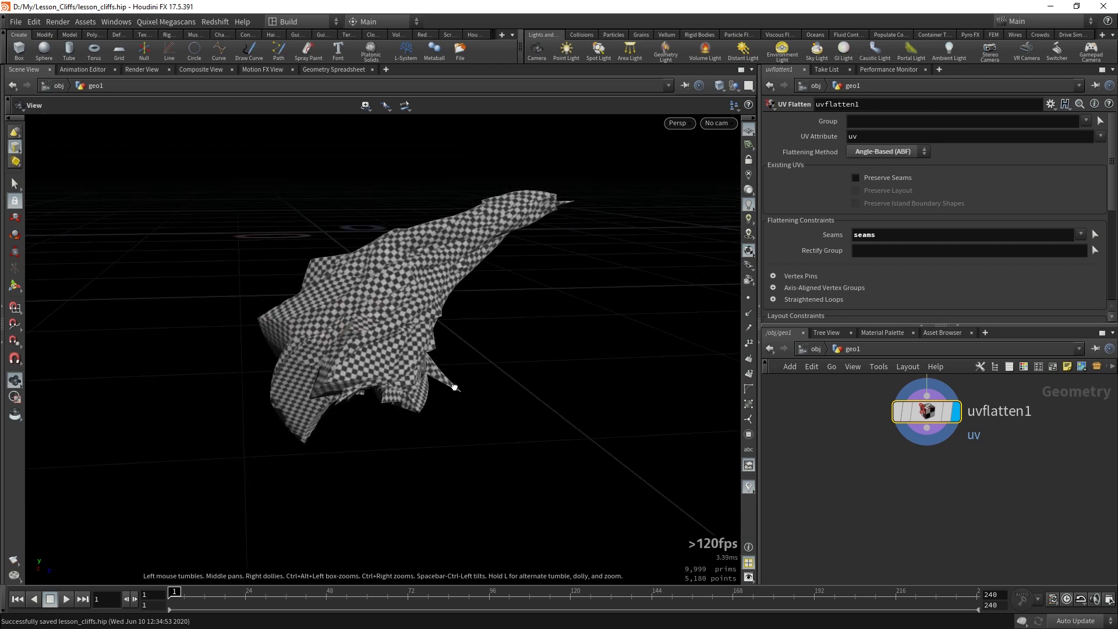
{"action": "key", "text": "Return"}
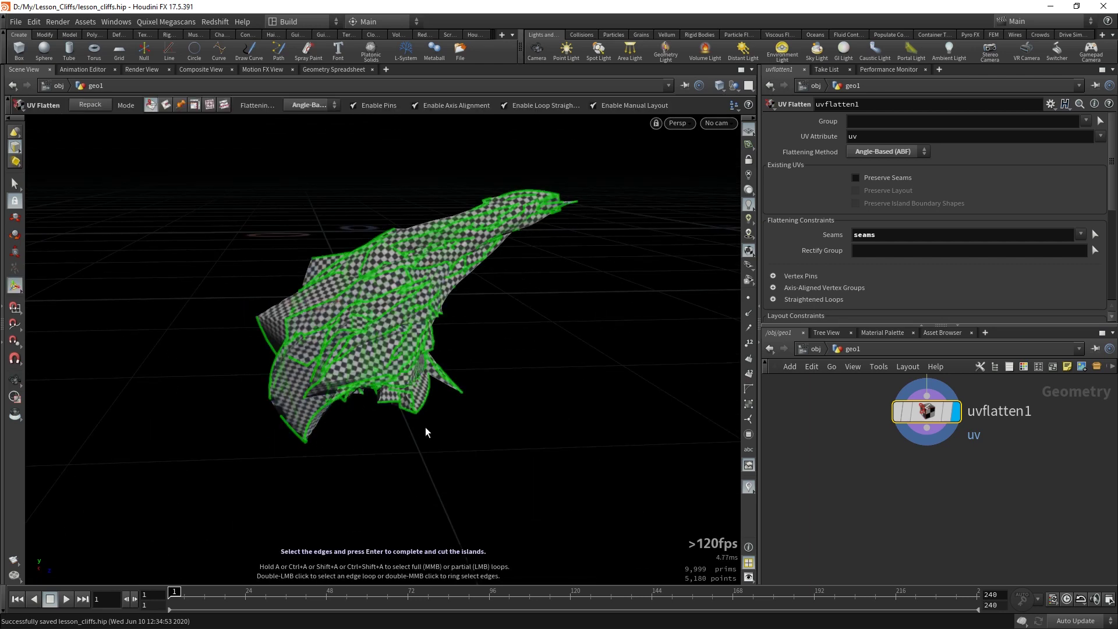
{"action": "left_click_drag", "start_coordinate": [426, 432], "coordinate": [419, 412]}
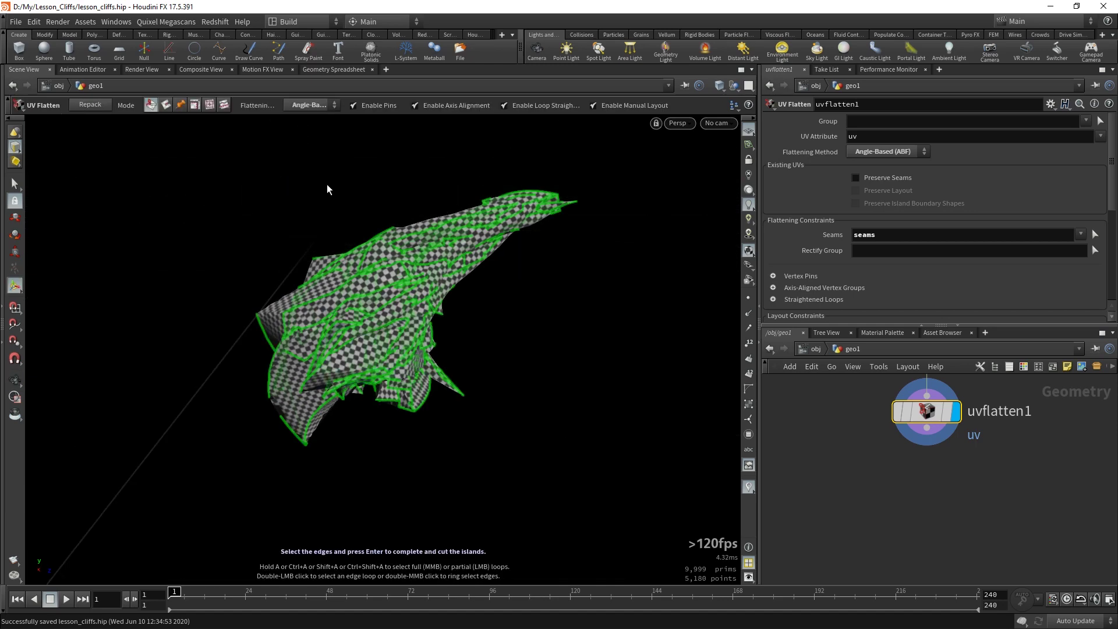
{"action": "left_click_drag", "start_coordinate": [336, 234], "coordinate": [357, 248]}
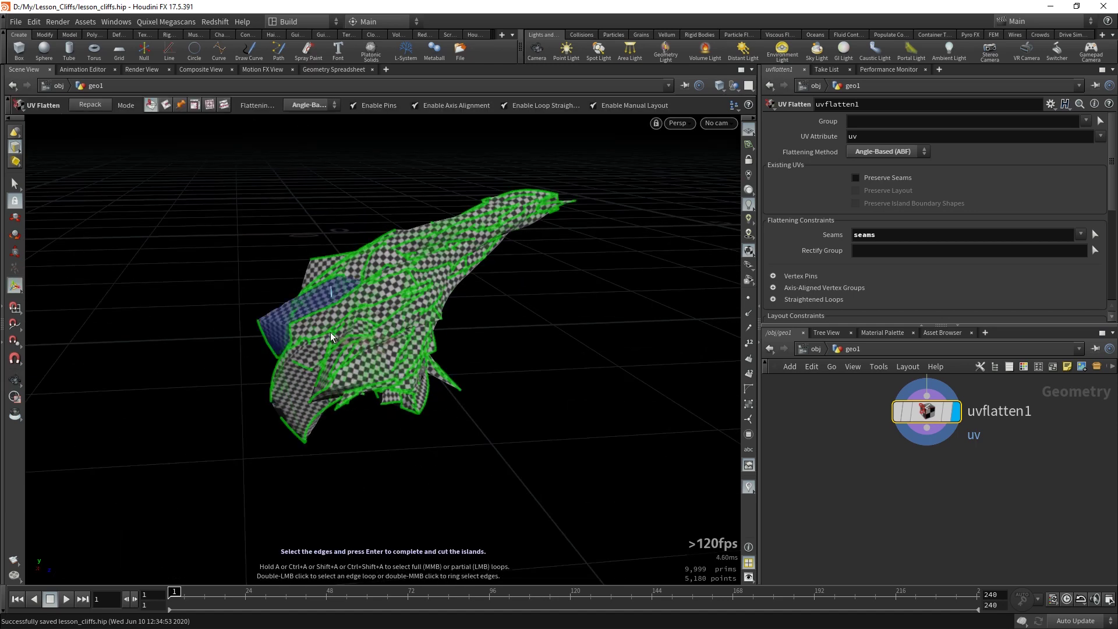
{"action": "scroll", "coordinate": [954, 474], "scroll_direction": "down", "scroll_amount": 3}
{"action": "scroll", "coordinate": [993, 489], "scroll_direction": "down", "scroll_amount": 2}
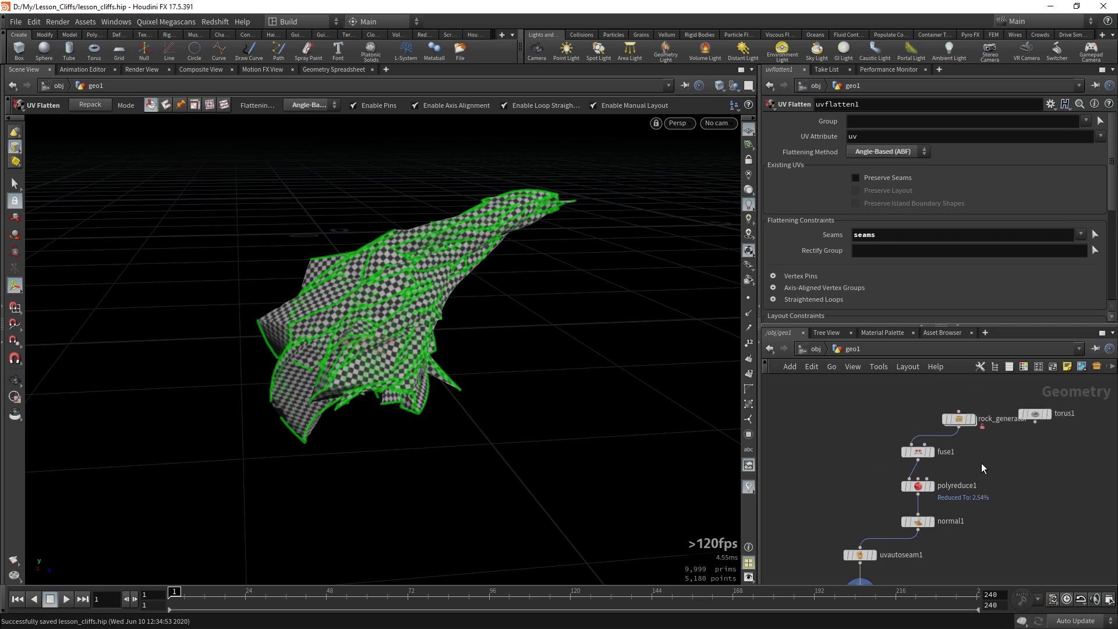
- Insert a Match Size node between fuse1 and polyreduce1
{"action": "scroll", "coordinate": [983, 468], "scroll_direction": "up", "scroll_amount": 2}
{"action": "scroll", "coordinate": [932, 466], "scroll_direction": "up", "scroll_amount": 1}
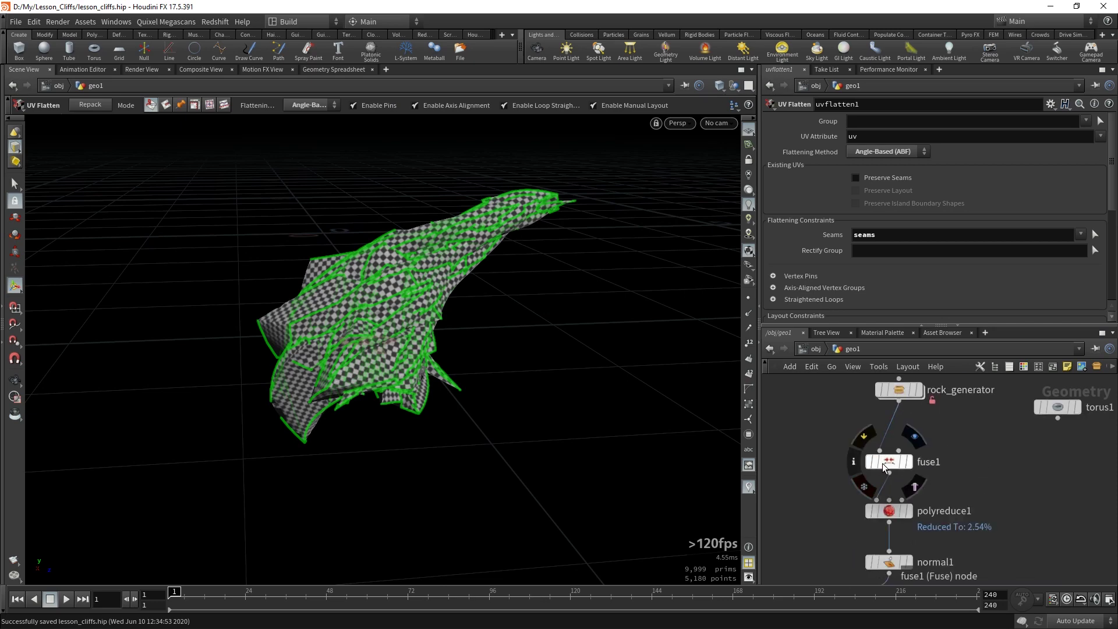
{"action": "left_click_drag", "start_coordinate": [908, 495], "coordinate": [860, 496]}
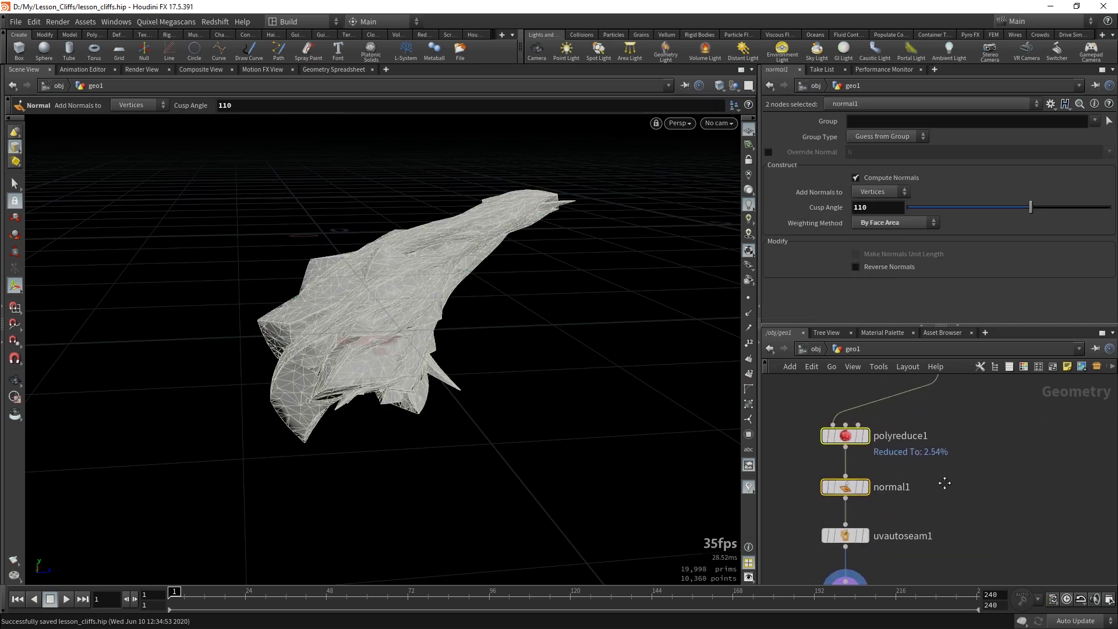
{"action": "key", "text": "Tab"}
{"action": "type", "text": "mat"}
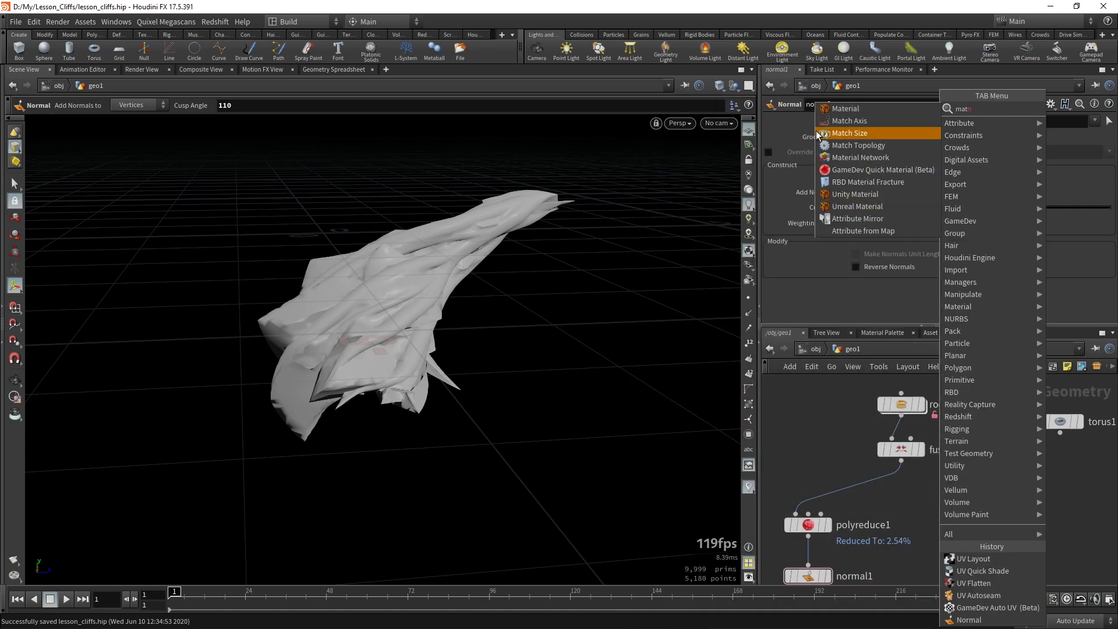
{"action": "left_click", "coordinate": [850, 133]}
{"action": "key", "text": "Escape"}
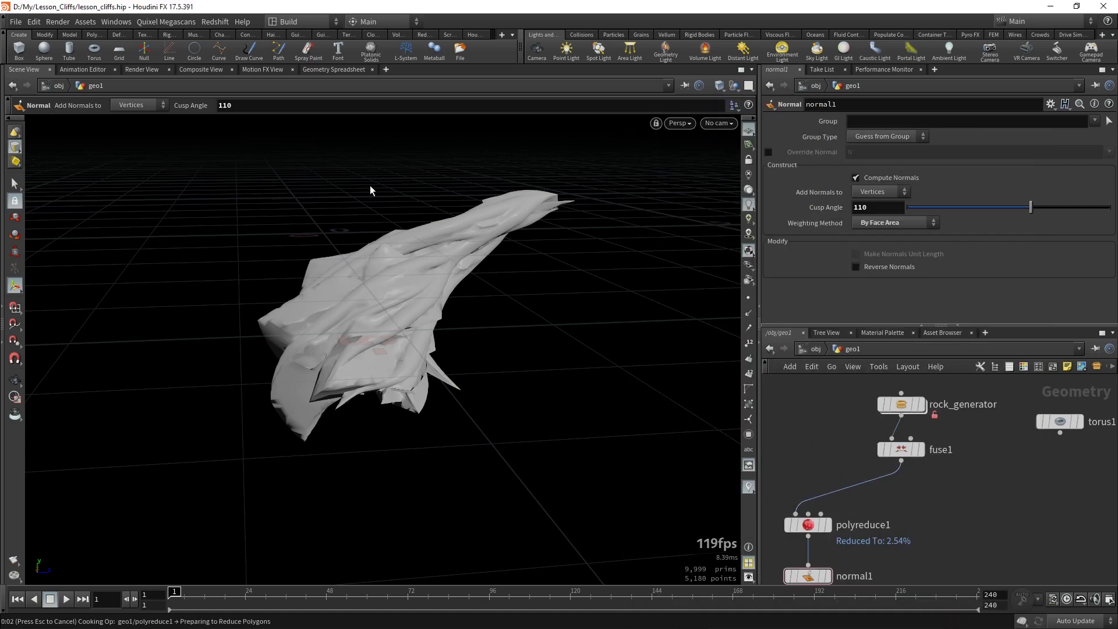
{"action": "left_click", "coordinate": [893, 495]}
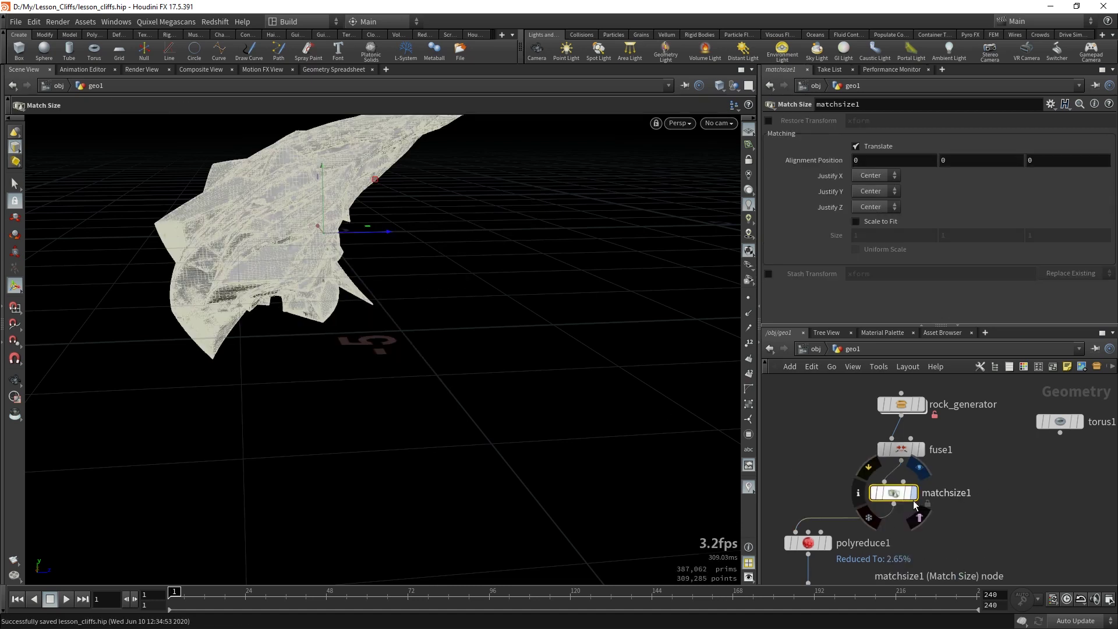
- Save the scene, keep horizontal justification at Center, and orbit the rock
{"action": "key", "text": "ctrl+s"}
{"action": "left_click", "coordinate": [823, 175]}
{"action": "left_click", "coordinate": [898, 177]}
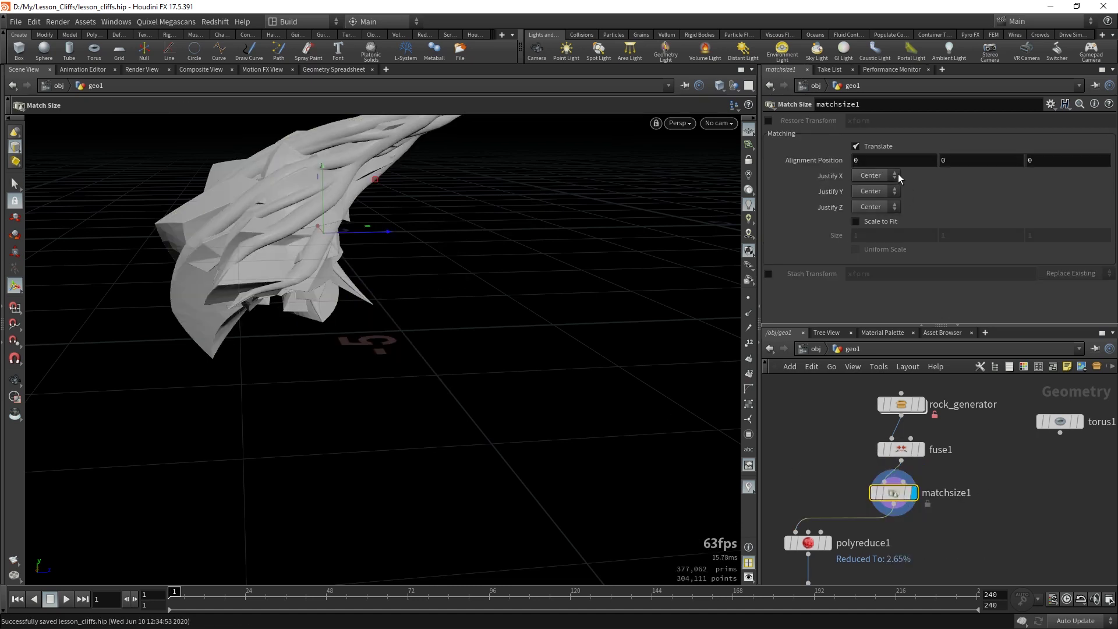
{"action": "mouse_move", "coordinate": [477, 292]}
{"action": "left_mouse_down"}
{"action": "mouse_move", "coordinate": [407, 317]}
{"action": "mouse_move", "coordinate": [397, 247]}
{"action": "mouse_move", "coordinate": [443, 233]}
{"action": "left_mouse_up"}
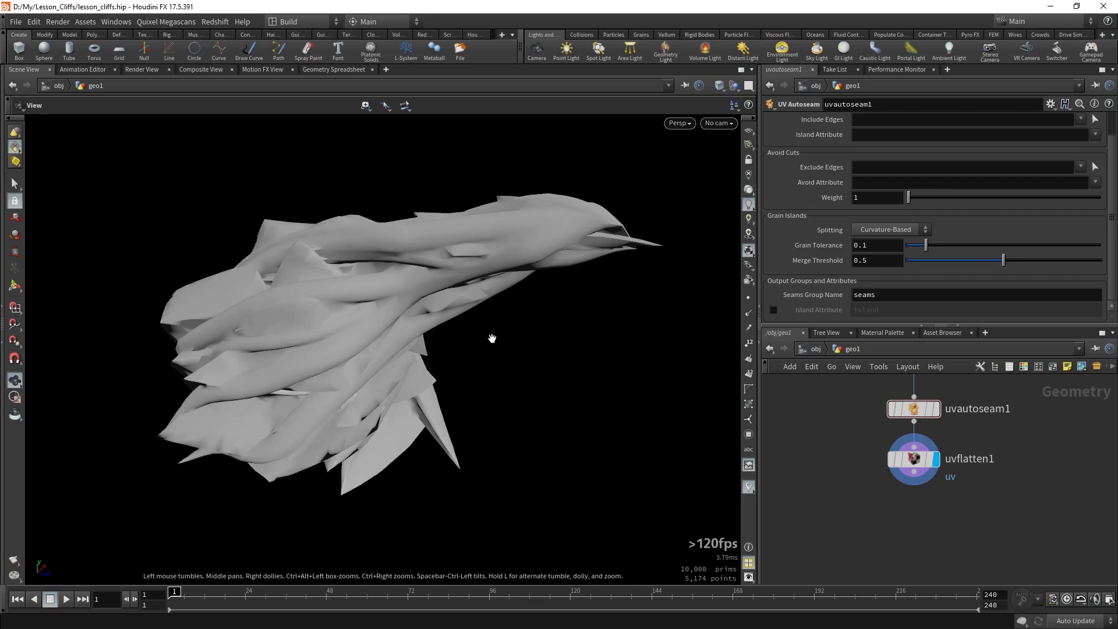
{"action": "mouse_move", "coordinate": [492, 338]}
{"action": "middle_mouse_down"}
{"action": "mouse_move", "coordinate": [482, 394]}
{"action": "mouse_move", "coordinate": [486, 386]}
{"action": "middle_mouse_up"}
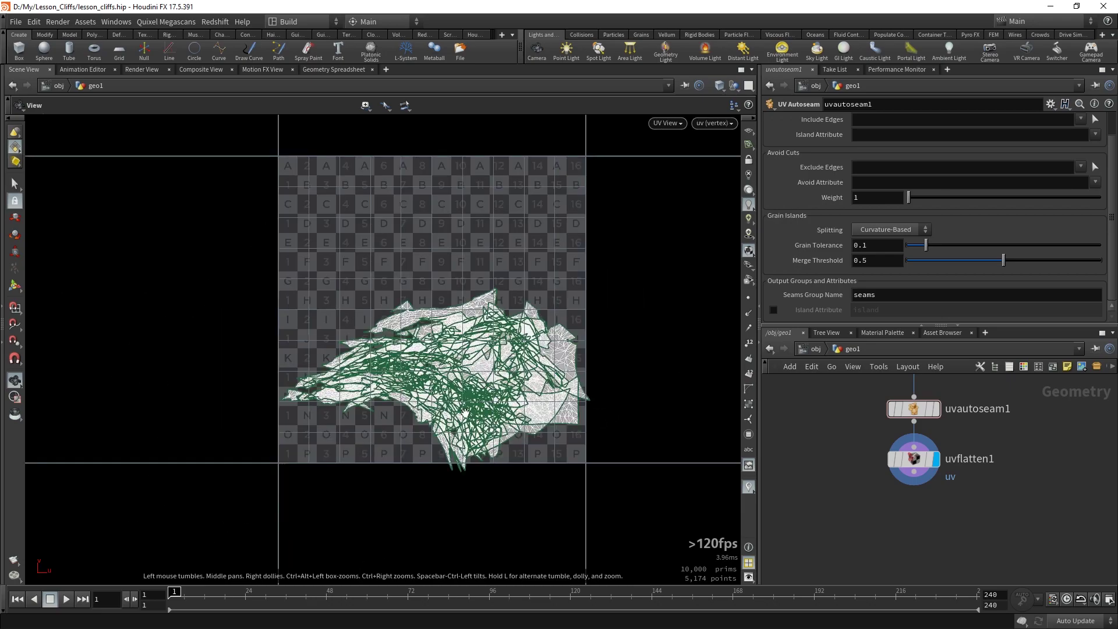
- Add a UV Layout node below uvflatten1 and display its packed result
{"action": "scroll", "coordinate": [476, 348], "scroll_direction": "up", "scroll_amount": 5}
{"action": "scroll", "coordinate": [501, 367], "scroll_direction": "down", "scroll_amount": 3}
{"action": "scroll", "coordinate": [525, 384], "scroll_direction": "up", "scroll_amount": 2}
{"action": "scroll", "coordinate": [525, 385], "scroll_direction": "up", "scroll_amount": 3}
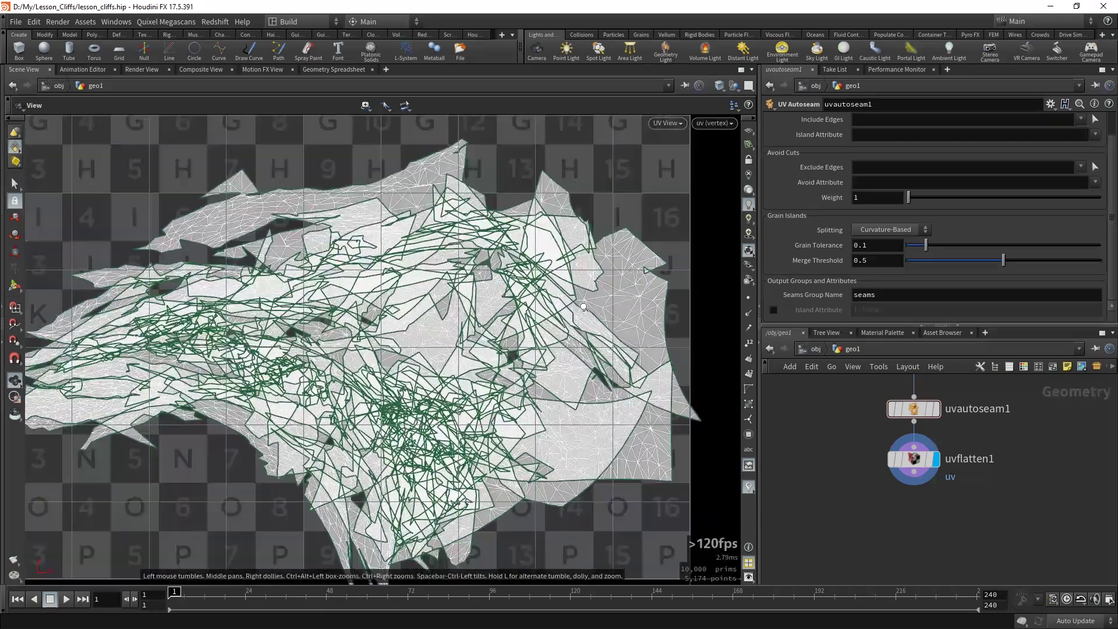
{"action": "scroll", "coordinate": [360, 390], "scroll_direction": "down", "scroll_amount": 2}
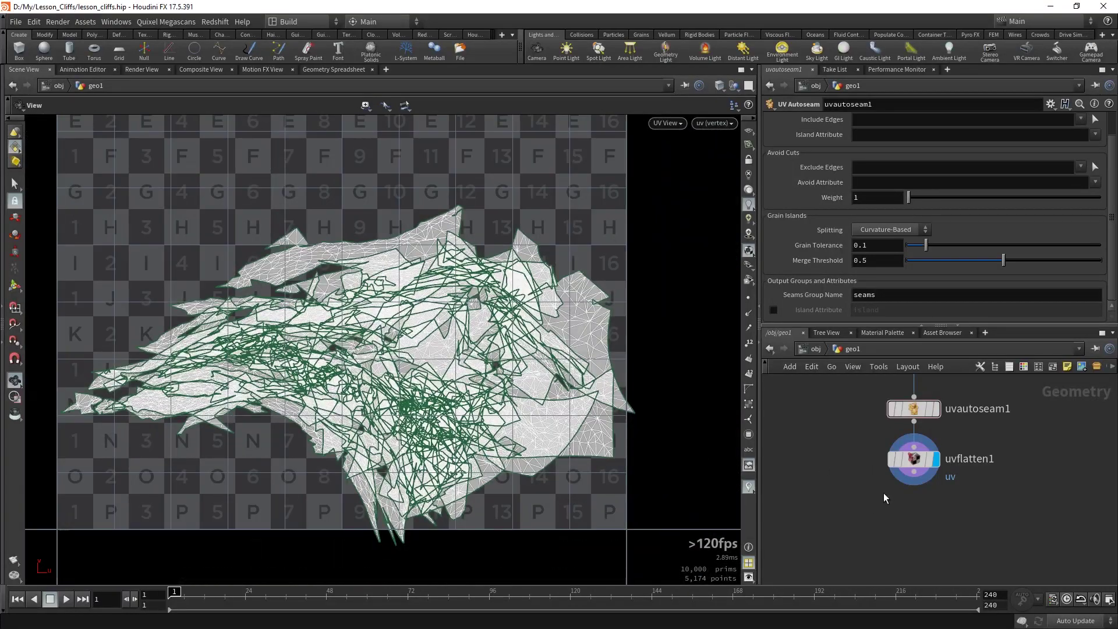
{"action": "key", "text": "Tab"}
{"action": "type", "text": "laou"}
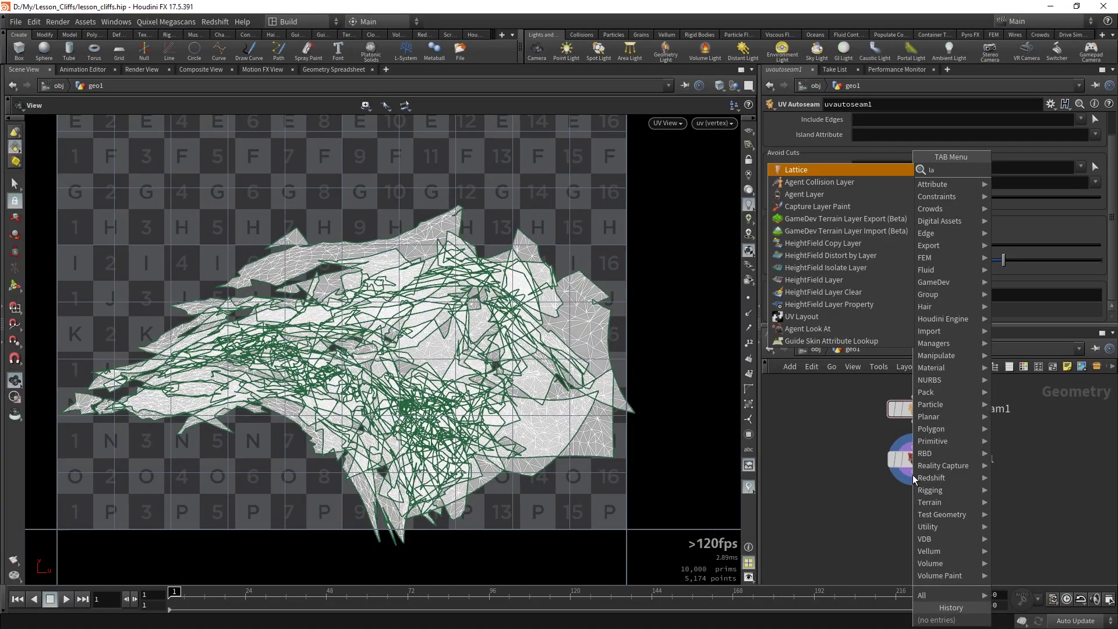
{"action": "left_click", "coordinate": [827, 316]}
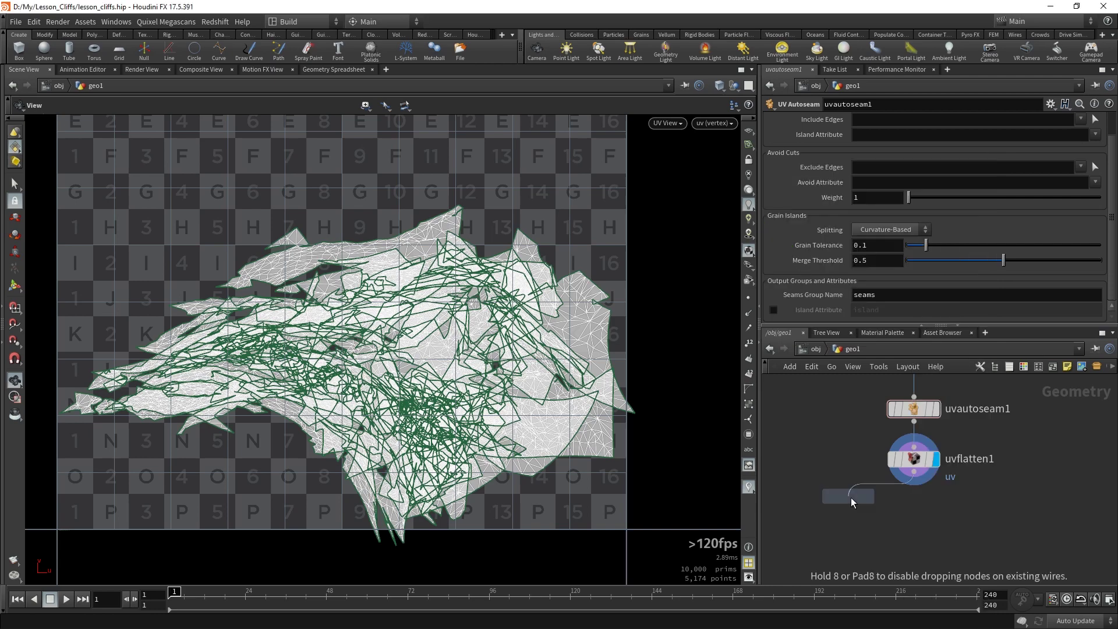
{"action": "left_click", "coordinate": [874, 513]}
{"action": "key", "text": "r"}
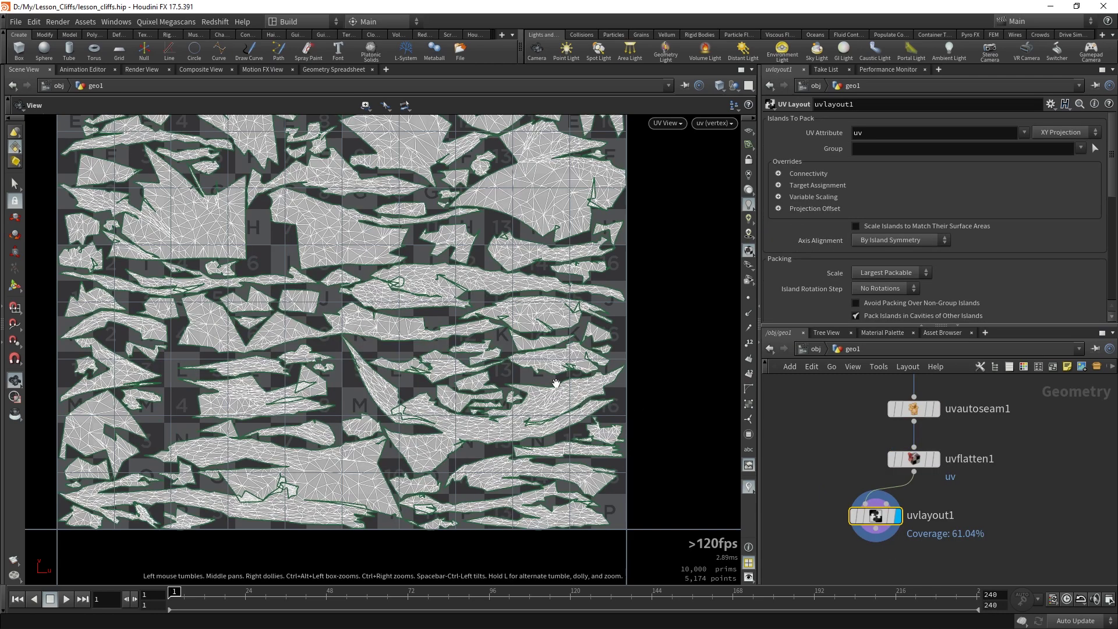
- Inspect the 61.04% packed islands in the UV square, then return to the 3D view
{"action": "middle_click_drag", "start_coordinate": [468, 244], "coordinate": [488, 357]}
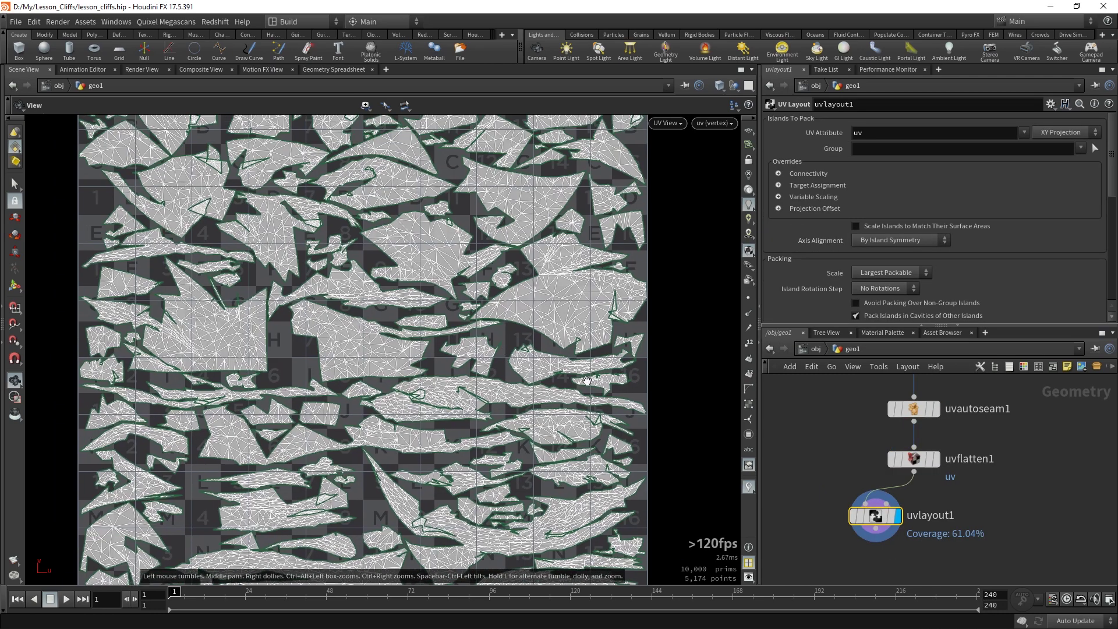
{"action": "middle_click_drag", "start_coordinate": [520, 286], "coordinate": [638, 319]}
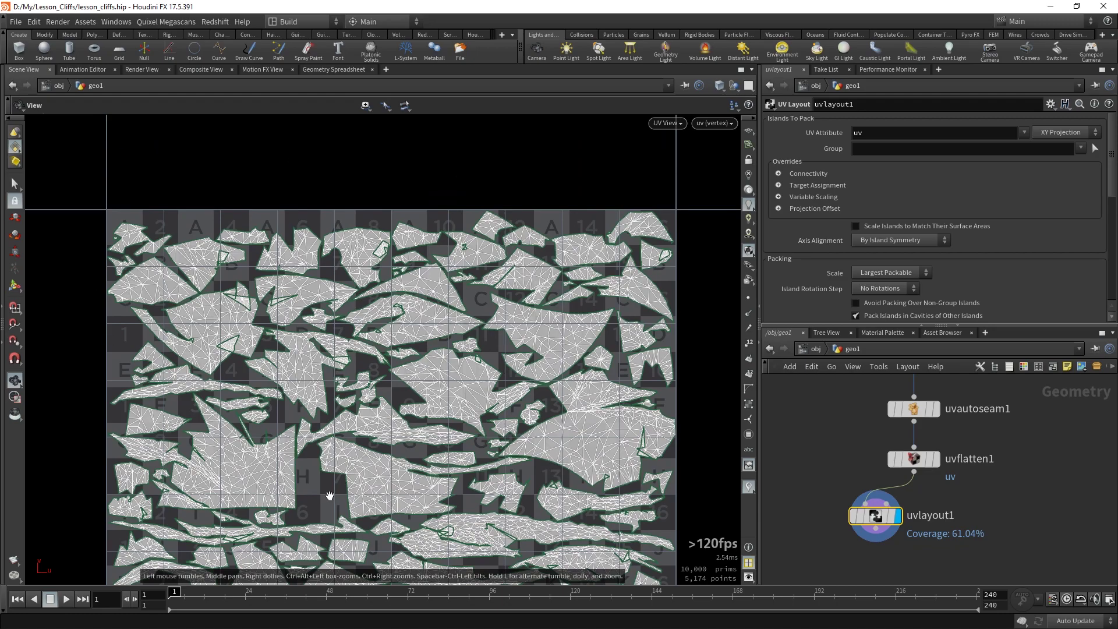
{"action": "middle_click_drag", "start_coordinate": [329, 495], "coordinate": [383, 403]}
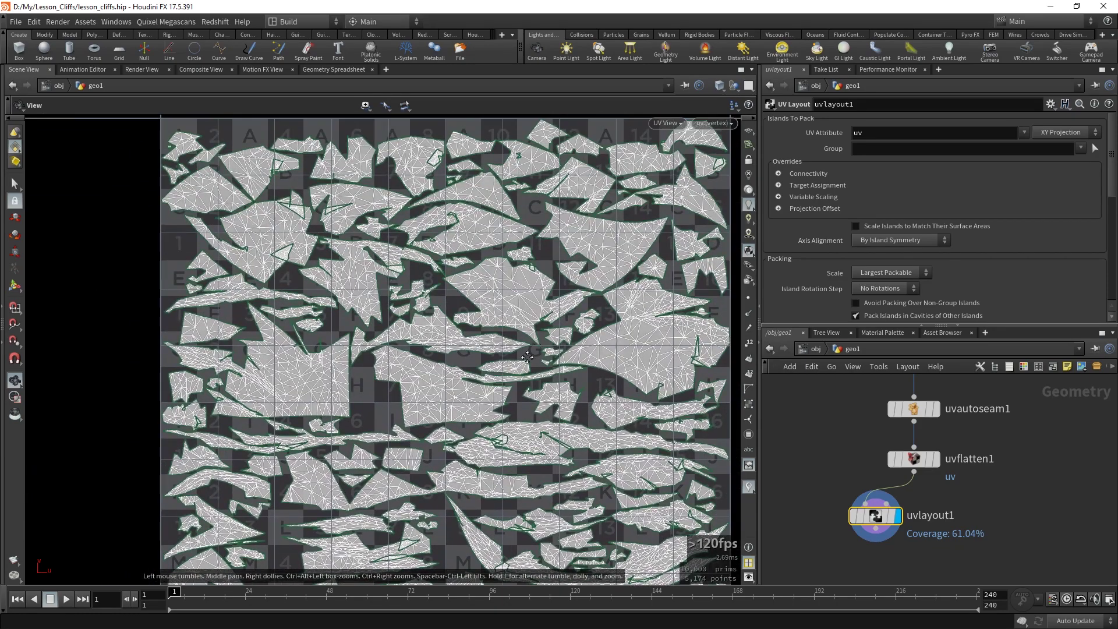
{"action": "scroll", "coordinate": [545, 209], "scroll_direction": "up", "scroll_amount": 5}
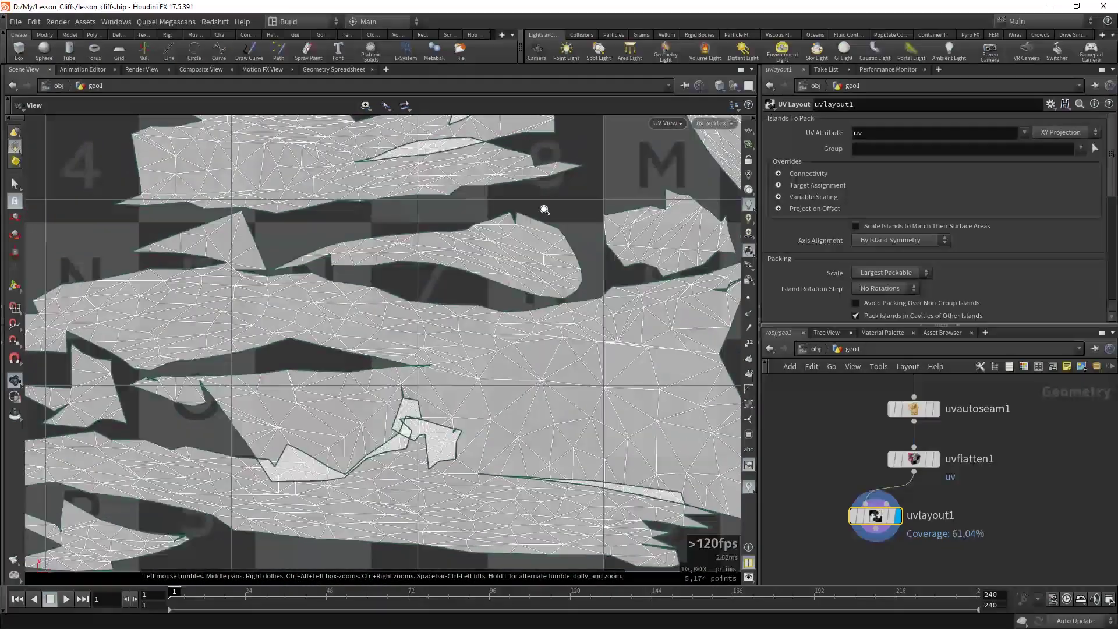
{"action": "scroll", "coordinate": [375, 428], "scroll_direction": "up", "scroll_amount": 1}
{"action": "middle_click_drag", "start_coordinate": [376, 428], "coordinate": [377, 323]}
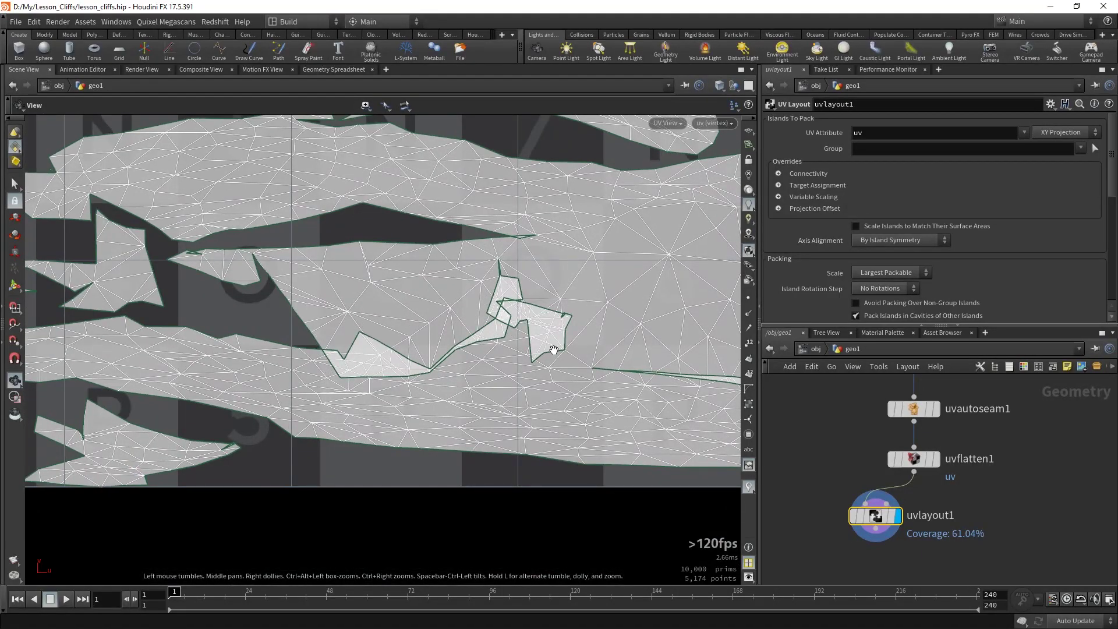
{"action": "middle_click_drag", "start_coordinate": [441, 361], "coordinate": [674, 294]}
{"action": "scroll", "coordinate": [674, 294], "scroll_direction": "down", "scroll_amount": 5}
{"action": "scroll", "coordinate": [654, 155], "scroll_direction": "up", "scroll_amount": 4}
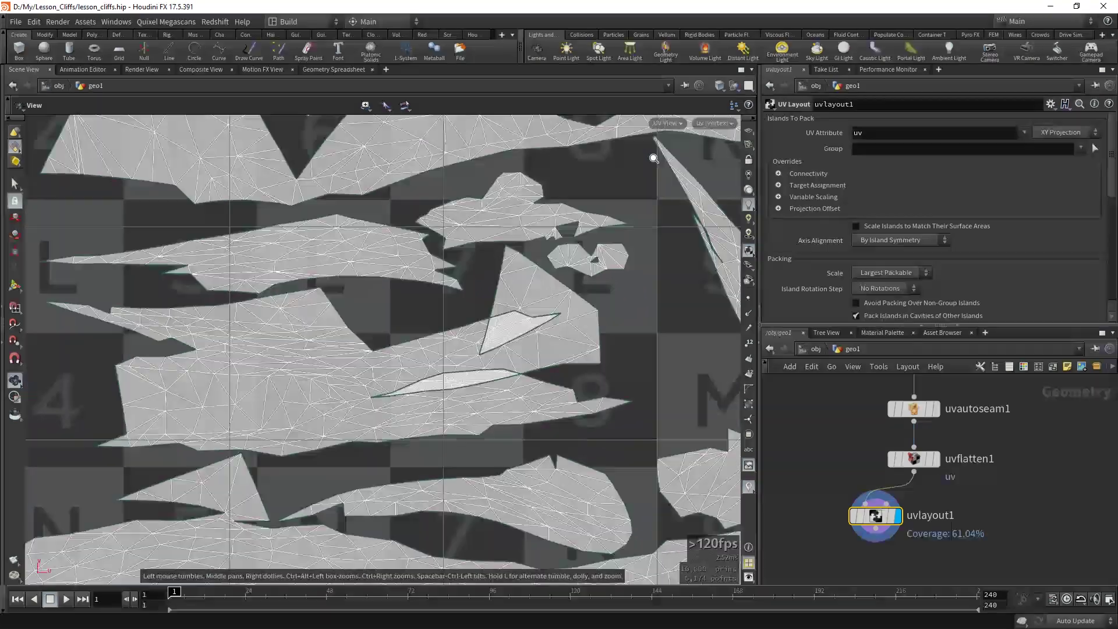
{"action": "scroll", "coordinate": [553, 301], "scroll_direction": "down", "scroll_amount": 2}
{"action": "key", "text": "space+1"}
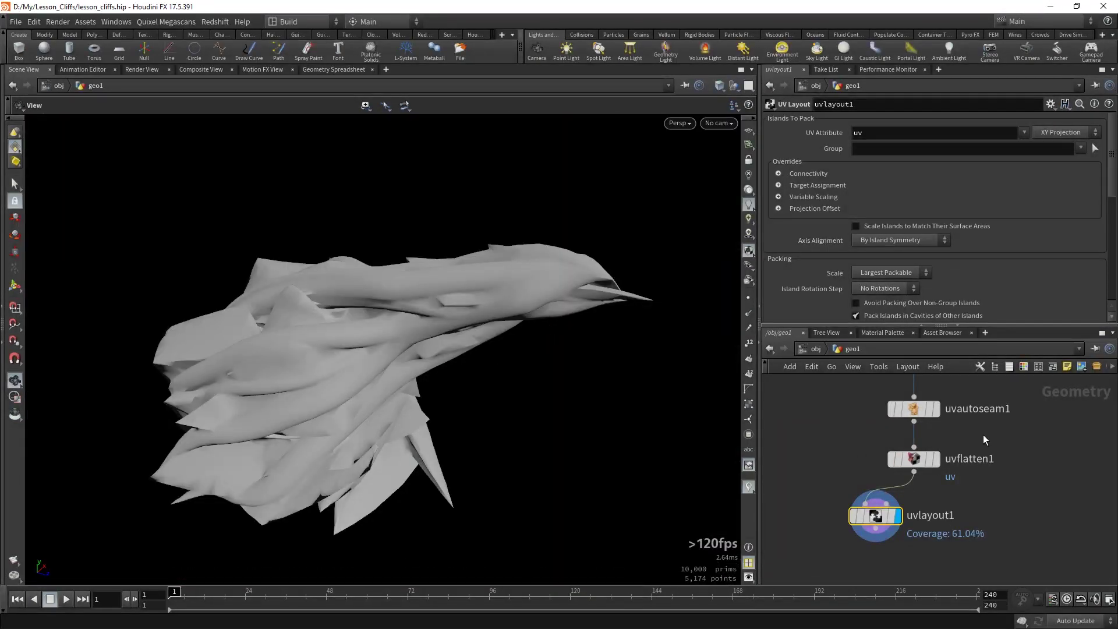
- Select uvautoseam1 and orbit around the cliff mesh to inspect it
{"action": "left_click", "coordinate": [913, 409]}
{"action": "scroll", "coordinate": [564, 220], "scroll_direction": "up", "scroll_amount": 3}
{"action": "mouse_move", "coordinate": [563, 220]}
{"action": "left_mouse_down"}
{"action": "mouse_move", "coordinate": [536, 256]}
{"action": "mouse_move", "coordinate": [484, 237]}
{"action": "mouse_move", "coordinate": [320, 289]}
{"action": "mouse_move", "coordinate": [262, 267]}
{"action": "left_mouse_up"}
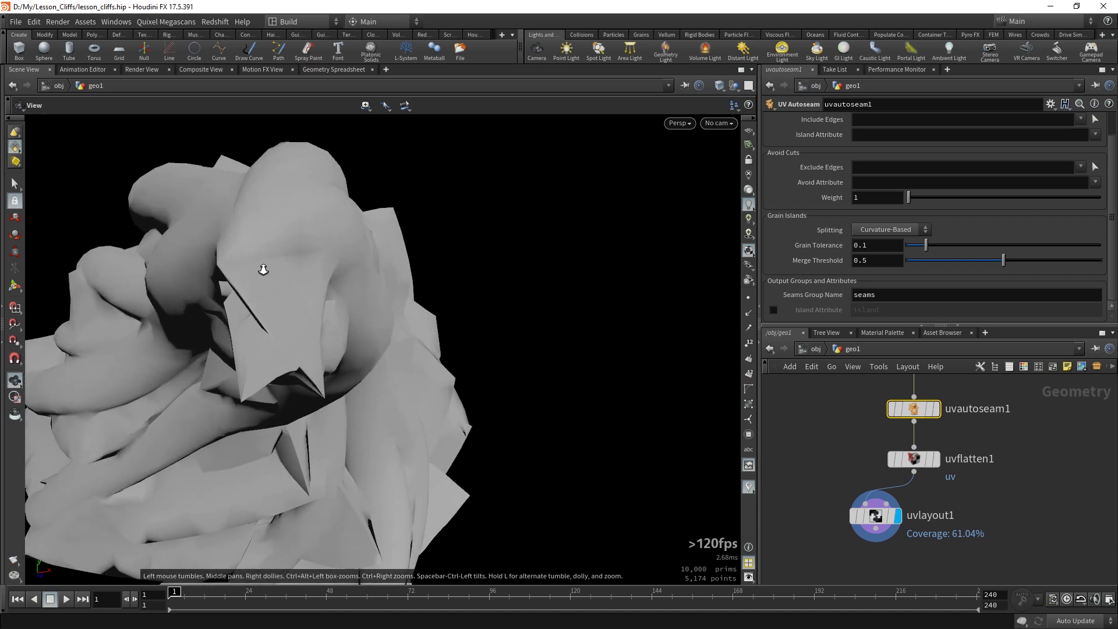
{"action": "scroll", "coordinate": [332, 257], "scroll_direction": "up", "scroll_amount": 3}
{"action": "mouse_move", "coordinate": [331, 257]}
{"action": "left_mouse_down"}
{"action": "mouse_move", "coordinate": [315, 260]}
{"action": "mouse_move", "coordinate": [287, 239]}
{"action": "mouse_move", "coordinate": [344, 225]}
{"action": "mouse_move", "coordinate": [460, 260]}
{"action": "mouse_move", "coordinate": [339, 242]}
{"action": "mouse_move", "coordinate": [244, 336]}
{"action": "left_mouse_up"}
{"action": "right_click_drag", "start_coordinate": [244, 336], "coordinate": [326, 326]}
{"action": "middle_click_drag", "start_coordinate": [350, 314], "coordinate": [385, 341]}
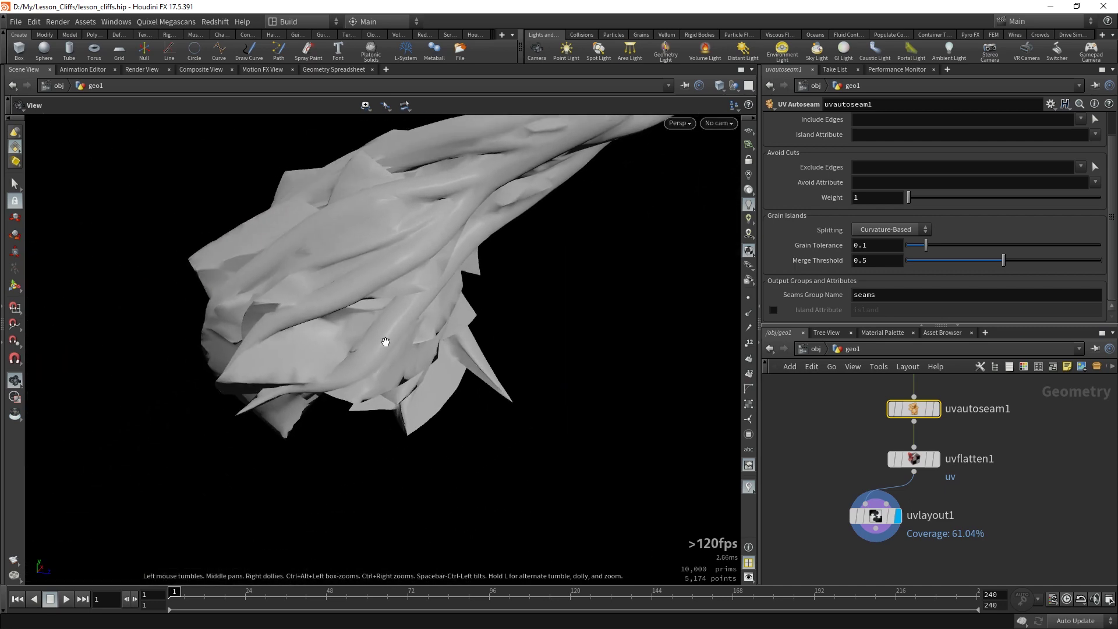
{"action": "left_click_drag", "start_coordinate": [517, 252], "coordinate": [379, 304]}
- Inspect the packed UV islands in UV View, then return to the perspective view
{"action": "key", "text": "space+5"}
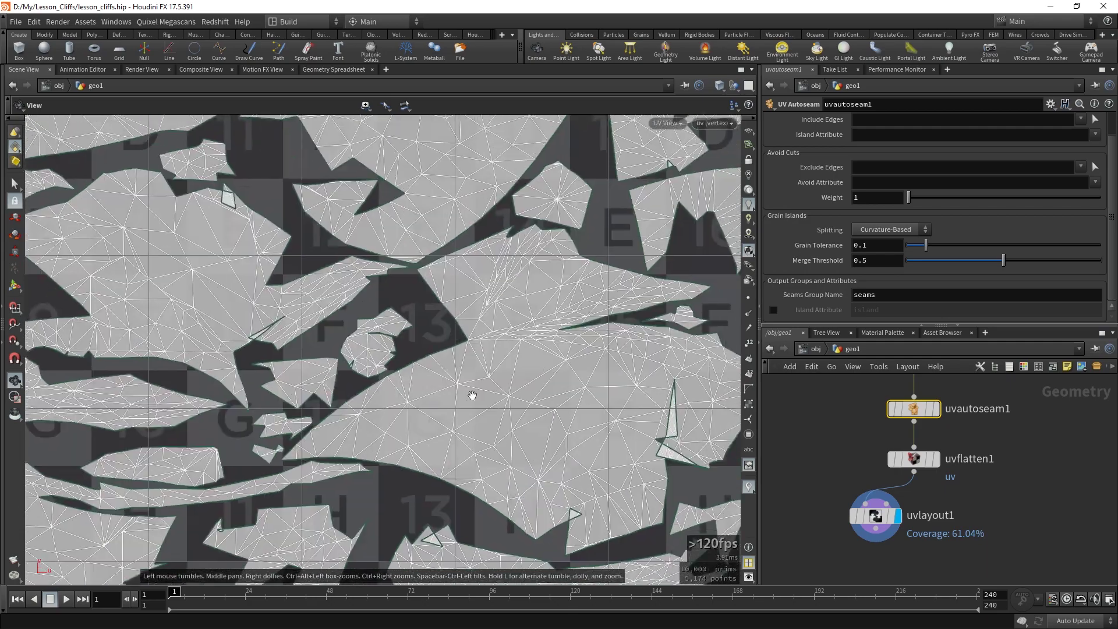
{"action": "mouse_move", "coordinate": [472, 395]}
{"action": "middle_mouse_down"}
{"action": "mouse_move", "coordinate": [360, 426]}
{"action": "mouse_move", "coordinate": [408, 456]}
{"action": "mouse_move", "coordinate": [317, 281]}
{"action": "mouse_move", "coordinate": [326, 431]}
{"action": "mouse_move", "coordinate": [341, 424]}
{"action": "mouse_move", "coordinate": [249, 394]}
{"action": "mouse_move", "coordinate": [389, 442]}
{"action": "middle_mouse_up"}
{"action": "mouse_move", "coordinate": [389, 443]}
{"action": "right_mouse_down"}
{"action": "mouse_move", "coordinate": [554, 416]}
{"action": "mouse_move", "coordinate": [355, 414]}
{"action": "right_mouse_up"}
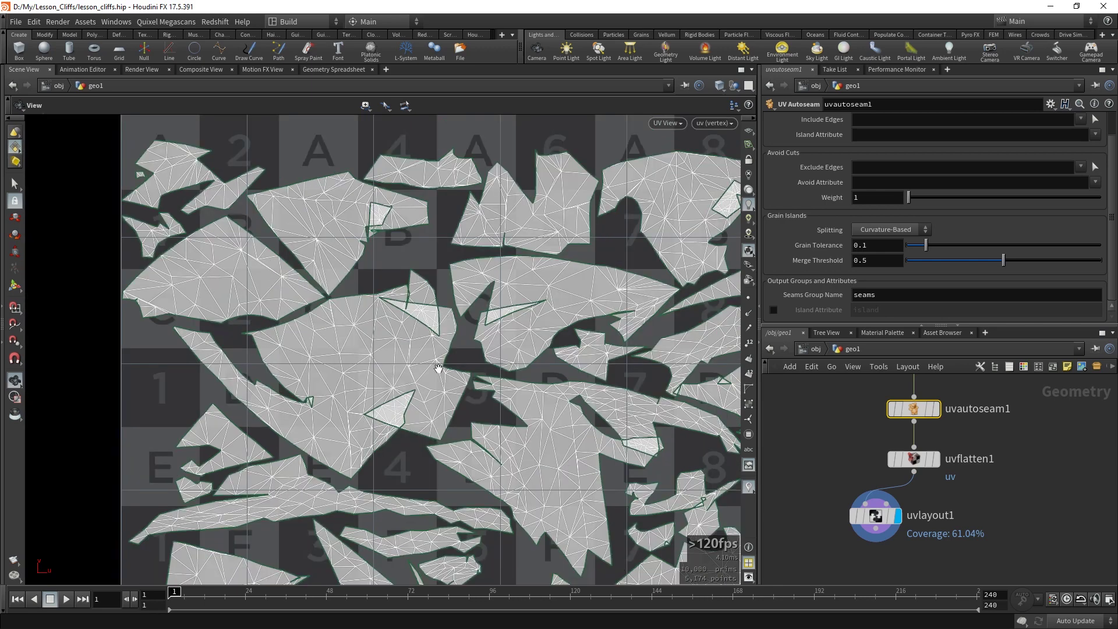
{"action": "right_click_drag", "start_coordinate": [571, 502], "coordinate": [659, 378]}
{"action": "middle_click_drag", "start_coordinate": [659, 377], "coordinate": [639, 441]}
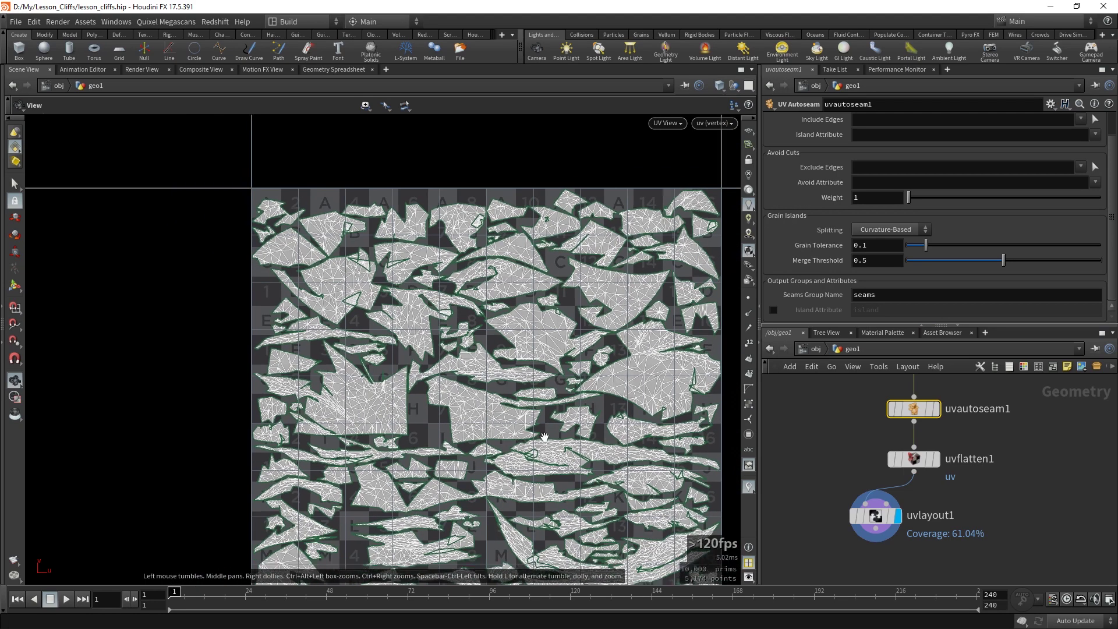
{"action": "scroll", "coordinate": [367, 330], "scroll_direction": "up", "scroll_amount": 5}
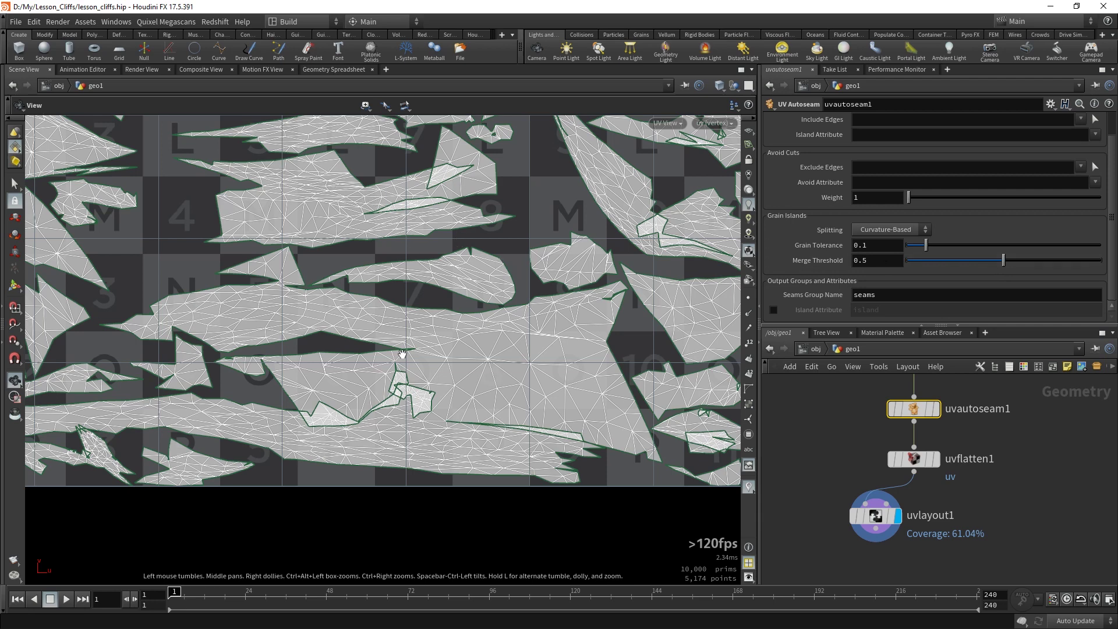
{"action": "key", "text": "space+1"}
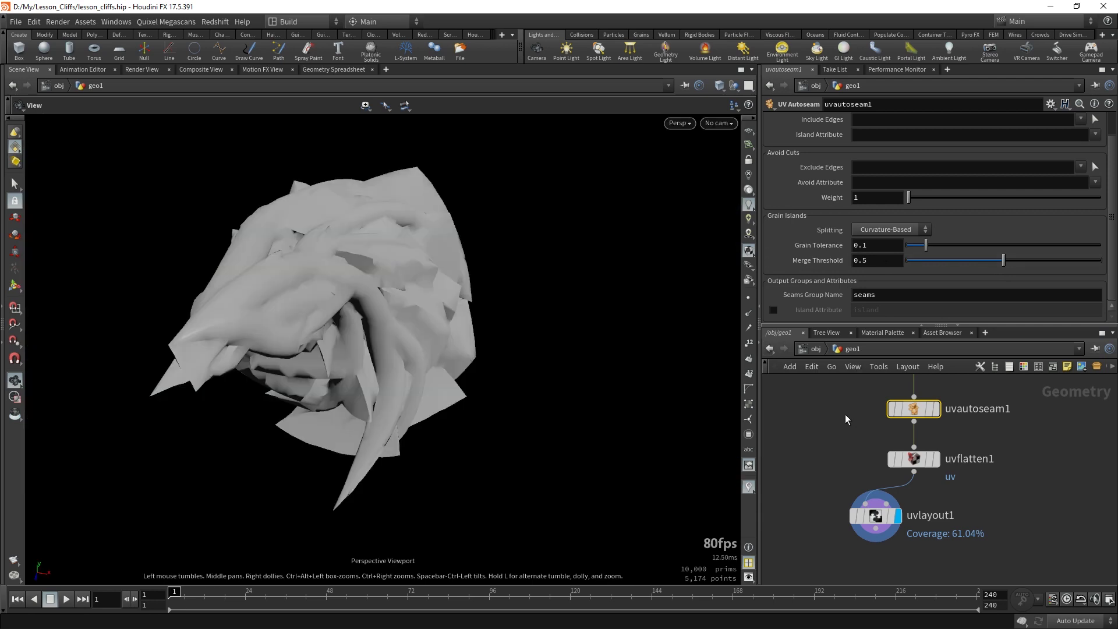
- Display uvautoseam1 with coloured islands and orbit the rock to a new angle
{"action": "mouse_move", "coordinate": [913, 407]}
{"action": "left_click", "coordinate": [937, 415]}
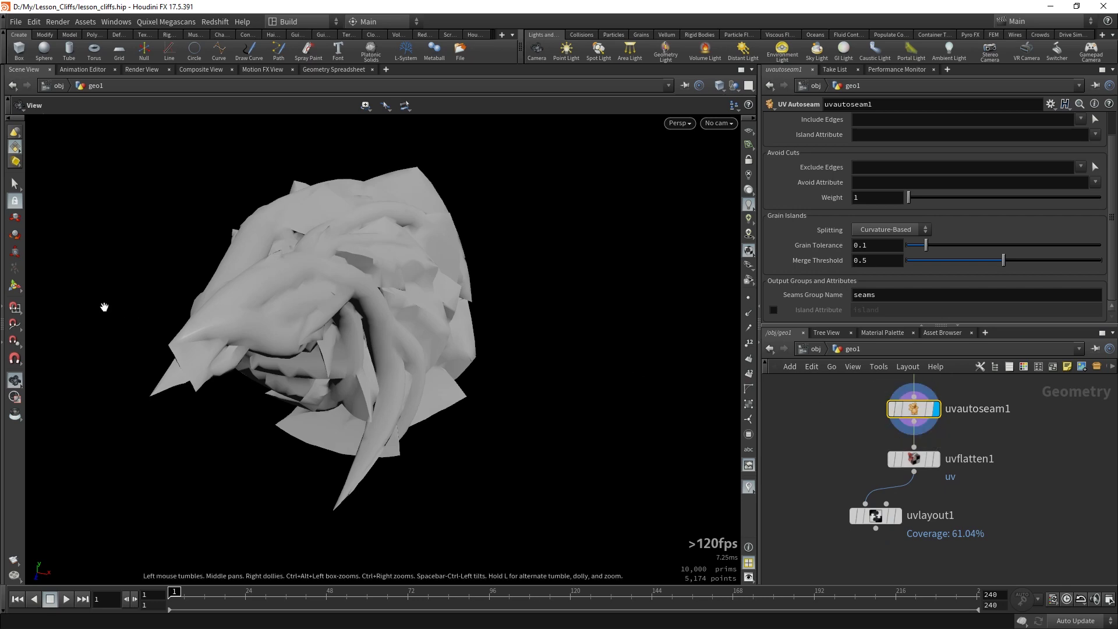
{"action": "left_click", "coordinate": [15, 285]}
{"action": "key", "text": "Escape"}
{"action": "mouse_move", "coordinate": [407, 332]}
{"action": "left_mouse_down"}
{"action": "mouse_move", "coordinate": [569, 320]}
{"action": "mouse_move", "coordinate": [499, 252]}
{"action": "mouse_move", "coordinate": [485, 376]}
{"action": "mouse_move", "coordinate": [506, 404]}
{"action": "mouse_move", "coordinate": [467, 429]}
{"action": "mouse_move", "coordinate": [507, 396]}
{"action": "mouse_move", "coordinate": [514, 215]}
{"action": "mouse_move", "coordinate": [589, 374]}
{"action": "mouse_move", "coordinate": [287, 382]}
{"action": "mouse_move", "coordinate": [620, 382]}
{"action": "left_mouse_up"}
{"action": "key", "text": "Return"}
- Save, then lower Grain Tolerance to 0.054 and Merge Threshold to 0.373
{"action": "key", "text": "ctrl+s"}
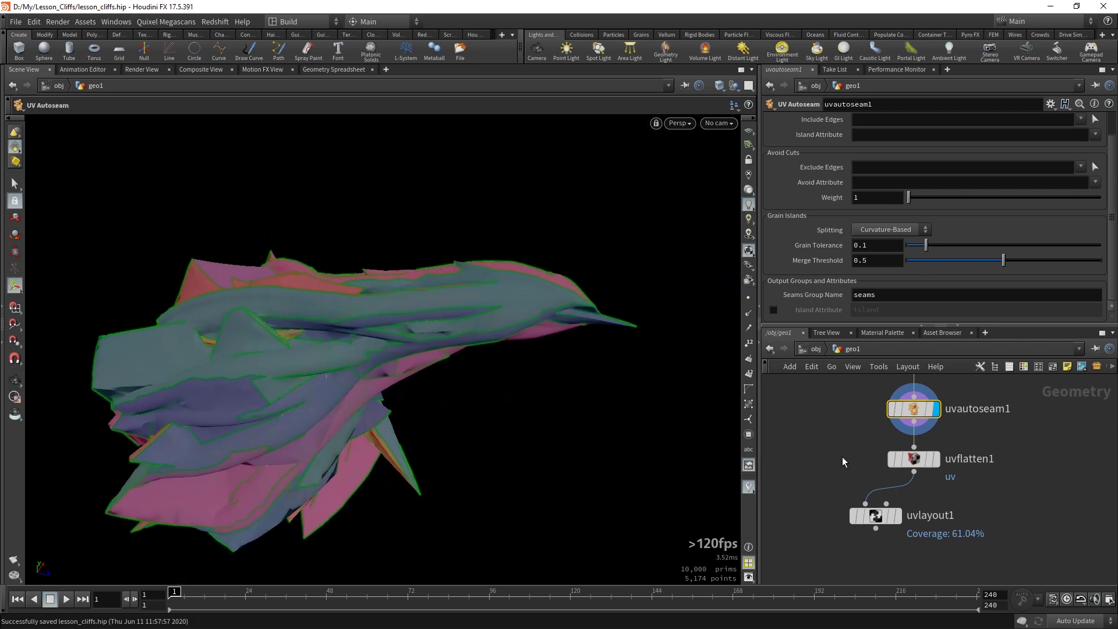
{"action": "mouse_move", "coordinate": [431, 301]}
{"action": "right_mouse_down"}
{"action": "mouse_move", "coordinate": [444, 168]}
{"action": "mouse_move", "coordinate": [584, 279]}
{"action": "mouse_move", "coordinate": [674, 277]}
{"action": "right_mouse_up"}
{"action": "key", "text": "Return"}
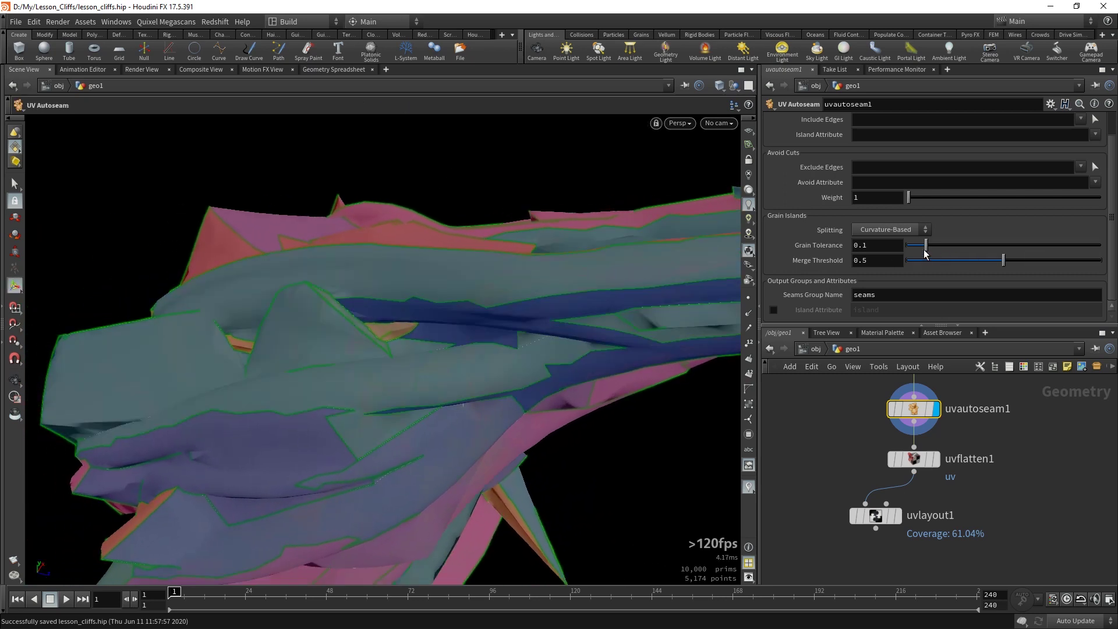
{"action": "left_click_drag", "start_coordinate": [926, 245], "coordinate": [918, 251]}
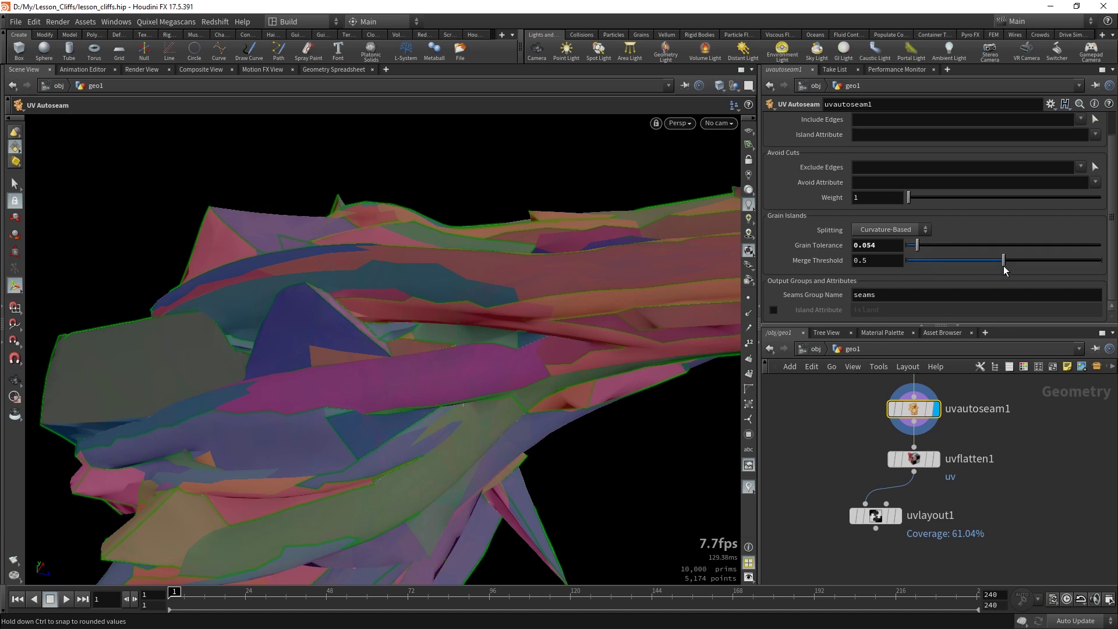
{"action": "left_click_drag", "start_coordinate": [1003, 260], "coordinate": [959, 260]}
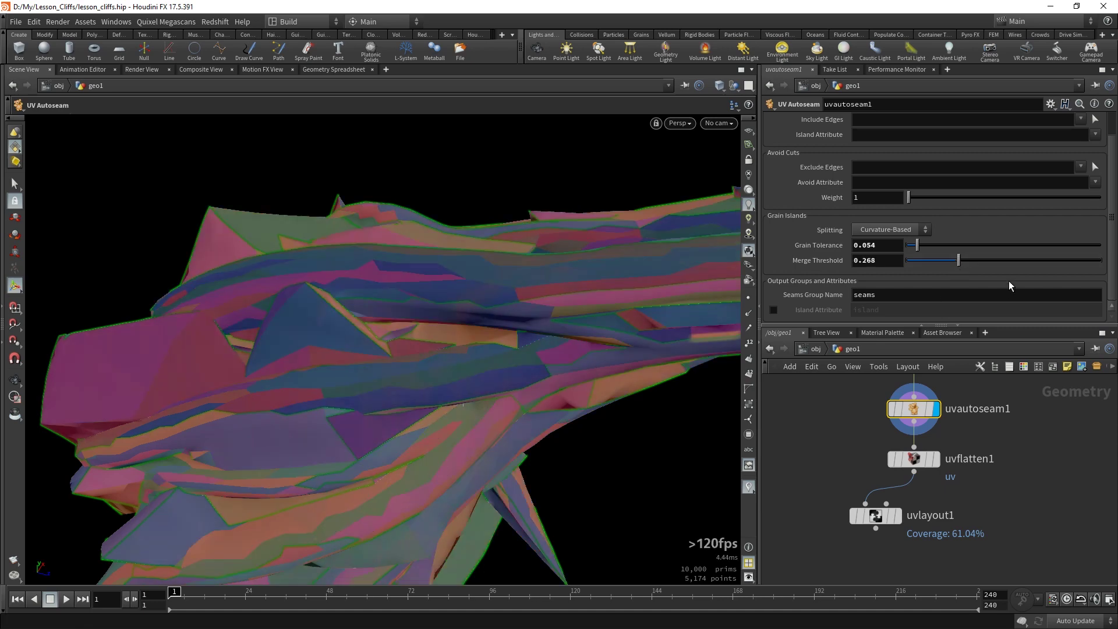
{"action": "left_click_drag", "start_coordinate": [960, 263], "coordinate": [980, 261]}
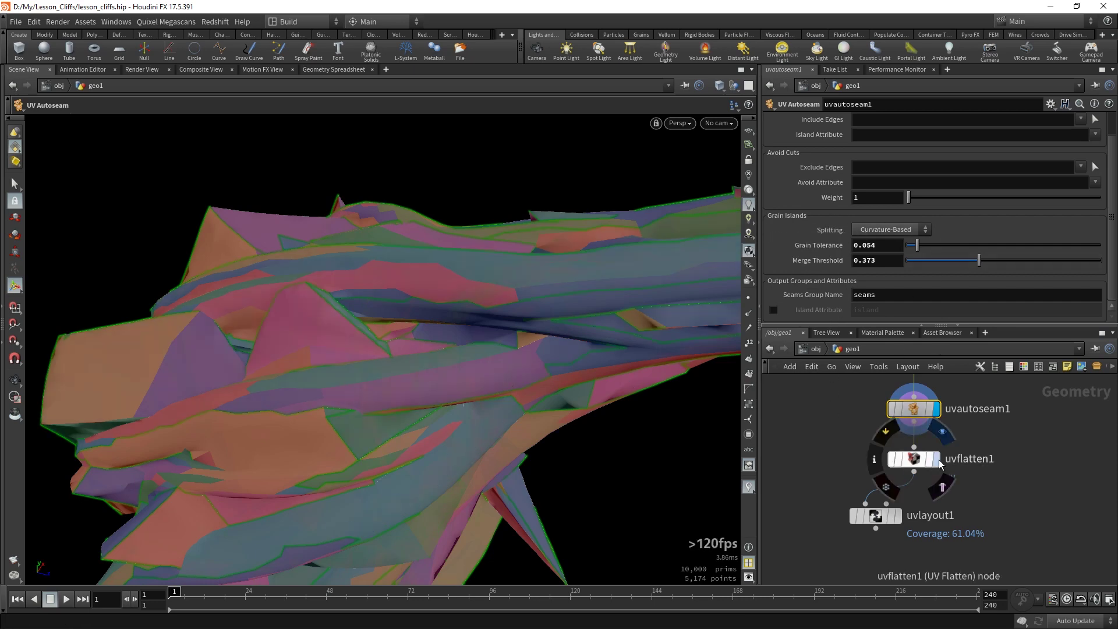
- Show uvflatten1 then uvlayout1 in UV View and zoom into the packed islands
{"action": "left_click", "coordinate": [910, 463]}
{"action": "key", "text": "Return"}
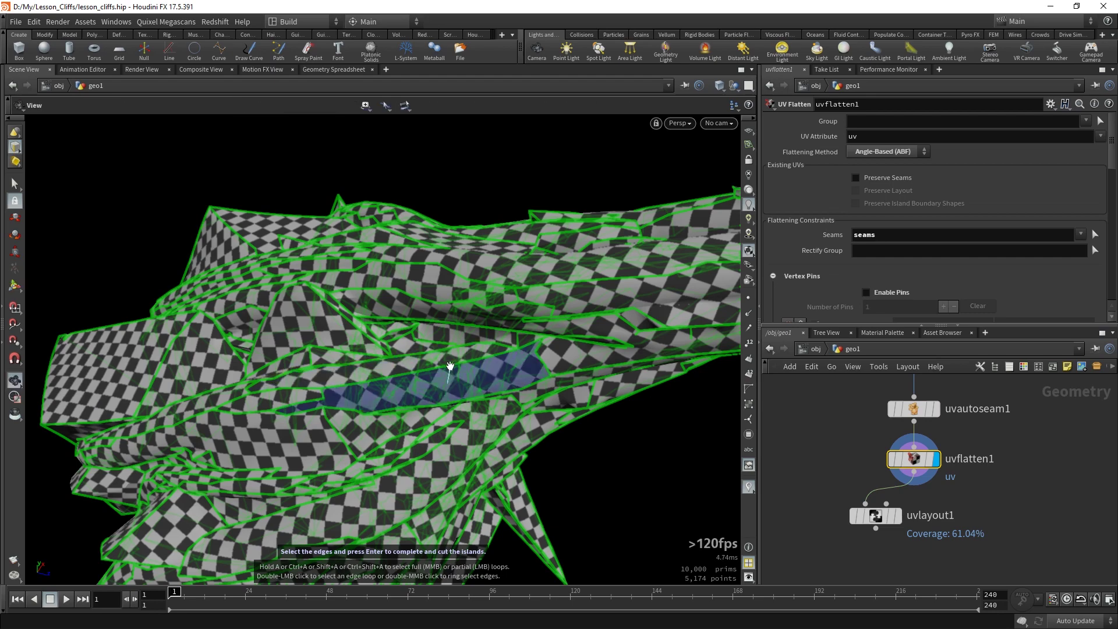
{"action": "key", "text": "space+5"}
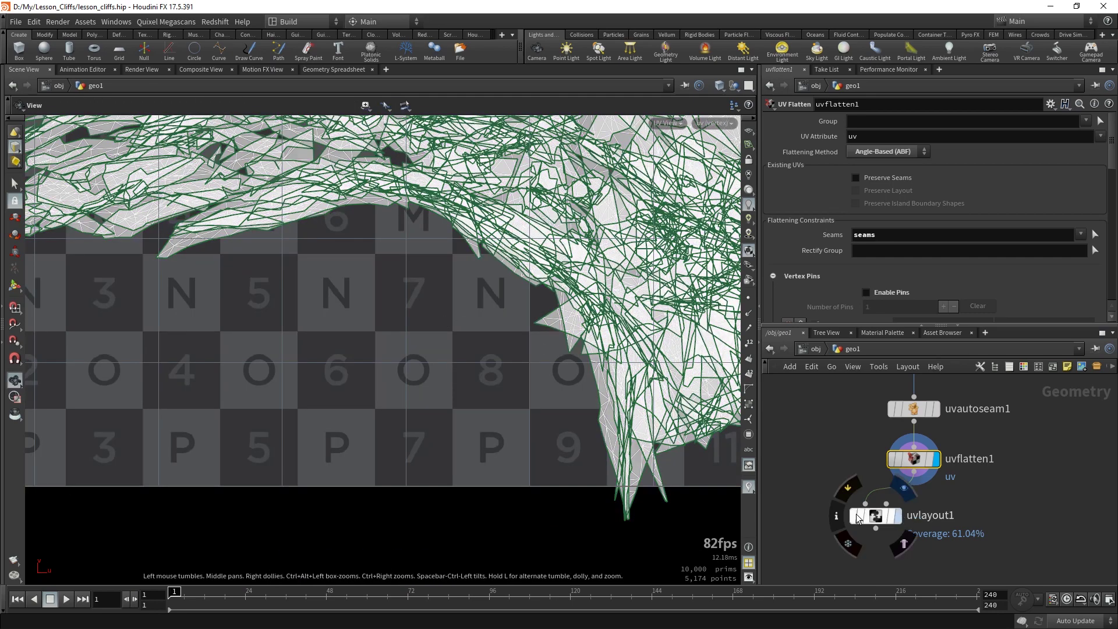
{"action": "left_click", "coordinate": [875, 520]}
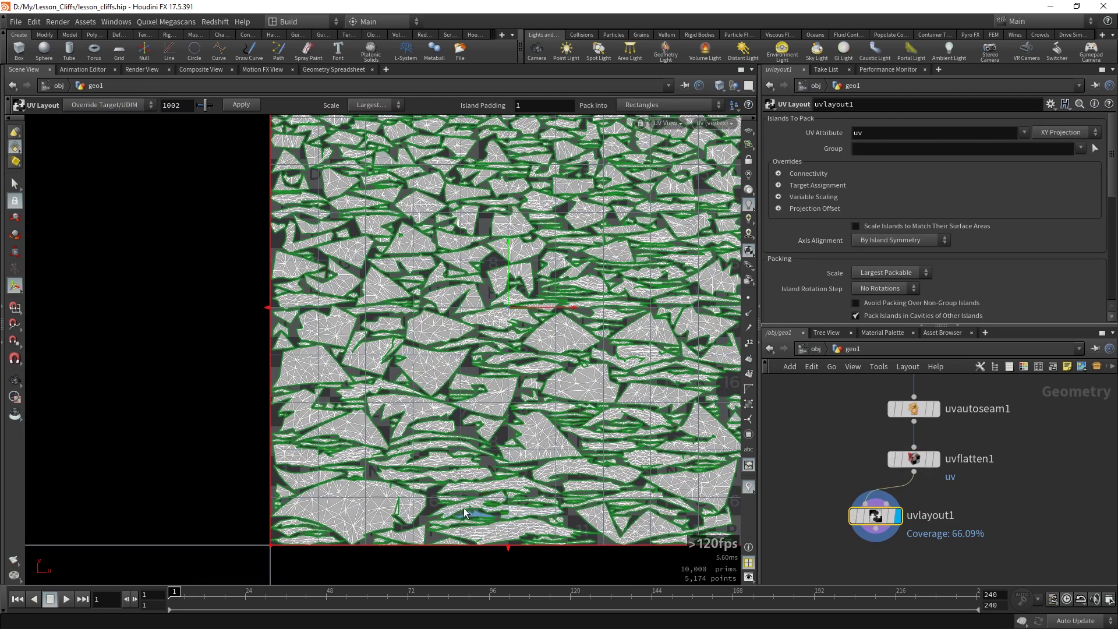
{"action": "scroll", "coordinate": [530, 230], "scroll_direction": "up", "scroll_amount": 3}
{"action": "scroll", "coordinate": [437, 291], "scroll_direction": "up", "scroll_amount": 3}
{"action": "scroll", "coordinate": [350, 350], "scroll_direction": "up", "scroll_amount": 5}
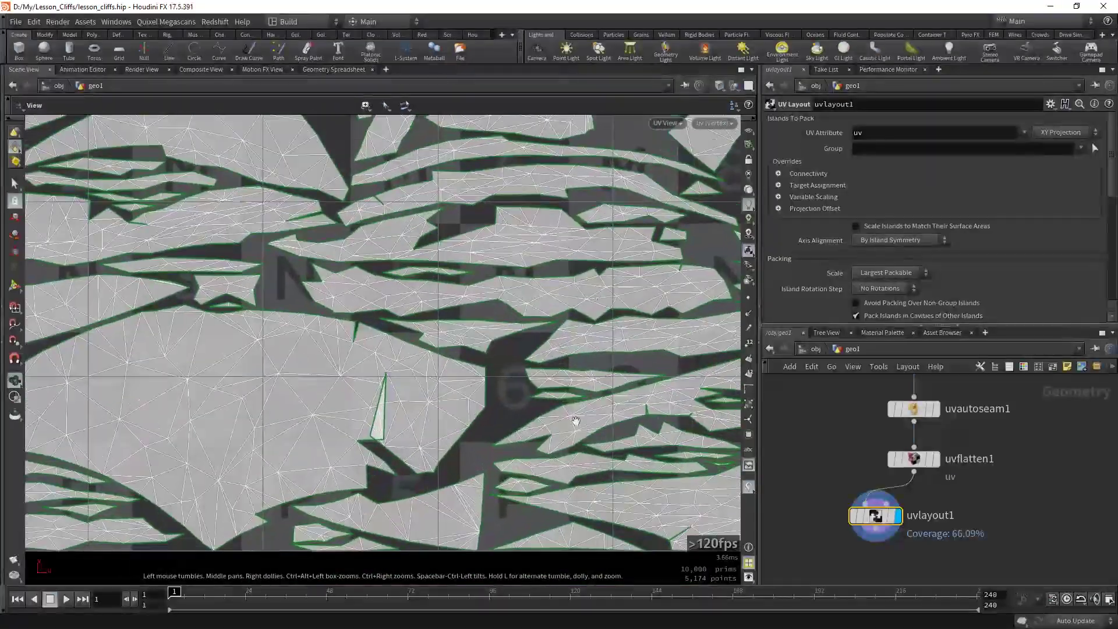
{"action": "scroll", "coordinate": [273, 363], "scroll_direction": "up", "scroll_amount": 2}
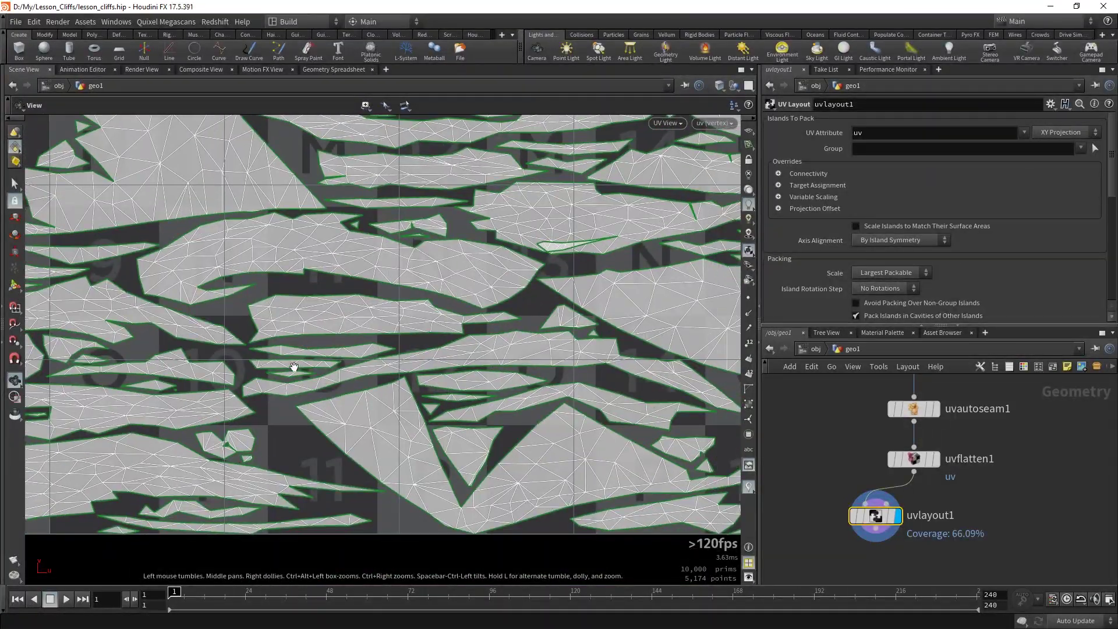
{"action": "scroll", "coordinate": [279, 373], "scroll_direction": "up", "scroll_amount": 2}
{"action": "scroll", "coordinate": [299, 441], "scroll_direction": "up", "scroll_amount": 2}
- Inspect the 66.09% packed layout, tidy the node network, and save the scene
{"action": "key", "text": "Return"}
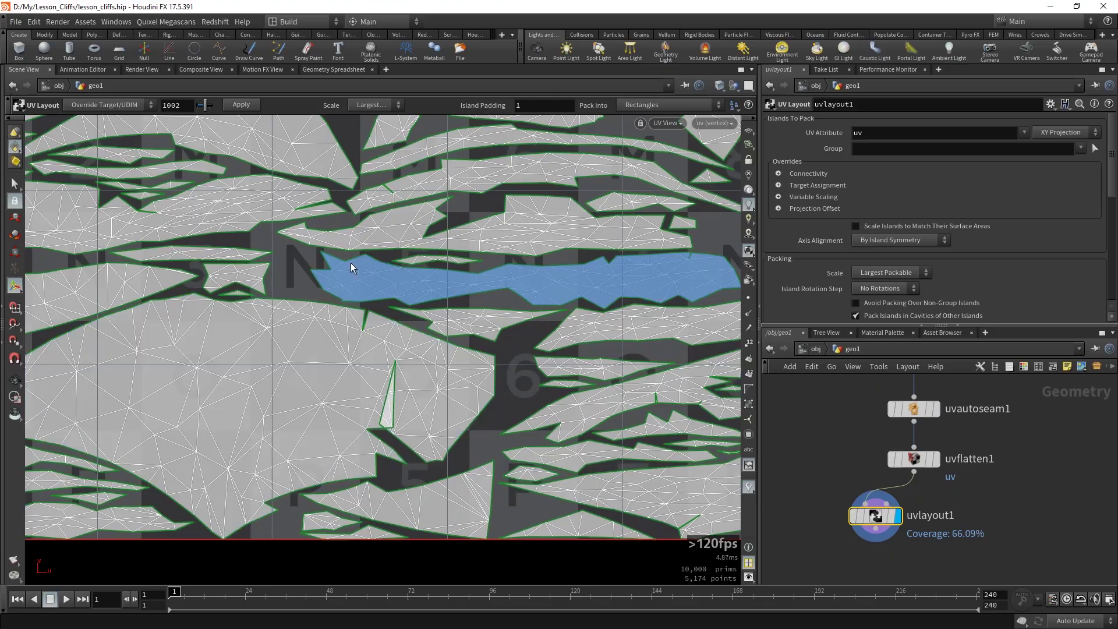
{"action": "key", "text": "space+h"}
{"action": "scroll", "coordinate": [502, 400], "scroll_direction": "up", "scroll_amount": 3}
{"action": "scroll", "coordinate": [472, 408], "scroll_direction": "up", "scroll_amount": 2}
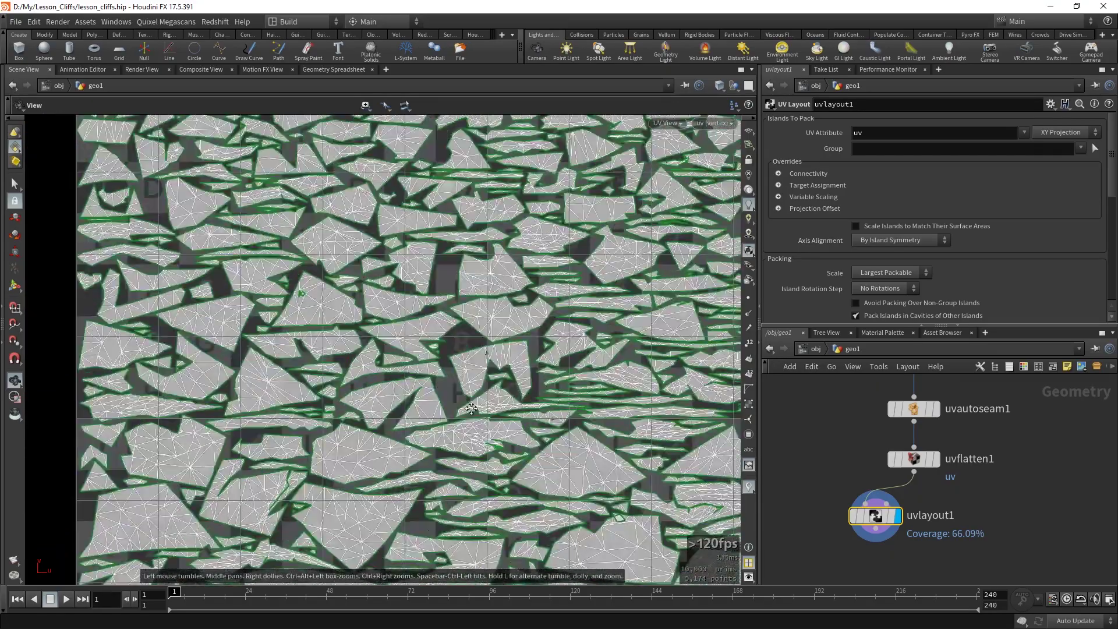
{"action": "scroll", "coordinate": [471, 408], "scroll_direction": "down", "scroll_amount": 3}
{"action": "scroll", "coordinate": [471, 408], "scroll_direction": "up", "scroll_amount": 4}
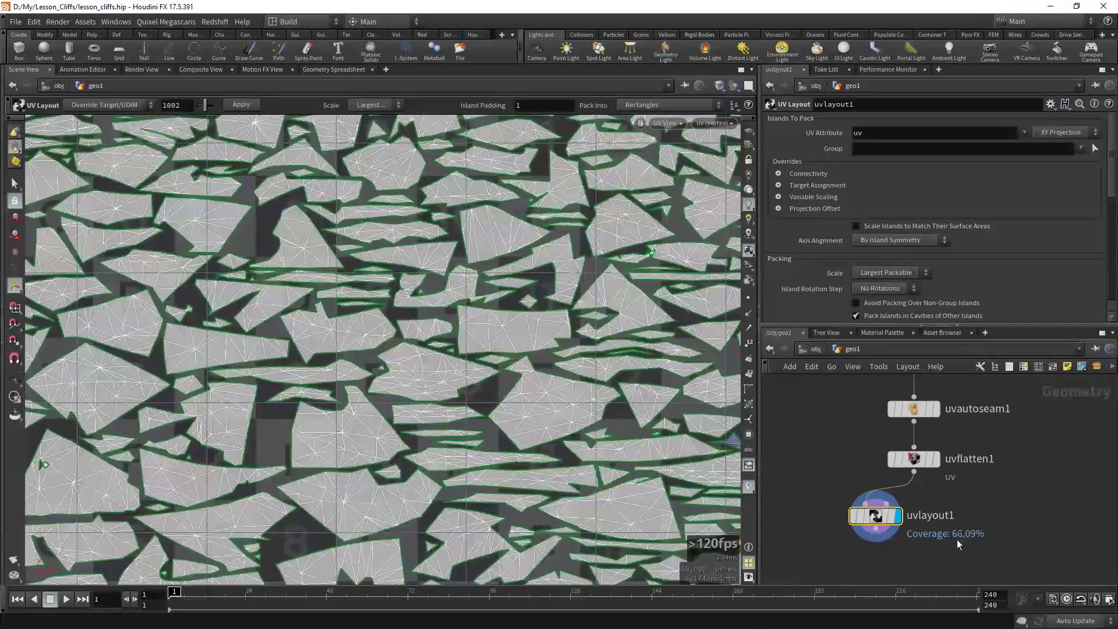
{"action": "middle_click_drag", "start_coordinate": [958, 545], "coordinate": [1008, 432]}
{"action": "key", "text": "ctrl+s"}
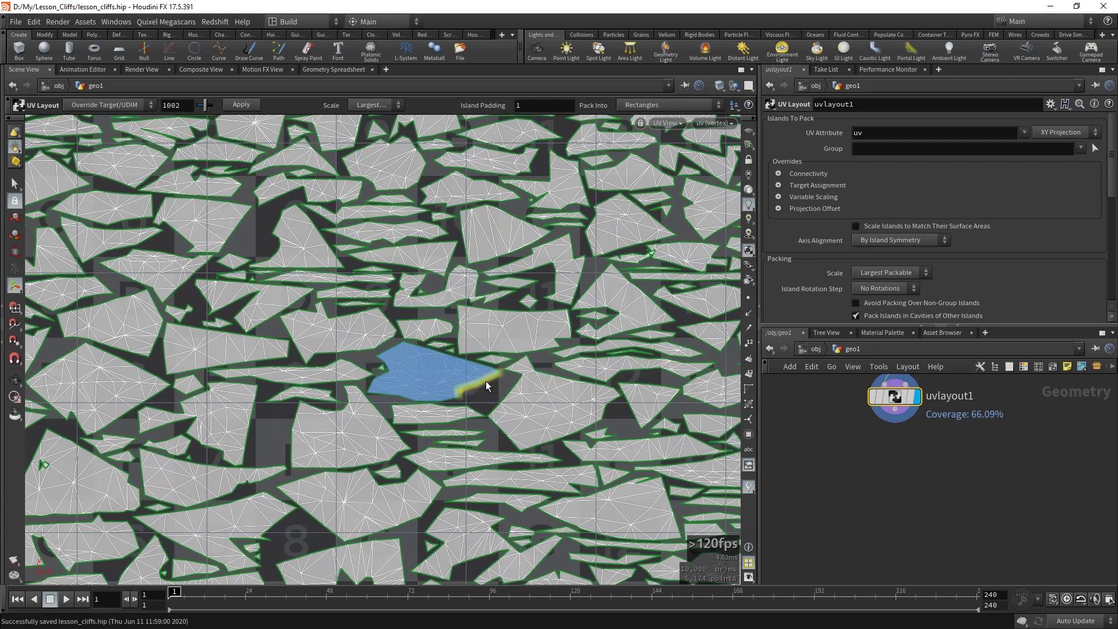
{"action": "key", "text": "Tab"}
- Add a GameDev UV Visualize node under uvlayout1 and display its uvgrid_grey checker on the cliff
{"action": "type", "text": "u"}
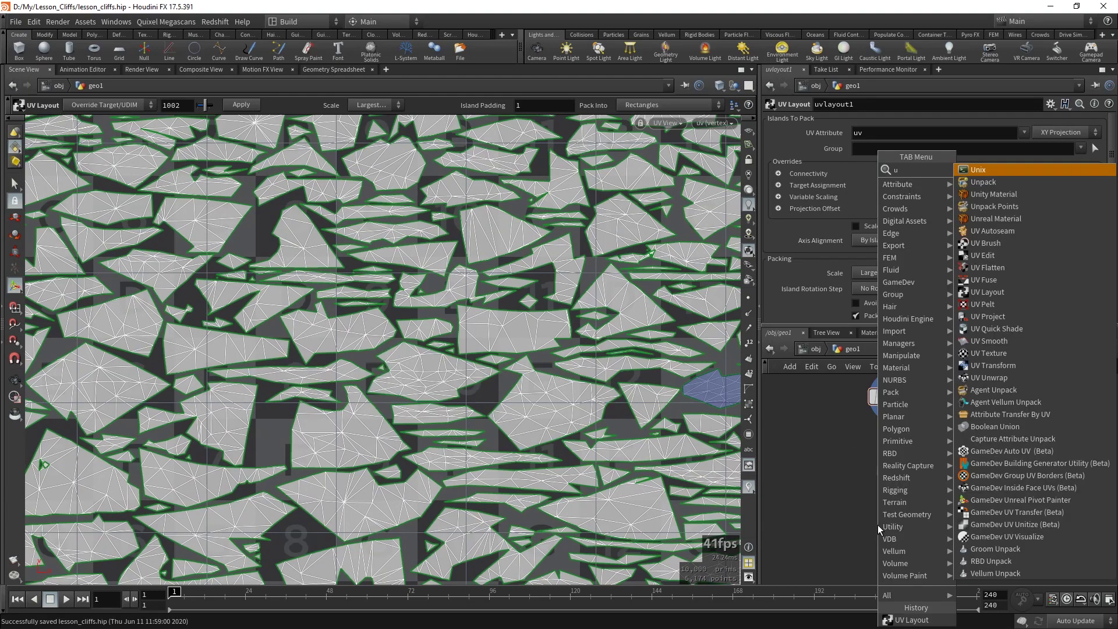
{"action": "type", "text": "vvi"}
{"action": "key", "text": "Return"}
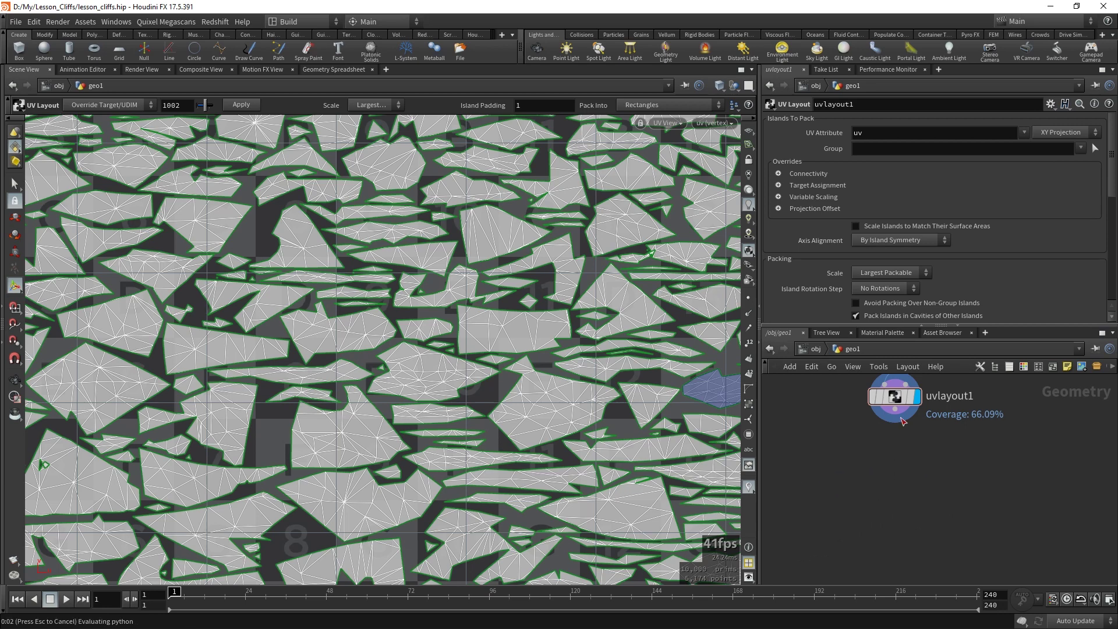
{"action": "left_click", "coordinate": [849, 486]}
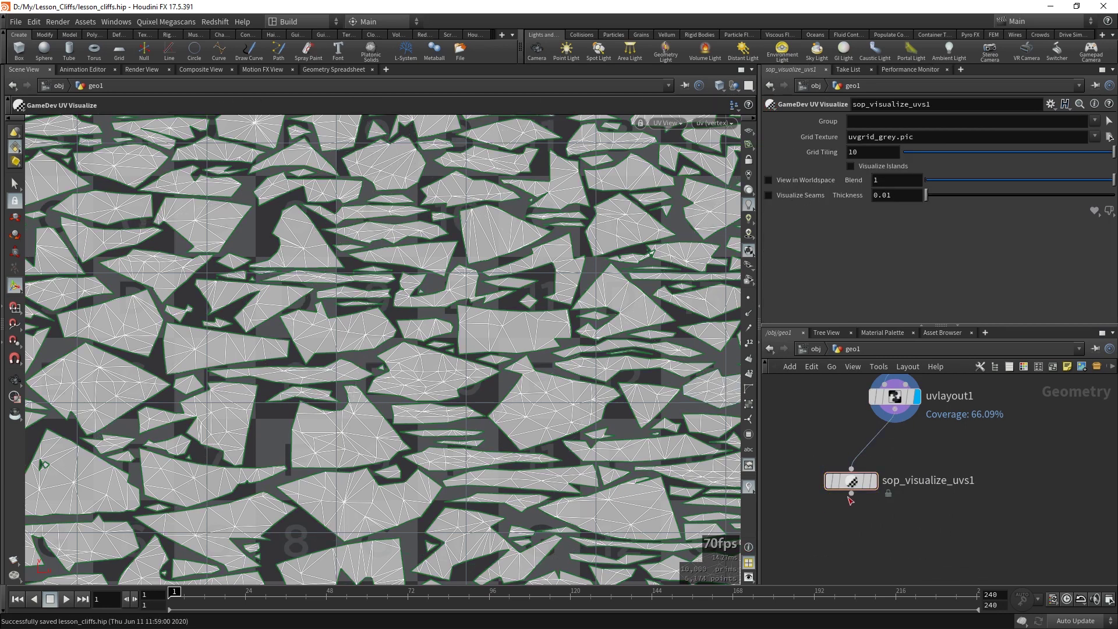
{"action": "left_click", "coordinate": [874, 481]}
{"action": "key", "text": "Escape"}
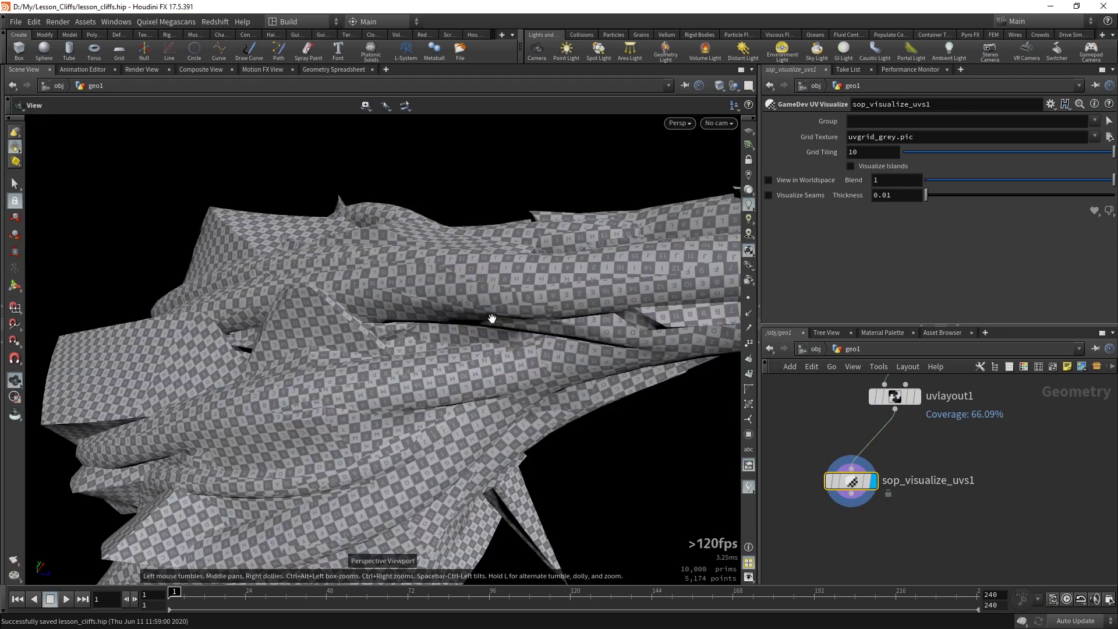
{"action": "mouse_move", "coordinate": [439, 302]}
{"action": "left_mouse_down"}
{"action": "mouse_move", "coordinate": [413, 404]}
{"action": "mouse_move", "coordinate": [262, 225]}
{"action": "mouse_move", "coordinate": [112, 150]}
{"action": "mouse_move", "coordinate": [2, 212]}
{"action": "mouse_move", "coordinate": [372, 327]}
{"action": "mouse_move", "coordinate": [425, 255]}
{"action": "left_mouse_up"}
- Inspect the checker-textured cliff mesh from several angles, then select uvlayout1
{"action": "scroll", "coordinate": [425, 254], "scroll_direction": "up", "scroll_amount": 5}
{"action": "scroll", "coordinate": [426, 254], "scroll_direction": "up", "scroll_amount": 2}
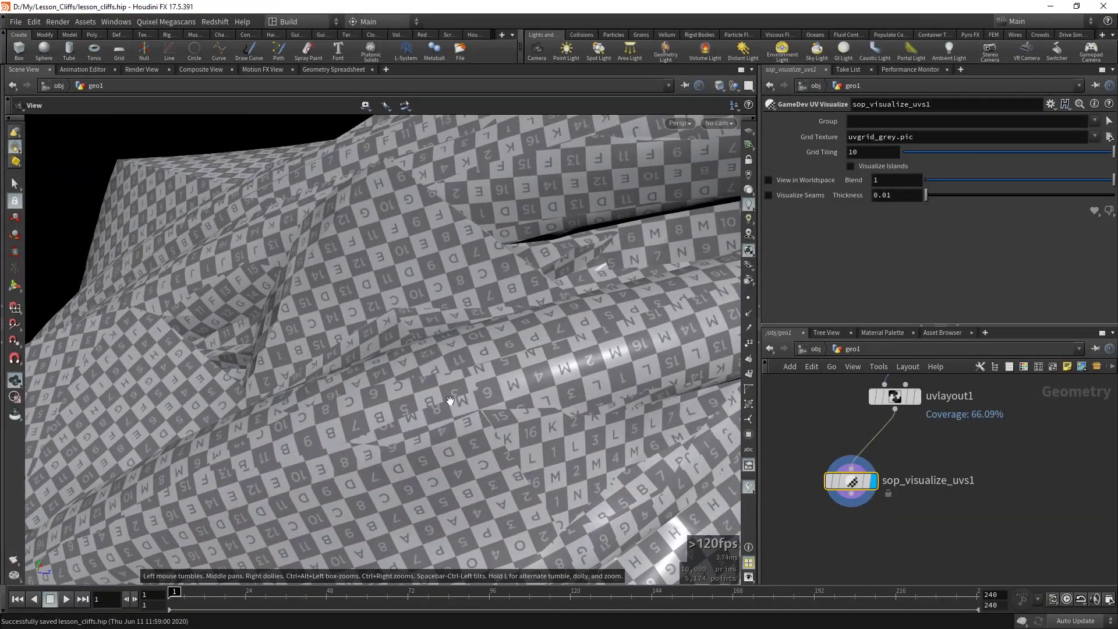
{"action": "scroll", "coordinate": [408, 309], "scroll_direction": "up", "scroll_amount": 3}
{"action": "key", "text": "Return"}
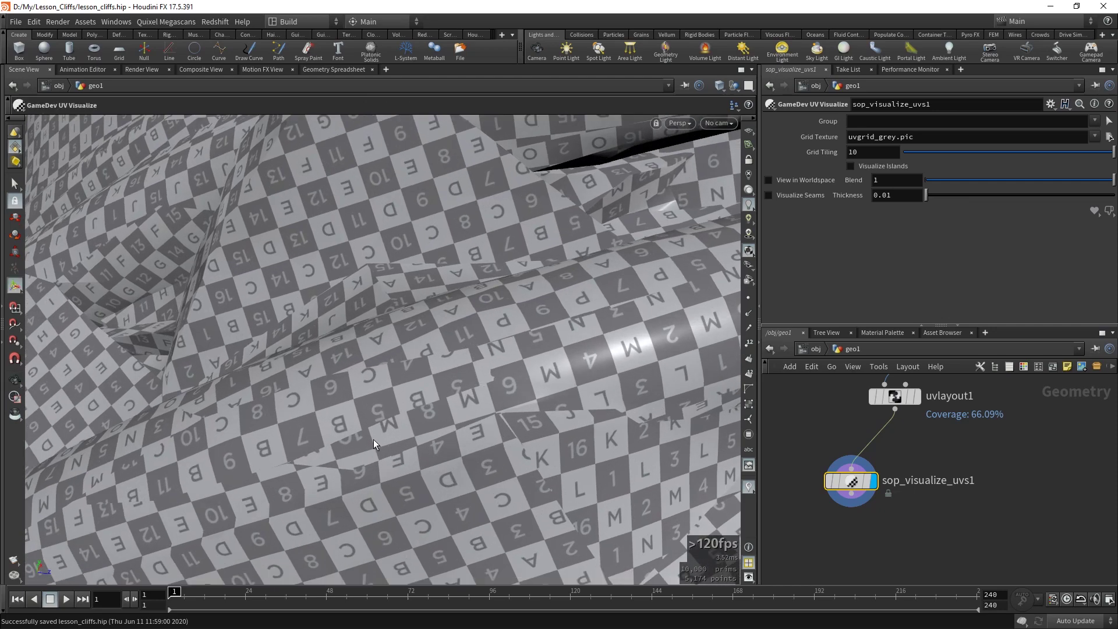
{"action": "key", "text": "Escape"}
{"action": "scroll", "coordinate": [462, 399], "scroll_direction": "down", "scroll_amount": 5}
{"action": "scroll", "coordinate": [462, 399], "scroll_direction": "down", "scroll_amount": 4}
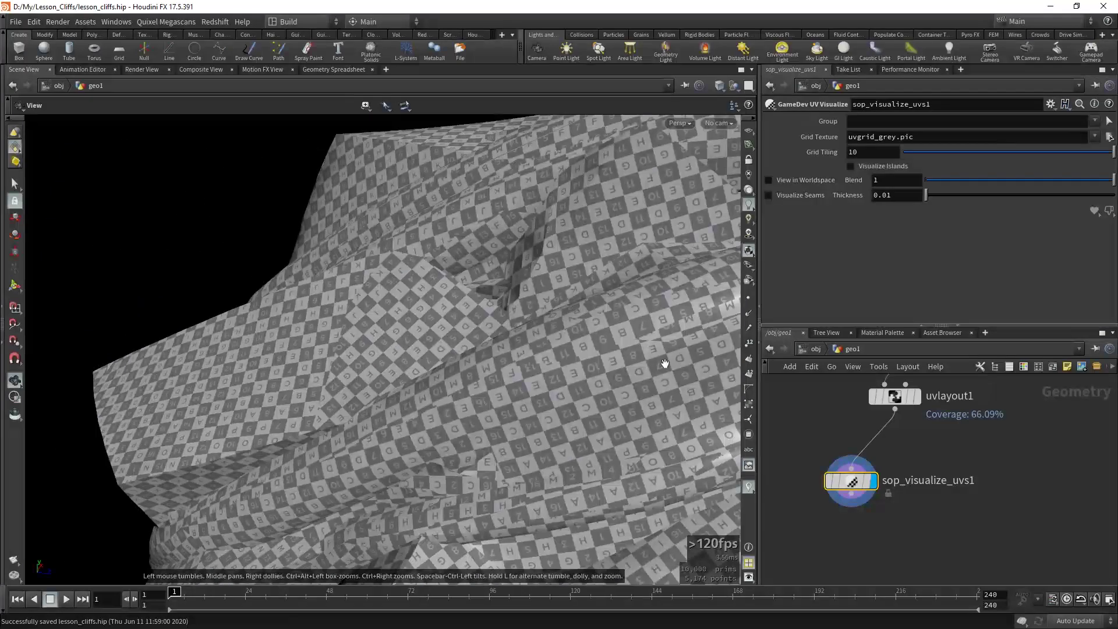
{"action": "mouse_move", "coordinate": [462, 400]}
{"action": "left_mouse_down"}
{"action": "mouse_move", "coordinate": [569, 467]}
{"action": "mouse_move", "coordinate": [436, 471]}
{"action": "mouse_move", "coordinate": [540, 320]}
{"action": "mouse_move", "coordinate": [482, 402]}
{"action": "mouse_move", "coordinate": [578, 369]}
{"action": "mouse_move", "coordinate": [471, 348]}
{"action": "mouse_move", "coordinate": [589, 164]}
{"action": "mouse_move", "coordinate": [430, 396]}
{"action": "mouse_move", "coordinate": [465, 349]}
{"action": "mouse_move", "coordinate": [419, 373]}
{"action": "mouse_move", "coordinate": [454, 361]}
{"action": "left_mouse_up"}
{"action": "key", "text": "Return"}
{"action": "middle_click_drag", "start_coordinate": [942, 442], "coordinate": [930, 497]}
{"action": "left_click", "coordinate": [874, 460]}
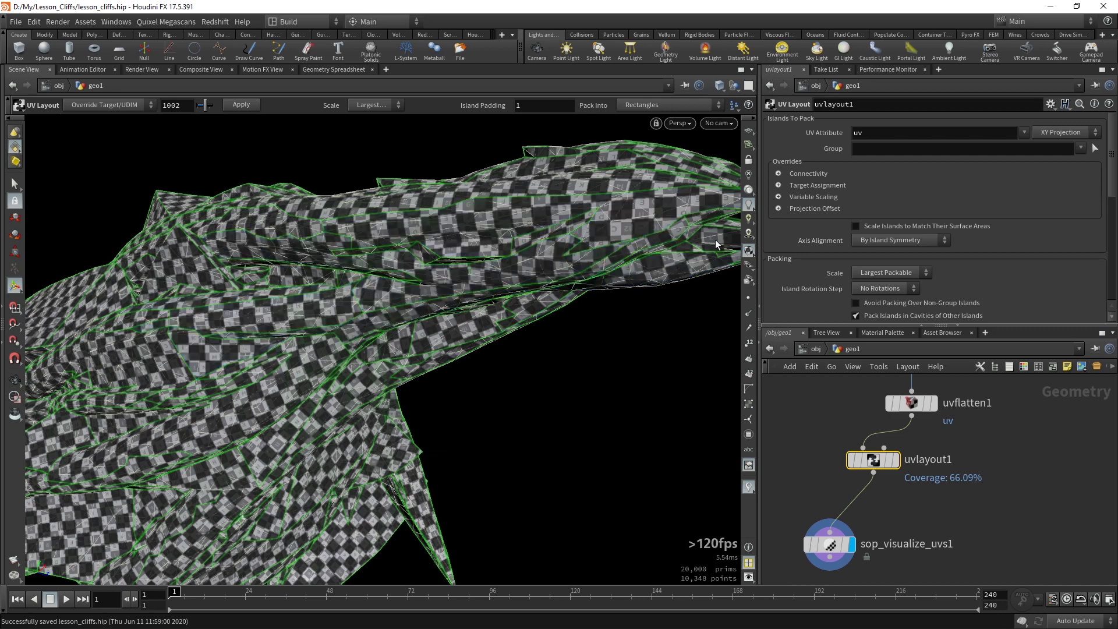
- Display uvlayout1 again and set uvautoseam1's Merge Threshold to 0.5
{"action": "key", "text": "r"}
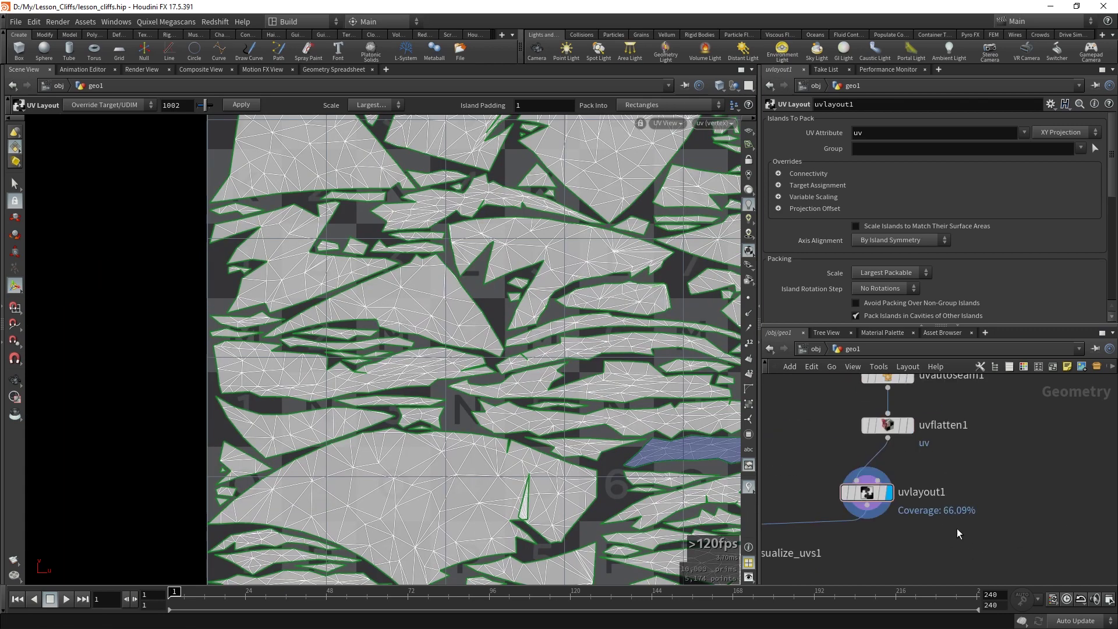
{"action": "key", "text": "Up"}
{"action": "key", "text": "Up"}
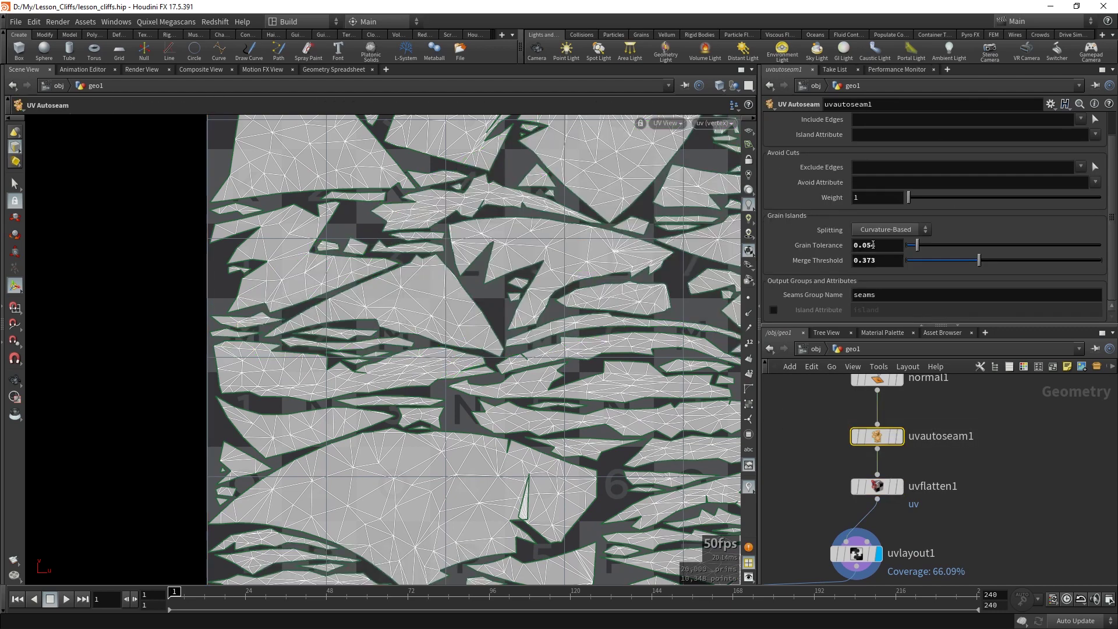
{"action": "right_click", "coordinate": [836, 263]}
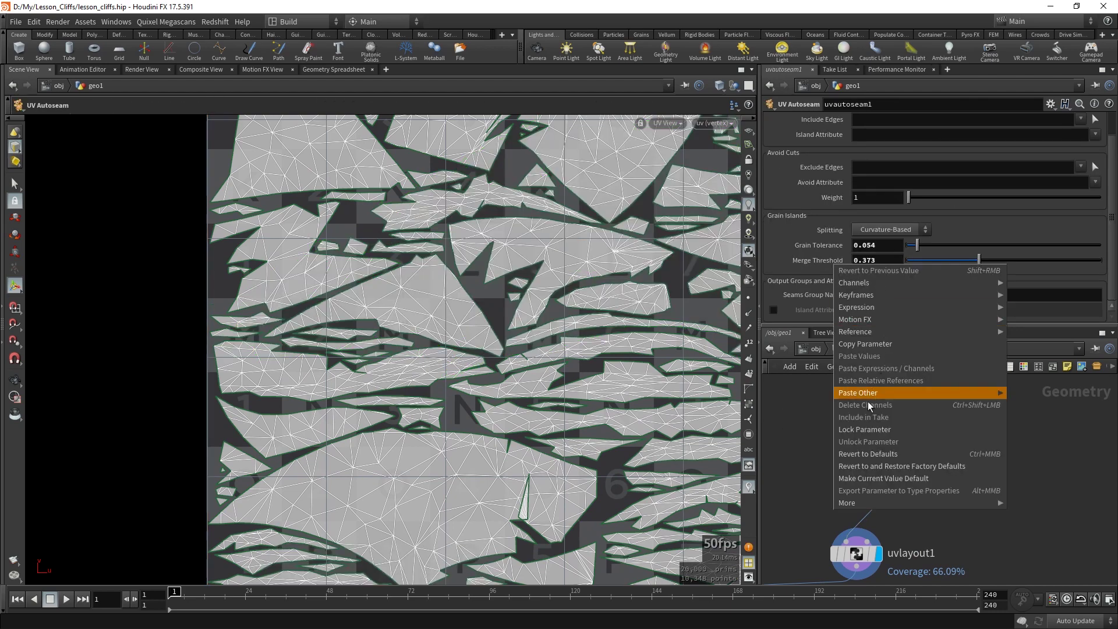
{"action": "key", "text": "Escape"}
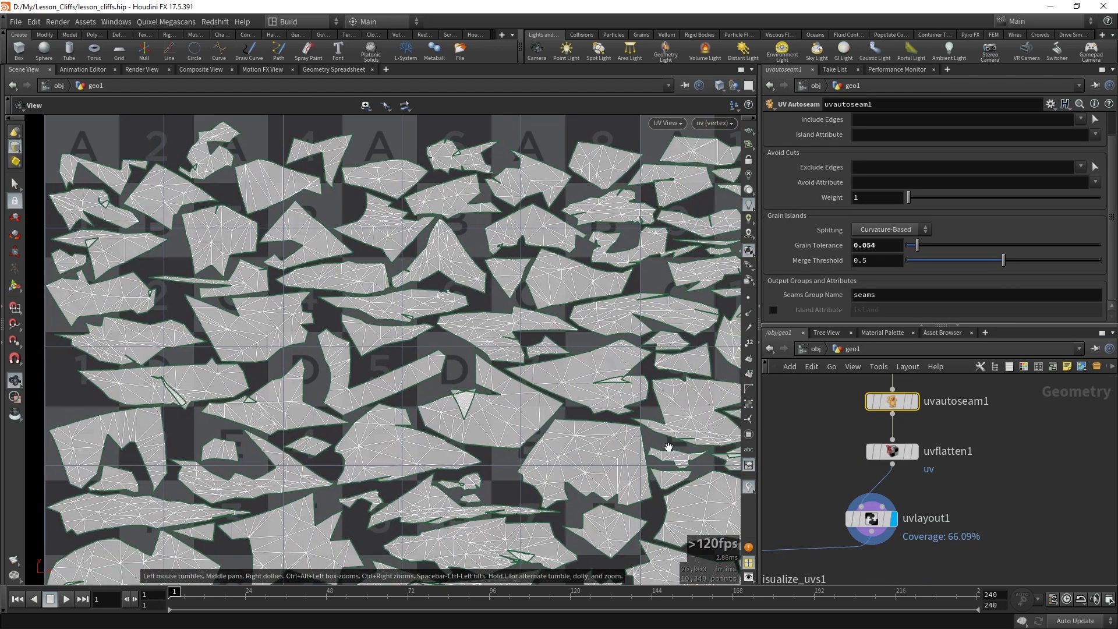
- Zoom and pan the UV view over the re-seamed cliff islands
{"action": "scroll", "coordinate": [419, 428], "scroll_direction": "up", "scroll_amount": 2}
{"action": "scroll", "coordinate": [524, 419], "scroll_direction": "up", "scroll_amount": 2}
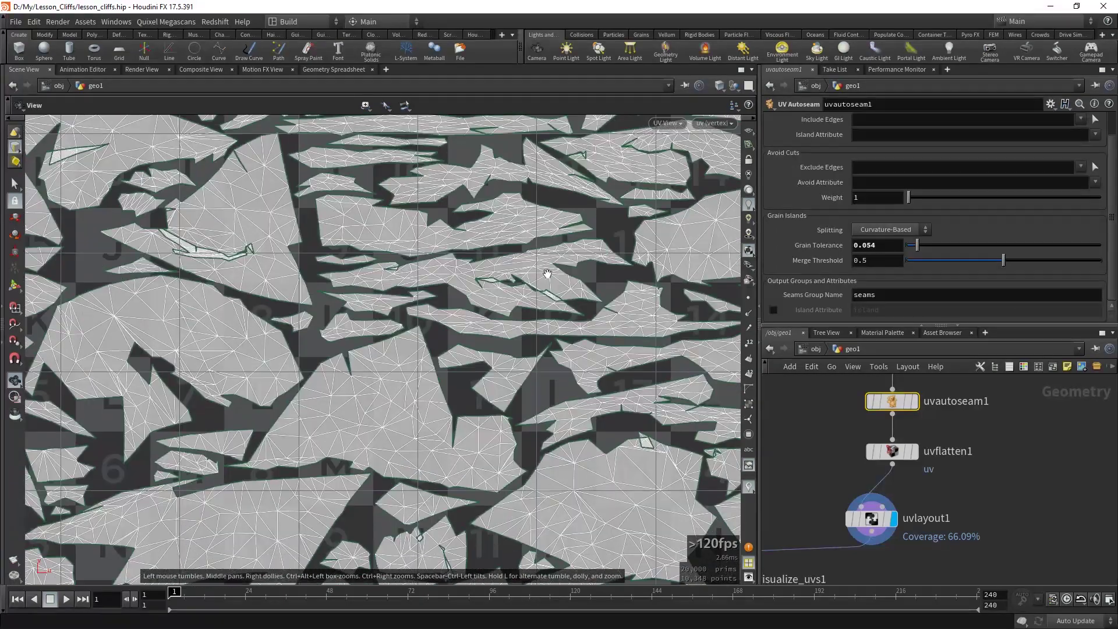
{"action": "scroll", "coordinate": [524, 419], "scroll_direction": "up", "scroll_amount": 2}
{"action": "scroll", "coordinate": [531, 419], "scroll_direction": "up", "scroll_amount": 2}
{"action": "middle_click_drag", "start_coordinate": [531, 420], "coordinate": [533, 366]}
{"action": "key", "text": "Return"}
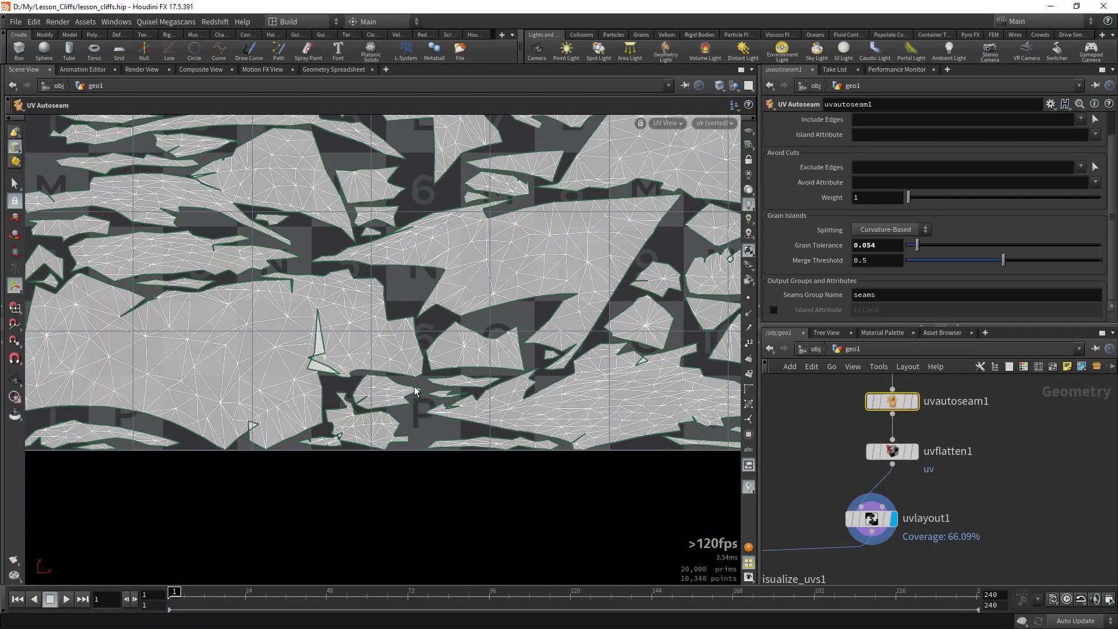
{"action": "key", "text": "Escape"}
- Pan across more islands toward a thin sliver island, then reselect the UV layout node
{"action": "scroll", "coordinate": [467, 404], "scroll_direction": "up", "scroll_amount": 3}
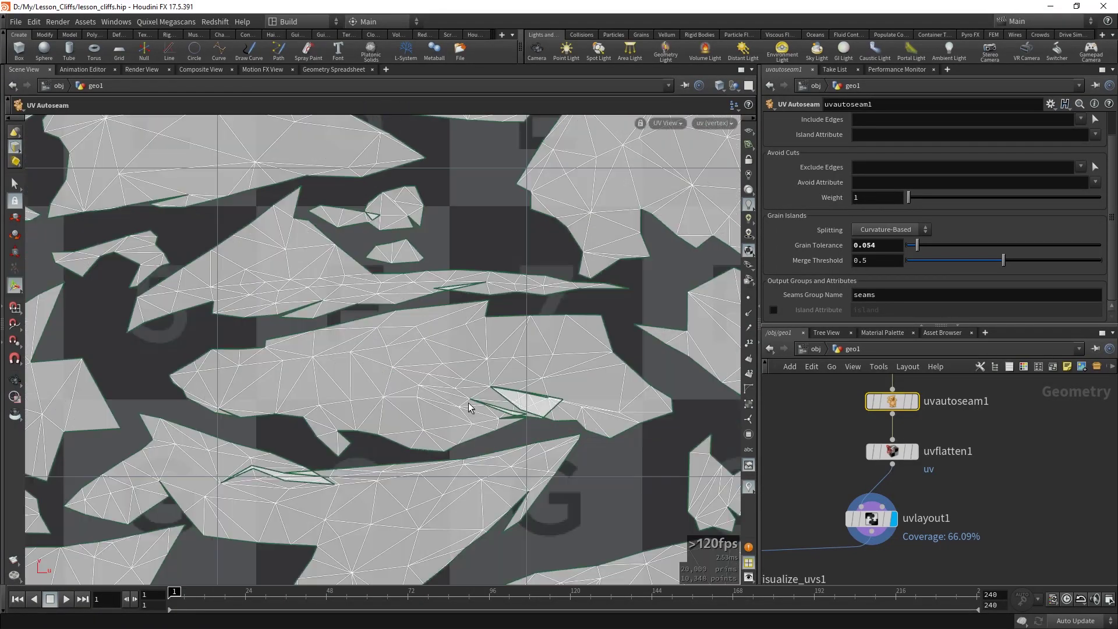
{"action": "middle_click_drag", "start_coordinate": [467, 404], "coordinate": [497, 325]}
{"action": "scroll", "coordinate": [497, 325], "scroll_direction": "down", "scroll_amount": 2}
{"action": "middle_click_drag", "start_coordinate": [401, 310], "coordinate": [406, 292]}
{"action": "scroll", "coordinate": [406, 292], "scroll_direction": "up", "scroll_amount": 3}
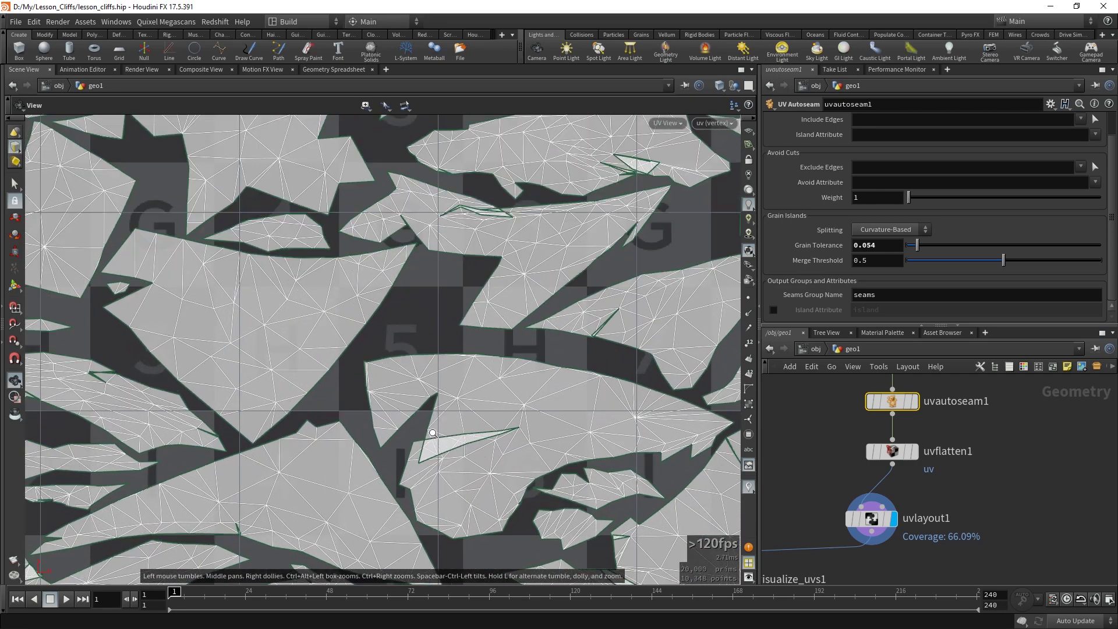
{"action": "scroll", "coordinate": [442, 297], "scroll_direction": "up", "scroll_amount": 2}
{"action": "key", "text": "Return"}
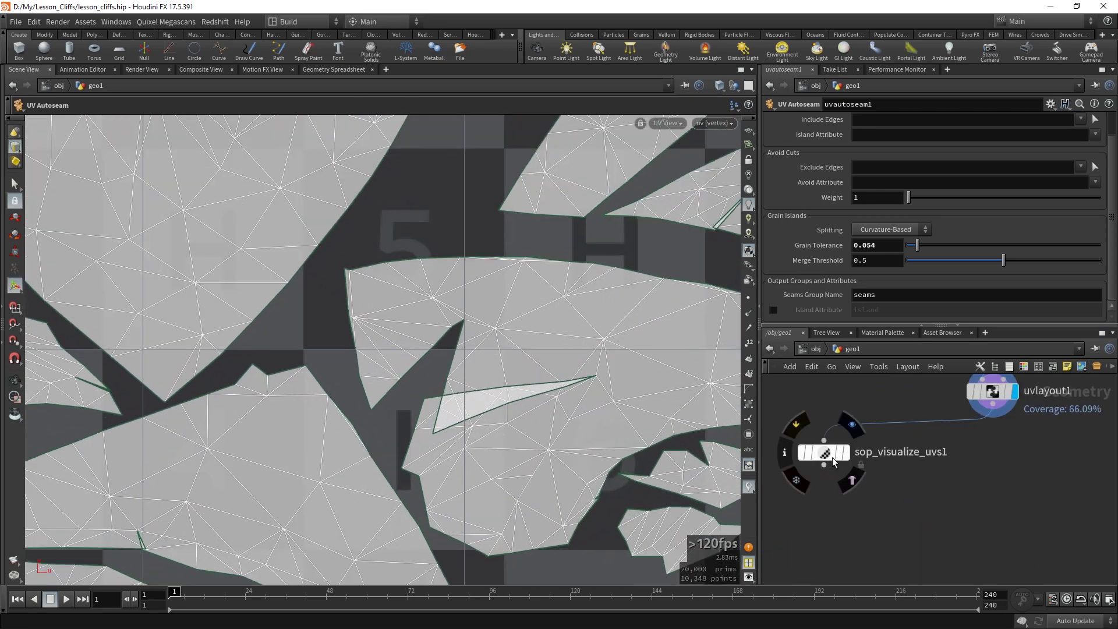
{"action": "left_click_drag", "start_coordinate": [923, 471], "coordinate": [943, 453]}
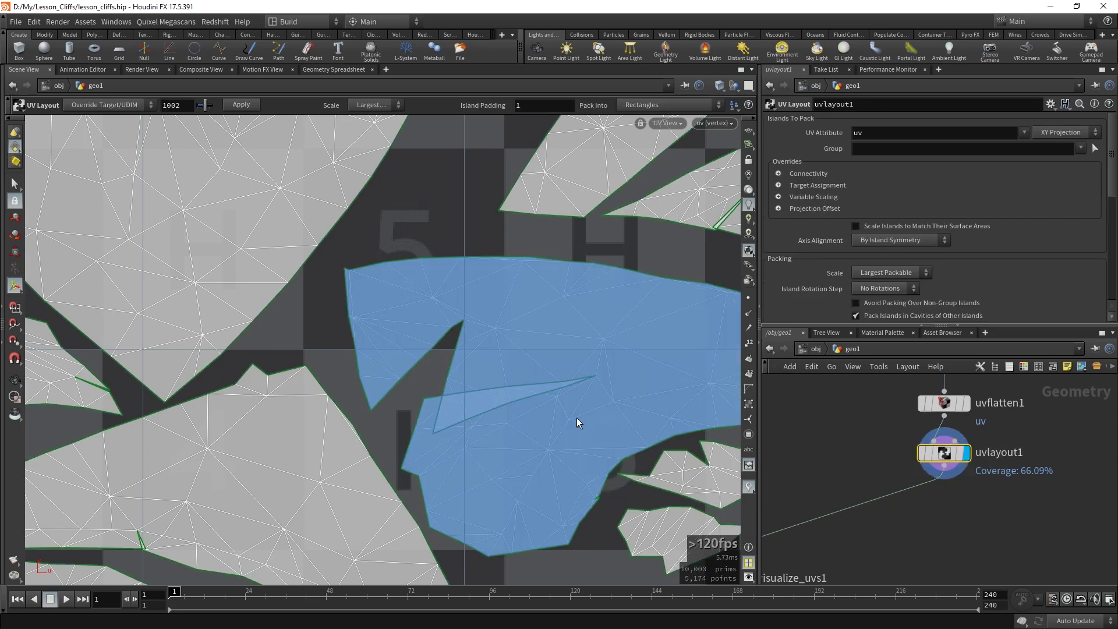
{"action": "scroll", "coordinate": [579, 420], "scroll_direction": "down", "scroll_amount": 5}
{"action": "scroll", "coordinate": [610, 507], "scroll_direction": "up", "scroll_amount": 3}
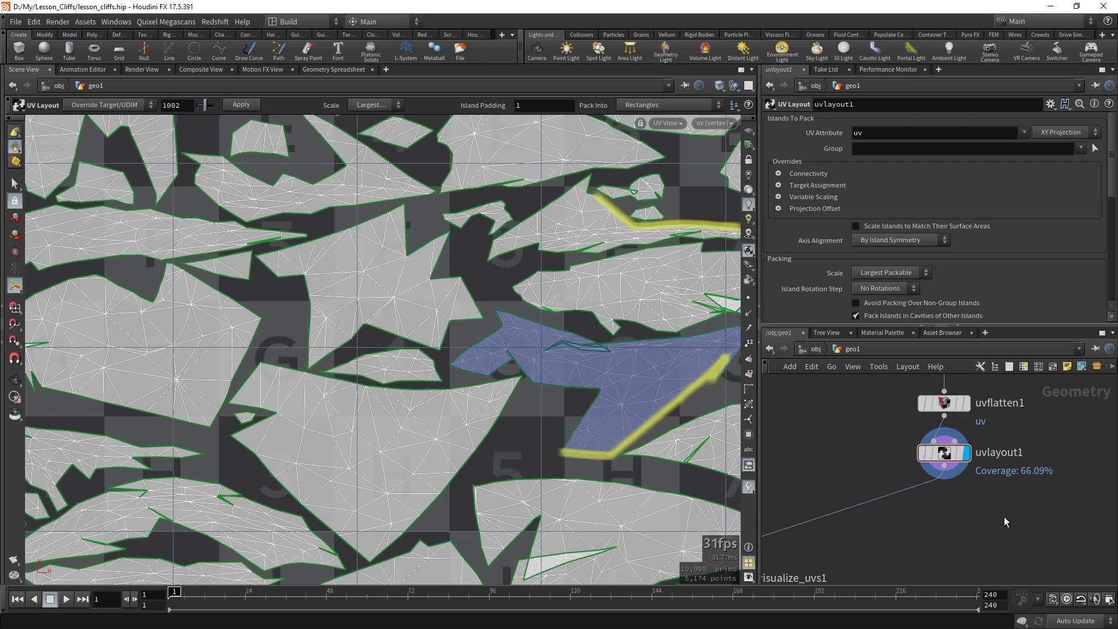
{"action": "key", "text": "Tab"}
- Add a Connectivity node below uvlayout1 set to Primitive with Use UV Connectivity on
{"action": "type", "text": "uv"}
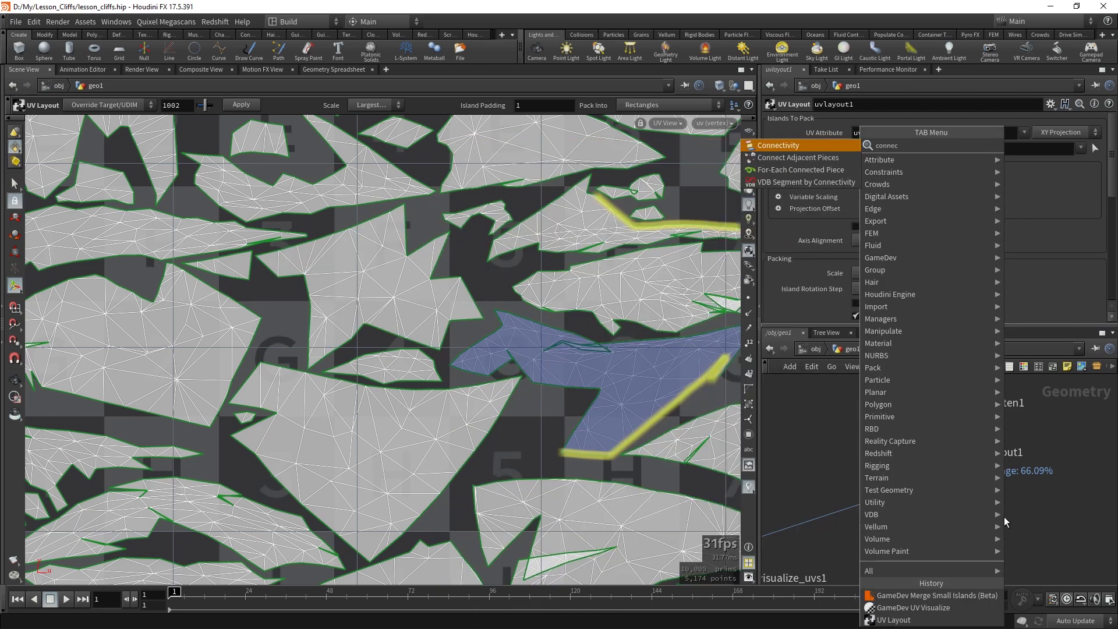
{"action": "key", "text": "Escape"}
{"action": "left_click", "coordinate": [930, 527]}
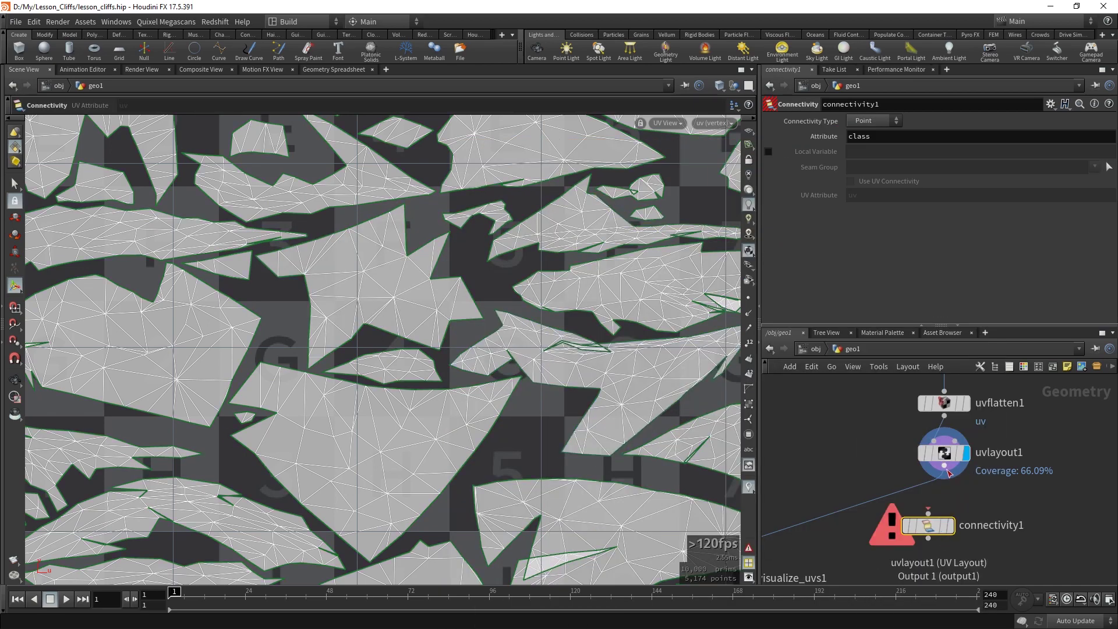
{"action": "left_click", "coordinate": [860, 128]}
{"action": "left_click", "coordinate": [880, 150]}
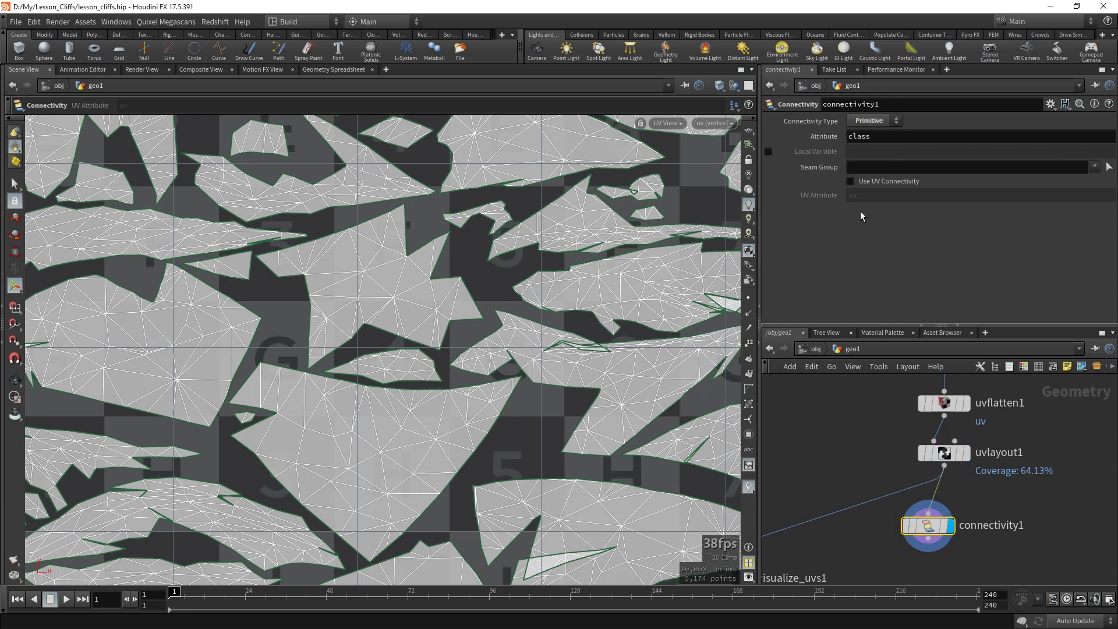
{"action": "left_click", "coordinate": [851, 181]}
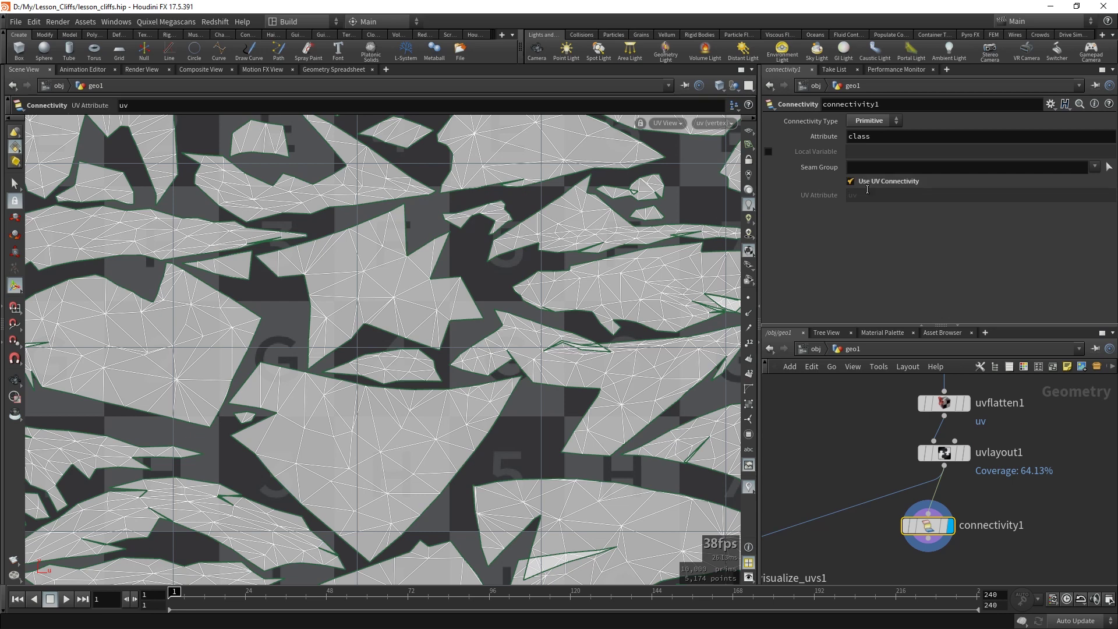
{"action": "middle_click_drag", "start_coordinate": [824, 513], "coordinate": [871, 454]}
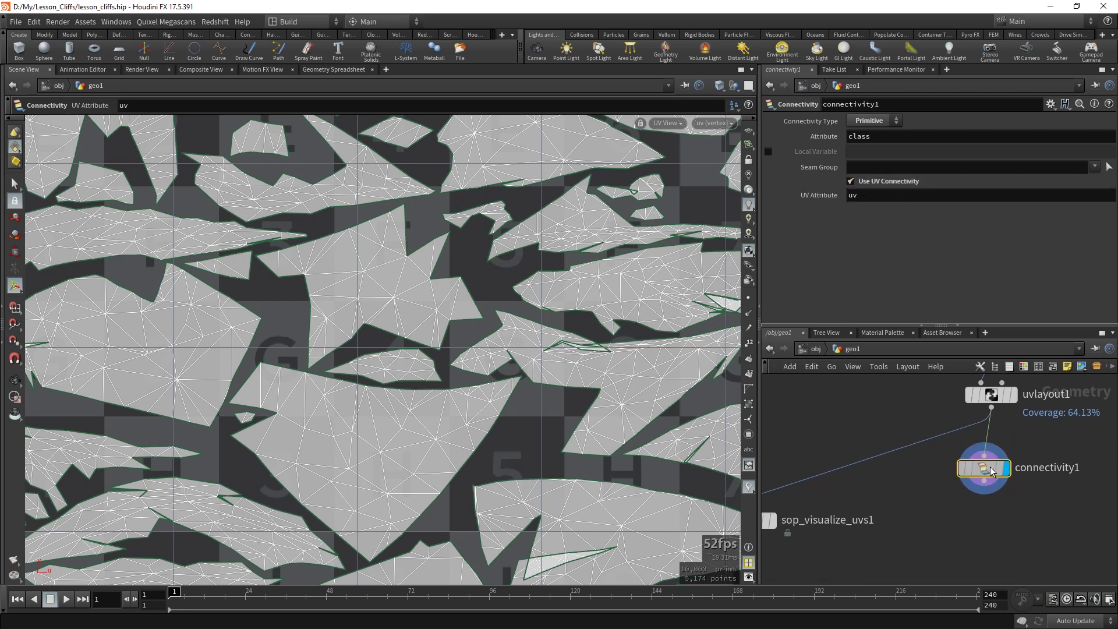
- Check primitive class values in the Geometry Spreadsheet, sorted descending up to 239
{"action": "left_click", "coordinate": [334, 70]}
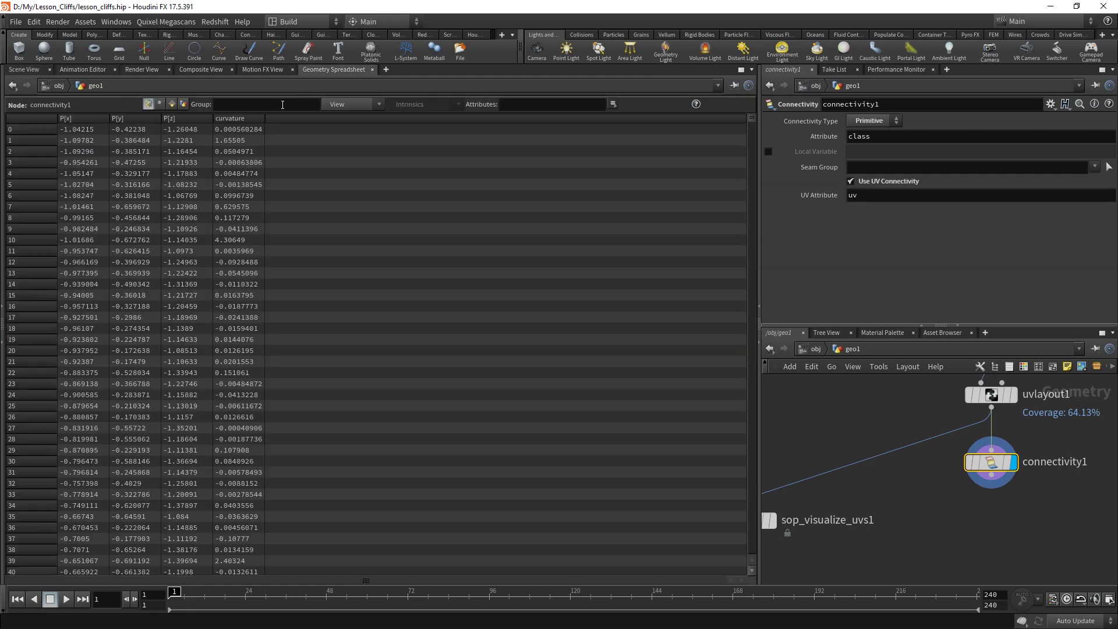
{"action": "left_click", "coordinate": [171, 103]}
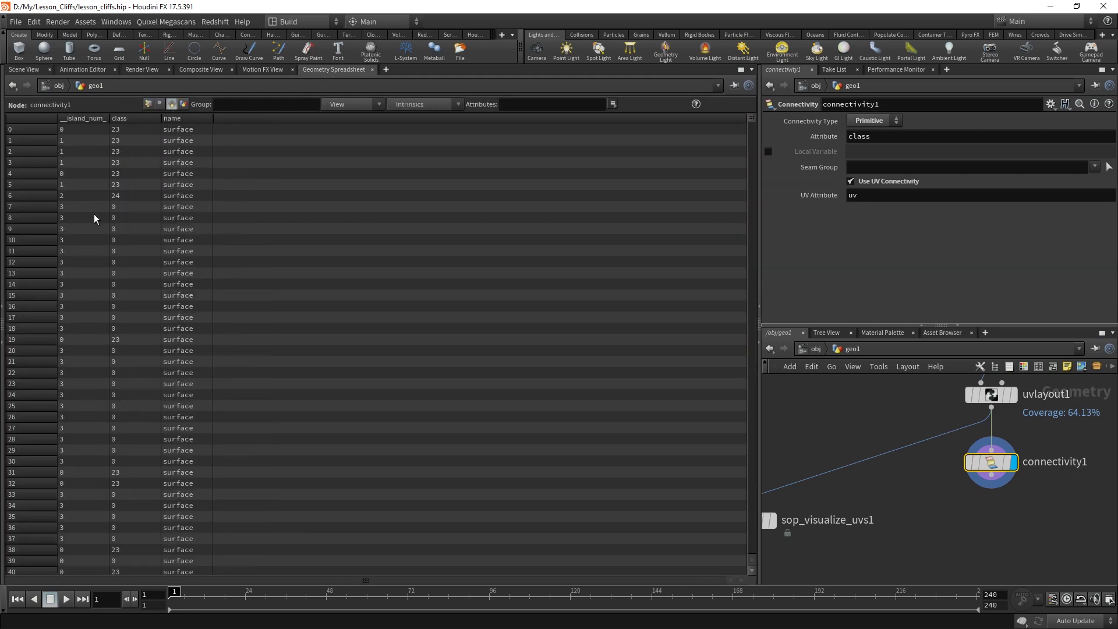
{"action": "left_click", "coordinate": [129, 119]}
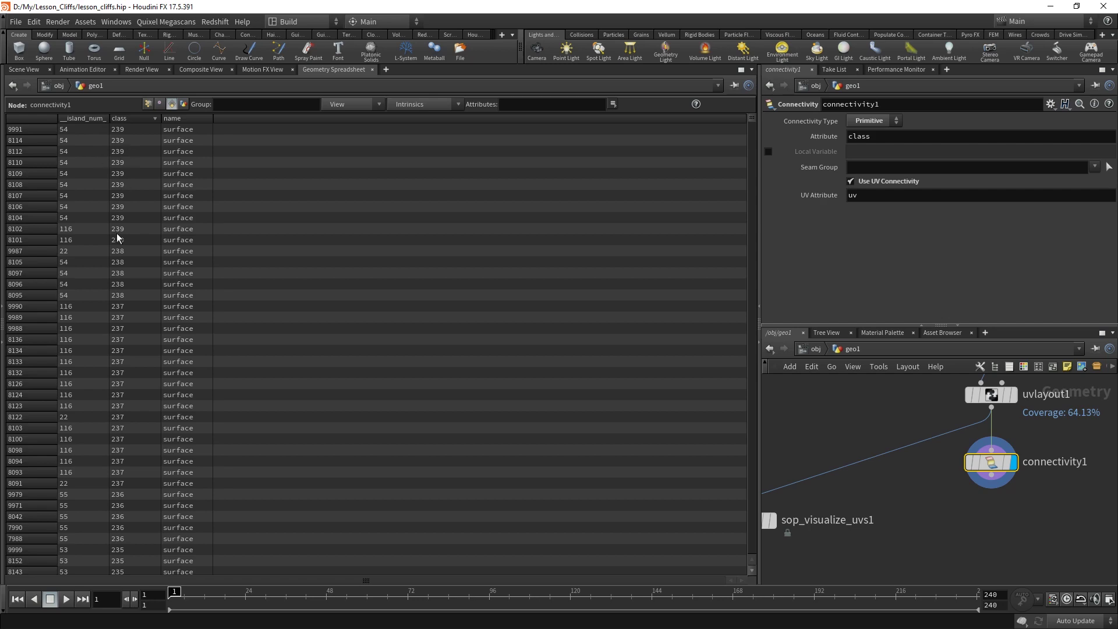
{"action": "left_click", "coordinate": [26, 69]}
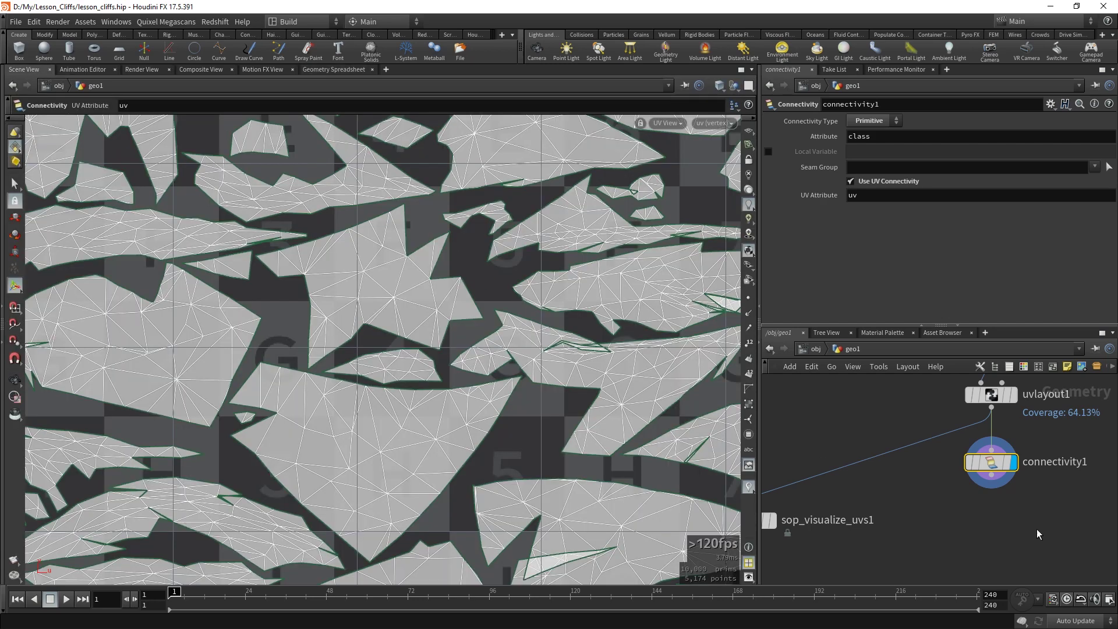
{"action": "middle_click_drag", "start_coordinate": [1038, 534], "coordinate": [1007, 487]}
- Add a For-Each Connected Piece loop after connectivity1 iterating on the class attribute
{"action": "key", "text": "Tab"}
{"action": "type", "text": "fore"}
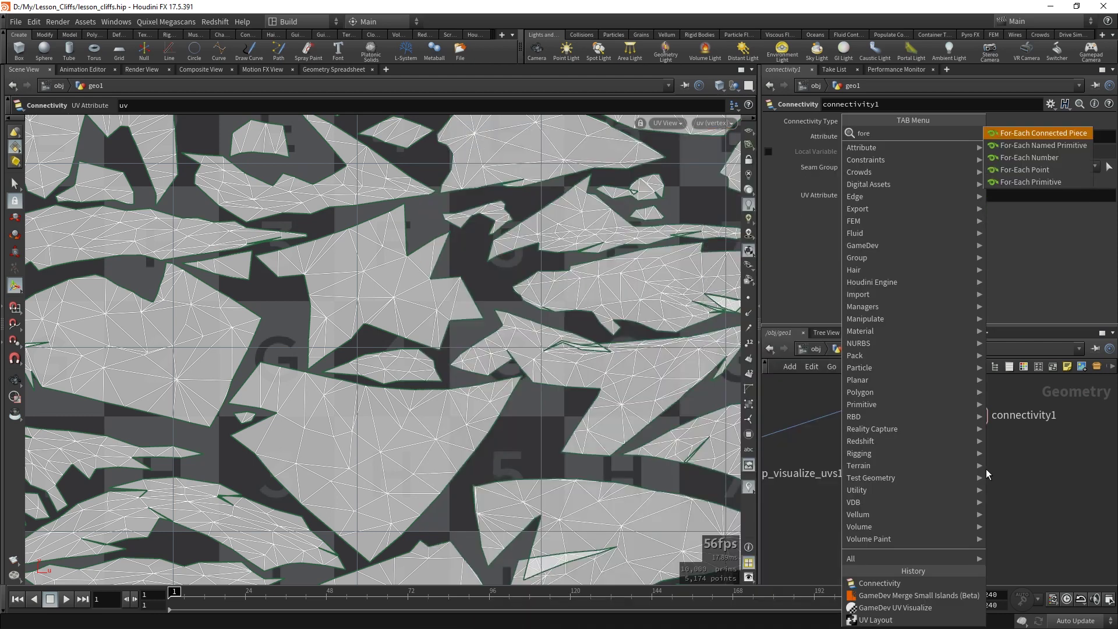
{"action": "key", "text": "Return"}
{"action": "left_click", "coordinate": [961, 476]}
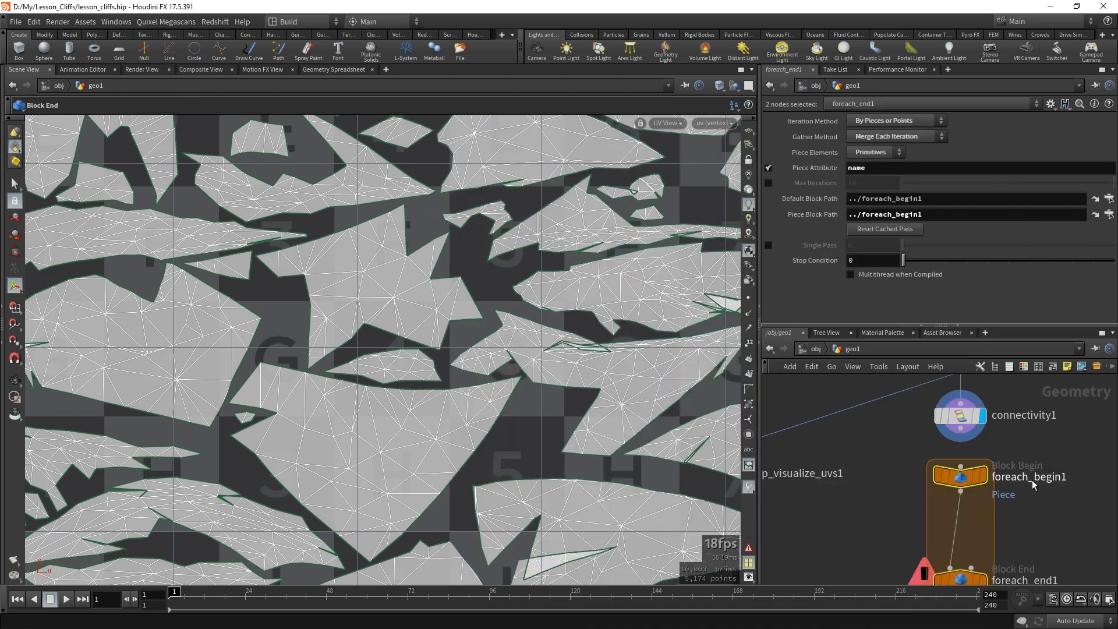
{"action": "middle_click_drag", "start_coordinate": [961, 445], "coordinate": [961, 354]}
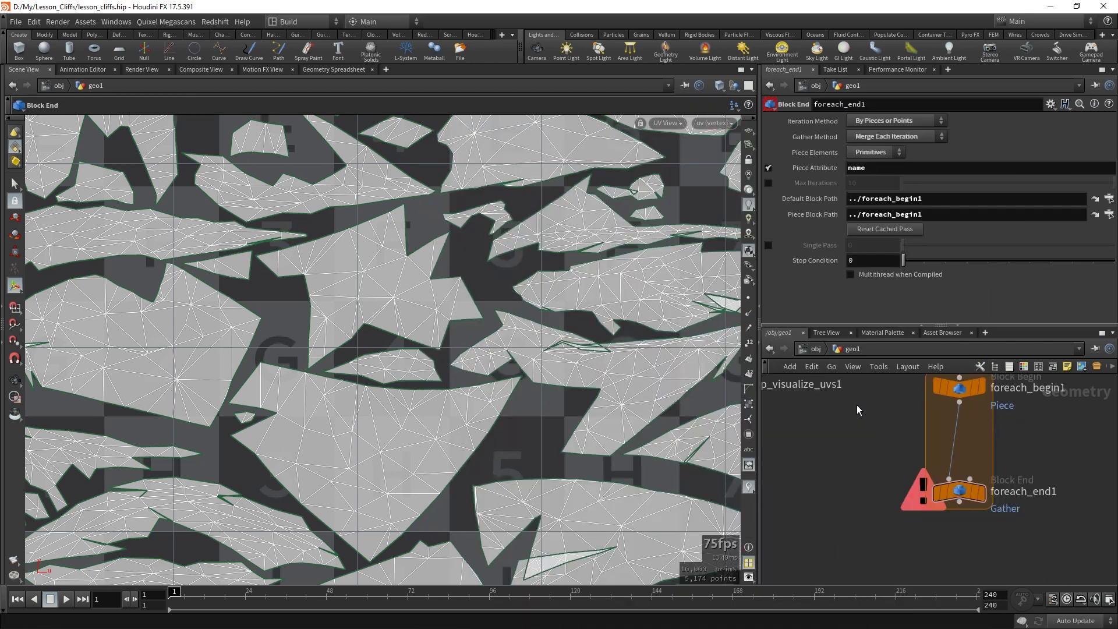
{"action": "left_click", "coordinate": [980, 489]}
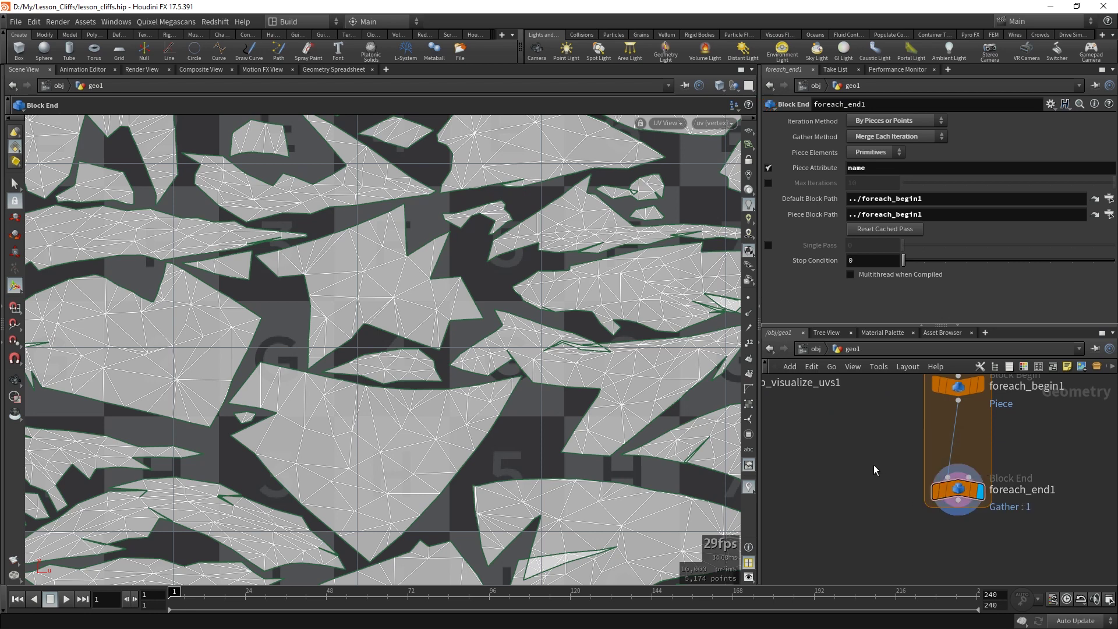
{"action": "double_click", "coordinate": [879, 169]}
{"action": "type", "text": "class"}
{"action": "key", "text": "Return"}
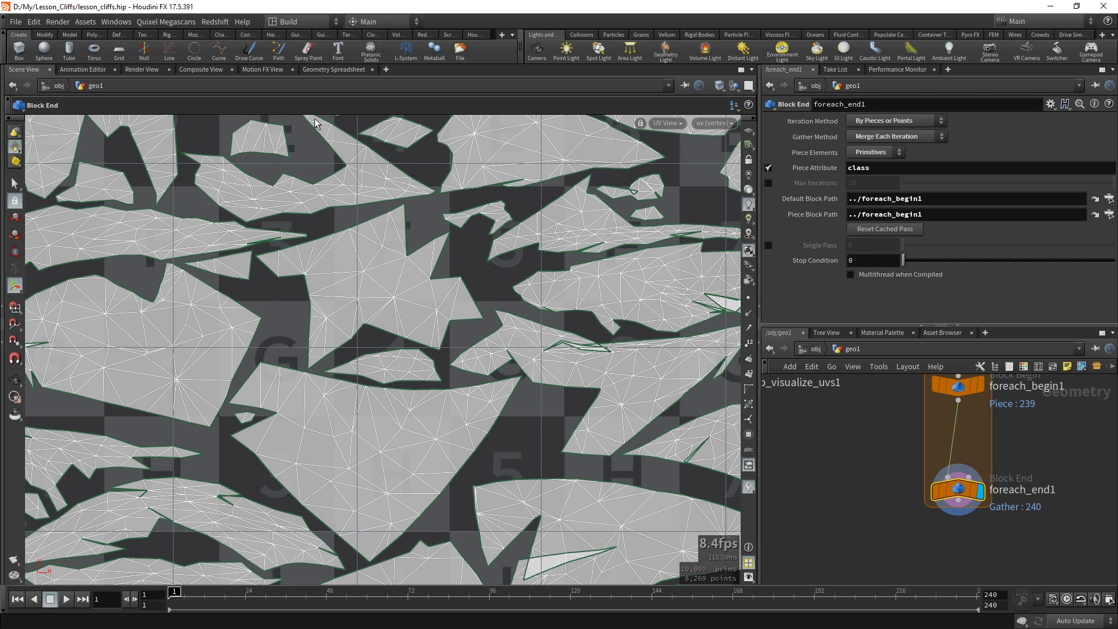
{"action": "key", "text": "space+1"}
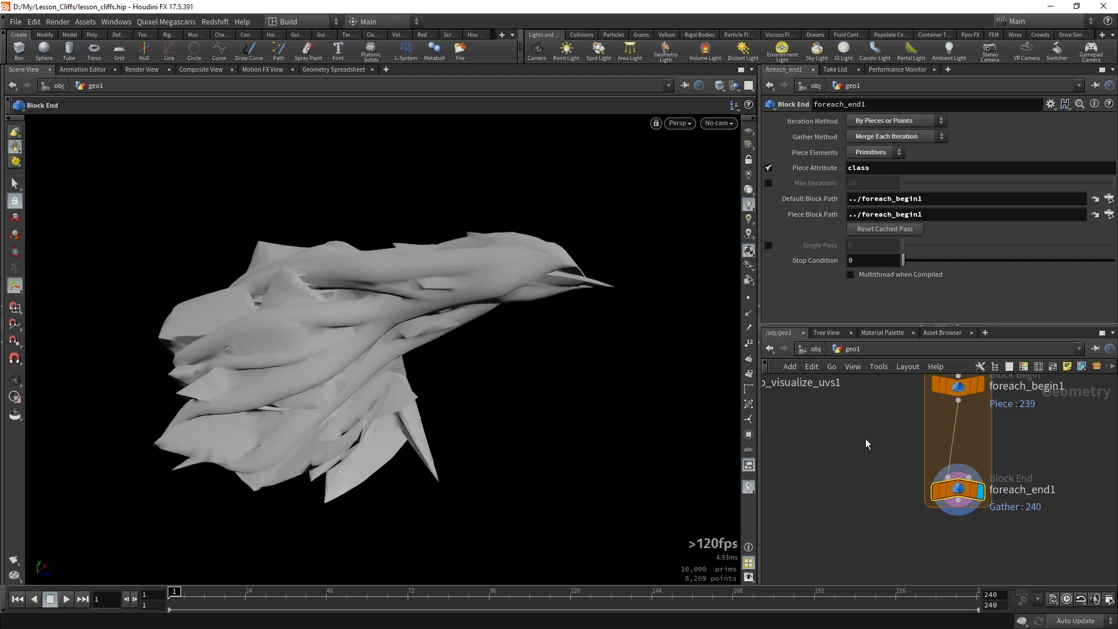
- Enable Single Pass on foreach_end1 and scrub through pieces in the UV view
{"action": "left_click", "coordinate": [769, 245]}
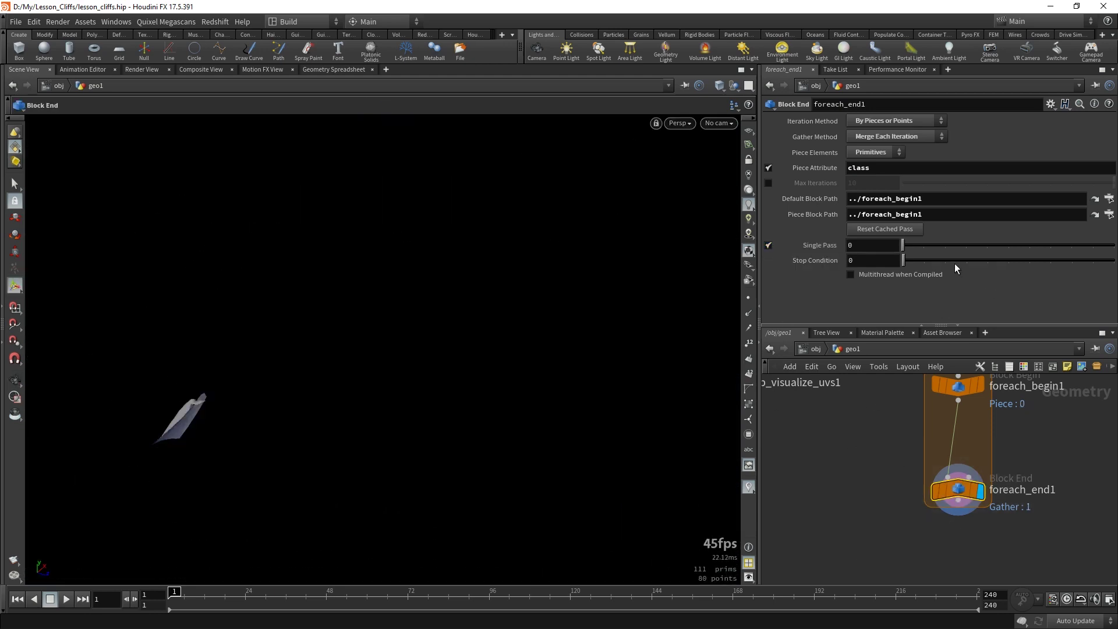
{"action": "left_click_drag", "start_coordinate": [909, 245], "coordinate": [1018, 233]}
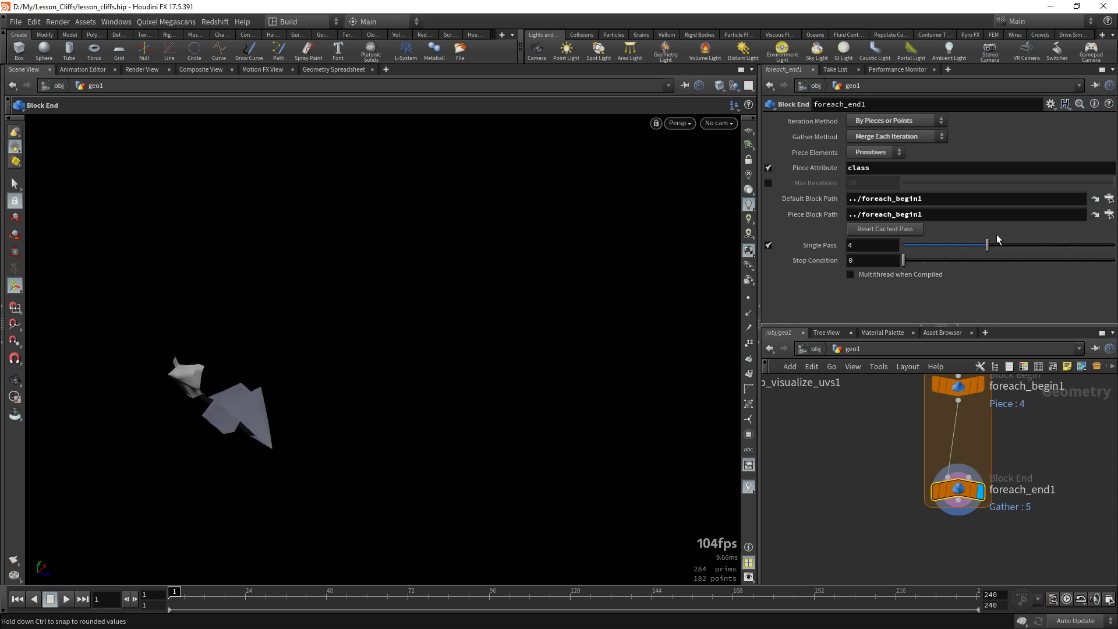
{"action": "middle_click_drag", "start_coordinate": [870, 233], "coordinate": [798, 255]}
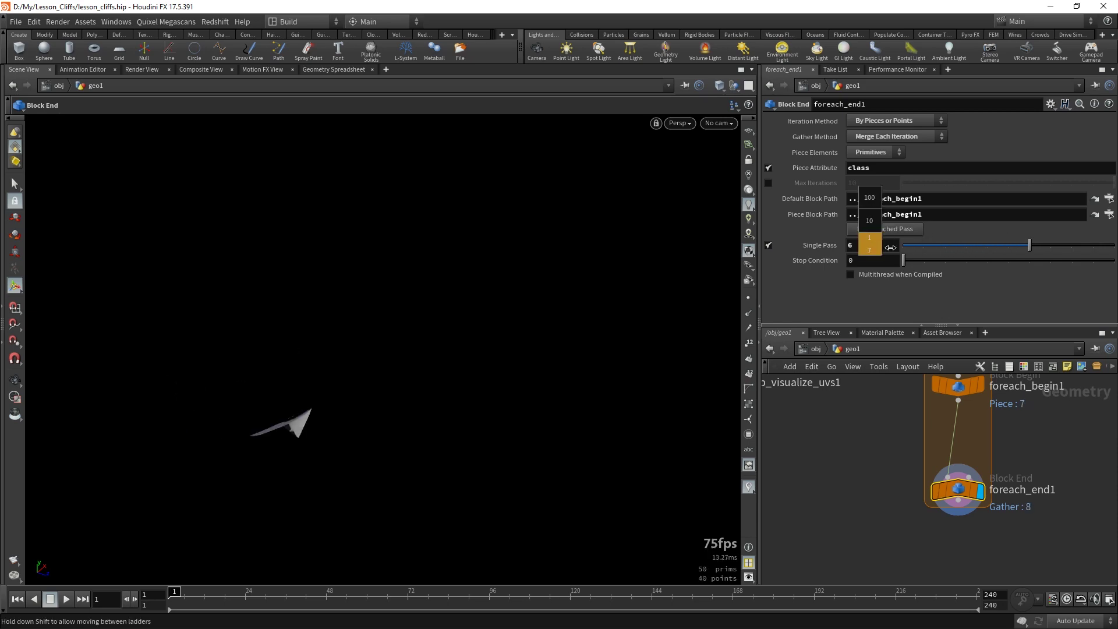
{"action": "key", "text": "space+5"}
{"action": "scroll", "coordinate": [373, 380], "scroll_direction": "down", "scroll_amount": 3}
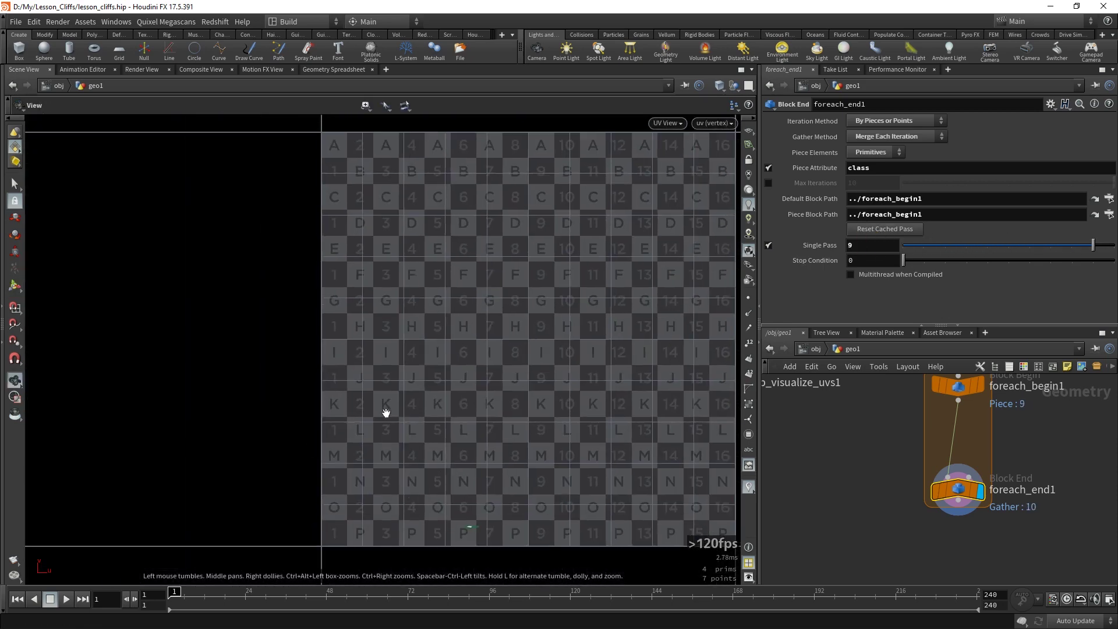
{"action": "scroll", "coordinate": [384, 407], "scroll_direction": "down", "scroll_amount": 3}
{"action": "middle_click_drag", "start_coordinate": [622, 381], "coordinate": [501, 362]}
- Undo the last piece change and display connectivity1's full packed UV layout
{"action": "mouse_move", "coordinate": [1093, 245]}
{"action": "left_mouse_down"}
{"action": "mouse_move", "coordinate": [925, 248]}
{"action": "mouse_move", "coordinate": [1030, 245]}
{"action": "left_mouse_up"}
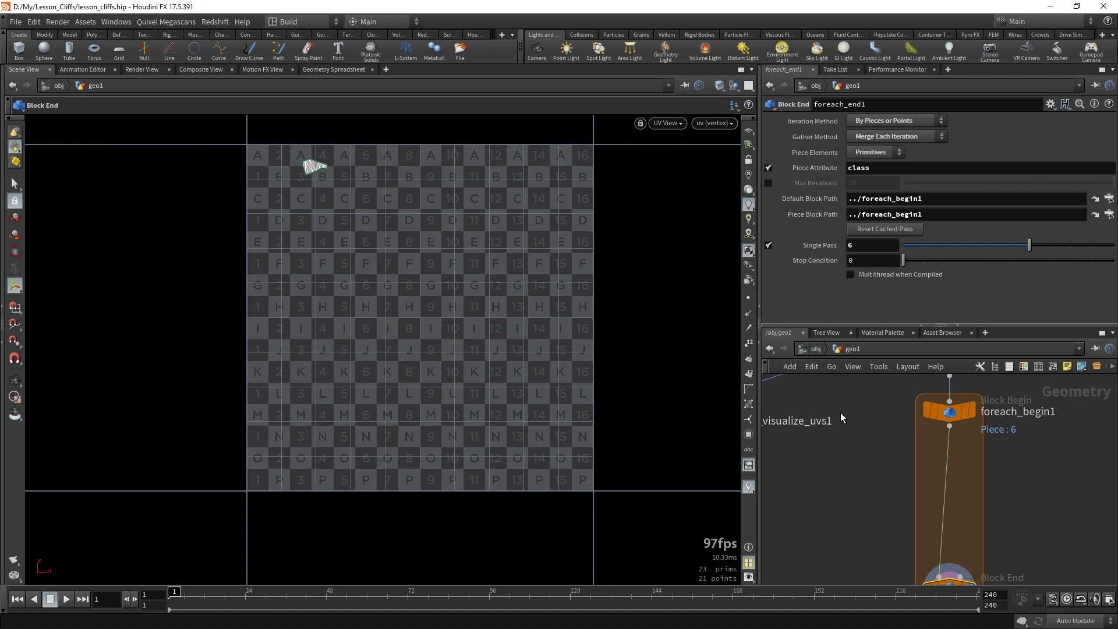
{"action": "key", "text": "ctrl+z"}
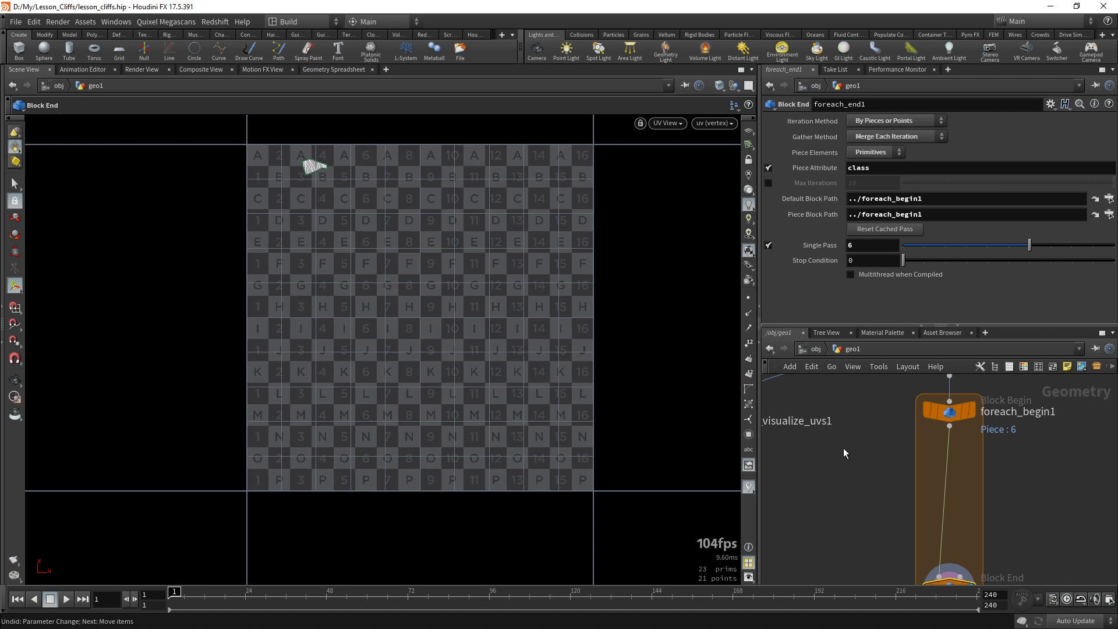
{"action": "middle_click_drag", "start_coordinate": [972, 369], "coordinate": [953, 477]}
{"action": "left_click", "coordinate": [955, 469]}
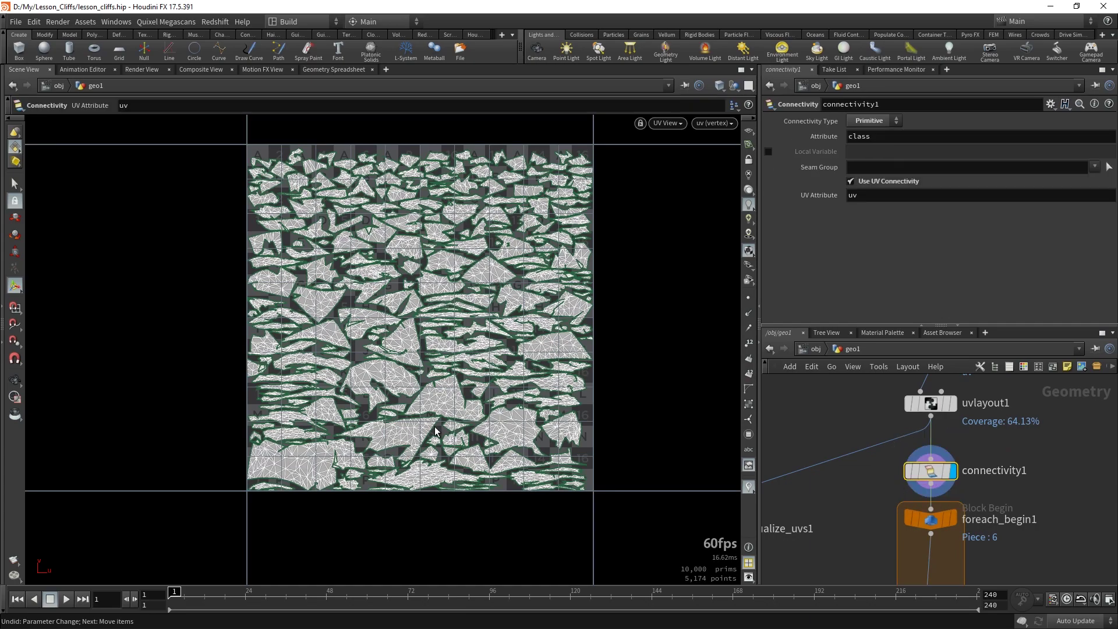
- Select the sliver UV island primitive 295 in the UV view
{"action": "key", "text": "Escape"}
{"action": "scroll", "coordinate": [431, 407], "scroll_direction": "up", "scroll_amount": 5}
{"action": "scroll", "coordinate": [484, 483], "scroll_direction": "down", "scroll_amount": 1}
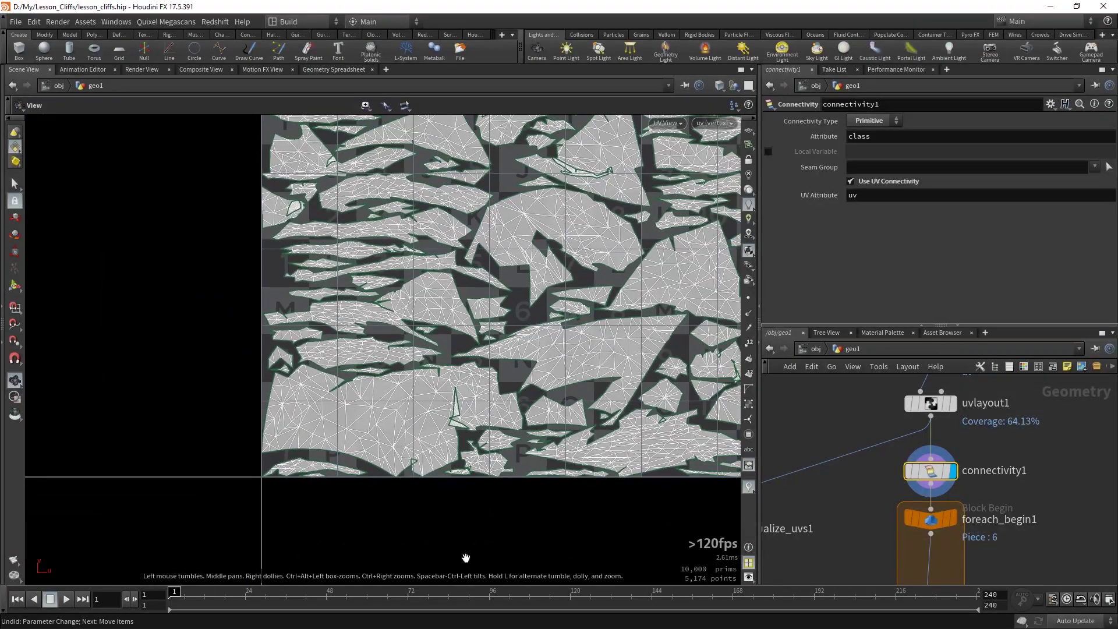
{"action": "middle_click_drag", "start_coordinate": [466, 558], "coordinate": [431, 273]}
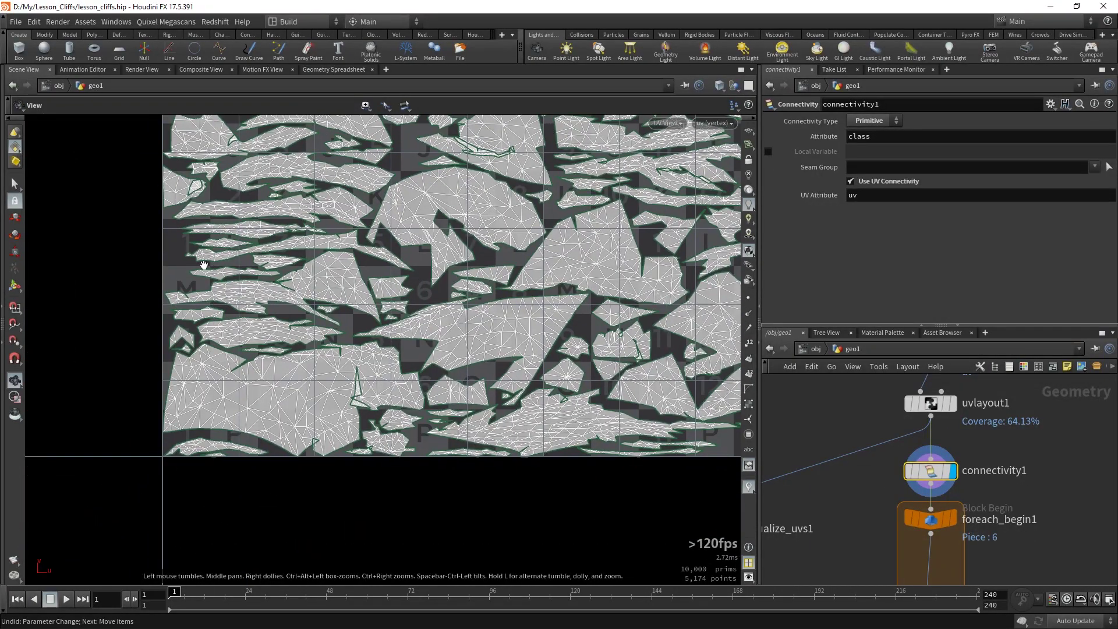
{"action": "key", "text": "s"}
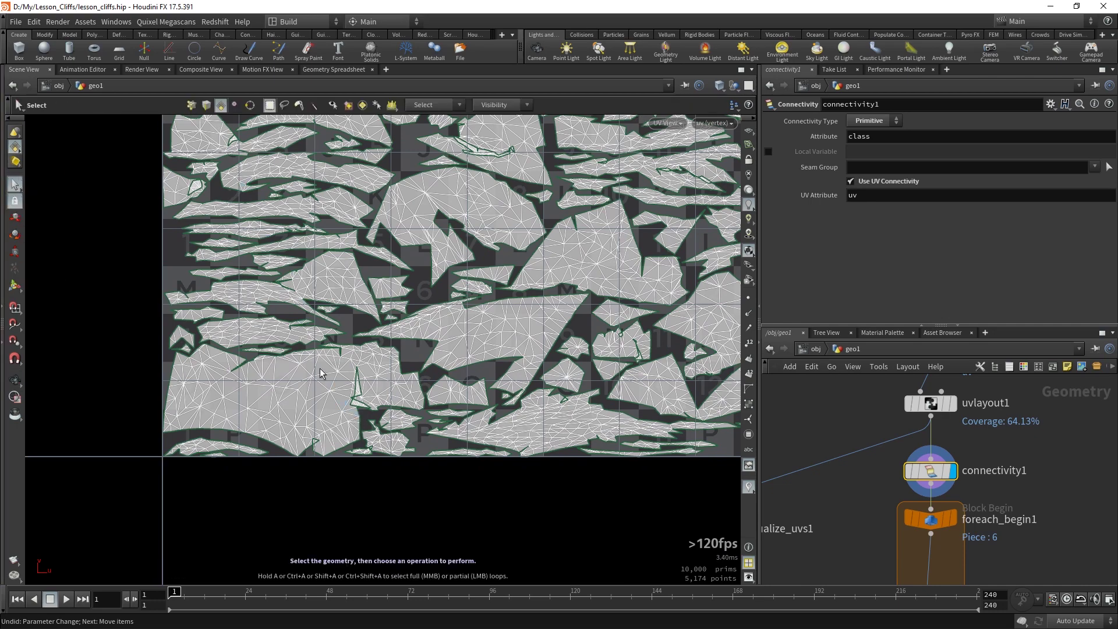
{"action": "scroll", "coordinate": [320, 373], "scroll_direction": "up", "scroll_amount": 3}
{"action": "left_click", "coordinate": [337, 353]}
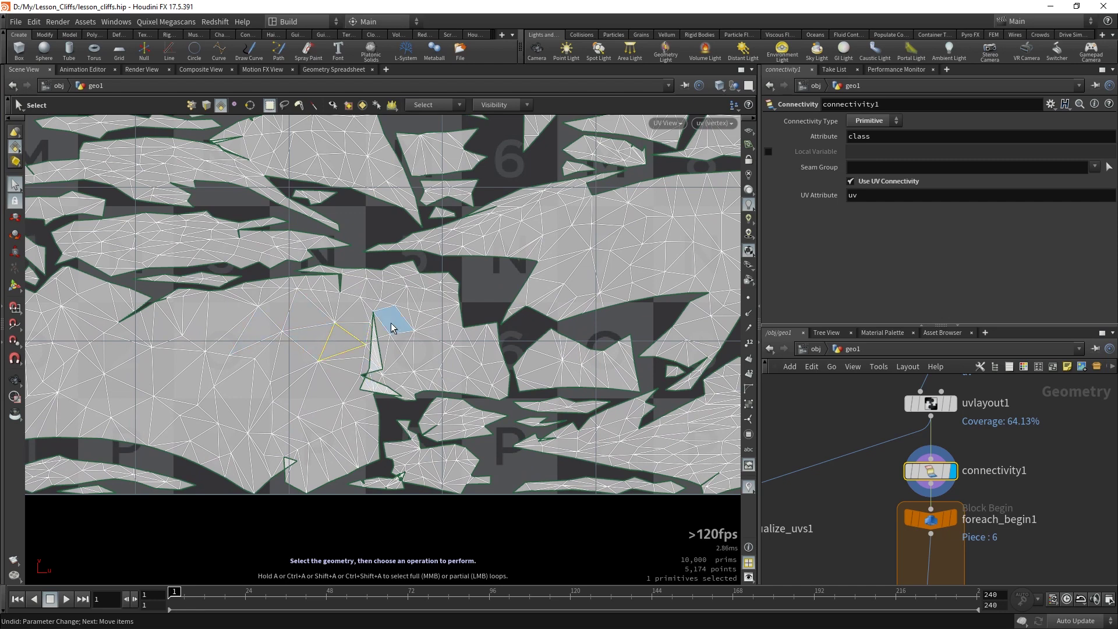
- Read the sliver's class 4 in the spreadsheet's selected-only view, then display foreach_end1
{"action": "left_click", "coordinate": [325, 70]}
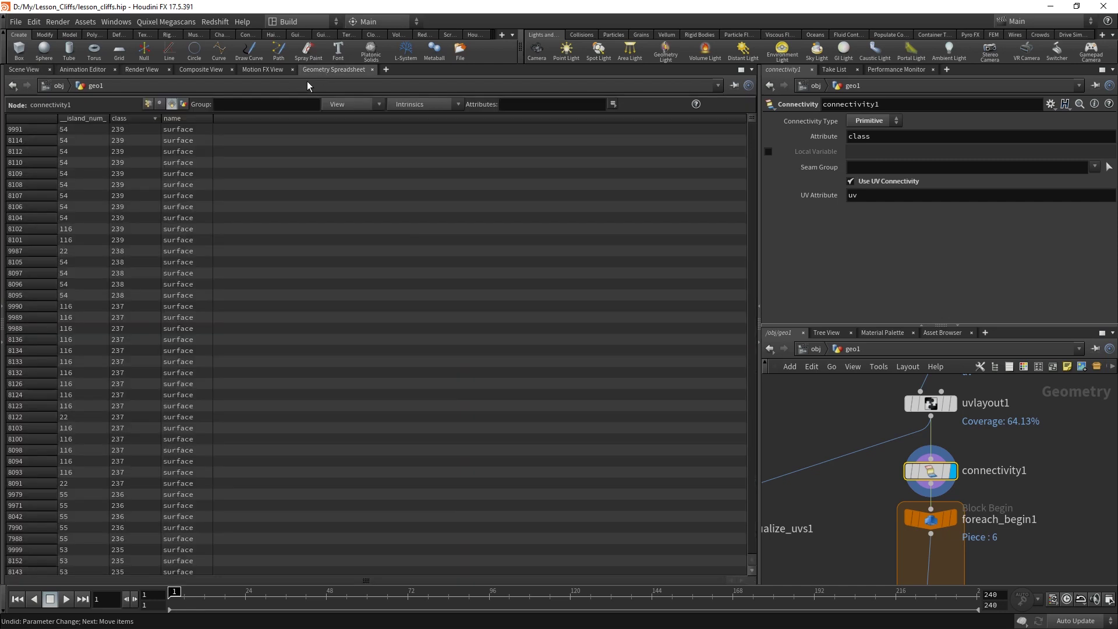
{"action": "left_click", "coordinate": [379, 103]}
{"action": "left_click", "coordinate": [353, 115]}
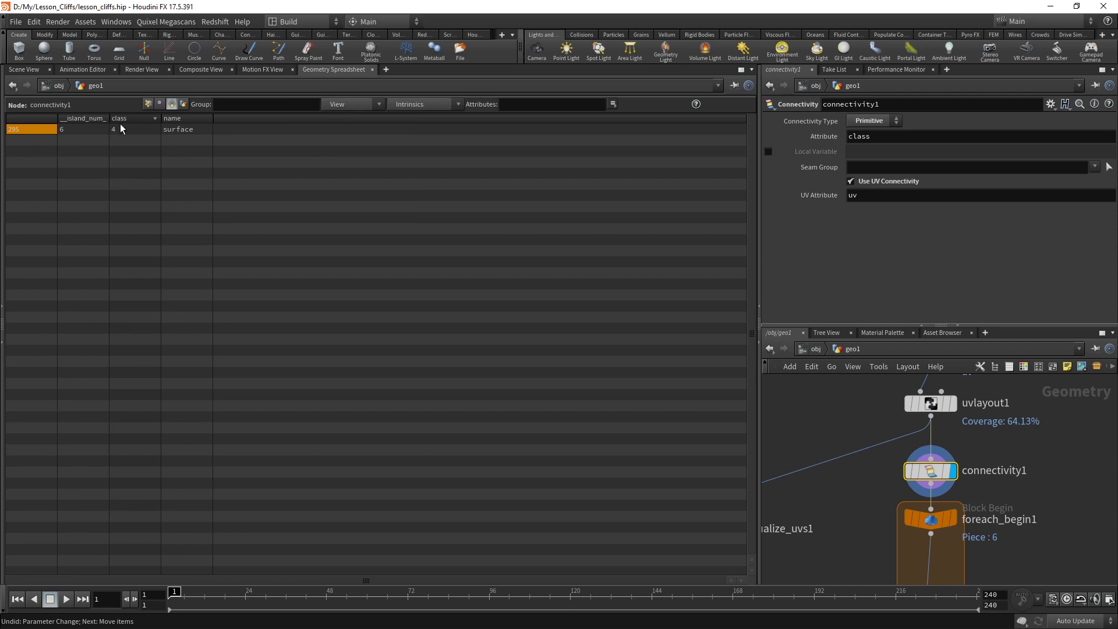
{"action": "left_click", "coordinate": [24, 70]}
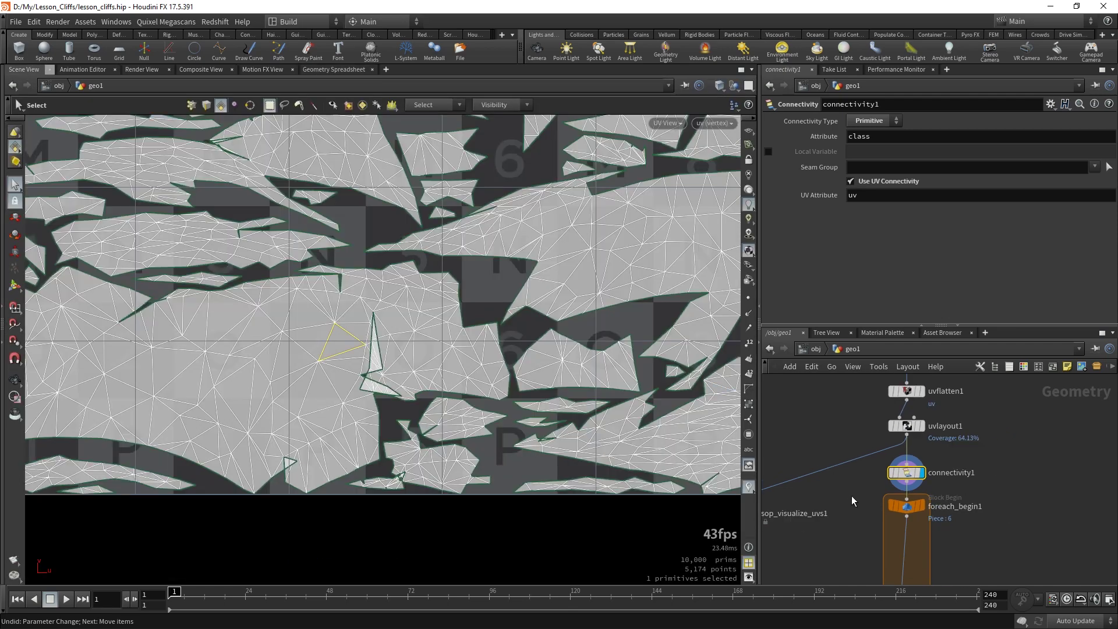
{"action": "left_click", "coordinate": [954, 502]}
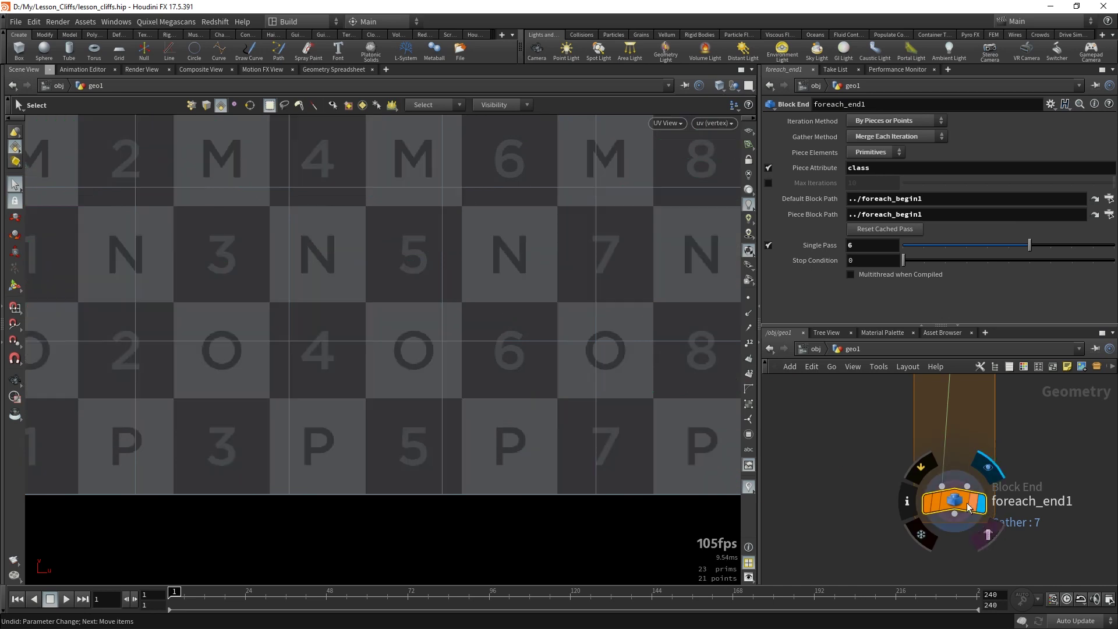
- Set Single Pass to piece 4 and centre its 284-primitive UV island in view
{"action": "type", "text": "4"}
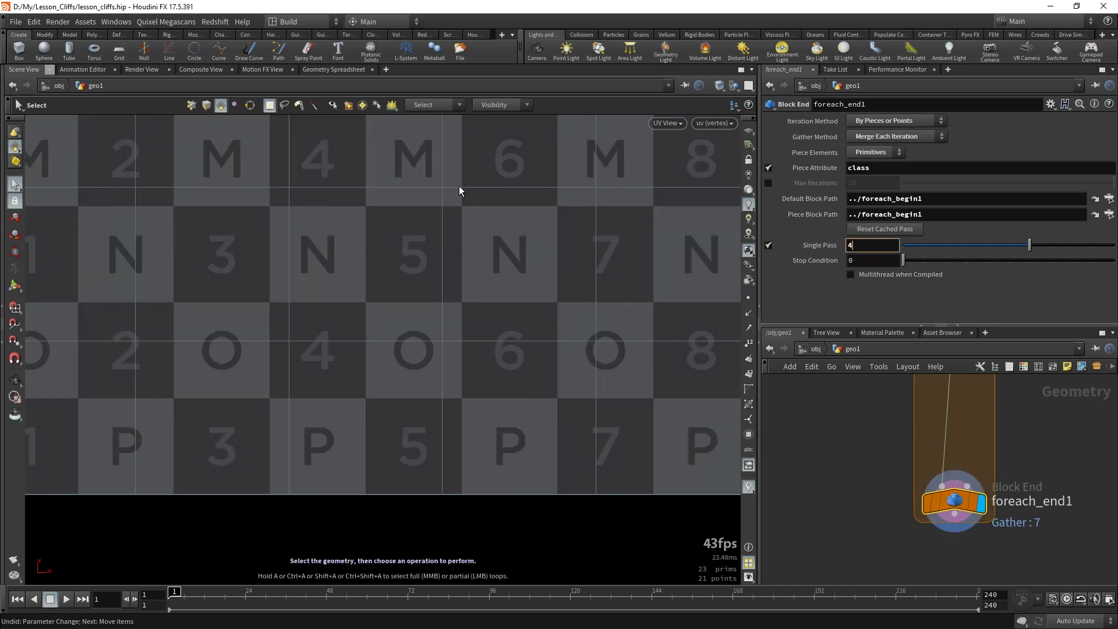
{"action": "key", "text": "Return"}
{"action": "key", "text": "Escape"}
{"action": "scroll", "coordinate": [344, 328], "scroll_direction": "down", "scroll_amount": 5}
{"action": "left_click_drag", "start_coordinate": [324, 259], "coordinate": [327, 534]}
{"action": "scroll", "coordinate": [453, 364], "scroll_direction": "up", "scroll_amount": 5}
{"action": "scroll", "coordinate": [454, 364], "scroll_direction": "up", "scroll_amount": 3}
{"action": "key", "text": "s"}
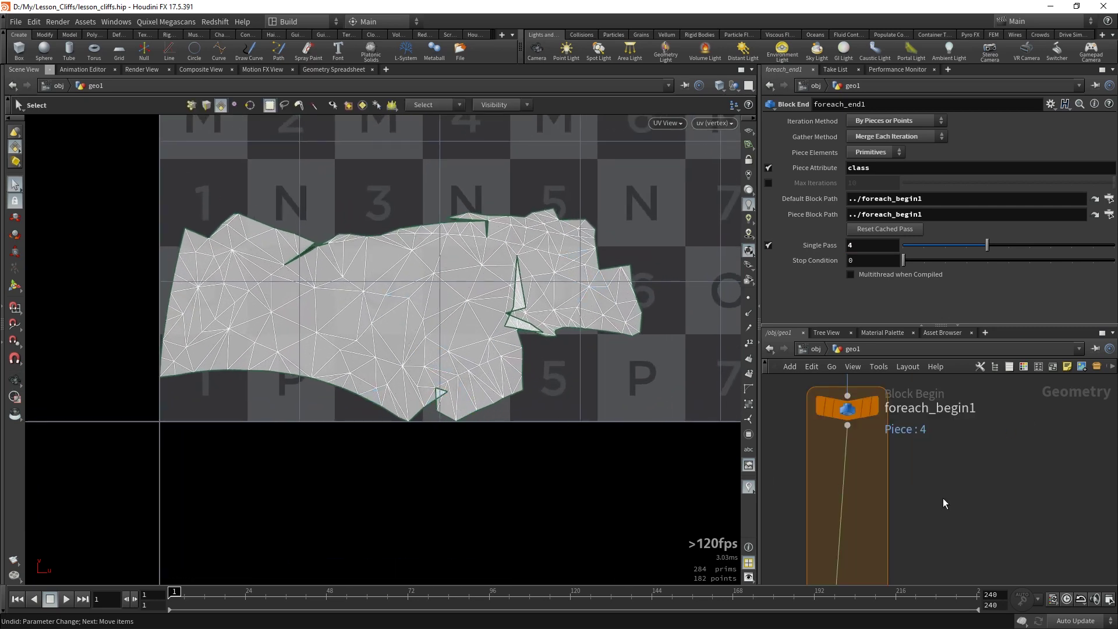
{"action": "middle_click_drag", "start_coordinate": [938, 491], "coordinate": [944, 499]}
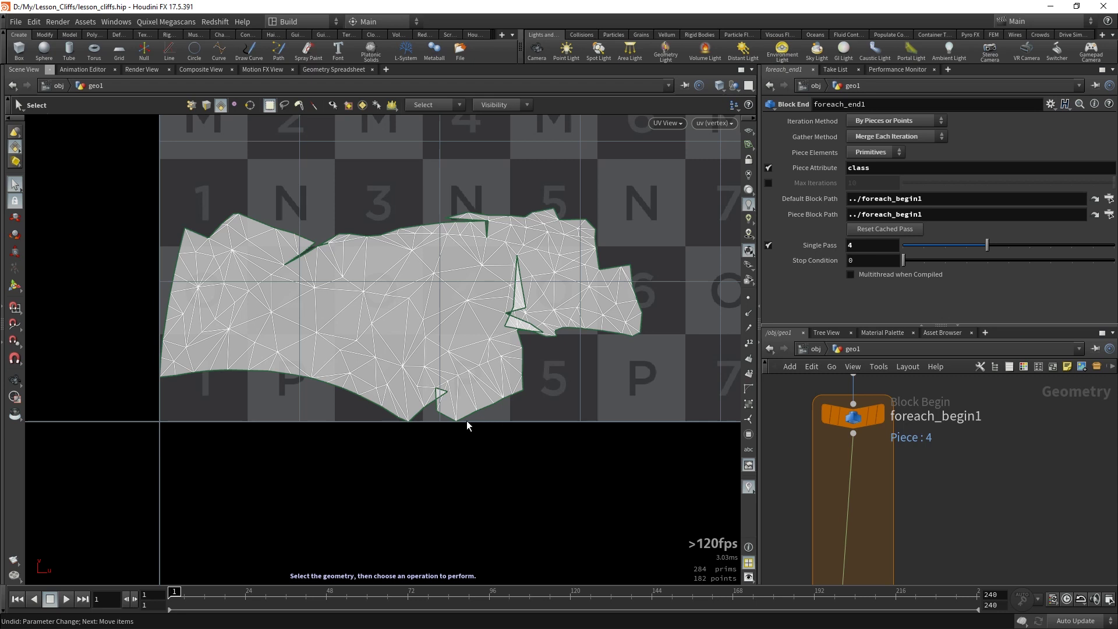
{"action": "key", "text": "Tab"}
{"action": "type", "text": "w"}
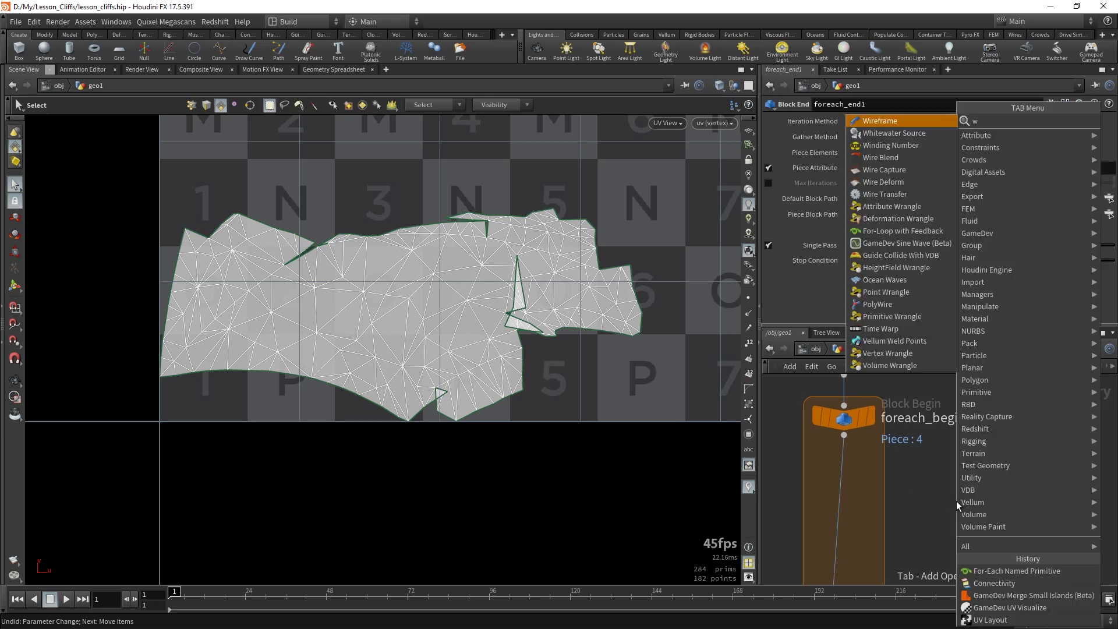
{"action": "type", "text": "ran"}
{"action": "key", "text": "Return"}
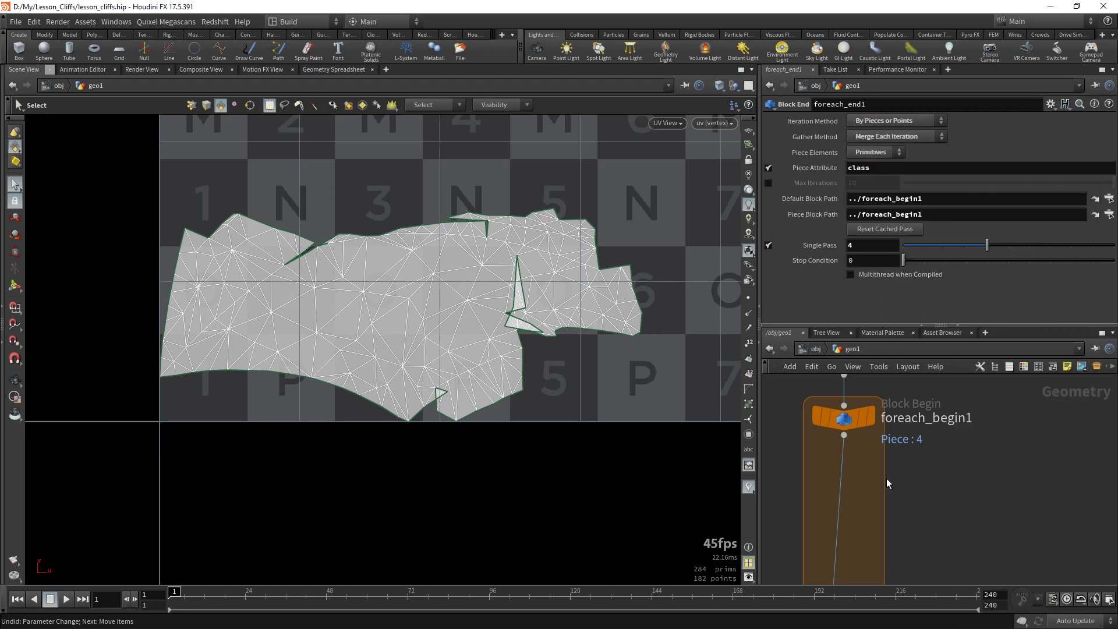
{"action": "left_click", "coordinate": [917, 477]}
{"action": "left_click", "coordinate": [898, 241]}
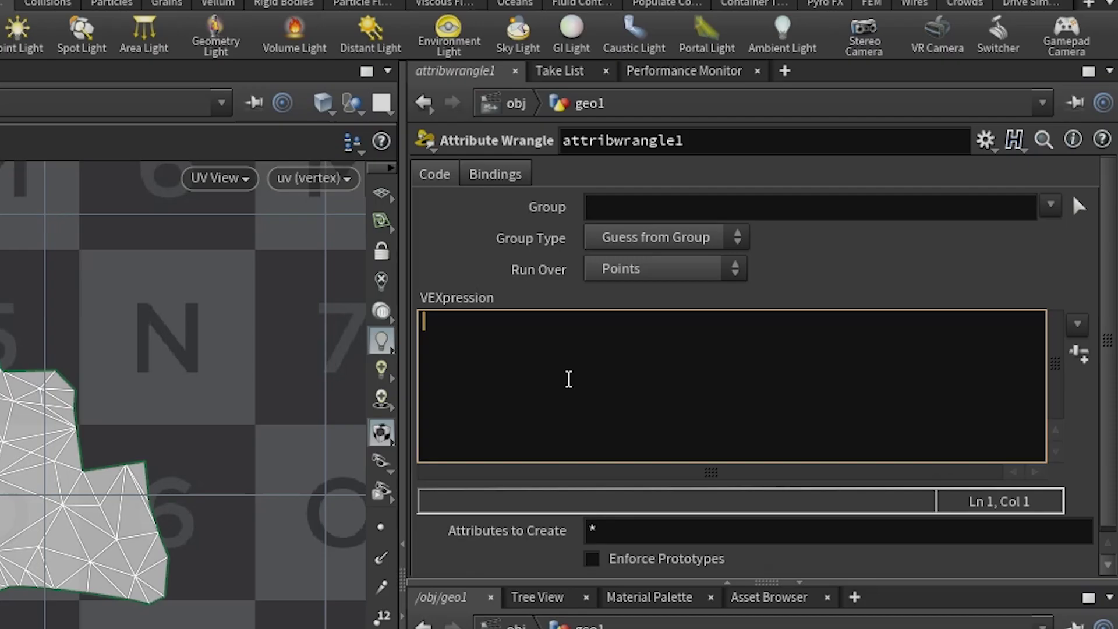
{"action": "type", "text": "@P"}
{"action": "type", "text": "="}
{"action": "type", "text": "@uv;"}
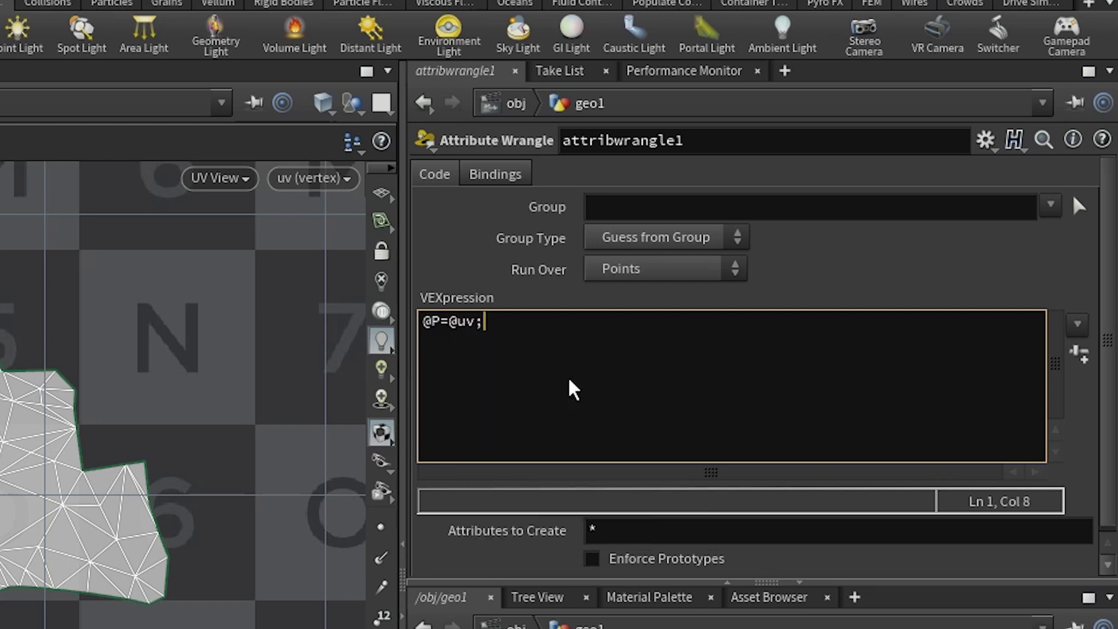
{"action": "key", "text": "ctrl+Return"}
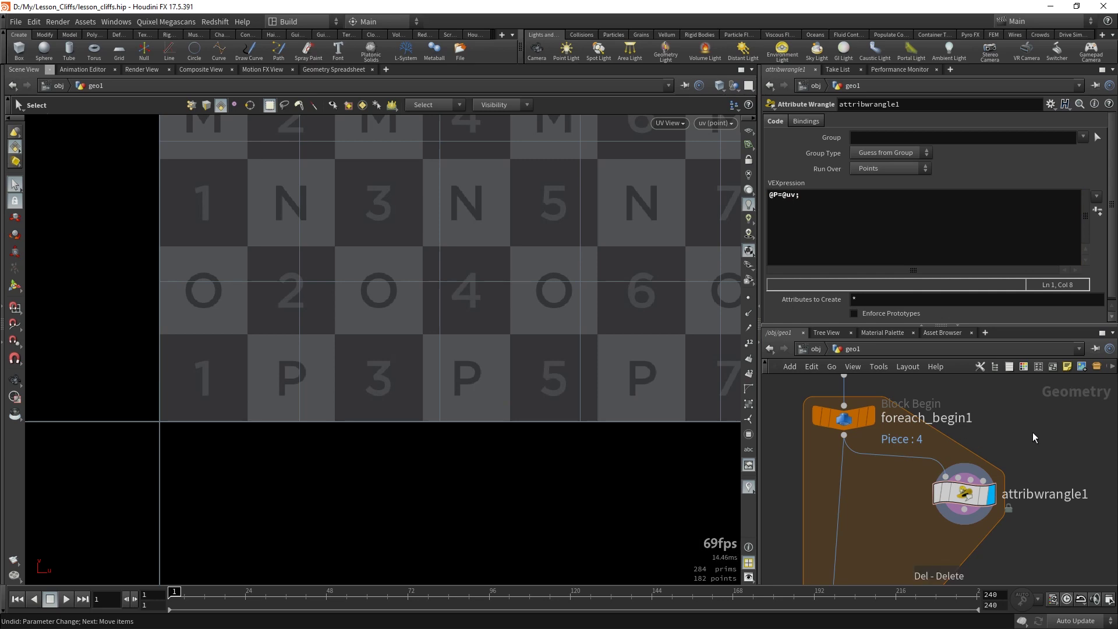
{"action": "key", "text": "Tab"}
- Add an Attribute Promote above the wrangle promoting uv from the Vertex class
{"action": "type", "text": "promot"}
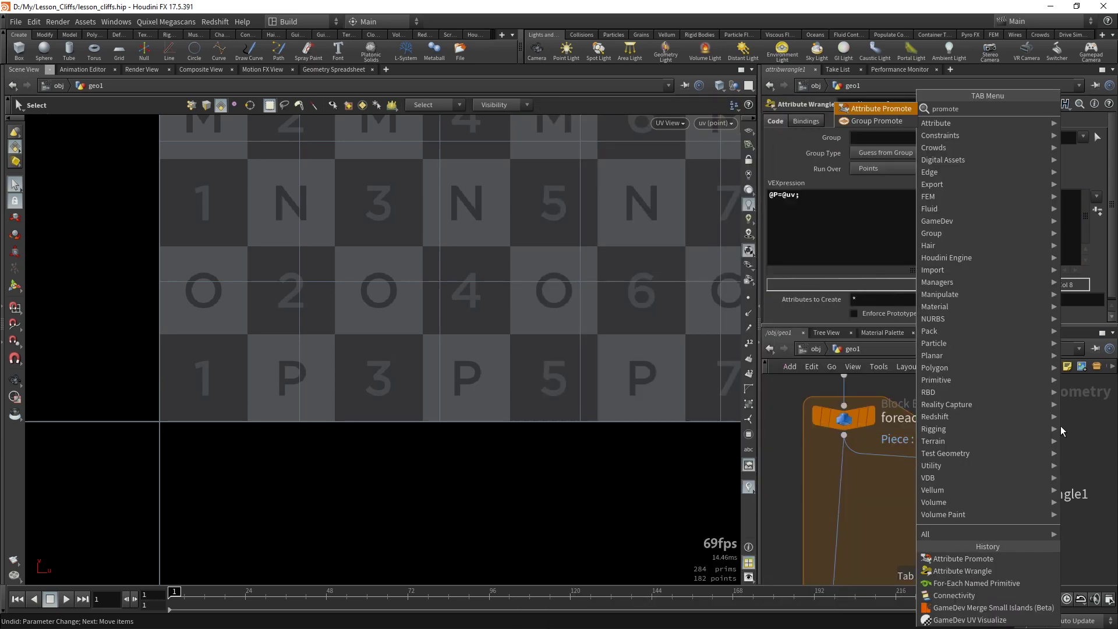
{"action": "key", "text": "Return"}
{"action": "left_click", "coordinate": [919, 455]}
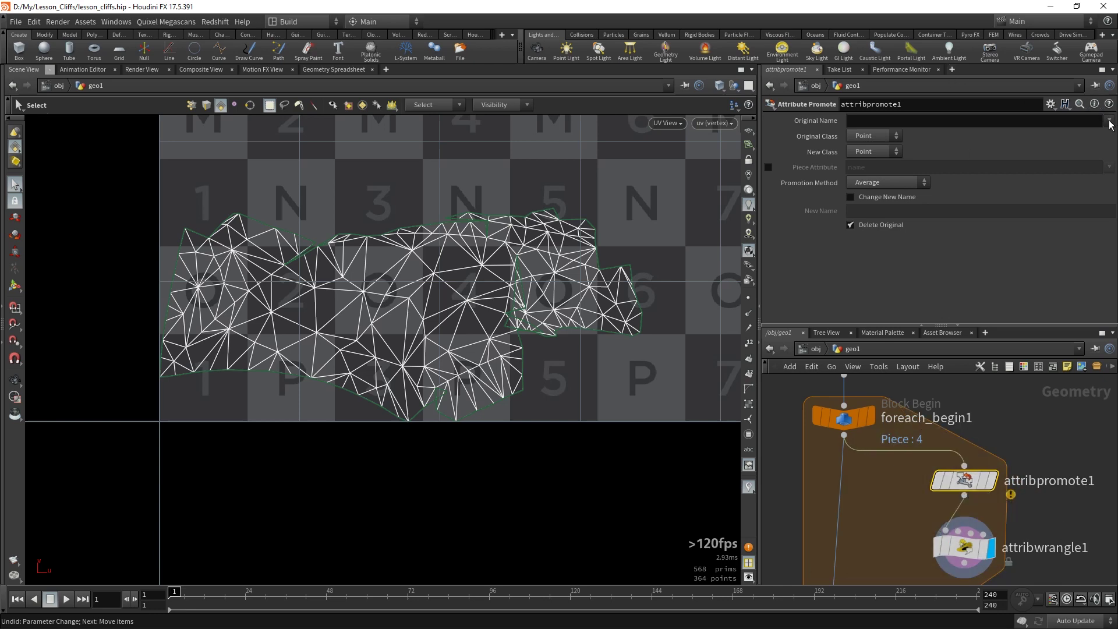
{"action": "left_click", "coordinate": [900, 135]}
{"action": "left_click", "coordinate": [868, 183]}
{"action": "left_click", "coordinate": [1109, 123]}
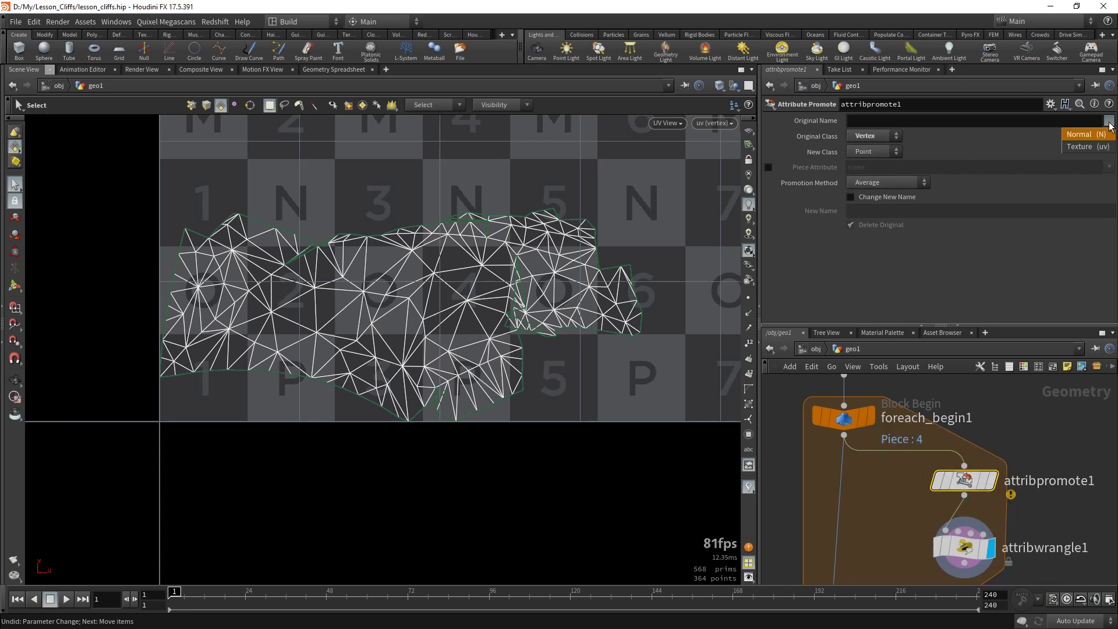
{"action": "left_click", "coordinate": [1087, 146]}
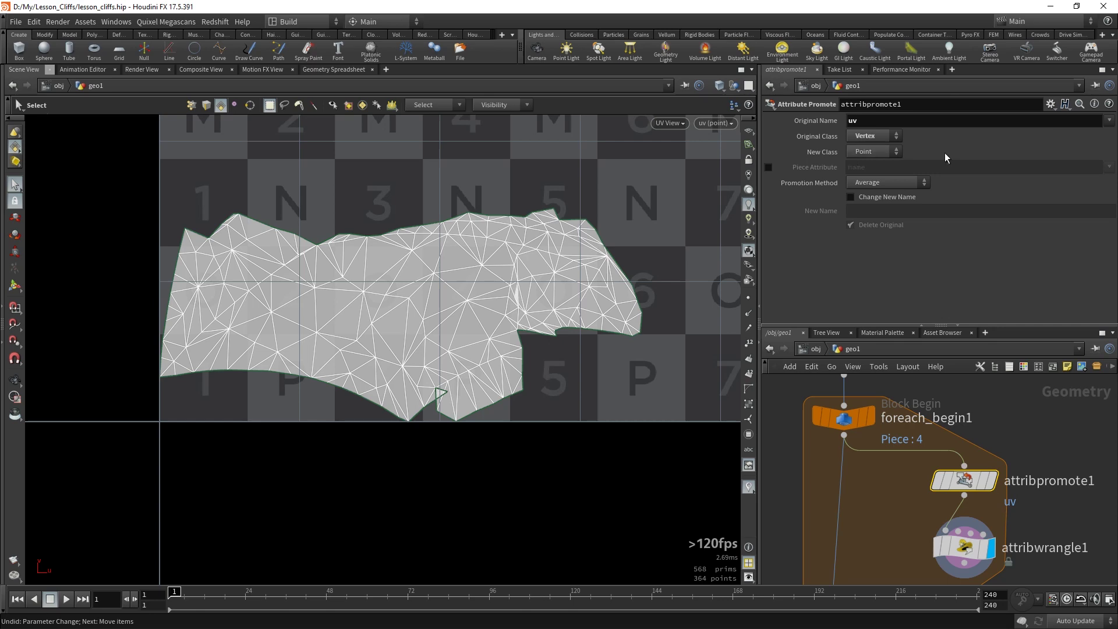
{"action": "mouse_move", "coordinate": [963, 479]}
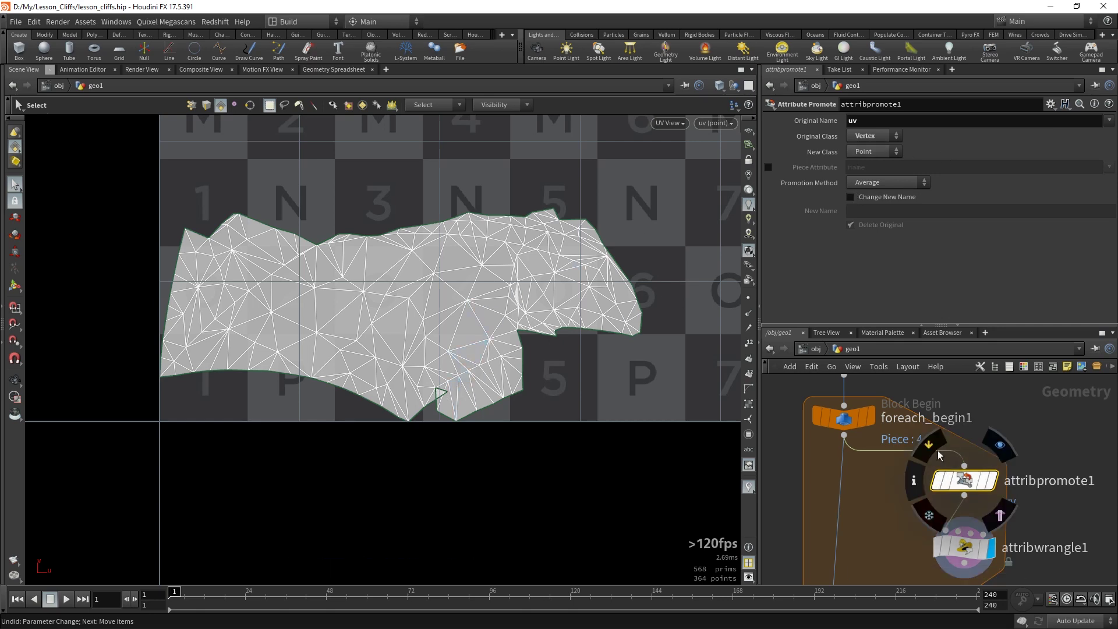
- Preview the promote output and pan to inspect the island with uv on points
{"action": "left_click", "coordinate": [931, 447]}
{"action": "scroll", "coordinate": [549, 247], "scroll_direction": "up", "scroll_amount": 5}
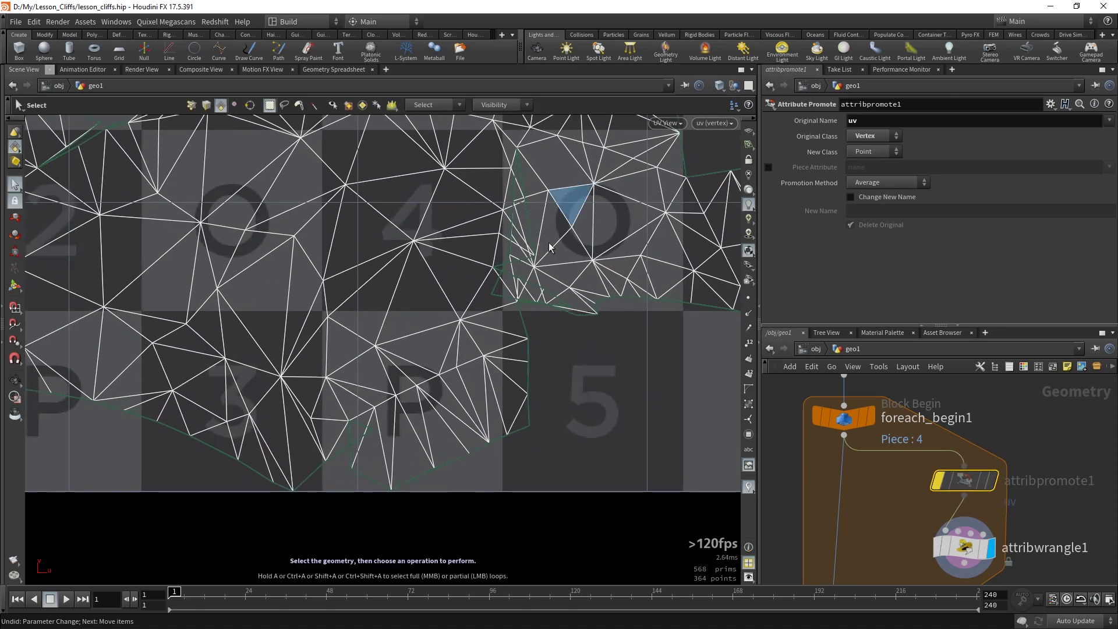
{"action": "left_click", "coordinate": [948, 479]}
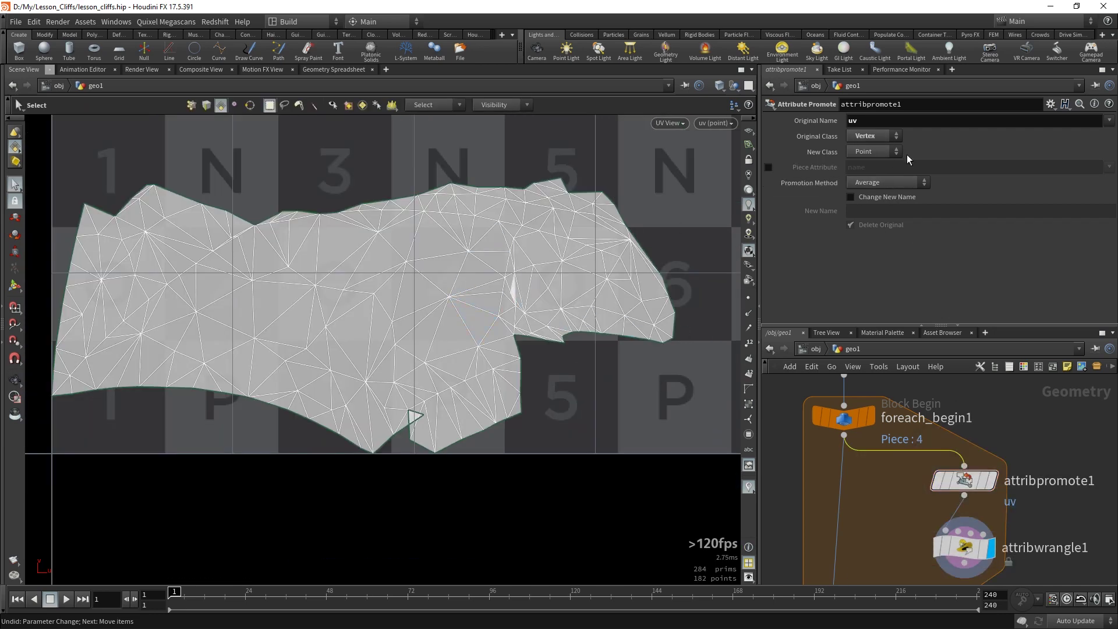
{"action": "key", "text": "Escape"}
{"action": "scroll", "coordinate": [540, 345], "scroll_direction": "up", "scroll_amount": 3}
{"action": "scroll", "coordinate": [540, 346], "scroll_direction": "down", "scroll_amount": 2}
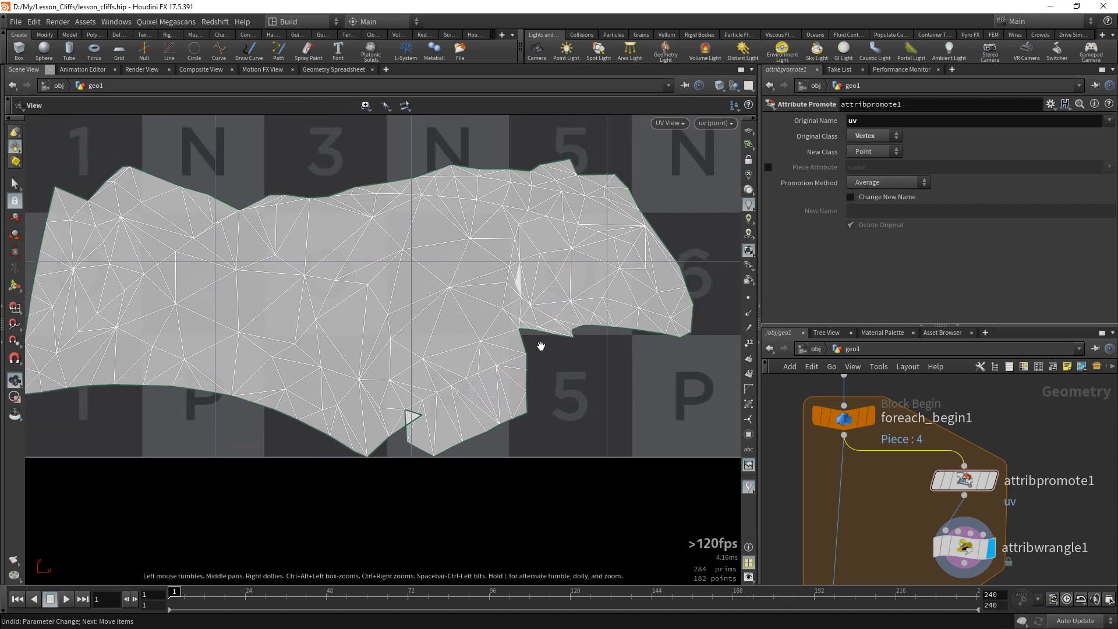
{"action": "middle_click_drag", "start_coordinate": [540, 346], "coordinate": [558, 385]}
{"action": "key", "text": "s"}
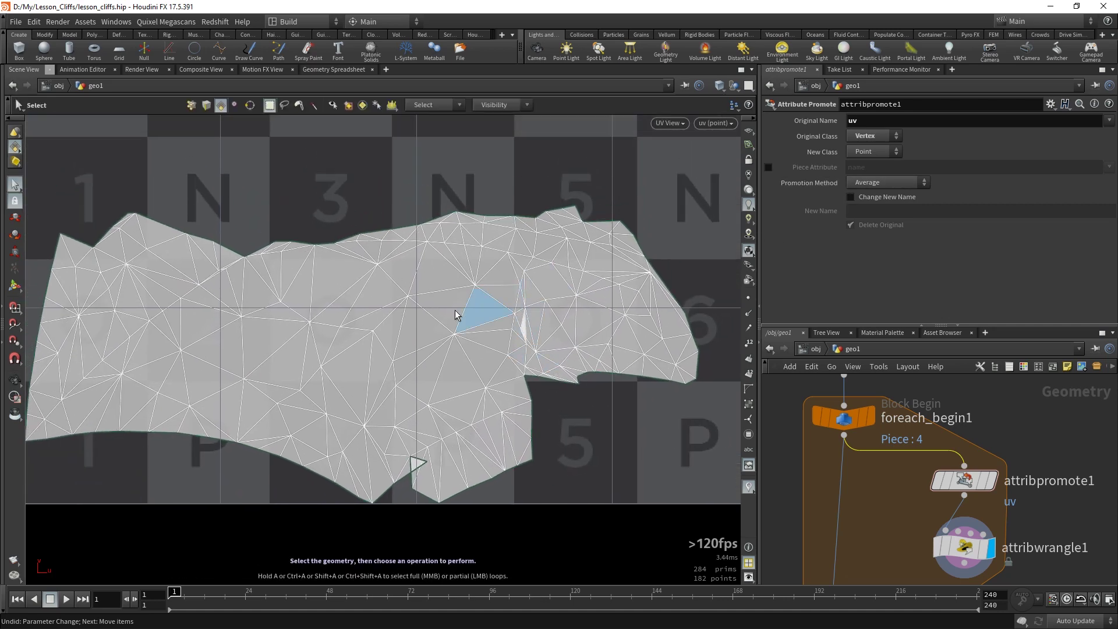
- Set the Promotion Method to Last Match and zoom in on the sliver to check it
{"action": "left_click", "coordinate": [915, 183]}
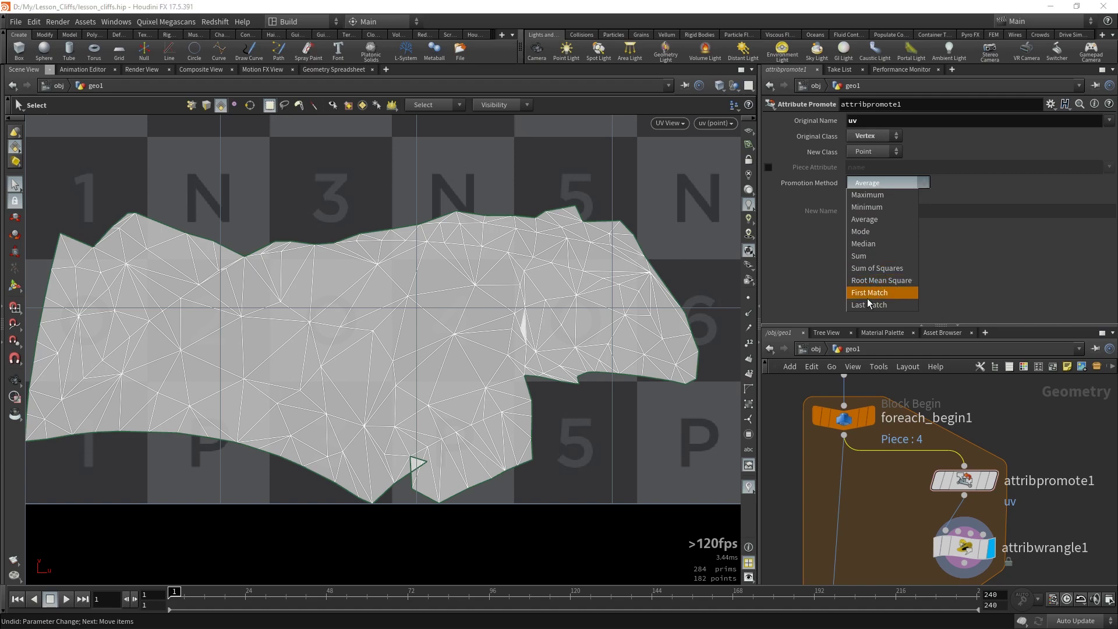
{"action": "left_click", "coordinate": [885, 292]}
{"action": "scroll", "coordinate": [888, 182], "scroll_direction": "down", "scroll_amount": 1}
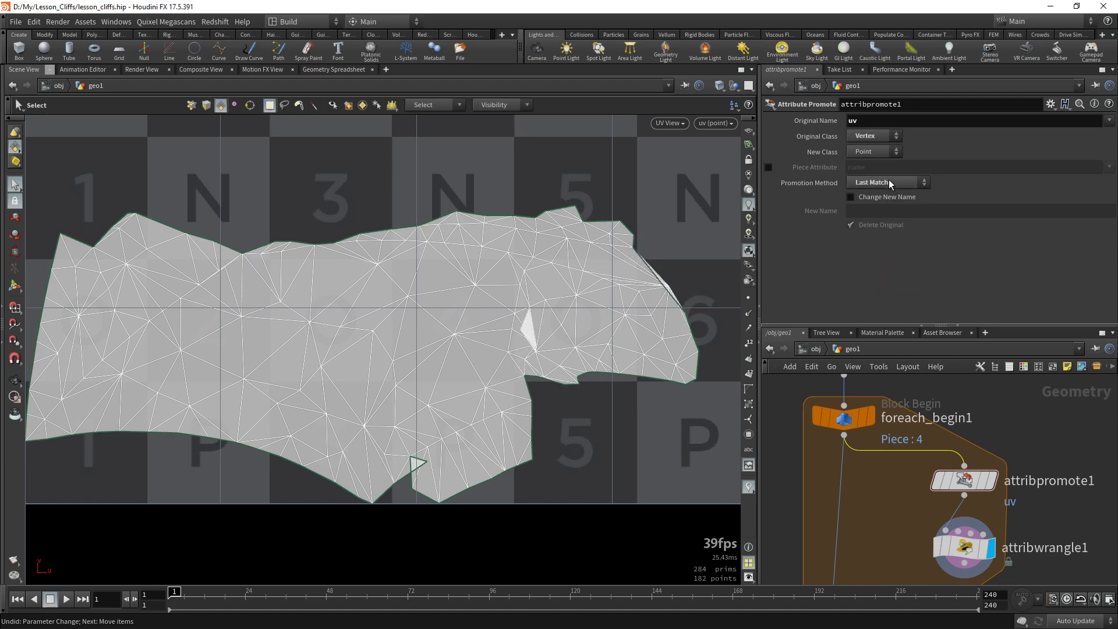
{"action": "key", "text": "Escape"}
{"action": "scroll", "coordinate": [683, 182], "scroll_direction": "up", "scroll_amount": 5}
{"action": "scroll", "coordinate": [689, 281], "scroll_direction": "down", "scroll_amount": 3}
{"action": "scroll", "coordinate": [606, 312], "scroll_direction": "up", "scroll_amount": 3}
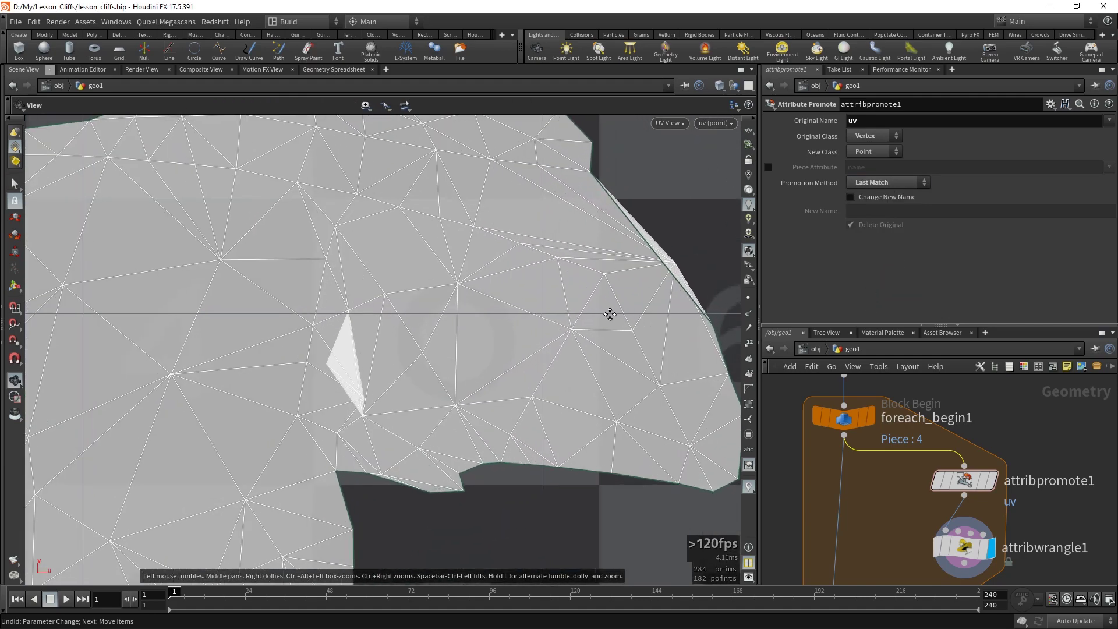
{"action": "scroll", "coordinate": [349, 425], "scroll_direction": "up", "scroll_amount": 6}
{"action": "scroll", "coordinate": [428, 222], "scroll_direction": "up", "scroll_amount": 2}
{"action": "key", "text": "s"}
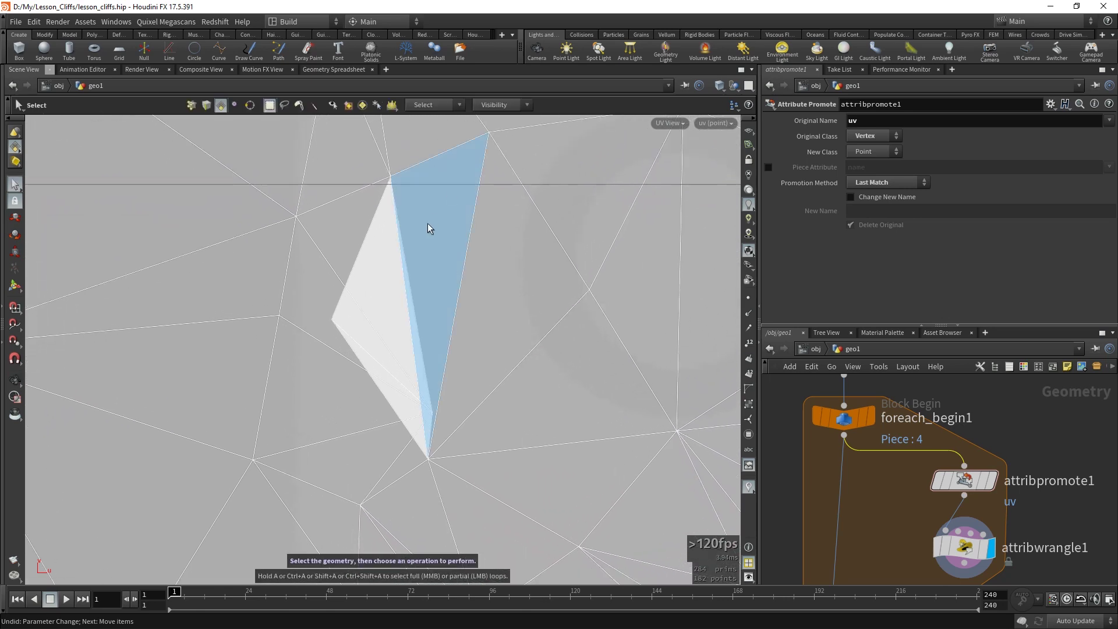
{"action": "scroll", "coordinate": [400, 392], "scroll_direction": "down", "scroll_amount": 4}
{"action": "scroll", "coordinate": [505, 314], "scroll_direction": "down", "scroll_amount": 2}
{"action": "scroll", "coordinate": [611, 386], "scroll_direction": "down", "scroll_amount": 1}
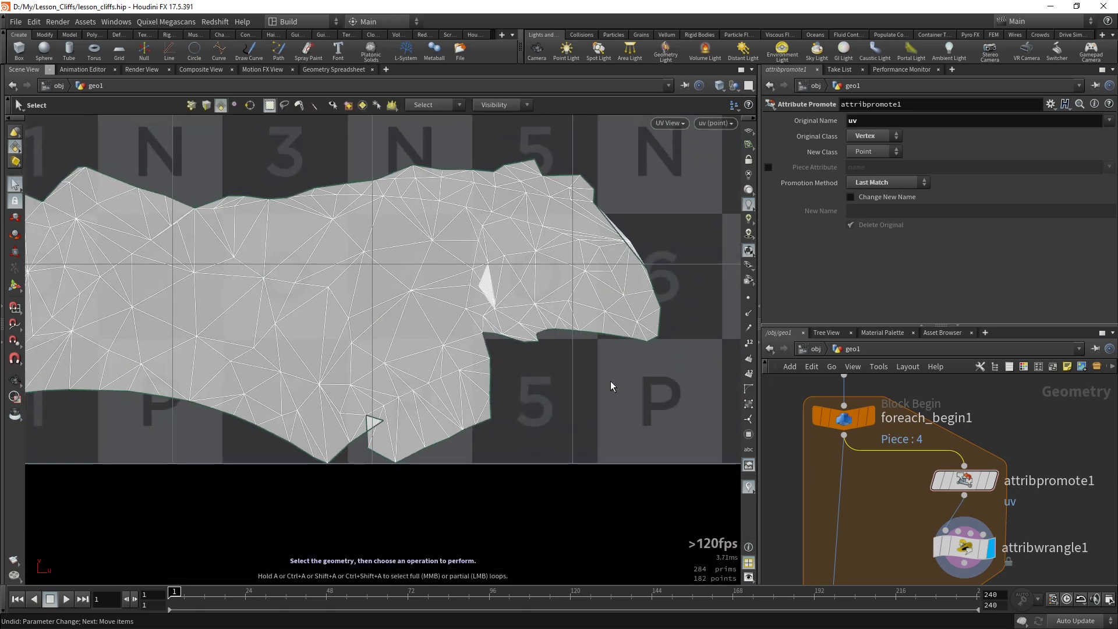
- View attribwrangle1's flattened class-4 piece in perspective, orbiting and toggling wireframe to check it
{"action": "left_click", "coordinate": [964, 547]}
{"action": "key", "text": "space+1"}
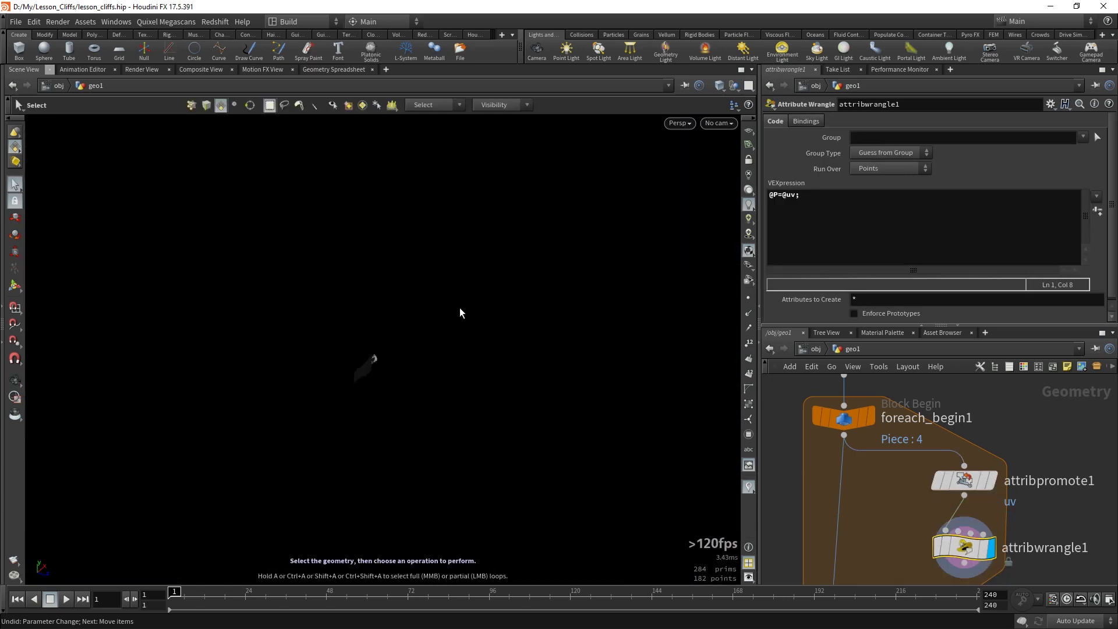
{"action": "key", "text": "Escape"}
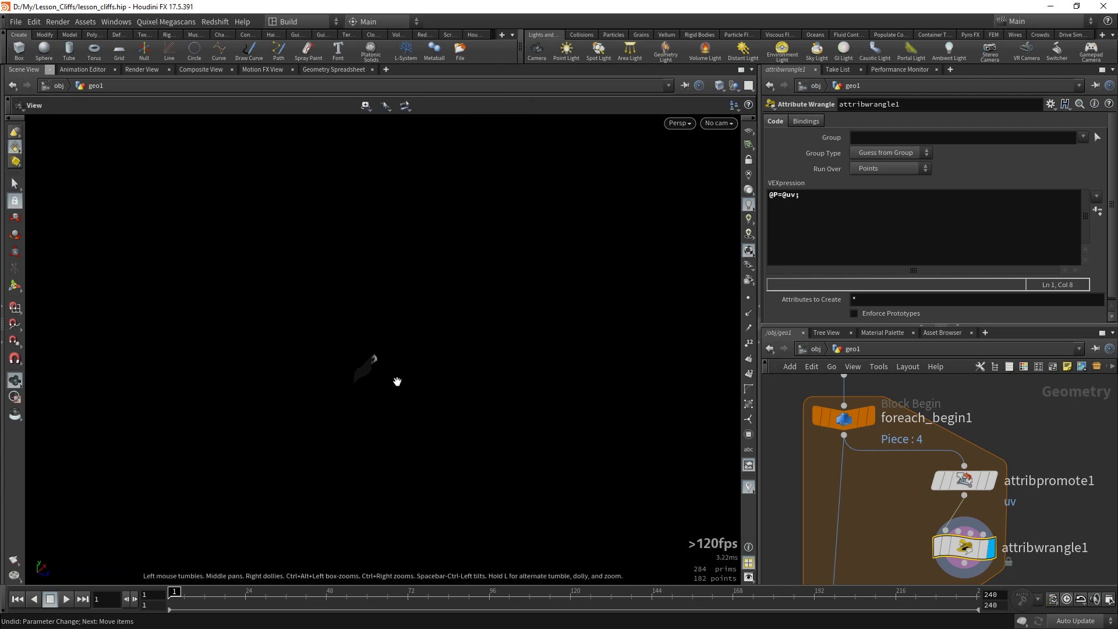
{"action": "middle_click_drag", "start_coordinate": [397, 381], "coordinate": [287, 343]}
{"action": "key", "text": "s"}
{"action": "key", "text": "h"}
{"action": "left_click_drag", "start_coordinate": [509, 324], "coordinate": [524, 315]}
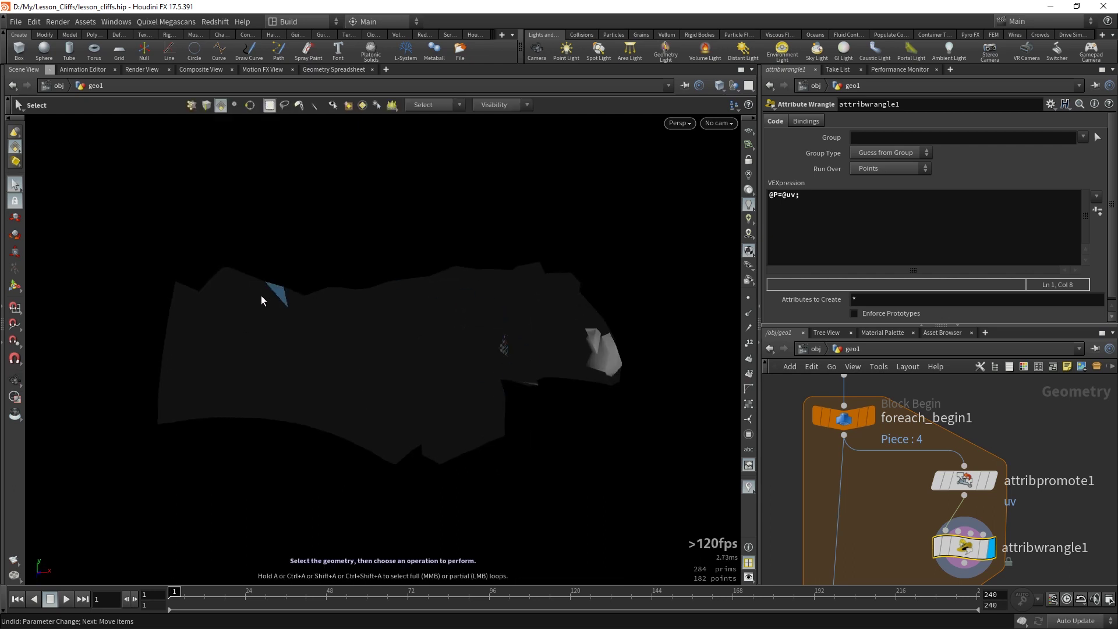
{"action": "key", "text": "w"}
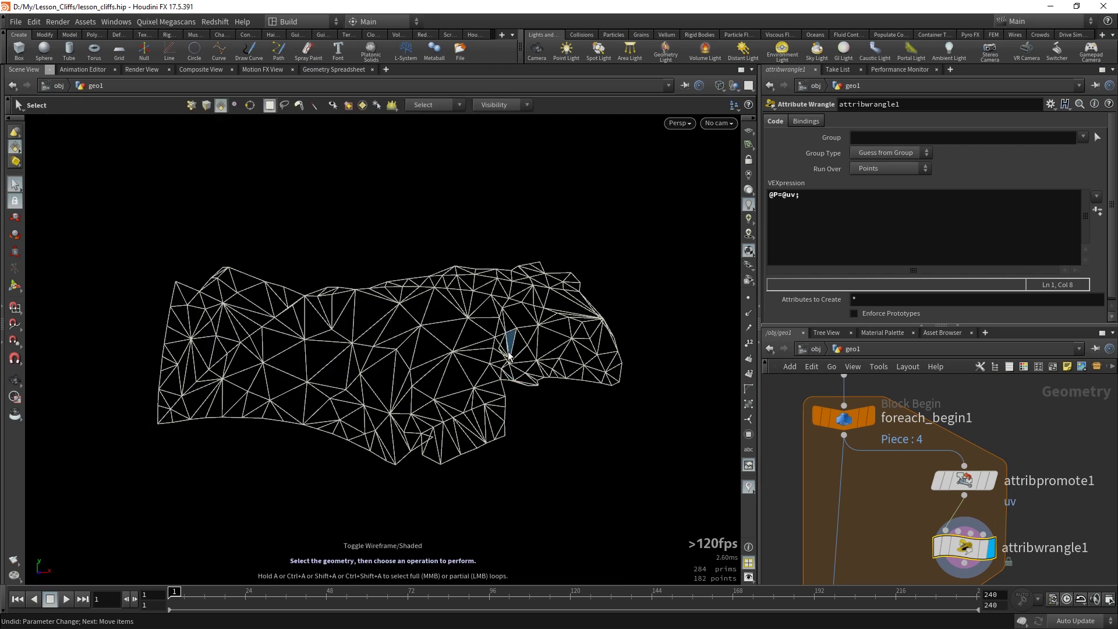
{"action": "key", "text": "w"}
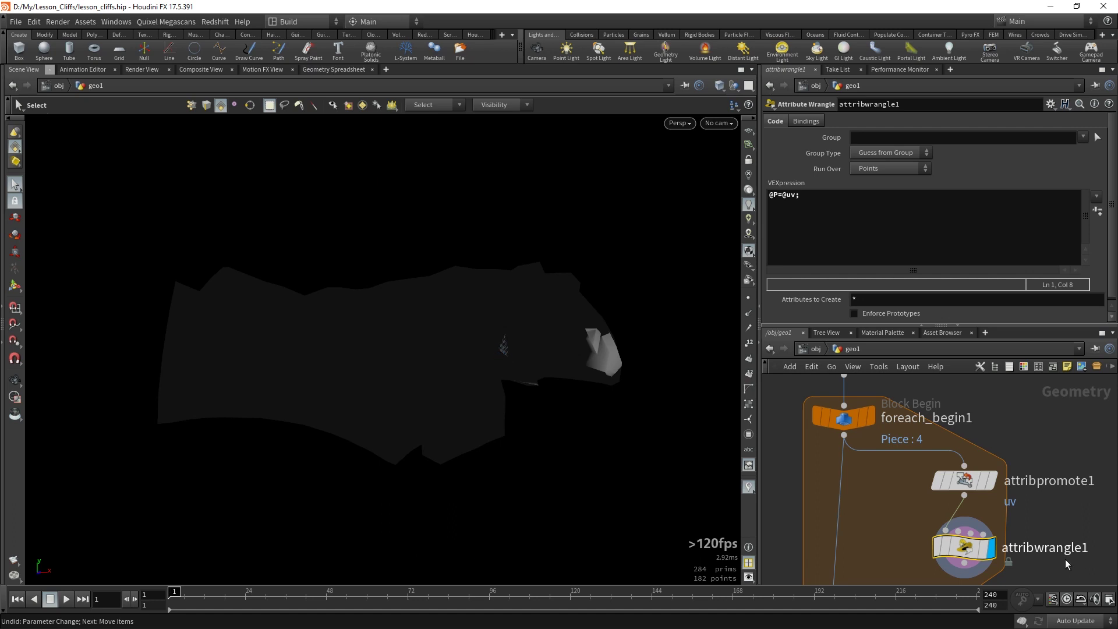
{"action": "middle_click_drag", "start_coordinate": [932, 553], "coordinate": [920, 420]}
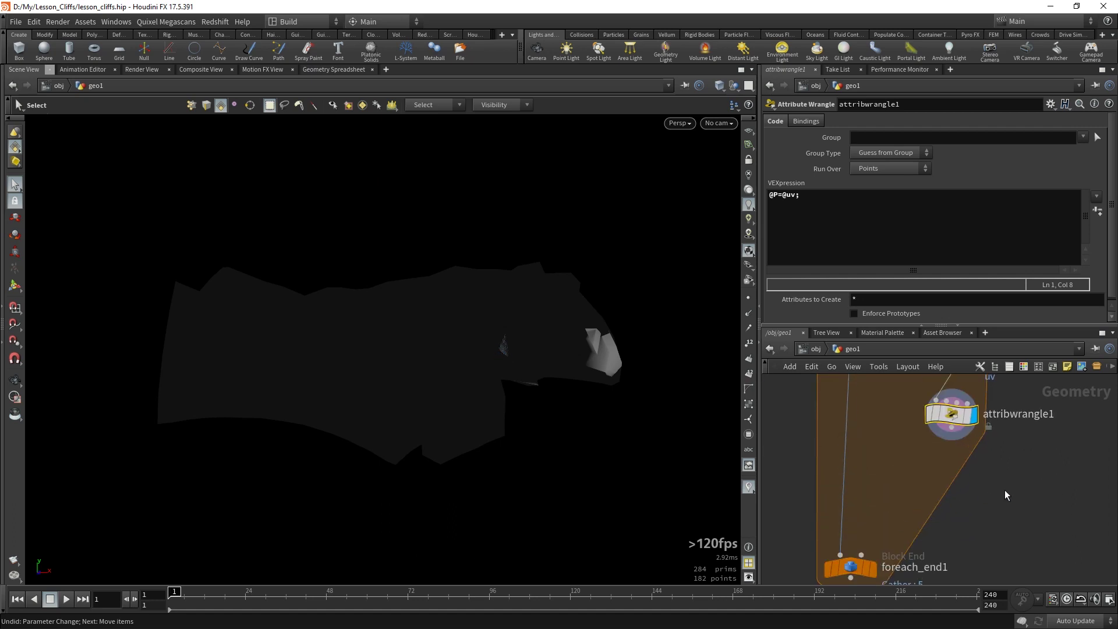
{"action": "key", "text": "Tab"}
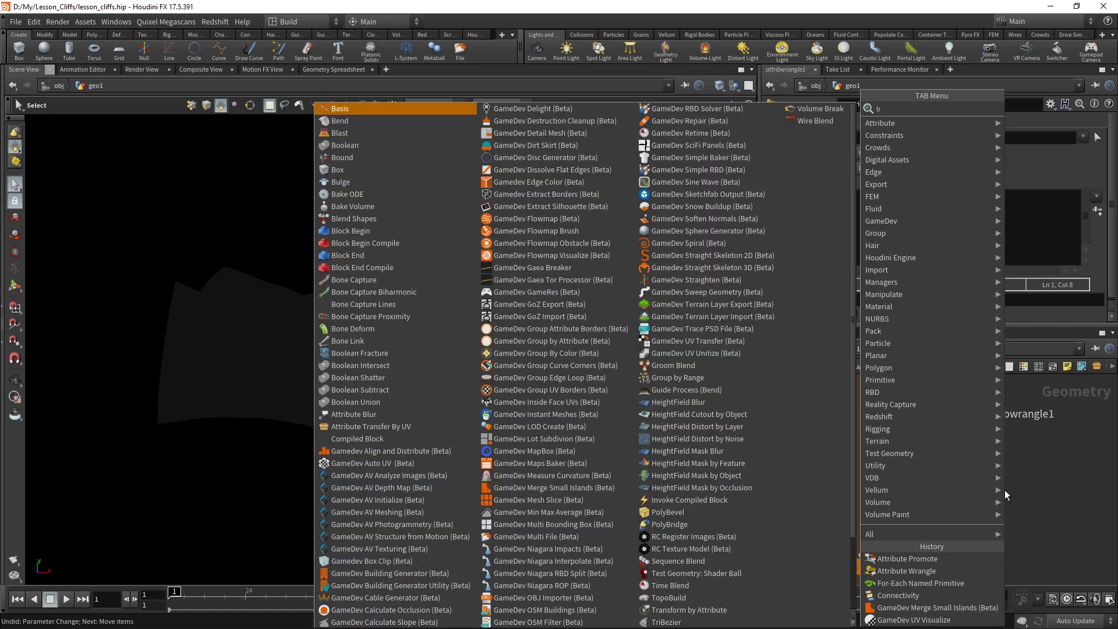
- Add a Boolean node set to Detect, Set A as Surface, with the AxA Polygons group 'axapolys' enabled
{"action": "type", "text": "boolean"}
{"action": "key", "text": "Return"}
{"action": "left_click", "coordinate": [934, 474]}
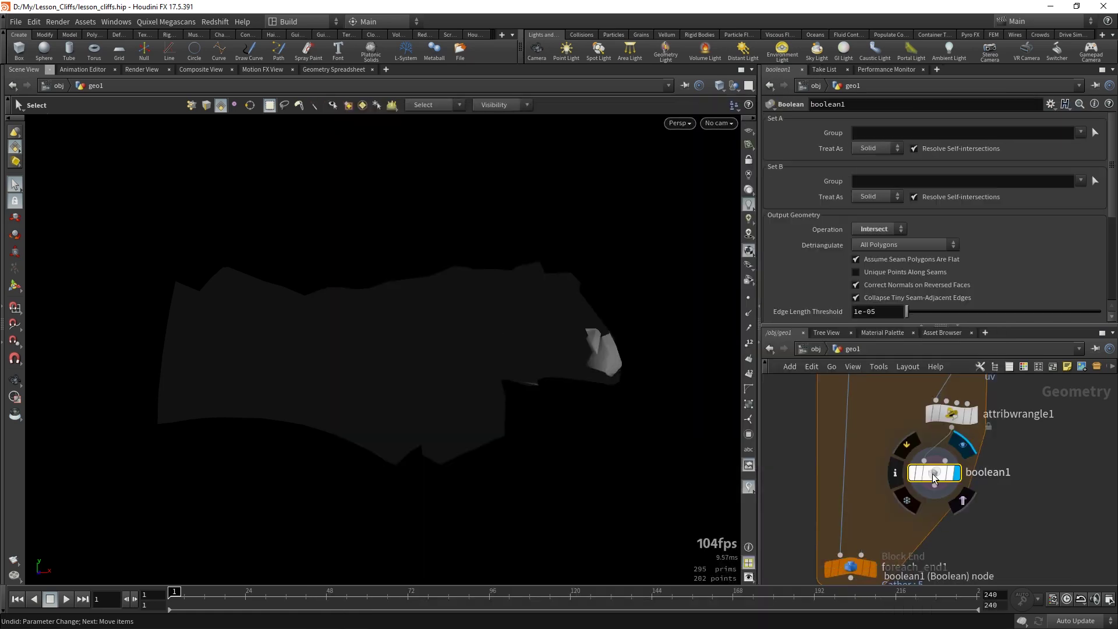
{"action": "left_click", "coordinate": [874, 229]}
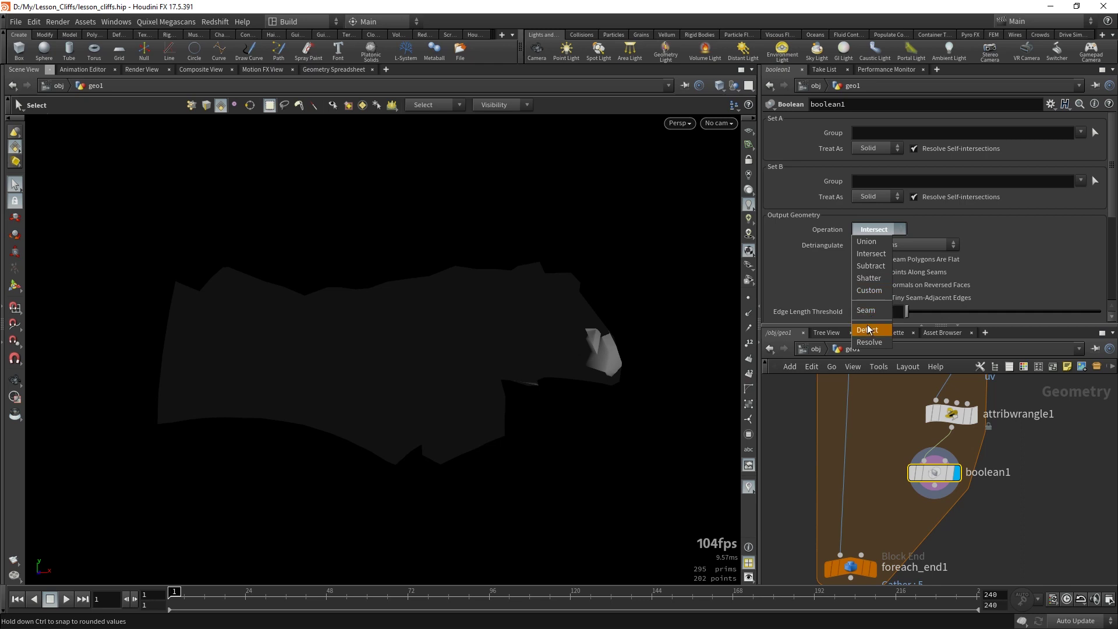
{"action": "left_click", "coordinate": [876, 328]}
{"action": "left_click", "coordinate": [873, 149]}
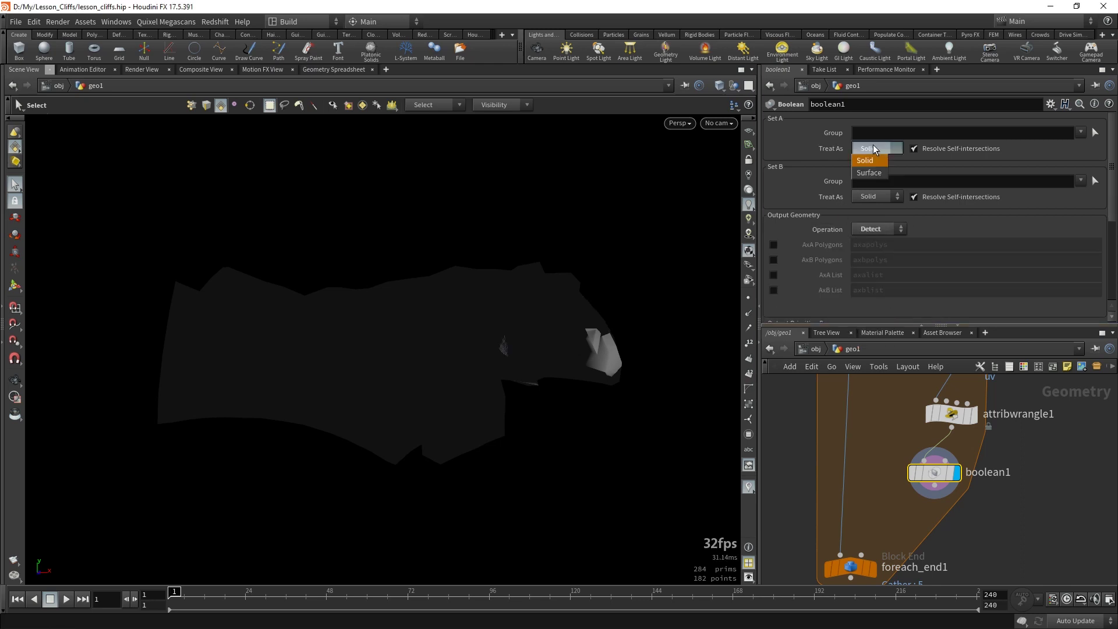
{"action": "left_click", "coordinate": [874, 173]}
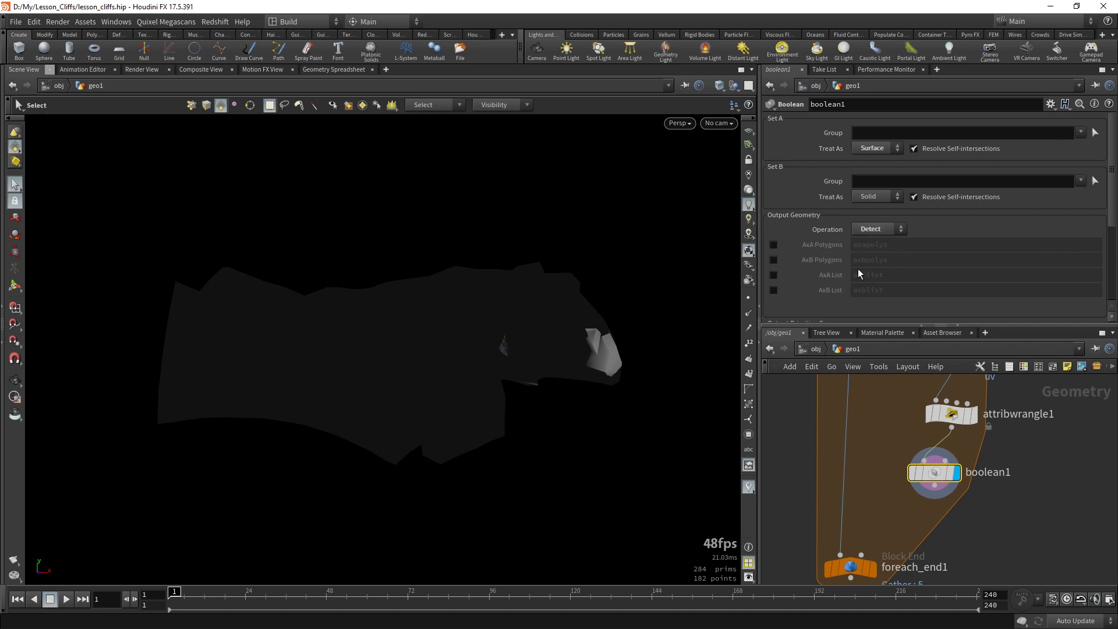
{"action": "left_click", "coordinate": [780, 245]}
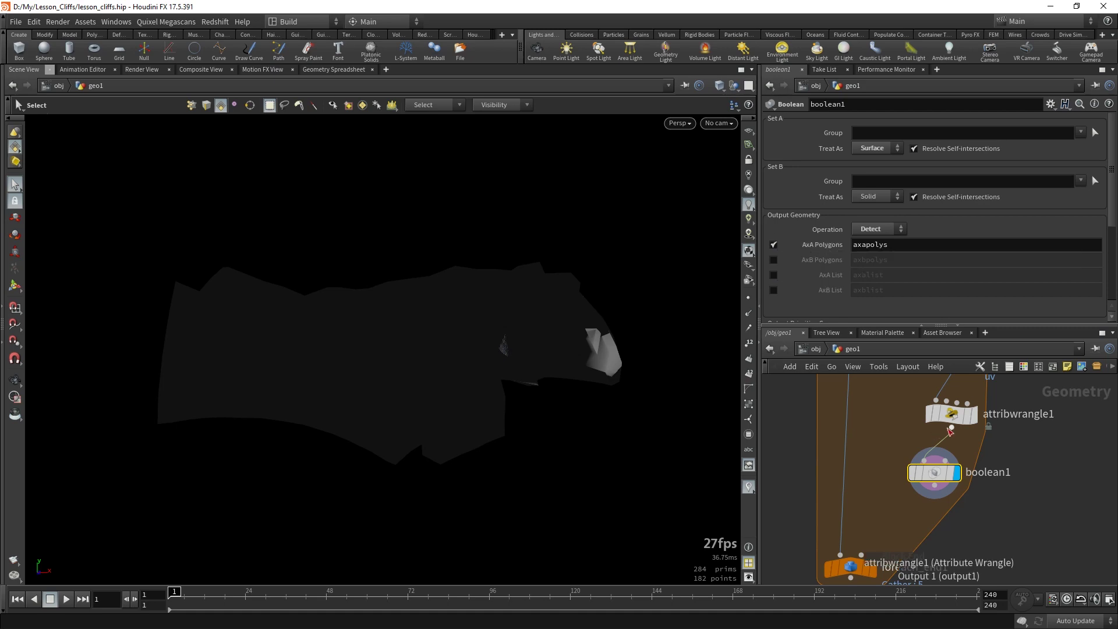
- Add a Color node under boolean1 and check boolean1's groups in its info window
{"action": "key", "text": "Tab"}
{"action": "type", "text": "blast"}
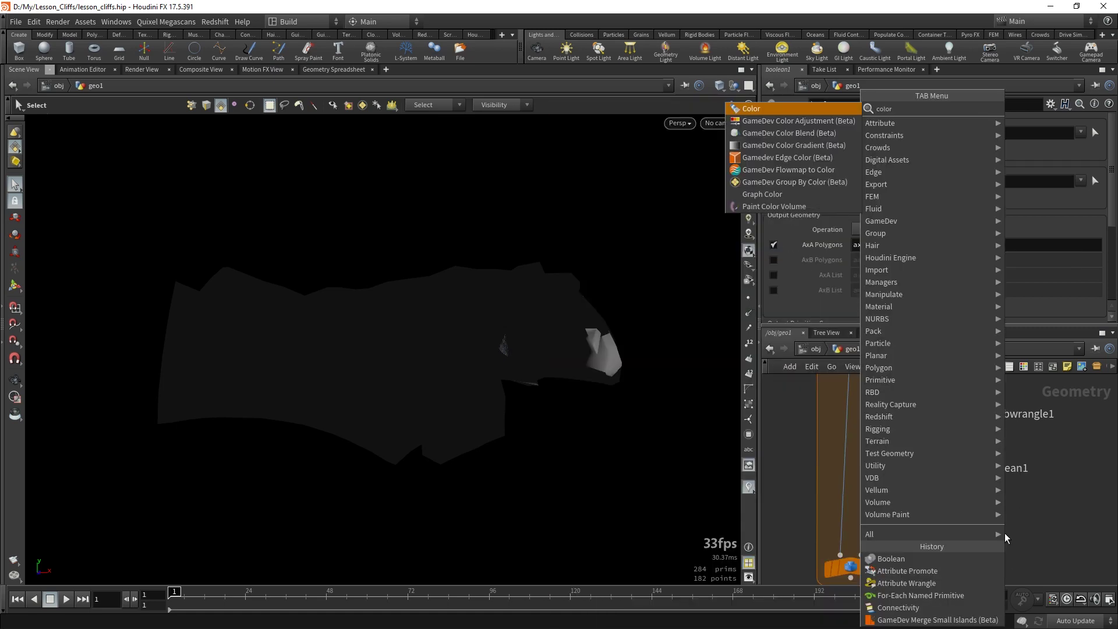
{"action": "key", "text": "Return"}
{"action": "left_click", "coordinate": [938, 524]}
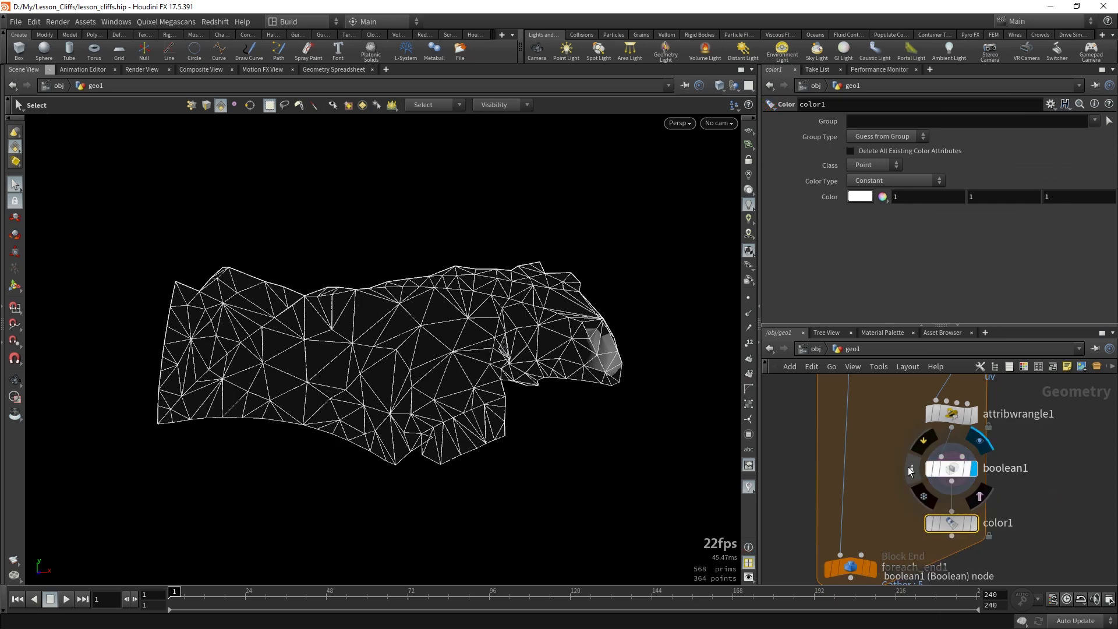
{"action": "left_click", "coordinate": [913, 469]}
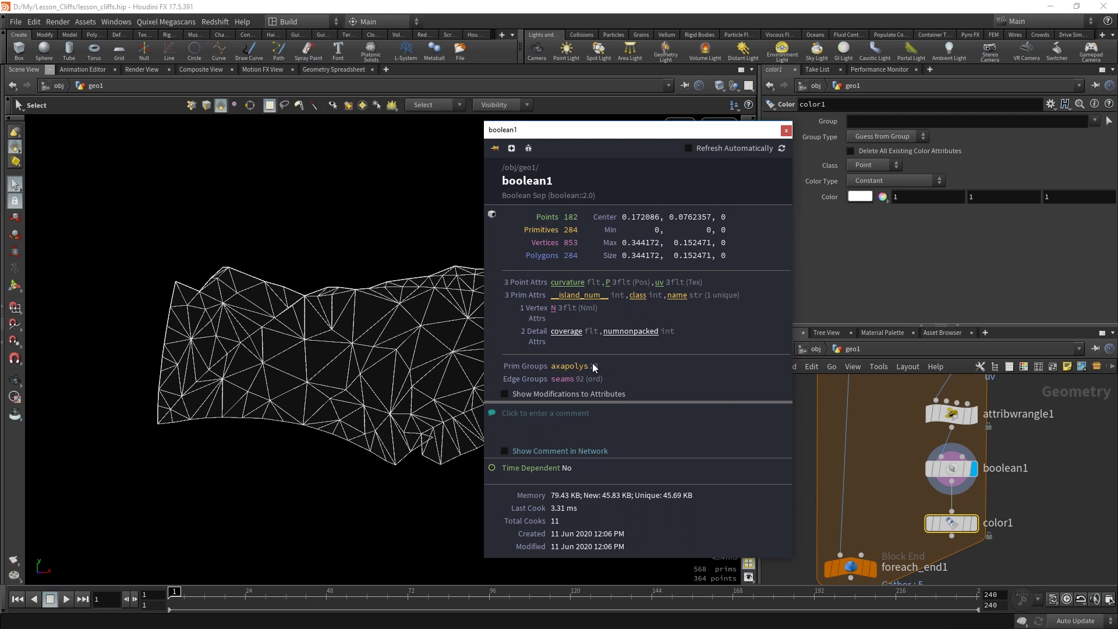
{"action": "left_click", "coordinate": [785, 130]}
{"action": "mouse_move", "coordinate": [952, 522]}
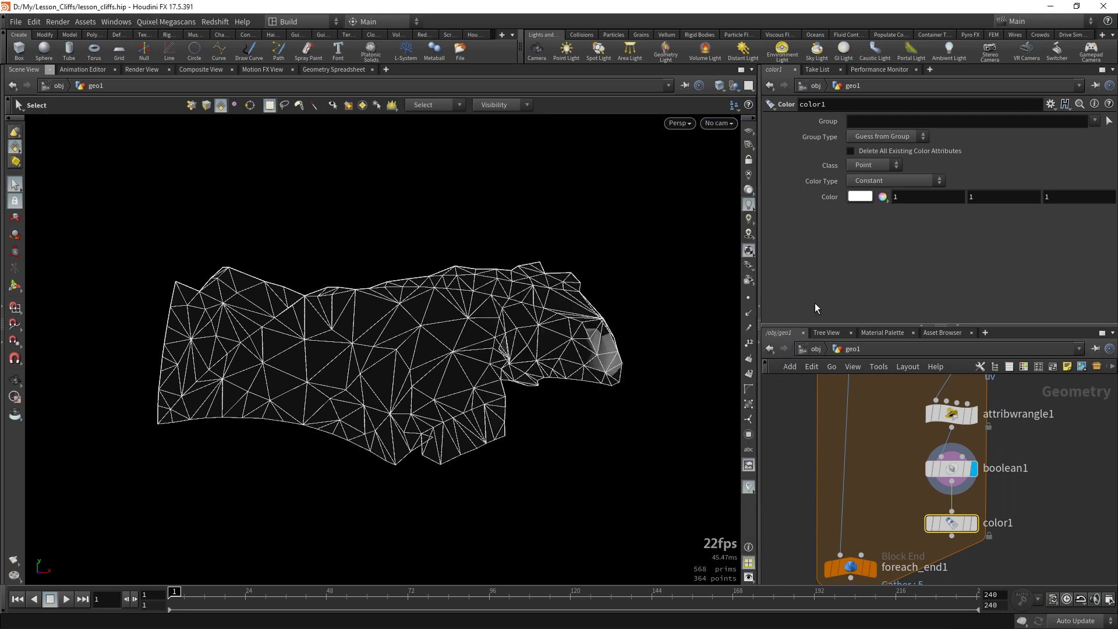
- Display color1 and colour only the axapolys group pure red
{"action": "left_click", "coordinate": [971, 524]}
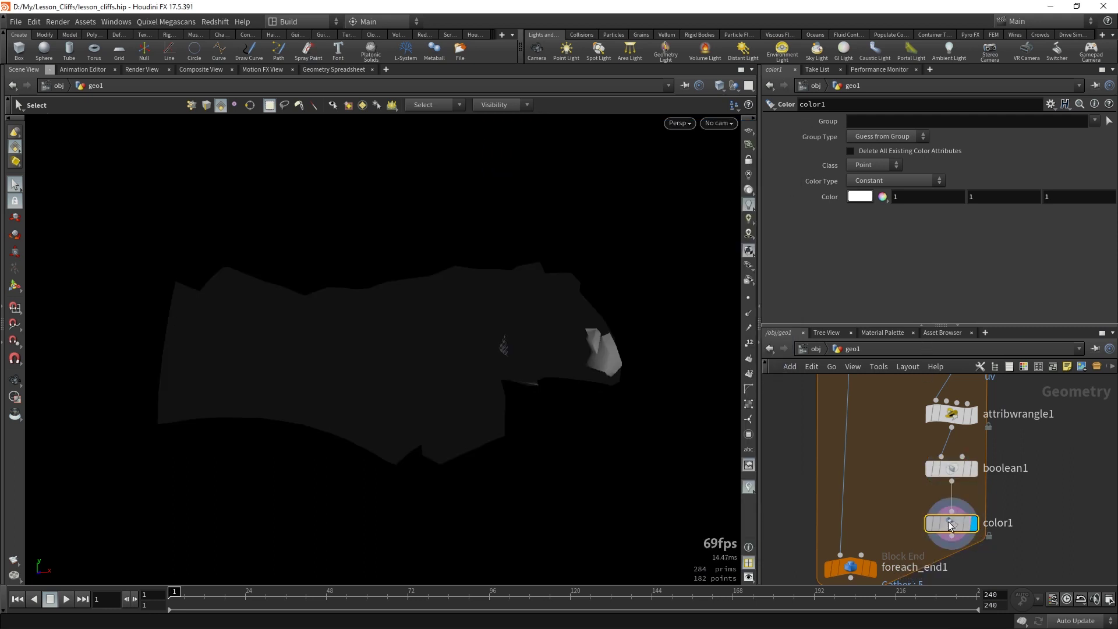
{"action": "left_click", "coordinate": [1095, 123]}
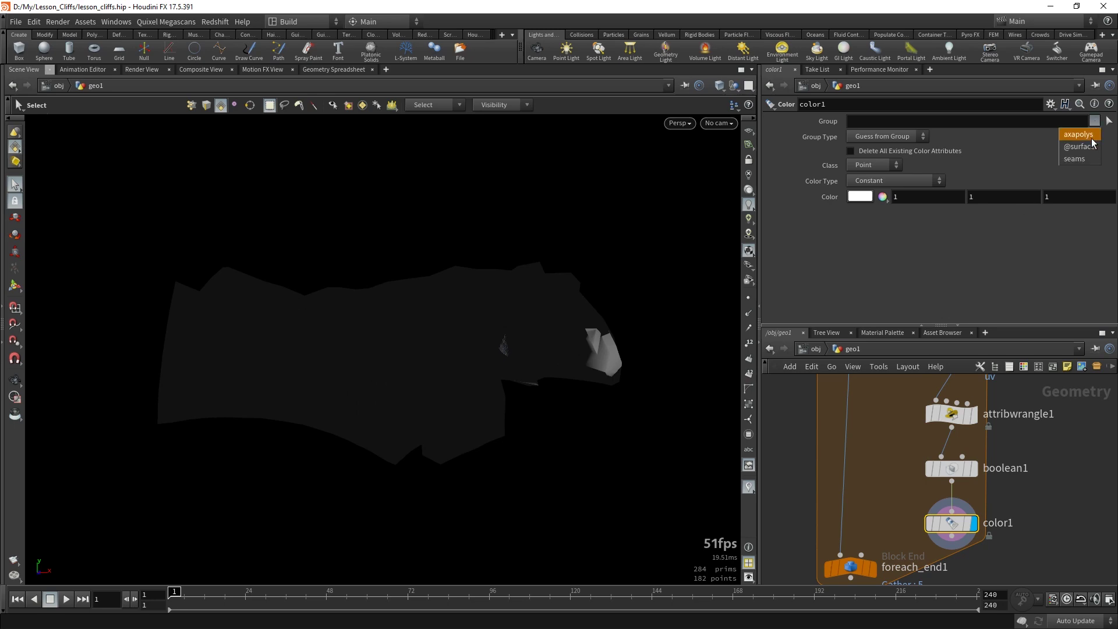
{"action": "left_click", "coordinate": [1074, 131]}
{"action": "left_click", "coordinate": [860, 197]}
{"action": "left_click", "coordinate": [813, 116]}
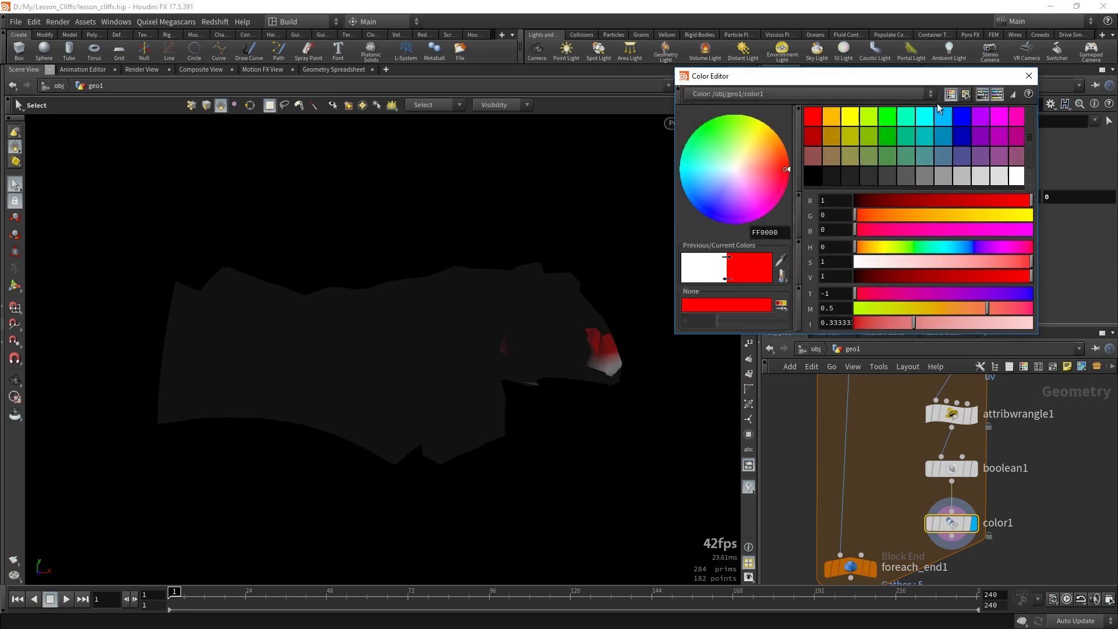
{"action": "left_click", "coordinate": [1028, 76]}
- Show the geometry as wireframe and move foreach_end1 lower to make room
{"action": "key", "text": "Escape"}
{"action": "scroll", "coordinate": [649, 207], "scroll_direction": "up", "scroll_amount": 3}
{"action": "scroll", "coordinate": [666, 193], "scroll_direction": "up", "scroll_amount": 2}
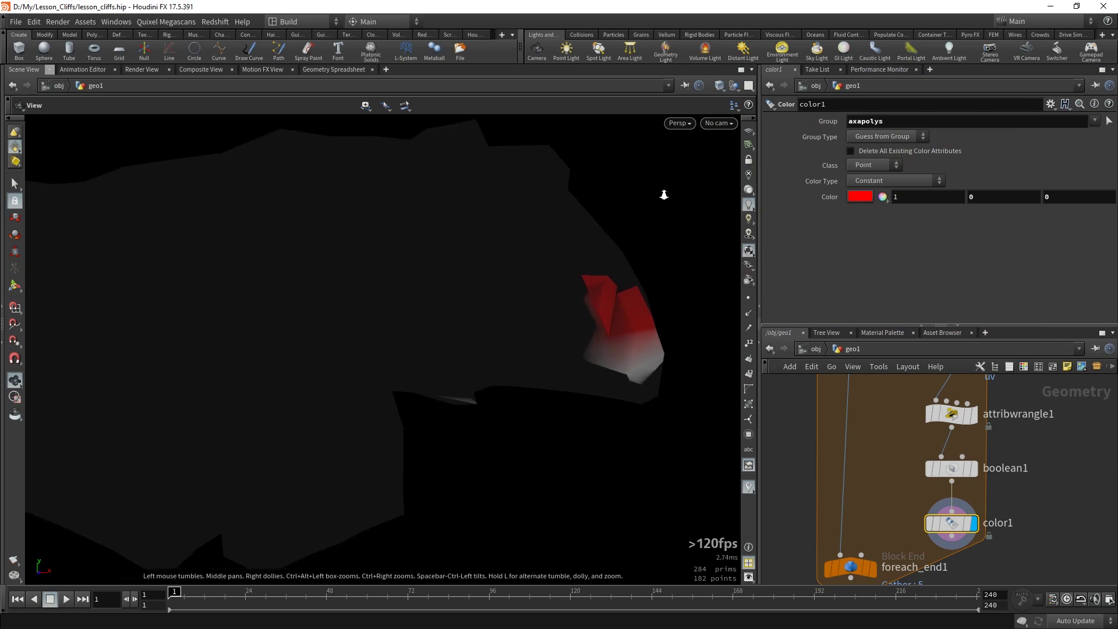
{"action": "key", "text": "s"}
{"action": "key", "text": "w"}
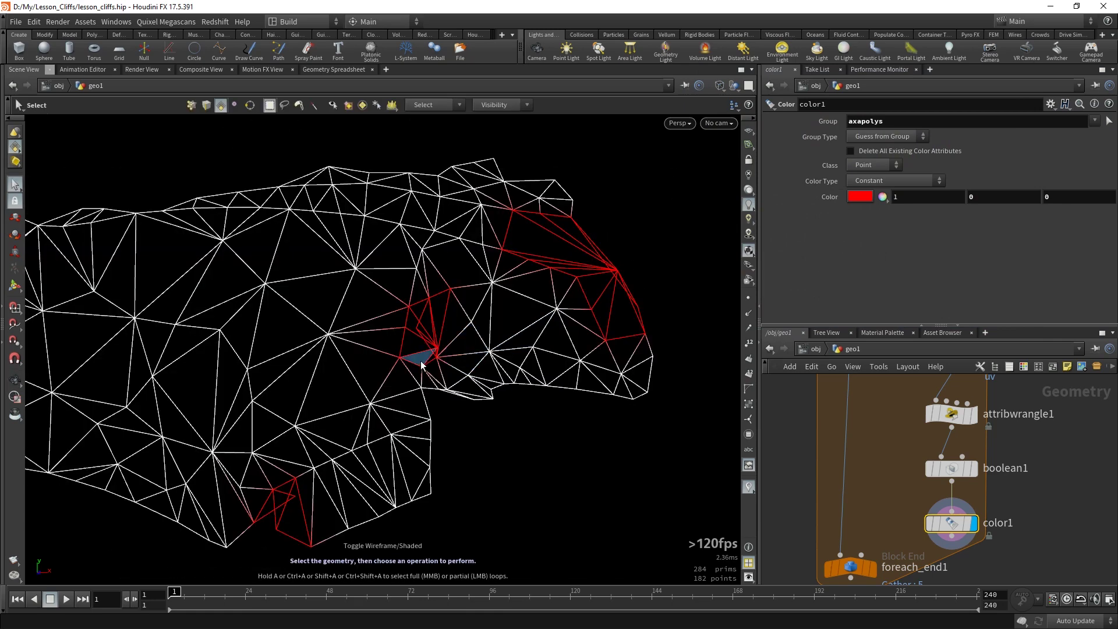
{"action": "scroll", "coordinate": [437, 302], "scroll_direction": "down", "scroll_amount": 2}
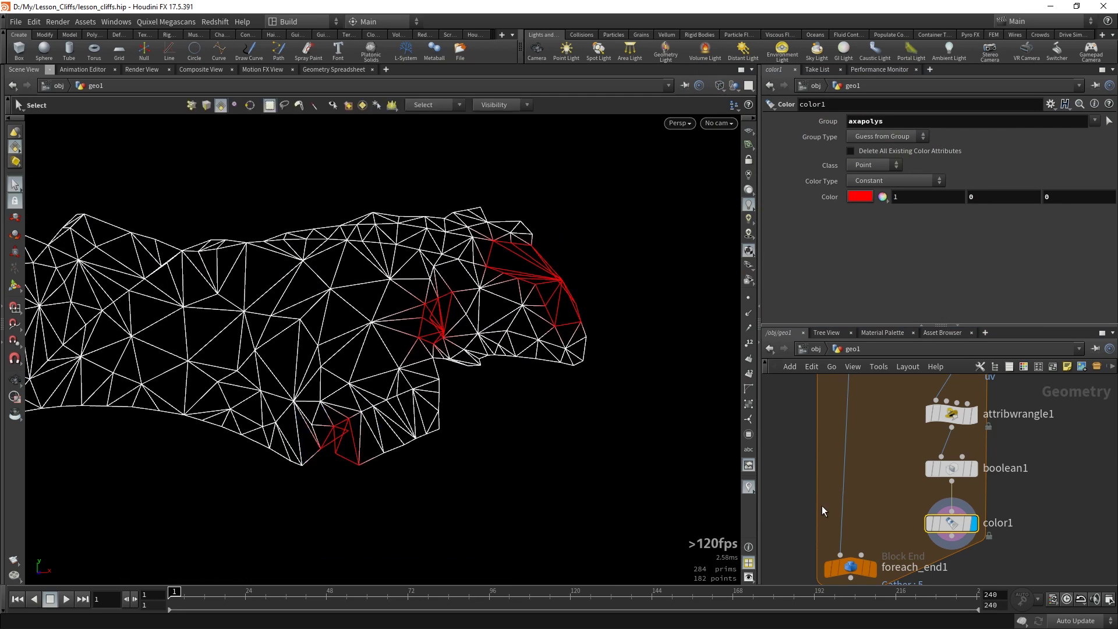
{"action": "scroll", "coordinate": [882, 502], "scroll_direction": "down", "scroll_amount": 2}
{"action": "middle_click_drag", "start_coordinate": [883, 502], "coordinate": [927, 443]}
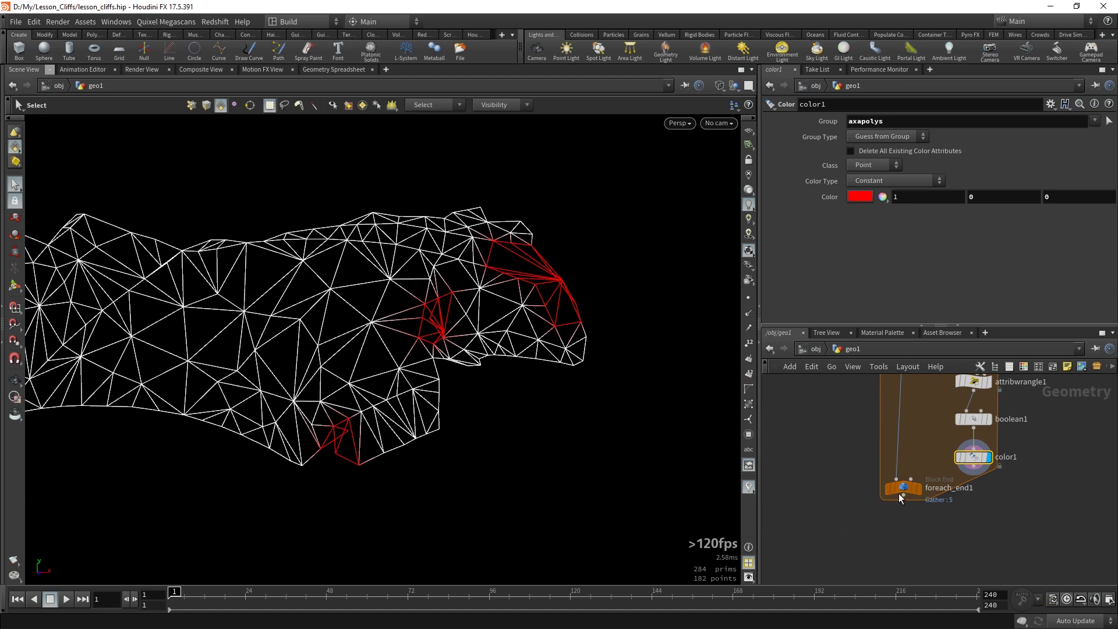
{"action": "left_click_drag", "start_coordinate": [906, 491], "coordinate": [867, 545]}
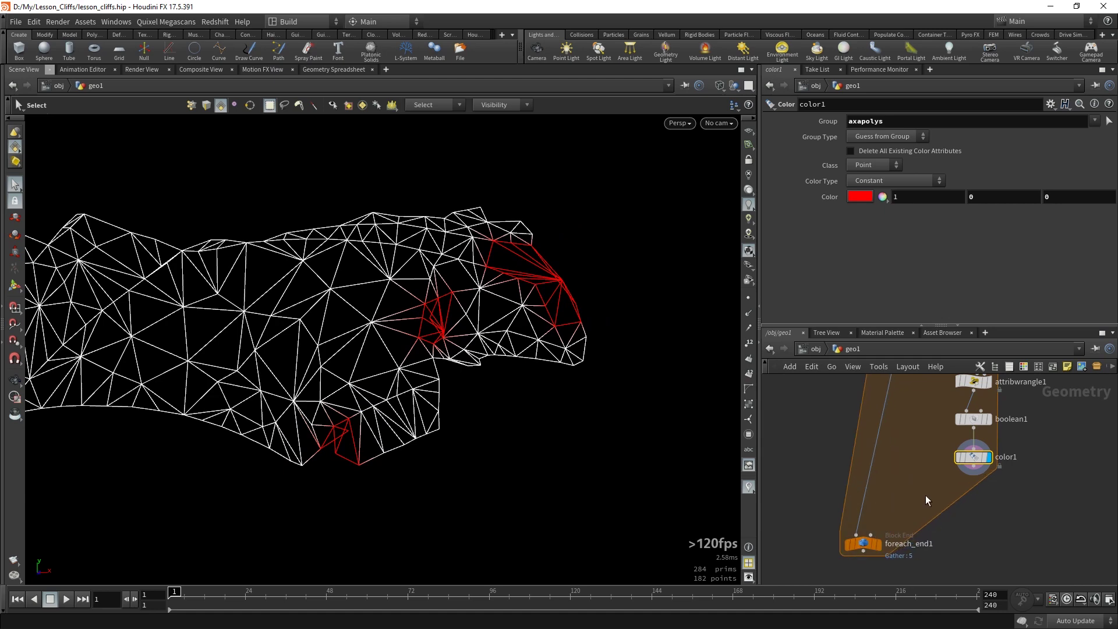
- Insert a Blast node below color1 on group axapolys with Delete Non Selected enabled
{"action": "key", "text": "Tab"}
{"action": "type", "text": "blas"}
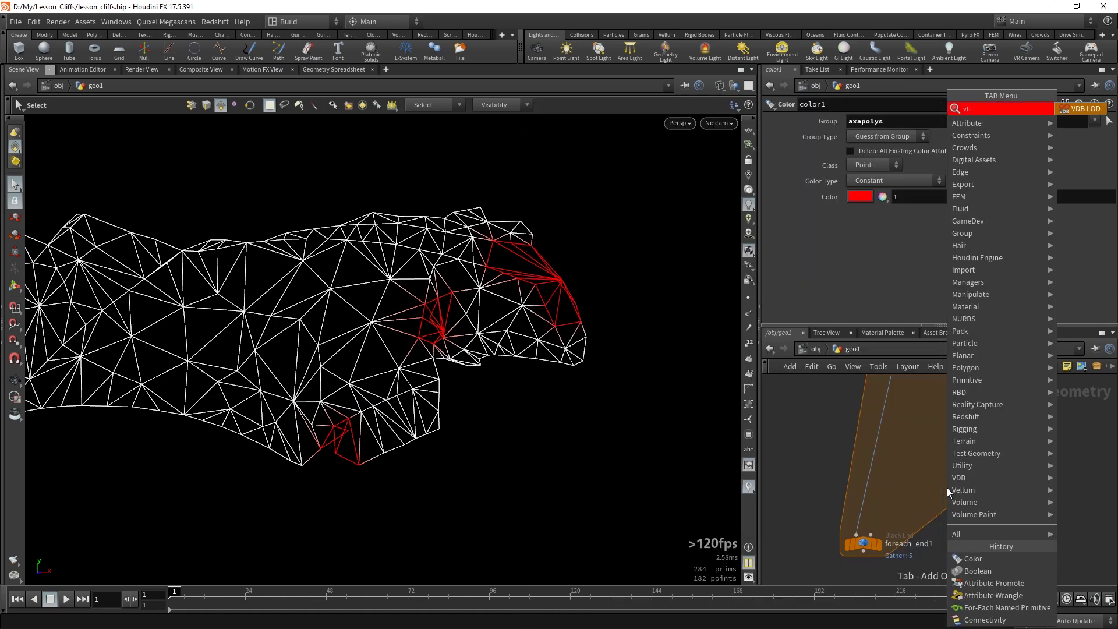
{"action": "key", "text": "Return"}
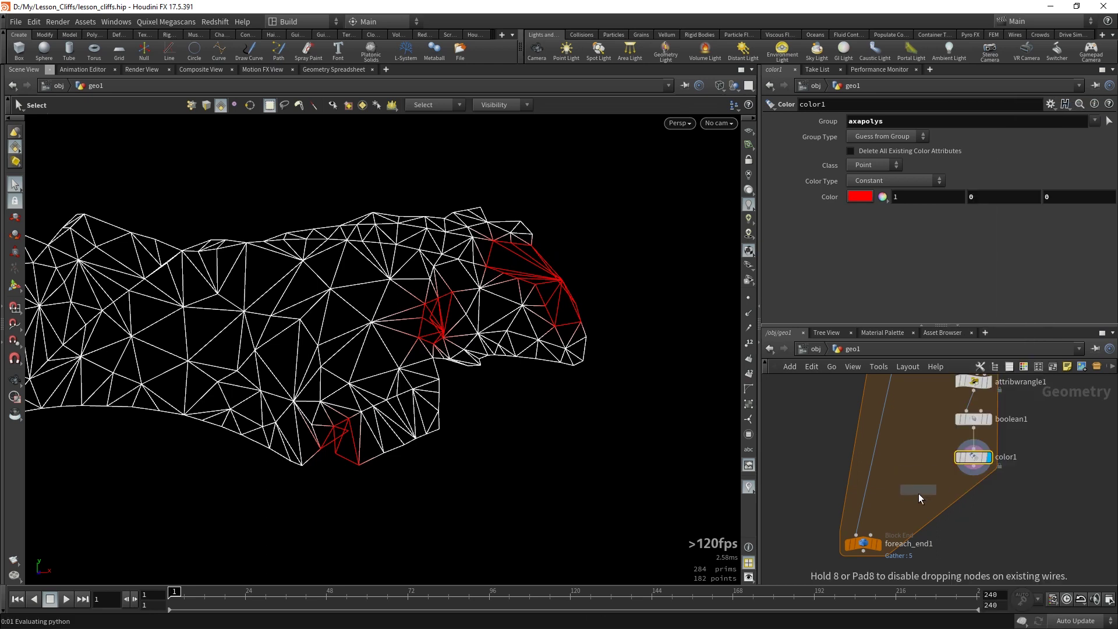
{"action": "left_click", "coordinate": [918, 494]}
{"action": "left_click_drag", "start_coordinate": [922, 493], "coordinate": [976, 483]}
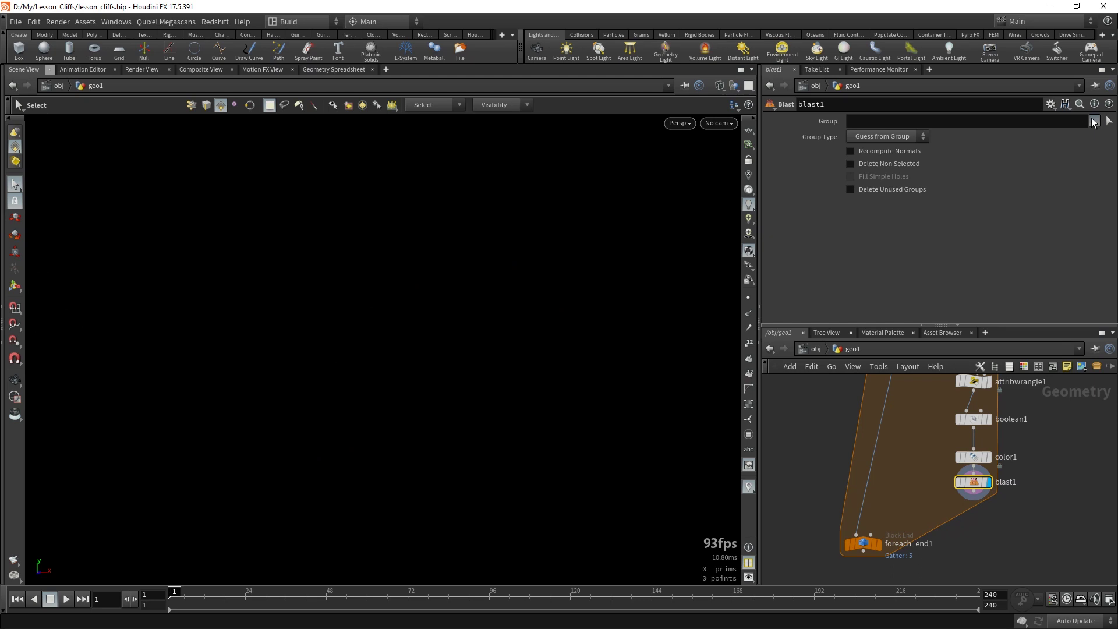
{"action": "left_click", "coordinate": [1093, 121]}
{"action": "left_click", "coordinate": [1083, 150]}
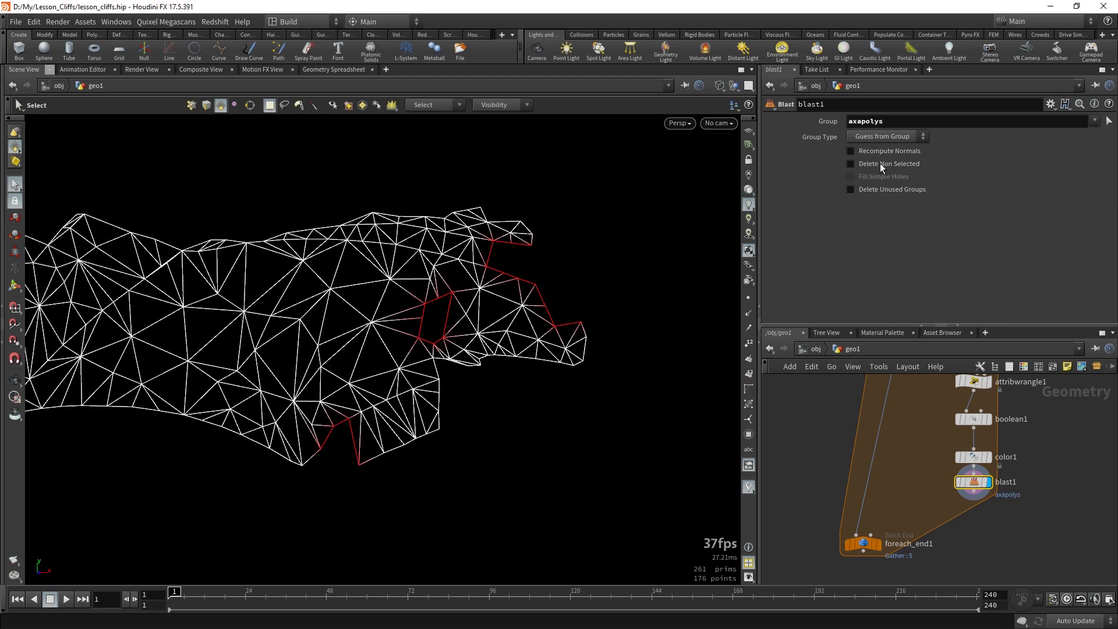
{"action": "left_click", "coordinate": [880, 165]}
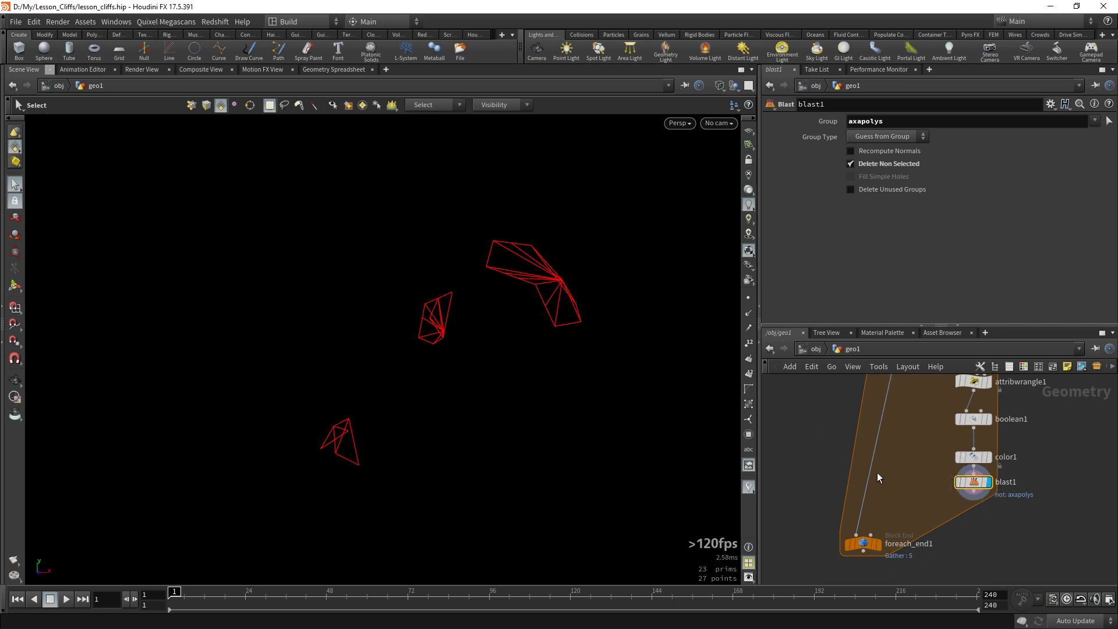
{"action": "scroll", "coordinate": [914, 466], "scroll_direction": "down", "scroll_amount": 3}
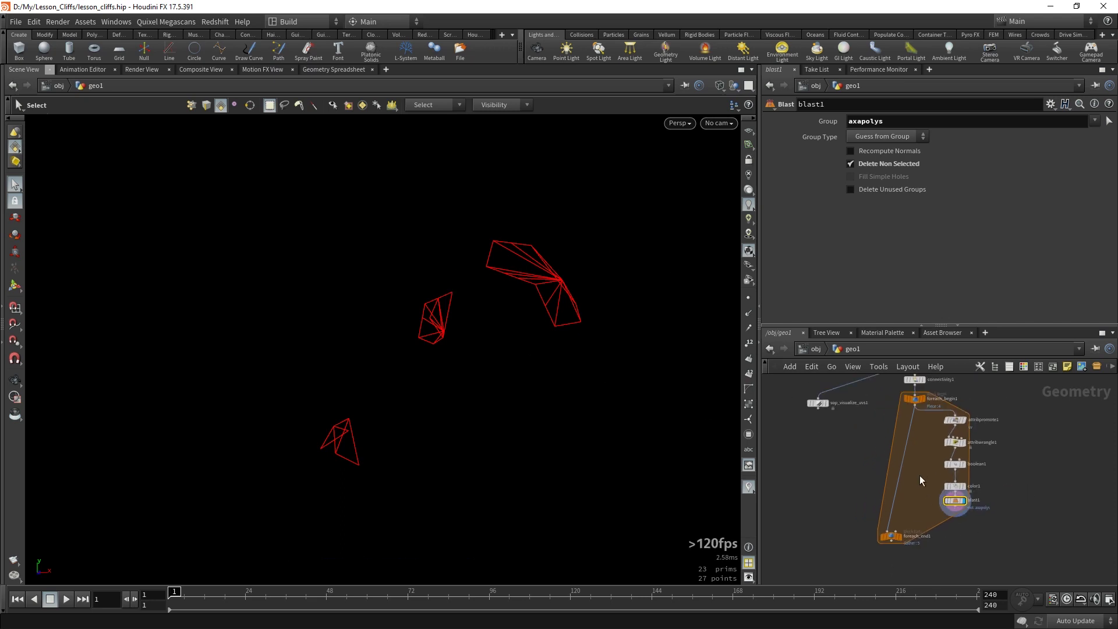
{"action": "scroll", "coordinate": [914, 427], "scroll_direction": "up", "scroll_amount": 3}
{"action": "scroll", "coordinate": [926, 454], "scroll_direction": "up", "scroll_amount": 2}
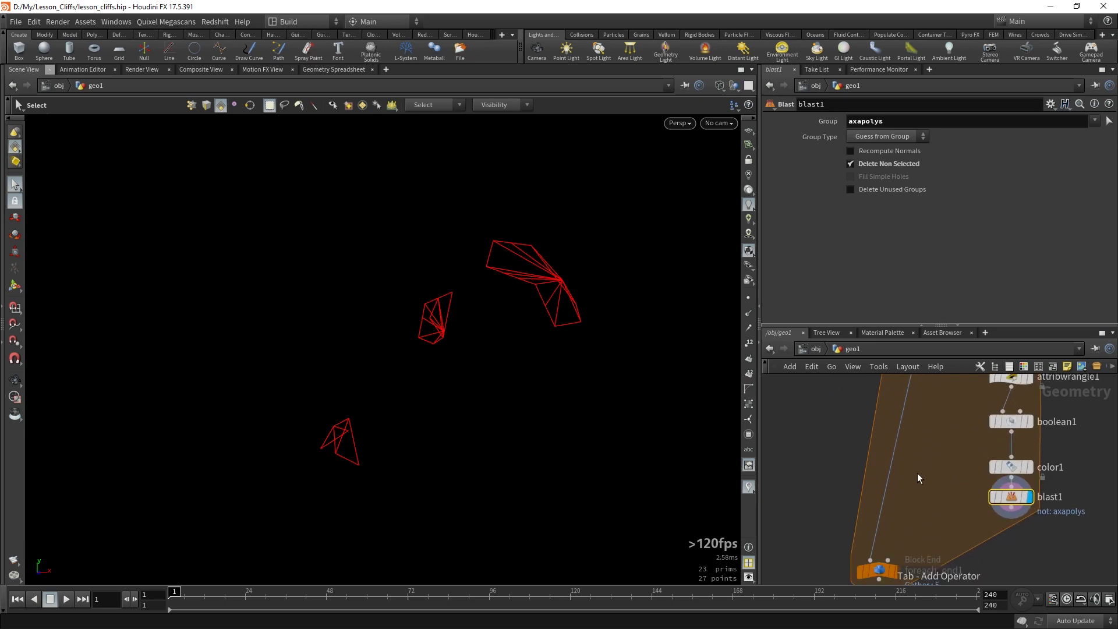
- Add a Switch node inside the loop with foreach_begin1 positioned above it
{"action": "key", "text": "Tab"}
{"action": "type", "text": "swit"}
{"action": "key", "text": "Return"}
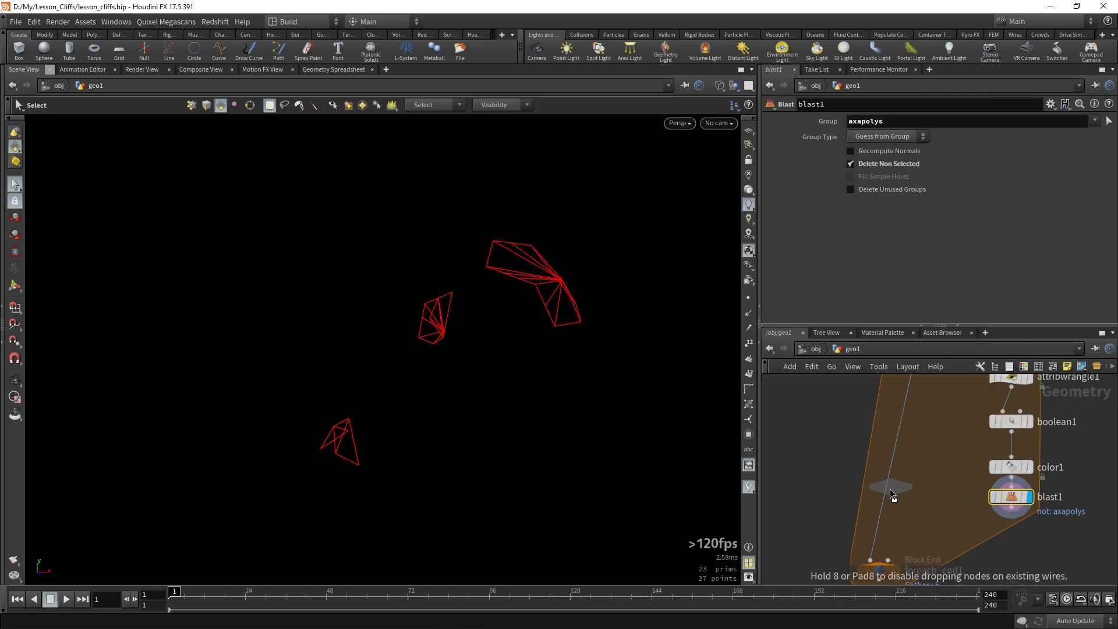
{"action": "left_click", "coordinate": [864, 494]}
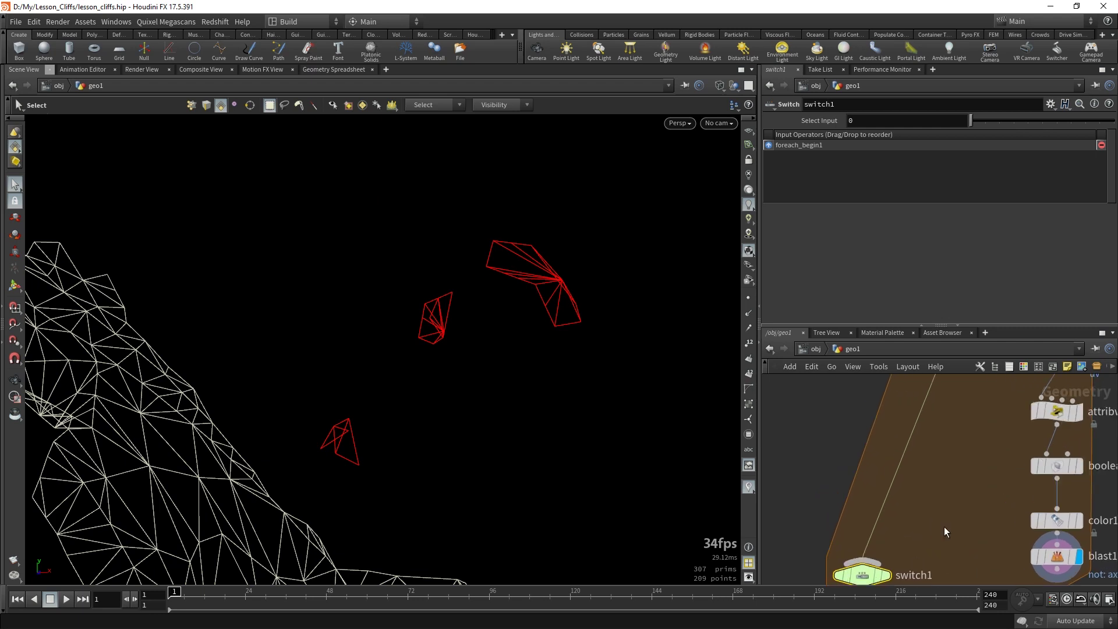
{"action": "scroll", "coordinate": [946, 495], "scroll_direction": "down", "scroll_amount": 3}
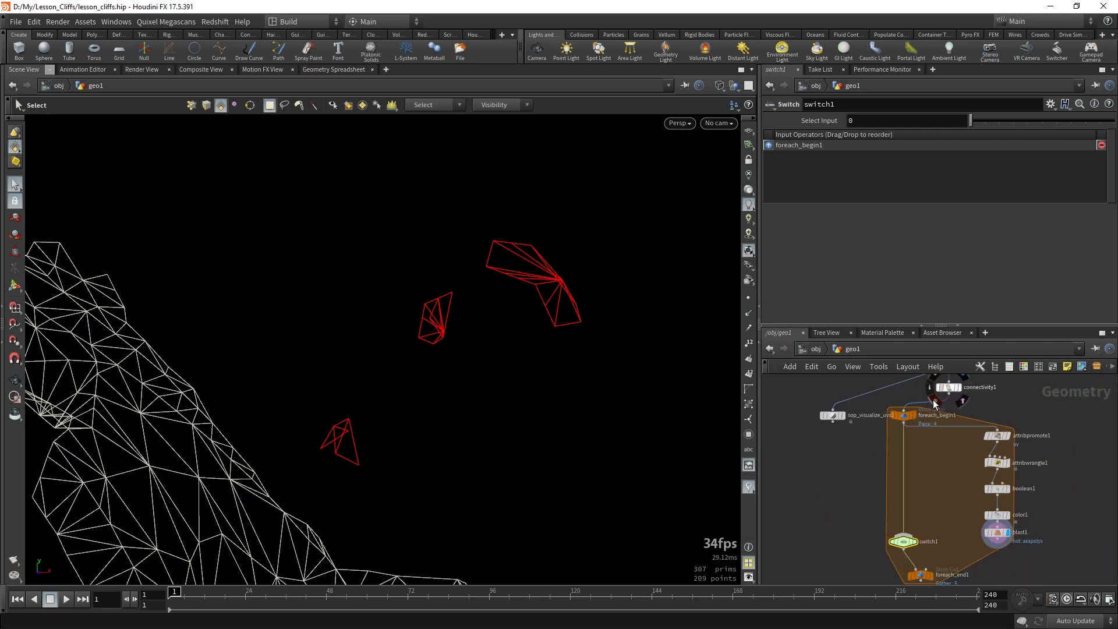
{"action": "left_click_drag", "start_coordinate": [950, 414], "coordinate": [905, 416]}
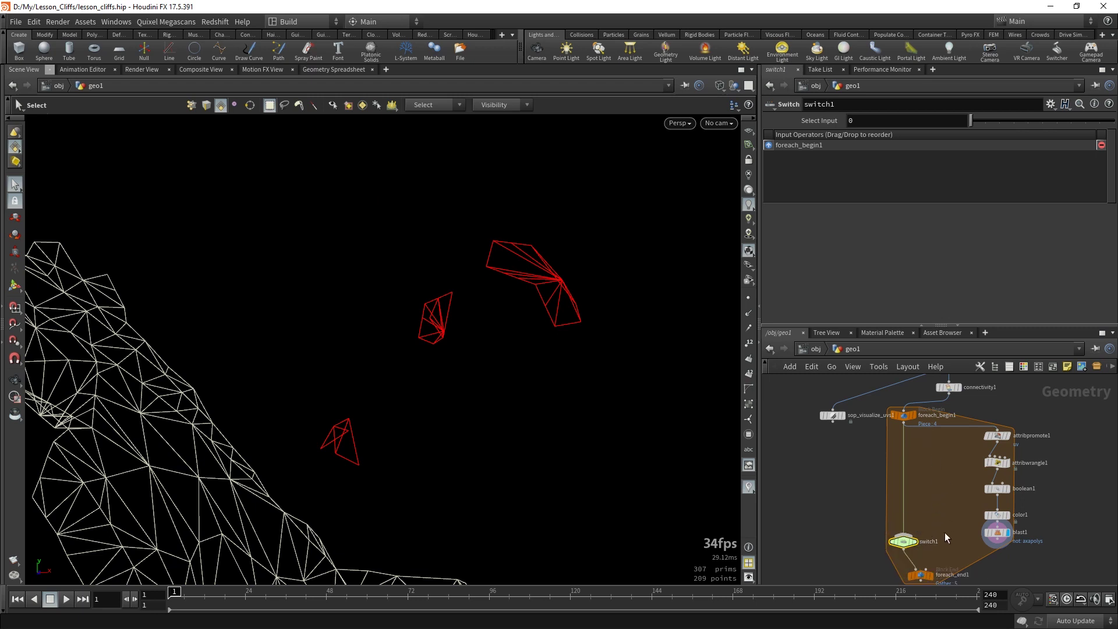
{"action": "scroll", "coordinate": [947, 542], "scroll_direction": "up", "scroll_amount": 3}
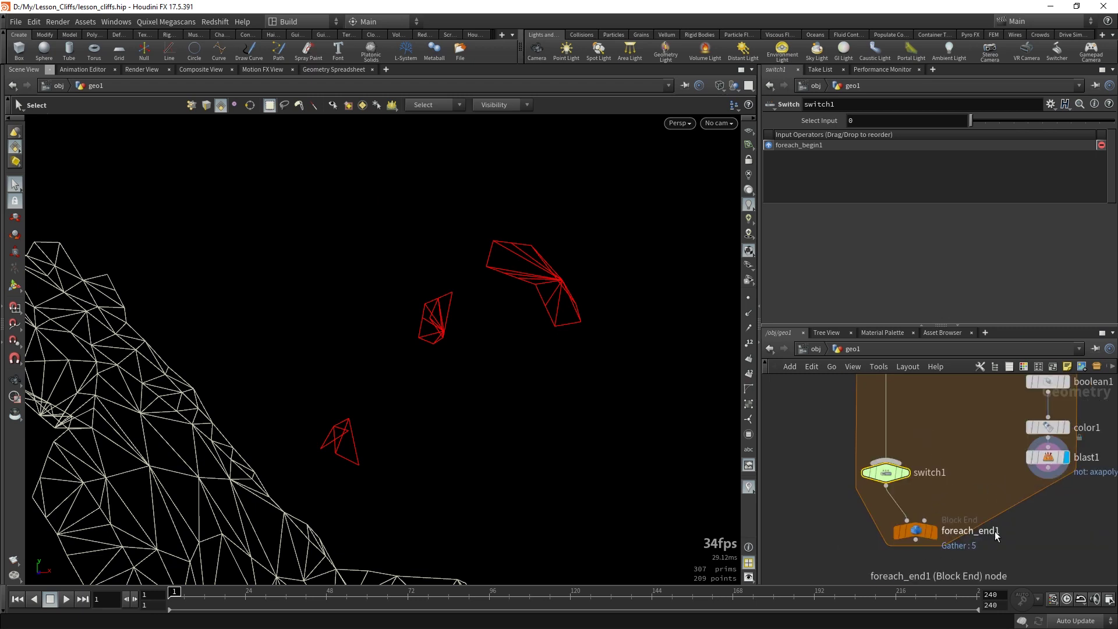
{"action": "middle_click_drag", "start_coordinate": [917, 577], "coordinate": [933, 502]}
- Connect a Null node after blast1 and name it 'detect'
{"action": "key", "text": "Tab"}
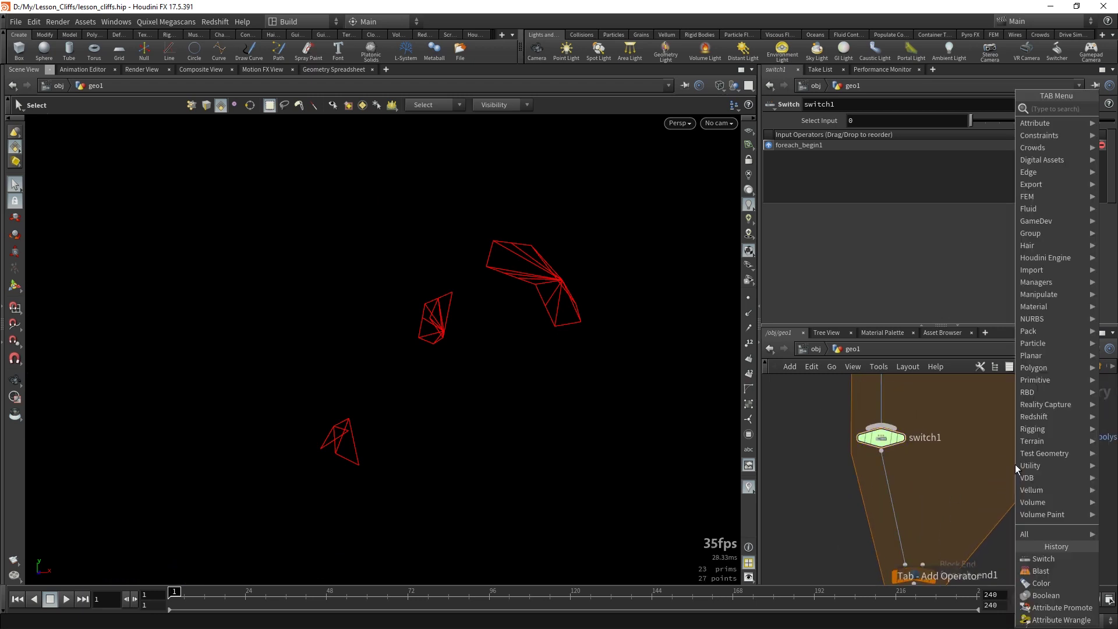
{"action": "type", "text": "ull"}
{"action": "key", "text": "Return"}
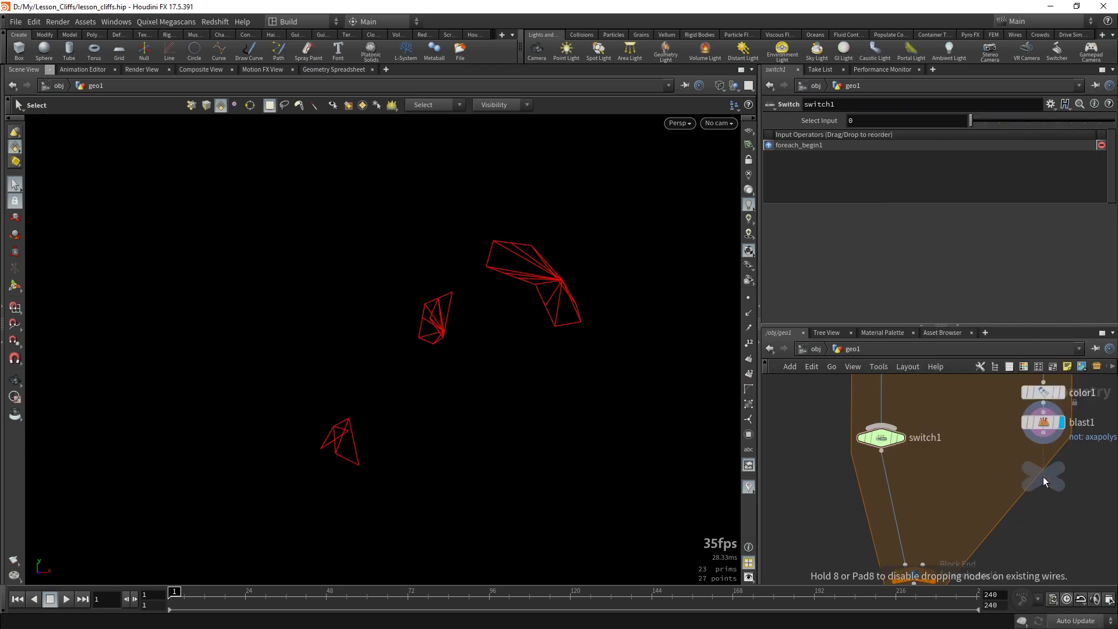
{"action": "left_click", "coordinate": [1043, 475]}
{"action": "left_click", "coordinate": [1044, 434]}
{"action": "left_click", "coordinate": [1042, 466]}
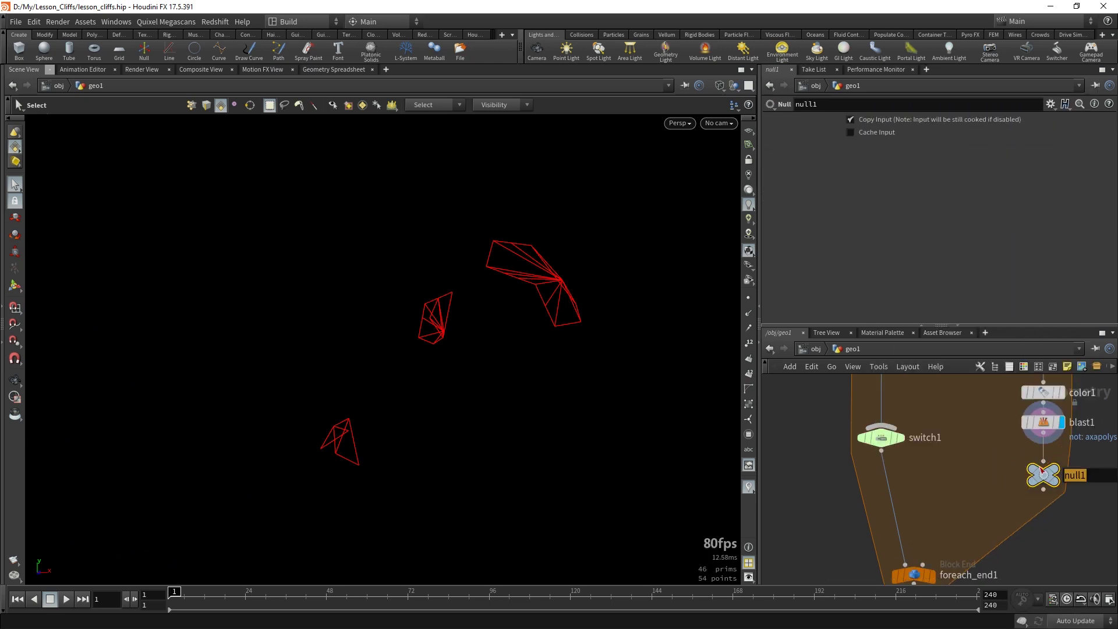
{"action": "type", "text": "detect"}
{"action": "key", "text": "Return"}
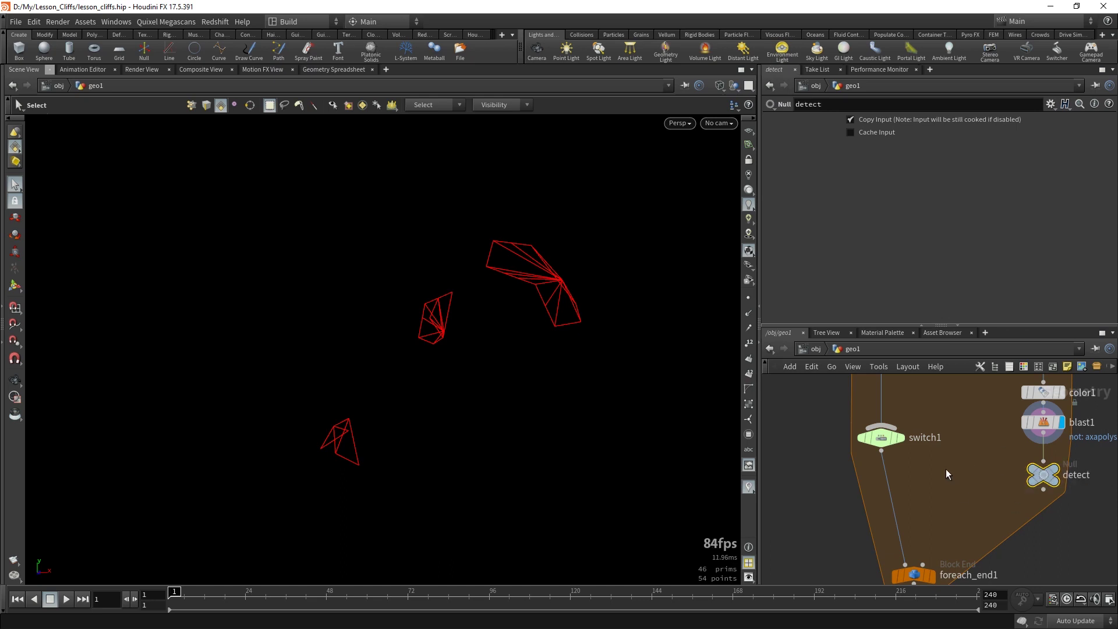
- Set switch1's Select Input to nprims("../detect/")>0 and move switch1 down-left
{"action": "left_click", "coordinate": [891, 435]}
{"action": "double_click", "coordinate": [885, 121]}
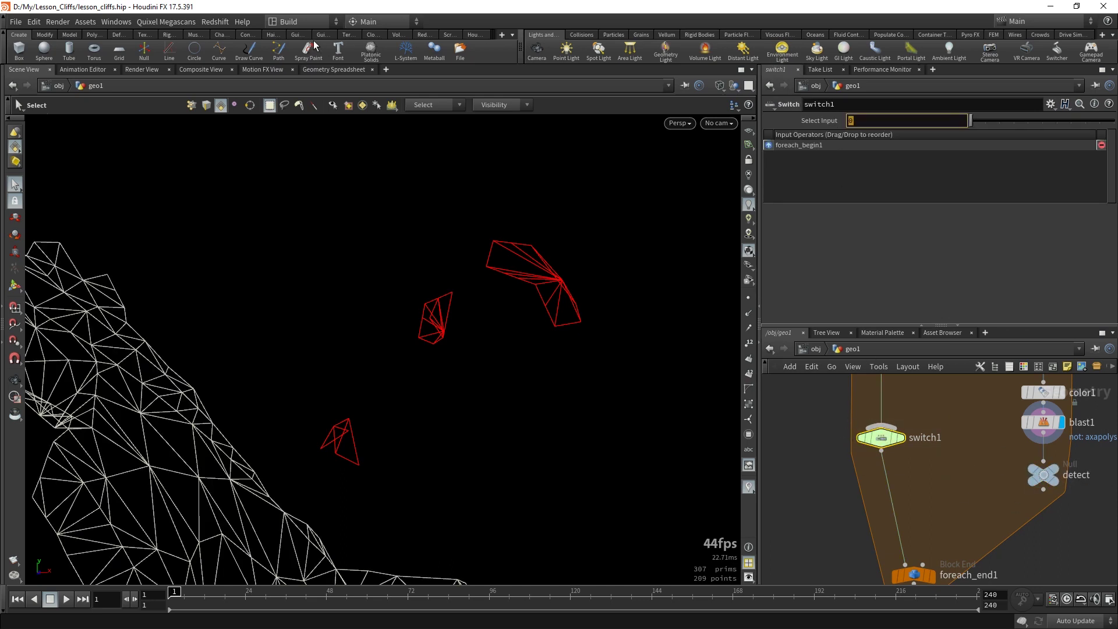
{"action": "type", "text": "nprims("}
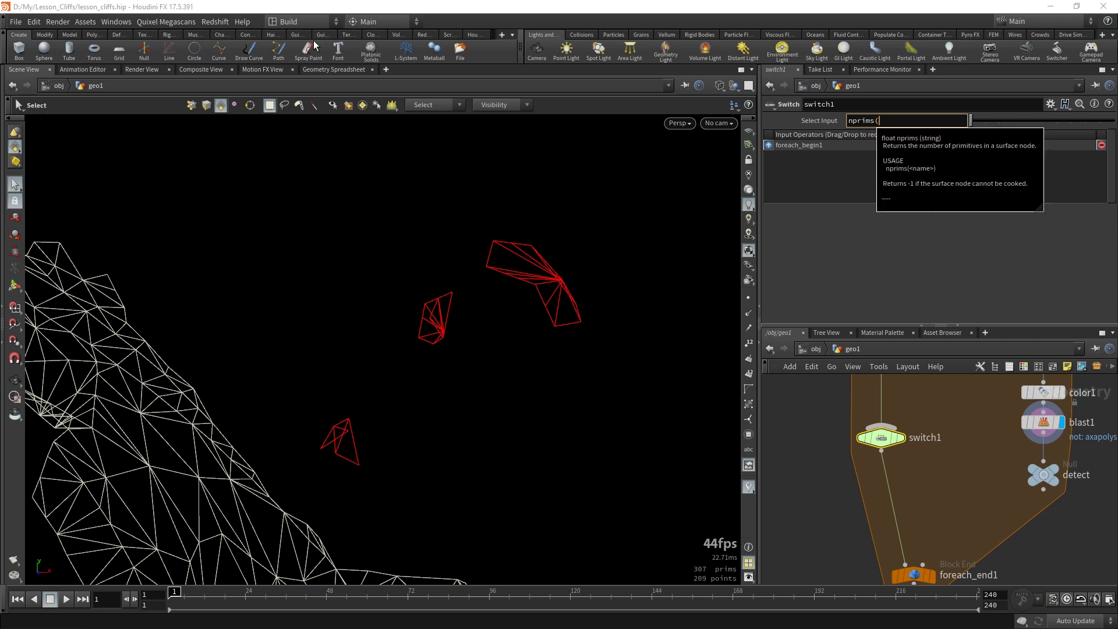
{"action": "type", "text": "\".."}
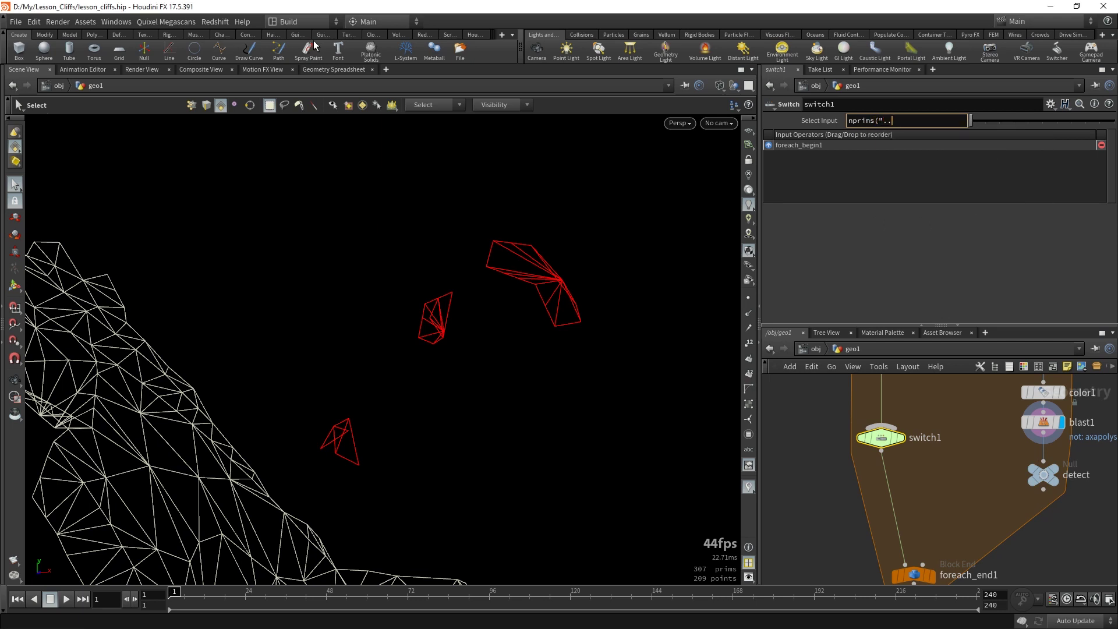
{"action": "type", "text": "/detect/"}
{"action": "type", "text": "\")>"}
{"action": "type", "text": "0"}
{"action": "key", "text": "Return"}
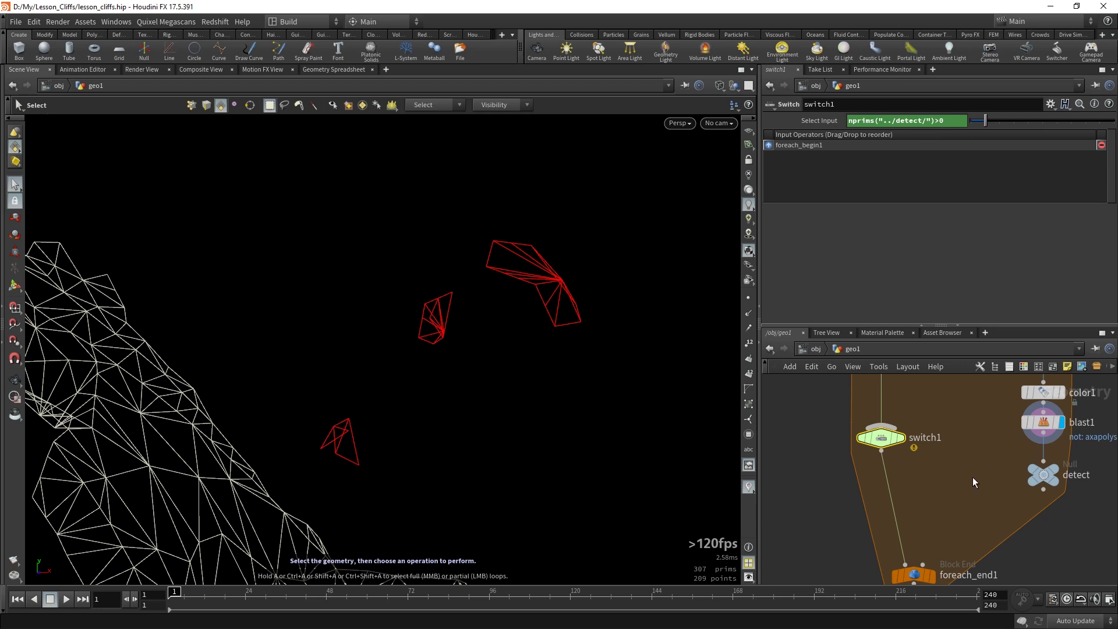
{"action": "left_click_drag", "start_coordinate": [984, 466], "coordinate": [1096, 503]}
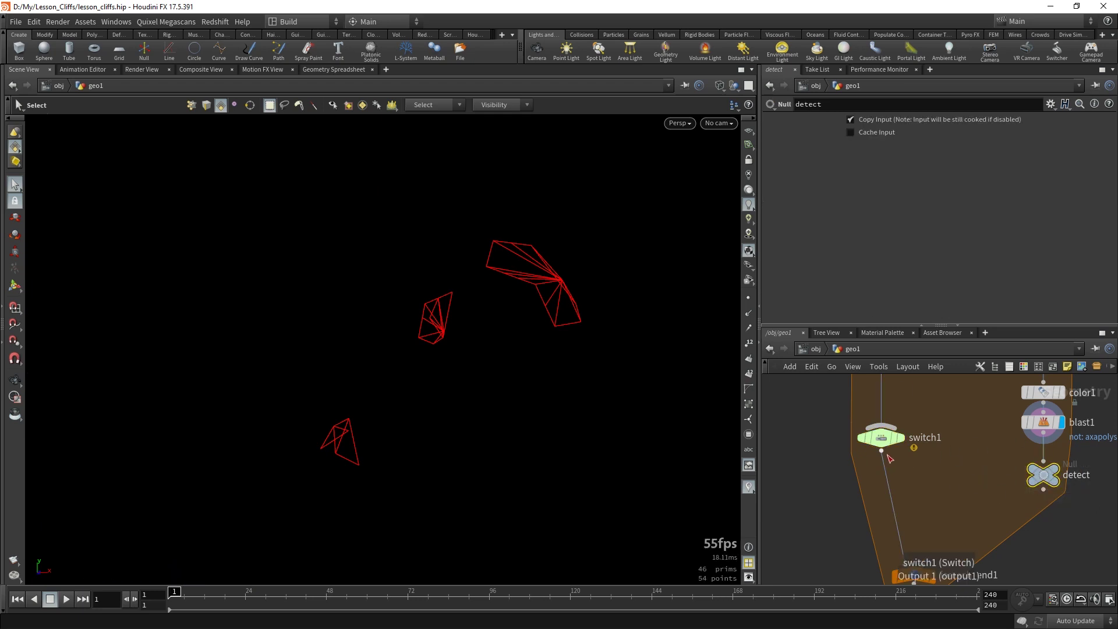
{"action": "left_click", "coordinate": [899, 432]}
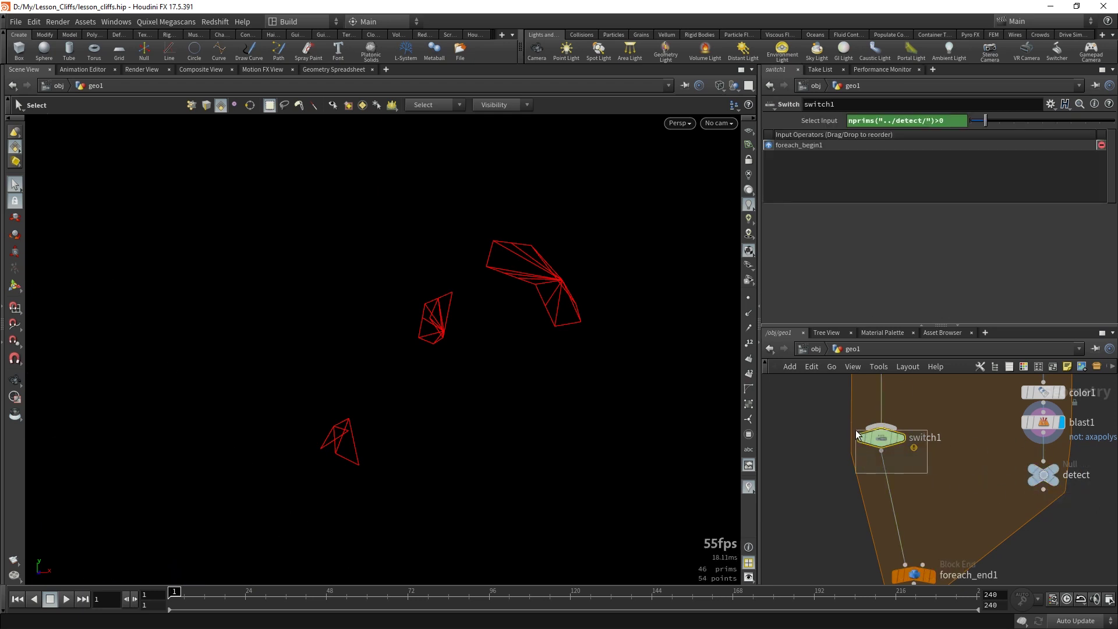
{"action": "key", "text": "h"}
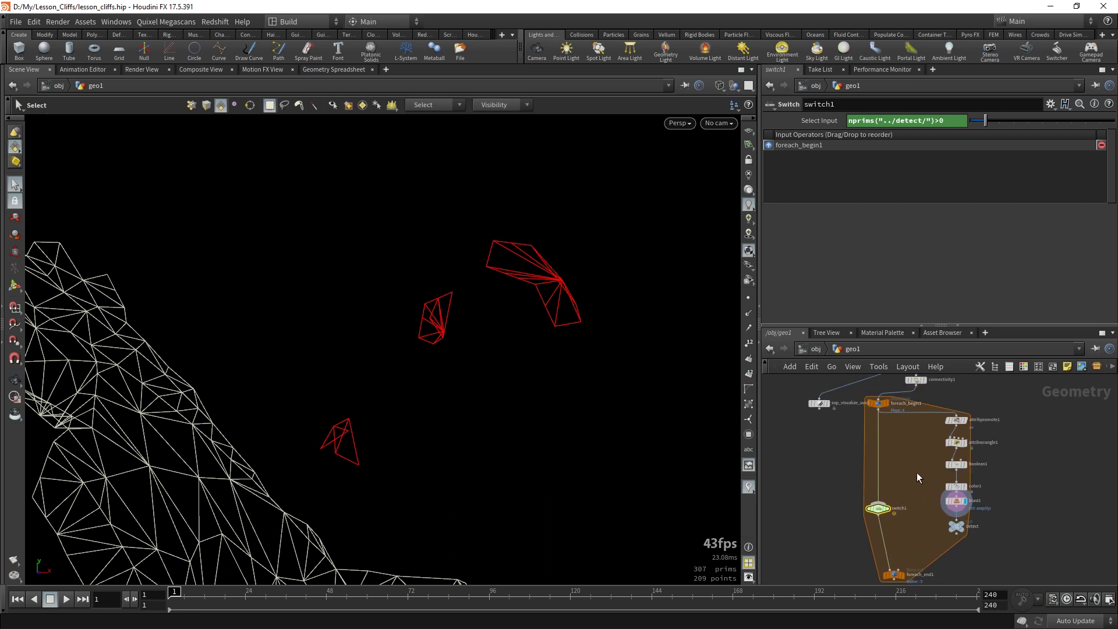
{"action": "left_click", "coordinate": [912, 458]}
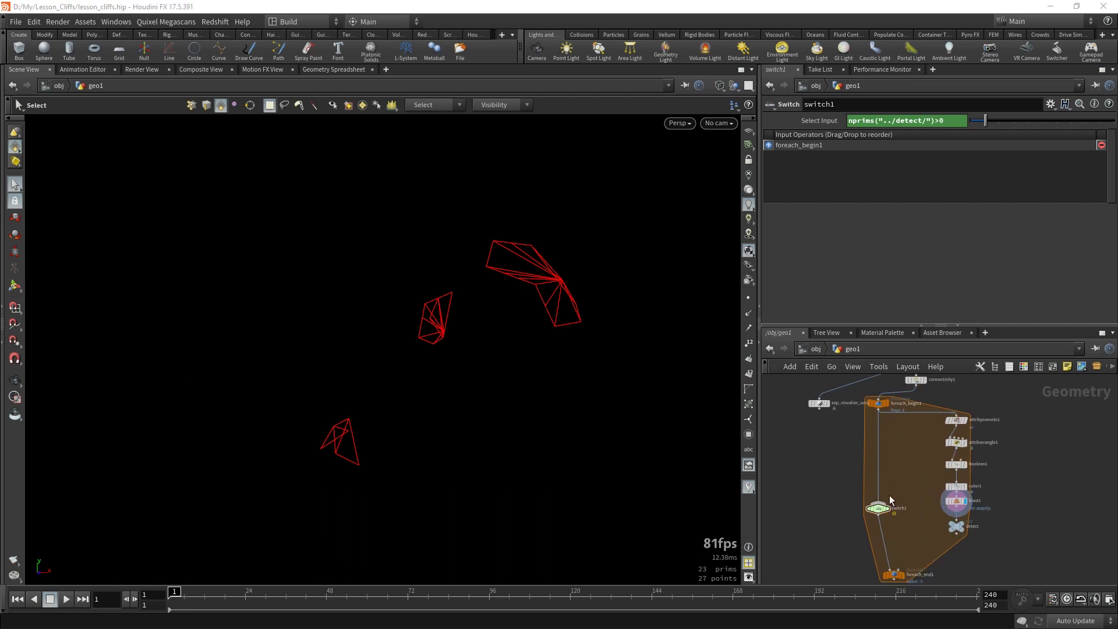
{"action": "left_click_drag", "start_coordinate": [878, 509], "coordinate": [852, 536]}
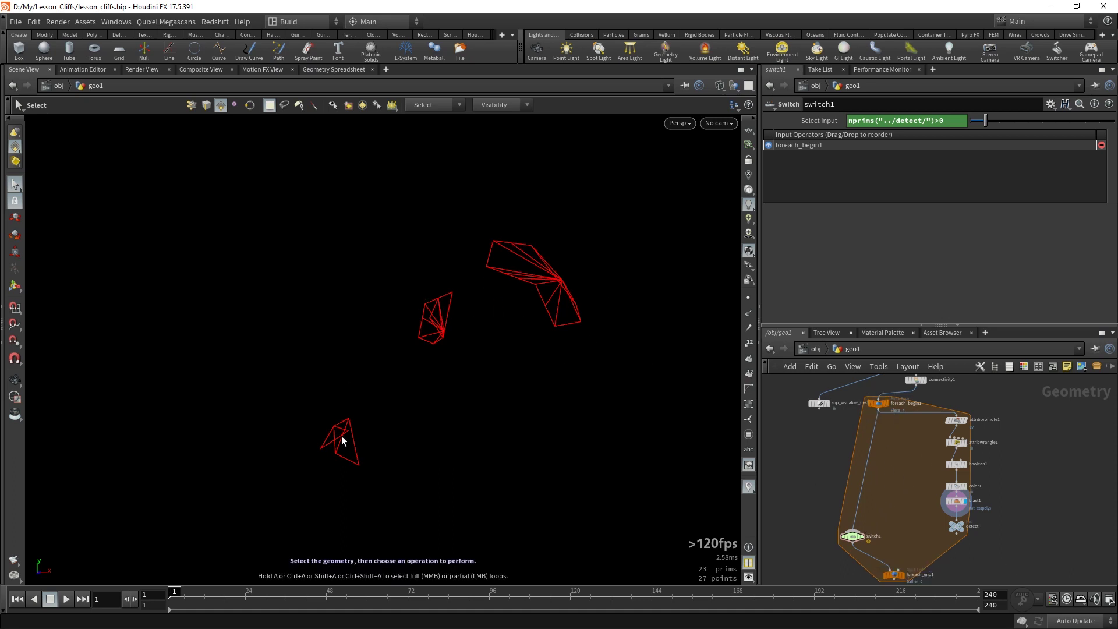
- Wire a new UV Unwrap node into switch1's second input and view switch1 in UV space
{"action": "key", "text": "Tab"}
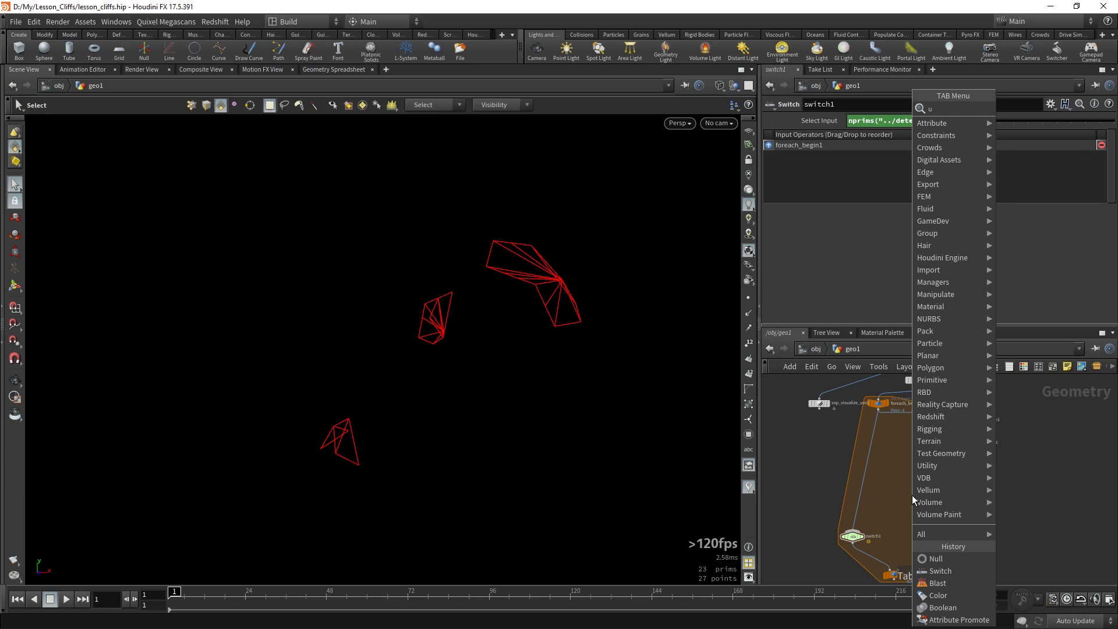
{"action": "key", "text": "Return"}
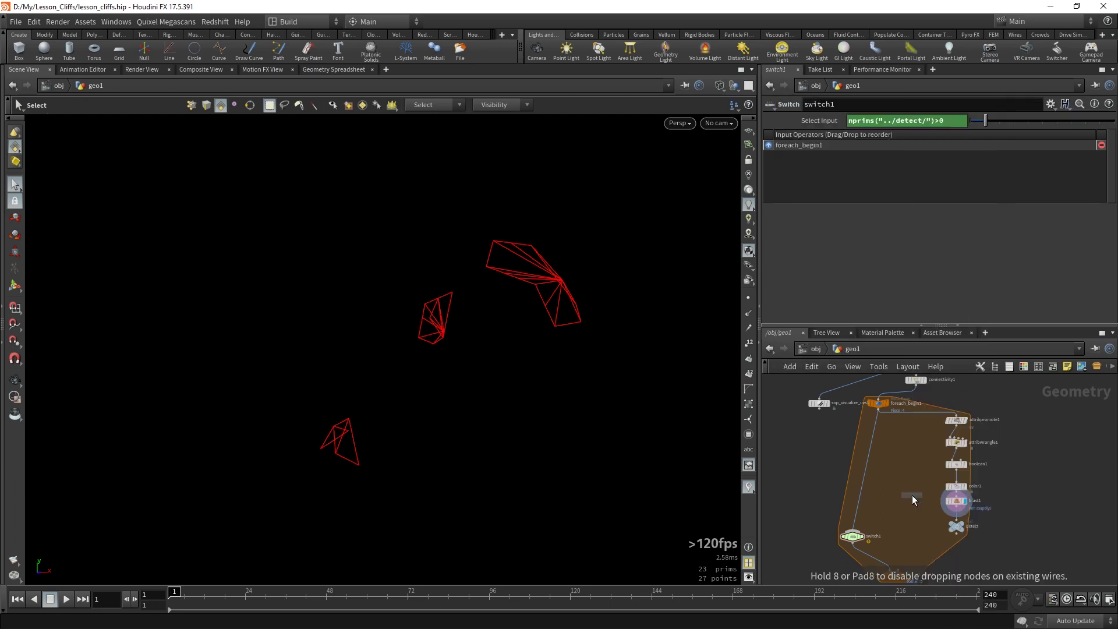
{"action": "left_click", "coordinate": [892, 466]}
{"action": "scroll", "coordinate": [880, 407], "scroll_direction": "up", "scroll_amount": 3}
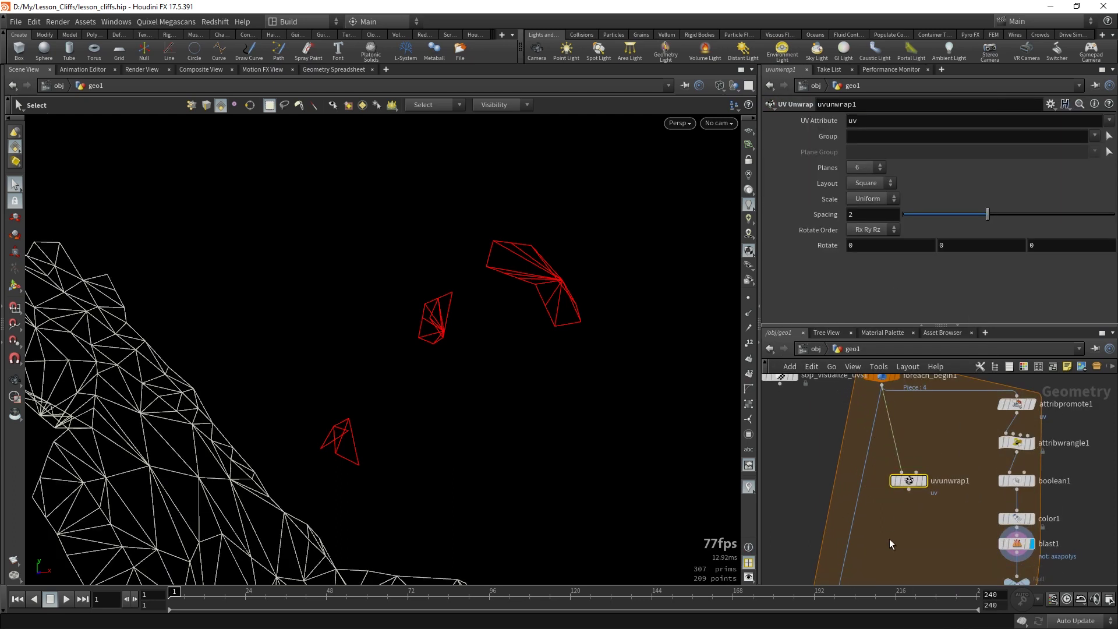
{"action": "mouse_move", "coordinate": [941, 523]}
{"action": "middle_mouse_down"}
{"action": "mouse_move", "coordinate": [967, 407]}
{"action": "mouse_move", "coordinate": [983, 437]}
{"action": "middle_mouse_up"}
{"action": "left_click", "coordinate": [937, 419]}
{"action": "key", "text": "space+5"}
- Compare the piece entering the loop with switch1's unwrapped UVs in the UV view
{"action": "scroll", "coordinate": [567, 373], "scroll_direction": "up", "scroll_amount": 2}
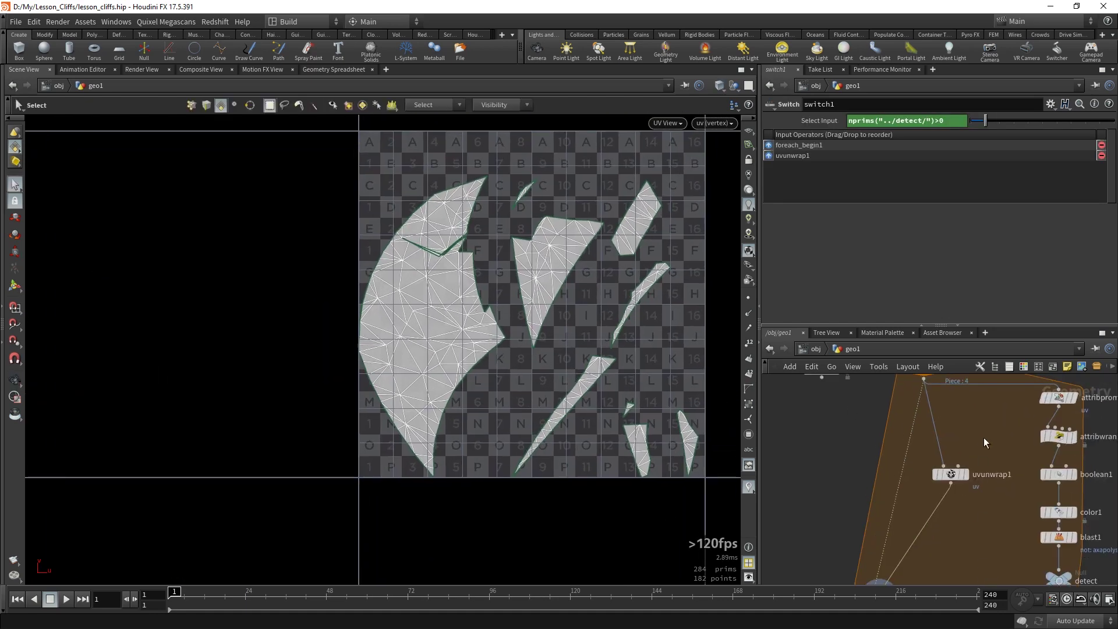
{"action": "left_click", "coordinate": [934, 434]}
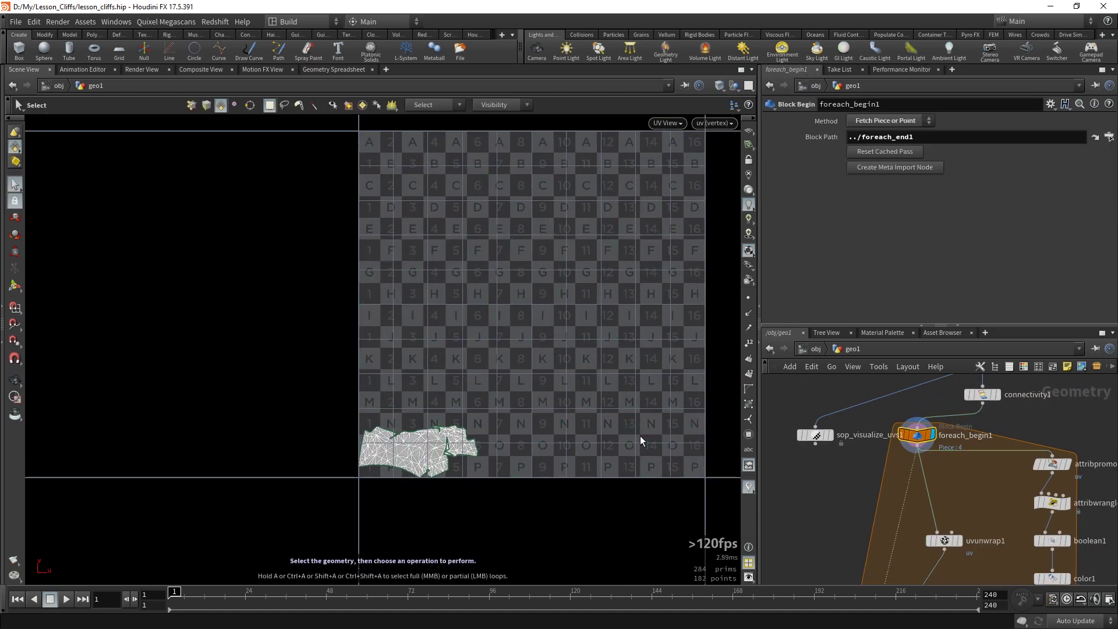
{"action": "scroll", "coordinate": [446, 348], "scroll_direction": "up", "scroll_amount": 2}
{"action": "scroll", "coordinate": [445, 348], "scroll_direction": "up", "scroll_amount": 2}
{"action": "middle_click_drag", "start_coordinate": [956, 574], "coordinate": [919, 443]}
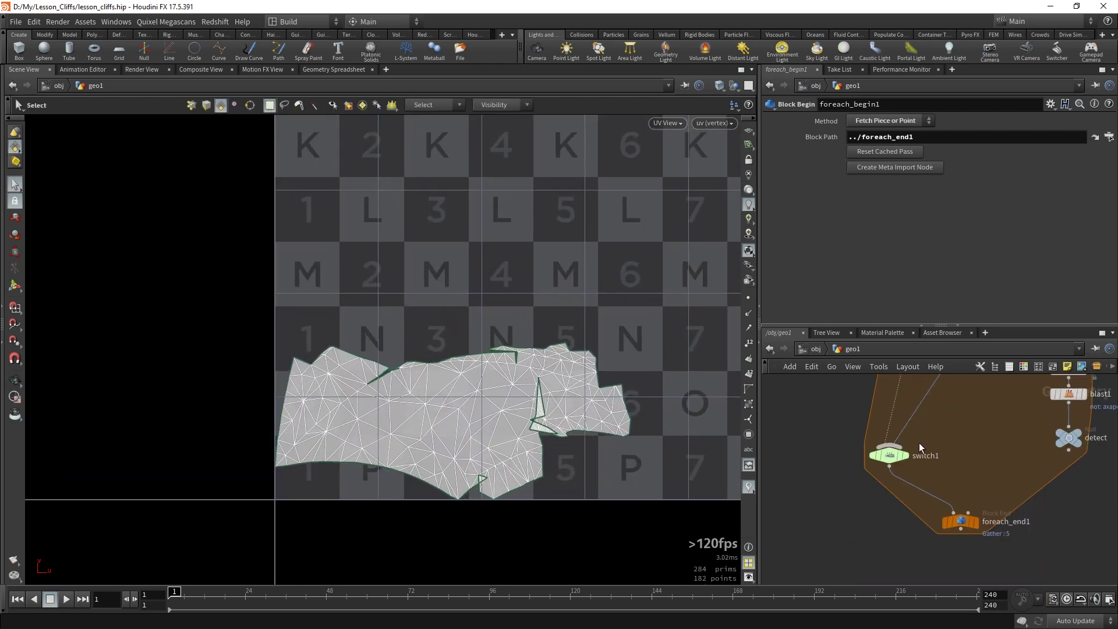
{"action": "left_click", "coordinate": [906, 461]}
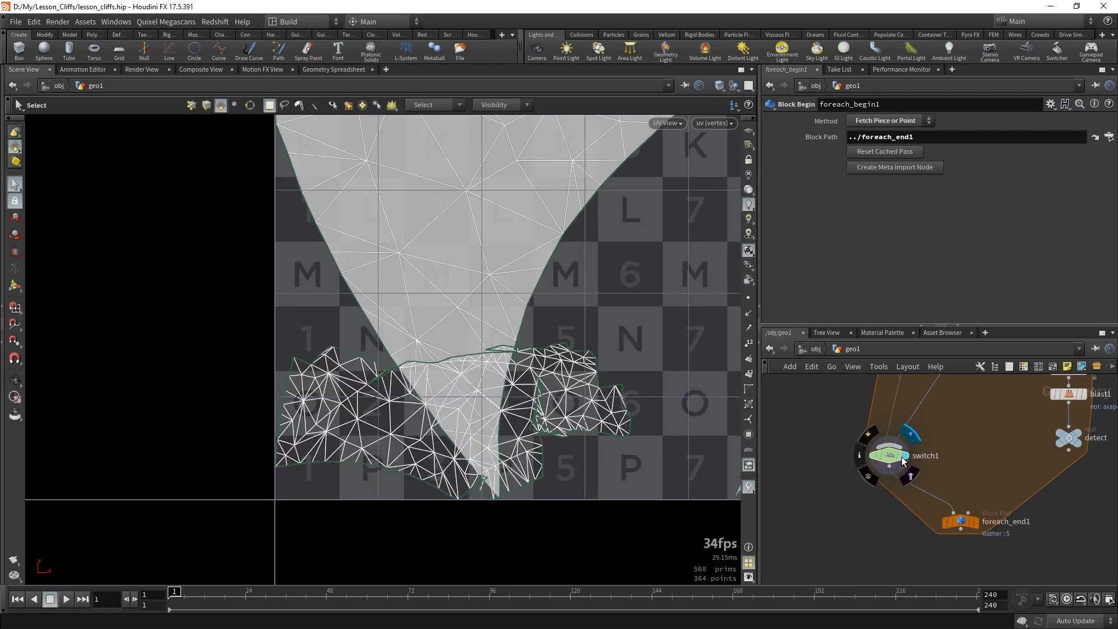
{"action": "middle_click_drag", "start_coordinate": [524, 299], "coordinate": [555, 267]}
{"action": "scroll", "coordinate": [524, 326], "scroll_direction": "down", "scroll_amount": 3}
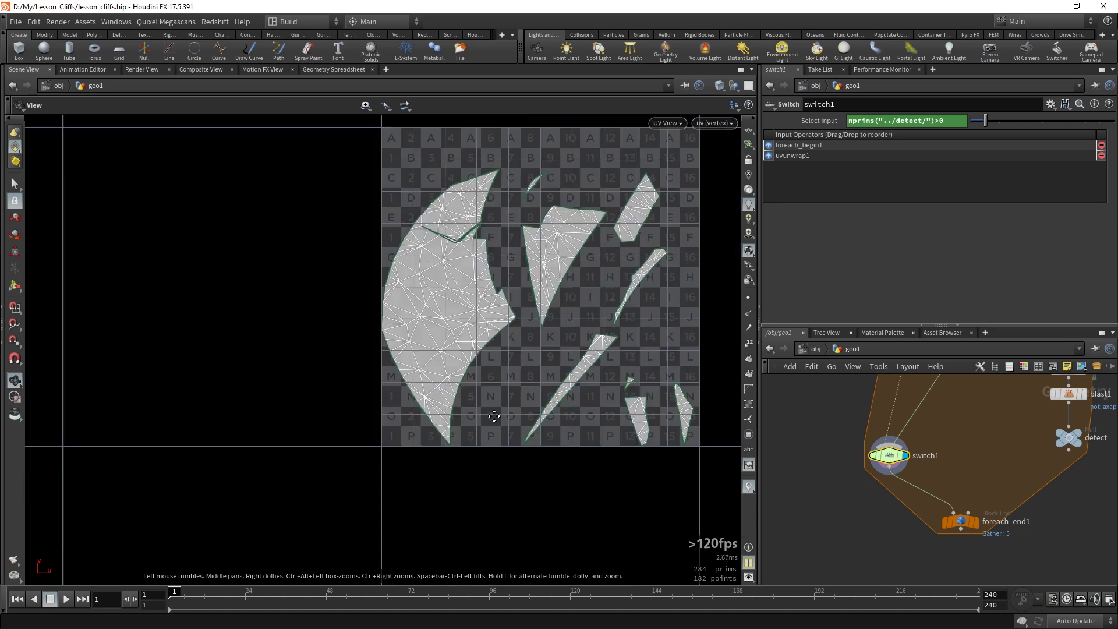
{"action": "scroll", "coordinate": [477, 309], "scroll_direction": "down", "scroll_amount": 2}
{"action": "scroll", "coordinate": [587, 329], "scroll_direction": "up", "scroll_amount": 4}
{"action": "key", "text": "s"}
{"action": "scroll", "coordinate": [953, 523], "scroll_direction": "up", "scroll_amount": 3}
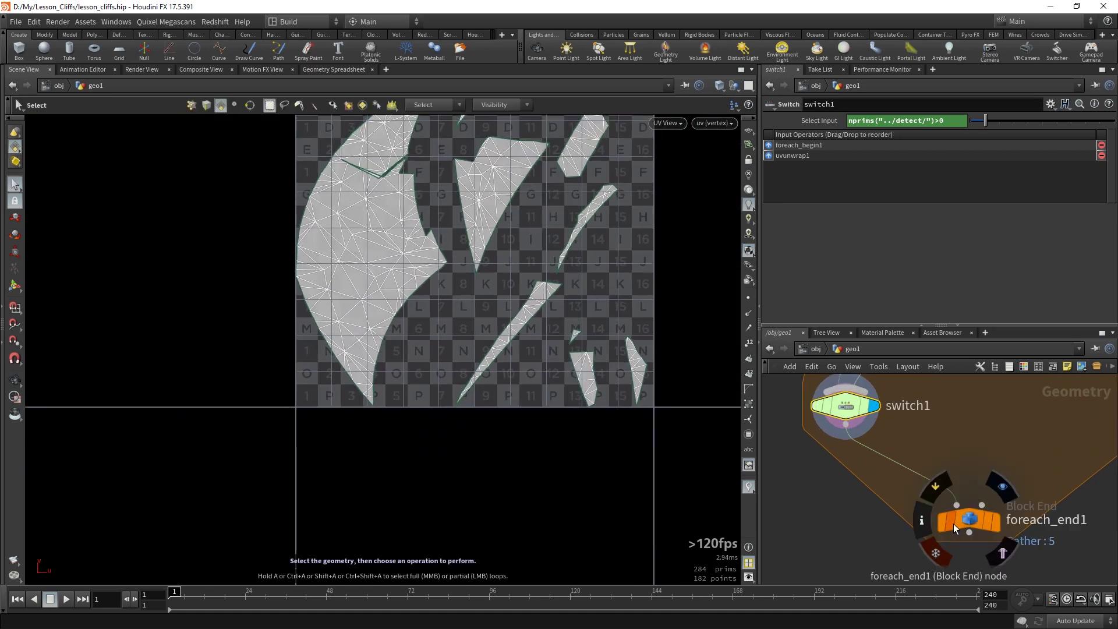
{"action": "left_click", "coordinate": [955, 520]}
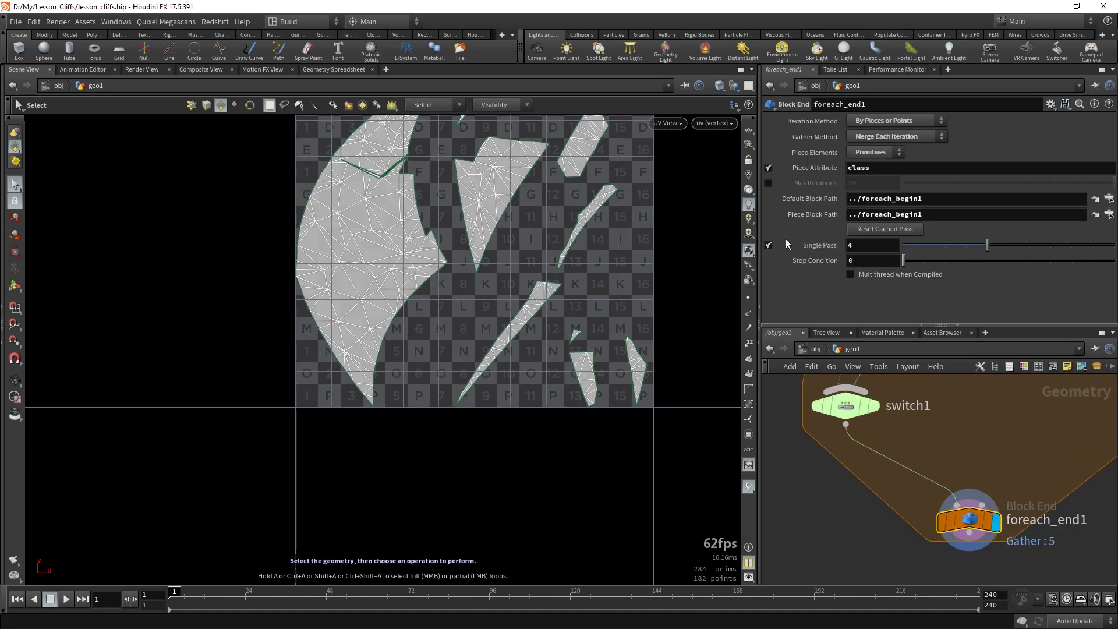
- Move uvlayout1 below the loop, scale islands by surface area, and feed foreach_end1 into it
{"action": "scroll", "coordinate": [943, 466], "scroll_direction": "down", "scroll_amount": 3}
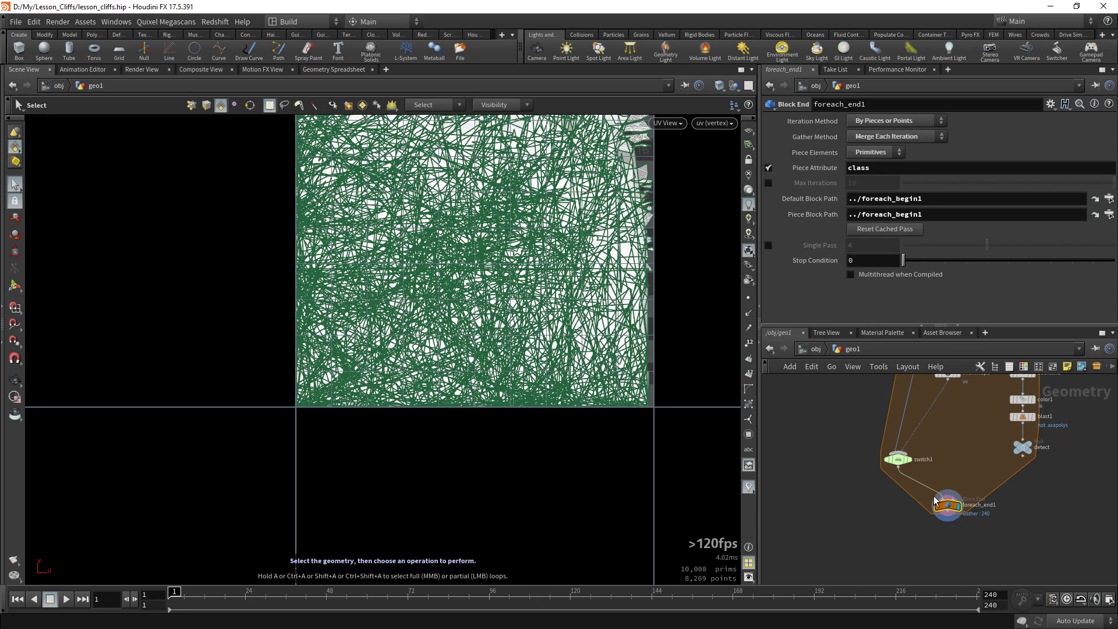
{"action": "scroll", "coordinate": [947, 466], "scroll_direction": "down", "scroll_amount": 2}
{"action": "scroll", "coordinate": [912, 423], "scroll_direction": "up", "scroll_amount": 3}
{"action": "scroll", "coordinate": [944, 442], "scroll_direction": "up", "scroll_amount": 3}
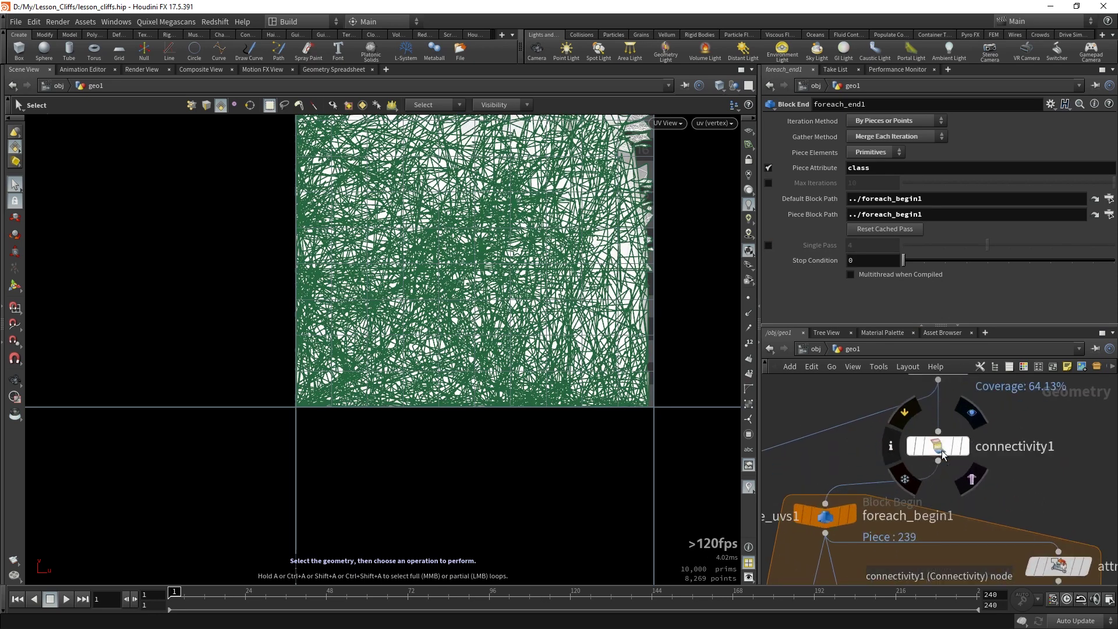
{"action": "left_click_drag", "start_coordinate": [934, 441], "coordinate": [1066, 474]}
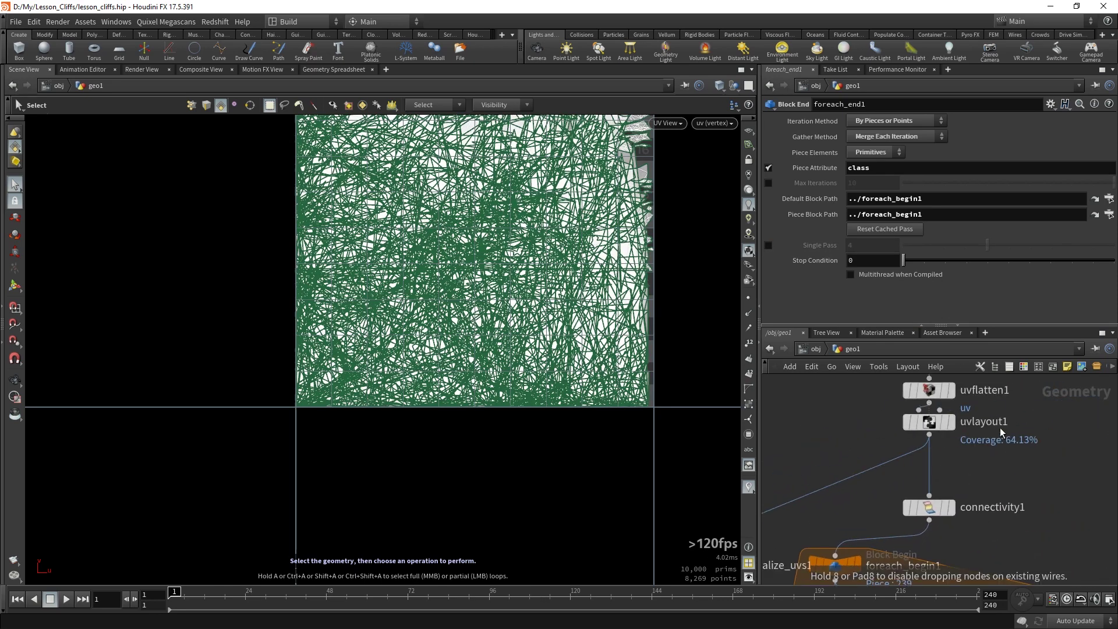
{"action": "middle_click_drag", "start_coordinate": [1057, 498], "coordinate": [847, 397]}
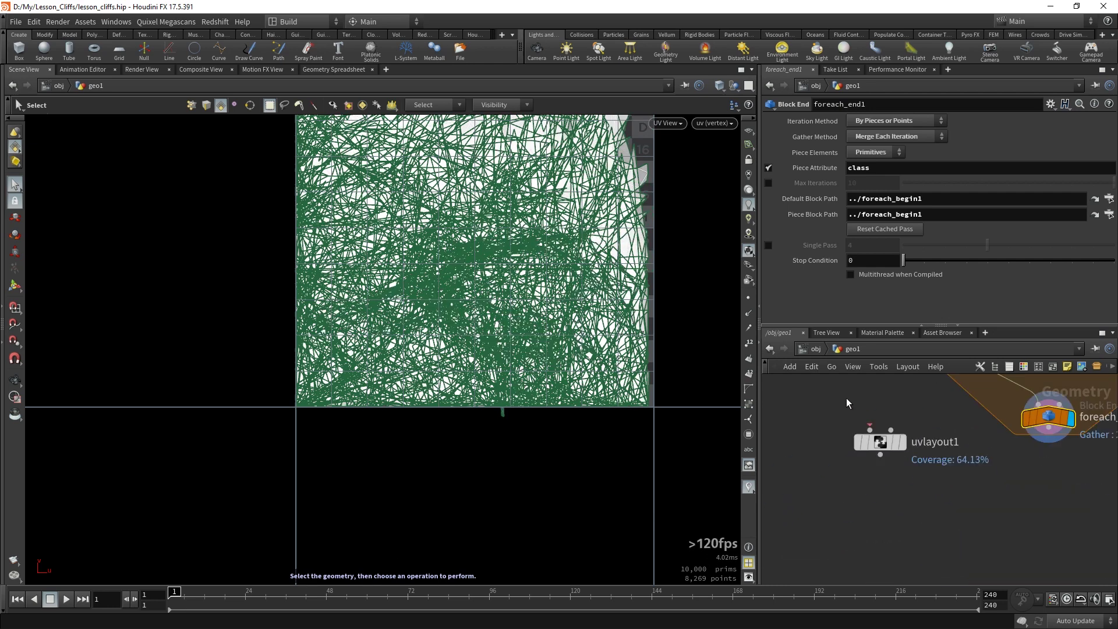
{"action": "left_click_drag", "start_coordinate": [873, 461], "coordinate": [962, 492]}
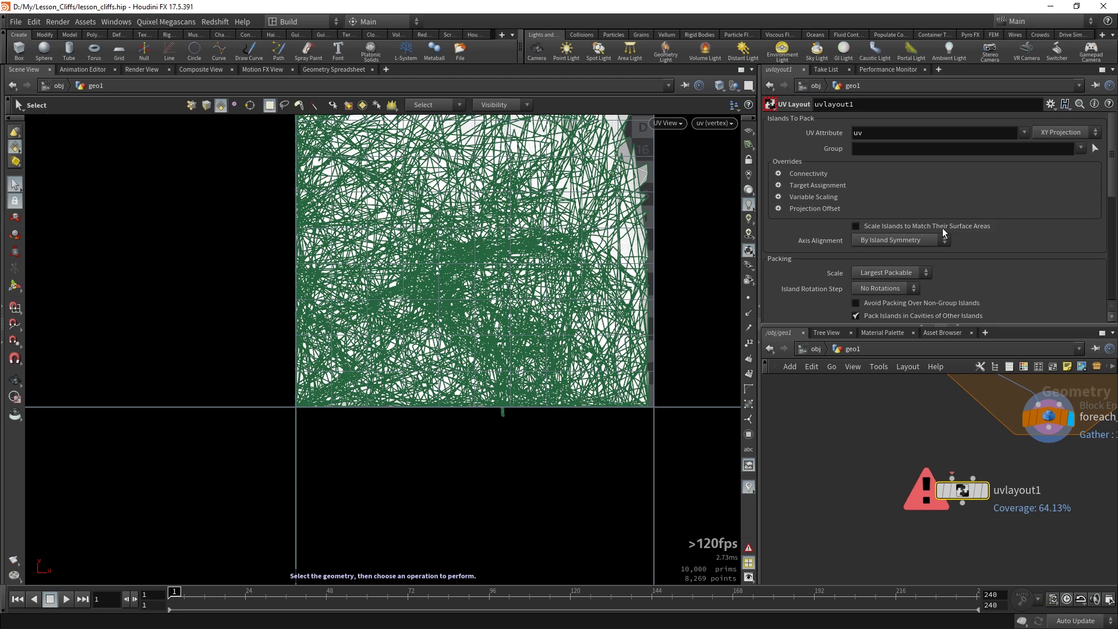
{"action": "left_click", "coordinate": [982, 229]}
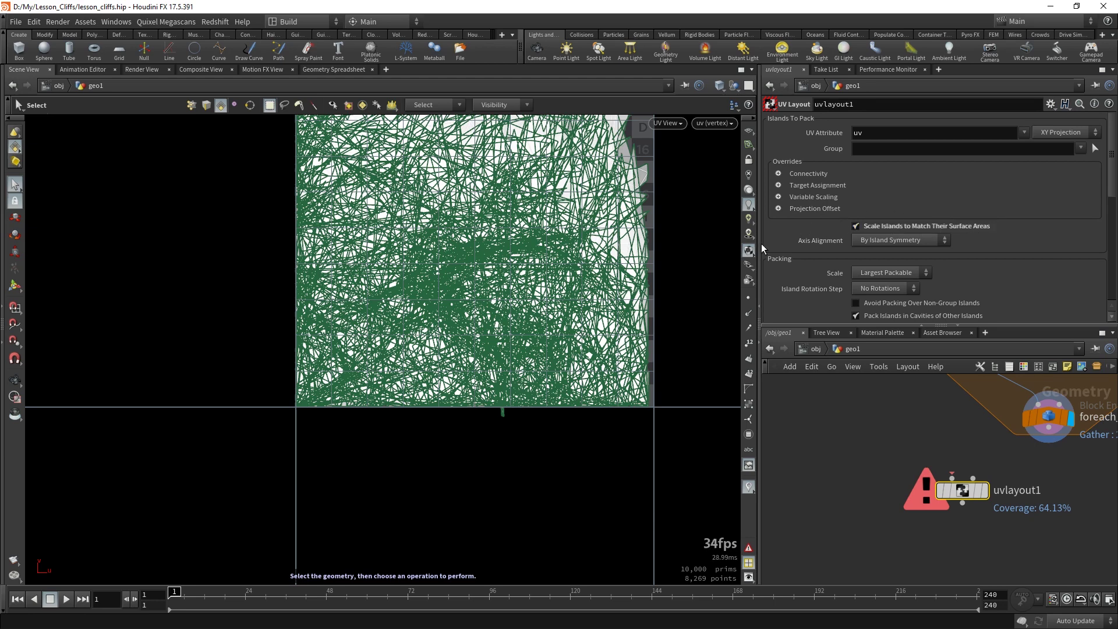
{"action": "middle_click_drag", "start_coordinate": [633, 116], "coordinate": [635, 235]}
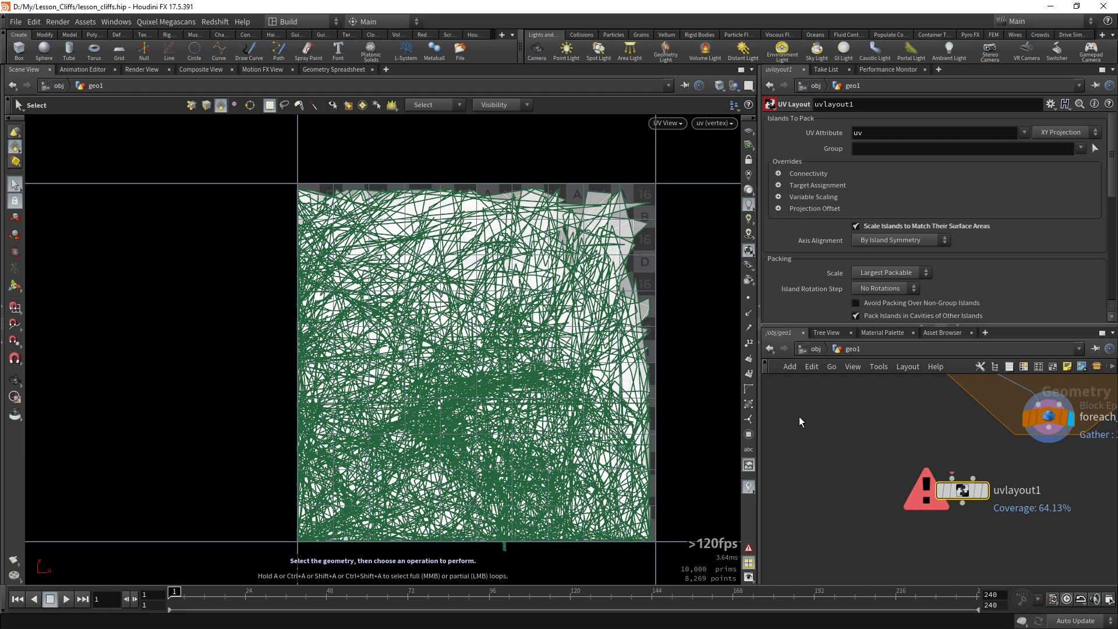
{"action": "left_click_drag", "start_coordinate": [1049, 428], "coordinate": [938, 475]}
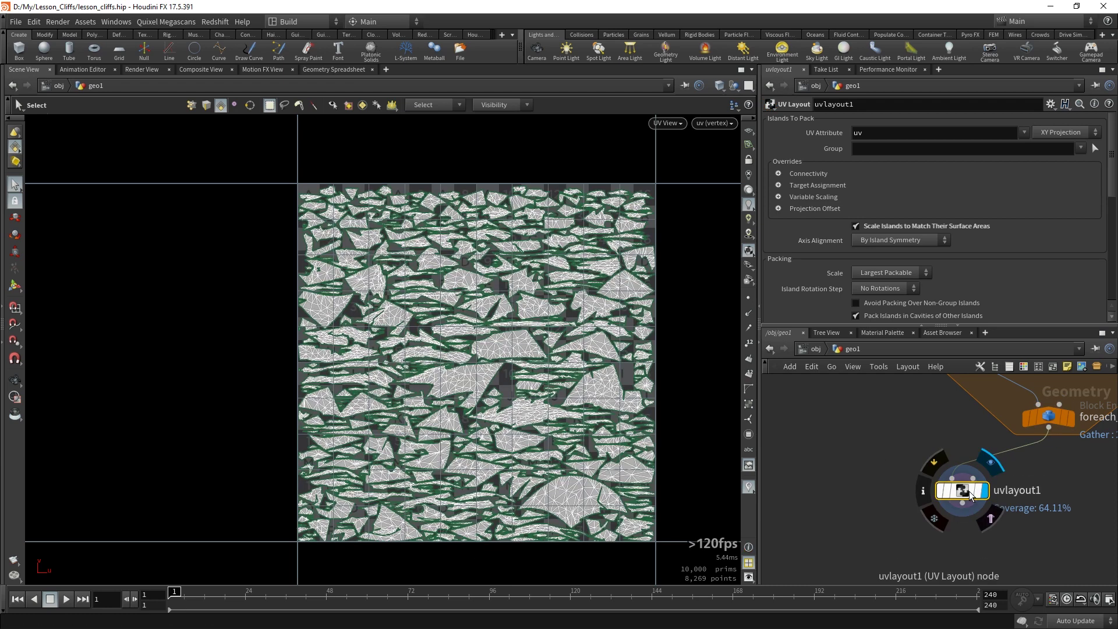
- Pan and zoom around the packed UV islands to locate the stray triangle
{"action": "key", "text": "Escape"}
{"action": "scroll", "coordinate": [558, 434], "scroll_direction": "up", "scroll_amount": 3}
{"action": "scroll", "coordinate": [558, 435], "scroll_direction": "up", "scroll_amount": 2}
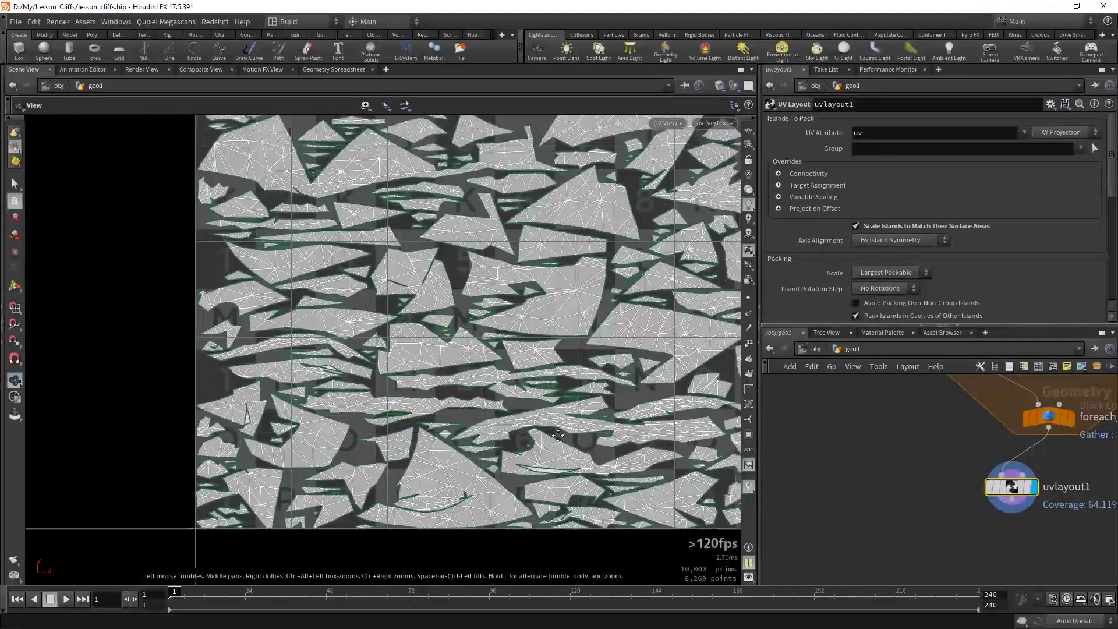
{"action": "middle_click_drag", "start_coordinate": [558, 434], "coordinate": [609, 379]}
{"action": "scroll", "coordinate": [609, 379], "scroll_direction": "down", "scroll_amount": 2}
{"action": "scroll", "coordinate": [609, 379], "scroll_direction": "down", "scroll_amount": 2}
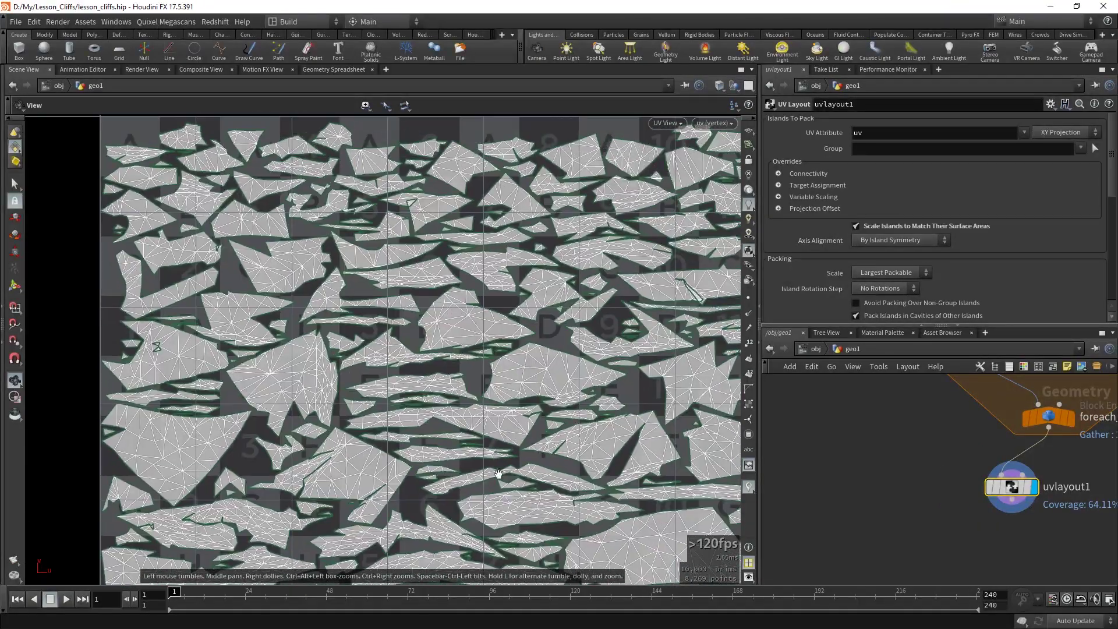
{"action": "middle_click_drag", "start_coordinate": [529, 321], "coordinate": [517, 373]}
{"action": "scroll", "coordinate": [517, 373], "scroll_direction": "up", "scroll_amount": 1}
{"action": "scroll", "coordinate": [587, 239], "scroll_direction": "up", "scroll_amount": 2}
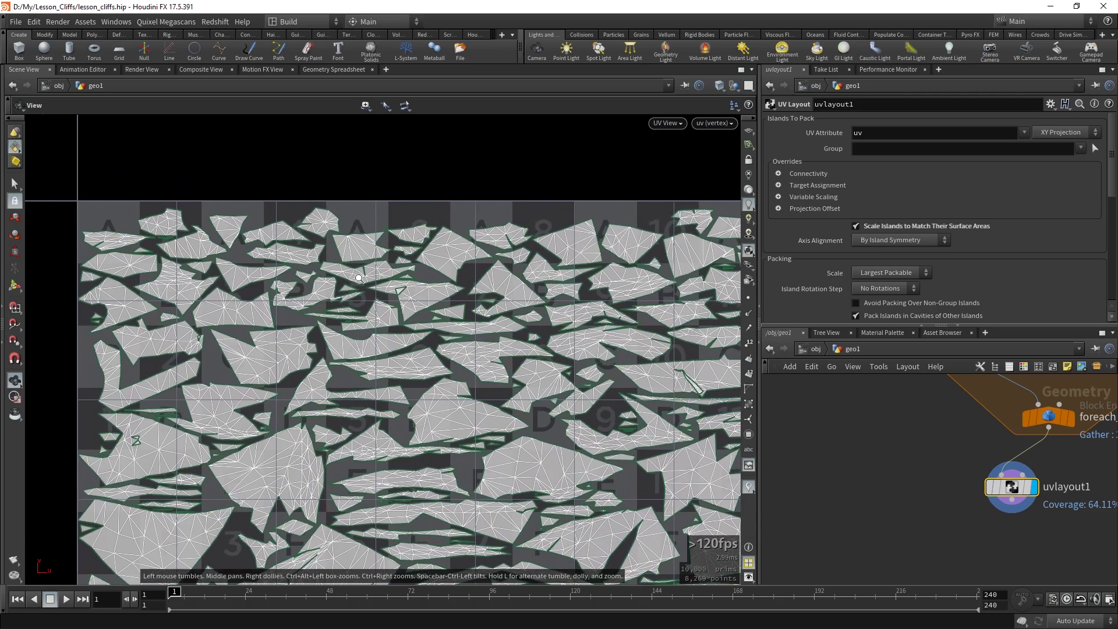
{"action": "scroll", "coordinate": [586, 239], "scroll_direction": "up", "scroll_amount": 2}
{"action": "scroll", "coordinate": [507, 252], "scroll_direction": "down", "scroll_amount": 2}
{"action": "scroll", "coordinate": [507, 251], "scroll_direction": "down", "scroll_amount": 2}
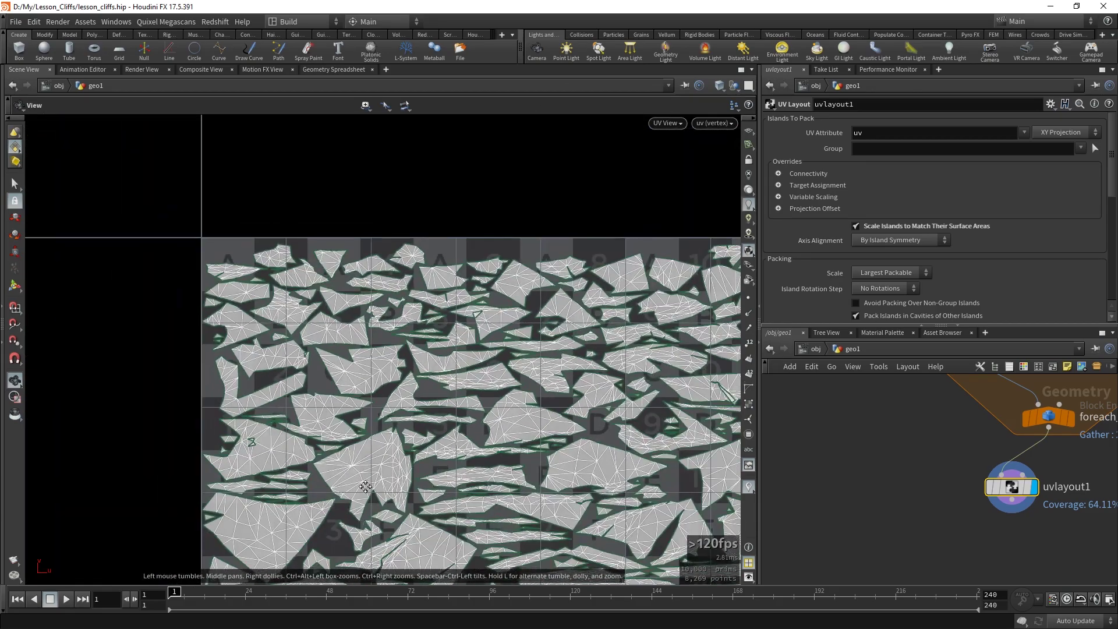
{"action": "middle_click_drag", "start_coordinate": [196, 559], "coordinate": [282, 427]}
{"action": "scroll", "coordinate": [283, 427], "scroll_direction": "up", "scroll_amount": 3}
{"action": "scroll", "coordinate": [283, 427], "scroll_direction": "down", "scroll_amount": 1}
- Select the stray UV triangle and read its class 23 in the spreadsheet
{"action": "key", "text": "s"}
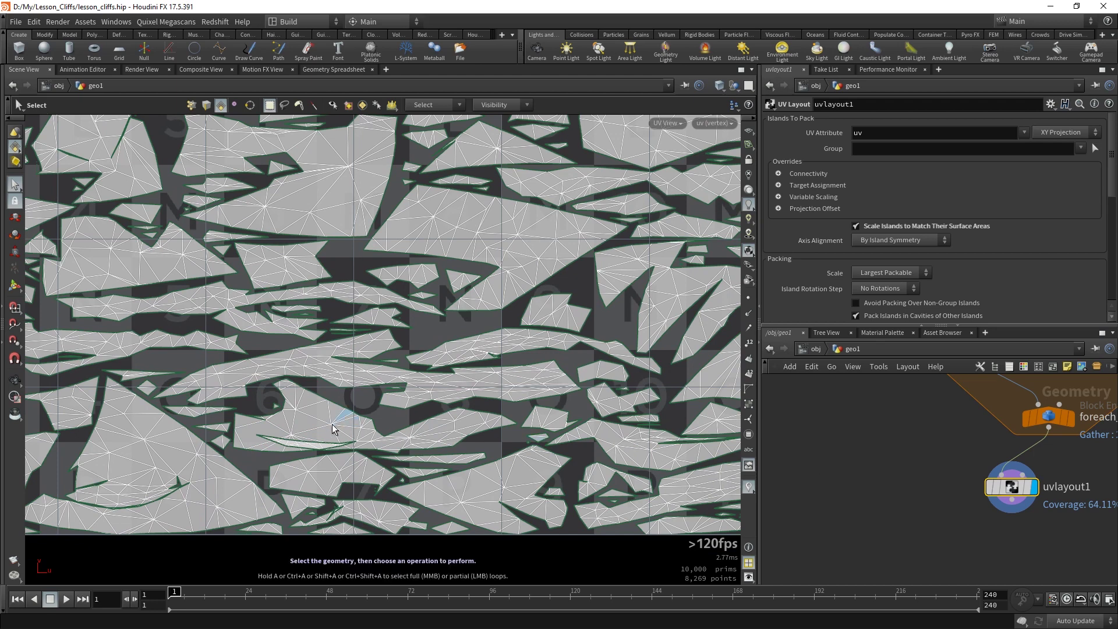
{"action": "middle_click_drag", "start_coordinate": [1038, 445], "coordinate": [949, 509]}
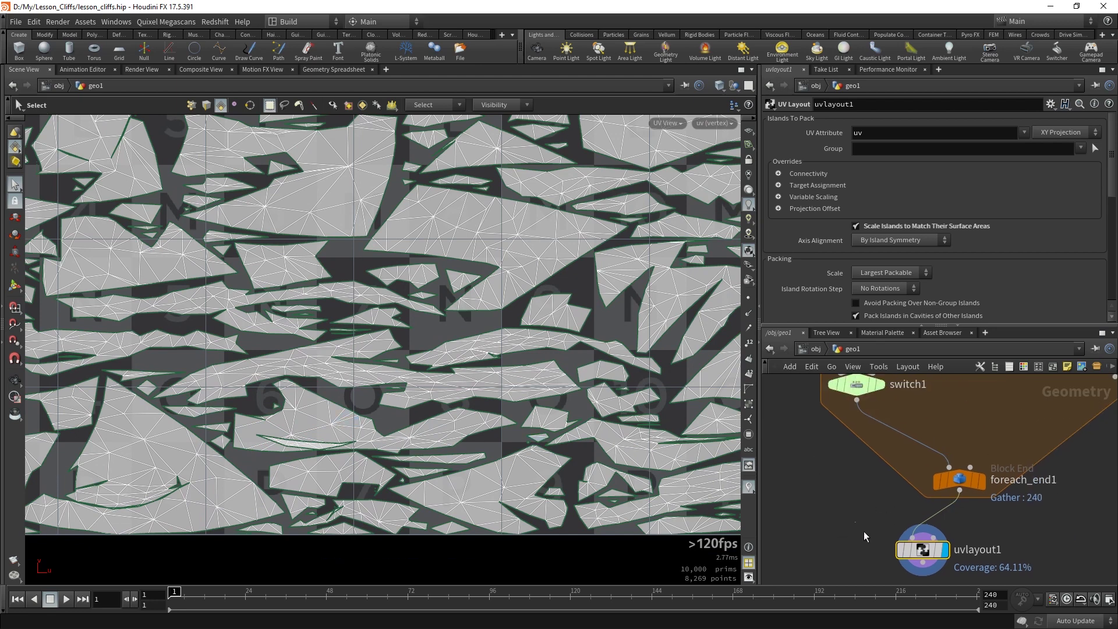
{"action": "left_click", "coordinate": [312, 425]}
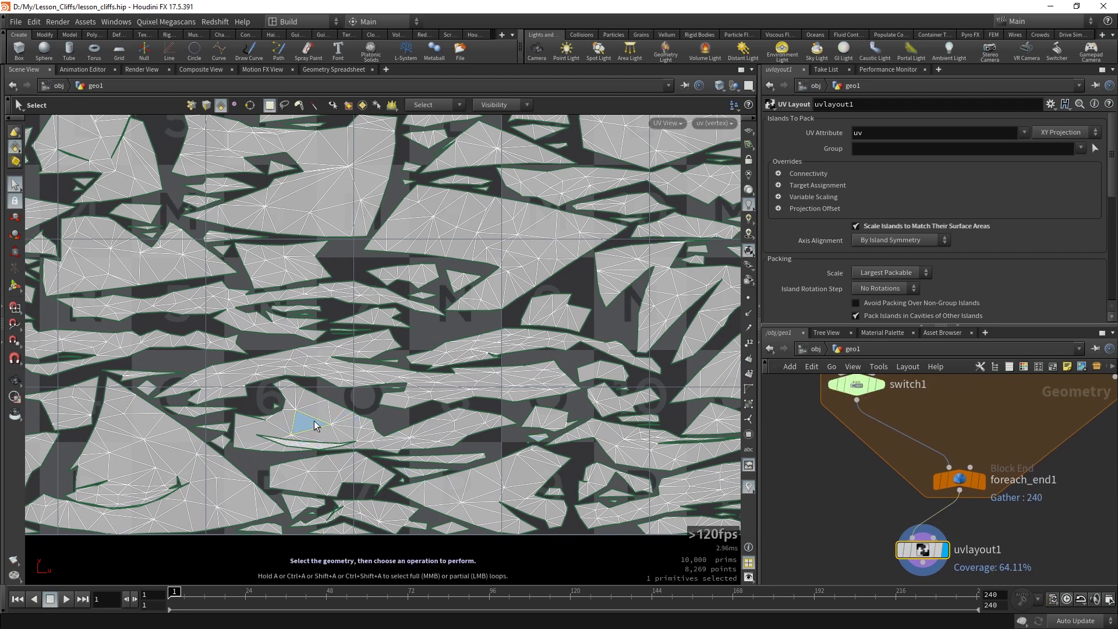
{"action": "left_click", "coordinate": [334, 69]}
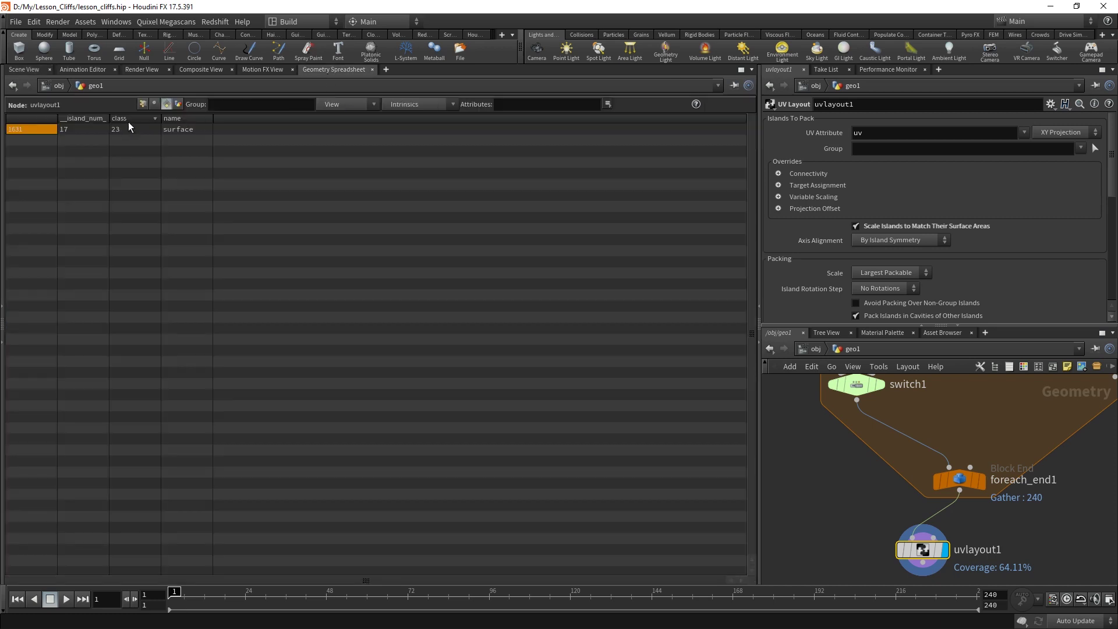
- Set foreach_end1 to Single Pass on piece 23 and frame that piece's UVs
{"action": "left_click", "coordinate": [948, 487]}
{"action": "left_click", "coordinate": [983, 480]}
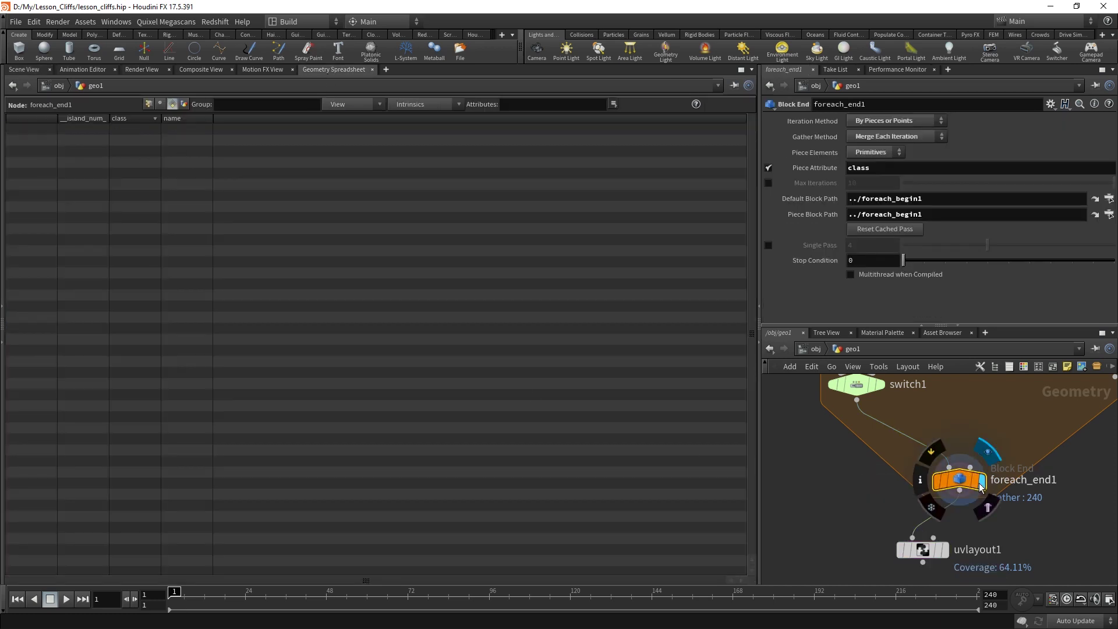
{"action": "left_click", "coordinate": [768, 245]}
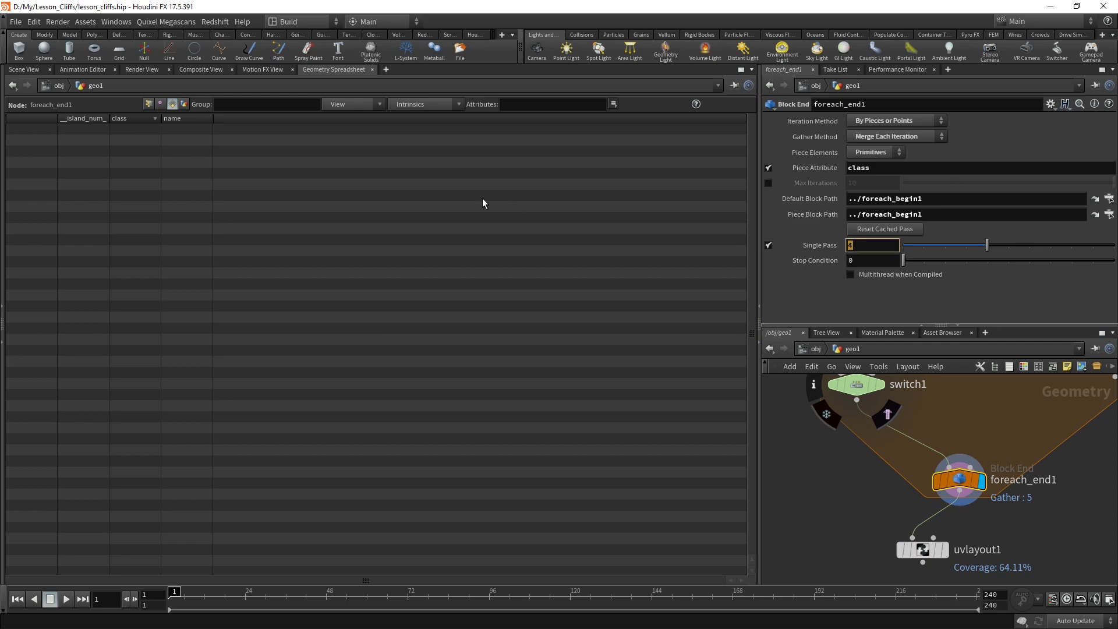
{"action": "left_click", "coordinate": [848, 248]}
{"action": "type", "text": "23"}
{"action": "key", "text": "Return"}
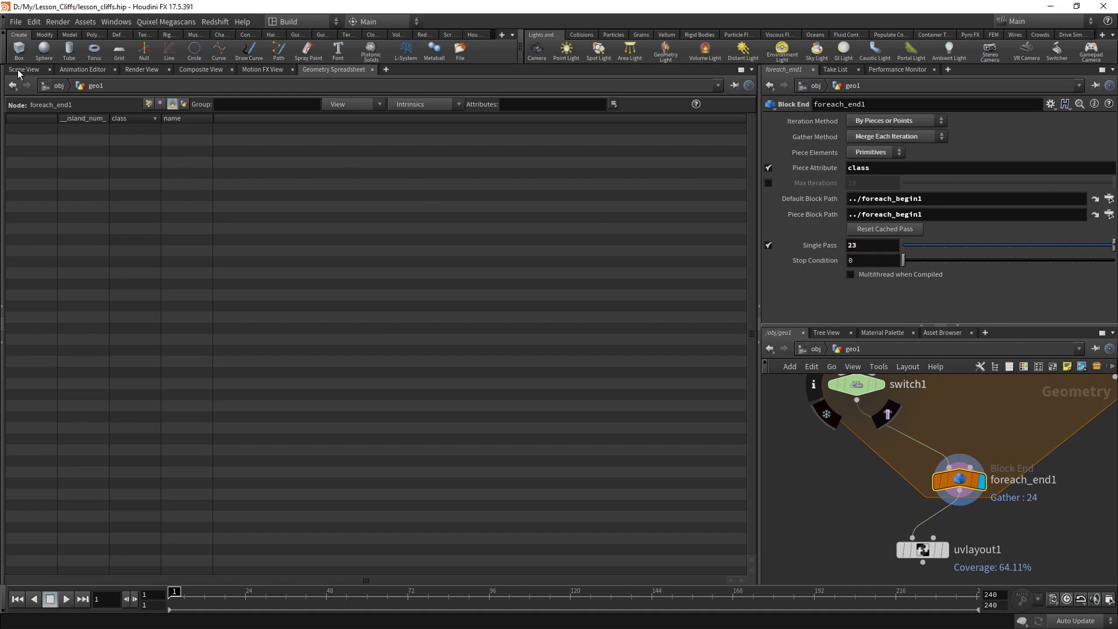
{"action": "left_click", "coordinate": [18, 69]}
{"action": "scroll", "coordinate": [362, 367], "scroll_direction": "down", "scroll_amount": 3}
{"action": "scroll", "coordinate": [464, 286], "scroll_direction": "down", "scroll_amount": 3}
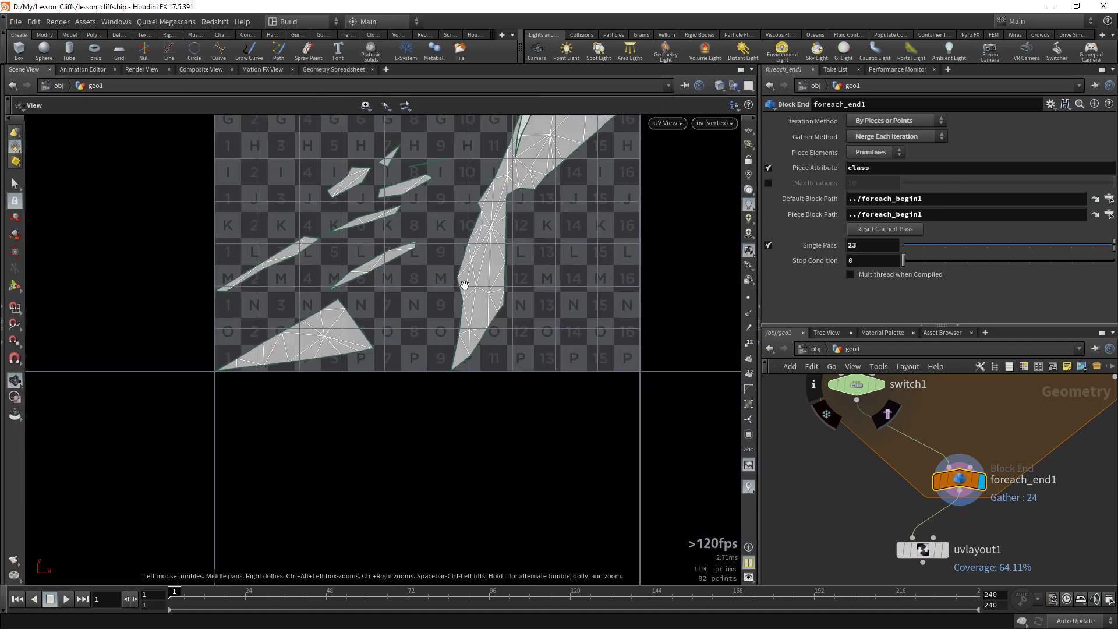
{"action": "middle_click_drag", "start_coordinate": [464, 285], "coordinate": [452, 471]}
{"action": "middle_click_drag", "start_coordinate": [856, 388], "coordinate": [868, 550]}
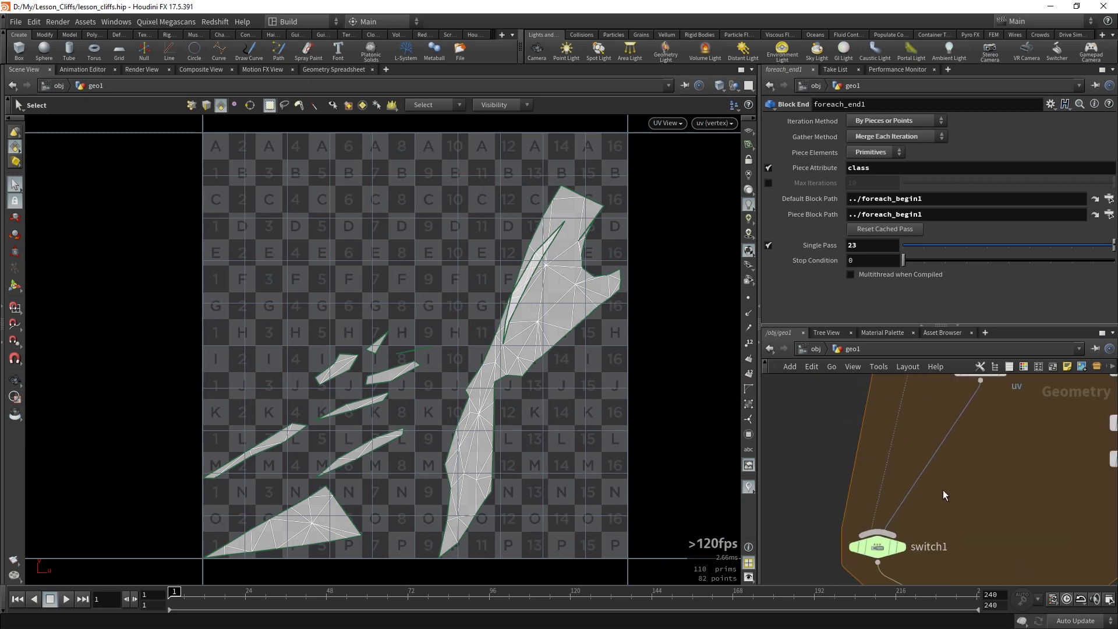
{"action": "middle_click_drag", "start_coordinate": [987, 418], "coordinate": [952, 523]}
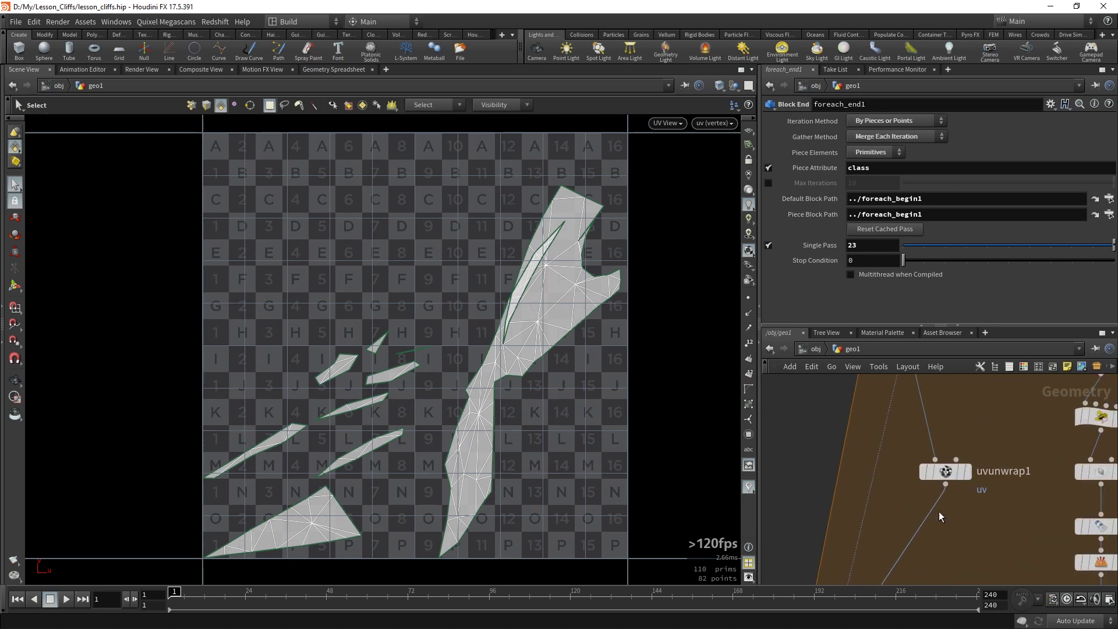
- Set uvunwrap1 to 8 projection planes and move foreach_begin1 further left
{"action": "left_click", "coordinate": [945, 471]}
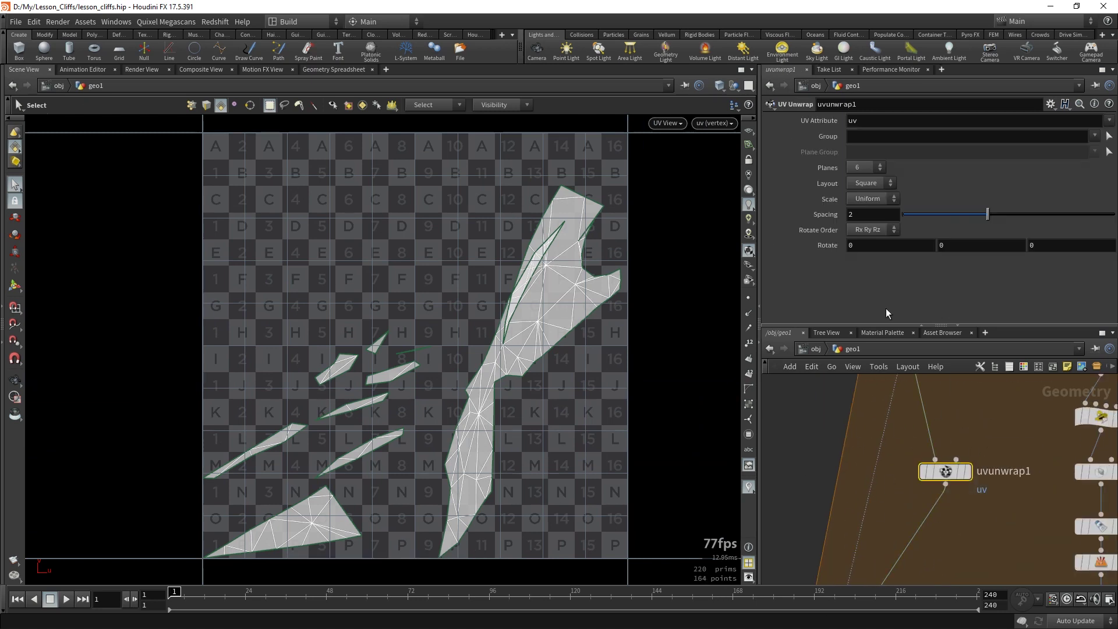
{"action": "left_click", "coordinate": [856, 165]}
{"action": "left_click", "coordinate": [861, 215]}
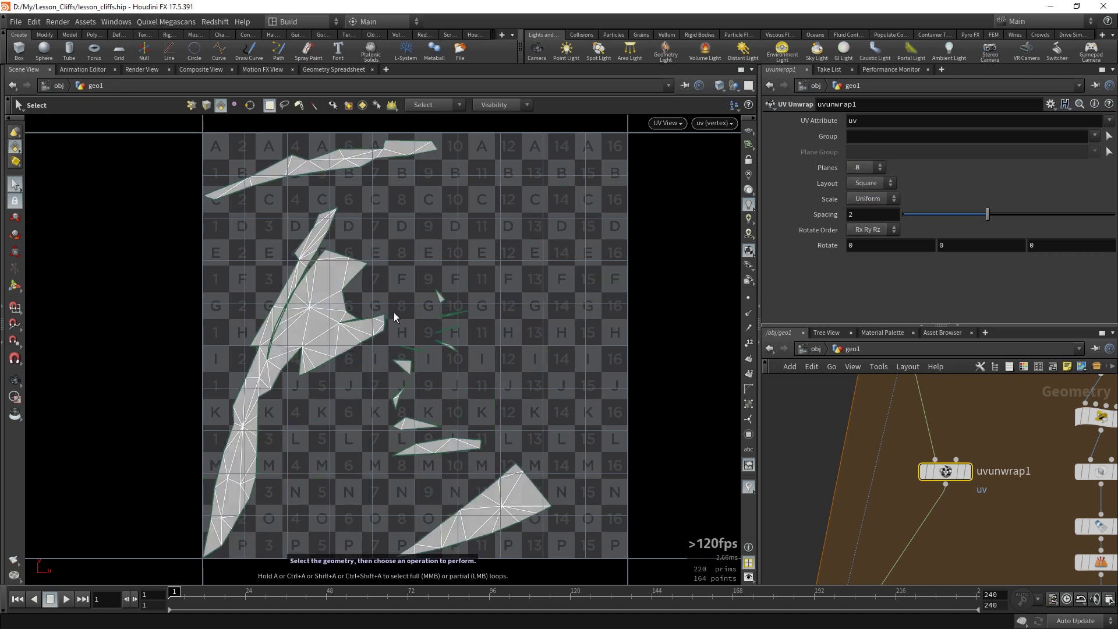
{"action": "key", "text": "Escape"}
{"action": "scroll", "coordinate": [299, 406], "scroll_direction": "up", "scroll_amount": 3}
{"action": "middle_click_drag", "start_coordinate": [300, 406], "coordinate": [315, 443]}
{"action": "scroll", "coordinate": [314, 442], "scroll_direction": "down", "scroll_amount": 3}
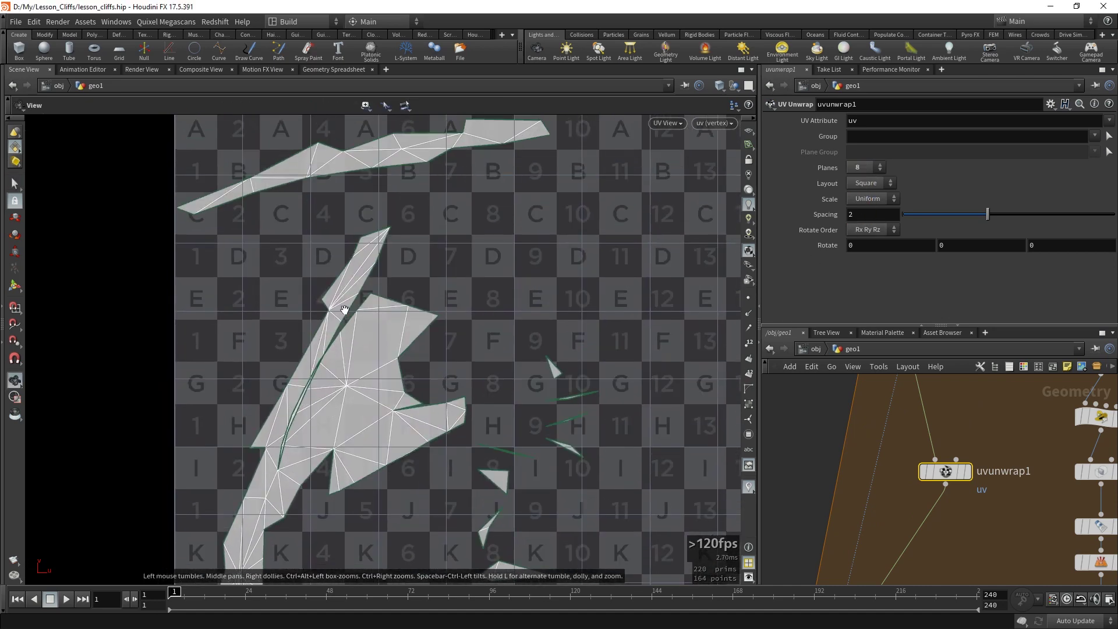
{"action": "scroll", "coordinate": [314, 443], "scroll_direction": "down", "scroll_amount": 2}
{"action": "key", "text": "s"}
{"action": "scroll", "coordinate": [922, 498], "scroll_direction": "down", "scroll_amount": 3}
{"action": "middle_click_drag", "start_coordinate": [921, 498], "coordinate": [941, 554]}
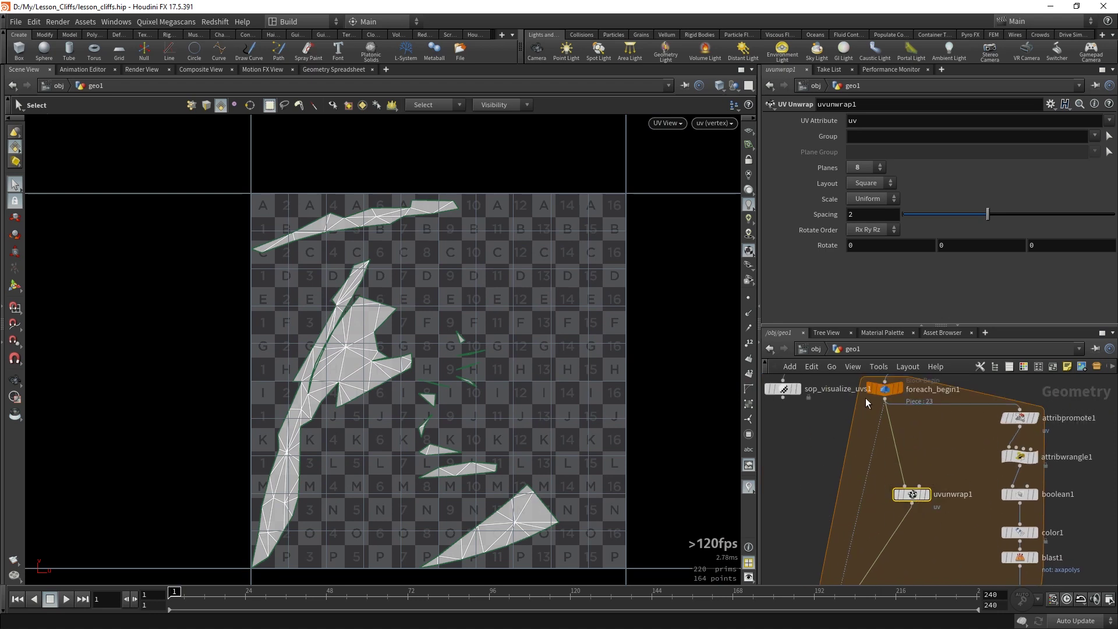
{"action": "left_click_drag", "start_coordinate": [866, 397], "coordinate": [812, 397]}
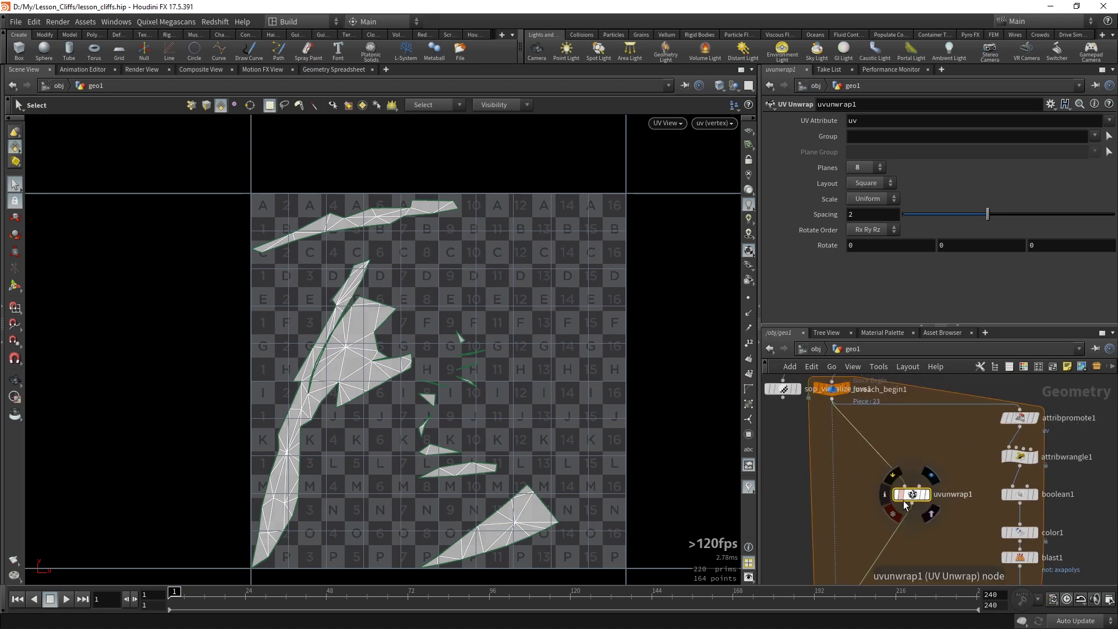
- Duplicate uvautoseam1 and uvflatten1 and place the copies inside the loop beside uvunwrap1
{"action": "scroll", "coordinate": [903, 500], "scroll_direction": "up", "scroll_amount": 1}
{"action": "scroll", "coordinate": [945, 463], "scroll_direction": "up", "scroll_amount": 5}
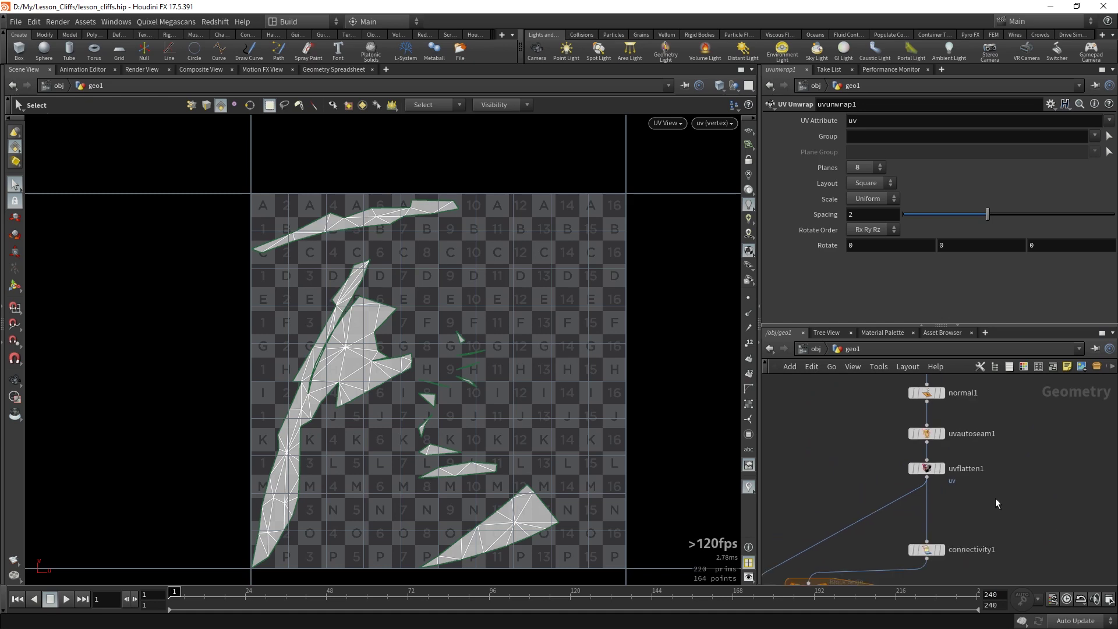
{"action": "left_click_drag", "start_coordinate": [994, 498], "coordinate": [903, 420]}
{"action": "key", "text": "ctrl+c"}
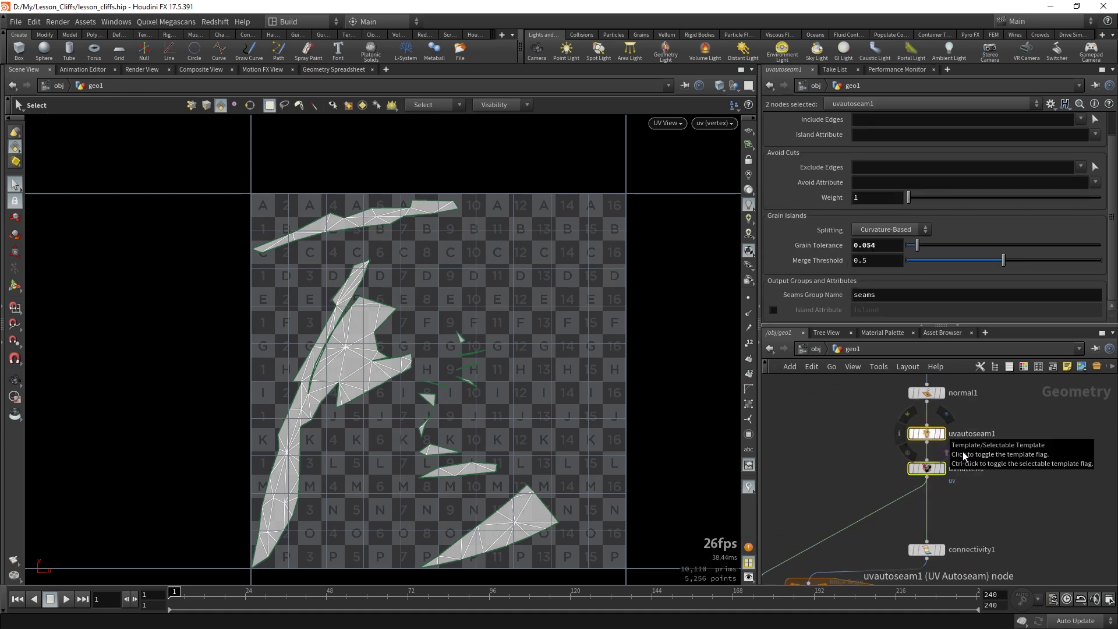
{"action": "key", "text": "ctrl+v"}
{"action": "left_click", "coordinate": [1048, 518]}
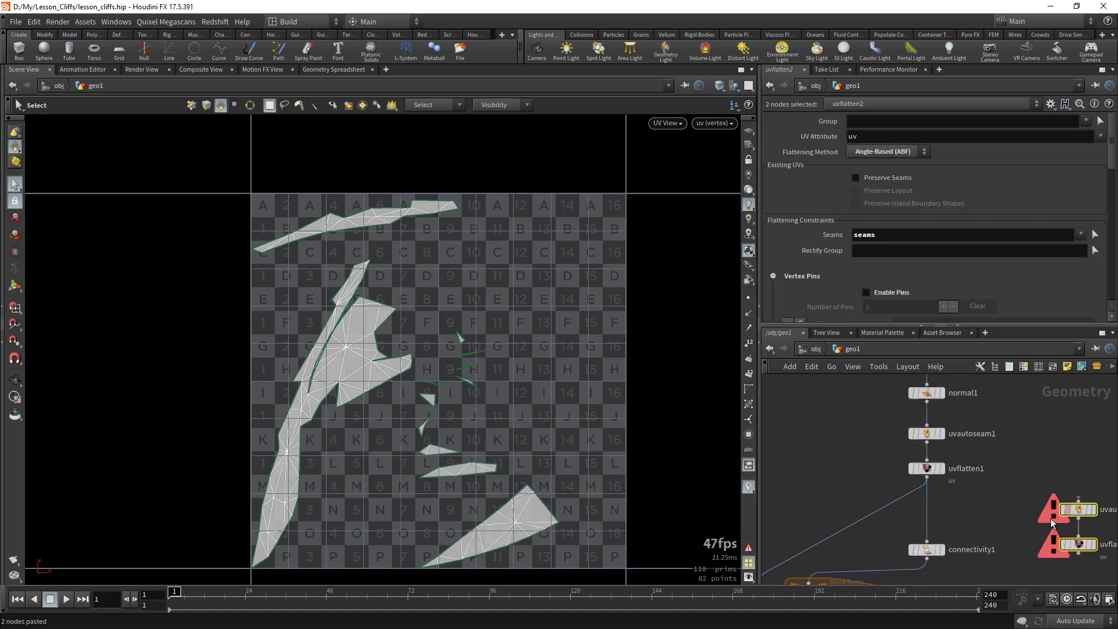
{"action": "scroll", "coordinate": [1042, 512], "scroll_direction": "down", "scroll_amount": 3}
{"action": "left_click_drag", "start_coordinate": [1019, 438], "coordinate": [929, 506]}
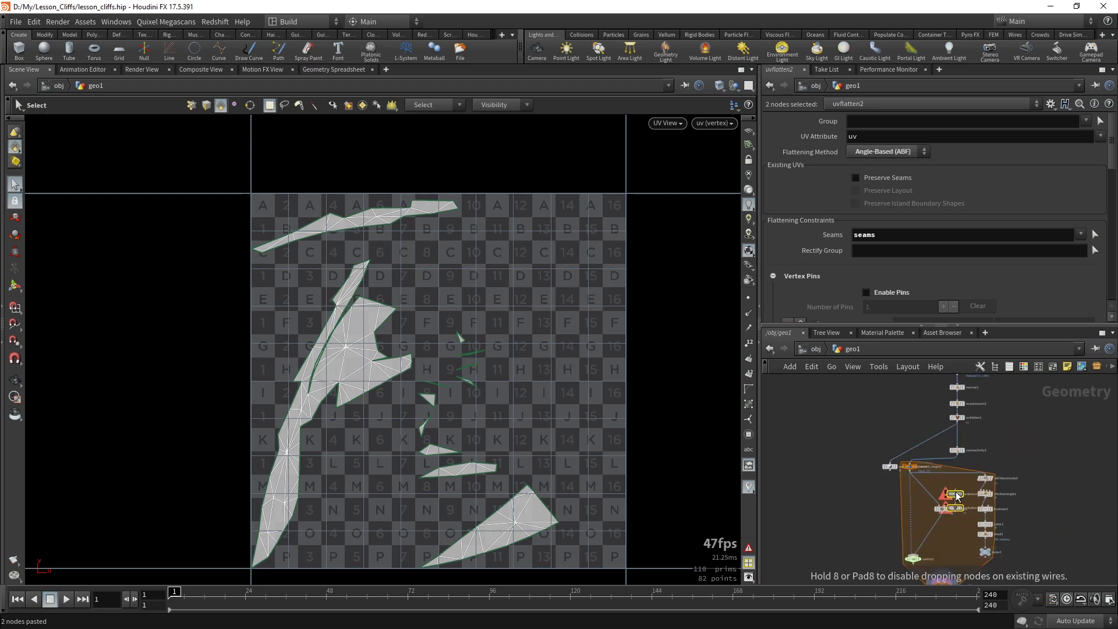
{"action": "scroll", "coordinate": [950, 500], "scroll_direction": "up", "scroll_amount": 5}
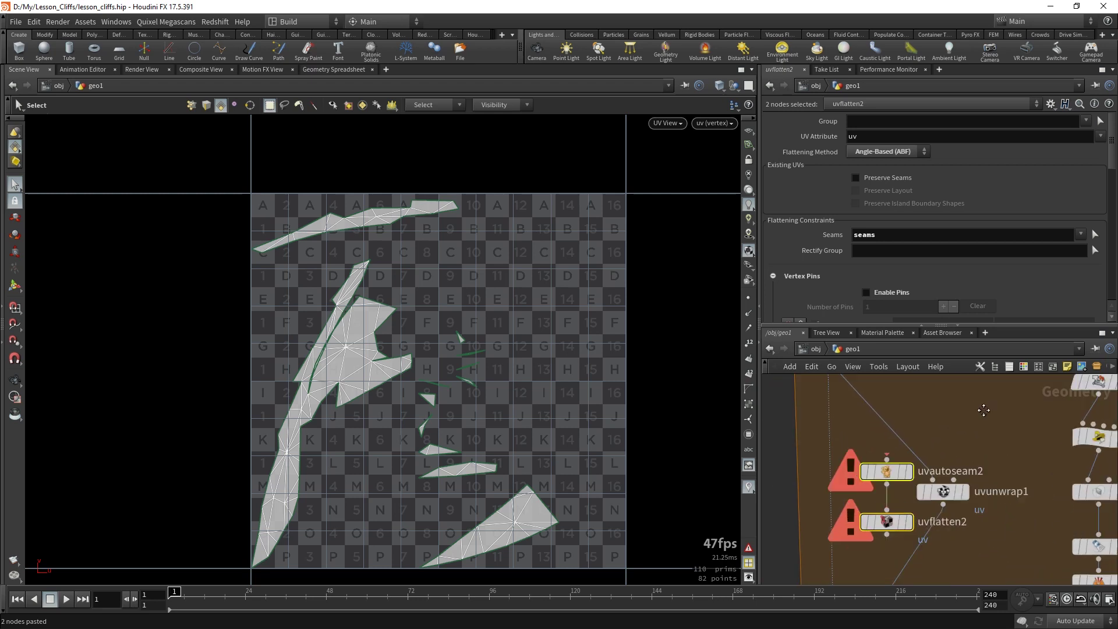
{"action": "middle_click_drag", "start_coordinate": [889, 507], "coordinate": [924, 422]}
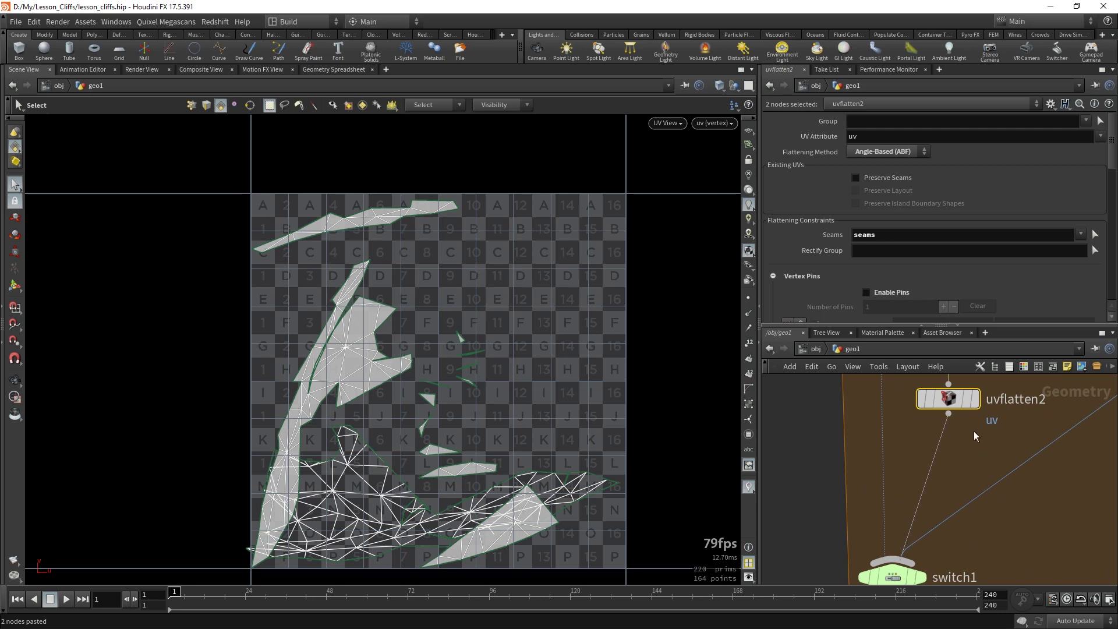
- Set uvautoseam2's Grain Tolerance to 0.02 and Merge Threshold to 0.494
{"action": "left_click", "coordinate": [947, 446]}
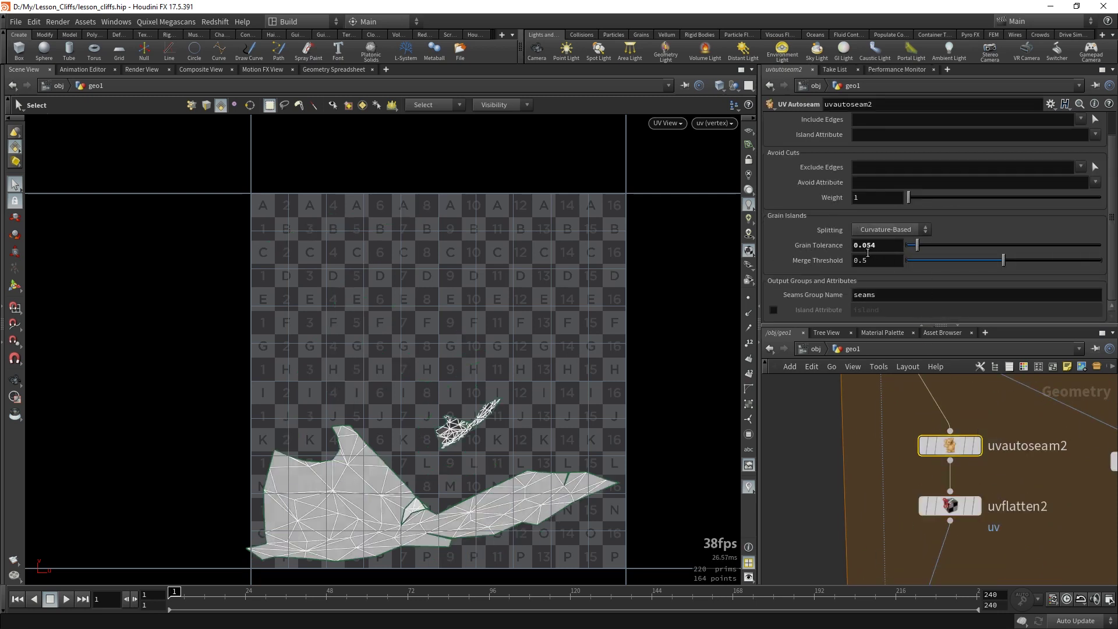
{"action": "left_click_drag", "start_coordinate": [868, 245], "coordinate": [879, 246]}
{"action": "key", "text": "BackSpace"}
{"action": "key", "text": "BackSpace"}
{"action": "type", "text": "2"}
{"action": "key", "text": "Return"}
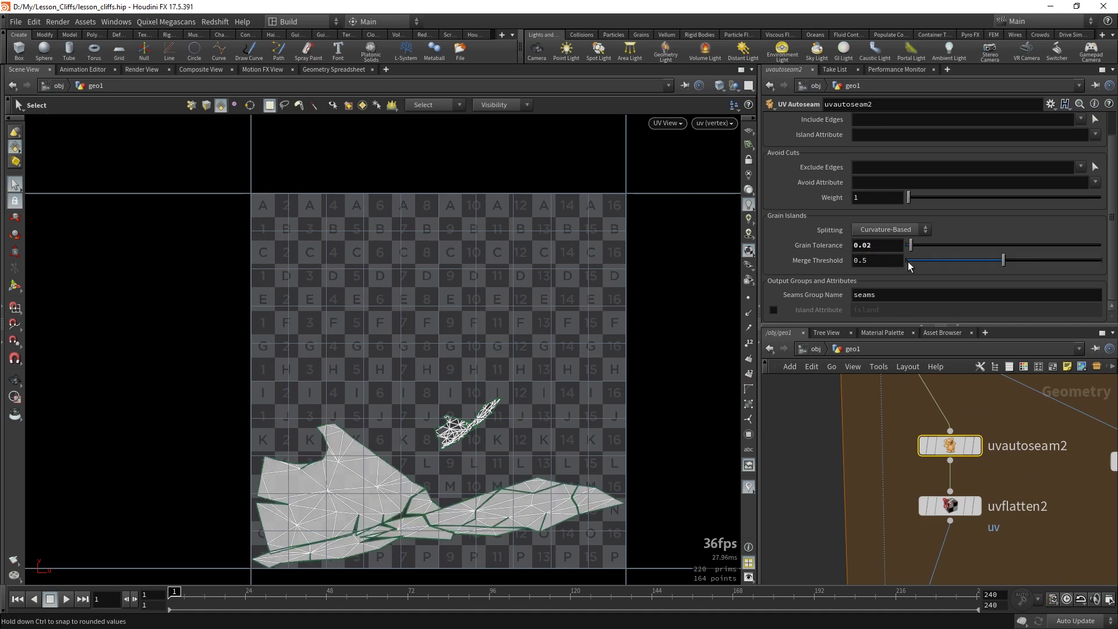
{"action": "scroll", "coordinate": [497, 299], "scroll_direction": "up", "scroll_amount": 3}
{"action": "scroll", "coordinate": [498, 298], "scroll_direction": "up", "scroll_amount": 2}
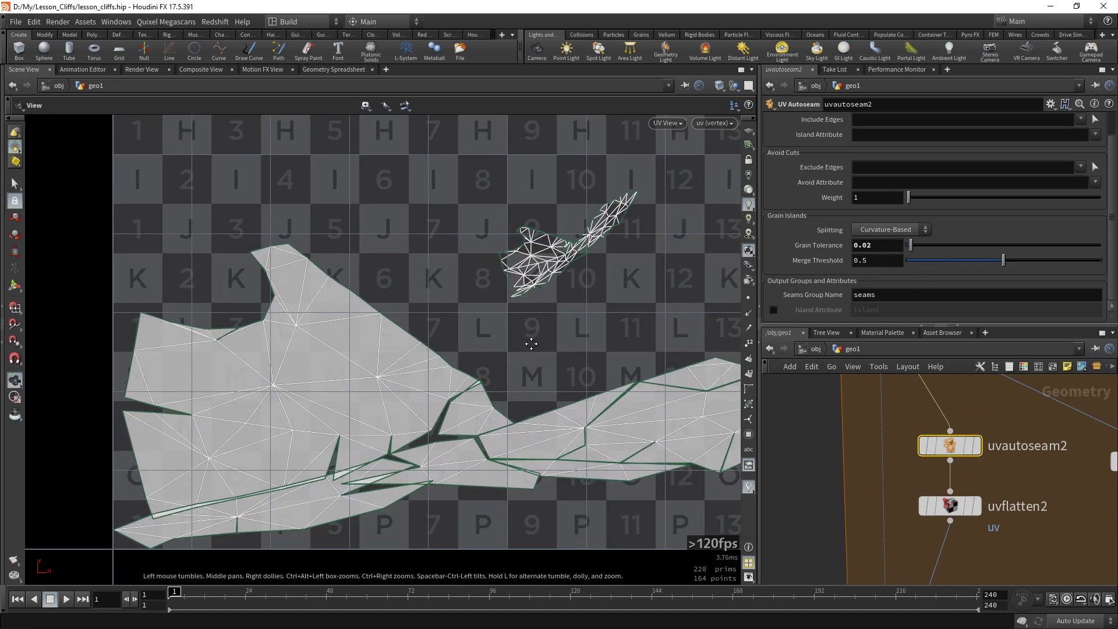
{"action": "left_click_drag", "start_coordinate": [527, 354], "coordinate": [527, 300]}
{"action": "mouse_move", "coordinate": [967, 496]}
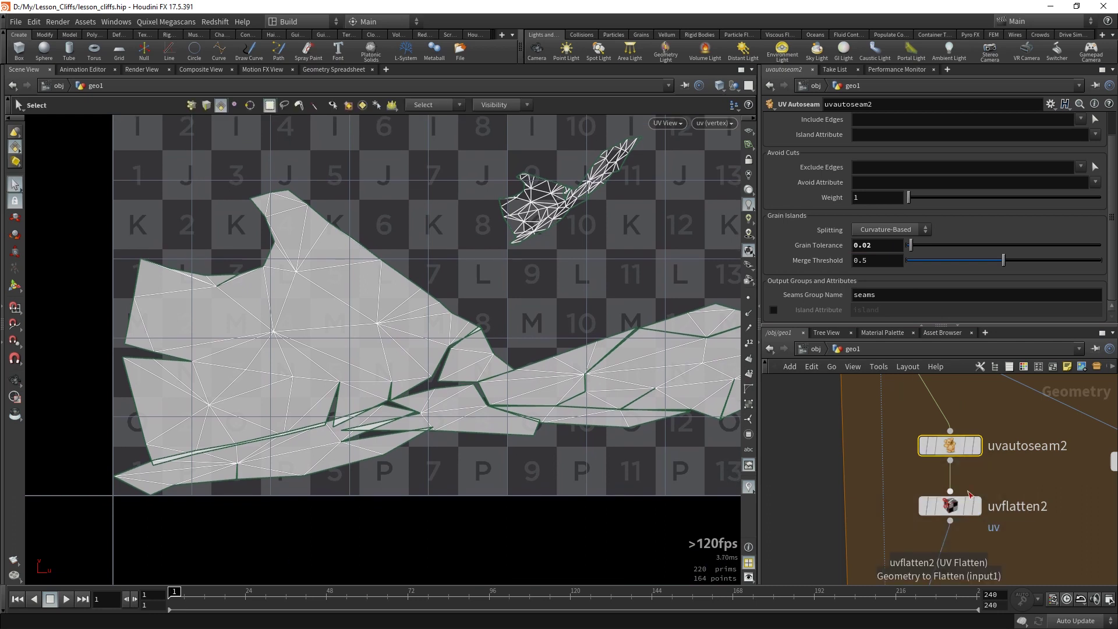
{"action": "scroll", "coordinate": [990, 508], "scroll_direction": "down", "scroll_amount": 3}
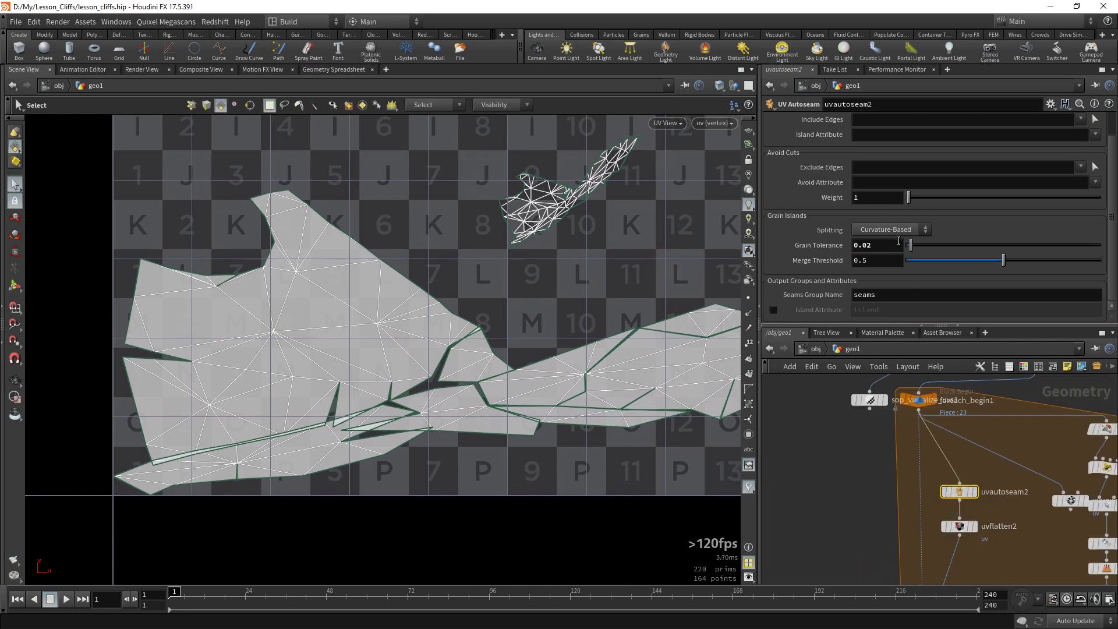
{"action": "mouse_move", "coordinate": [978, 267]}
{"action": "left_mouse_down"}
{"action": "mouse_move", "coordinate": [965, 273]}
{"action": "mouse_move", "coordinate": [1002, 254]}
{"action": "left_mouse_up"}
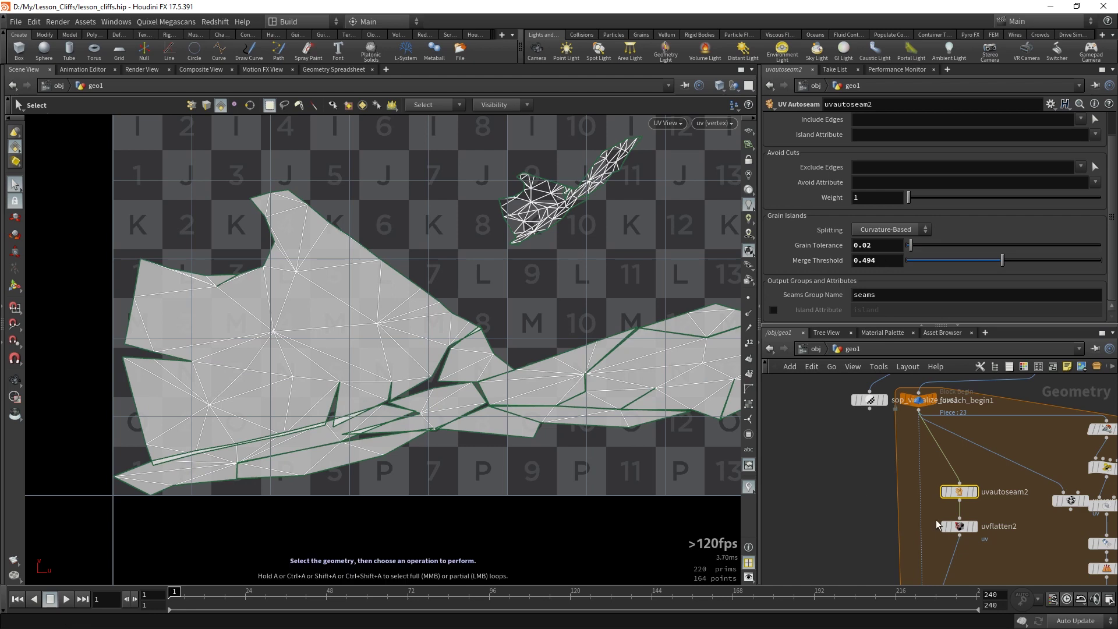
{"action": "scroll", "coordinate": [938, 524], "scroll_direction": "down", "scroll_amount": 3}
{"action": "scroll", "coordinate": [970, 466], "scroll_direction": "up", "scroll_amount": 6}
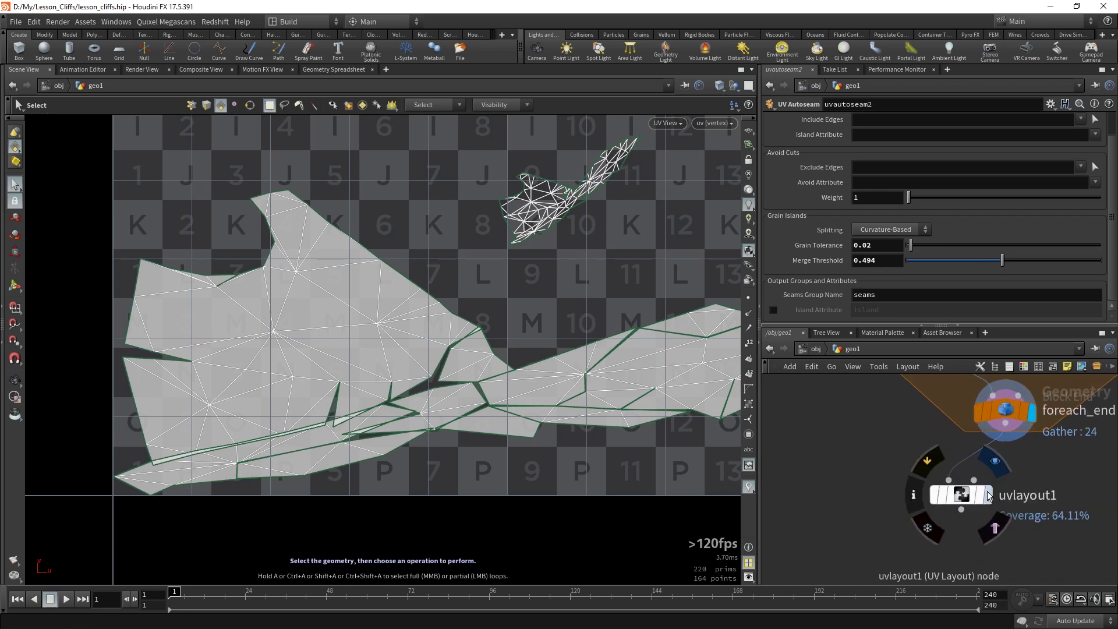
- Display uvlayout1's packed result, select foreach_end1, and save the scene
{"action": "left_click", "coordinate": [988, 495]}
{"action": "scroll", "coordinate": [424, 467], "scroll_direction": "down", "scroll_amount": 3}
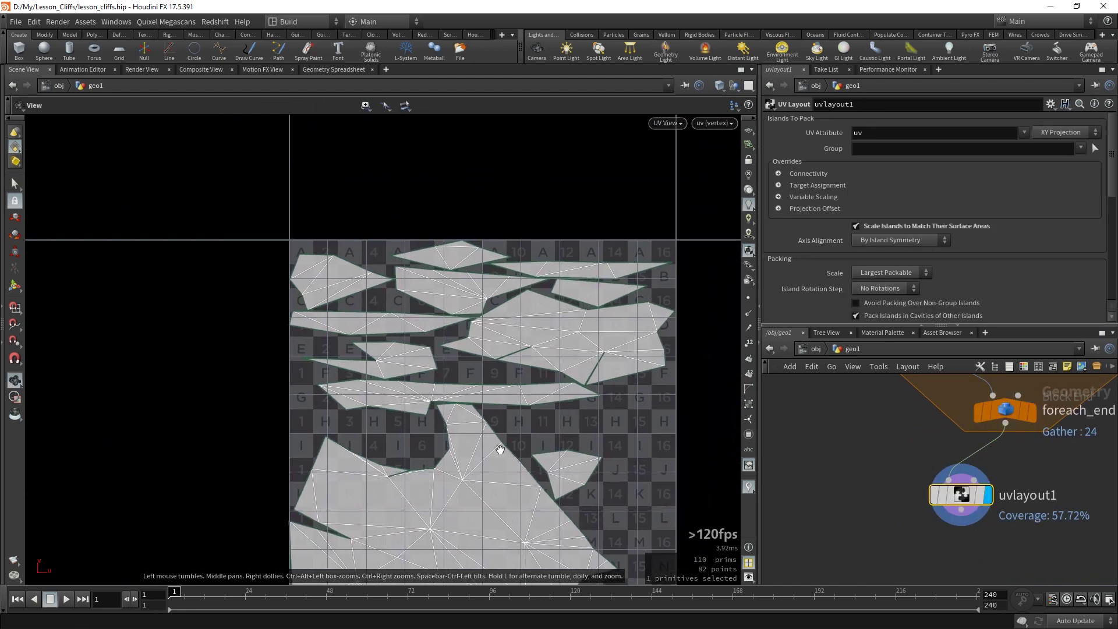
{"action": "mouse_move", "coordinate": [500, 449]}
{"action": "right_mouse_down"}
{"action": "mouse_move", "coordinate": [529, 210]}
{"action": "mouse_move", "coordinate": [494, 464]}
{"action": "mouse_move", "coordinate": [531, 265]}
{"action": "mouse_move", "coordinate": [536, 349]}
{"action": "right_mouse_up"}
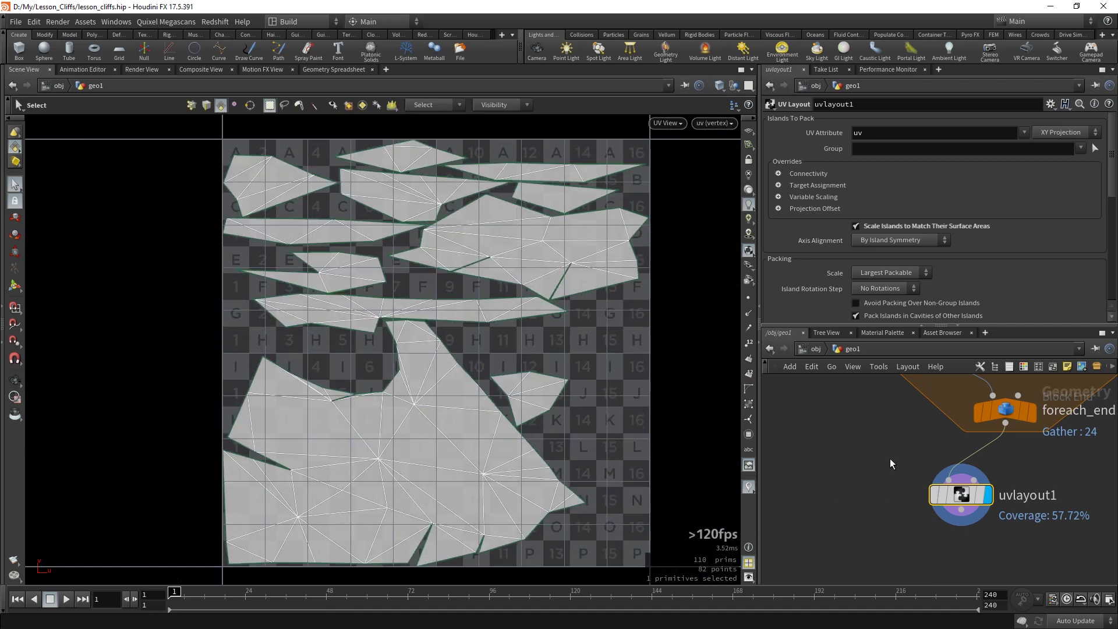
{"action": "left_click", "coordinate": [980, 464]}
{"action": "key", "text": "ctrl+s"}
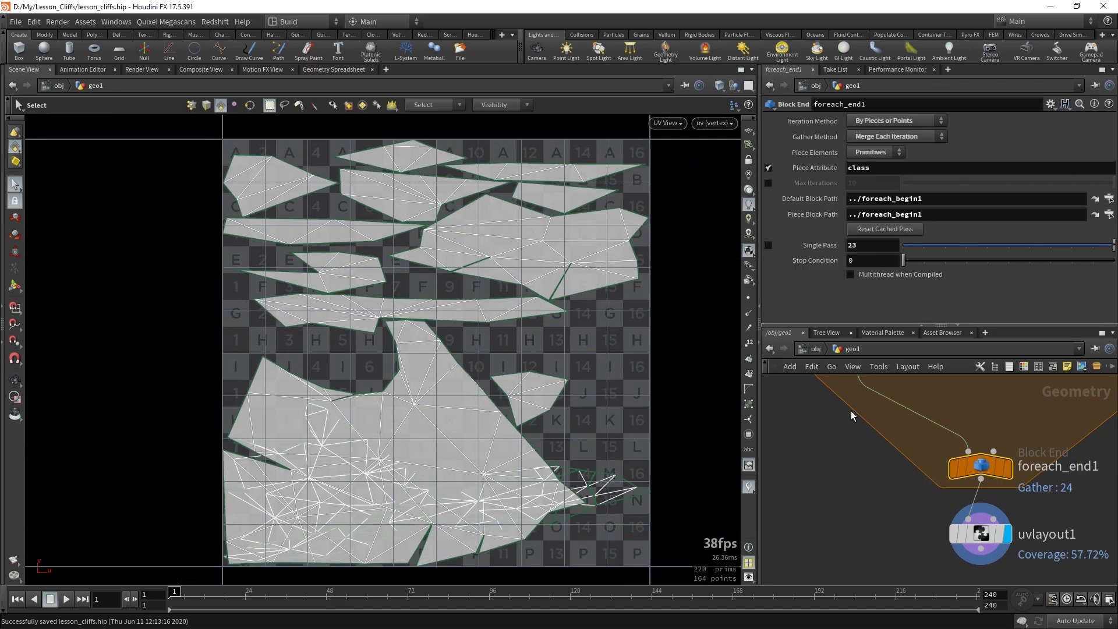
- Turn off Single Pass so all 240 pieces pack together at 64.12% coverage
{"action": "left_click", "coordinate": [546, 389]}
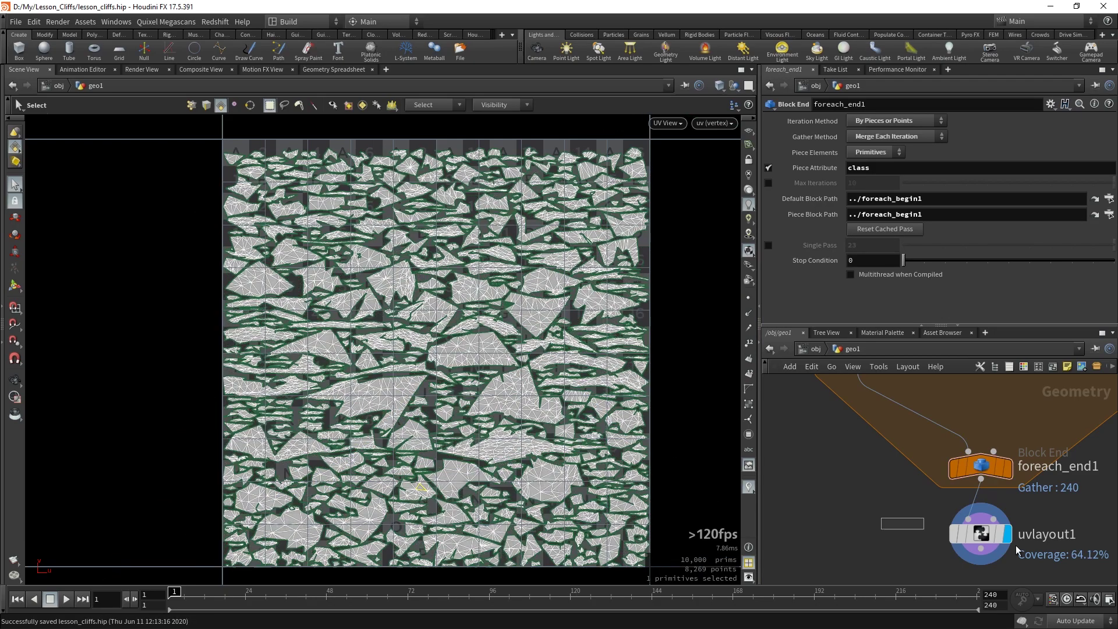
{"action": "scroll", "coordinate": [368, 201], "scroll_direction": "up", "scroll_amount": 5}
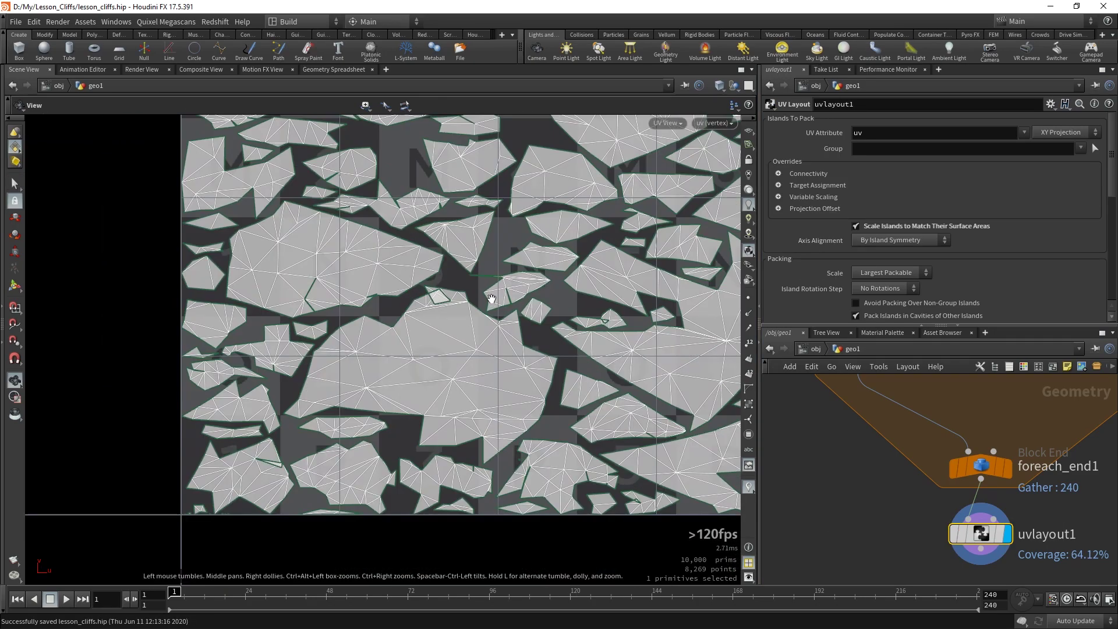
{"action": "scroll", "coordinate": [683, 273], "scroll_direction": "down", "scroll_amount": 2}
{"action": "scroll", "coordinate": [640, 327], "scroll_direction": "down", "scroll_amount": 2}
{"action": "scroll", "coordinate": [583, 396], "scroll_direction": "down", "scroll_amount": 1}
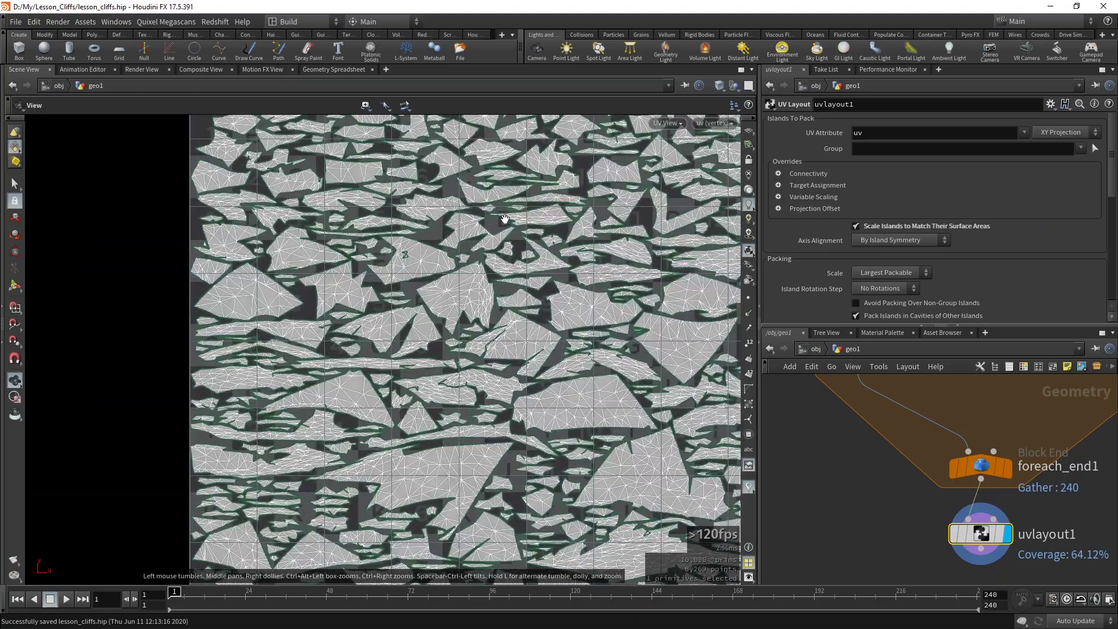
{"action": "scroll", "coordinate": [530, 466], "scroll_direction": "down", "scroll_amount": 2}
{"action": "mouse_move", "coordinate": [530, 466]}
{"action": "middle_mouse_down"}
{"action": "mouse_move", "coordinate": [449, 336]}
{"action": "mouse_move", "coordinate": [696, 354]}
{"action": "middle_mouse_up"}
{"action": "scroll", "coordinate": [472, 486], "scroll_direction": "up", "scroll_amount": 3}
{"action": "scroll", "coordinate": [571, 317], "scroll_direction": "down", "scroll_amount": 3}
- Add a sop_visualize_uvs node to the network, moving it off the loop input
{"action": "key", "text": "s"}
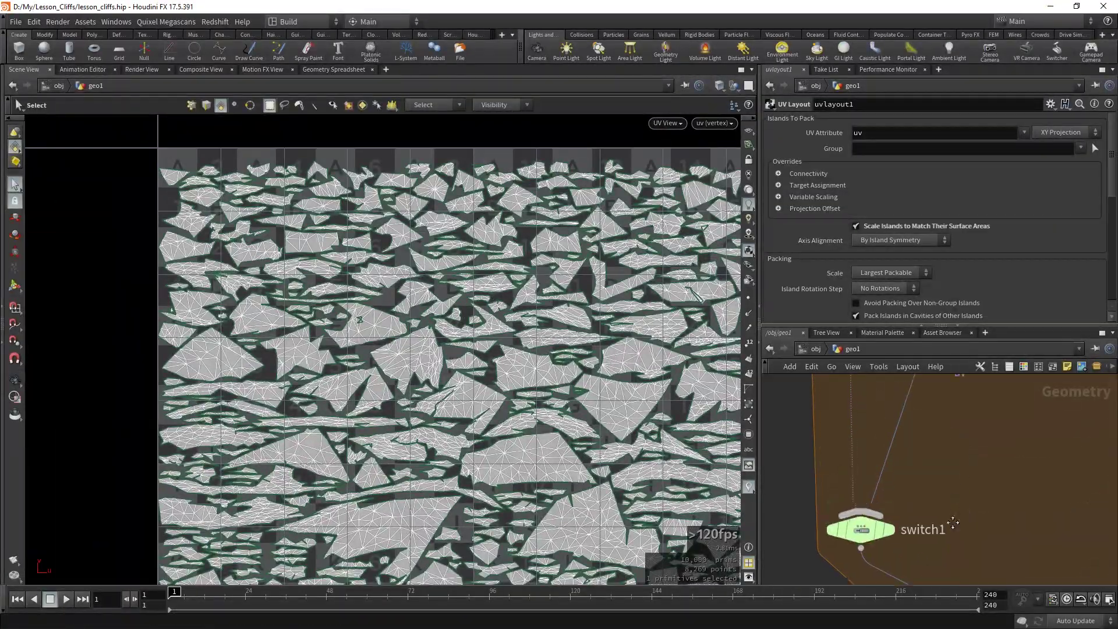
{"action": "middle_click_drag", "start_coordinate": [909, 576], "coordinate": [962, 451]}
{"action": "scroll", "coordinate": [991, 506], "scroll_direction": "down", "scroll_amount": 5}
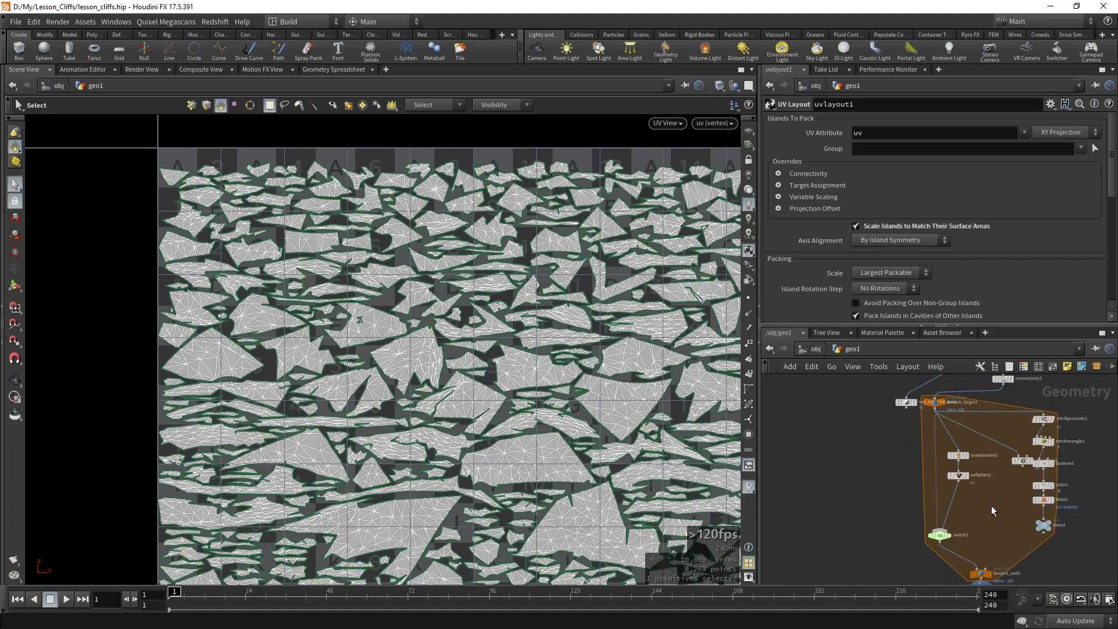
{"action": "key", "text": "Tab"}
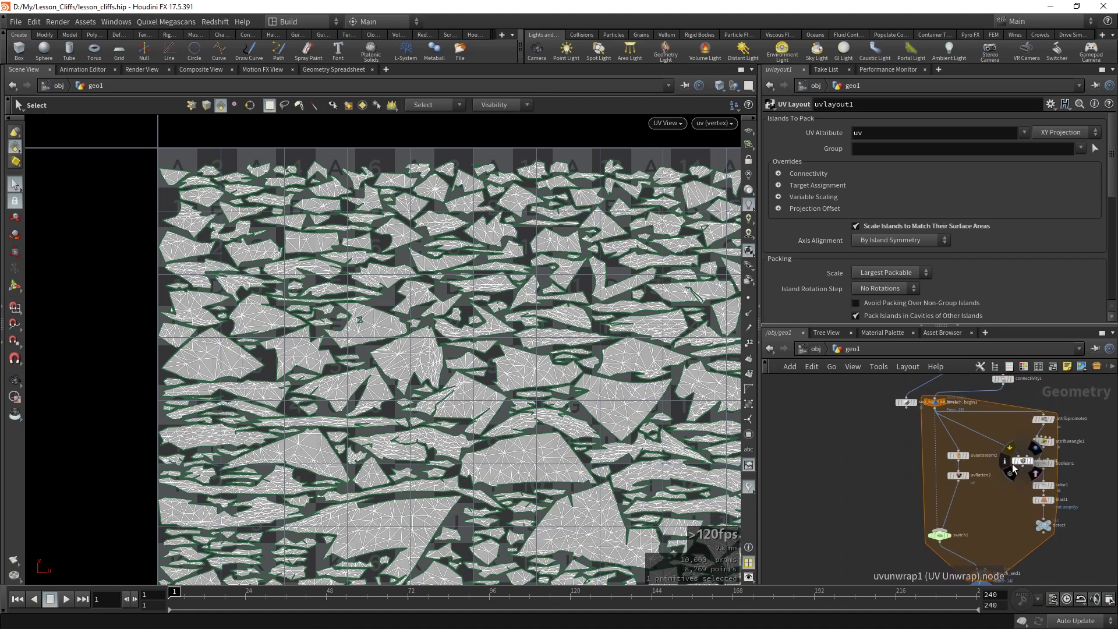
{"action": "type", "text": "uvunwrap"}
{"action": "key", "text": "Return"}
{"action": "left_click", "coordinate": [991, 443]}
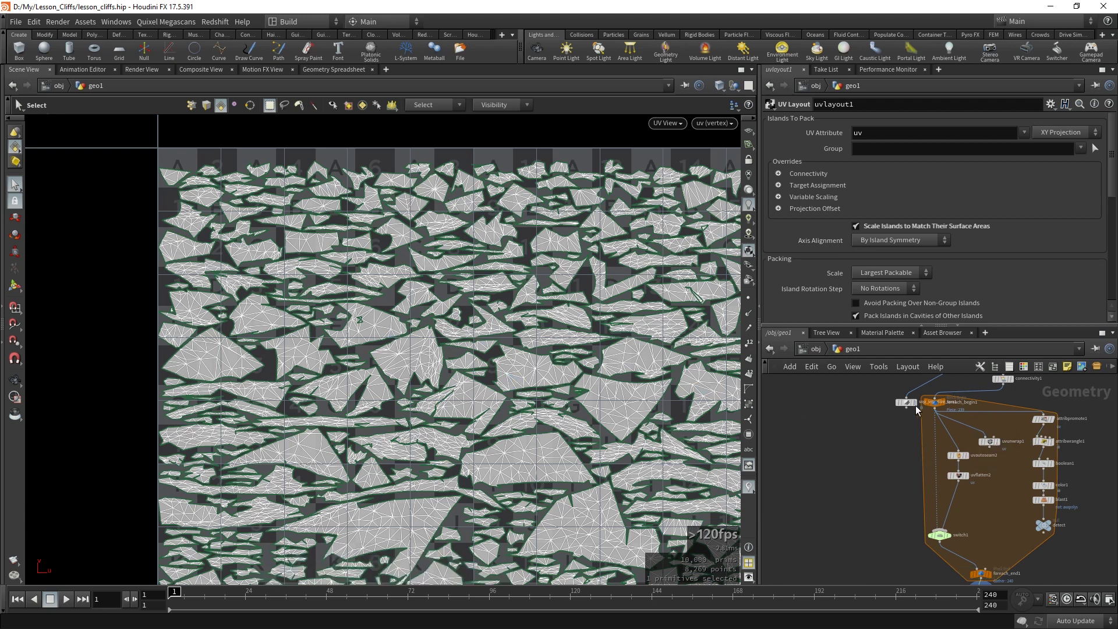
{"action": "left_click_drag", "start_coordinate": [916, 410], "coordinate": [872, 395]}
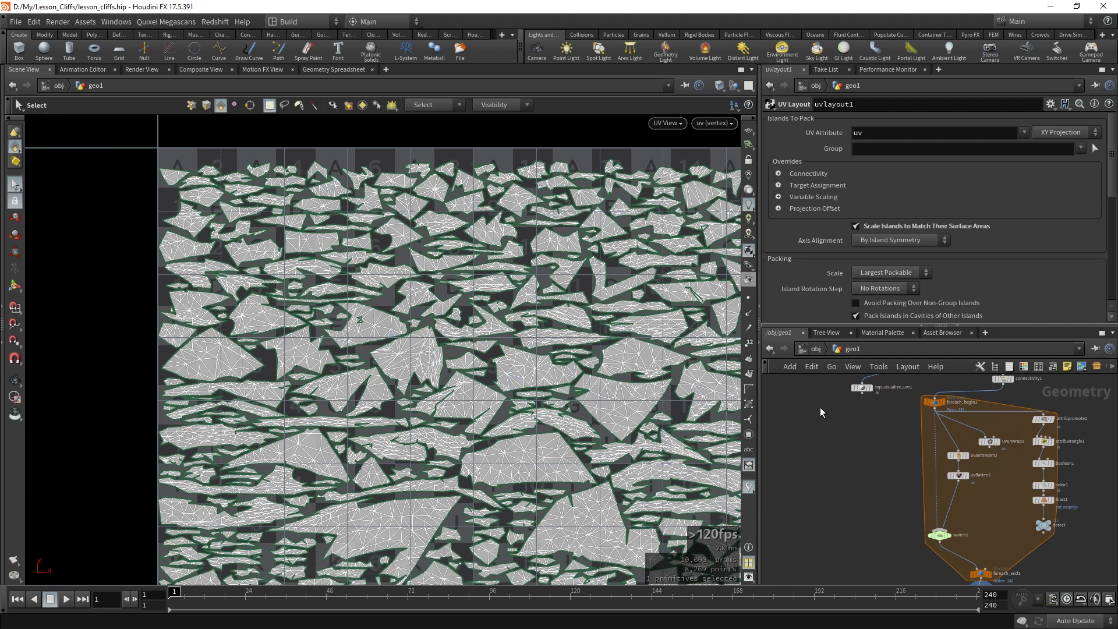
- Move sop_visualize_uvs1 down so it sits directly beneath uvlayout1
{"action": "middle_click_drag", "start_coordinate": [856, 461], "coordinate": [848, 500]}
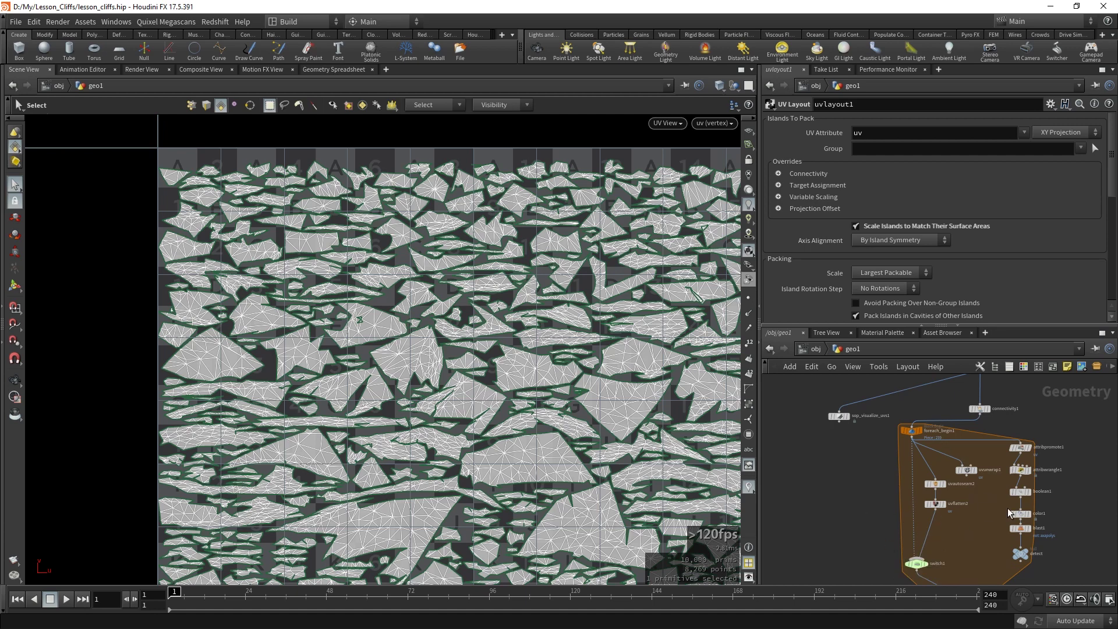
{"action": "key", "text": "Escape"}
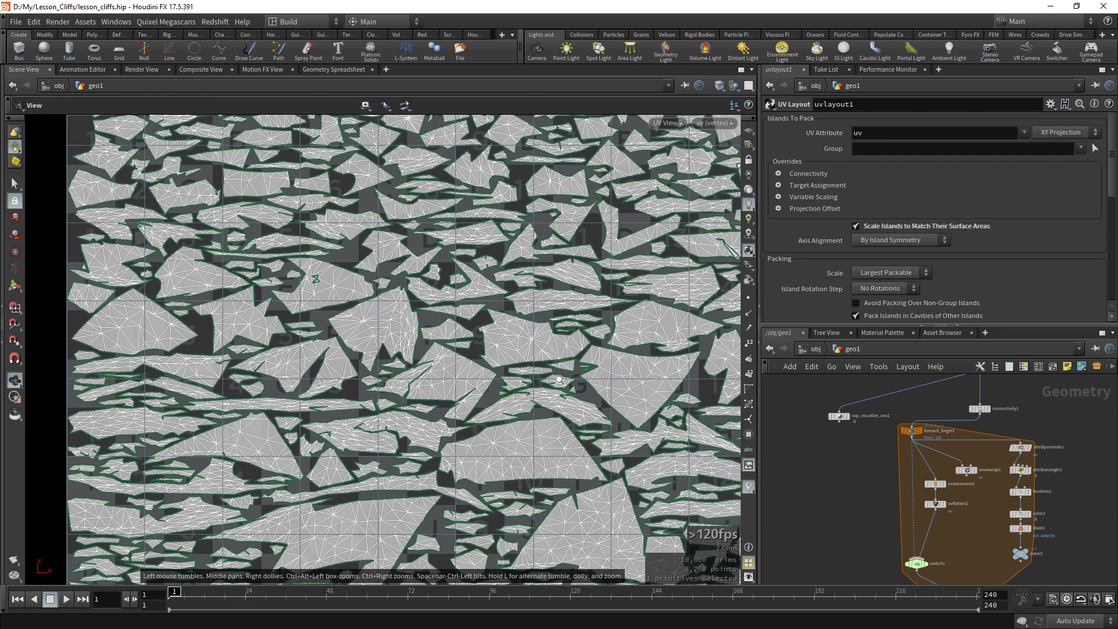
{"action": "scroll", "coordinate": [307, 465], "scroll_direction": "up", "scroll_amount": 8}
{"action": "scroll", "coordinate": [307, 464], "scroll_direction": "down", "scroll_amount": 3}
{"action": "scroll", "coordinate": [512, 478], "scroll_direction": "down", "scroll_amount": 1}
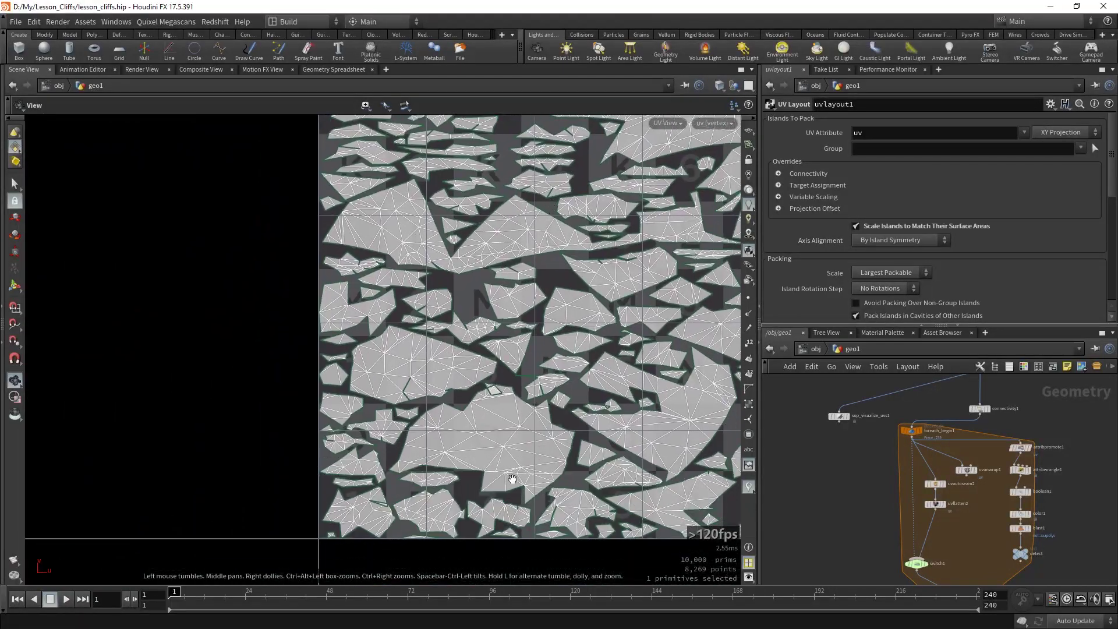
{"action": "scroll", "coordinate": [531, 464], "scroll_direction": "up", "scroll_amount": 3}
{"action": "scroll", "coordinate": [531, 465], "scroll_direction": "down", "scroll_amount": 1}
{"action": "key", "text": "s"}
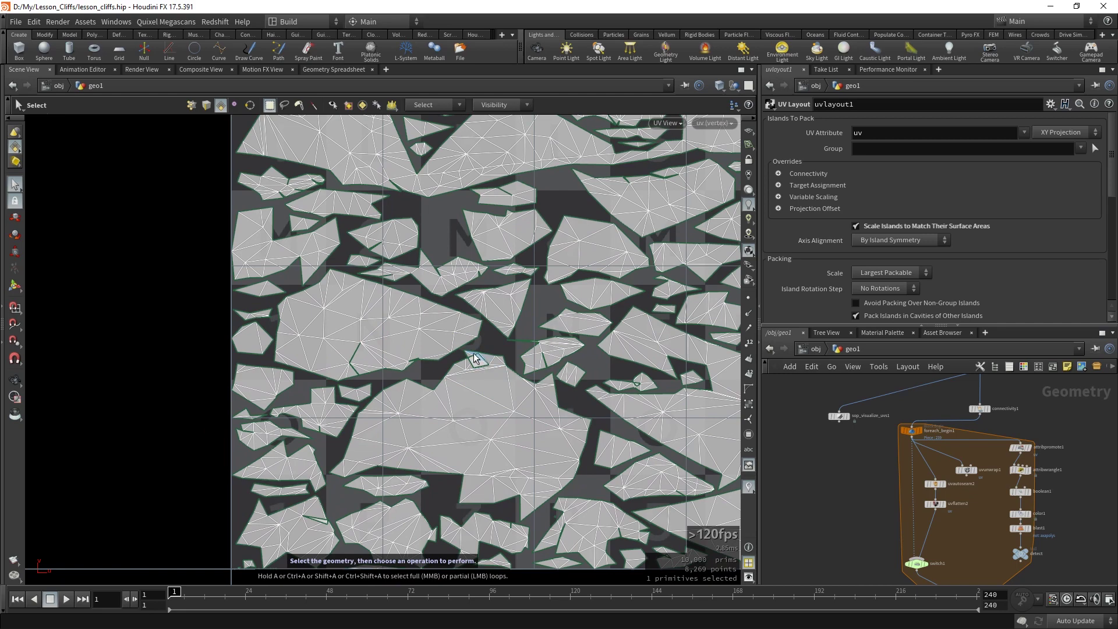
{"action": "key", "text": "Escape"}
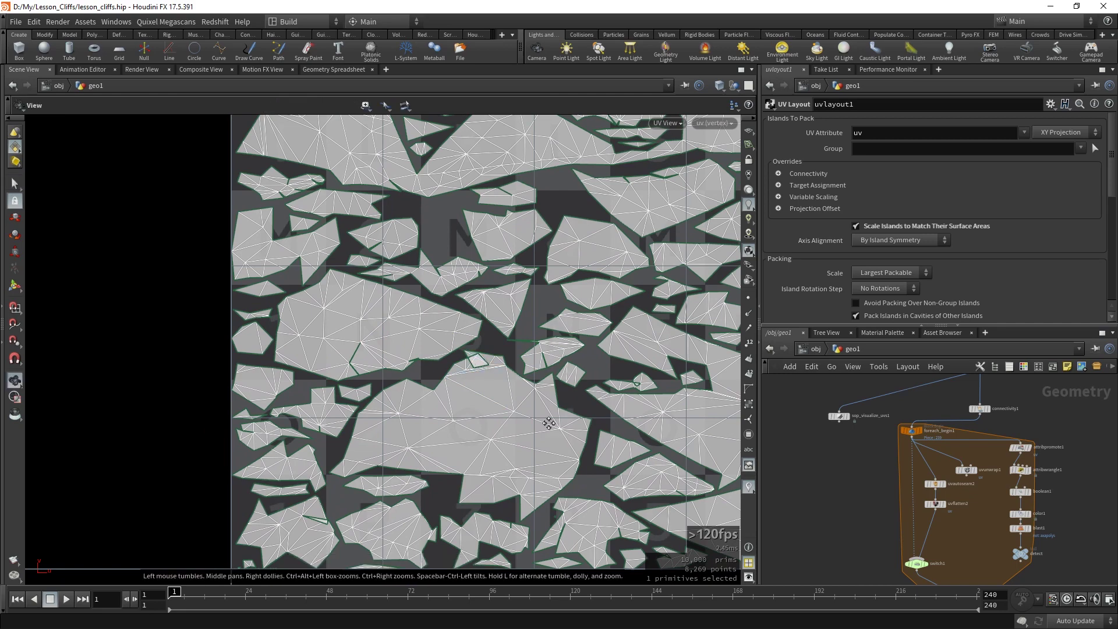
{"action": "scroll", "coordinate": [386, 375], "scroll_direction": "up", "scroll_amount": 3}
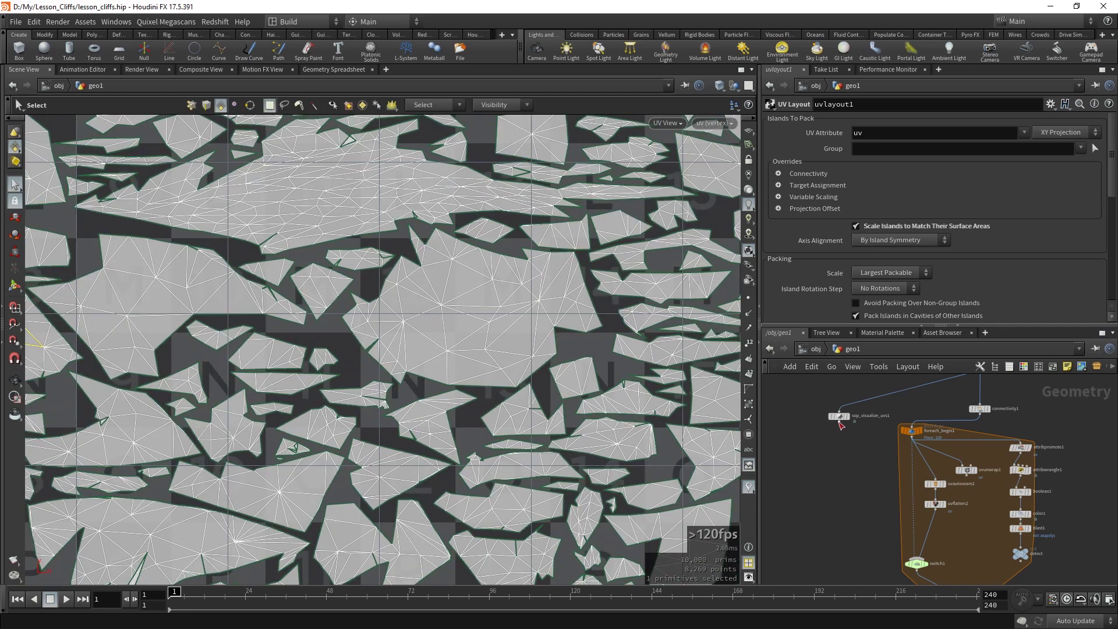
{"action": "left_click_drag", "start_coordinate": [838, 416], "coordinate": [851, 554]}
{"action": "middle_click_drag", "start_coordinate": [869, 538], "coordinate": [892, 433]}
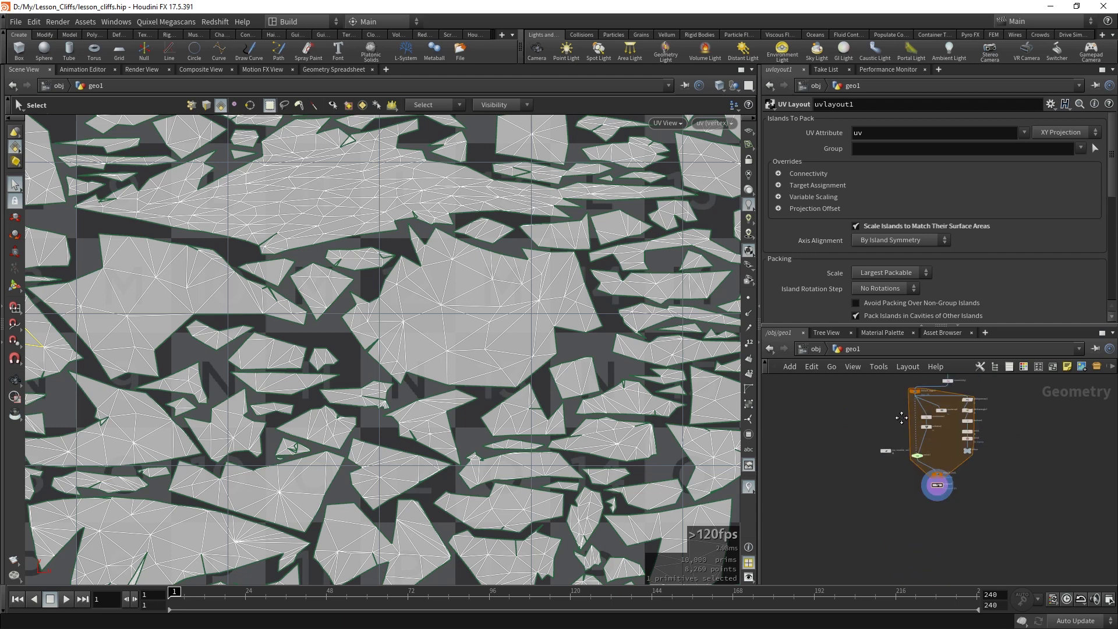
{"action": "left_click_drag", "start_coordinate": [877, 455], "coordinate": [930, 554]}
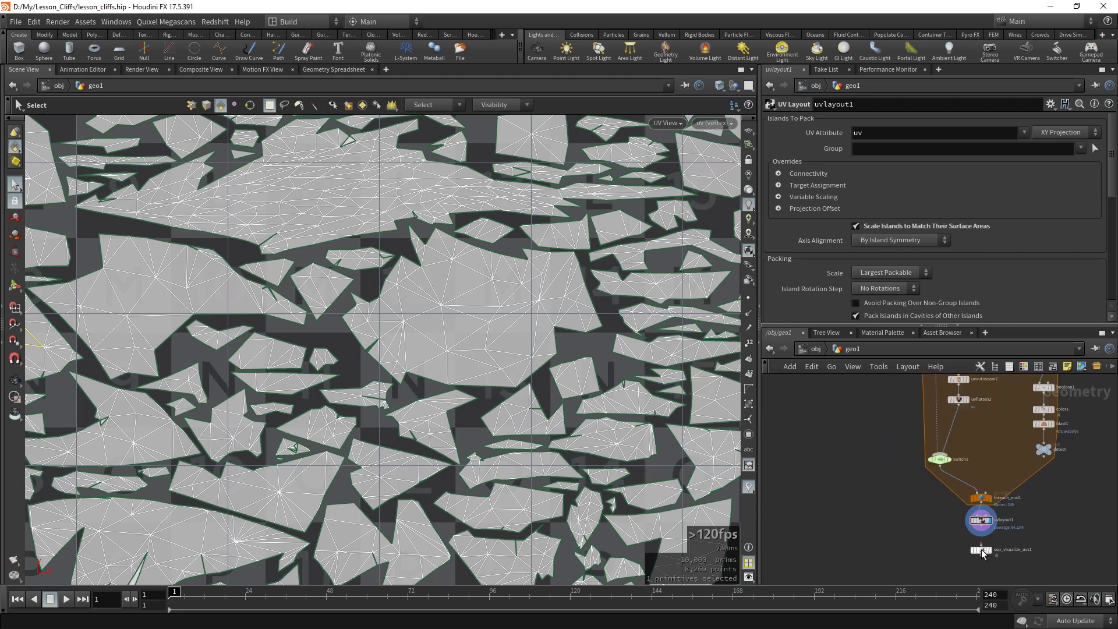
{"action": "scroll", "coordinate": [955, 466], "scroll_direction": "up", "scroll_amount": 3}
{"action": "scroll", "coordinate": [960, 442], "scroll_direction": "up", "scroll_amount": 2}
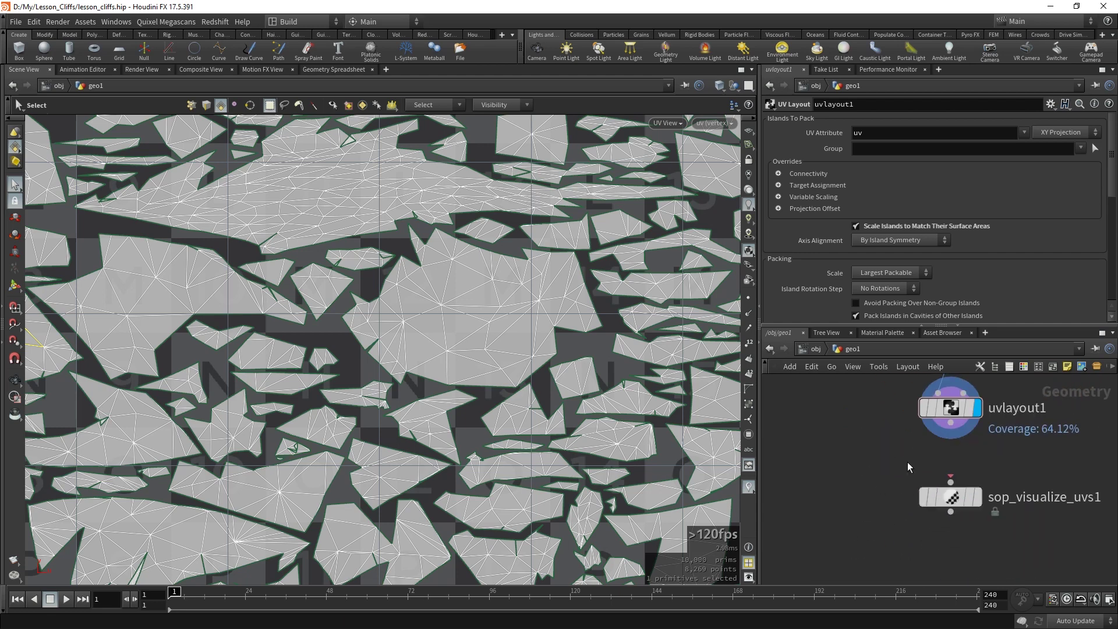
- Wire uvlayout1 into sop_visualize_uvs1 and display the checker-textured cliff
{"action": "left_click_drag", "start_coordinate": [955, 425], "coordinate": [951, 484]}
{"action": "left_click", "coordinate": [977, 497]}
{"action": "left_click_drag", "start_coordinate": [506, 331], "coordinate": [443, 441]}
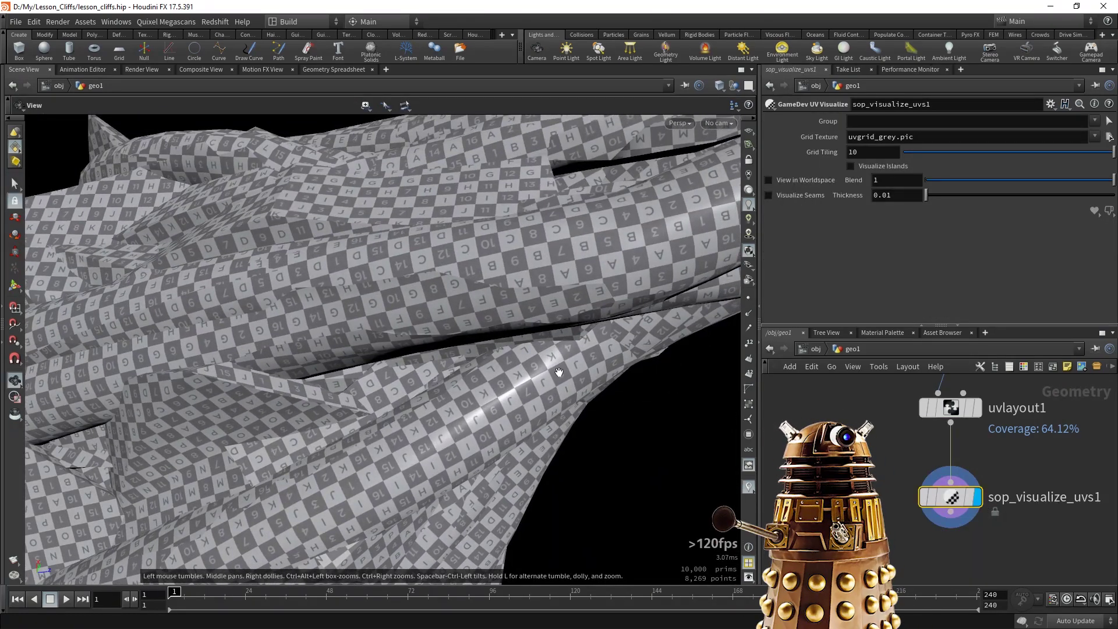
{"action": "mouse_move", "coordinate": [522, 365]}
{"action": "left_mouse_down"}
{"action": "mouse_move", "coordinate": [406, 389]}
{"action": "mouse_move", "coordinate": [624, 350]}
{"action": "mouse_move", "coordinate": [499, 367]}
{"action": "mouse_move", "coordinate": [459, 440]}
{"action": "mouse_move", "coordinate": [531, 374]}
{"action": "mouse_move", "coordinate": [603, 374]}
{"action": "left_mouse_up"}
{"action": "right_click_drag", "start_coordinate": [540, 409], "coordinate": [631, 248]}
{"action": "mouse_move", "coordinate": [460, 414]}
{"action": "left_mouse_down"}
{"action": "mouse_move", "coordinate": [499, 282]}
{"action": "mouse_move", "coordinate": [466, 389]}
{"action": "mouse_move", "coordinate": [494, 332]}
{"action": "left_mouse_up"}
{"action": "right_click_drag", "start_coordinate": [494, 332], "coordinate": [407, 408]}
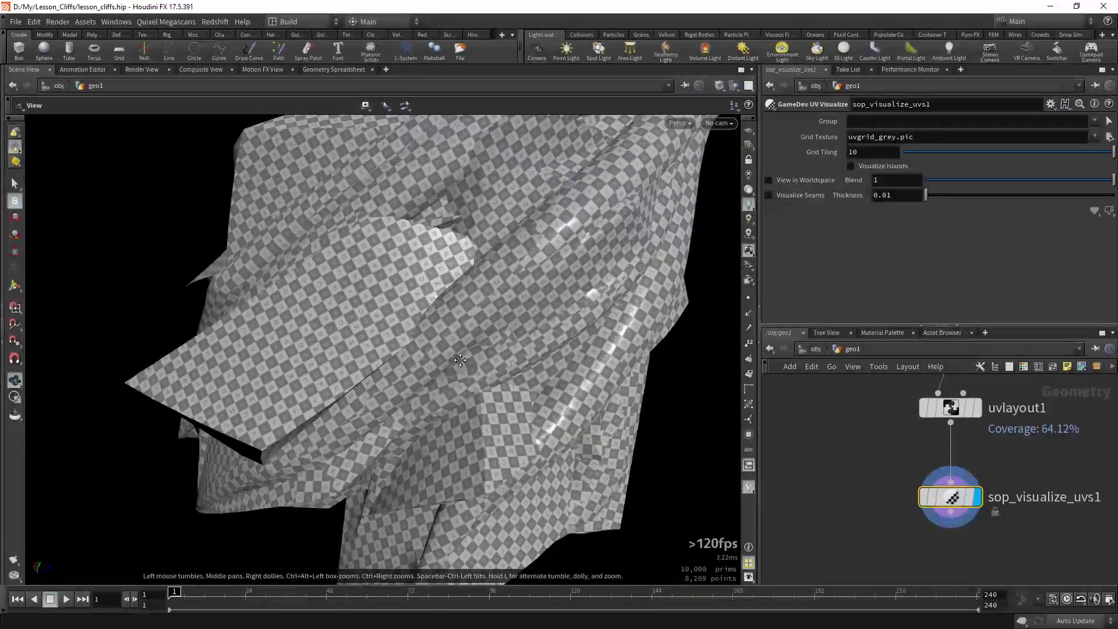
- Orbit and zoom around the cliff to inspect the uvgrid_grey checker tiling
{"action": "mouse_move", "coordinate": [408, 408]}
{"action": "left_mouse_down"}
{"action": "mouse_move", "coordinate": [324, 472]}
{"action": "mouse_move", "coordinate": [435, 346]}
{"action": "mouse_move", "coordinate": [522, 215]}
{"action": "mouse_move", "coordinate": [464, 426]}
{"action": "mouse_move", "coordinate": [515, 366]}
{"action": "mouse_move", "coordinate": [175, 369]}
{"action": "left_mouse_up"}
{"action": "mouse_move", "coordinate": [175, 369]}
{"action": "right_mouse_down"}
{"action": "mouse_move", "coordinate": [332, 352]}
{"action": "mouse_move", "coordinate": [342, 239]}
{"action": "right_mouse_up"}
{"action": "left_click_drag", "start_coordinate": [341, 239], "coordinate": [379, 155]}
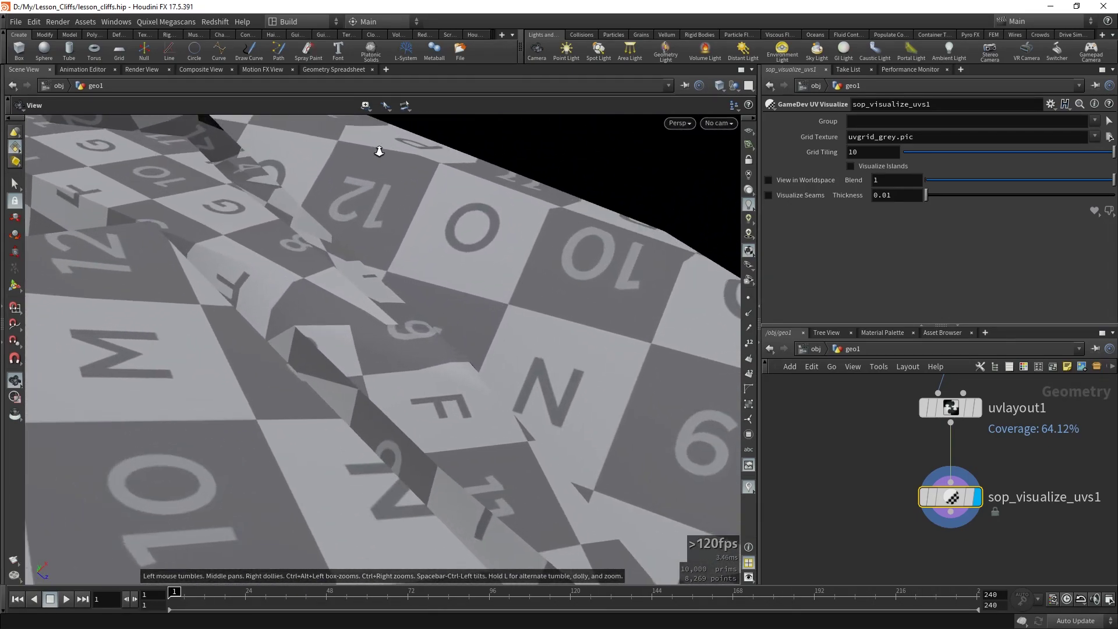
{"action": "right_click_drag", "start_coordinate": [379, 150], "coordinate": [291, 349]}
{"action": "left_click_drag", "start_coordinate": [291, 349], "coordinate": [444, 387]}
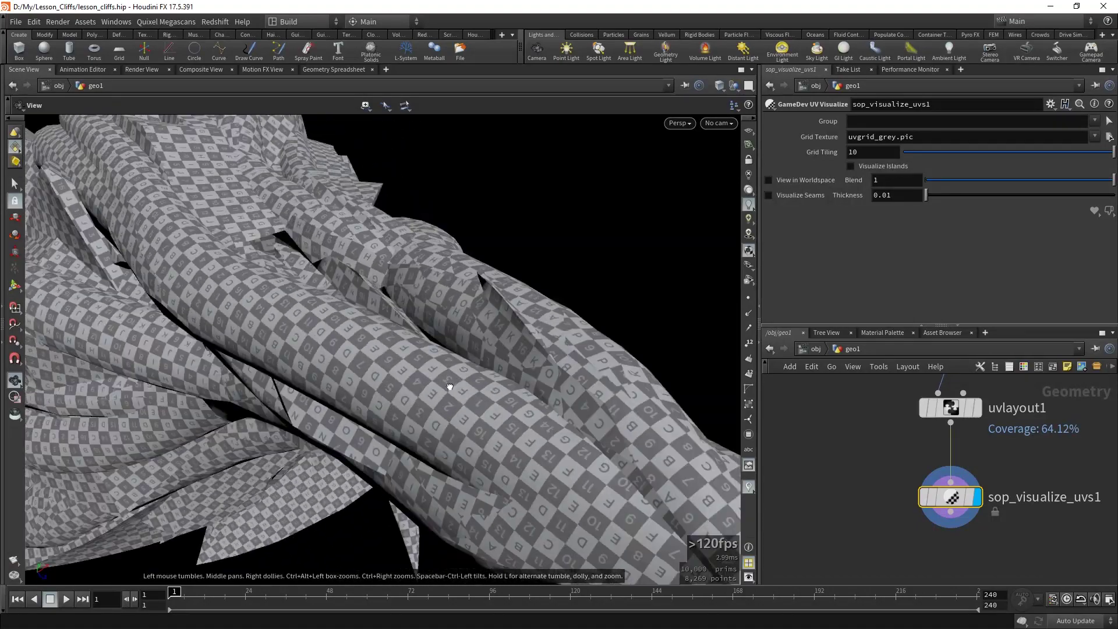
{"action": "right_click_drag", "start_coordinate": [444, 386], "coordinate": [411, 494]}
{"action": "mouse_move", "coordinate": [411, 494]}
{"action": "left_mouse_down"}
{"action": "mouse_move", "coordinate": [536, 346]}
{"action": "mouse_move", "coordinate": [488, 403]}
{"action": "left_mouse_up"}
{"action": "key", "text": "s"}
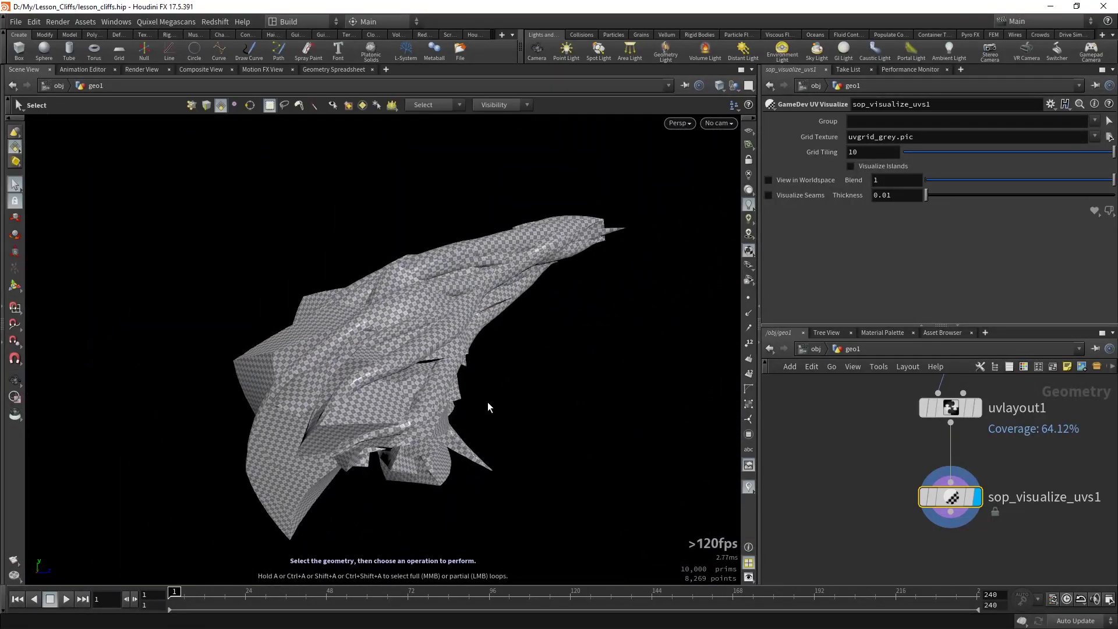
{"action": "key", "text": "Escape"}
{"action": "scroll", "coordinate": [525, 373], "scroll_direction": "up", "scroll_amount": 5}
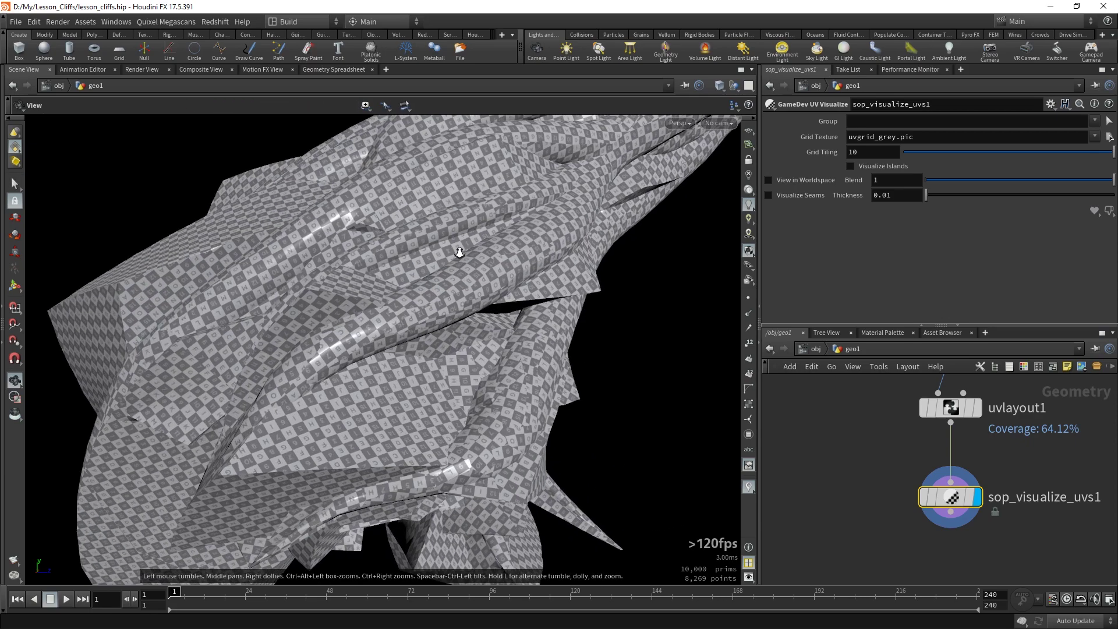
{"action": "scroll", "coordinate": [525, 372], "scroll_direction": "down", "scroll_amount": 4}
{"action": "left_click_drag", "start_coordinate": [524, 373], "coordinate": [505, 392]}
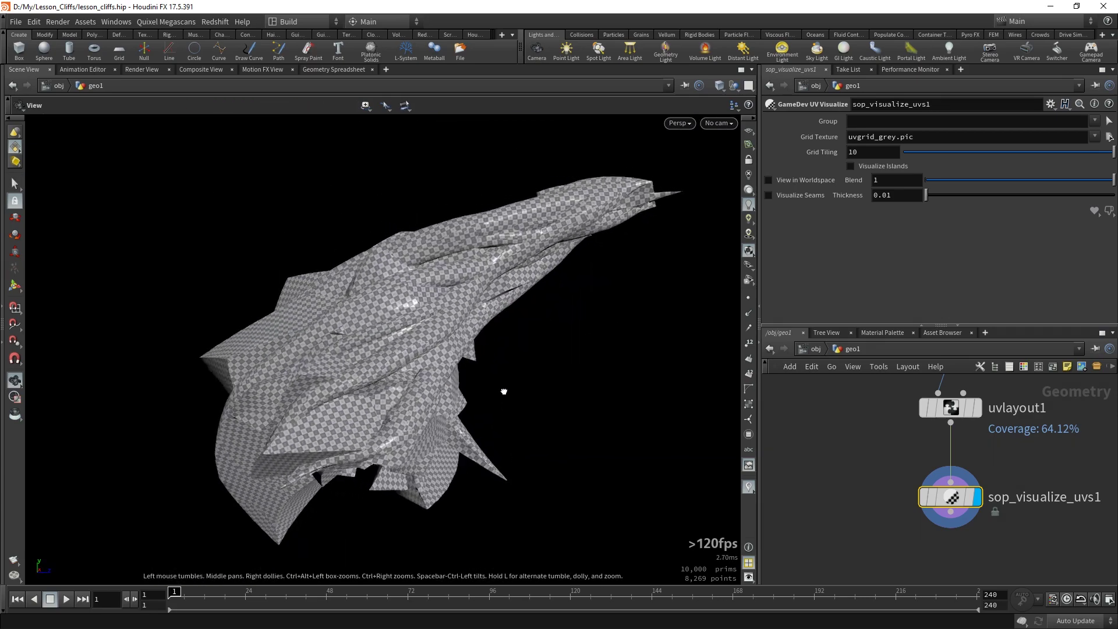
{"action": "key", "text": "s"}
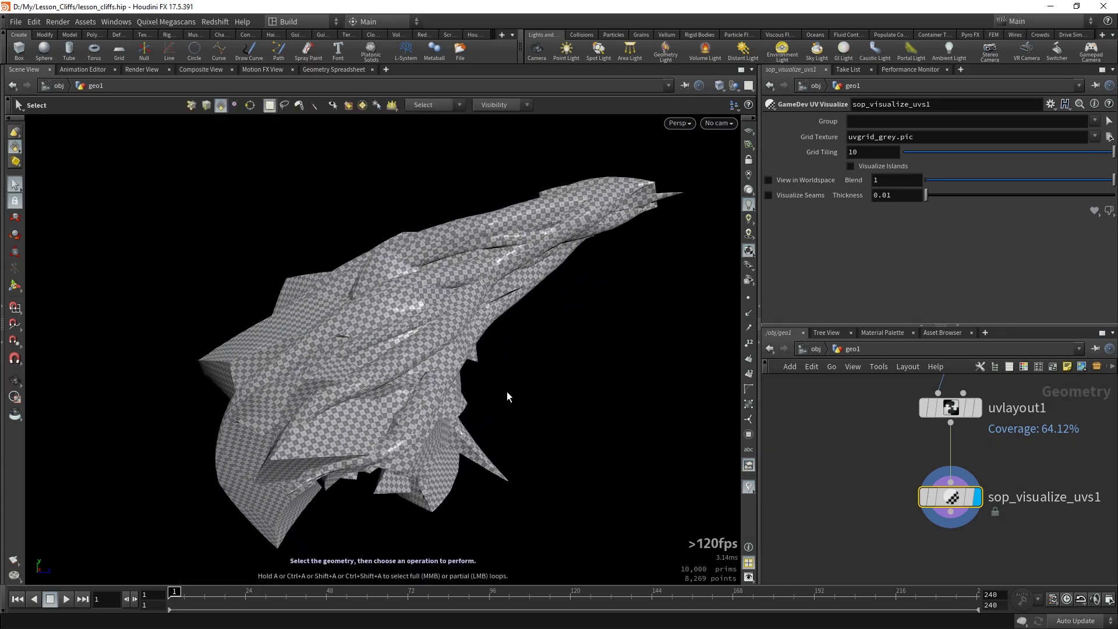
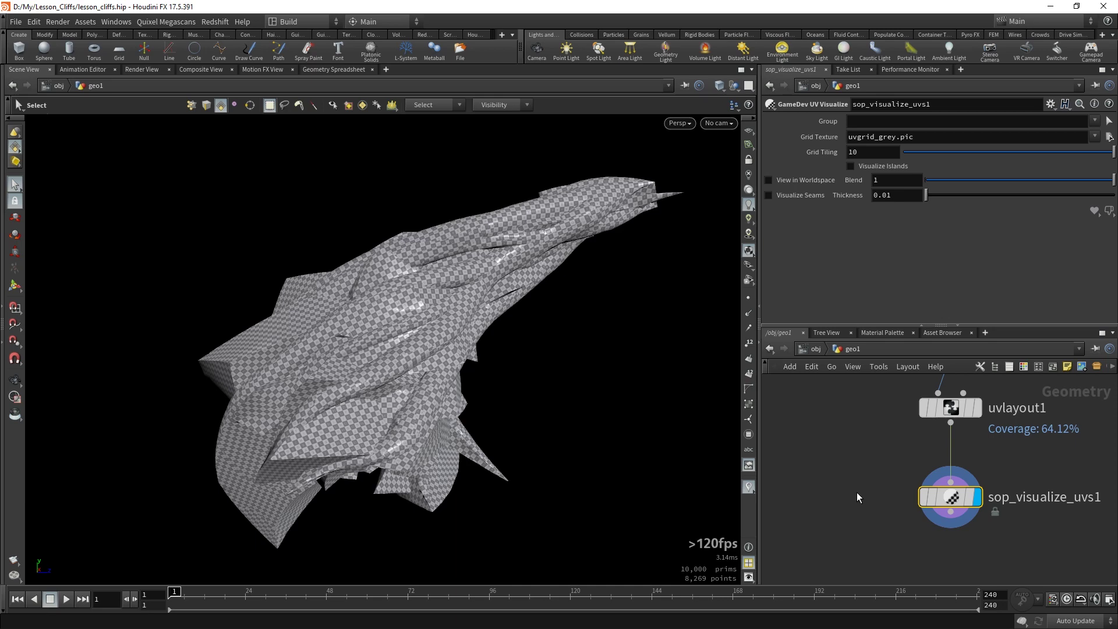
- Select uvautoseam2 and uvflatten2 and inspect the checker-textured cliff mesh and uvlayout1
{"action": "scroll", "coordinate": [466, 350], "scroll_direction": "up", "scroll_amount": 3}
{"action": "scroll", "coordinate": [882, 448], "scroll_direction": "down", "scroll_amount": 5}
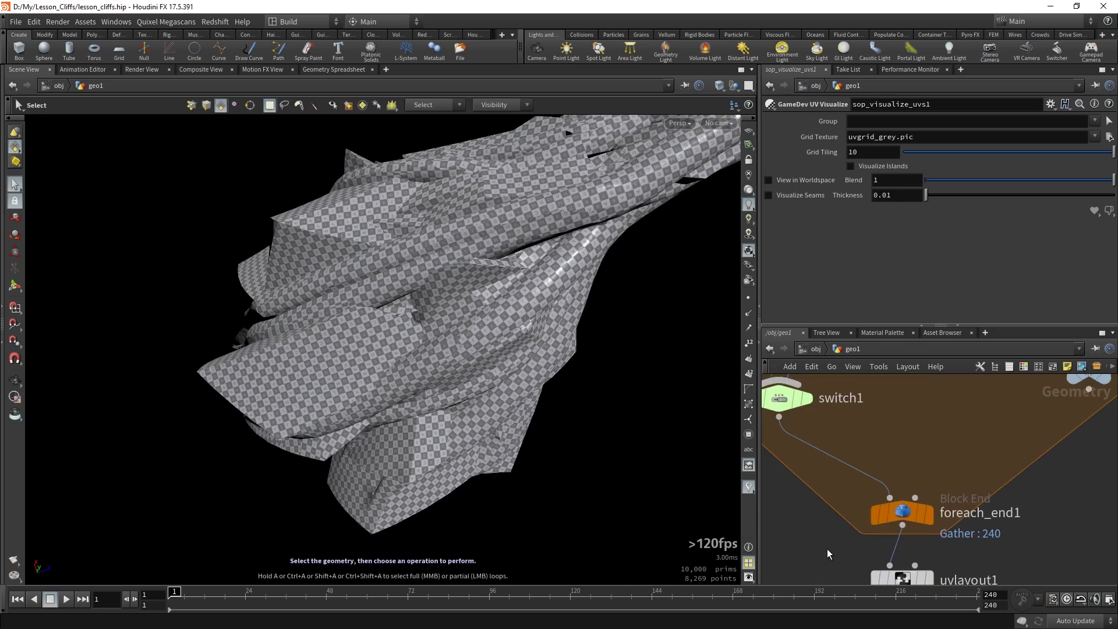
{"action": "middle_click_drag", "start_coordinate": [914, 422], "coordinate": [895, 612]}
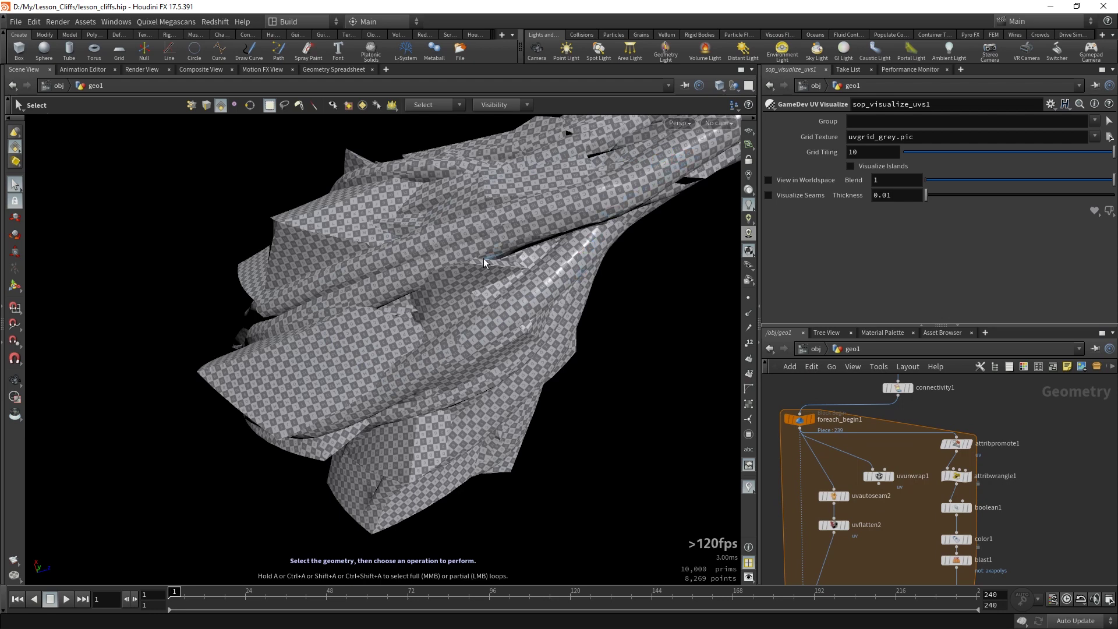
{"action": "left_click_drag", "start_coordinate": [507, 251], "coordinate": [619, 225], "text": "alt"}
{"action": "left_click_drag", "start_coordinate": [862, 449], "coordinate": [910, 499]}
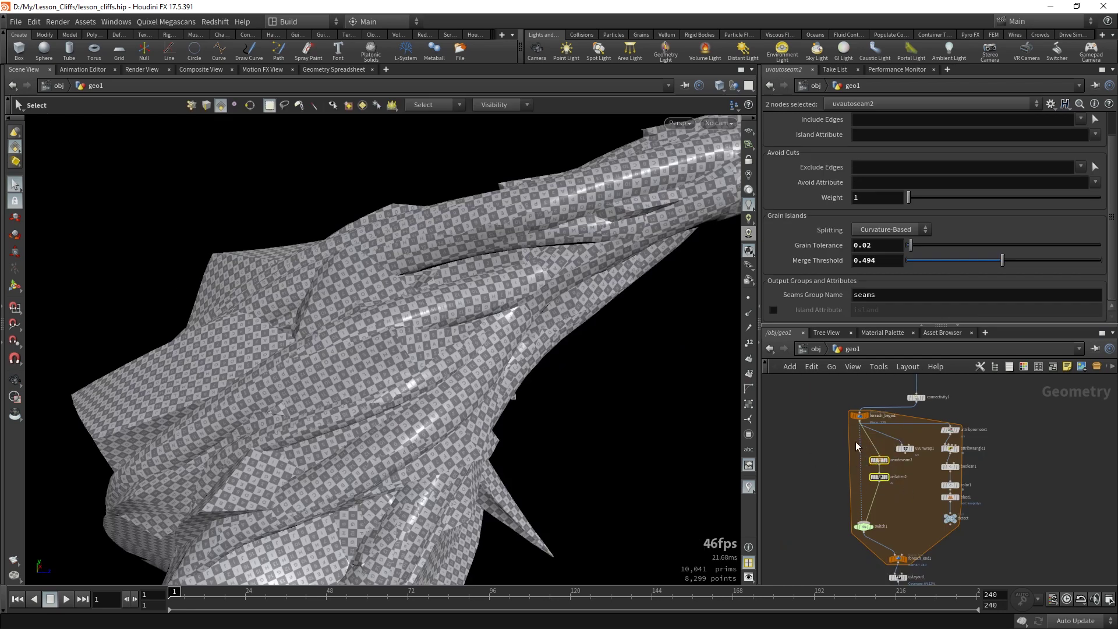
{"action": "scroll", "coordinate": [994, 550], "scroll_direction": "down", "scroll_amount": 3}
{"action": "scroll", "coordinate": [949, 419], "scroll_direction": "up", "scroll_amount": 3}
{"action": "scroll", "coordinate": [932, 445], "scroll_direction": "up", "scroll_amount": 3}
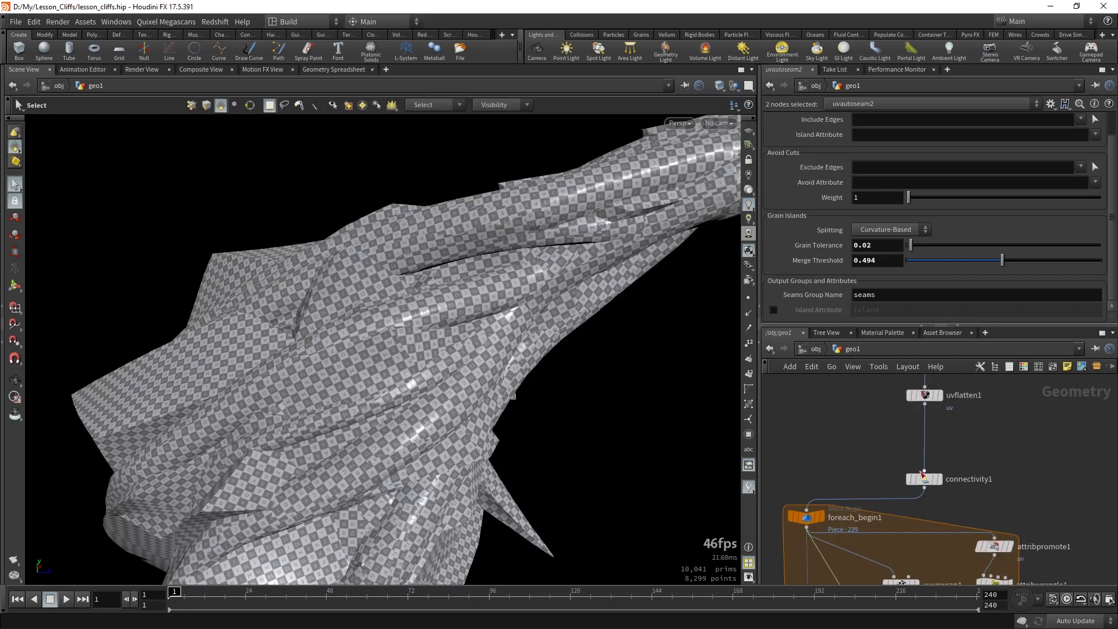
{"action": "scroll", "coordinate": [586, 437], "scroll_direction": "down", "scroll_amount": 5}
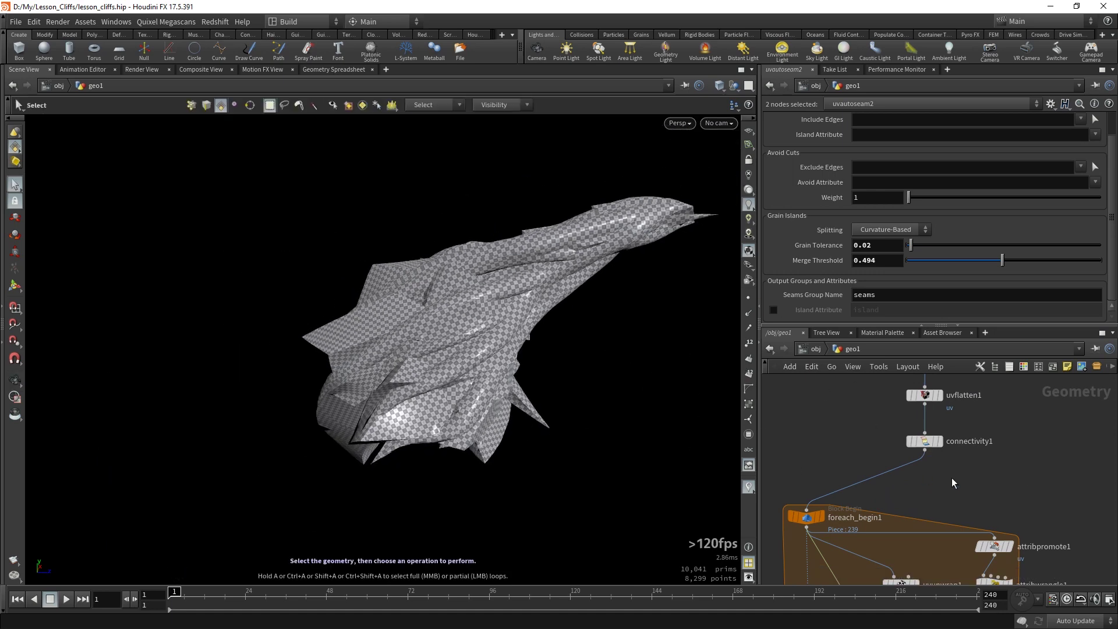
{"action": "scroll", "coordinate": [951, 478], "scroll_direction": "down", "scroll_amount": 3}
{"action": "middle_click_drag", "start_coordinate": [1047, 559], "coordinate": [934, 523]}
{"action": "scroll", "coordinate": [918, 466], "scroll_direction": "up", "scroll_amount": 3}
- Save lesson_cliffs.hip and list the geometry's point attributes in the Geometry Spreadsheet
{"action": "key", "text": "ctrl+s"}
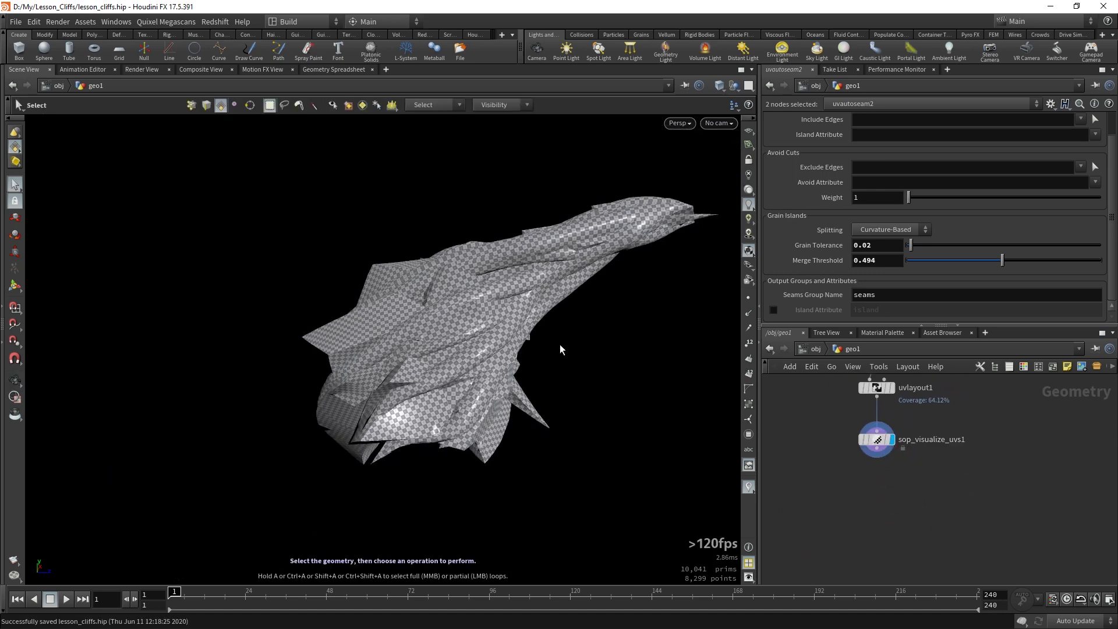
{"action": "left_click", "coordinate": [327, 69]}
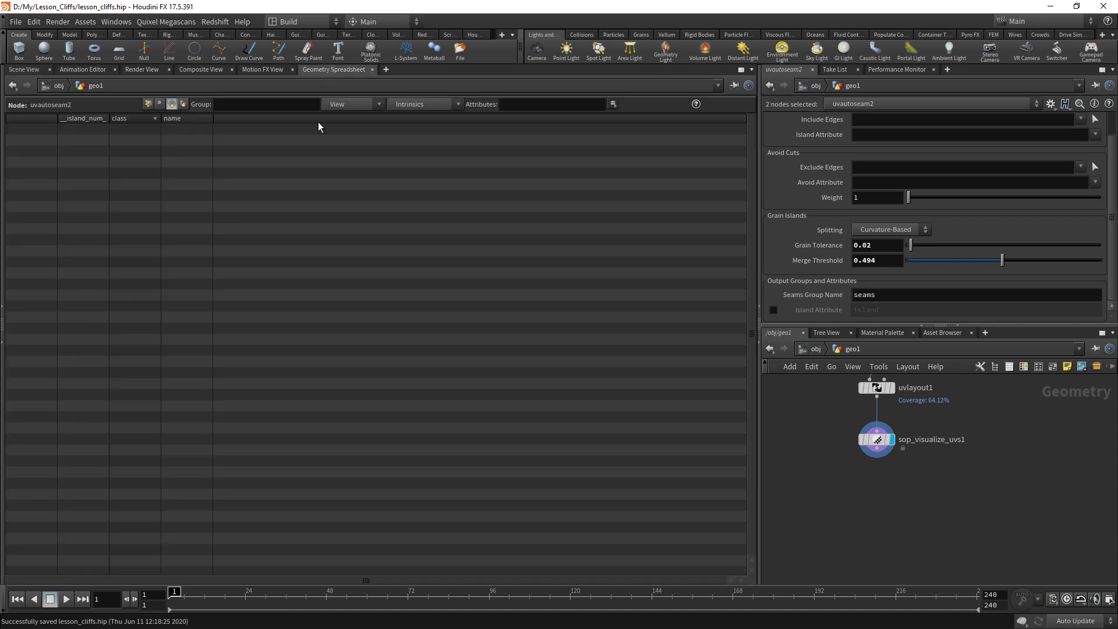
{"action": "left_click", "coordinate": [150, 103]}
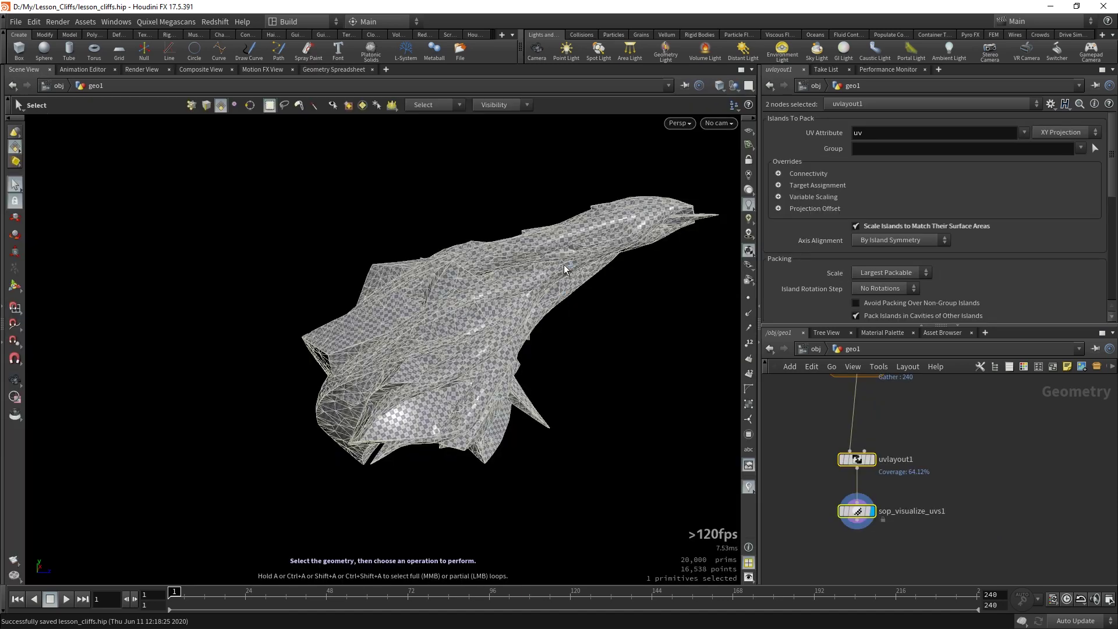
- Insert a bypassed fuse2 node on the wire between foreach_end1 and uvlayout1
{"action": "left_click", "coordinate": [903, 445]}
{"action": "key", "text": "Tab"}
{"action": "type", "text": "fuse"}
{"action": "key", "text": "Return"}
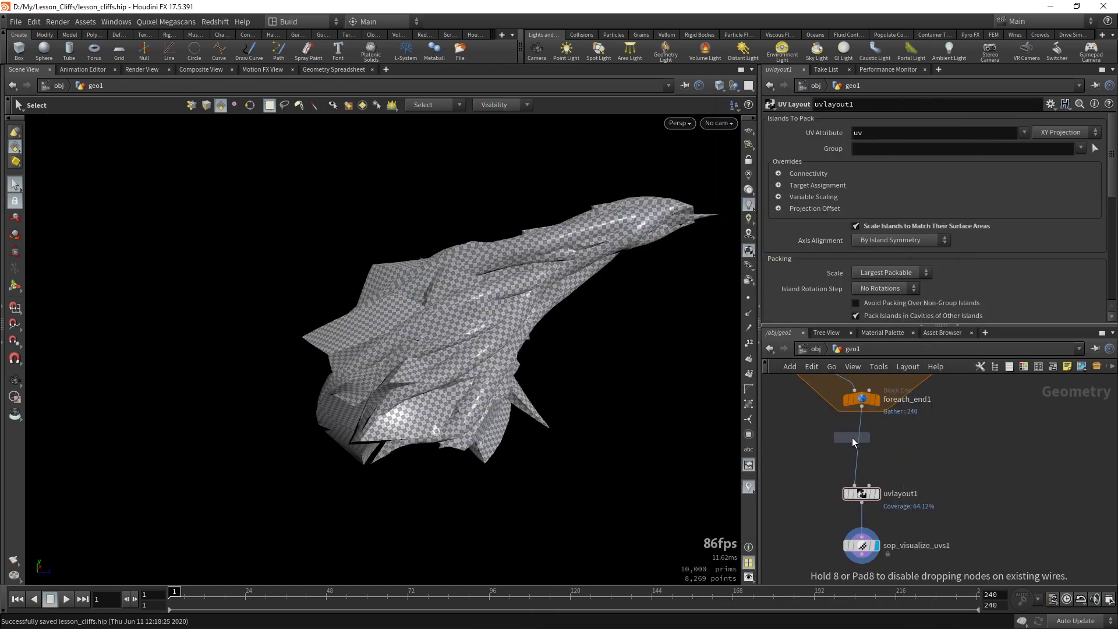
{"action": "left_click", "coordinate": [851, 438]}
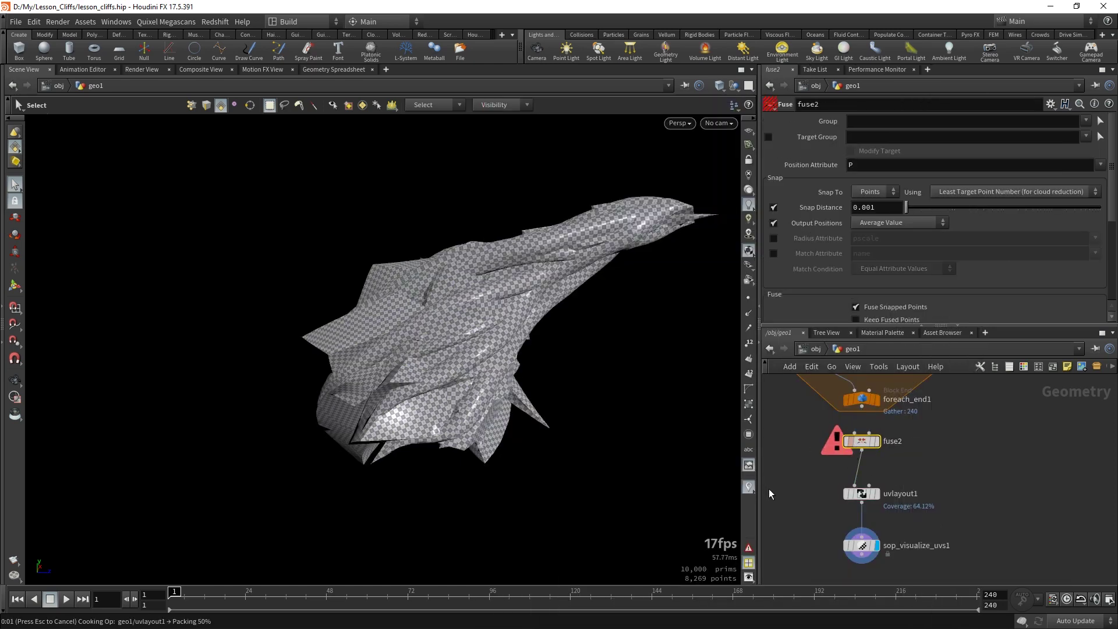
{"action": "key", "text": "q"}
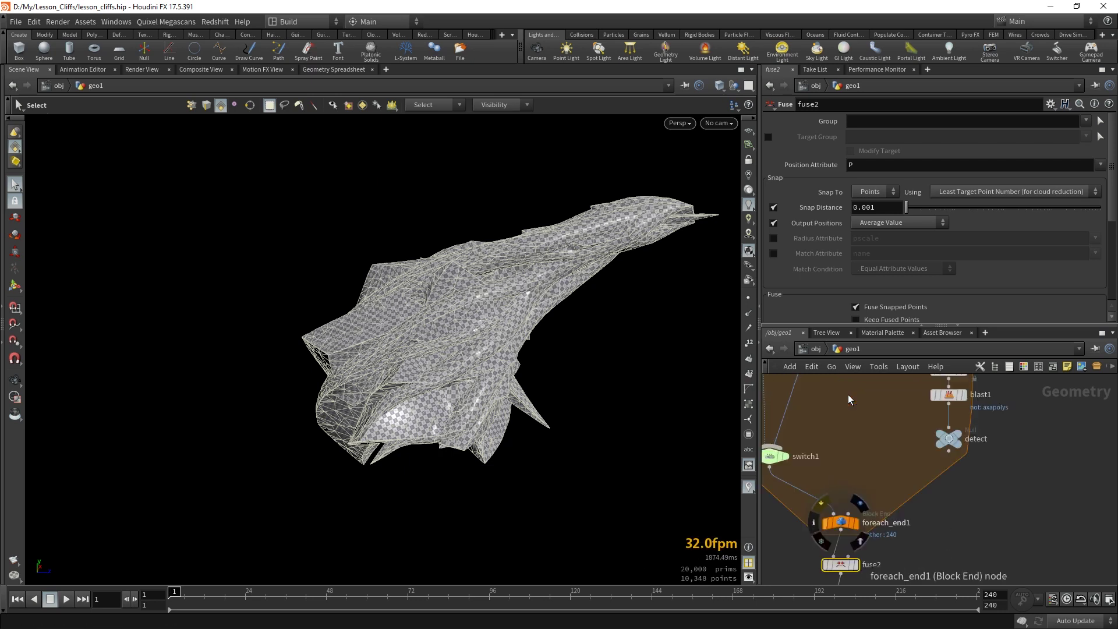
- Save the scene and shift rock_generator, fuse1 and matchsize1 to the right
{"action": "scroll", "coordinate": [990, 495], "scroll_direction": "down", "scroll_amount": 3}
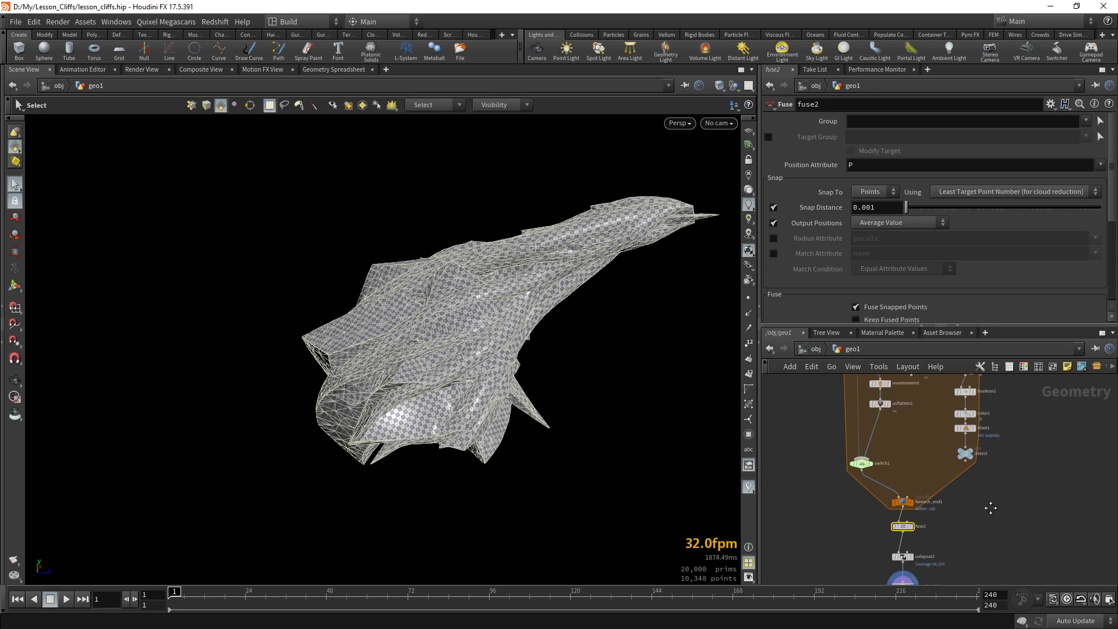
{"action": "scroll", "coordinate": [988, 507], "scroll_direction": "down", "scroll_amount": 3}
{"action": "key", "text": "ctrl+s"}
{"action": "scroll", "coordinate": [928, 534], "scroll_direction": "down", "scroll_amount": 3}
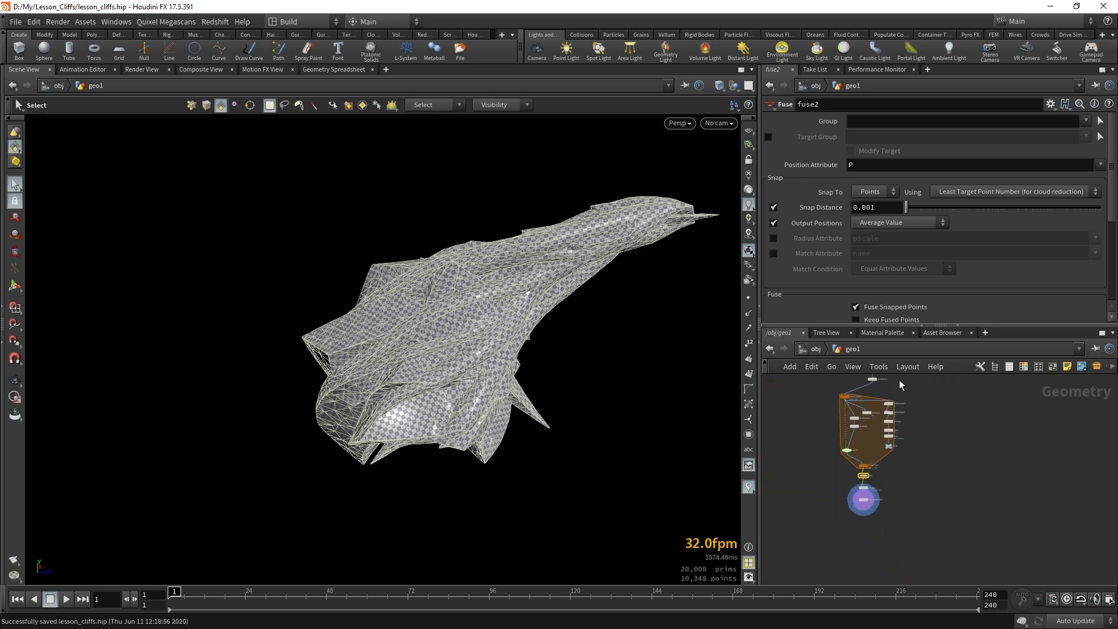
{"action": "scroll", "coordinate": [897, 465], "scroll_direction": "up", "scroll_amount": 3}
{"action": "scroll", "coordinate": [882, 430], "scroll_direction": "up", "scroll_amount": 3}
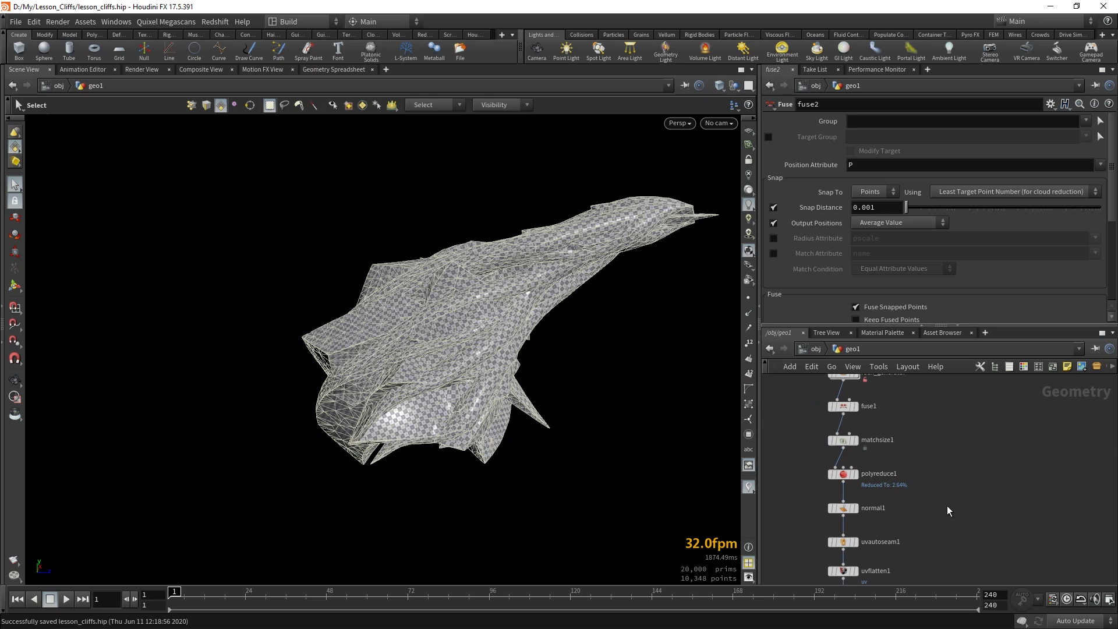
{"action": "middle_click_drag", "start_coordinate": [932, 472], "coordinate": [943, 496]}
{"action": "mouse_move", "coordinate": [793, 382]}
{"action": "left_mouse_down"}
{"action": "mouse_move", "coordinate": [873, 491]}
{"action": "mouse_move", "coordinate": [1043, 483]}
{"action": "left_mouse_up"}
- Create a GameDev Simple Baker node beside the foreach loop
{"action": "left_click", "coordinate": [991, 515]}
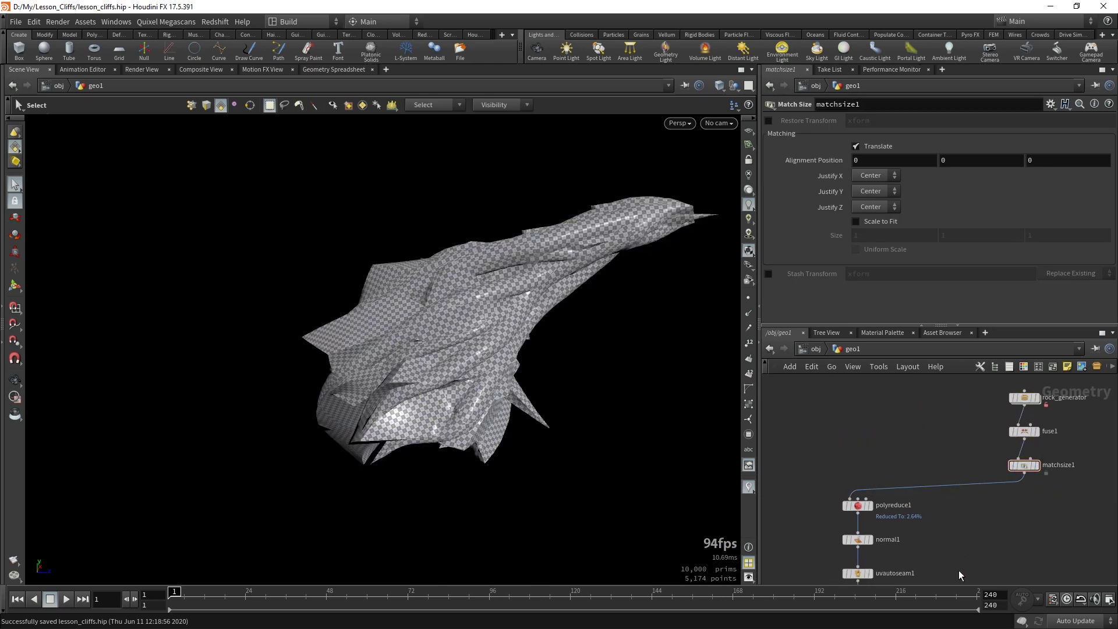
{"action": "scroll", "coordinate": [959, 571], "scroll_direction": "down", "scroll_amount": 5}
{"action": "middle_click_drag", "start_coordinate": [958, 571], "coordinate": [931, 388]}
{"action": "scroll", "coordinate": [882, 457], "scroll_direction": "up", "scroll_amount": 3}
{"action": "scroll", "coordinate": [935, 515], "scroll_direction": "up", "scroll_amount": 3}
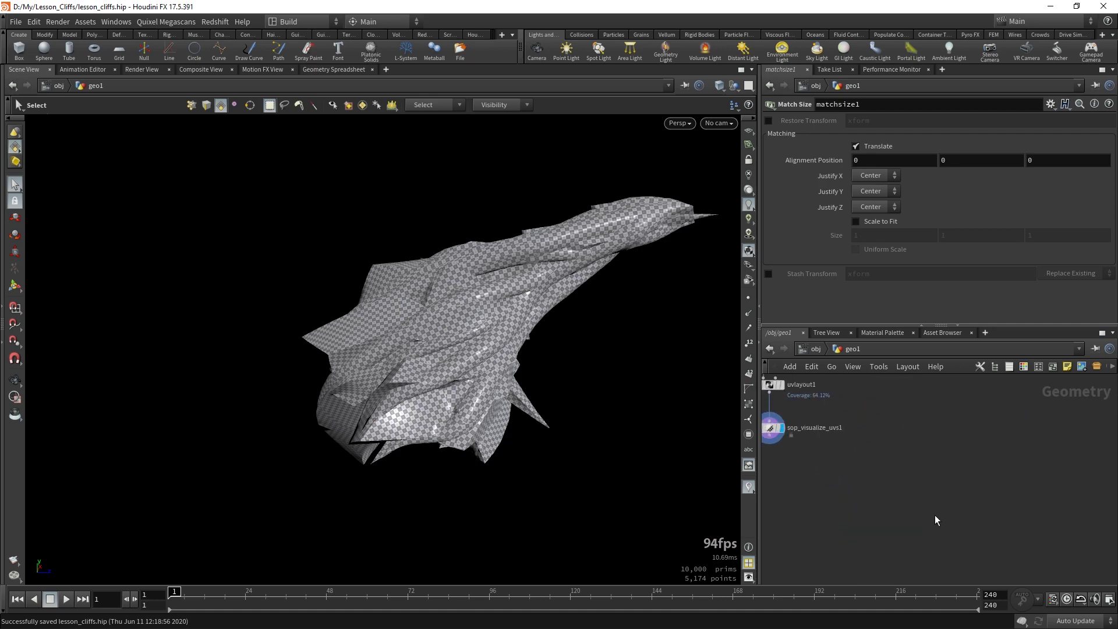
{"action": "key", "text": "Tab"}
{"action": "type", "text": "simp"}
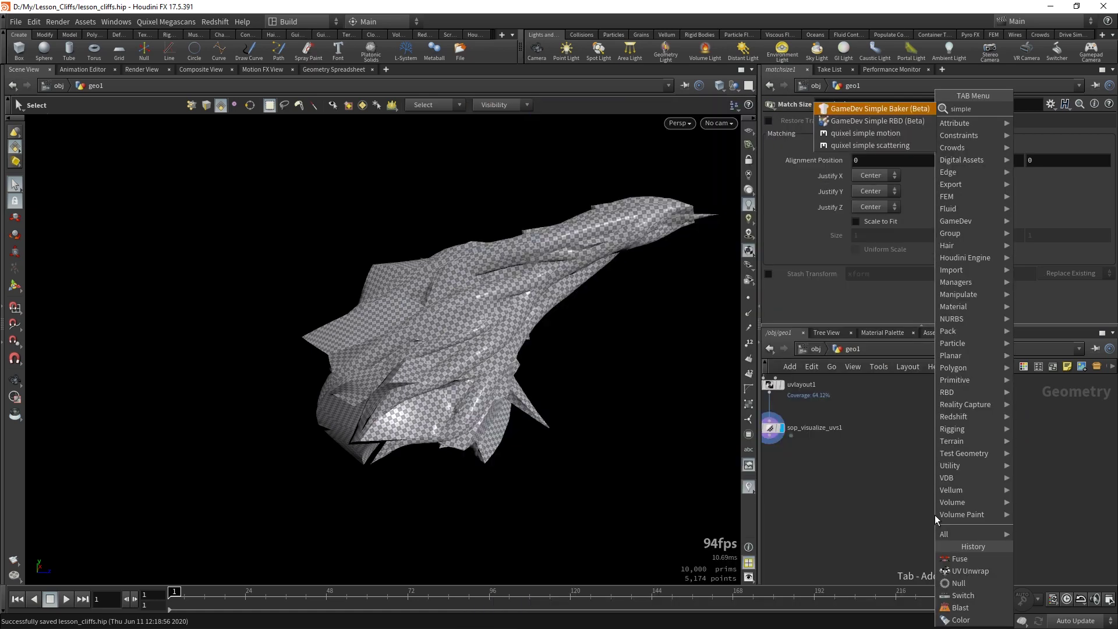
{"action": "key", "text": "Return"}
{"action": "left_click", "coordinate": [1036, 463]}
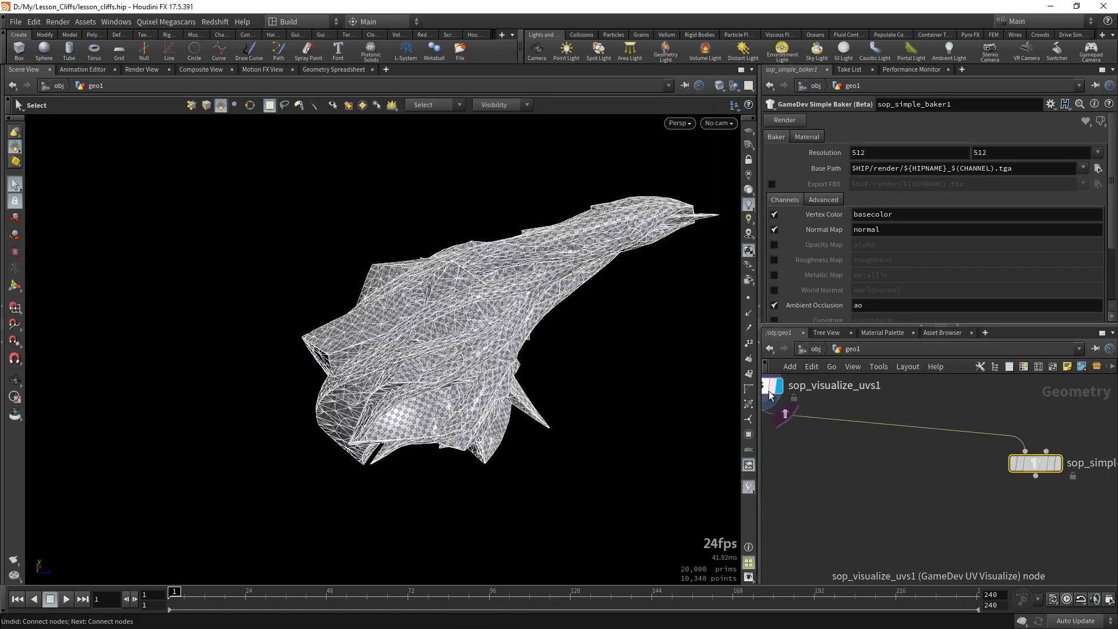
- Wire sop_visualize_uvs1 and the upstream high-res rock into sop_simple_baker1 and display it
{"action": "left_click", "coordinate": [1025, 451]}
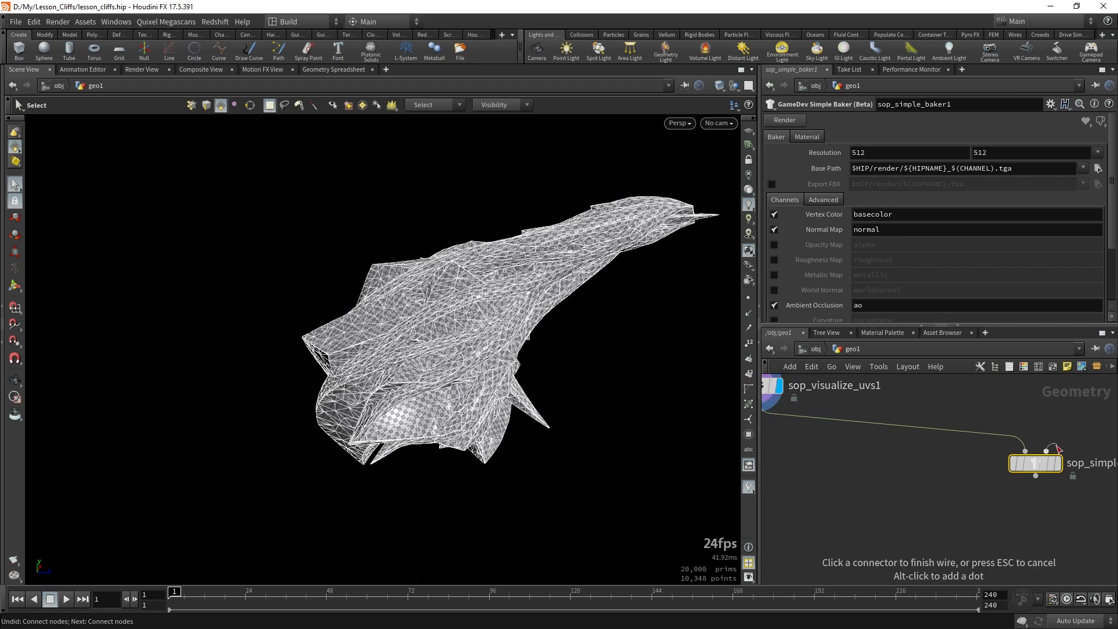
{"action": "scroll", "coordinate": [1028, 466], "scroll_direction": "down", "scroll_amount": 4}
{"action": "middle_click_drag", "start_coordinate": [1023, 530], "coordinate": [976, 604]}
{"action": "scroll", "coordinate": [973, 438], "scroll_direction": "up", "scroll_amount": 3}
{"action": "mouse_move", "coordinate": [974, 438]}
{"action": "middle_mouse_down"}
{"action": "mouse_move", "coordinate": [988, 536]}
{"action": "mouse_move", "coordinate": [987, 468]}
{"action": "middle_mouse_up"}
{"action": "scroll", "coordinate": [994, 495], "scroll_direction": "down", "scroll_amount": 3}
{"action": "scroll", "coordinate": [1001, 547], "scroll_direction": "up", "scroll_amount": 3}
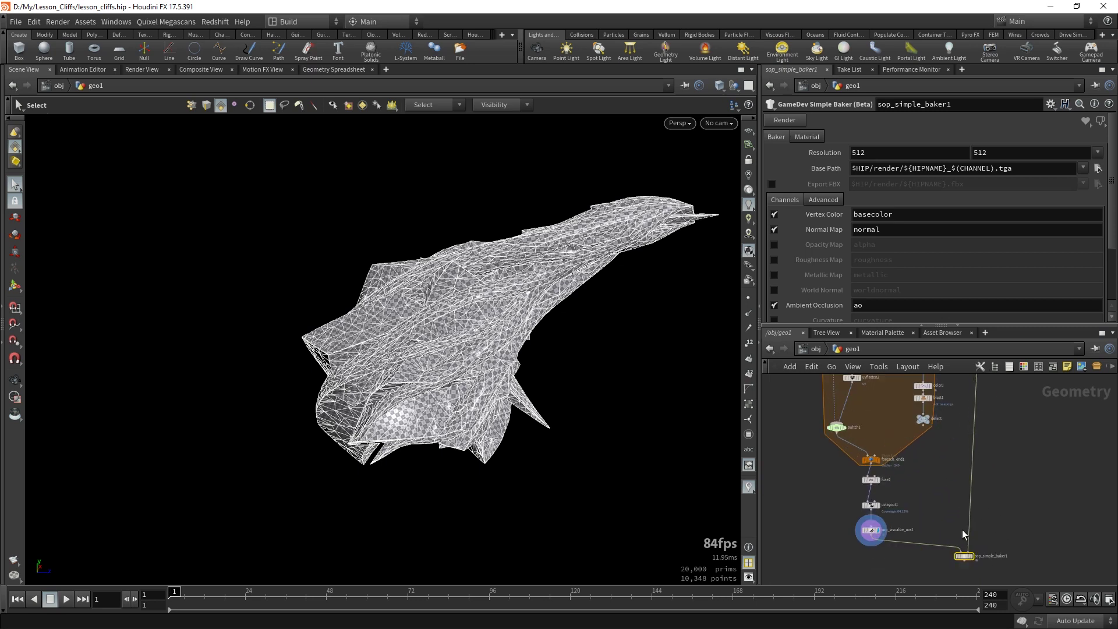
{"action": "scroll", "coordinate": [962, 529], "scroll_direction": "up", "scroll_amount": 3}
{"action": "scroll", "coordinate": [981, 543], "scroll_direction": "up", "scroll_amount": 3}
{"action": "left_click", "coordinate": [974, 431]}
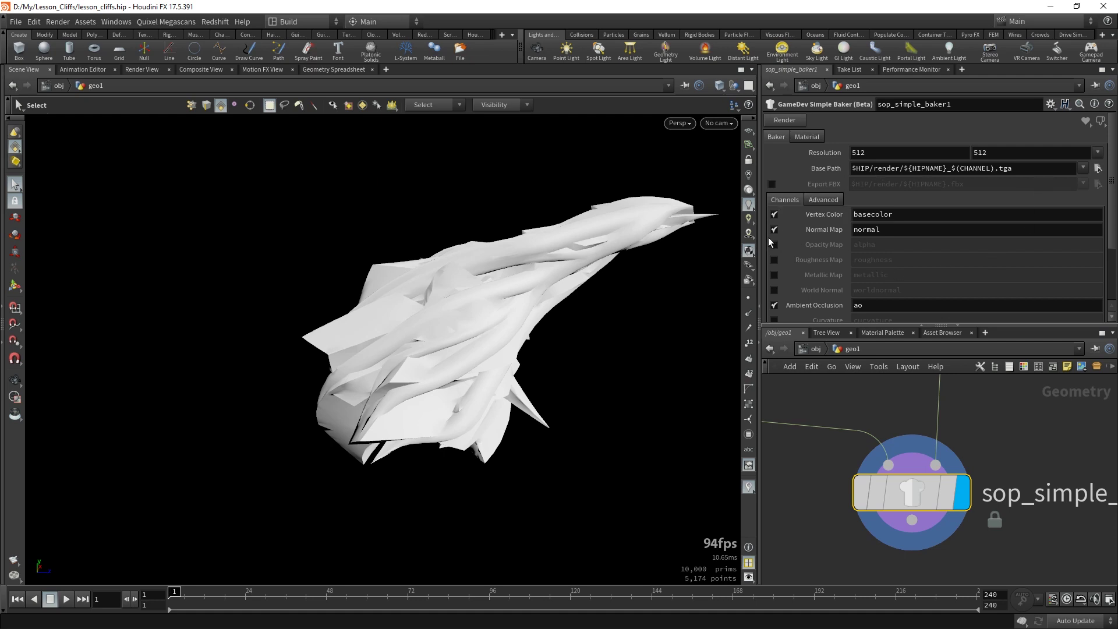
- Disable Vertex Color and Ambient Occlusion; enable Tangent Normal Flip Y and Disable Lighting/Emission
{"action": "left_click", "coordinate": [774, 215]}
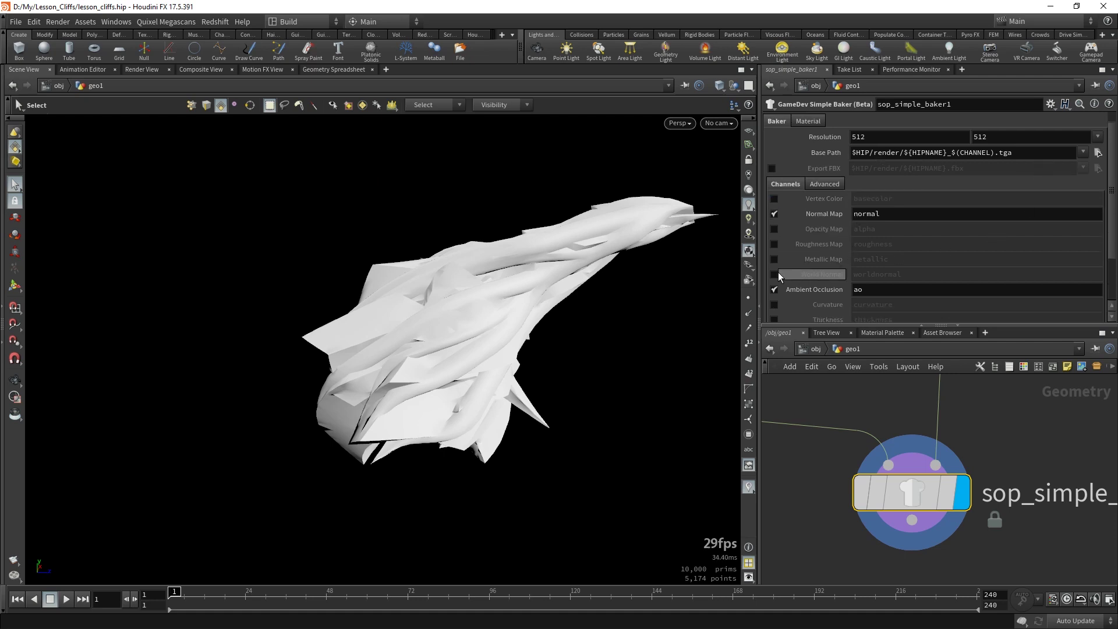
{"action": "left_click", "coordinate": [773, 289]}
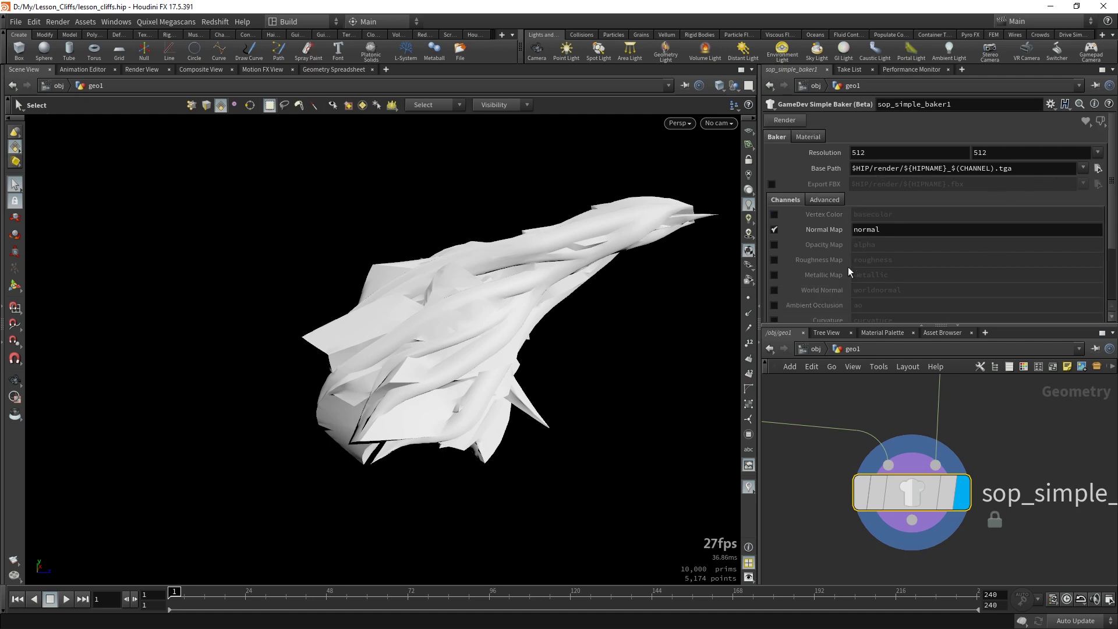
{"action": "left_click", "coordinate": [823, 198]}
{"action": "left_click", "coordinate": [892, 269]}
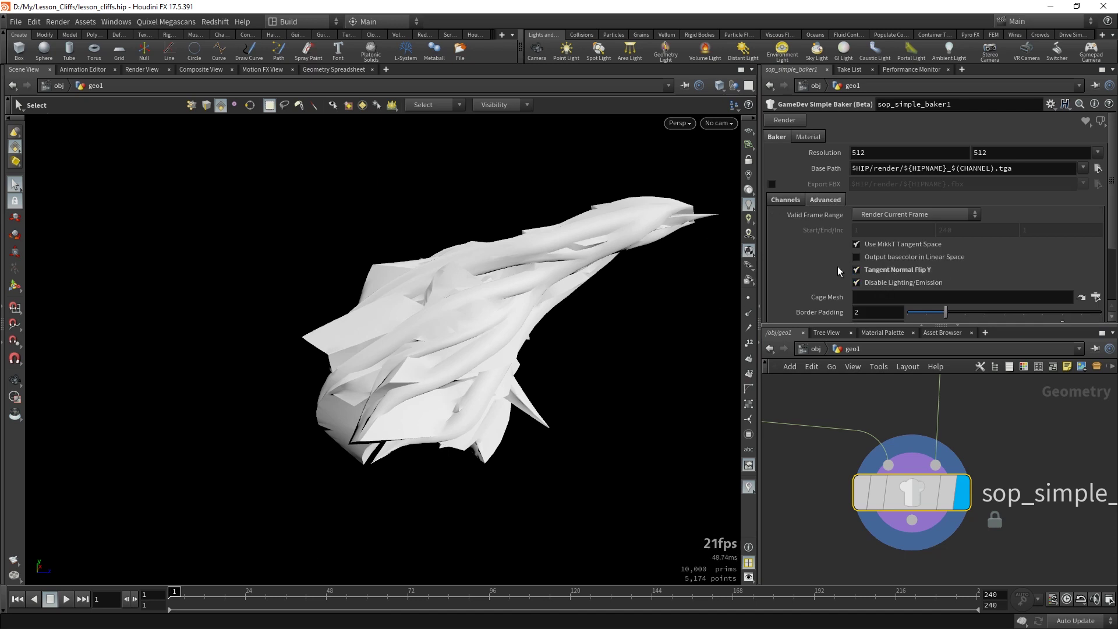
{"action": "left_click", "coordinate": [856, 282]}
- Set the bake resolution to 2048x2048
{"action": "scroll", "coordinate": [802, 238], "scroll_direction": "down", "scroll_amount": 3}
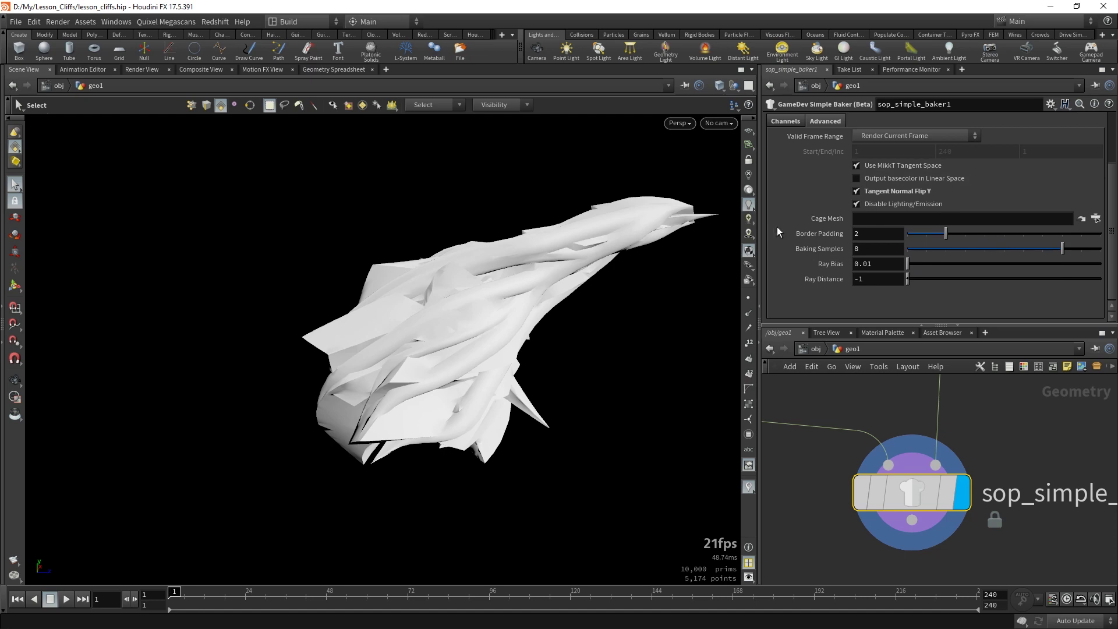
{"action": "scroll", "coordinate": [829, 216], "scroll_direction": "up", "scroll_amount": 3}
{"action": "left_click", "coordinate": [799, 167]}
{"action": "scroll", "coordinate": [861, 273], "scroll_direction": "up", "scroll_amount": 2}
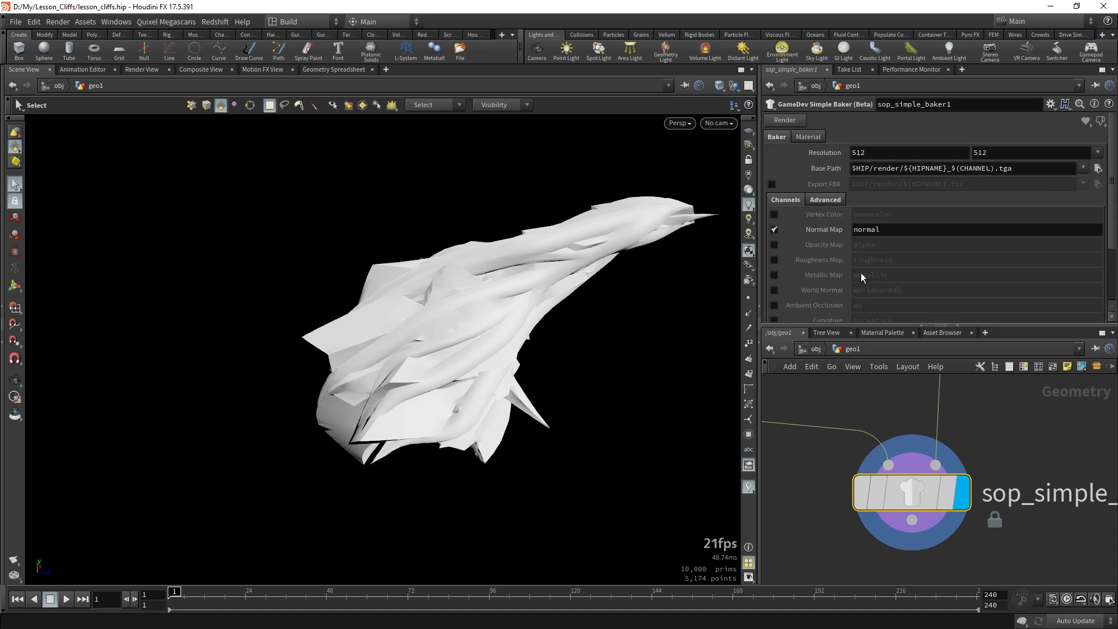
{"action": "left_click", "coordinate": [1097, 153]}
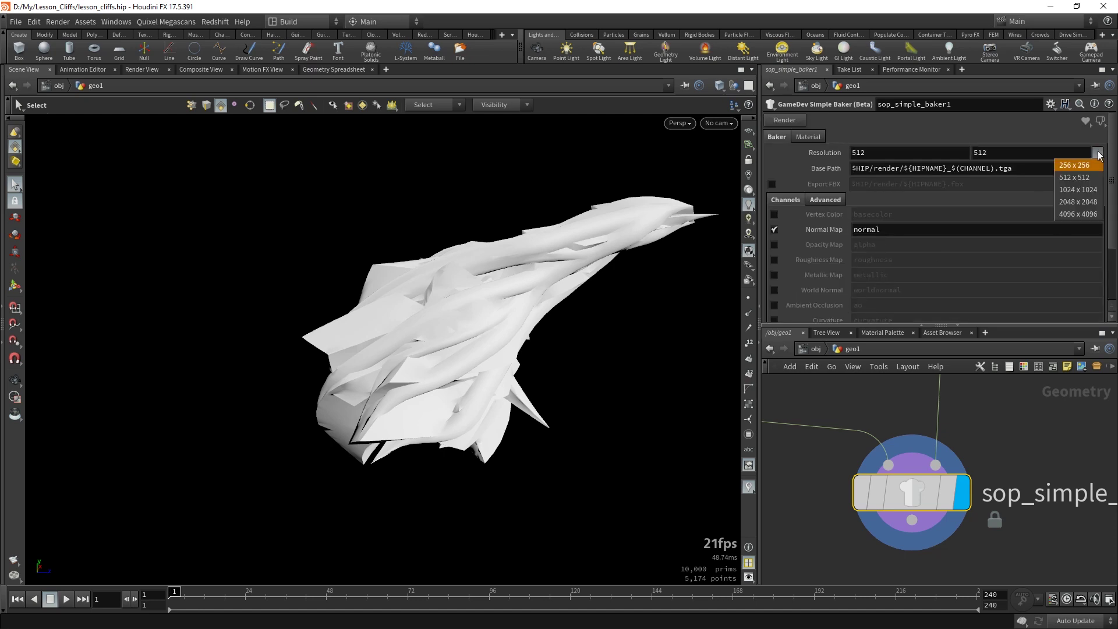
{"action": "left_click", "coordinate": [1077, 200]}
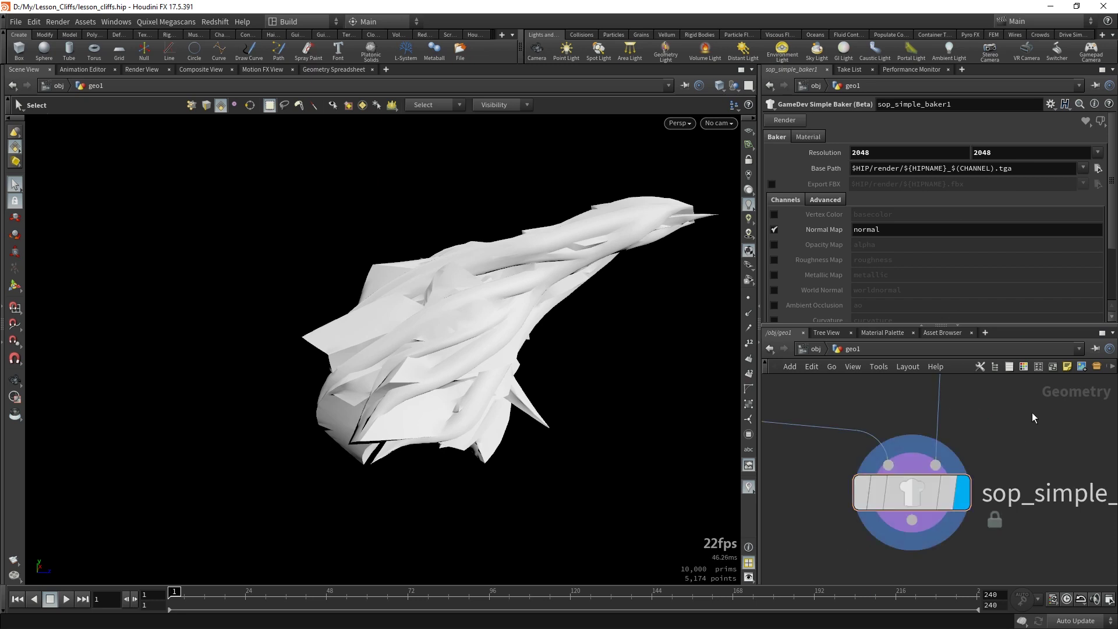
- Unlock sop_simple_baker1, dive inside, and wire low under sop_quickmaterial1 with rop_fbx1
{"action": "scroll", "coordinate": [1029, 418], "scroll_direction": "down", "scroll_amount": 3}
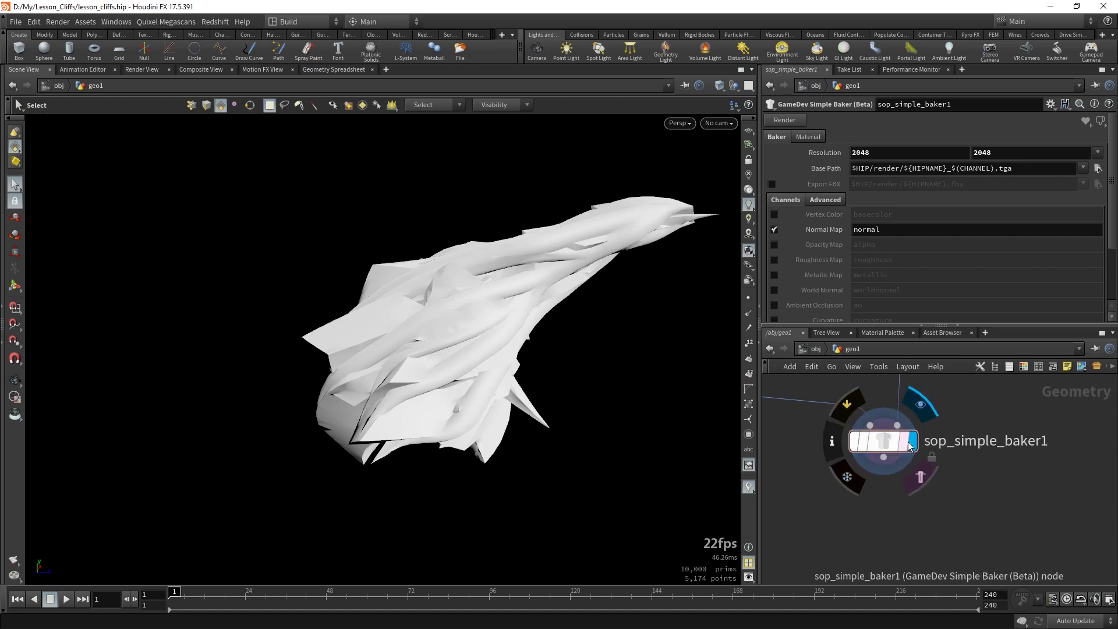
{"action": "right_click", "coordinate": [882, 442]}
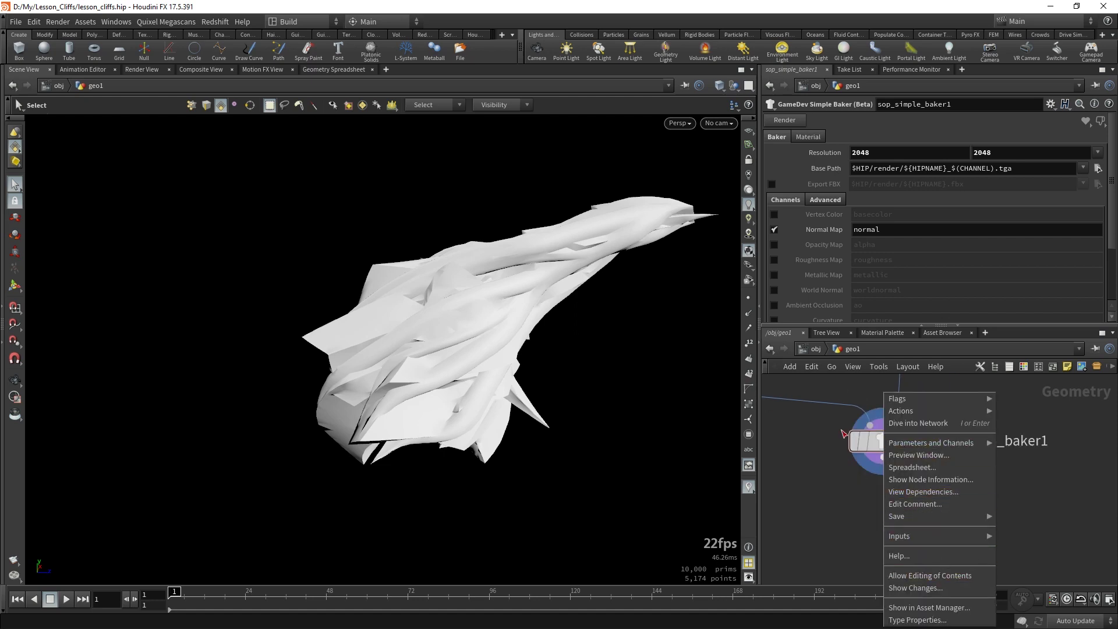
{"action": "left_click", "coordinate": [910, 579]}
{"action": "double_click", "coordinate": [882, 438]}
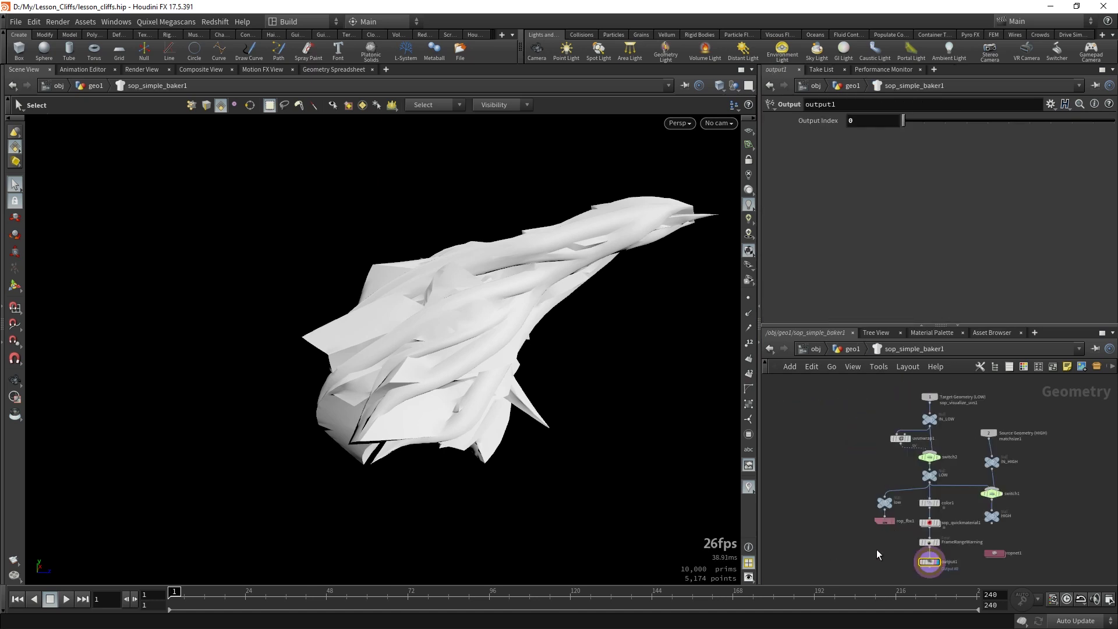
{"action": "scroll", "coordinate": [900, 473], "scroll_direction": "up", "scroll_amount": 3}
{"action": "mouse_move", "coordinate": [874, 460]}
{"action": "left_mouse_down"}
{"action": "mouse_move", "coordinate": [926, 521]}
{"action": "mouse_move", "coordinate": [896, 549]}
{"action": "left_mouse_up"}
{"action": "left_click_drag", "start_coordinate": [981, 464], "coordinate": [919, 508]}
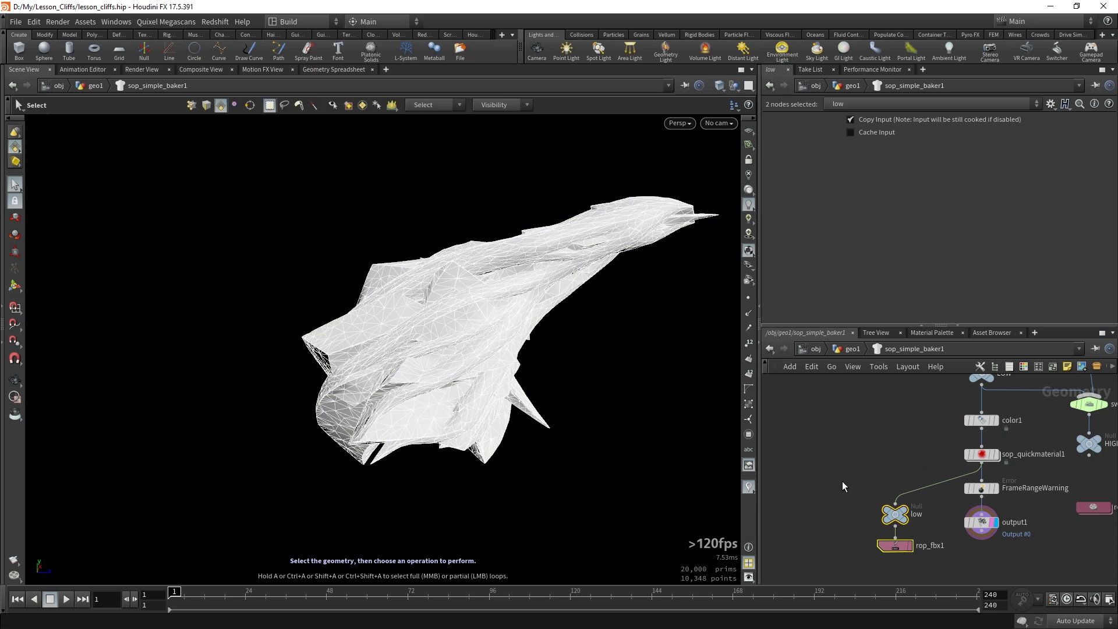
- Back in geo1, start a new variable named UNITY in Aliases and Variables
{"action": "key", "text": "u"}
{"action": "left_click", "coordinate": [34, 22]}
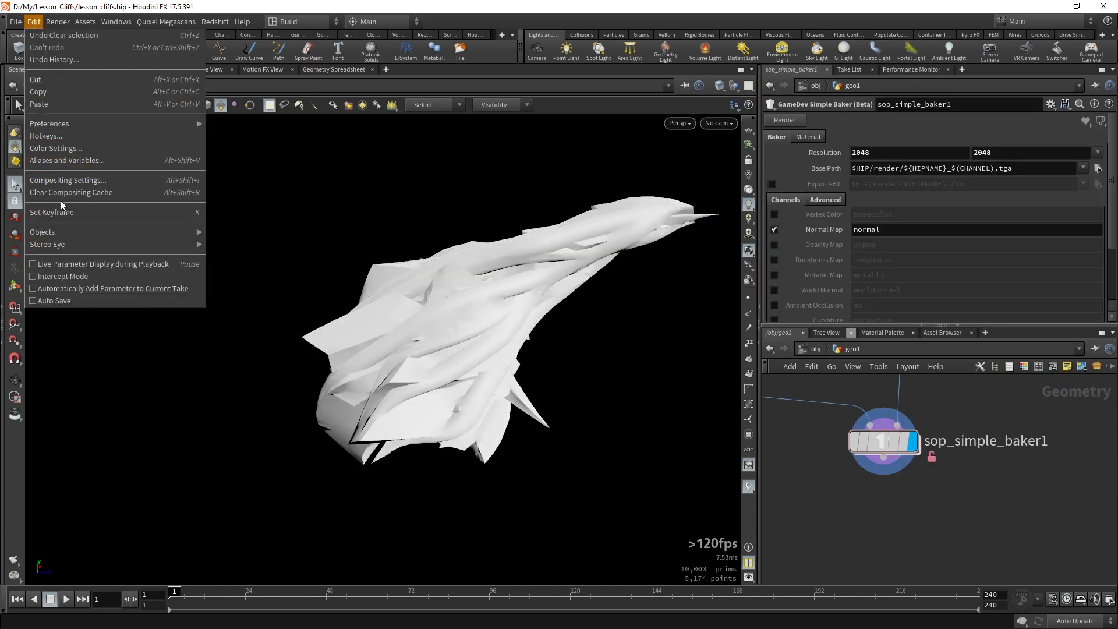
{"action": "left_click", "coordinate": [69, 162]}
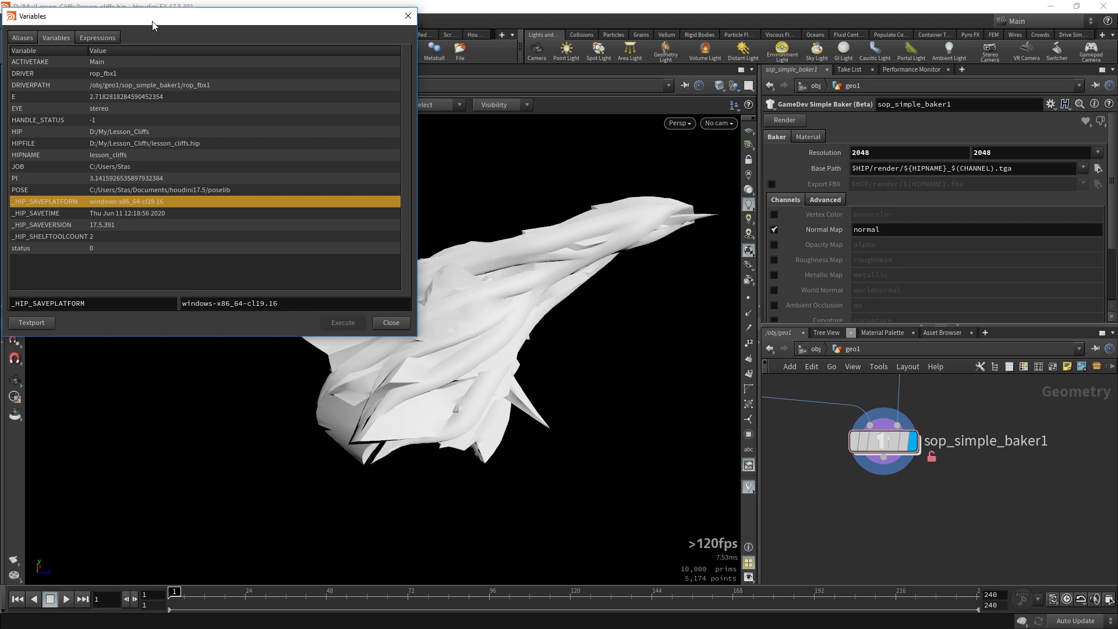
{"action": "left_click_drag", "start_coordinate": [153, 23], "coordinate": [364, 55]}
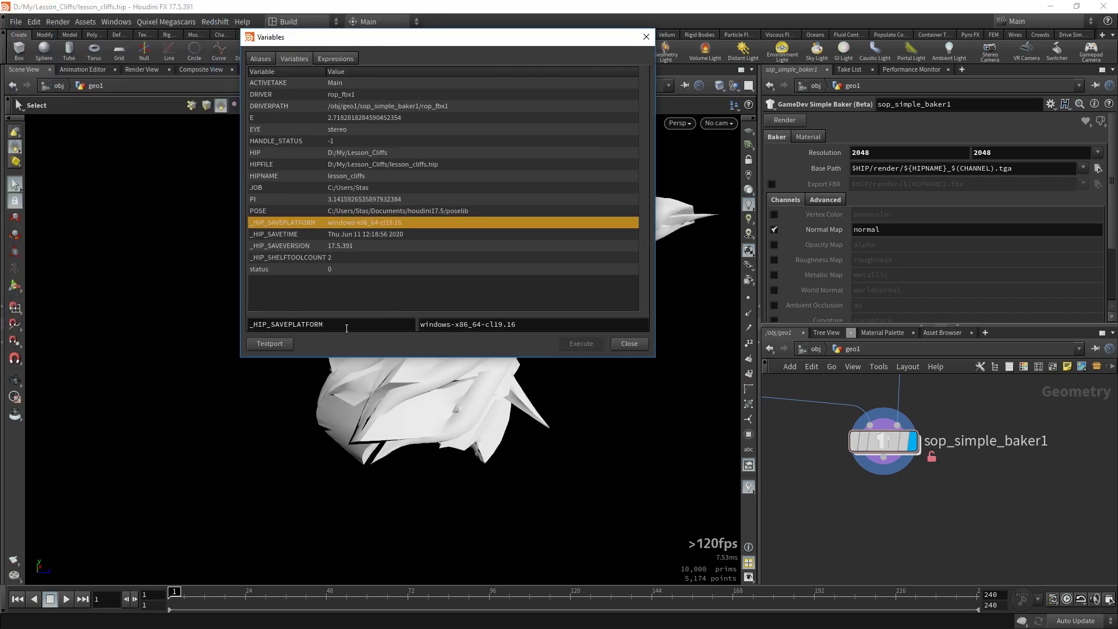
{"action": "left_click_drag", "start_coordinate": [346, 328], "coordinate": [2, 253]}
{"action": "type", "text": "UNITY"}
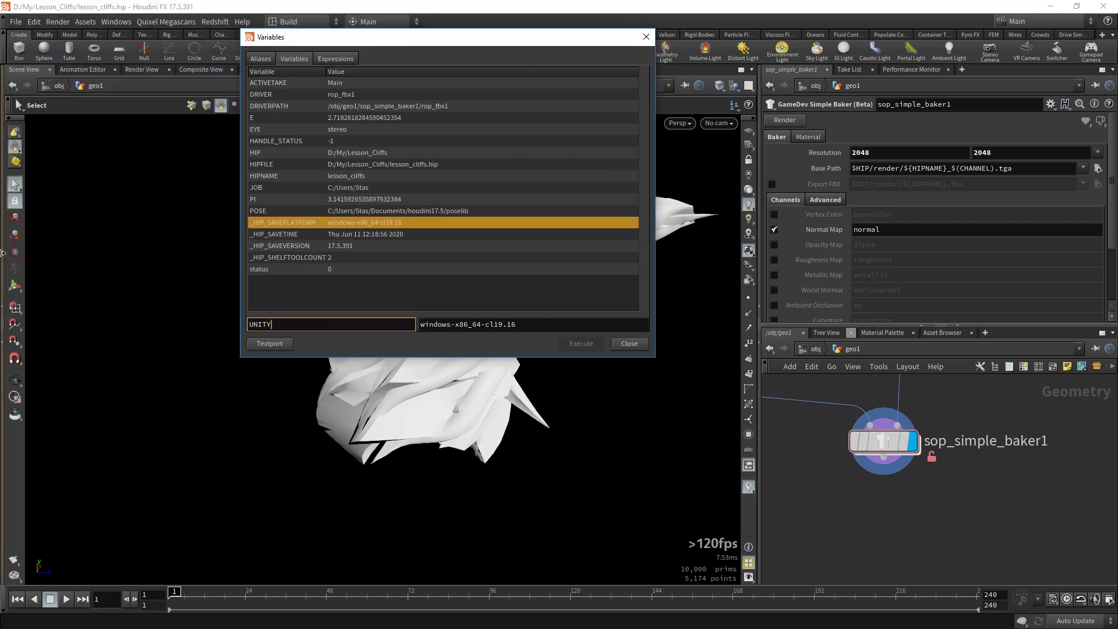
- Give UNITY the value d:\My\UNITY\lesson_cliffs\Assets\, add it, and select $HIP in Base Path
{"action": "triple_click", "coordinate": [430, 323]}
{"action": "type", "text": "d:\\My\\UNITY\\lesson_cliffs\\Assets\\"}
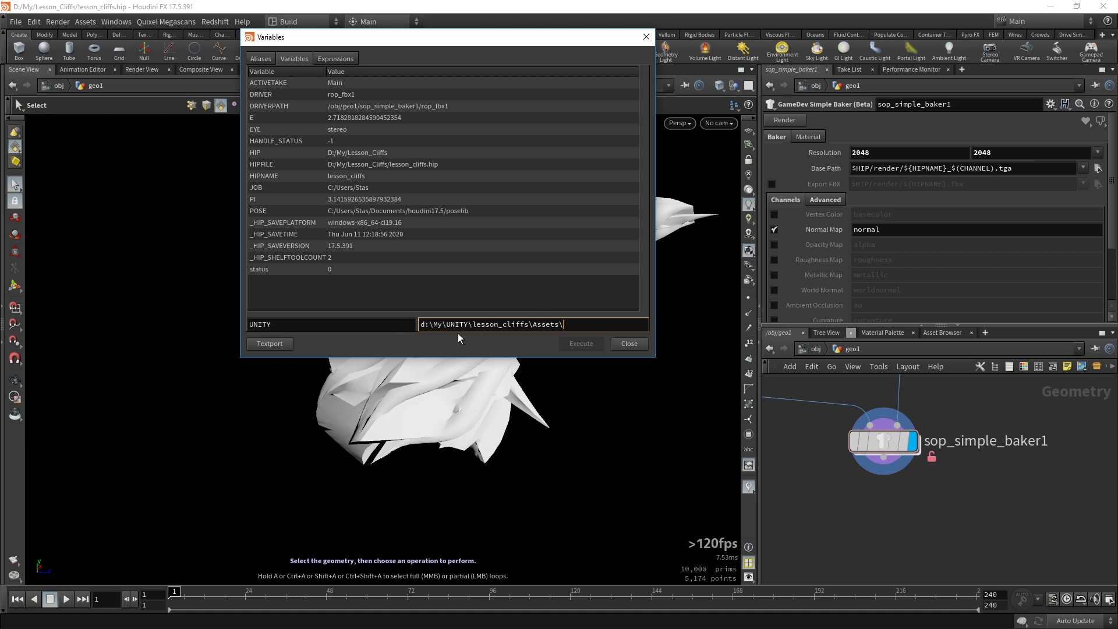
{"action": "left_click_drag", "start_coordinate": [533, 325], "coordinate": [562, 325]}
{"action": "left_click", "coordinate": [588, 324]}
{"action": "key", "text": "Return"}
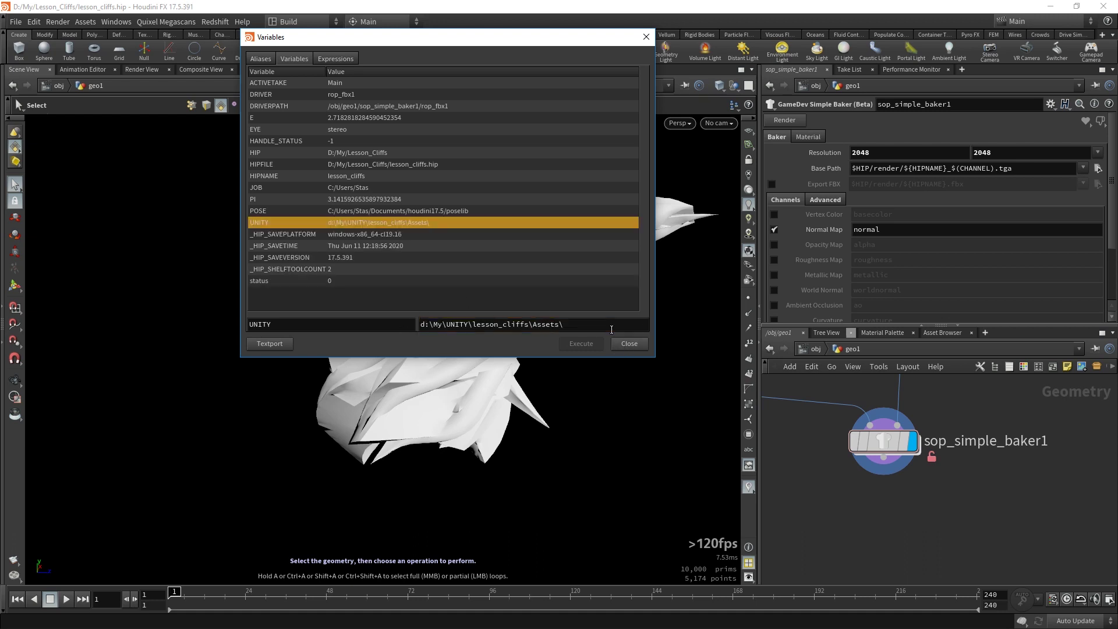
{"action": "left_click", "coordinate": [632, 343]}
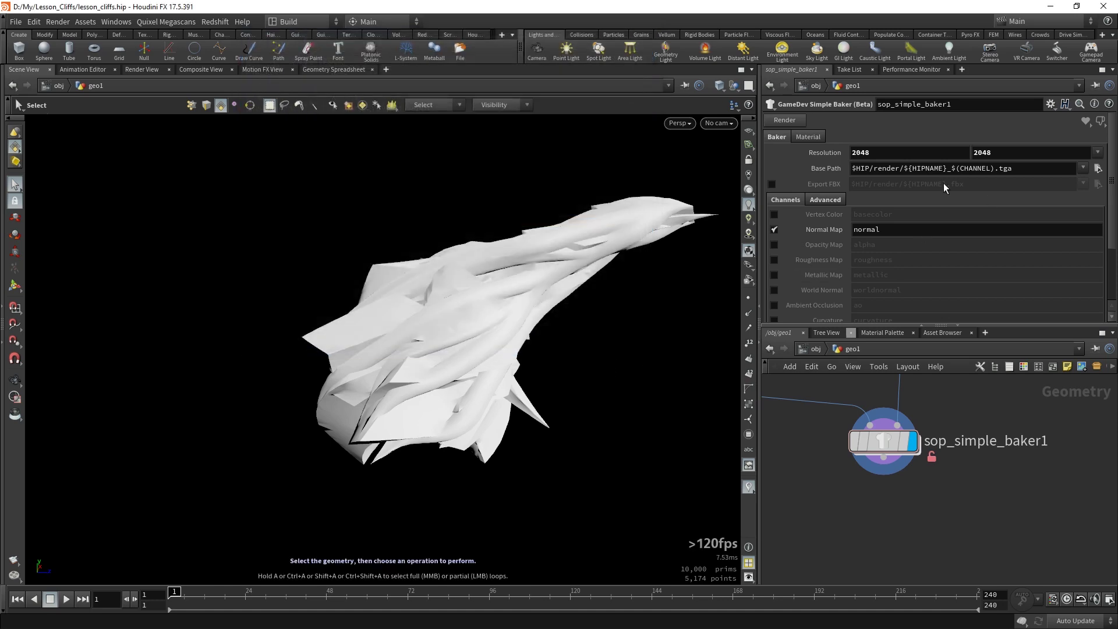
{"action": "double_click", "coordinate": [870, 168]}
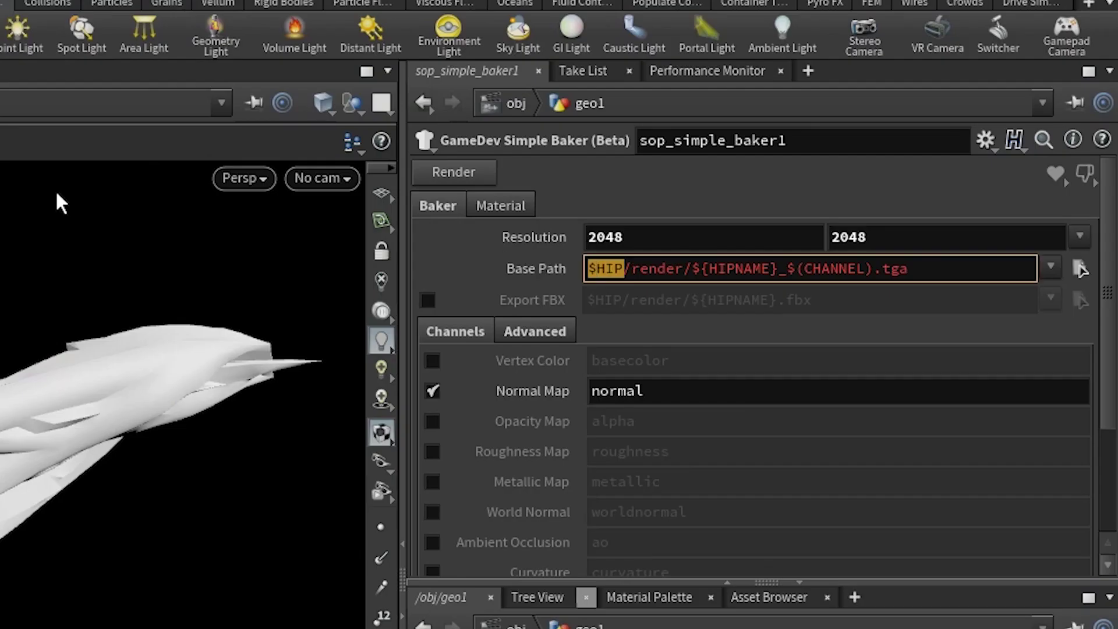
- Set the baker Base Path to $UNITY/Models/Textures/rock_$(CHANNEL).tga
{"action": "type", "text": "$UNI"}
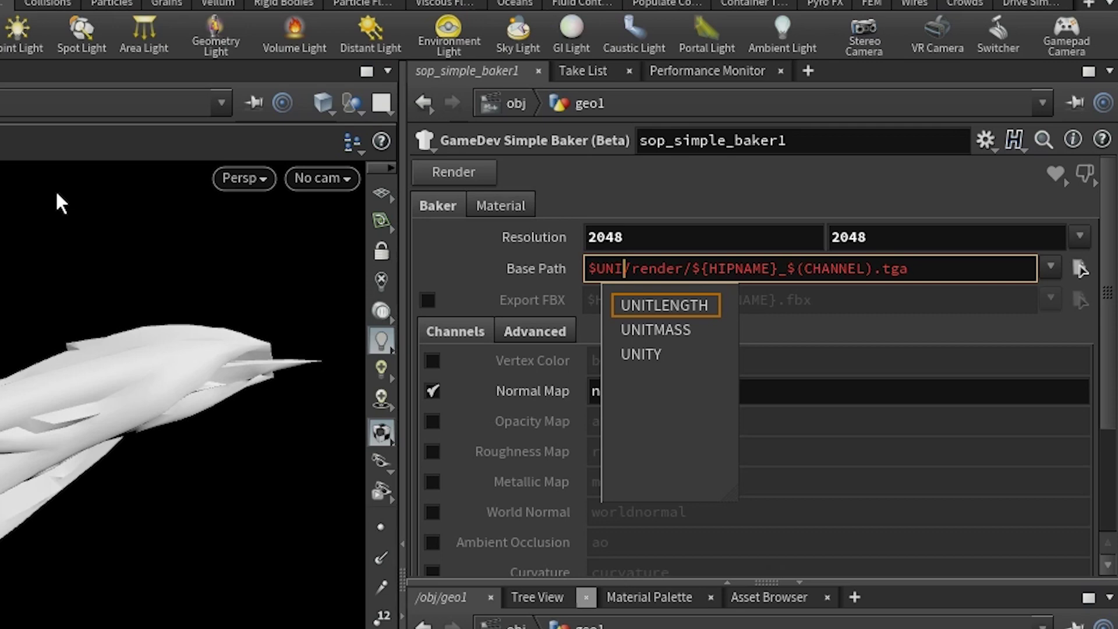
{"action": "type", "text": "TY"}
{"action": "key", "text": "Right"}
{"action": "key", "text": "Delete"}
{"action": "key", "text": "Delete"}
{"action": "key", "text": "Delete"}
{"action": "key", "text": "Delete"}
{"action": "key", "text": "Delete"}
{"action": "key", "text": "Delete"}
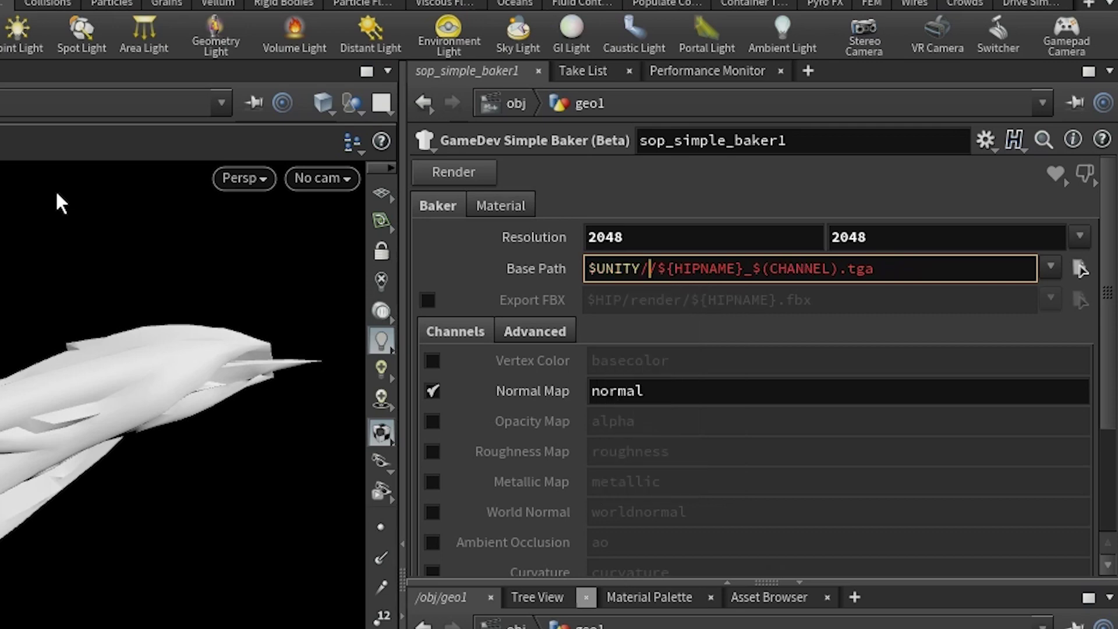
{"action": "type", "text": "Models"}
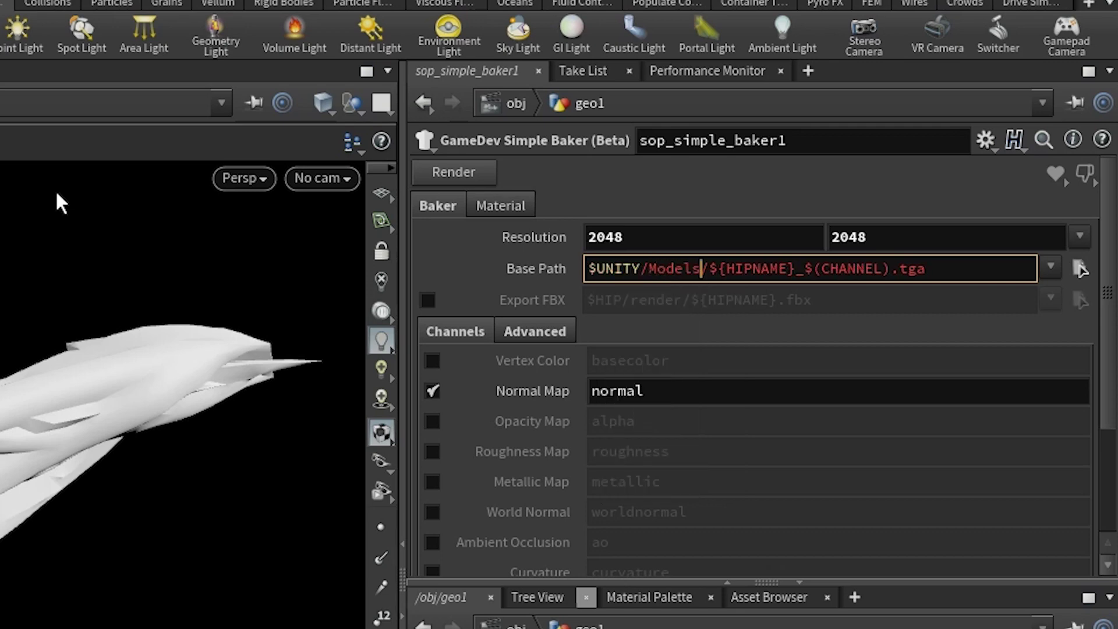
{"action": "type", "text": "/"}
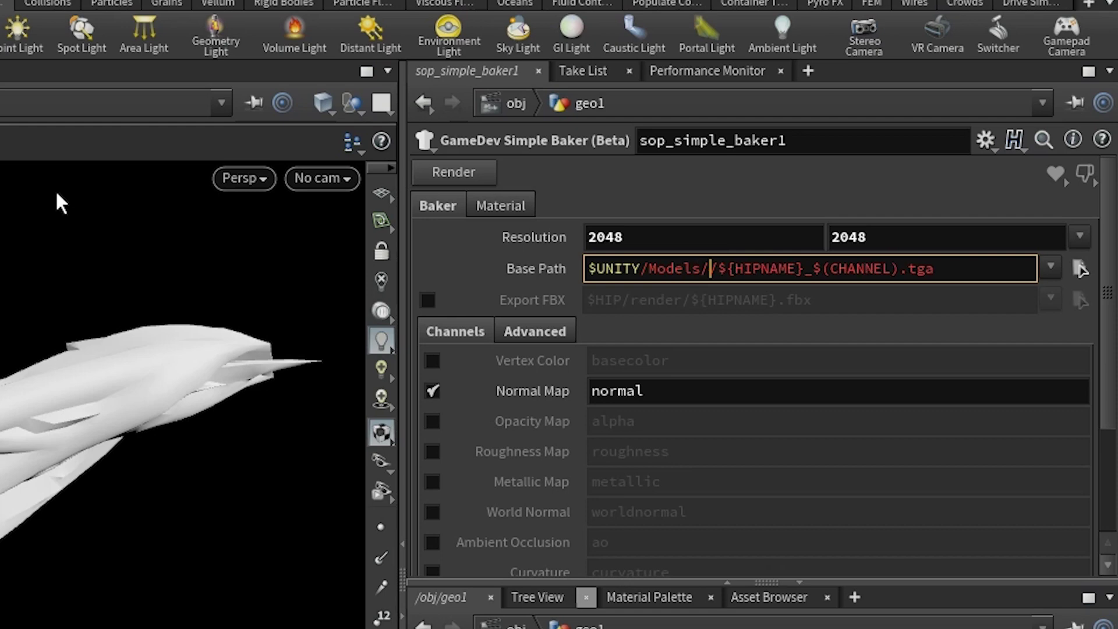
{"action": "type", "text": "Textures"}
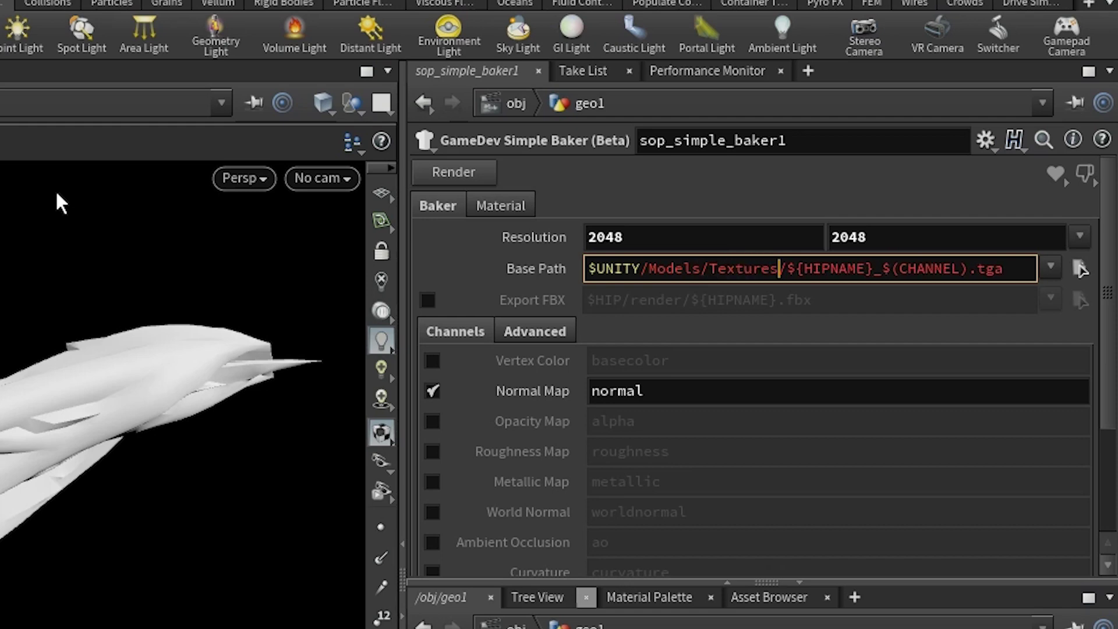
{"action": "key", "text": "Right"}
{"action": "key", "text": "Right"}
{"action": "key", "text": "Right"}
{"action": "key", "text": "Left"}
{"action": "key", "text": "Left"}
{"action": "key", "text": "Delete"}
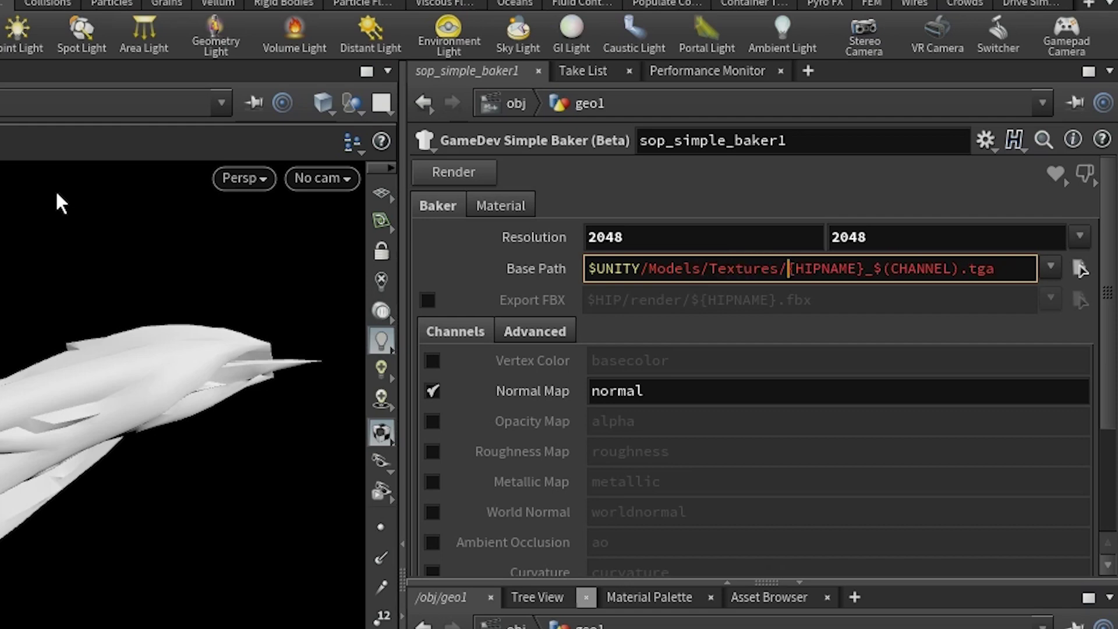
{"action": "key", "text": "Delete"}
{"action": "key", "text": "Delete"}
{"action": "key", "text": "Delete"}
{"action": "key", "text": "Delete"}
{"action": "key", "text": "Delete"}
{"action": "key", "text": "Delete"}
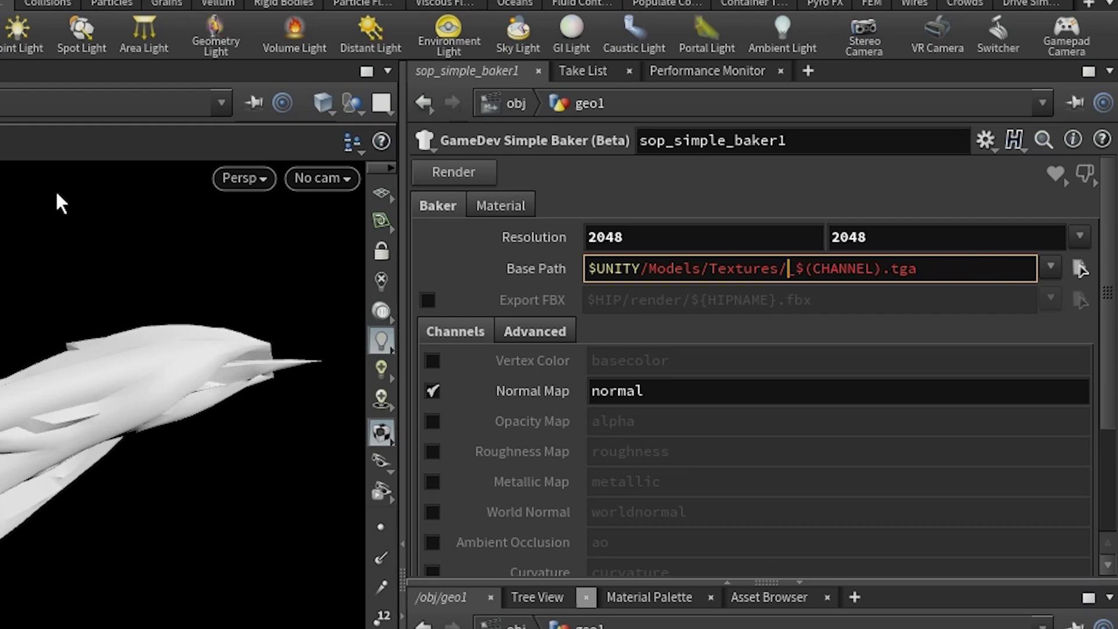
{"action": "type", "text": "rock"}
{"action": "key", "text": "Return"}
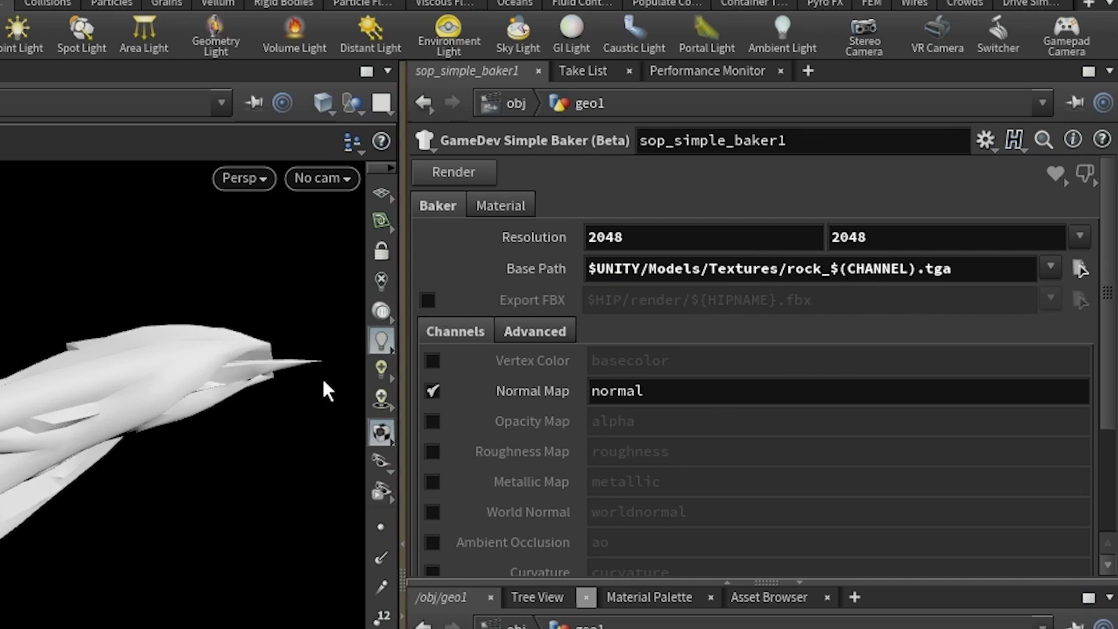
- Enable Export FBX with its path set to $UNITY/Models/rock.fbx
{"action": "left_click", "coordinate": [427, 300]}
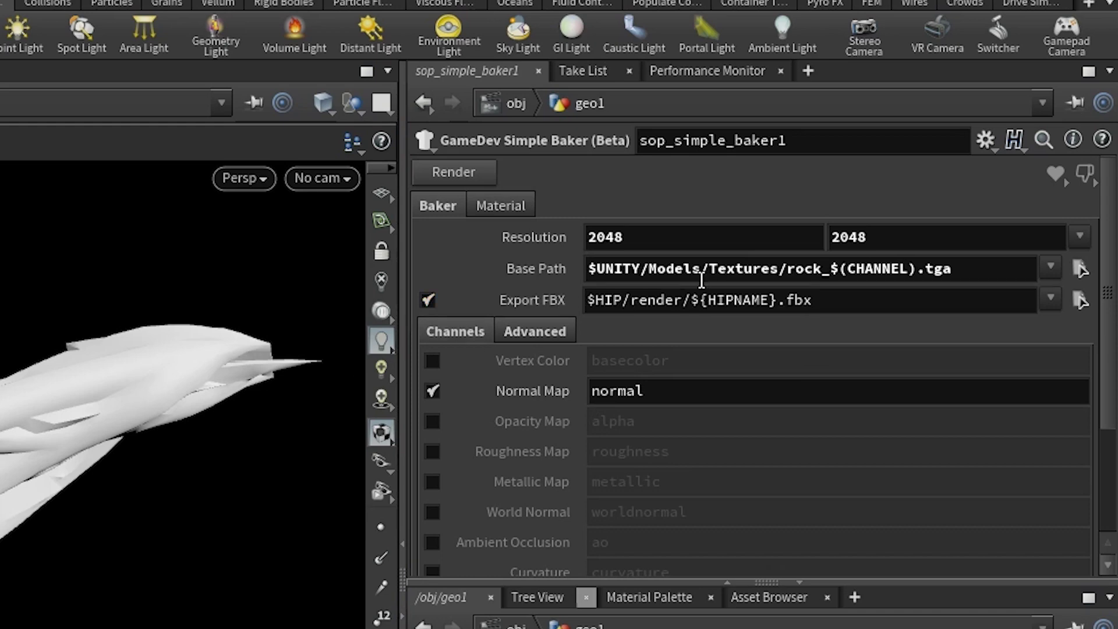
{"action": "left_click_drag", "start_coordinate": [702, 268], "coordinate": [587, 269]}
{"action": "key", "text": "ctrl+c"}
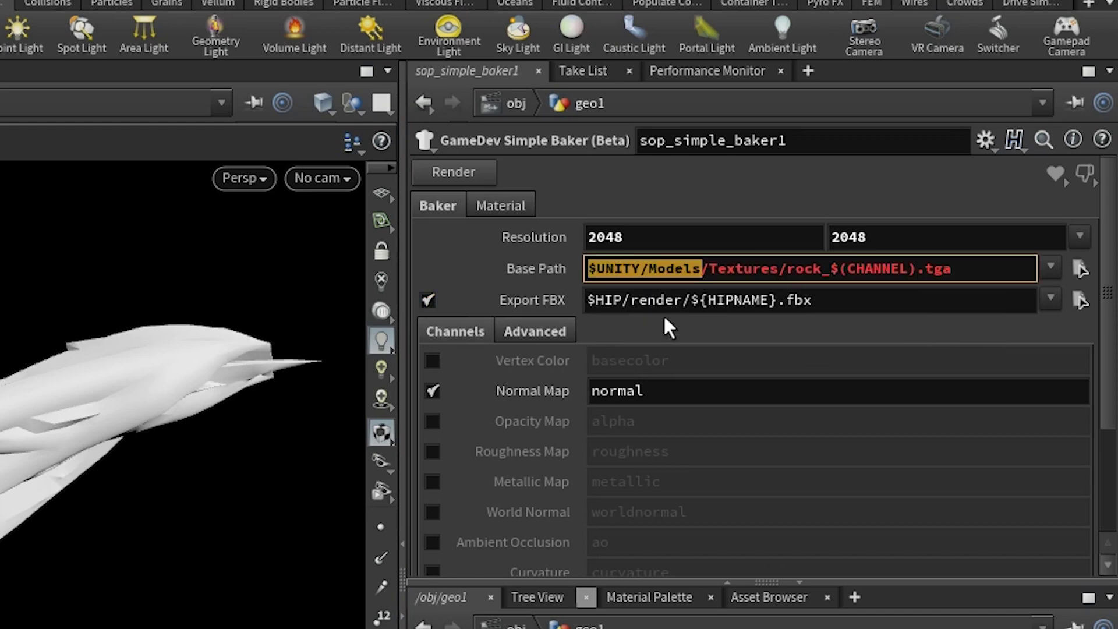
{"action": "left_click_drag", "start_coordinate": [683, 300], "coordinate": [587, 300]}
{"action": "key", "text": "ctrl+v"}
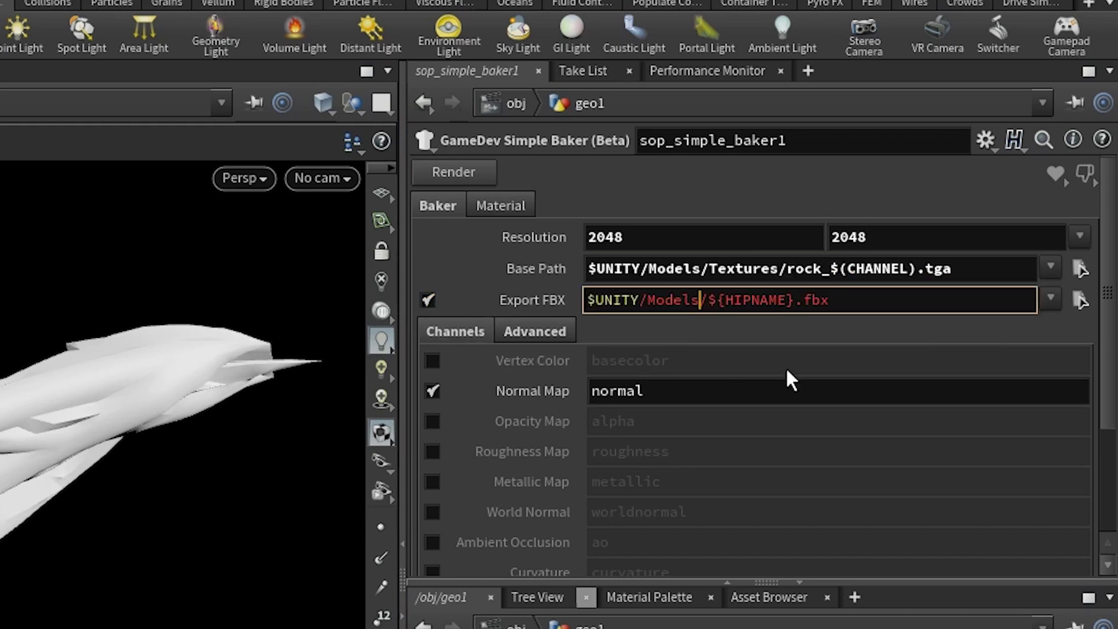
{"action": "key", "text": "Right"}
{"action": "key", "text": "Delete"}
{"action": "key", "text": "Delete"}
{"action": "key", "text": "Delete"}
{"action": "key", "text": "Delete"}
{"action": "key", "text": "Delete"}
{"action": "key", "text": "Delete"}
{"action": "key", "text": "Delete"}
{"action": "key", "text": "Delete"}
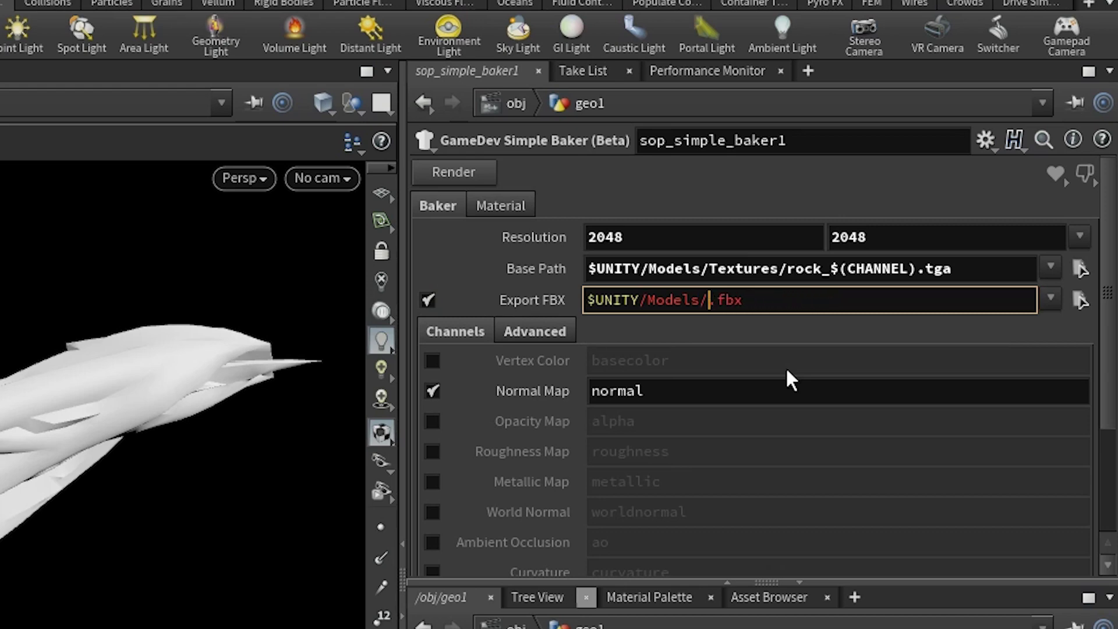
{"action": "type", "text": "rock"}
{"action": "key", "text": "Return"}
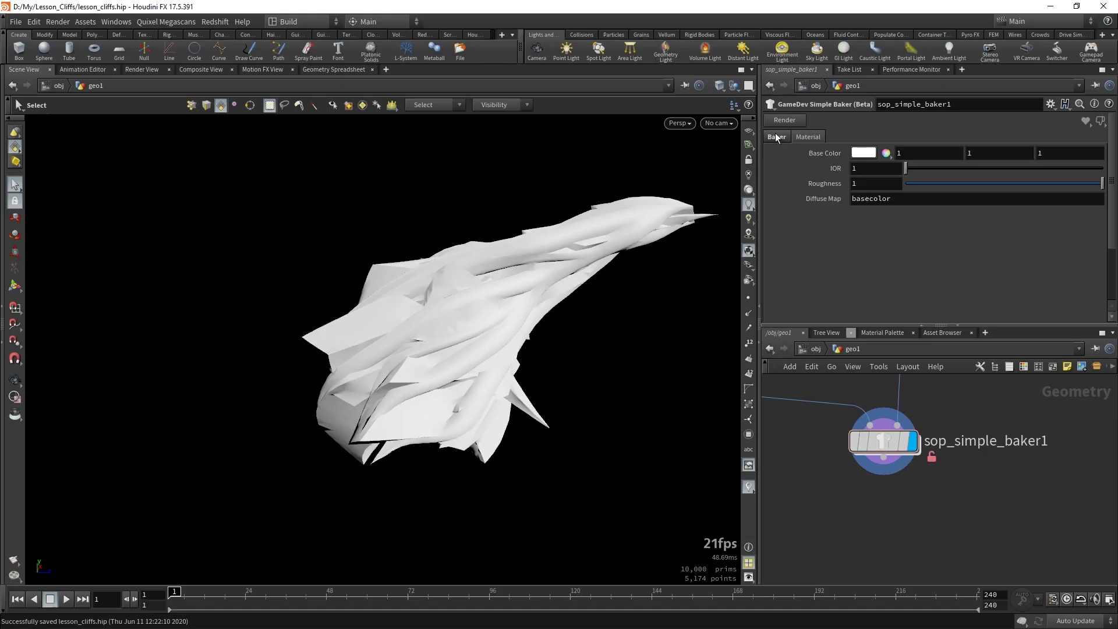
{"action": "left_click", "coordinate": [776, 138]}
- Inspect the UV layout view and tuck sop_visualize_uvs1 under uvlayout1
{"action": "left_click", "coordinate": [818, 200]}
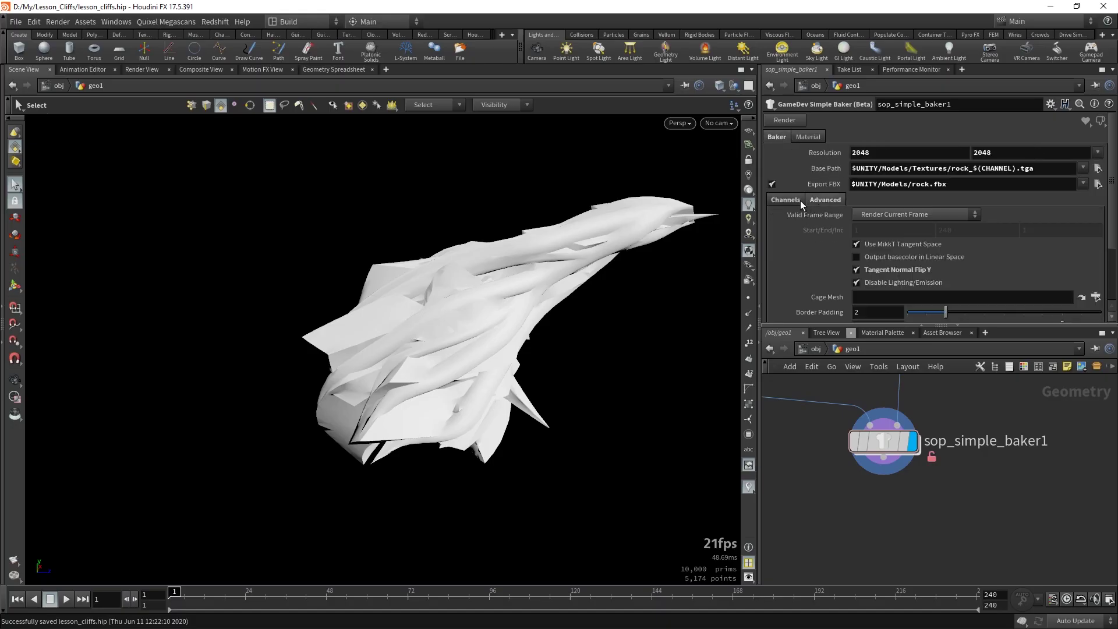
{"action": "scroll", "coordinate": [812, 264], "scroll_direction": "down", "scroll_amount": 3}
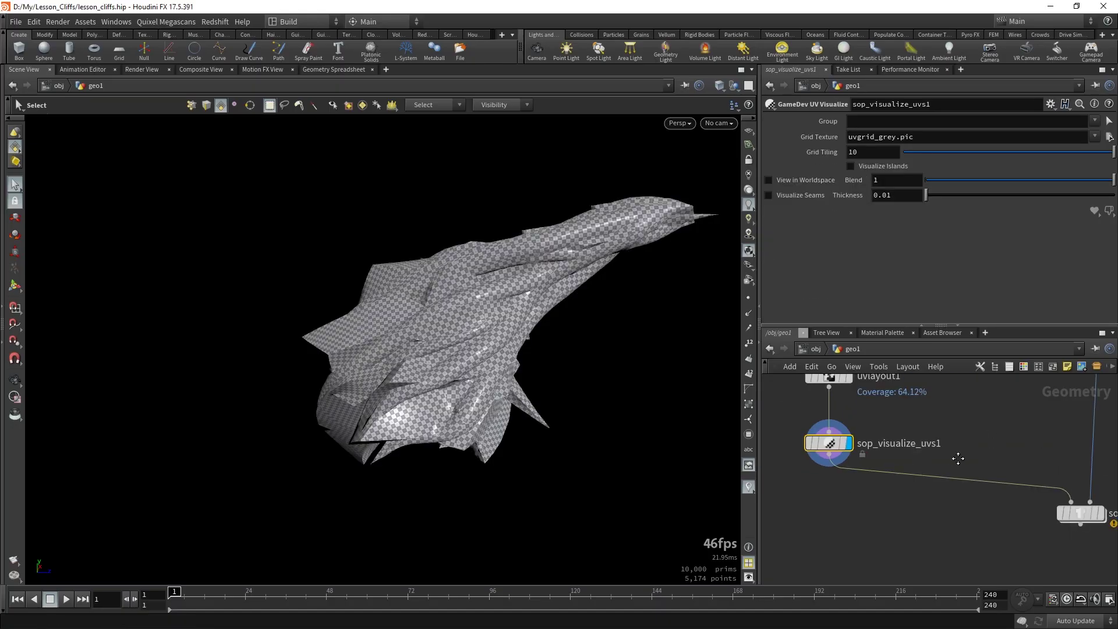
{"action": "scroll", "coordinate": [843, 451], "scroll_direction": "up", "scroll_amount": 2}
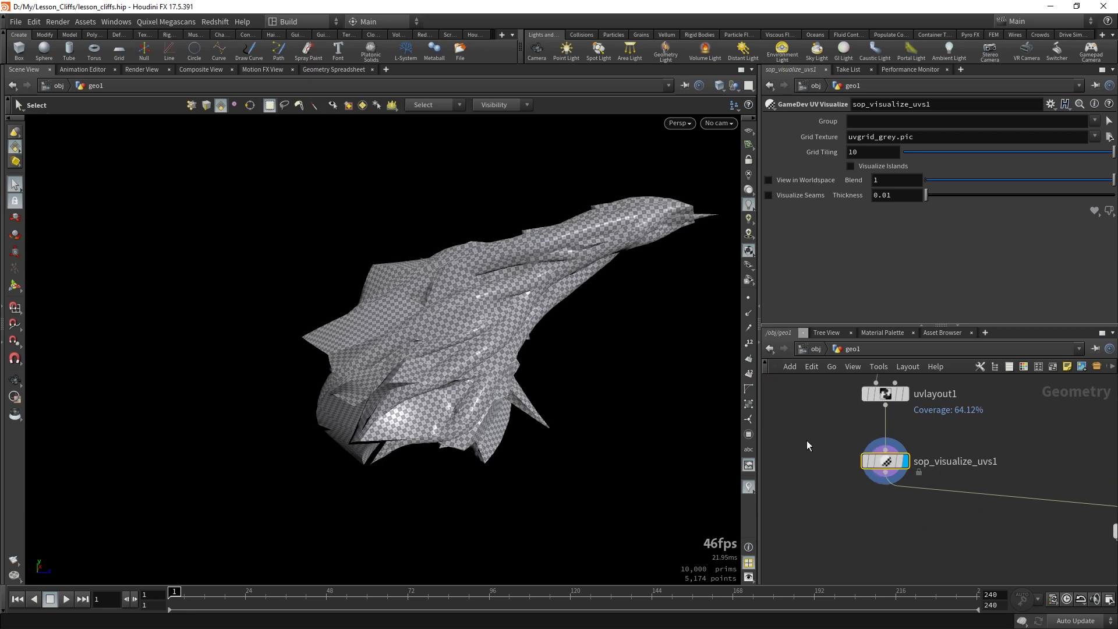
{"action": "mouse_move", "coordinate": [877, 464]}
{"action": "left_mouse_down"}
{"action": "mouse_move", "coordinate": [993, 463]}
{"action": "mouse_move", "coordinate": [831, 492]}
{"action": "left_mouse_up"}
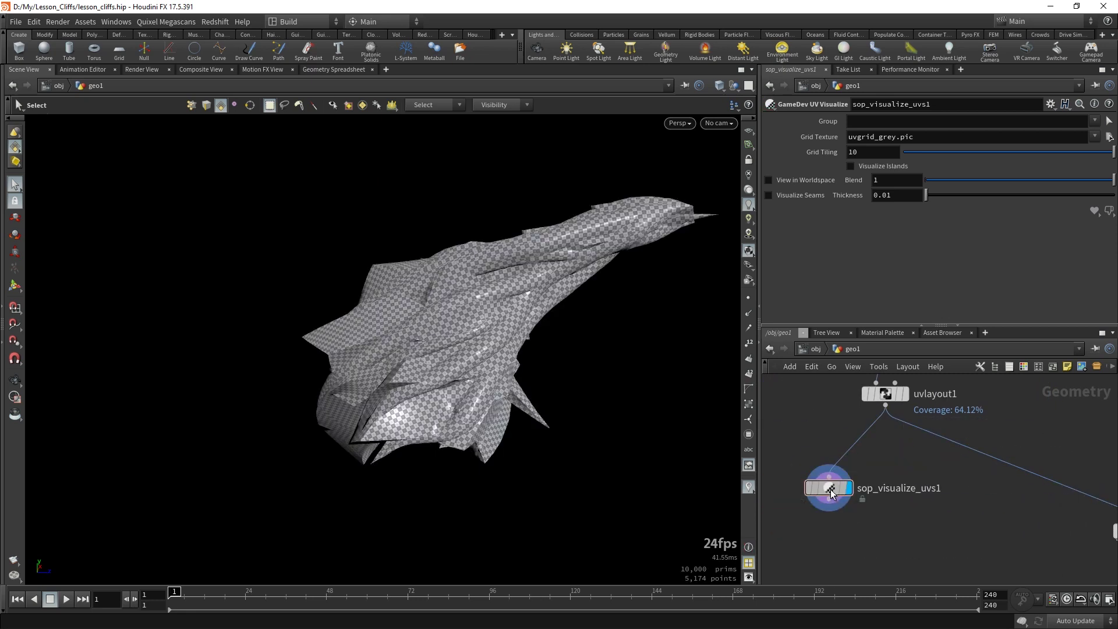
{"action": "key", "text": "5"}
{"action": "scroll", "coordinate": [391, 407], "scroll_direction": "down", "scroll_amount": 3}
{"action": "scroll", "coordinate": [349, 408], "scroll_direction": "down", "scroll_amount": 3}
{"action": "scroll", "coordinate": [394, 344], "scroll_direction": "down", "scroll_amount": 2}
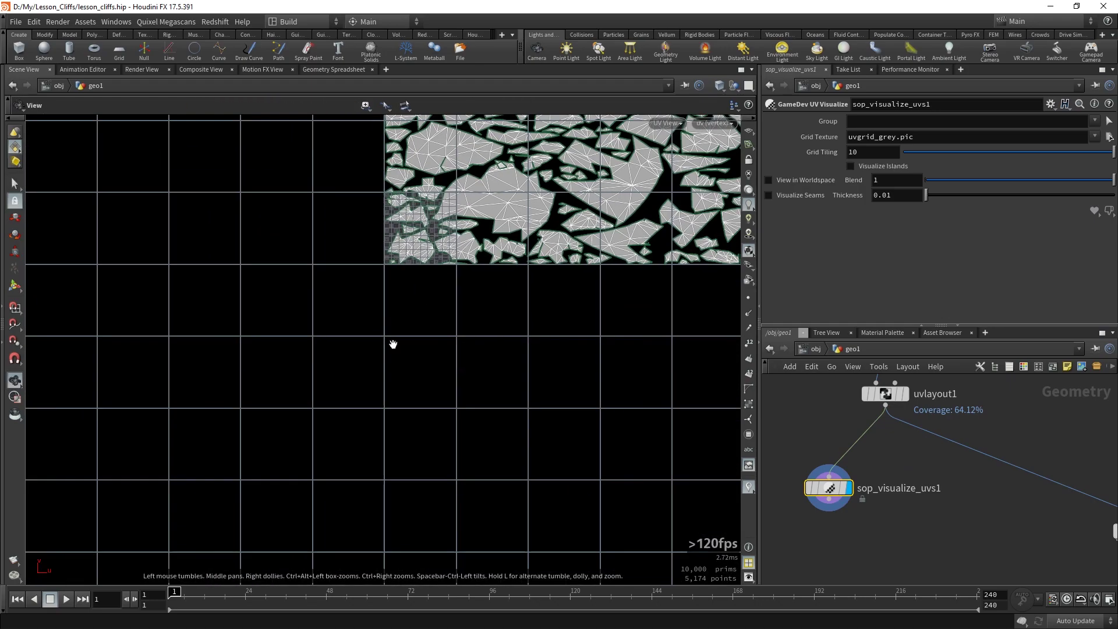
{"action": "left_click_drag", "start_coordinate": [393, 344], "coordinate": [271, 580]}
{"action": "scroll", "coordinate": [408, 349], "scroll_direction": "down", "scroll_amount": 2}
{"action": "key", "text": "s"}
{"action": "scroll", "coordinate": [708, 353], "scroll_direction": "up", "scroll_amount": 2}
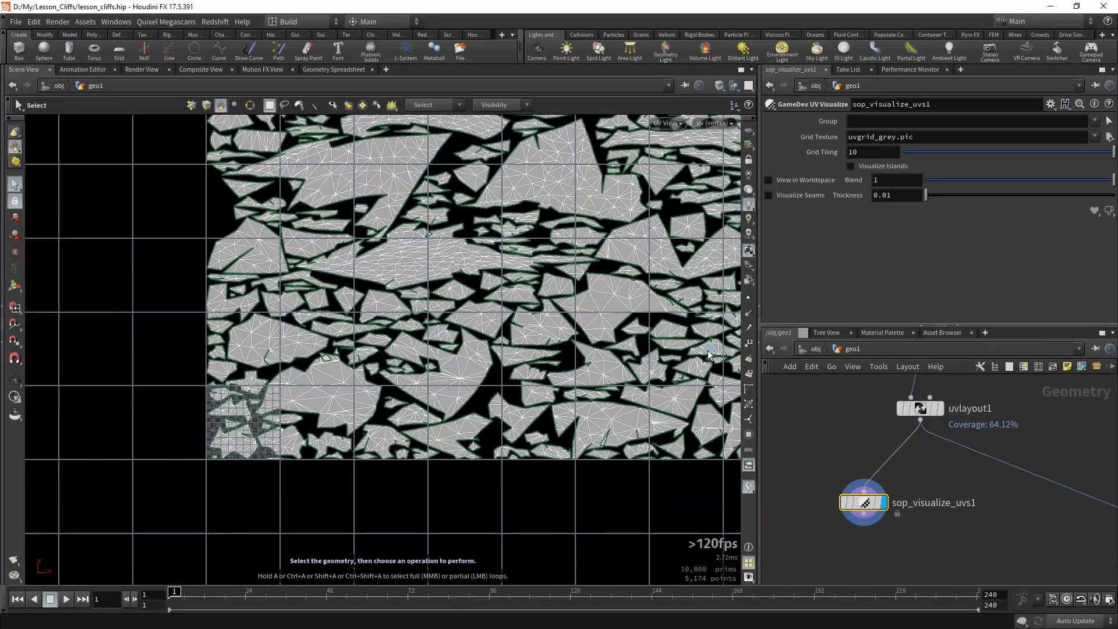
{"action": "left_click_drag", "start_coordinate": [863, 502], "coordinate": [811, 459]}
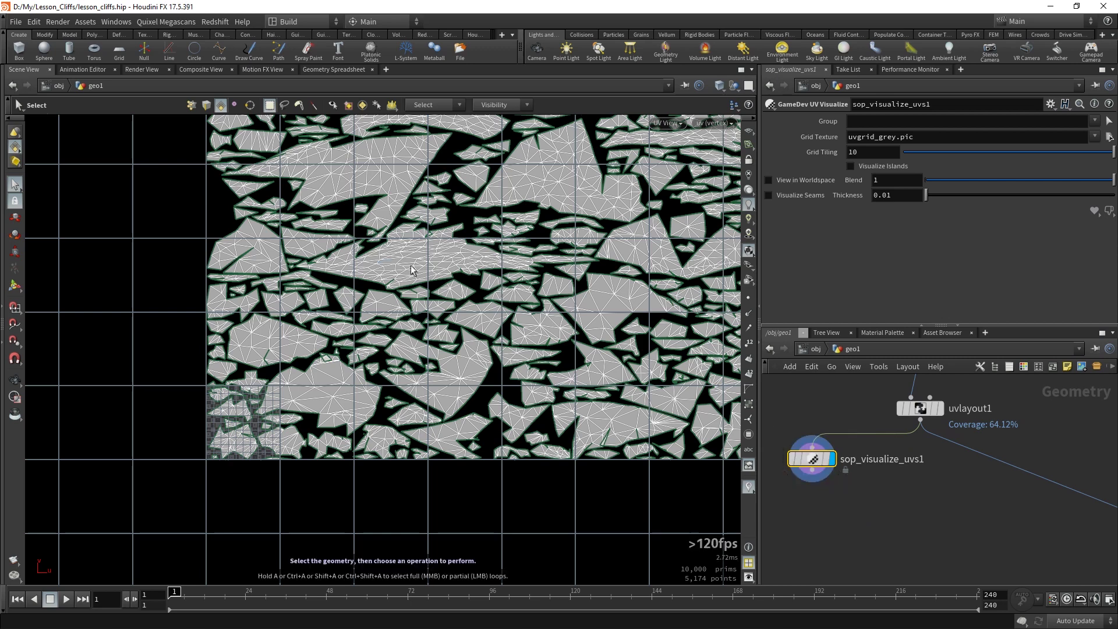
{"action": "key", "text": "1"}
- Set the display flag on sop_simple_baker1 and save lesson_cliffs.hip
{"action": "middle_click_drag", "start_coordinate": [958, 498], "coordinate": [771, 412]}
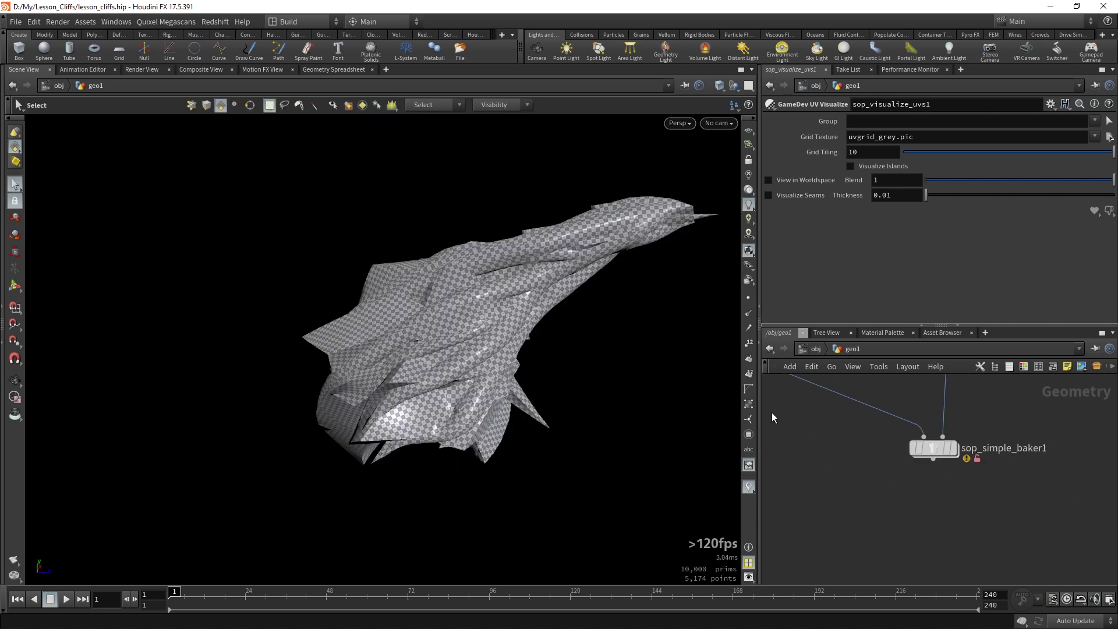
{"action": "left_click", "coordinate": [953, 448]}
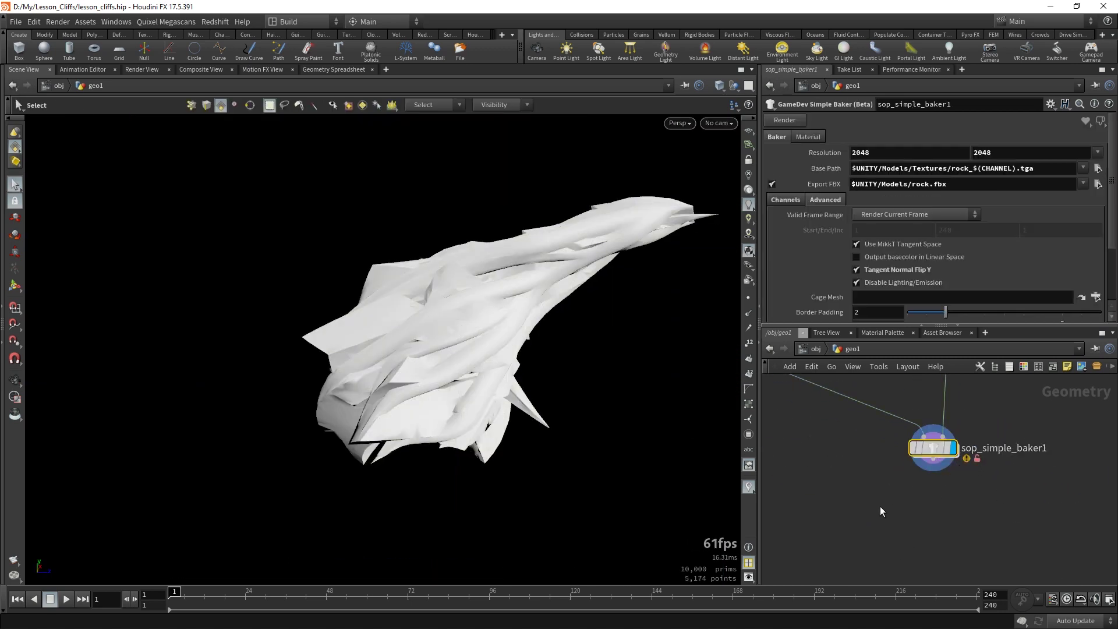
{"action": "key", "text": "ctrl+s"}
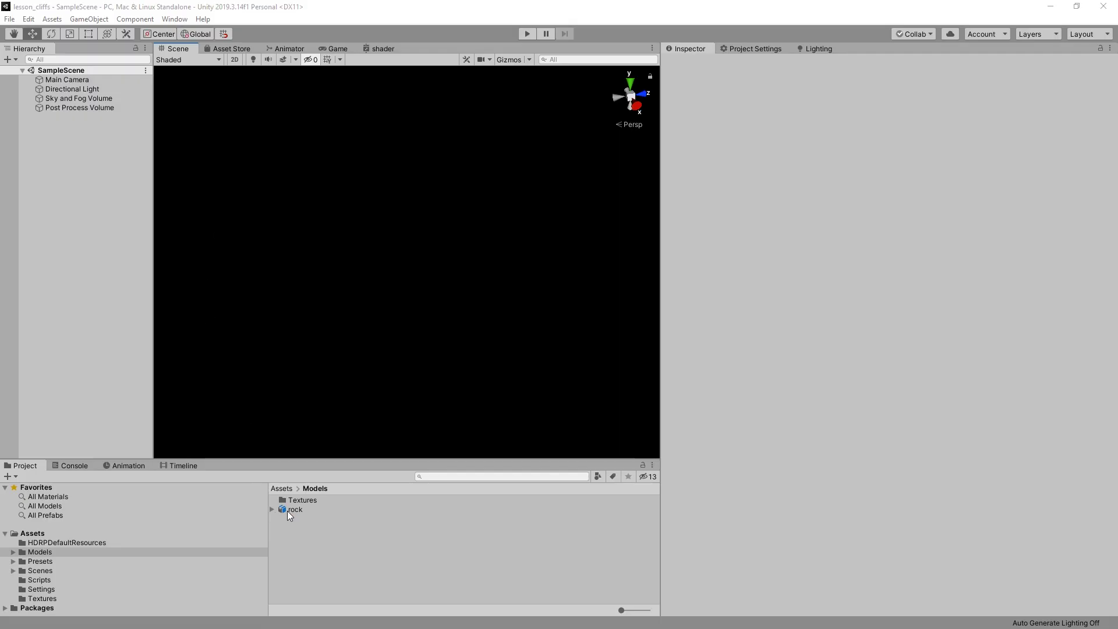
- Select the rock model asset and enlarge the Project panel
{"action": "left_click", "coordinate": [284, 508]}
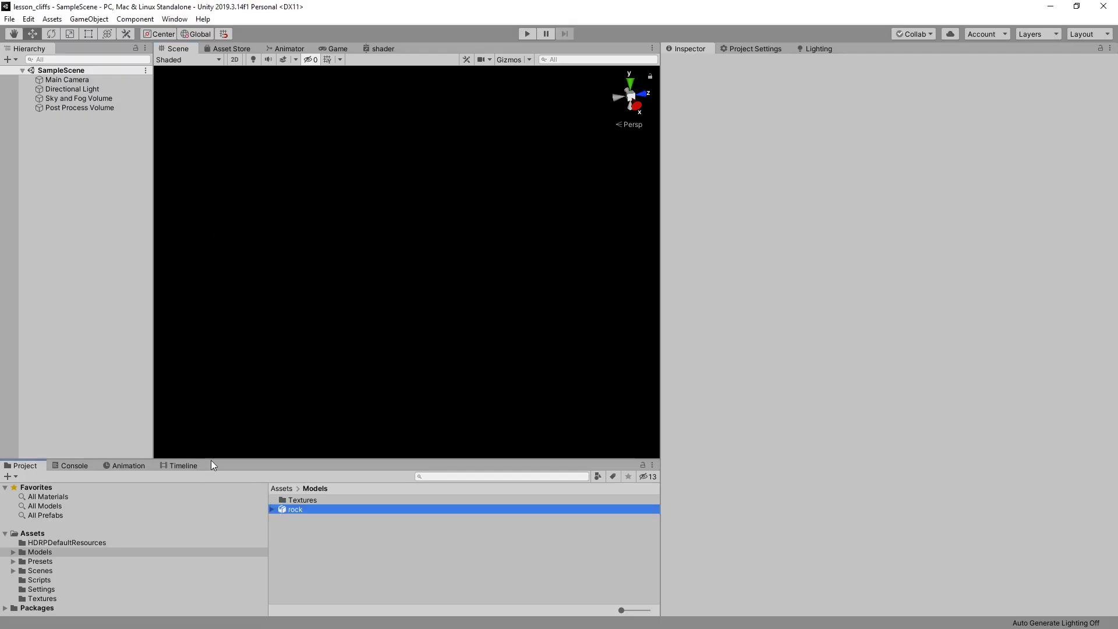
{"action": "left_click", "coordinate": [285, 499]}
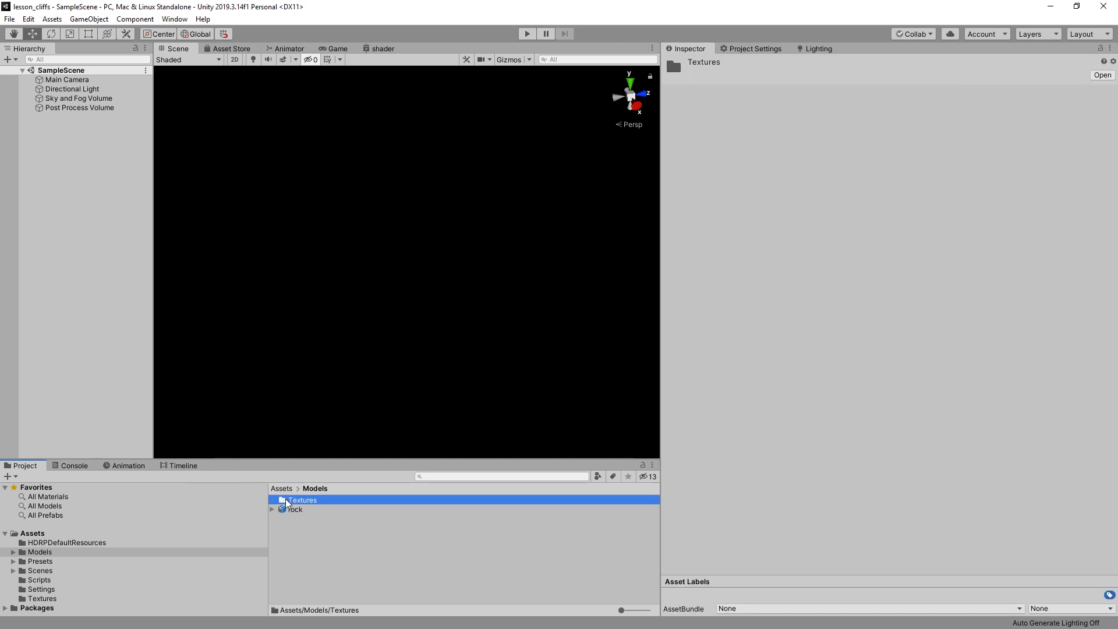
{"action": "left_click", "coordinate": [286, 509]}
{"action": "left_click_drag", "start_coordinate": [321, 454], "coordinate": [341, 293]}
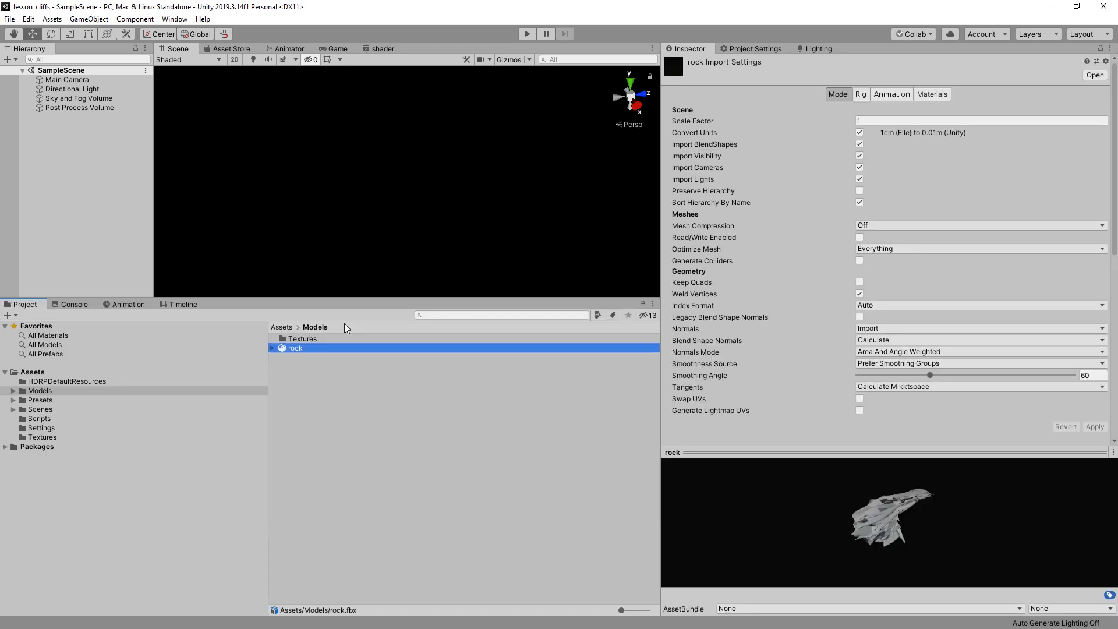
- Set rock_normal's Texture Type to Normal map, apply, and preview it externally
{"action": "double_click", "coordinate": [290, 339]}
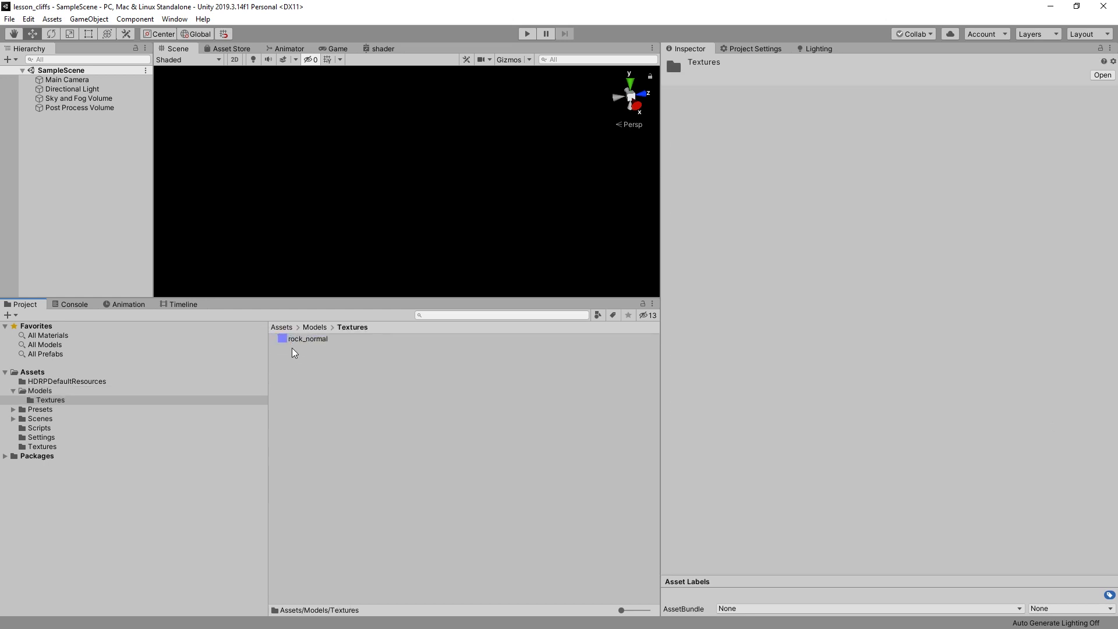
{"action": "left_click", "coordinate": [284, 339]}
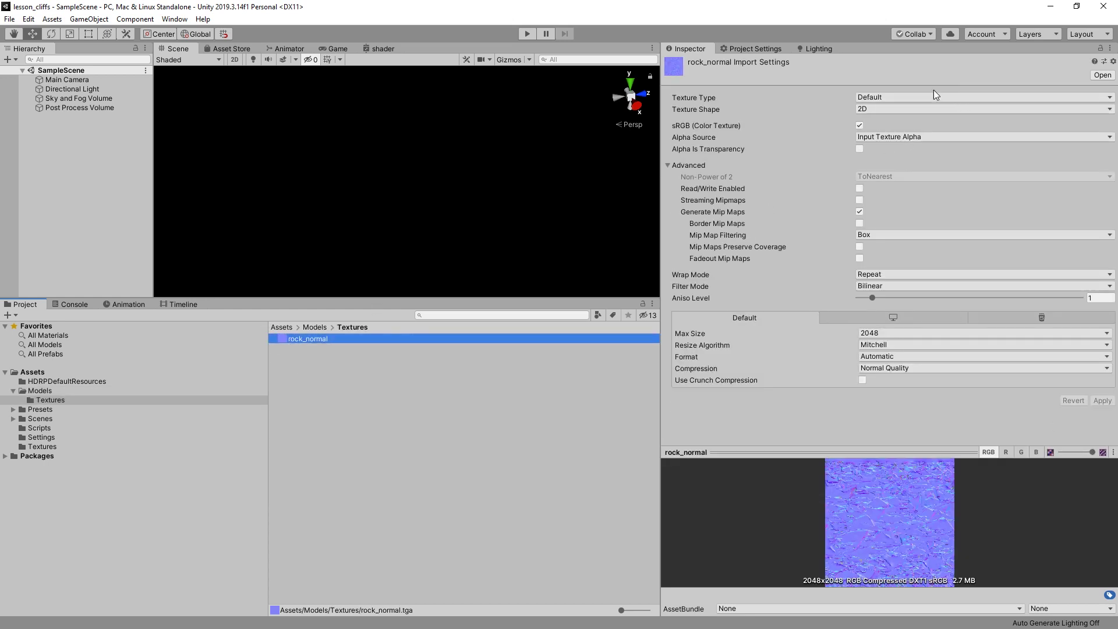
{"action": "left_click", "coordinate": [906, 96]}
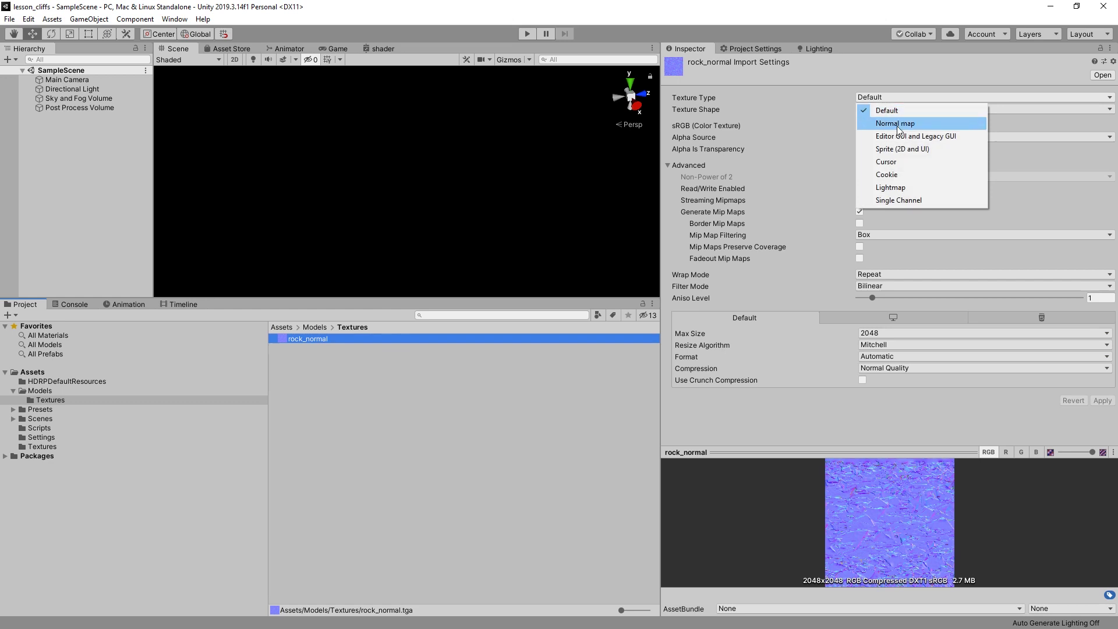
{"action": "left_click", "coordinate": [896, 125]}
{"action": "left_click", "coordinate": [1104, 377]}
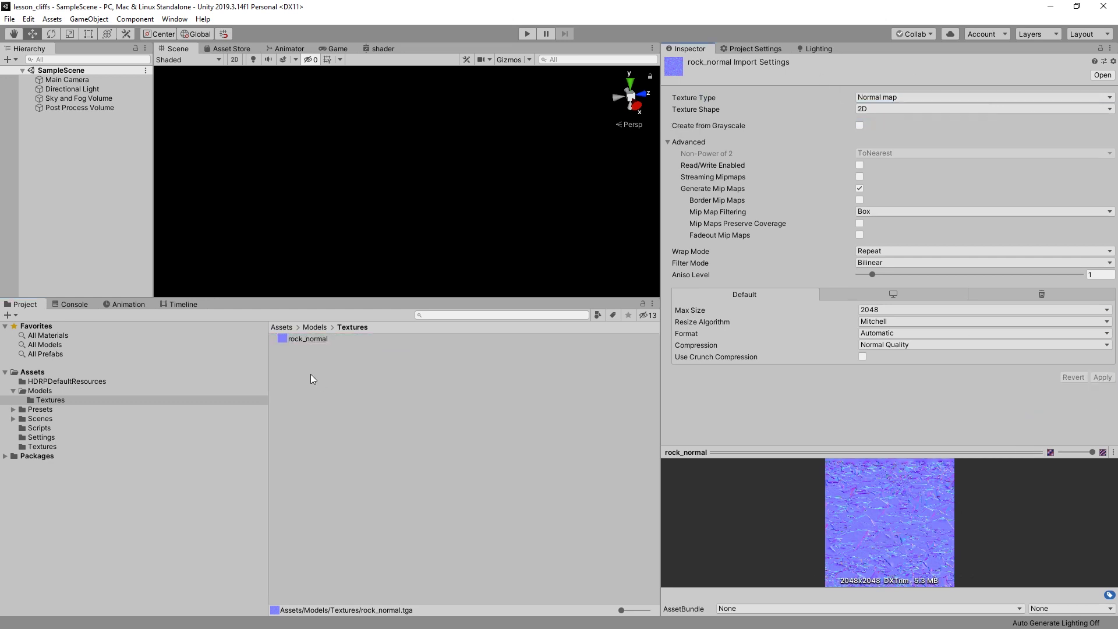
{"action": "double_click", "coordinate": [299, 340]}
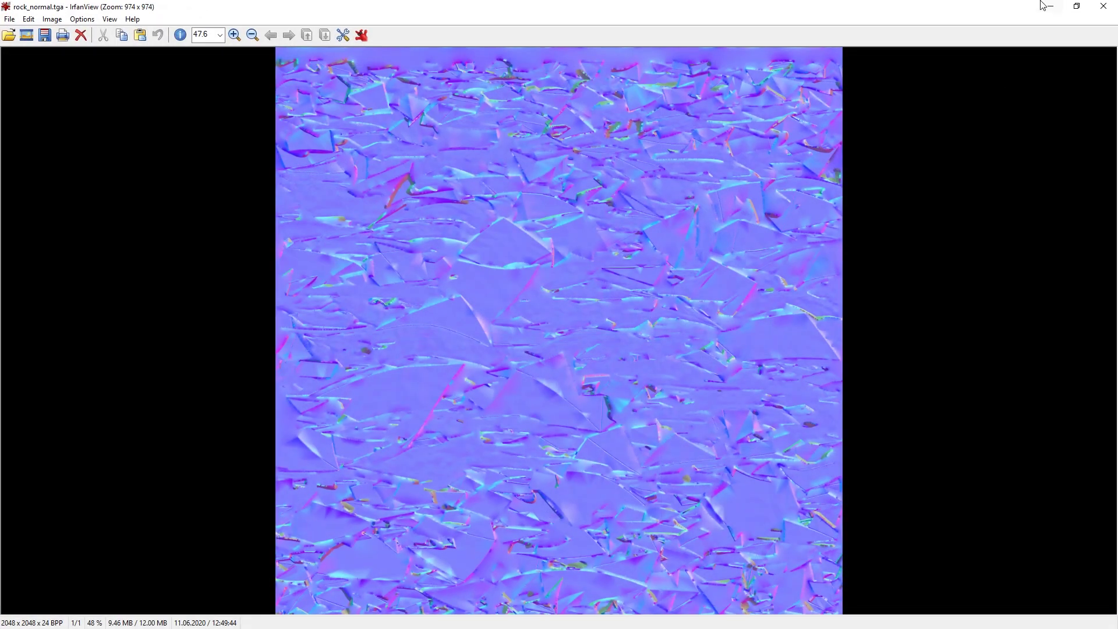
{"action": "left_click", "coordinate": [1103, 6]}
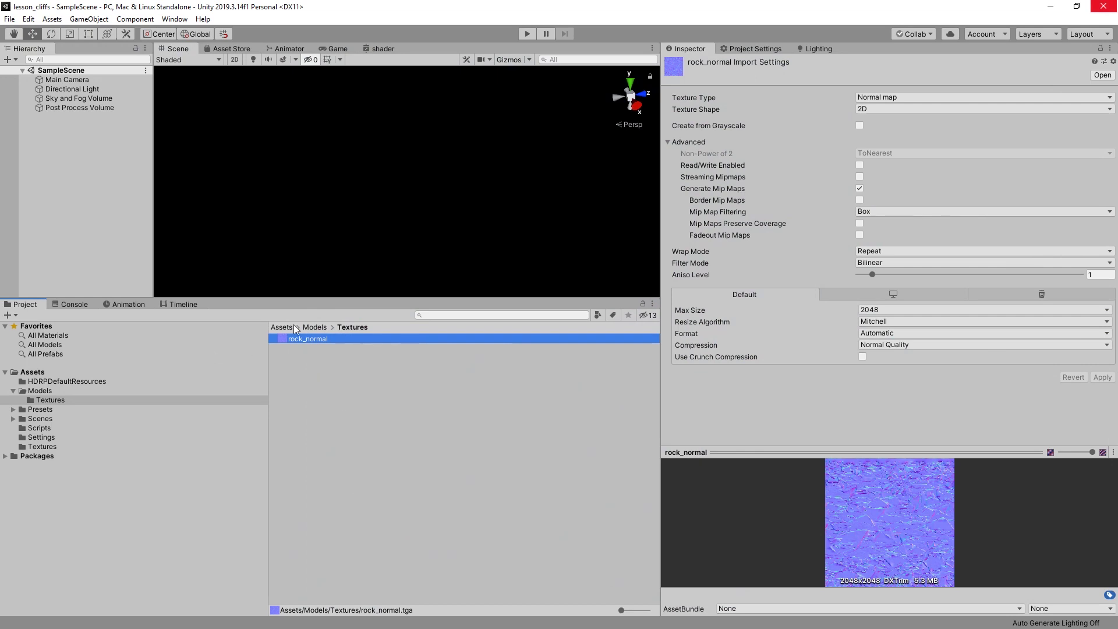
- Reimport rock with Scale Factor 100 and drag it into SampleScene
{"action": "left_click", "coordinate": [316, 330]}
{"action": "left_click", "coordinate": [286, 348]}
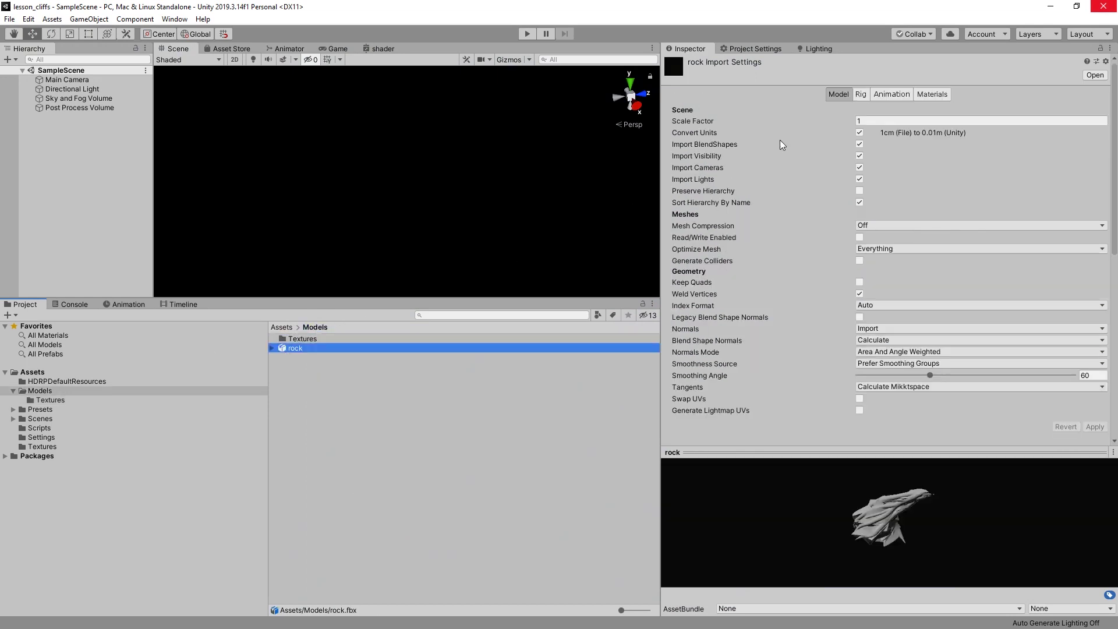
{"action": "left_click", "coordinate": [888, 122]}
{"action": "type", "text": "1"}
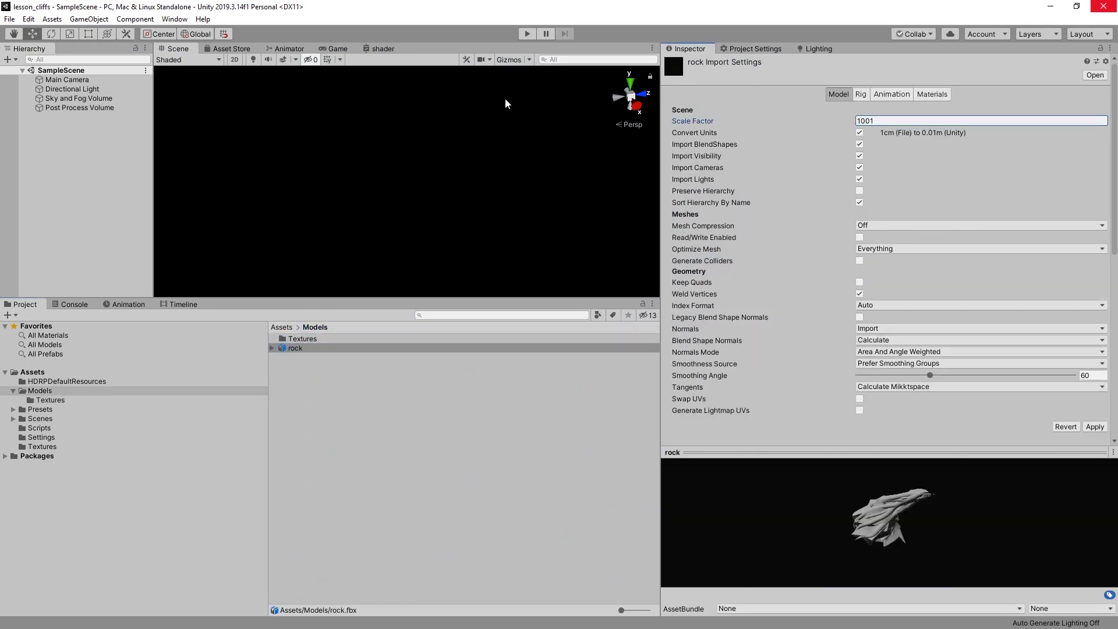
{"action": "key", "text": "Return"}
{"action": "type", "text": "100"}
{"action": "left_click", "coordinate": [1100, 430]}
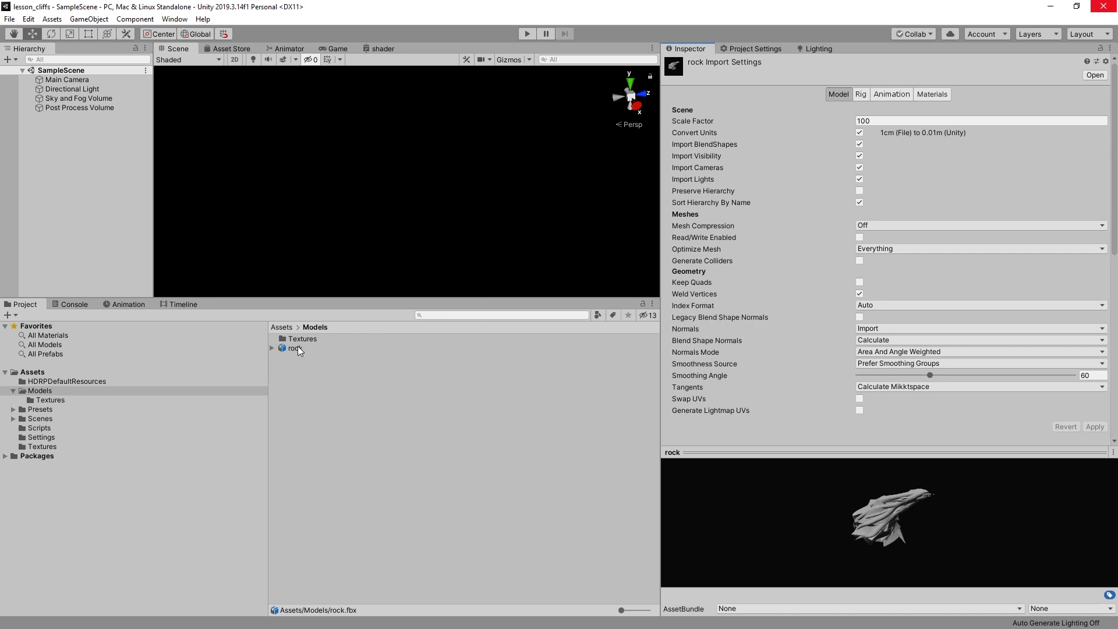
{"action": "left_click_drag", "start_coordinate": [296, 348], "coordinate": [311, 256]}
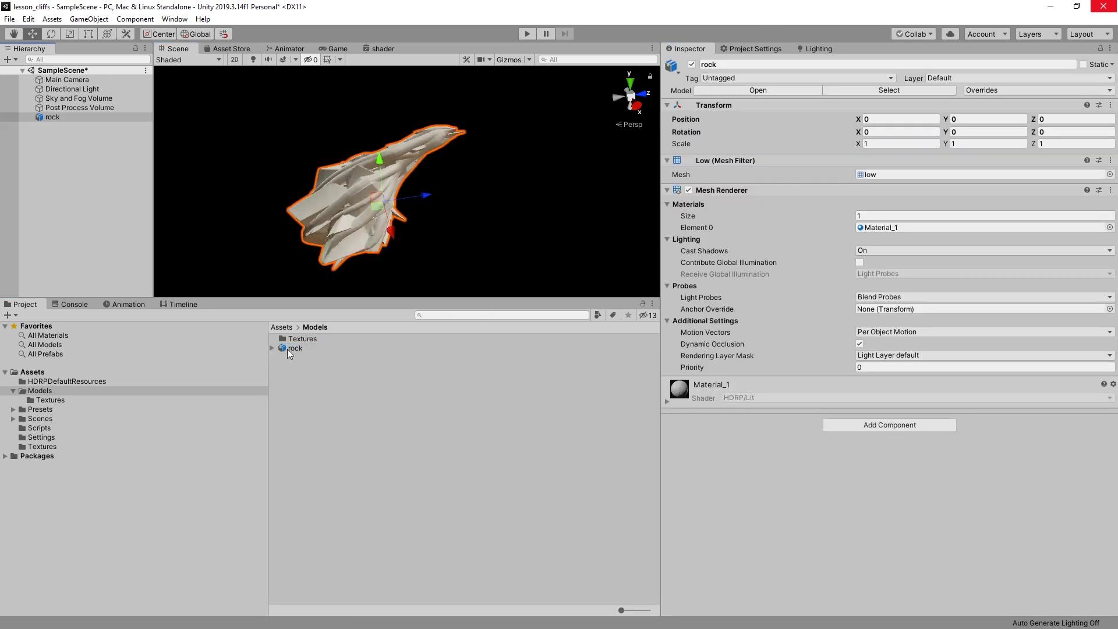
- Frame the placed rock, expand its Material_1 properties, and orbit around it for a closer look
{"action": "double_click", "coordinate": [50, 117]}
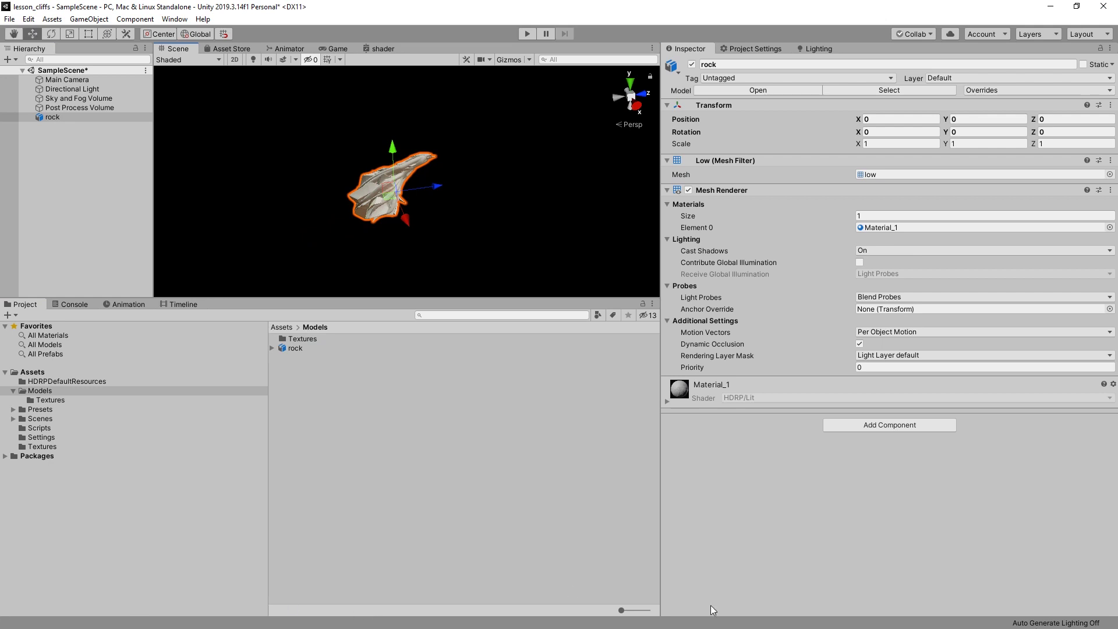
{"action": "left_click", "coordinate": [667, 401]}
{"action": "scroll", "coordinate": [764, 341], "scroll_direction": "down", "scroll_amount": 5}
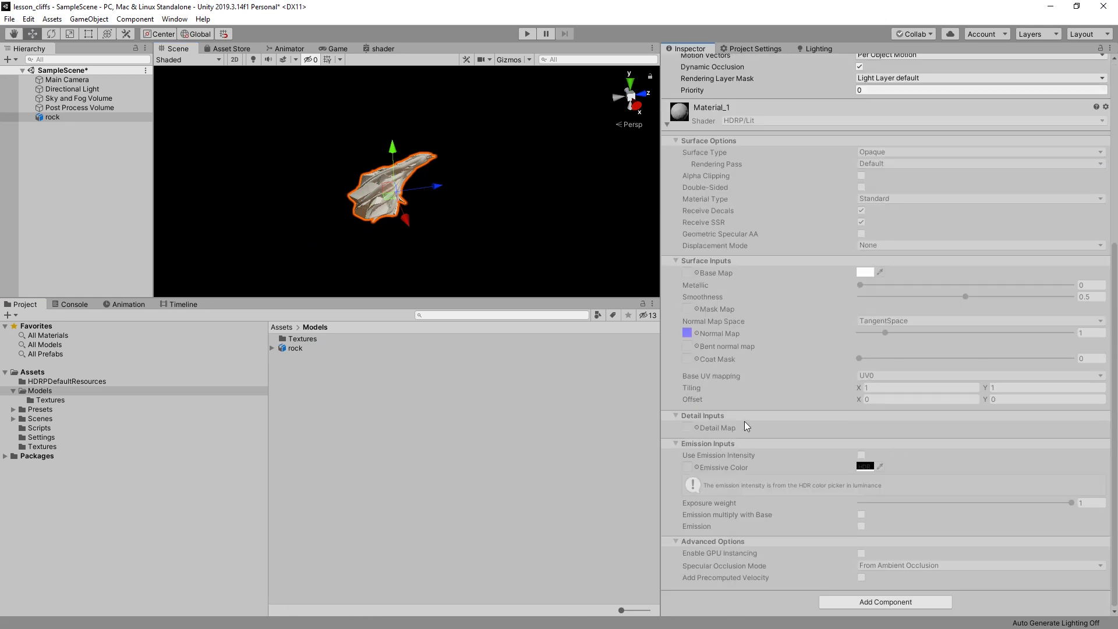
{"action": "scroll", "coordinate": [465, 278], "scroll_direction": "up", "scroll_amount": 2}
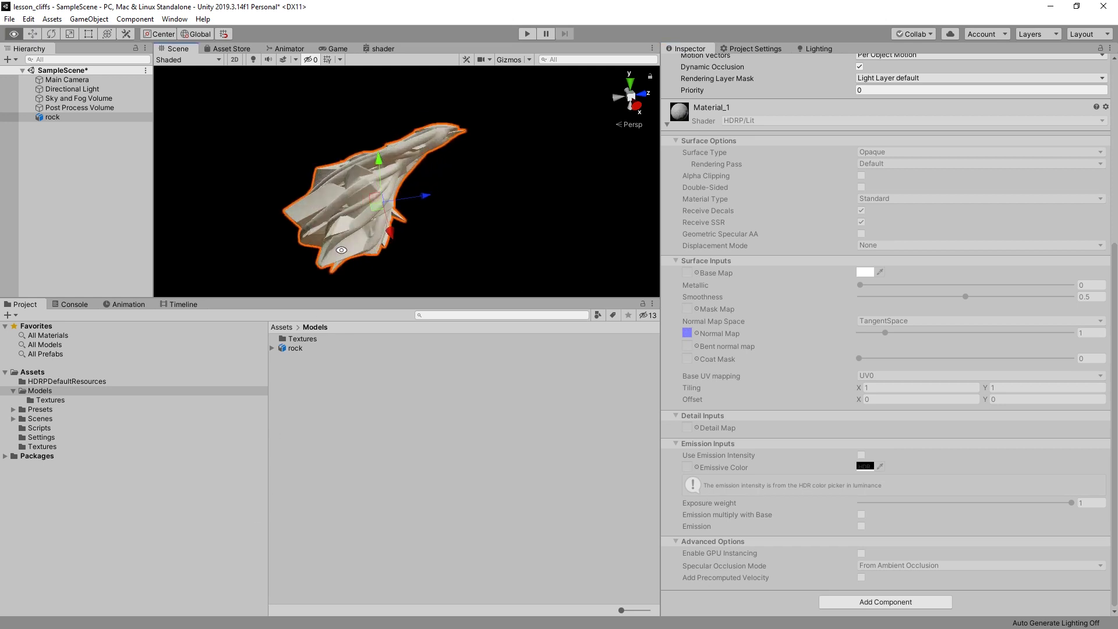
{"action": "scroll", "coordinate": [466, 278], "scroll_direction": "up", "scroll_amount": 2}
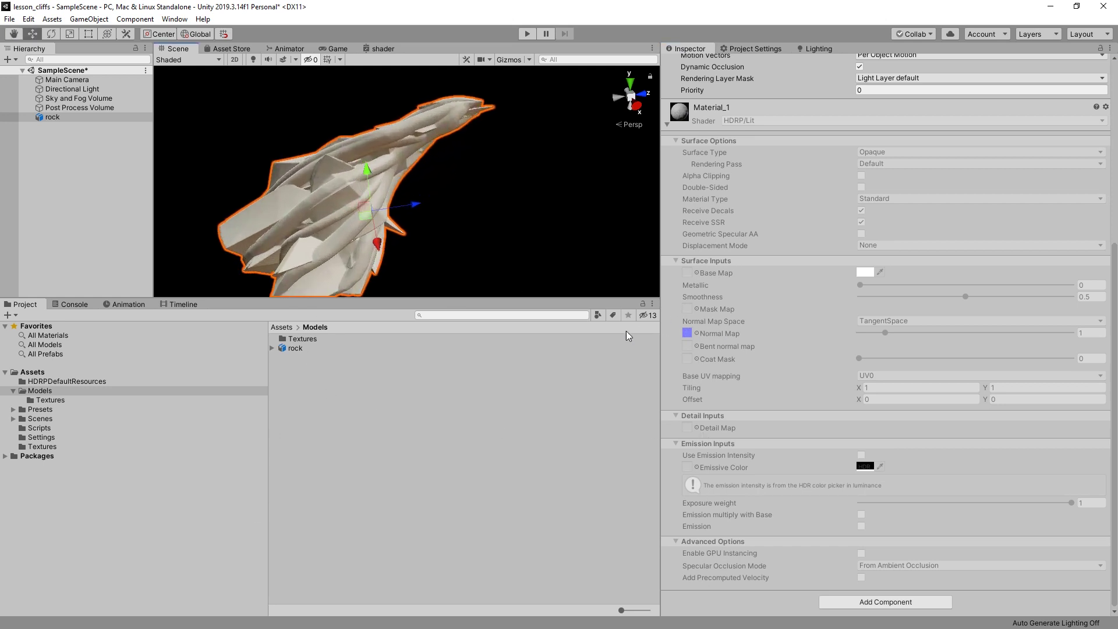
{"action": "left_click_drag", "start_coordinate": [408, 204], "coordinate": [303, 198], "text": "alt"}
{"action": "right_click_drag", "start_coordinate": [303, 198], "coordinate": [288, 203], "text": "alt"}
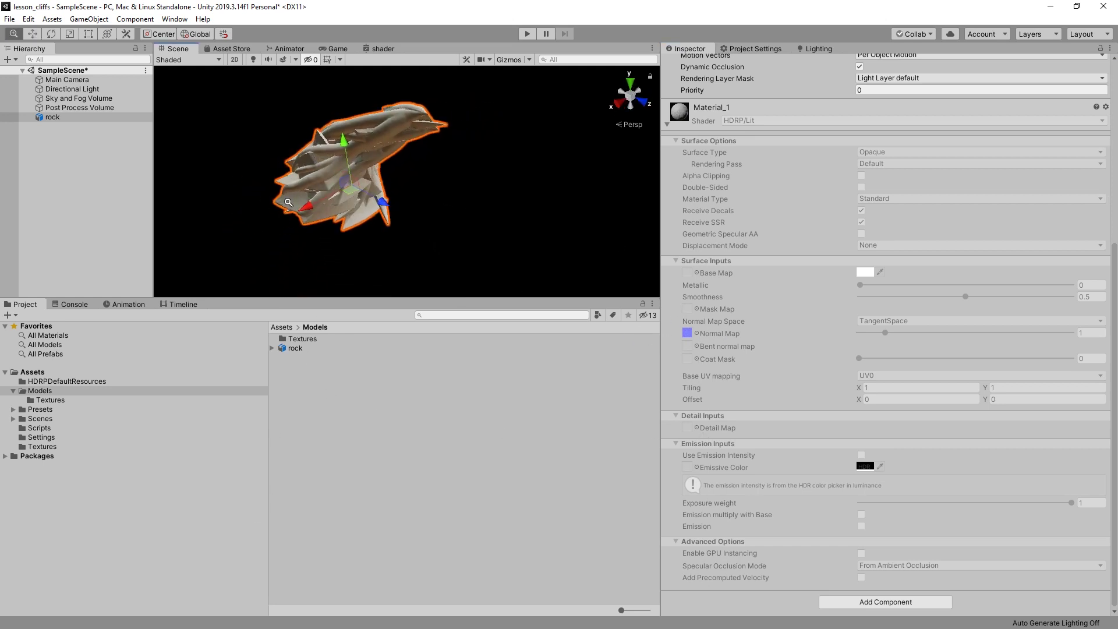
{"action": "mouse_move", "coordinate": [288, 202]}
{"action": "left_mouse_down", "text": "alt"}
{"action": "mouse_move", "coordinate": [495, 196]}
{"action": "mouse_move", "coordinate": [473, 133]}
{"action": "mouse_move", "coordinate": [442, 175]}
{"action": "left_mouse_up", "text": "alt"}
{"action": "right_click_drag", "start_coordinate": [442, 175], "coordinate": [421, 212], "text": "alt"}
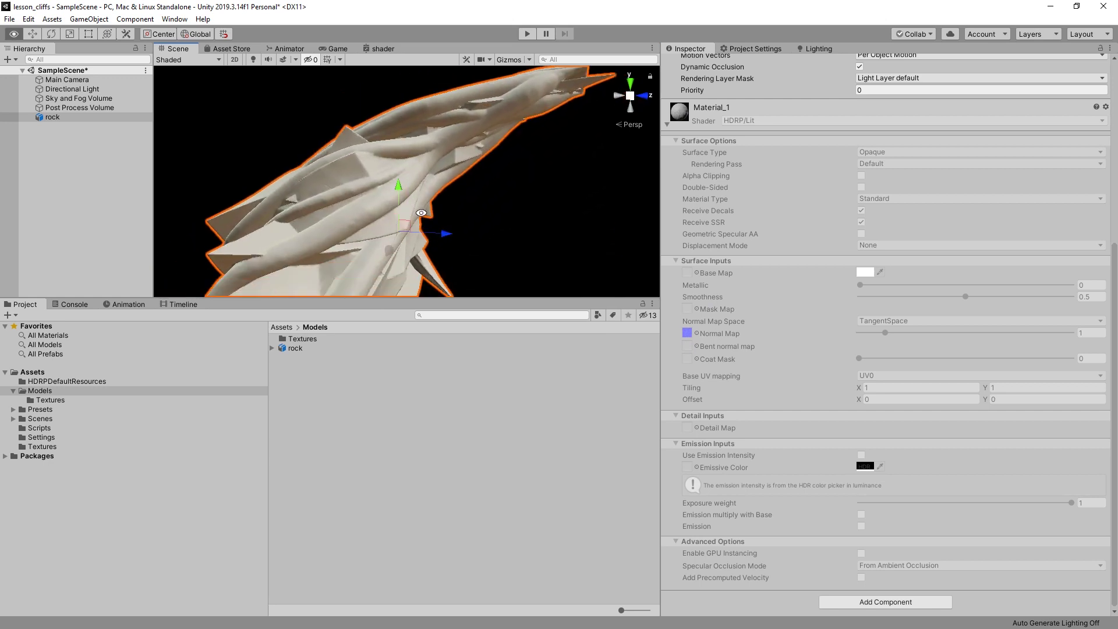
{"action": "mouse_move", "coordinate": [421, 212]}
{"action": "left_mouse_down", "text": "alt"}
{"action": "mouse_move", "coordinate": [1037, 193]}
{"action": "mouse_move", "coordinate": [210, 137]}
{"action": "mouse_move", "coordinate": [442, 144]}
{"action": "mouse_move", "coordinate": [532, 160]}
{"action": "mouse_move", "coordinate": [367, 176]}
{"action": "mouse_move", "coordinate": [431, 210]}
{"action": "mouse_move", "coordinate": [370, 124]}
{"action": "mouse_move", "coordinate": [326, 192]}
{"action": "left_mouse_up", "text": "alt"}
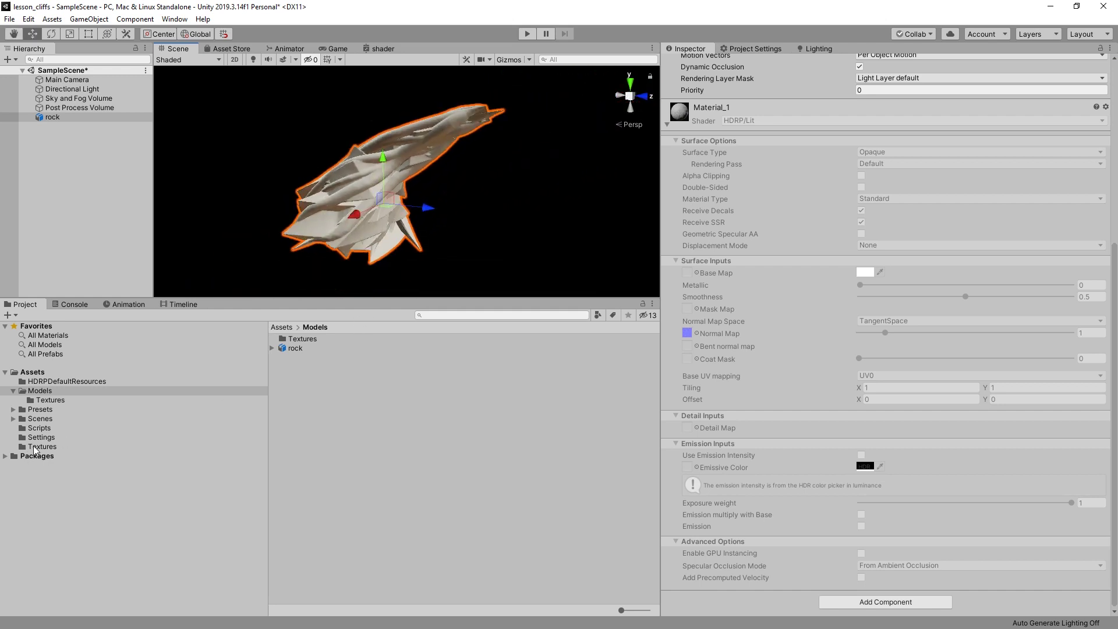
- Open Assets/Textures and bring up the options for the Rock030_2K_Color texture
{"action": "left_click", "coordinate": [36, 446]}
{"action": "left_click", "coordinate": [299, 340]}
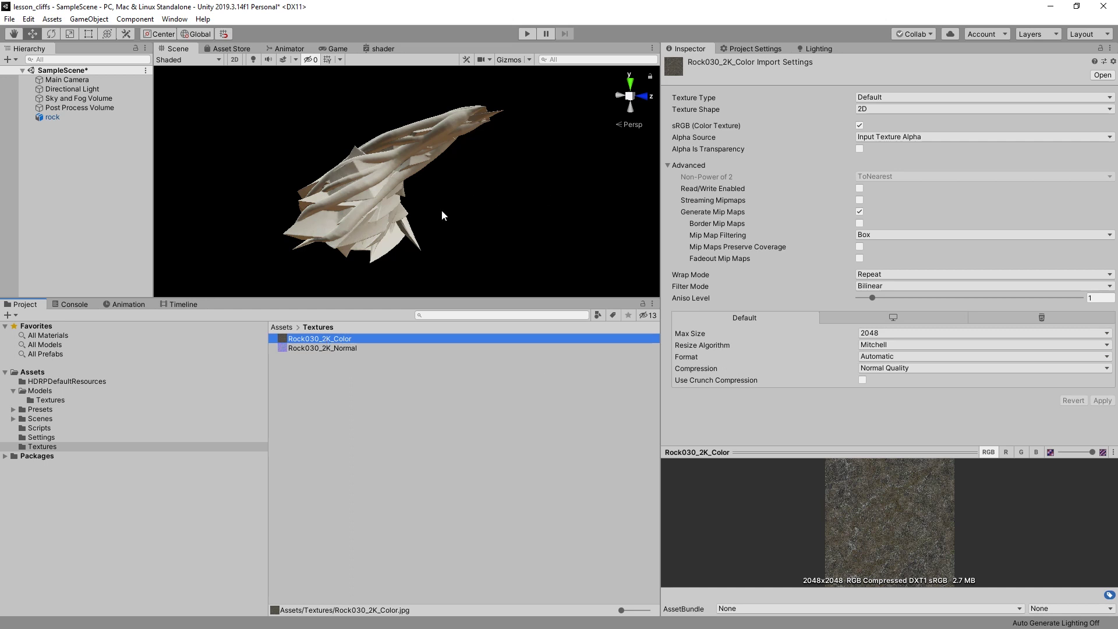
{"action": "right_click", "coordinate": [338, 339]}
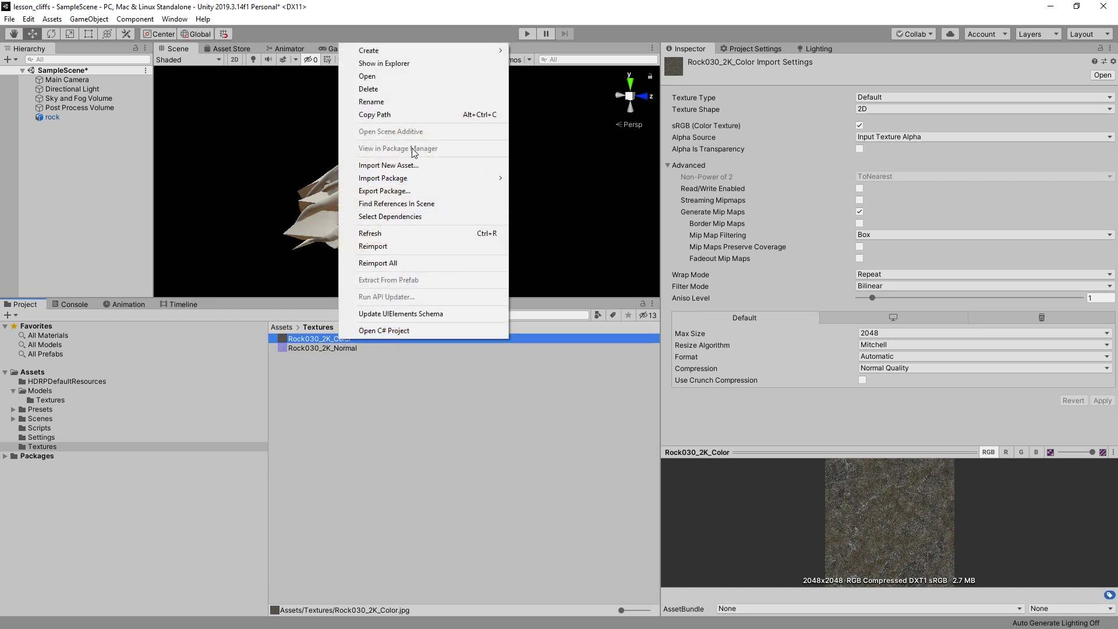
{"action": "left_click", "coordinate": [371, 102]}
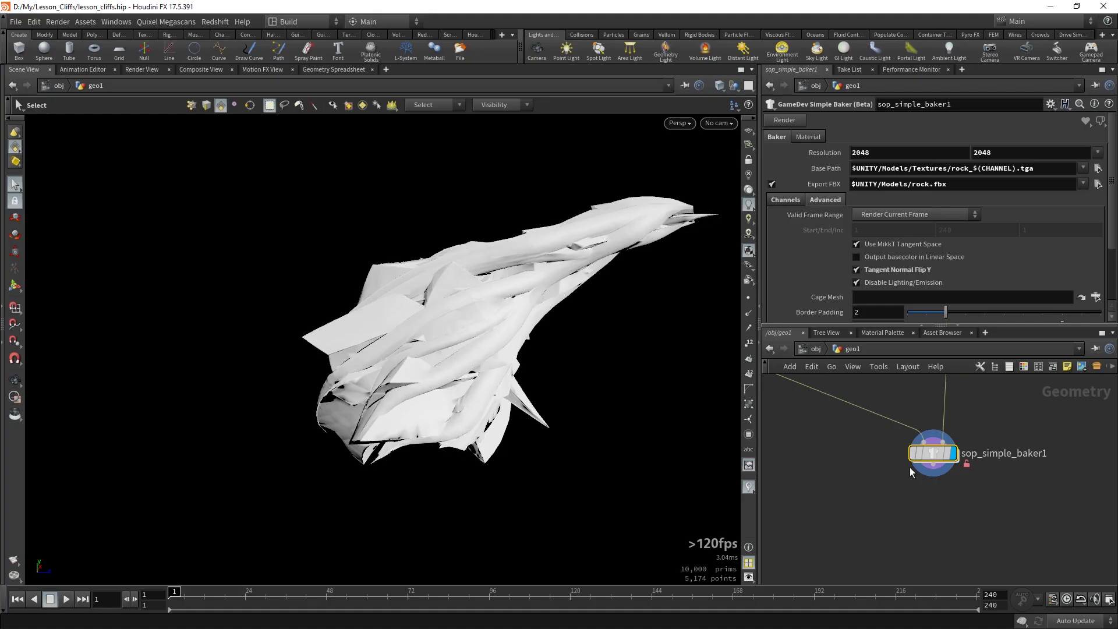
- Select the sop_quickmaterial1 node in the network
{"action": "left_click", "coordinate": [921, 488]}
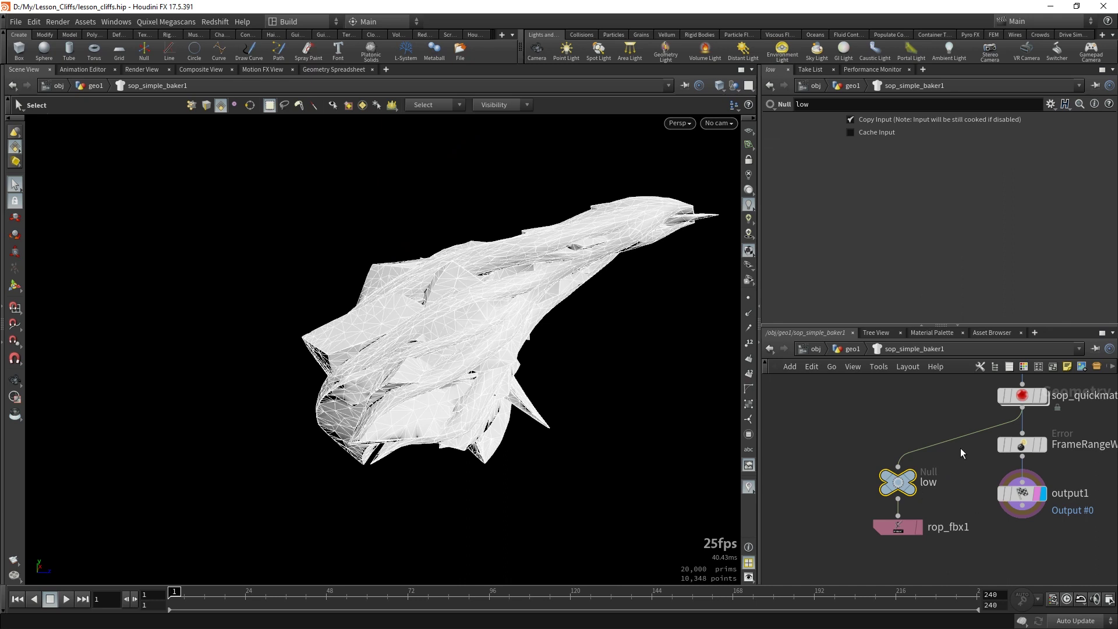
{"action": "middle_click_drag", "start_coordinate": [959, 448], "coordinate": [870, 511]}
{"action": "left_click_drag", "start_coordinate": [795, 445], "coordinate": [1012, 477]}
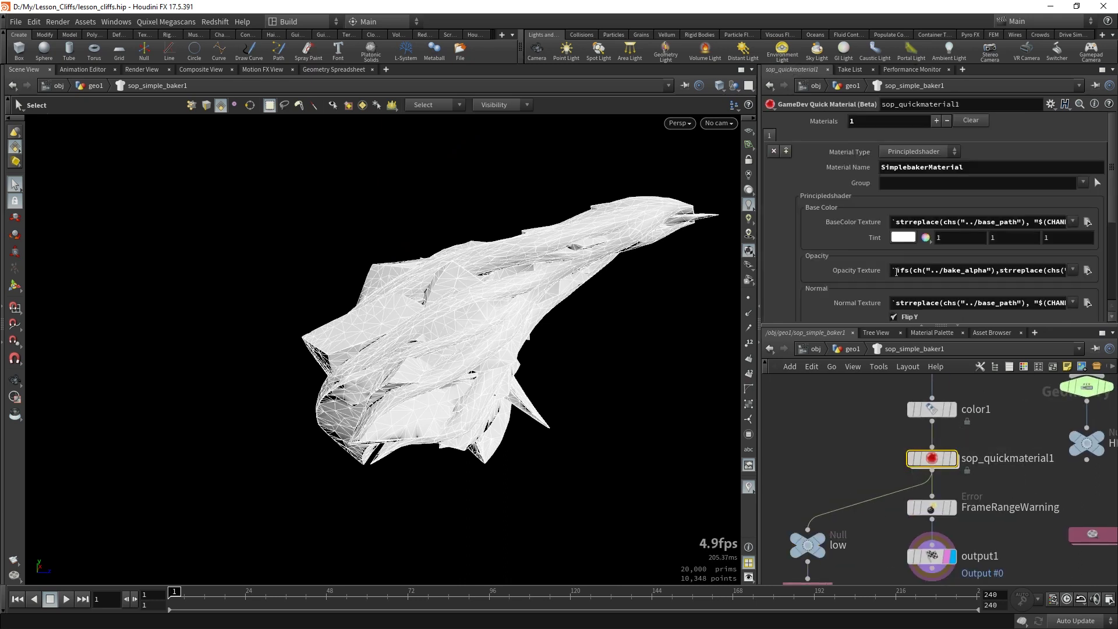
{"action": "left_click_drag", "start_coordinate": [856, 445], "coordinate": [1015, 478]}
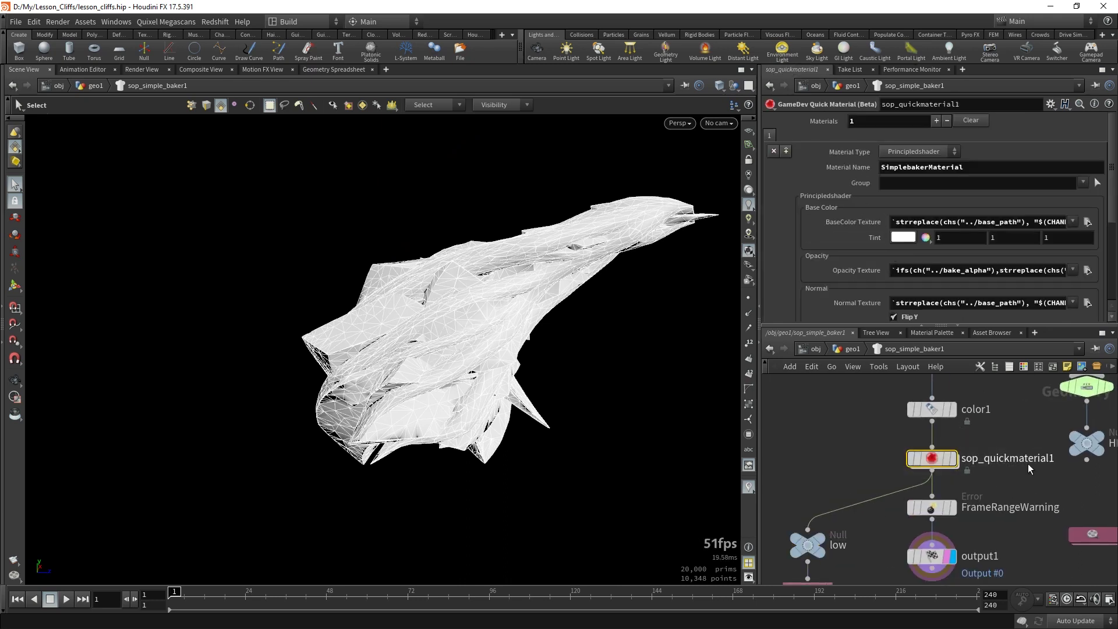
- Clear the BaseColor Texture expression and choose the Rock030_2K_Color image instead
{"action": "right_click", "coordinate": [862, 222]}
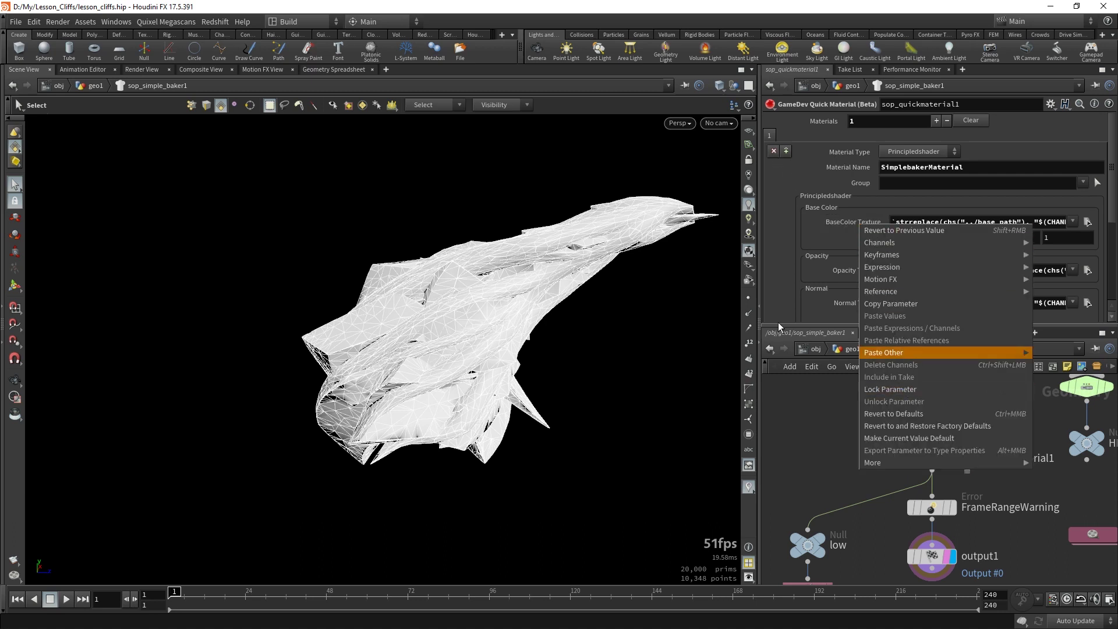
{"action": "left_click", "coordinate": [886, 353]}
{"action": "triple_click", "coordinate": [935, 223]}
{"action": "key", "text": "BackSpace"}
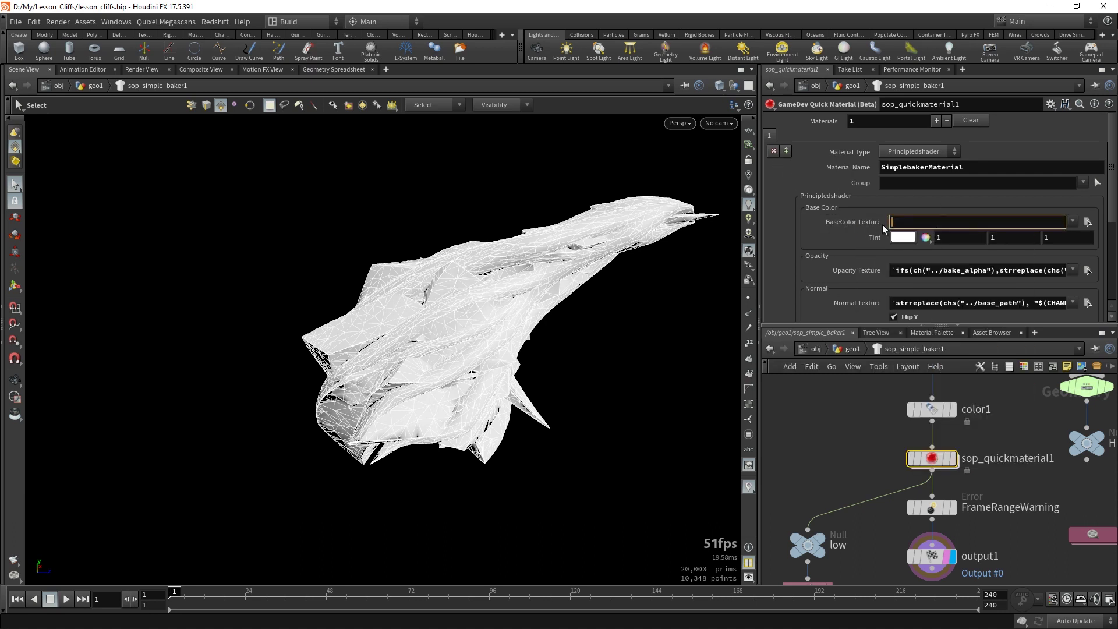
{"action": "key", "text": "Return"}
{"action": "left_click", "coordinate": [1087, 222]}
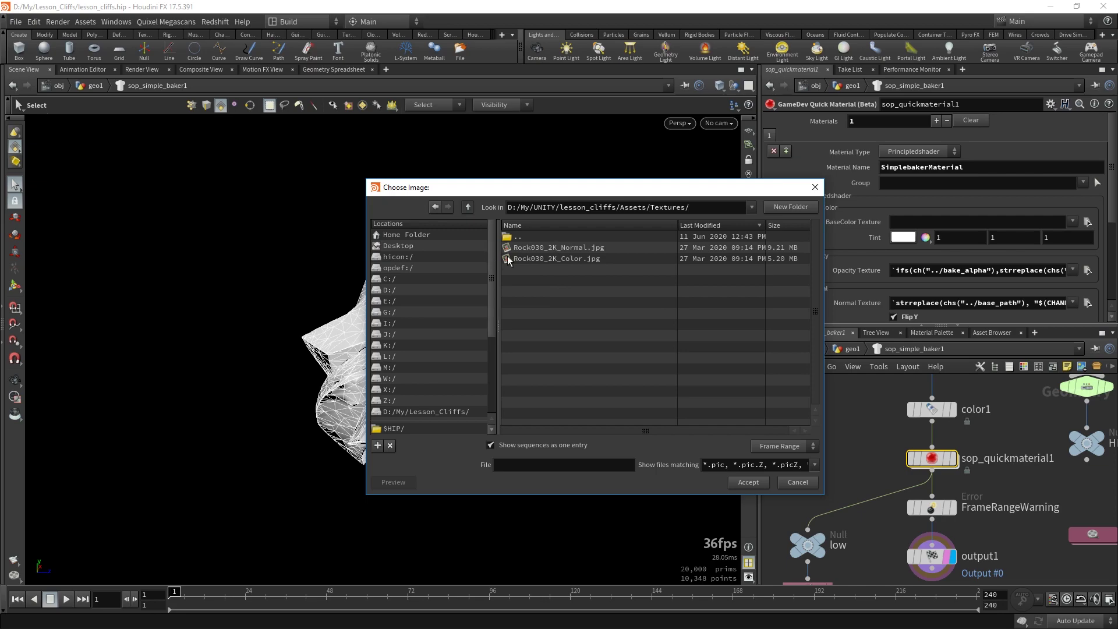
{"action": "double_click", "coordinate": [555, 257]}
- Tumble and dolly the viewport to inspect the textured rock
{"action": "left_click_drag", "start_coordinate": [574, 291], "coordinate": [512, 287]}
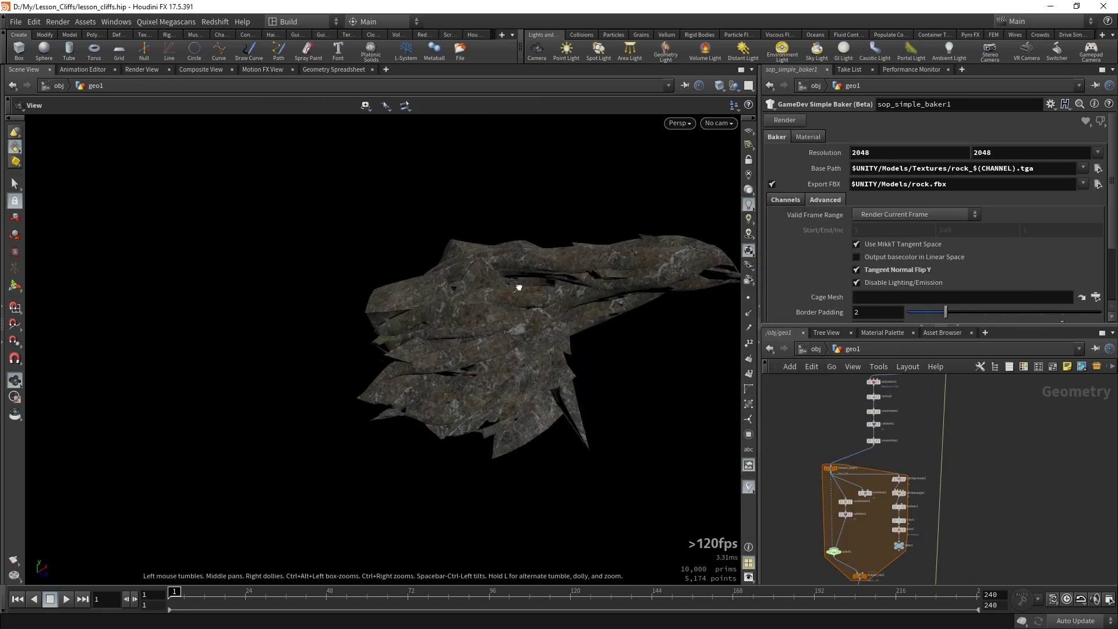
{"action": "right_click_drag", "start_coordinate": [512, 287], "coordinate": [551, 181]}
{"action": "mouse_move", "coordinate": [550, 312]}
{"action": "right_mouse_down"}
{"action": "mouse_move", "coordinate": [634, 332]}
{"action": "mouse_move", "coordinate": [669, 295]}
{"action": "mouse_move", "coordinate": [744, 286]}
{"action": "right_mouse_up"}
{"action": "mouse_move", "coordinate": [745, 285]}
{"action": "left_mouse_down"}
{"action": "mouse_move", "coordinate": [602, 334]}
{"action": "mouse_move", "coordinate": [555, 384]}
{"action": "mouse_move", "coordinate": [570, 376]}
{"action": "mouse_move", "coordinate": [584, 398]}
{"action": "mouse_move", "coordinate": [522, 467]}
{"action": "mouse_move", "coordinate": [557, 449]}
{"action": "mouse_move", "coordinate": [460, 390]}
{"action": "mouse_move", "coordinate": [736, 445]}
{"action": "left_mouse_up"}
{"action": "scroll", "coordinate": [945, 488], "scroll_direction": "up", "scroll_amount": 3}
{"action": "scroll", "coordinate": [928, 532], "scroll_direction": "up", "scroll_amount": 3}
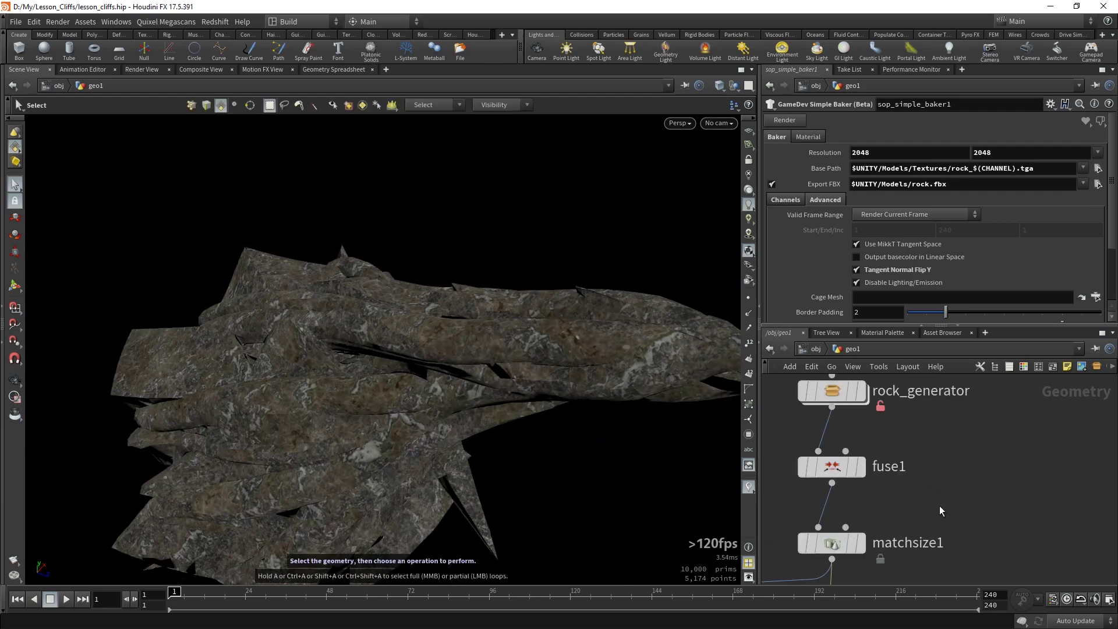
- Insert a Transform node between fuse1 and matchsize1 with Uniform Scale 100
{"action": "key", "text": "Tab"}
{"action": "type", "text": "tr"}
{"action": "type", "text": "ans"}
{"action": "key", "text": "Return"}
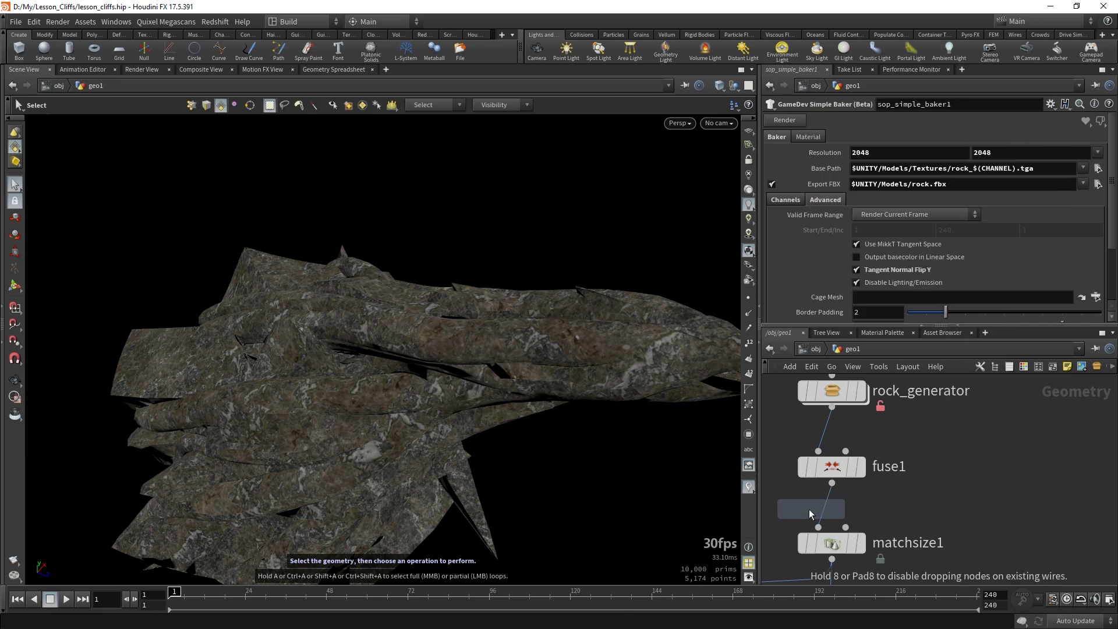
{"action": "left_click", "coordinate": [816, 505]}
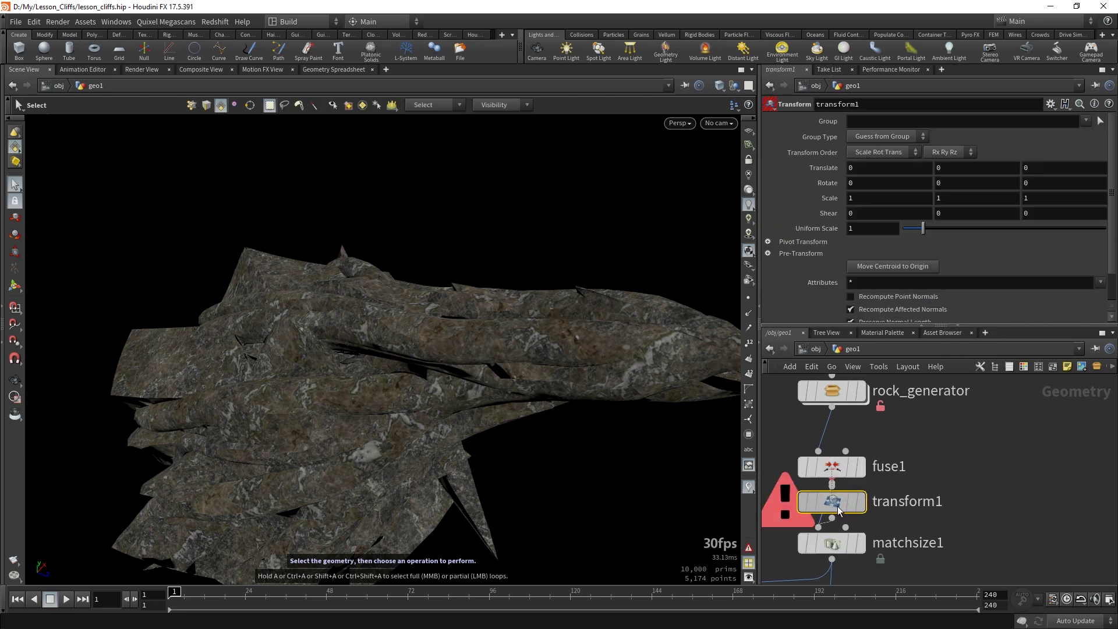
{"action": "left_click", "coordinate": [879, 228]}
{"action": "type", "text": "100"}
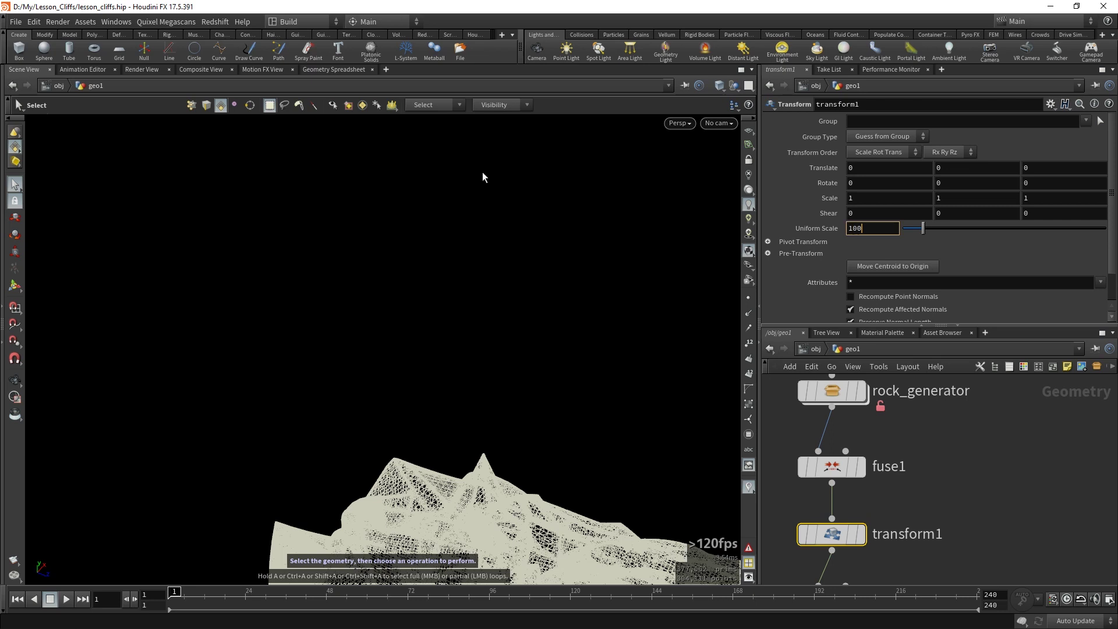
{"action": "key", "text": "Return"}
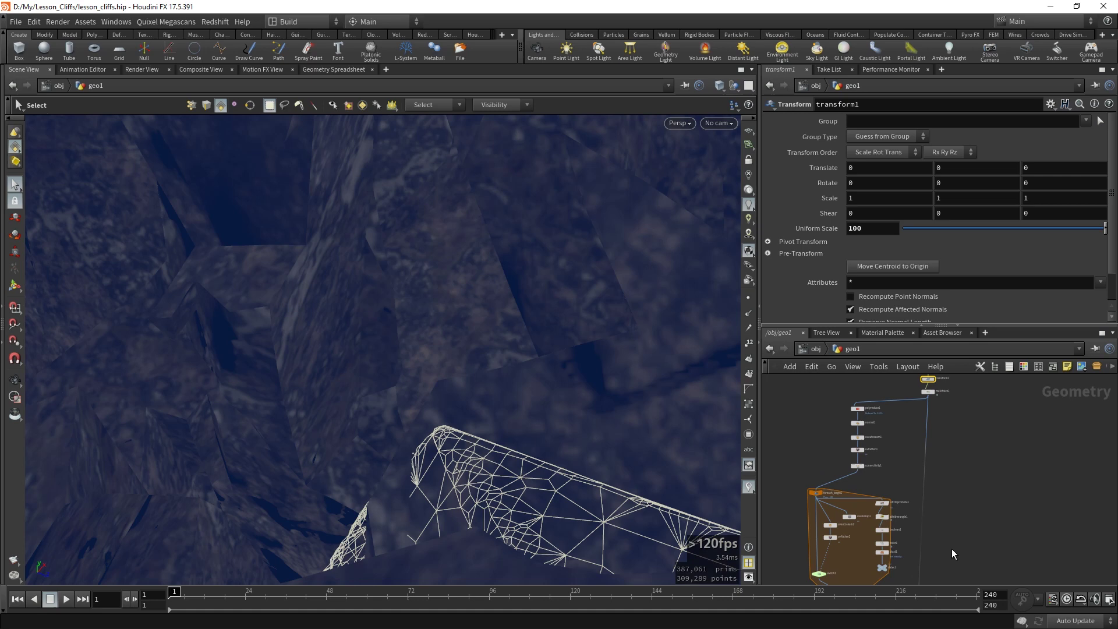
- Select sop_simple_baker1 and save the Houdini scene file
{"action": "left_click", "coordinate": [939, 514]}
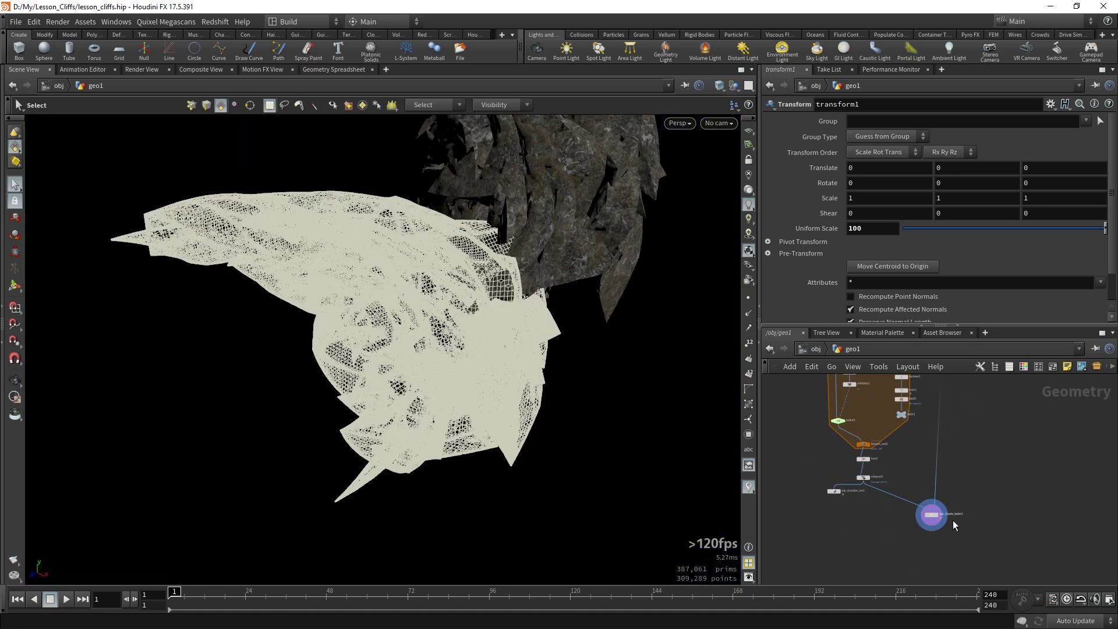
{"action": "left_click", "coordinate": [938, 516]}
{"action": "scroll", "coordinate": [961, 524], "scroll_direction": "up", "scroll_amount": 5}
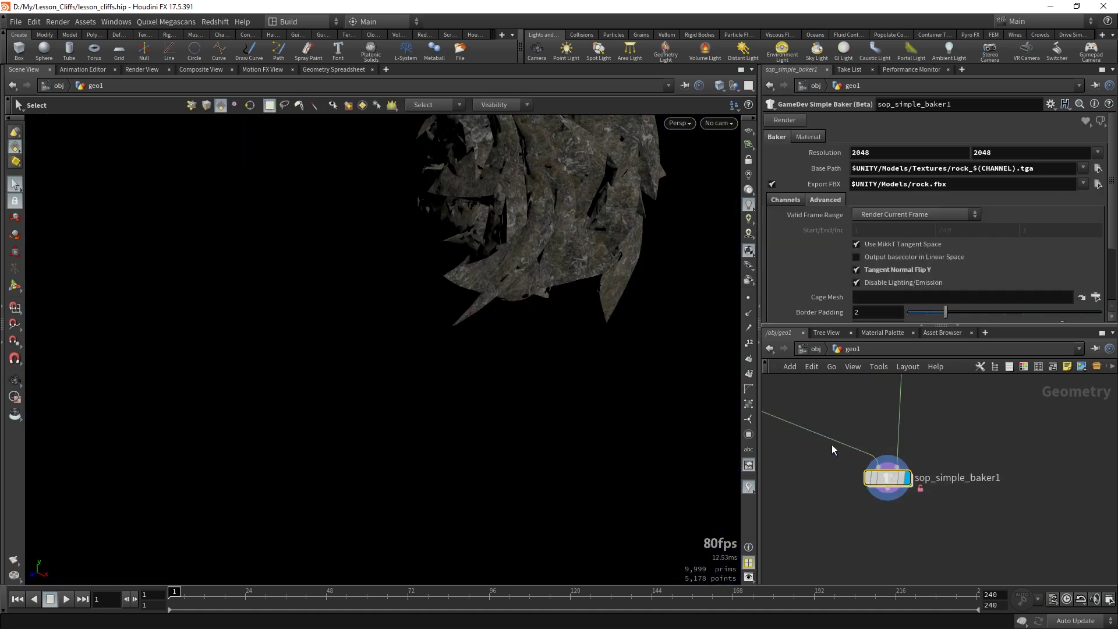
{"action": "key", "text": "ctrl+s"}
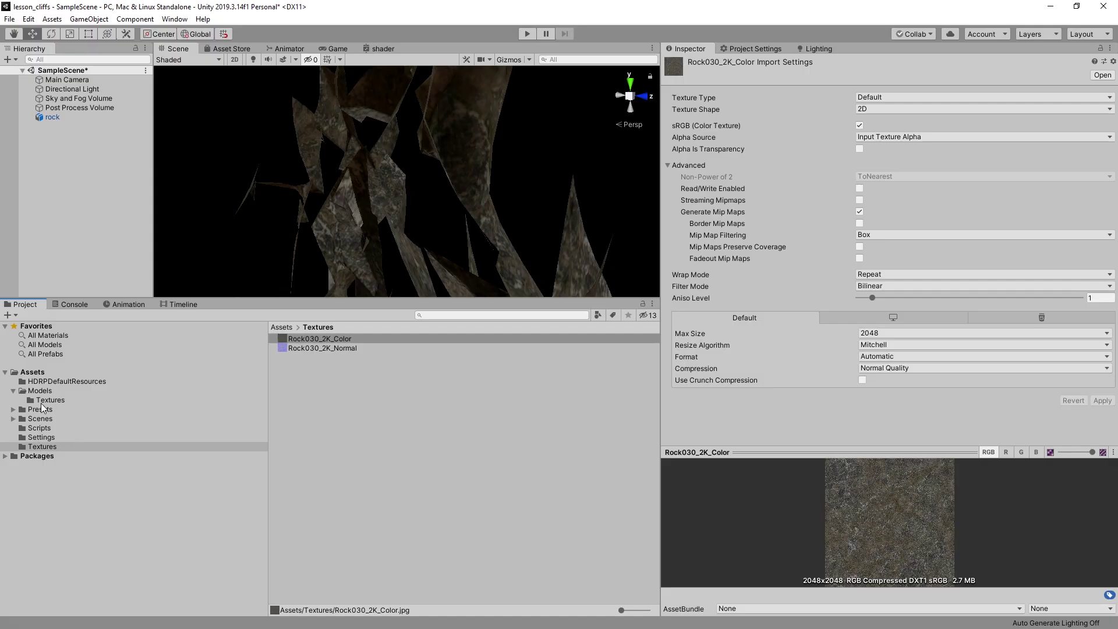
- Select the rock model in Assets/Models and apply a Scale Factor of 1
{"action": "left_click", "coordinate": [40, 391]}
{"action": "left_click", "coordinate": [292, 348]}
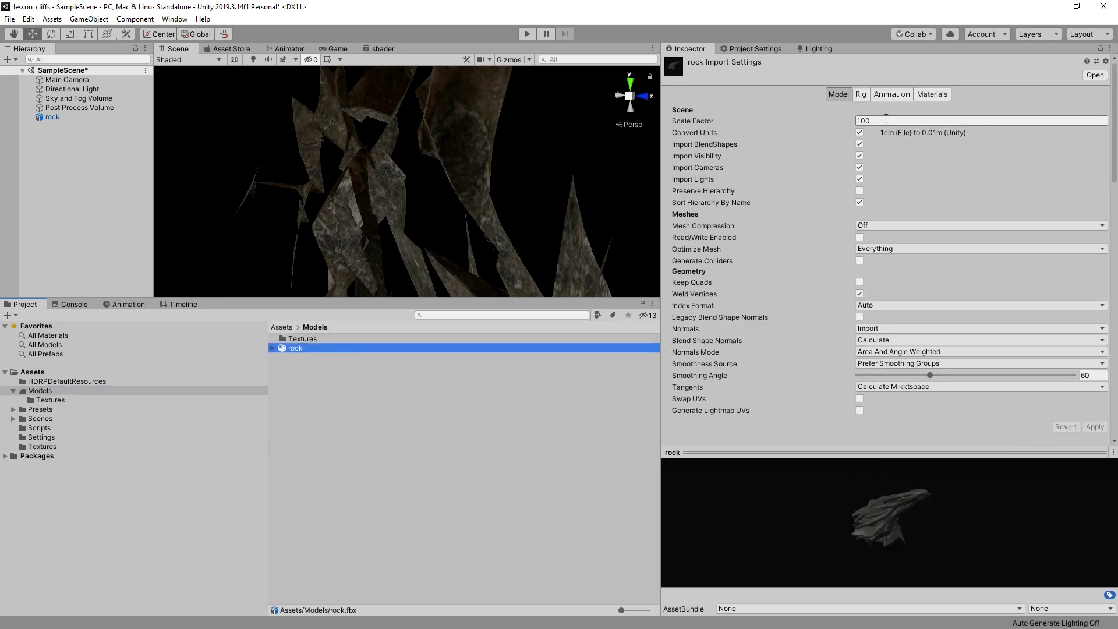
{"action": "type", "text": "1"}
{"action": "left_click", "coordinate": [1095, 426]}
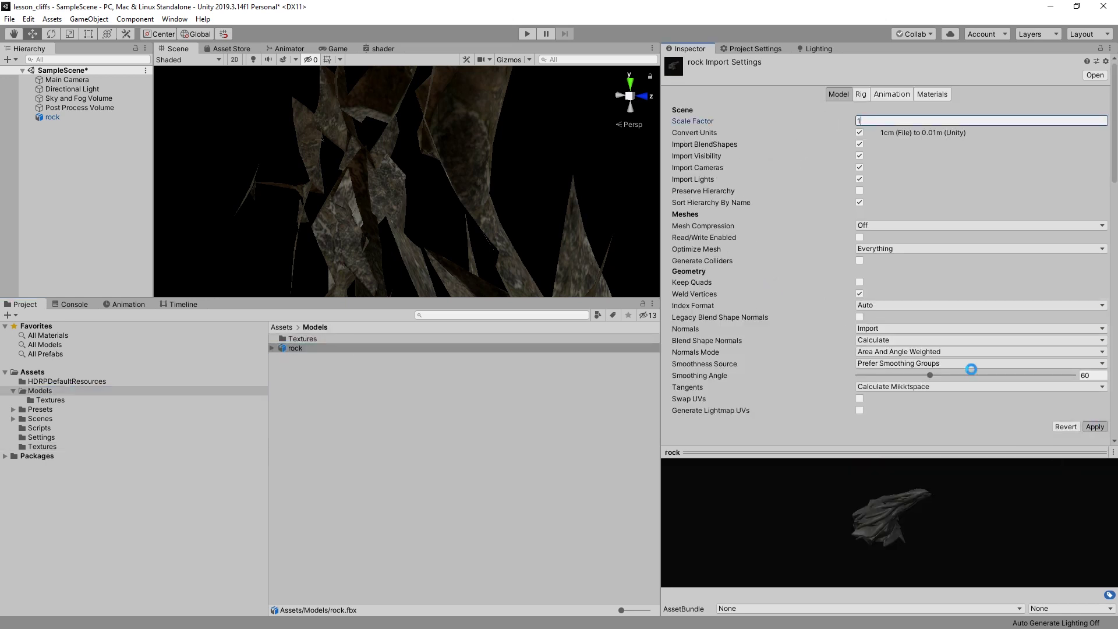
- Orbit and zoom the Scene view to inspect the re-imported rock from several angles
{"action": "mouse_move", "coordinate": [407, 189]}
{"action": "left_mouse_down", "text": "alt"}
{"action": "mouse_move", "coordinate": [507, 219]}
{"action": "mouse_move", "coordinate": [446, 282]}
{"action": "mouse_move", "coordinate": [434, 436]}
{"action": "left_mouse_up", "text": "alt"}
{"action": "mouse_move", "coordinate": [403, 377]}
{"action": "left_mouse_down", "text": "alt"}
{"action": "mouse_move", "coordinate": [387, 170]}
{"action": "mouse_move", "coordinate": [369, 345]}
{"action": "mouse_move", "coordinate": [566, 328]}
{"action": "mouse_move", "coordinate": [552, 317]}
{"action": "mouse_move", "coordinate": [801, 383]}
{"action": "mouse_move", "coordinate": [948, 473]}
{"action": "mouse_move", "coordinate": [100, 419]}
{"action": "mouse_move", "coordinate": [341, 183]}
{"action": "mouse_move", "coordinate": [524, 175]}
{"action": "mouse_move", "coordinate": [685, 84]}
{"action": "mouse_move", "coordinate": [838, 30]}
{"action": "mouse_move", "coordinate": [977, 20]}
{"action": "mouse_move", "coordinate": [997, 71]}
{"action": "mouse_move", "coordinate": [982, 15]}
{"action": "mouse_move", "coordinate": [948, 29]}
{"action": "left_mouse_up", "text": "alt"}
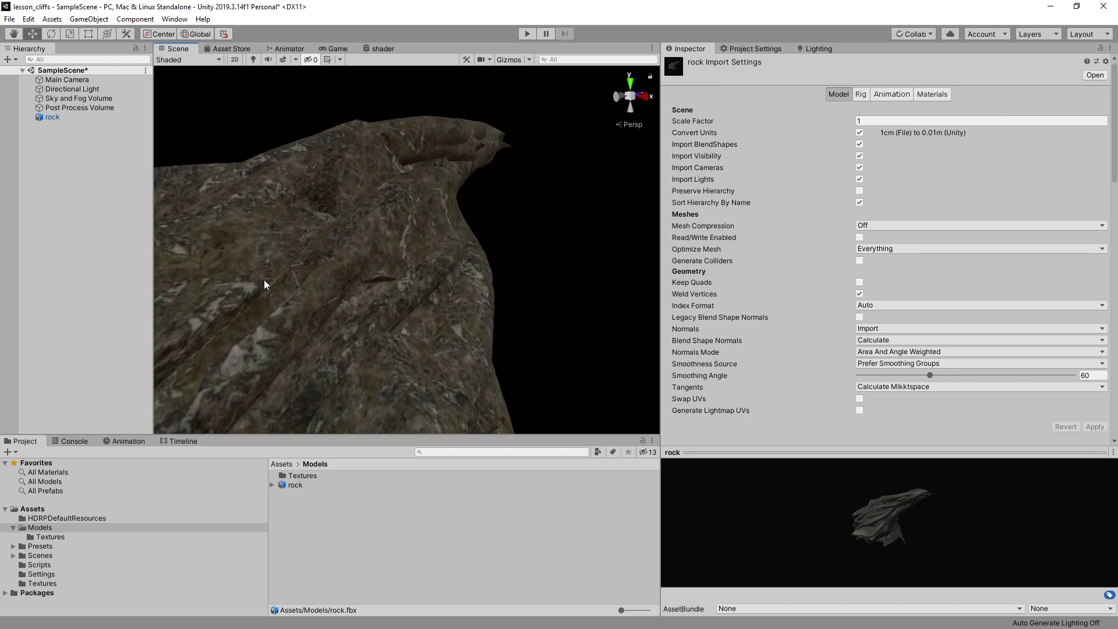
{"action": "mouse_move", "coordinate": [396, 203]}
{"action": "left_mouse_down", "text": "alt"}
{"action": "mouse_move", "coordinate": [387, 282]}
{"action": "mouse_move", "coordinate": [367, 292]}
{"action": "mouse_move", "coordinate": [353, 373]}
{"action": "left_mouse_up", "text": "alt"}
{"action": "scroll", "coordinate": [563, 177], "scroll_direction": "up", "scroll_amount": 3}
{"action": "scroll", "coordinate": [501, 227], "scroll_direction": "up", "scroll_amount": 3}
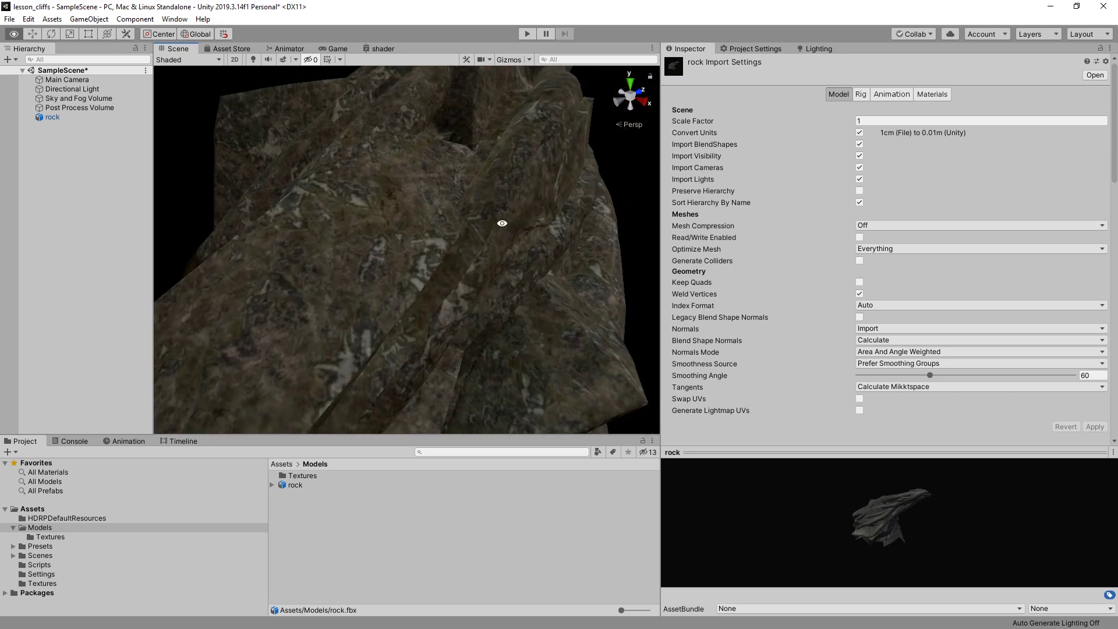
{"action": "scroll", "coordinate": [457, 309], "scroll_direction": "up", "scroll_amount": 3}
{"action": "scroll", "coordinate": [488, 275], "scroll_direction": "up", "scroll_amount": 2}
{"action": "scroll", "coordinate": [490, 299], "scroll_direction": "down", "scroll_amount": 2}
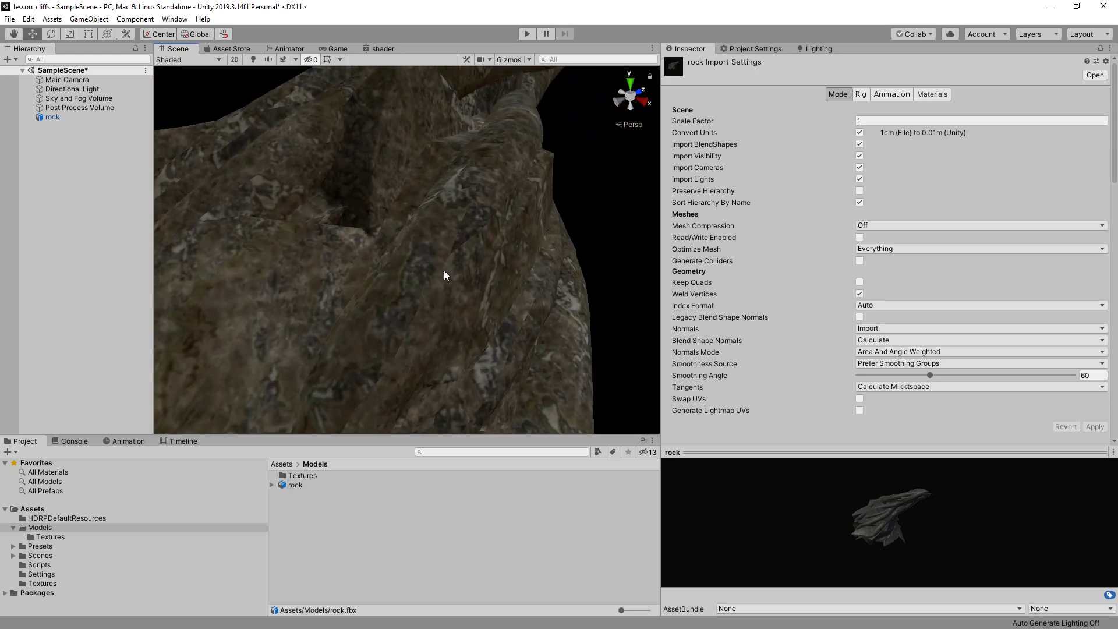
{"action": "scroll", "coordinate": [437, 279], "scroll_direction": "down", "scroll_amount": 2}
{"action": "scroll", "coordinate": [437, 296], "scroll_direction": "down", "scroll_amount": 2}
{"action": "scroll", "coordinate": [438, 297], "scroll_direction": "up", "scroll_amount": 1}
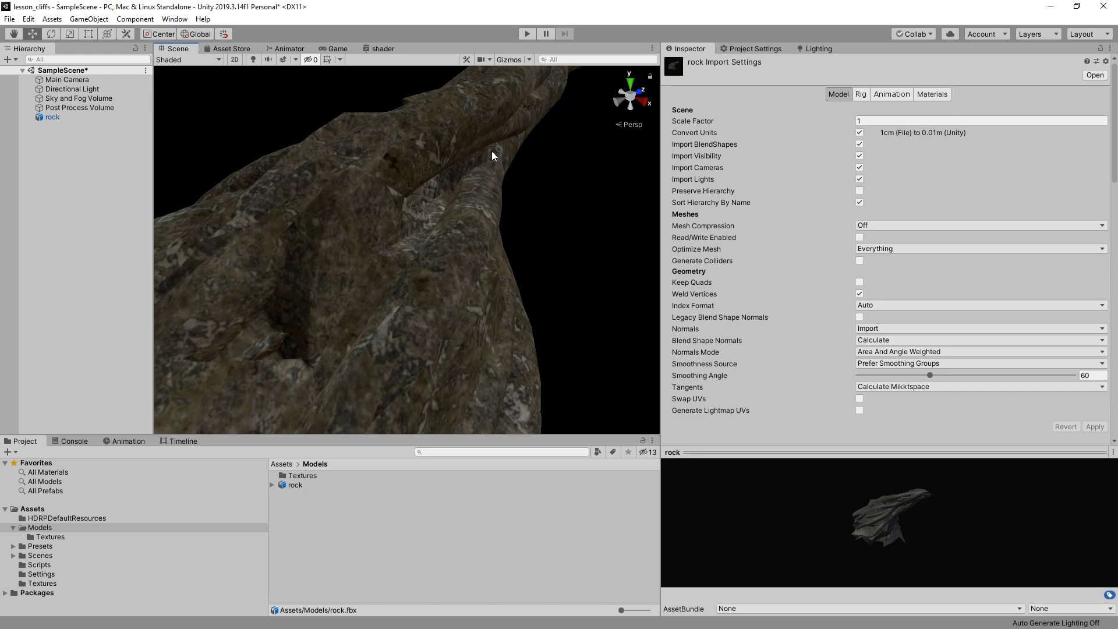
{"action": "mouse_move", "coordinate": [404, 297]}
{"action": "left_mouse_down", "text": "alt"}
{"action": "mouse_move", "coordinate": [423, 310]}
{"action": "mouse_move", "coordinate": [282, 274]}
{"action": "mouse_move", "coordinate": [425, 274]}
{"action": "mouse_move", "coordinate": [369, 257]}
{"action": "mouse_move", "coordinate": [593, 135]}
{"action": "left_mouse_up", "text": "alt"}
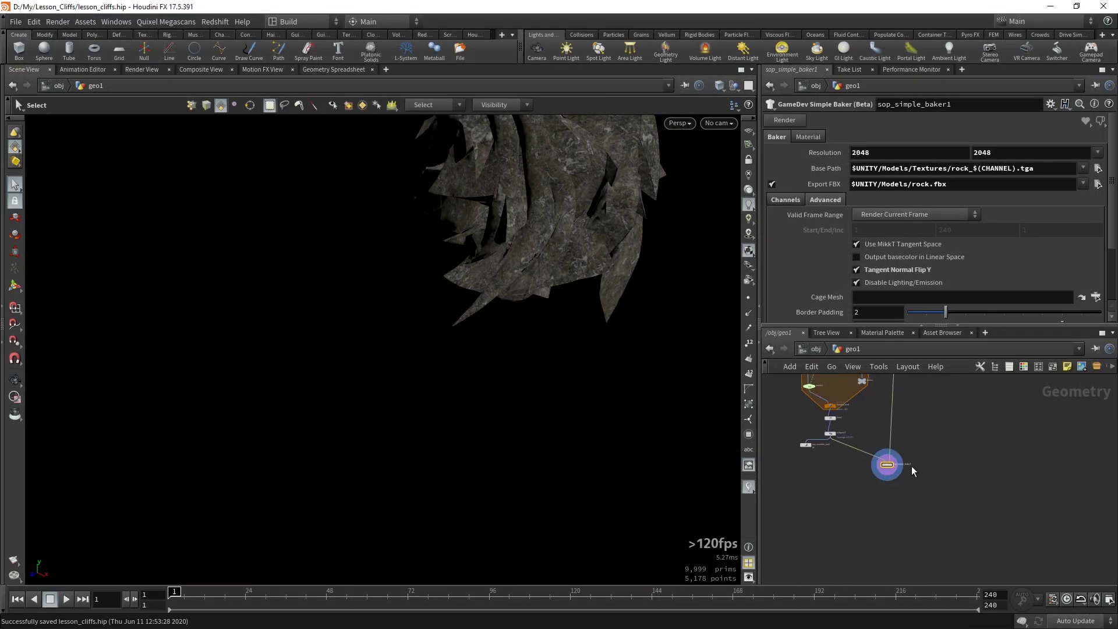
- Add a topnet1 TOP network below sop_simple_baker1 and go inside it
{"action": "scroll", "coordinate": [911, 465], "scroll_direction": "up", "scroll_amount": 5}
{"action": "key", "text": "Tab"}
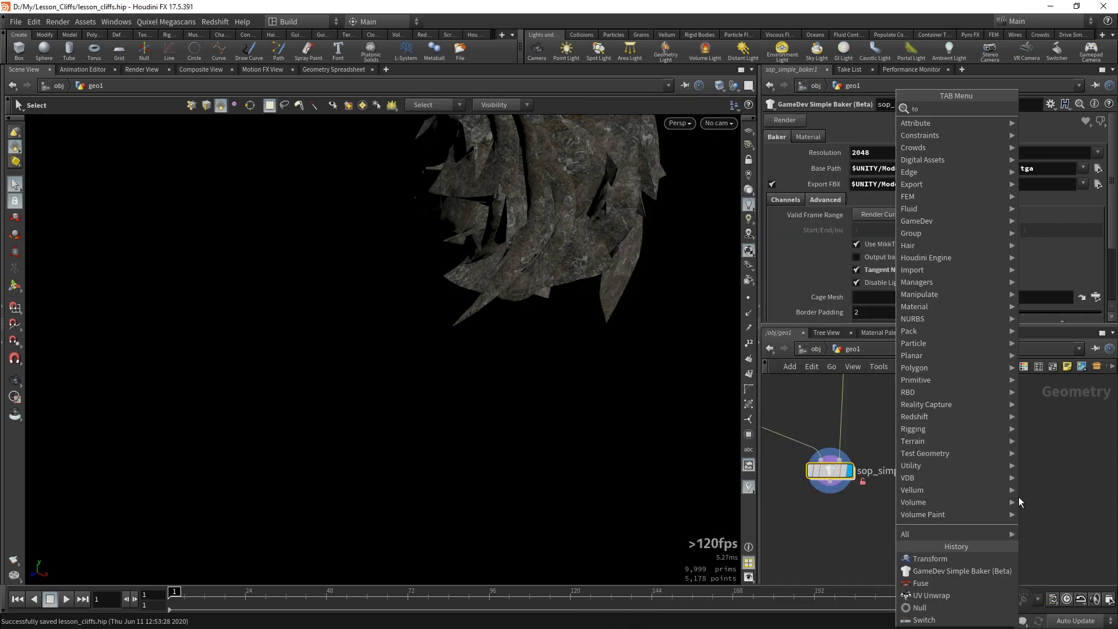
{"action": "key", "text": "Return"}
{"action": "left_click", "coordinate": [985, 471]}
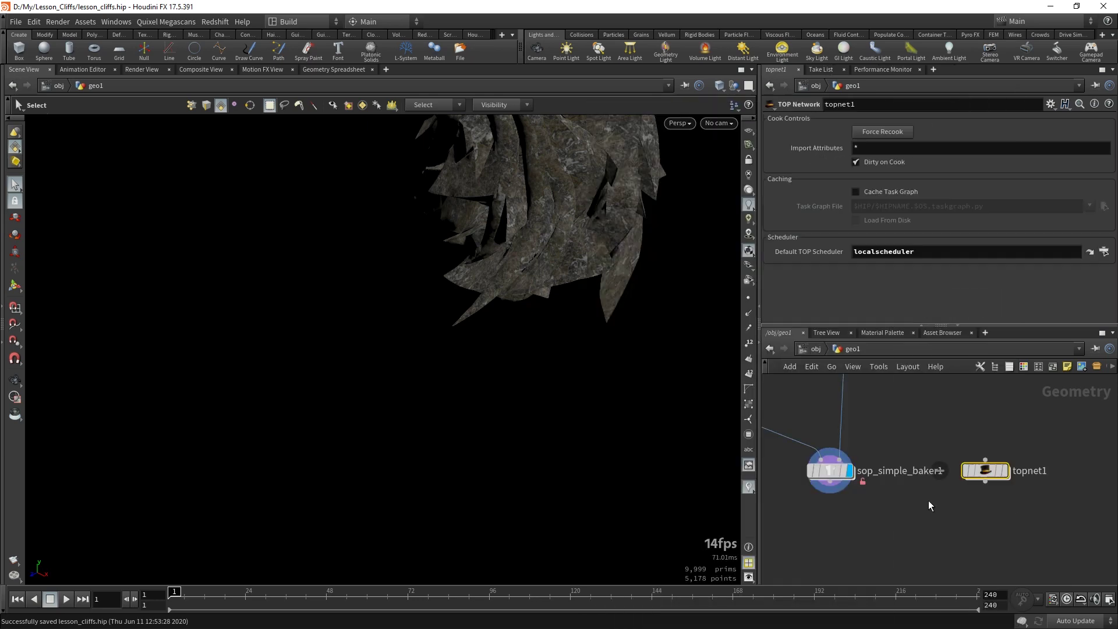
{"action": "middle_click_drag", "start_coordinate": [943, 517], "coordinate": [985, 454]}
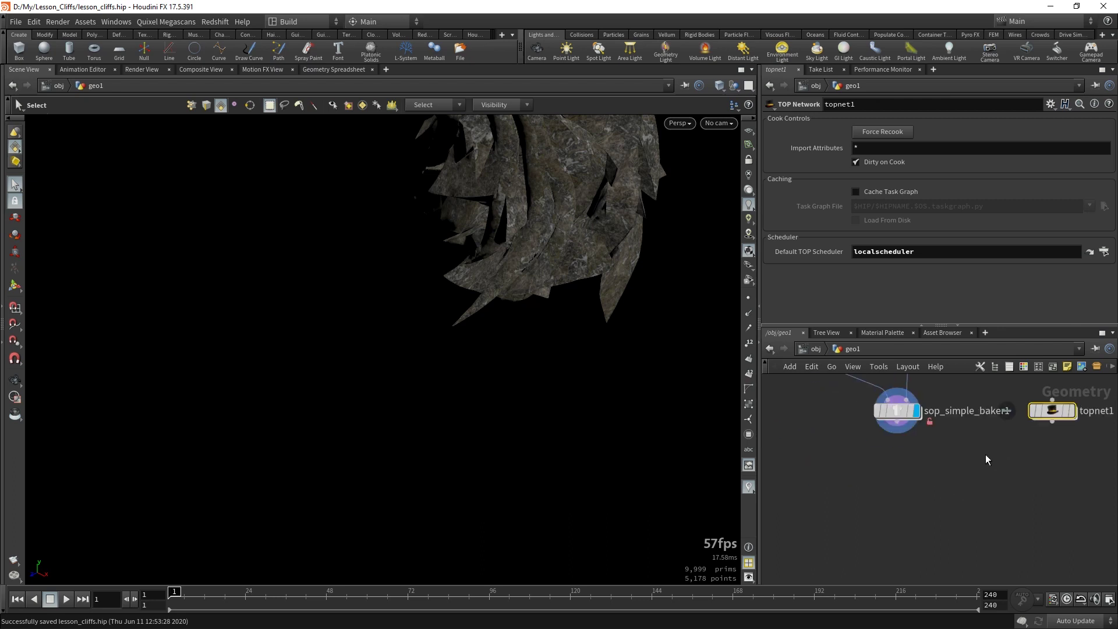
{"action": "left_click_drag", "start_coordinate": [1046, 410], "coordinate": [890, 465]}
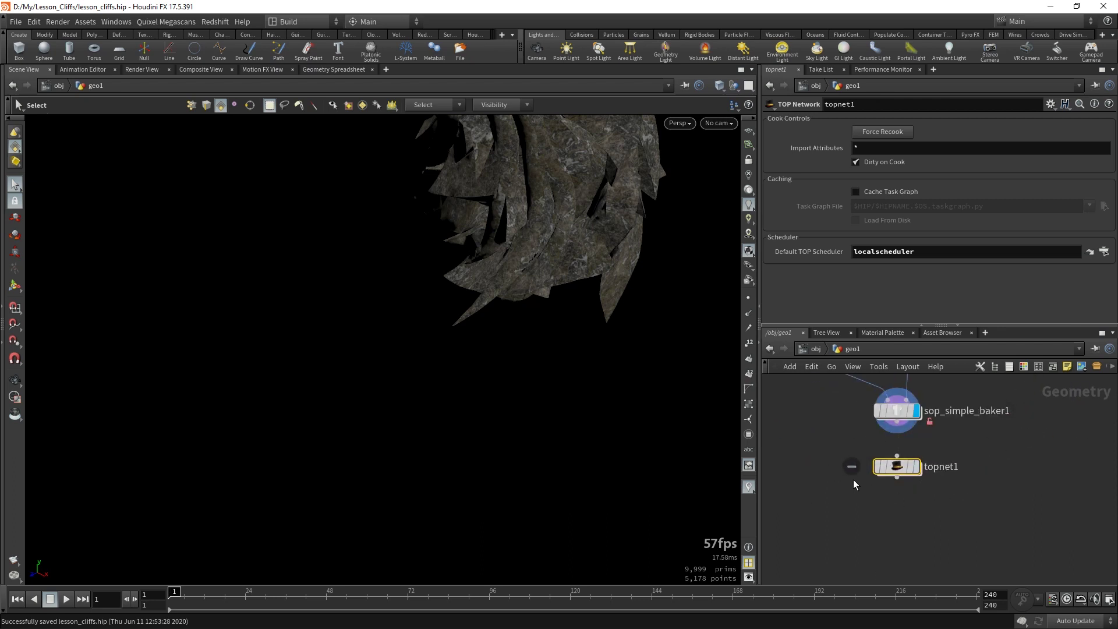
{"action": "double_click", "coordinate": [900, 468]}
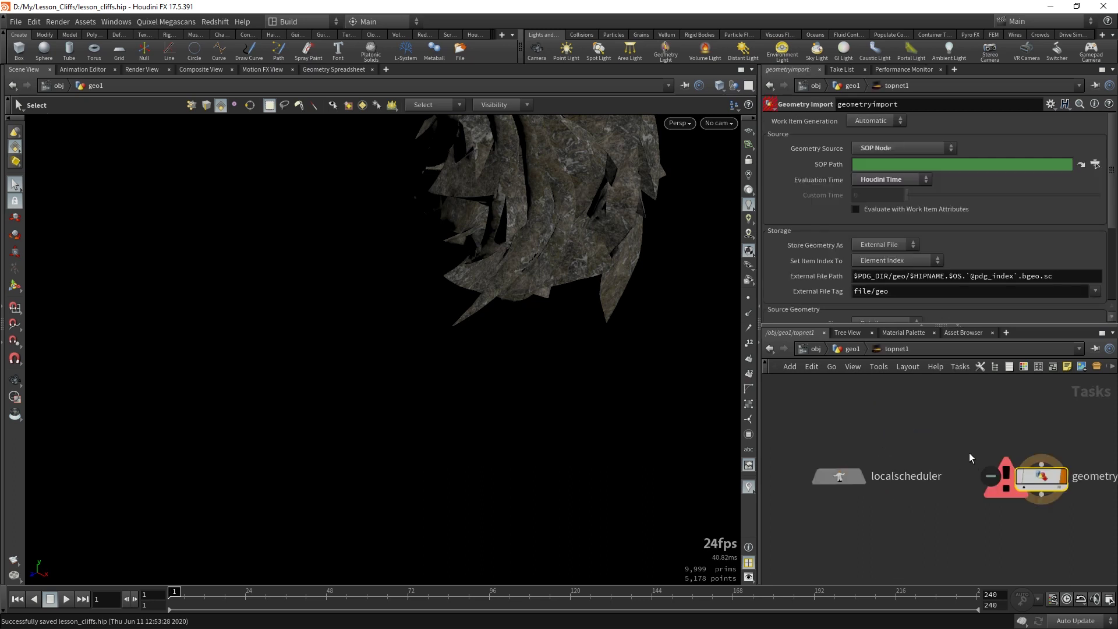
{"action": "middle_click_drag", "start_coordinate": [969, 453], "coordinate": [869, 449]}
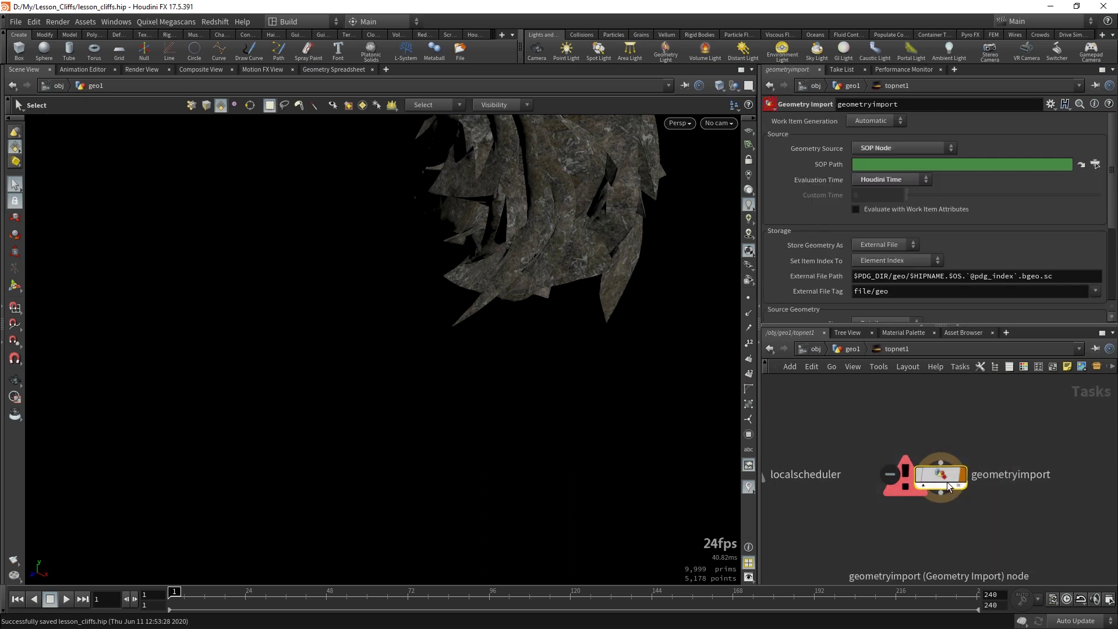
- Replace the default geometryimport node with a wedge1 Wedge node and save
{"action": "key", "text": "Delete"}
{"action": "key", "text": "Tab"}
{"action": "type", "text": "geo"}
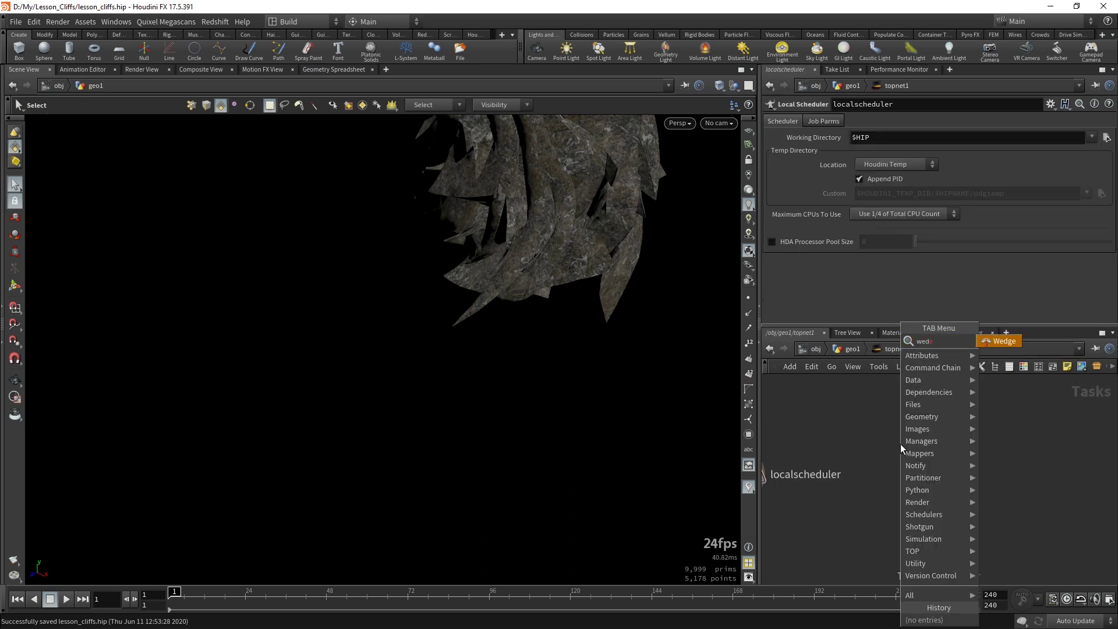
{"action": "key", "text": "Return"}
{"action": "left_click", "coordinate": [945, 464]}
{"action": "key", "text": "ctrl+s"}
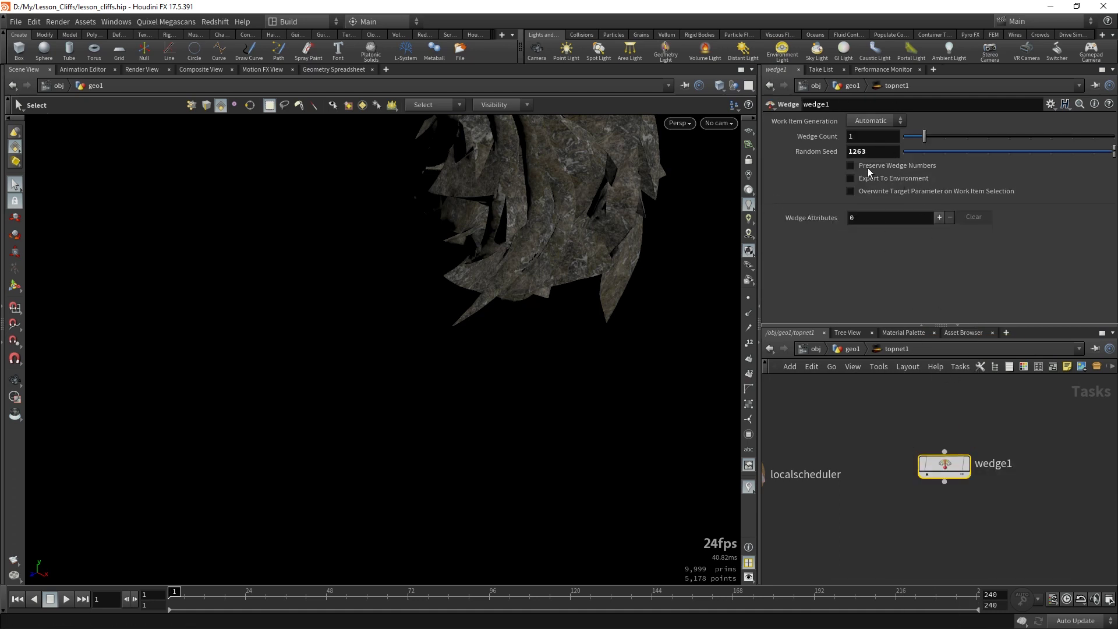
- Set wedge1's Wedge Count to 20 and add a wedge attribute named seed
{"action": "left_click", "coordinate": [863, 135]}
{"action": "type", "text": "0"}
{"action": "key", "text": "Return"}
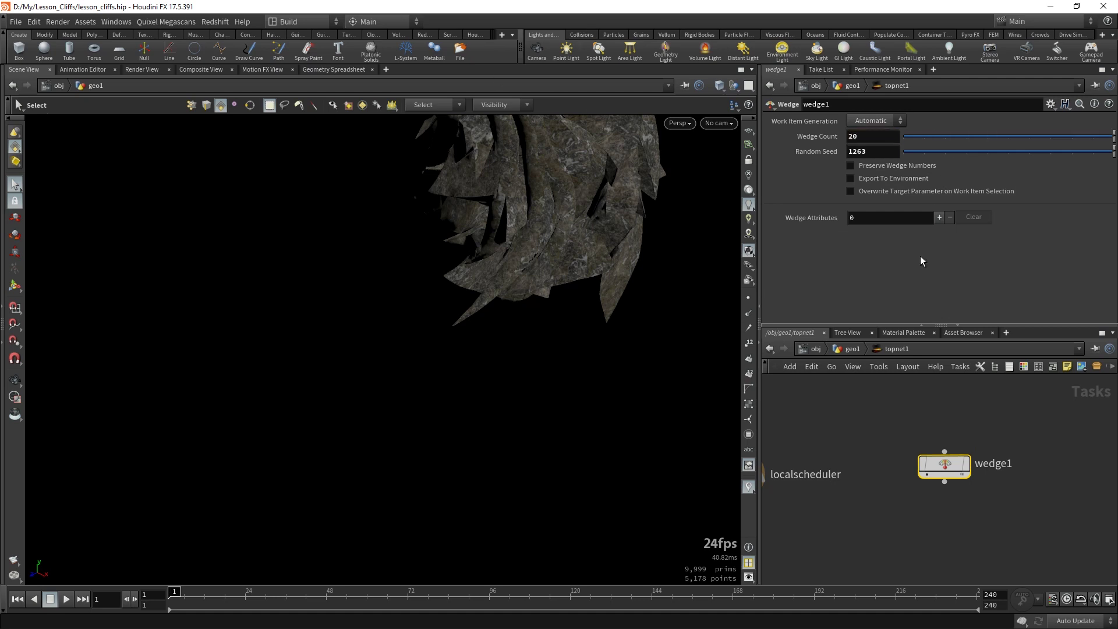
{"action": "left_click", "coordinate": [938, 218]}
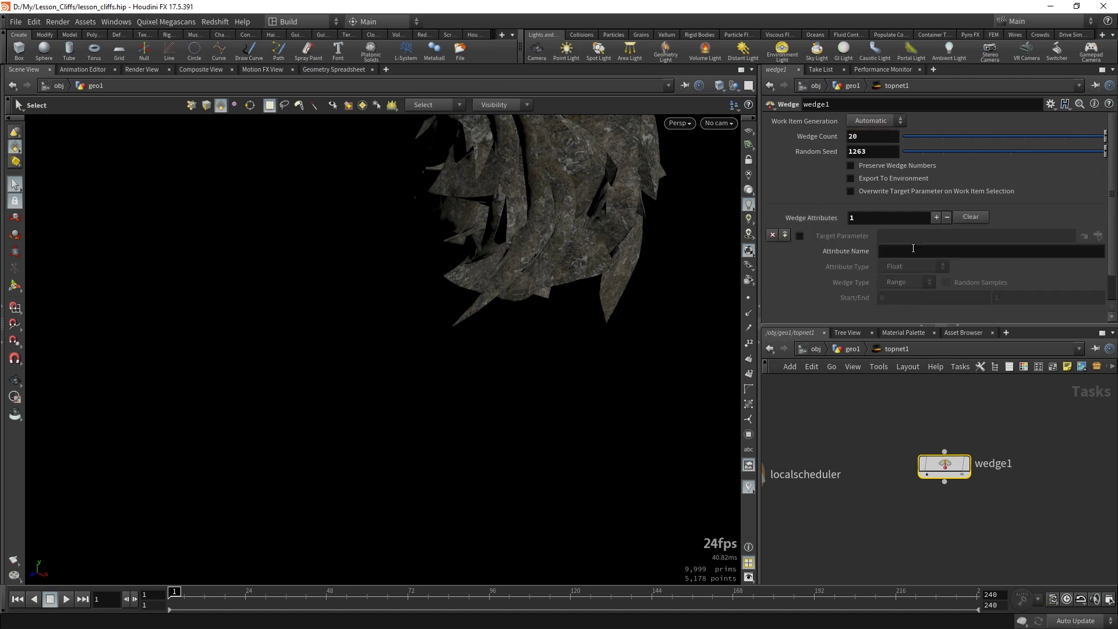
{"action": "left_click", "coordinate": [904, 251]}
{"action": "type", "text": "seed"}
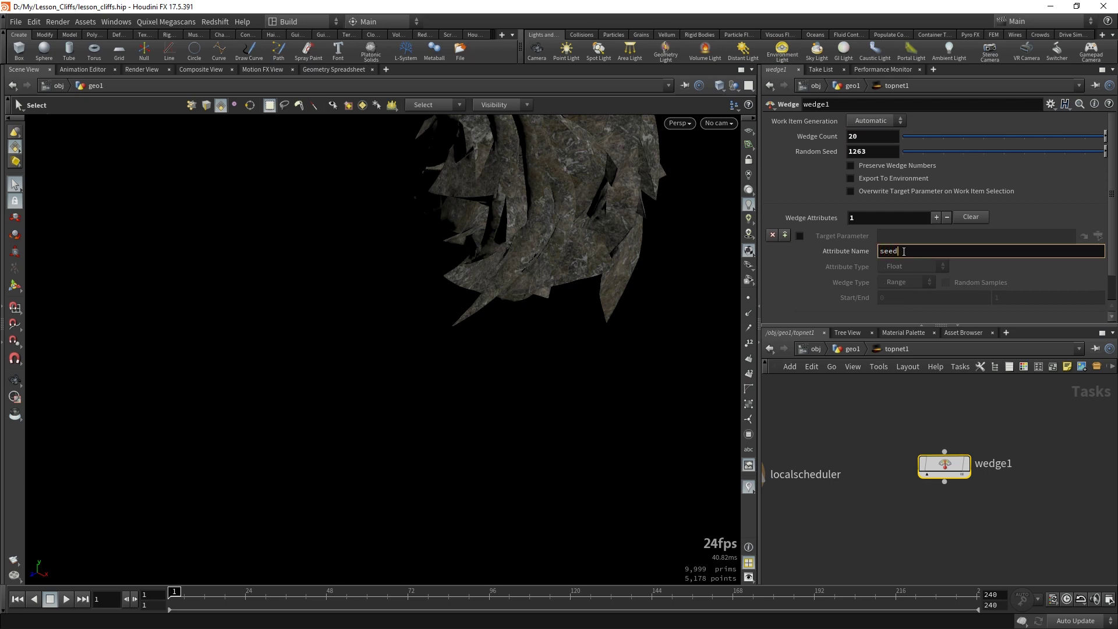
{"action": "key", "text": "Return"}
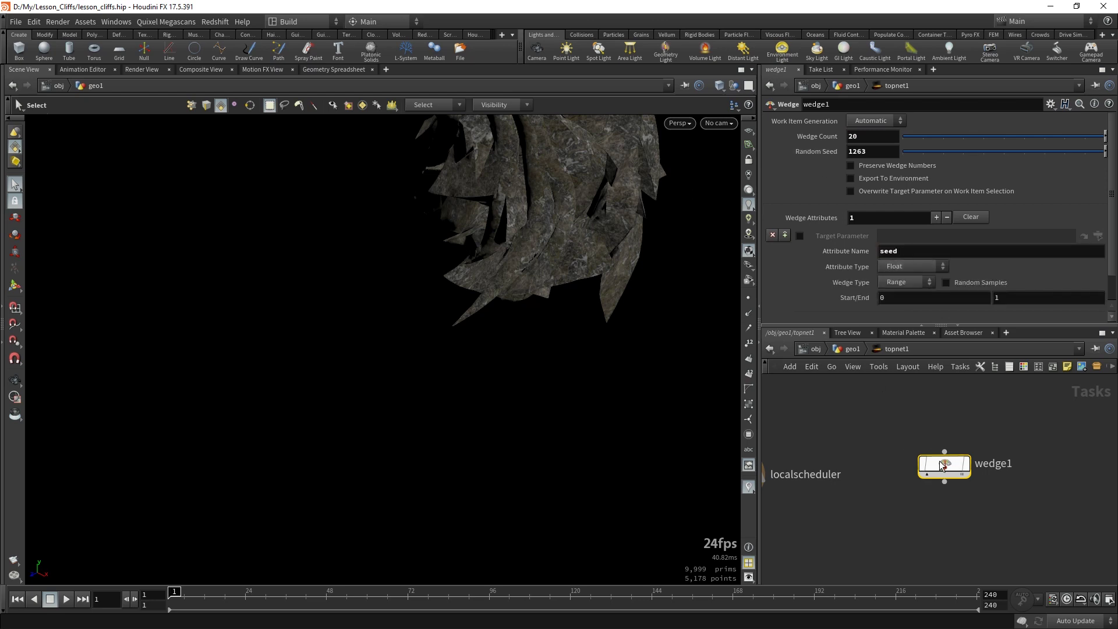
- Cook wedge1 and set the seed range to end at 1000
{"action": "right_click", "coordinate": [938, 460]}
{"action": "left_click", "coordinate": [967, 460]}
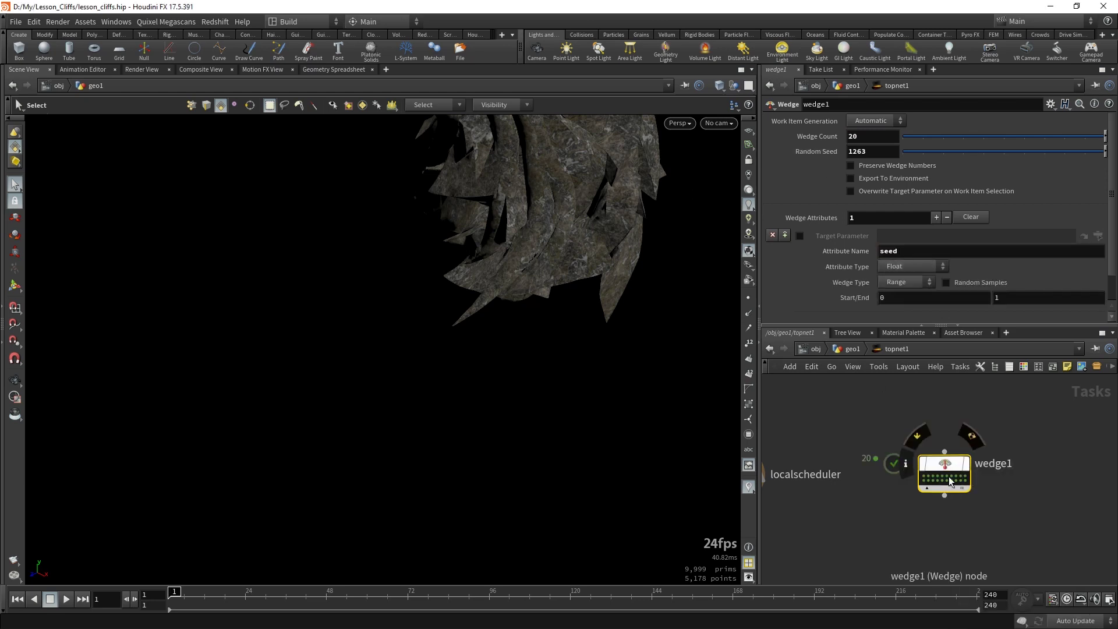
{"action": "scroll", "coordinate": [951, 486], "scroll_direction": "up", "scroll_amount": 4}
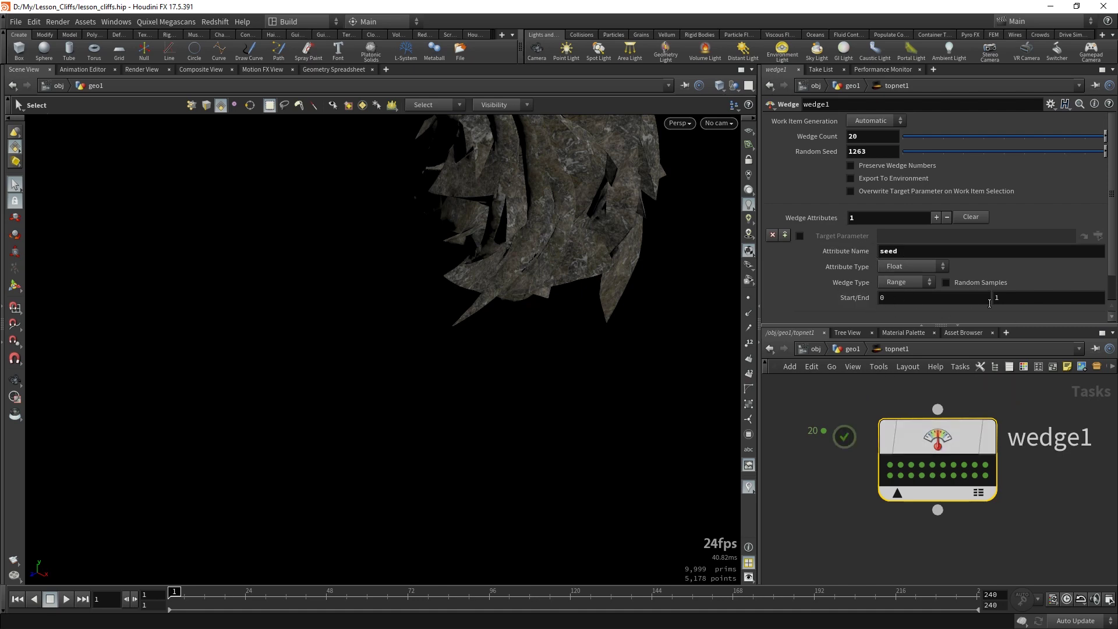
{"action": "type", "text": "00"}
{"action": "key", "text": "Return"}
- Inspect the seed values of work items 2, 15 and 18, then return to geo1
{"action": "left_click", "coordinate": [911, 466]}
{"action": "mouse_move", "coordinate": [658, 527]}
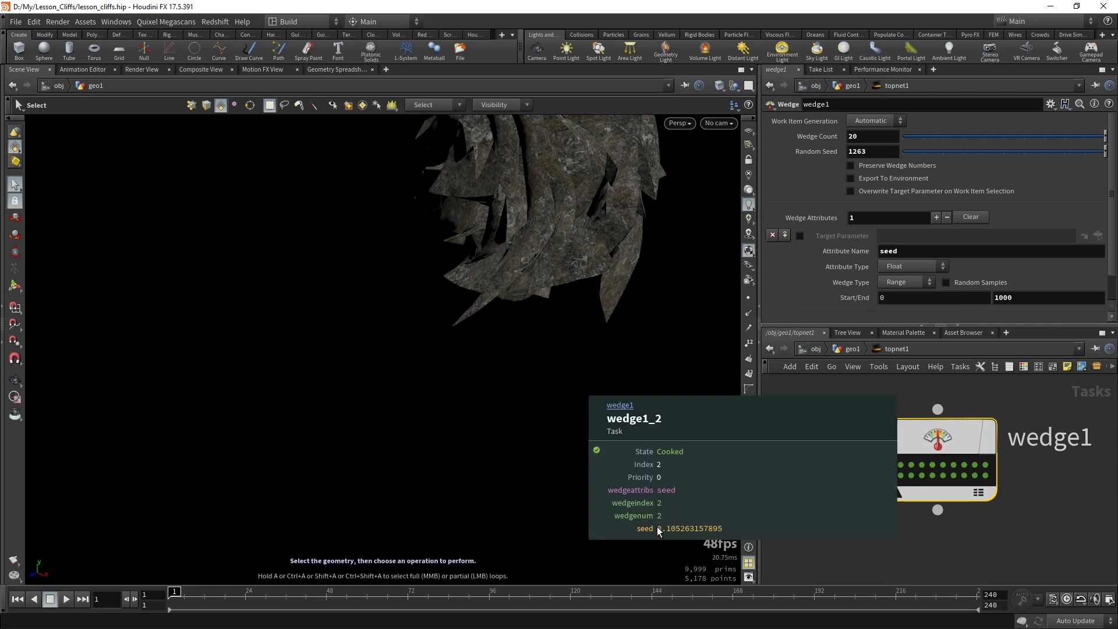
{"action": "left_click", "coordinate": [939, 476]}
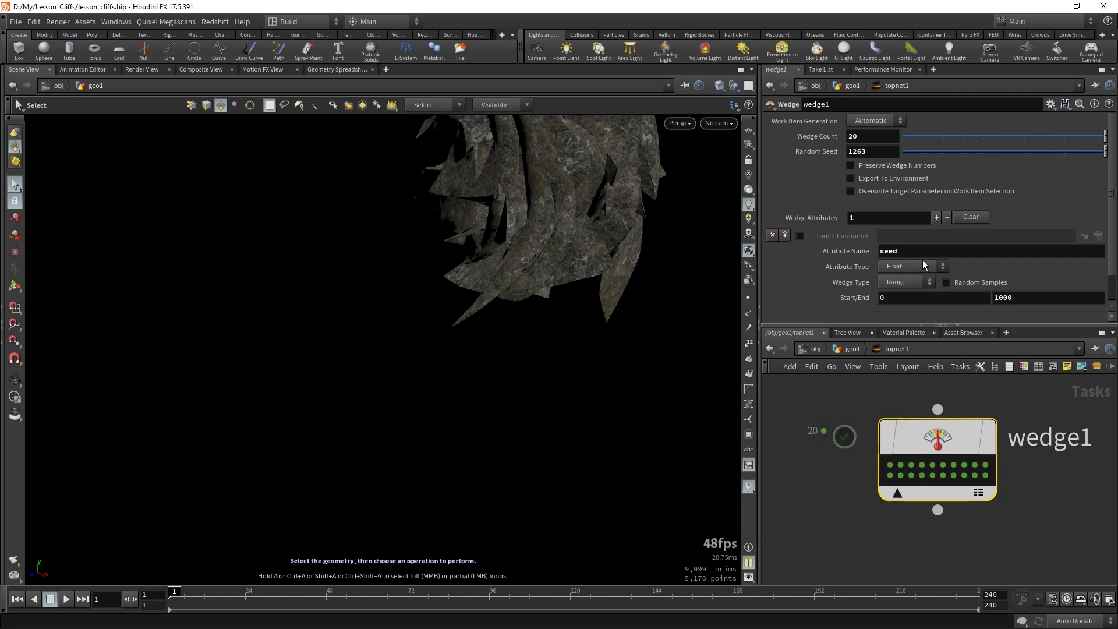
{"action": "right_click", "coordinate": [932, 449]}
{"action": "left_click", "coordinate": [1007, 435]}
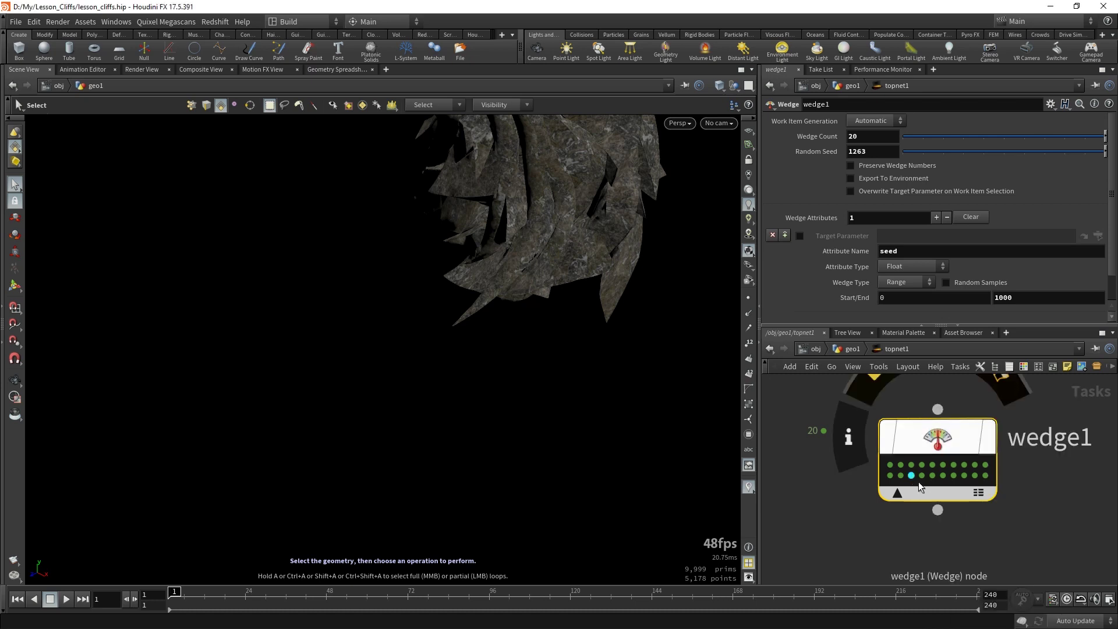
{"action": "left_click", "coordinate": [942, 483]}
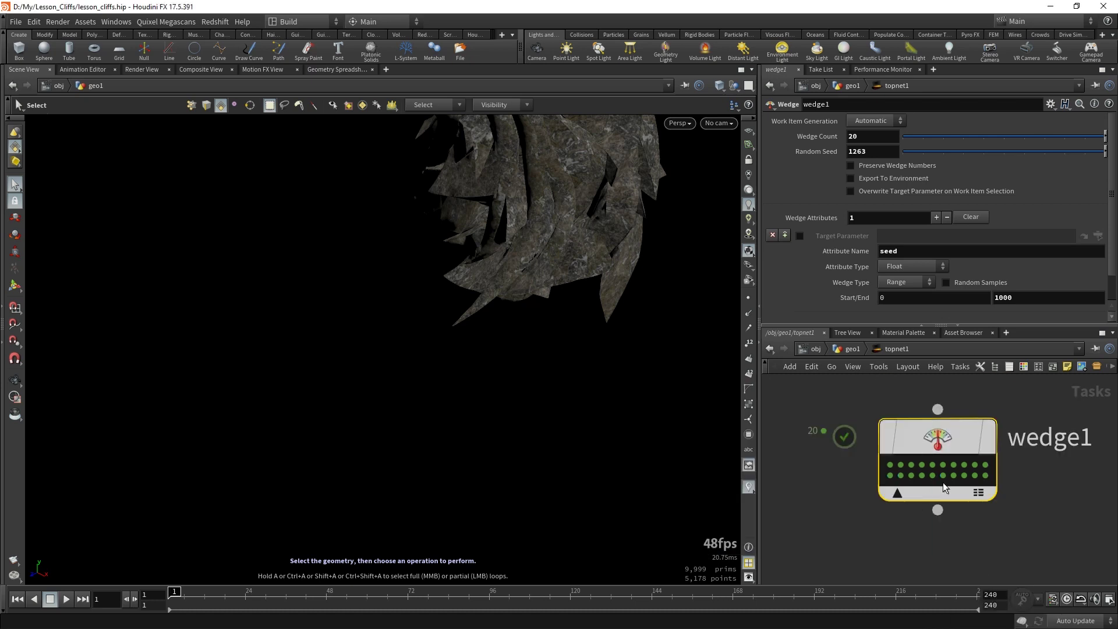
{"action": "left_click", "coordinate": [973, 476]}
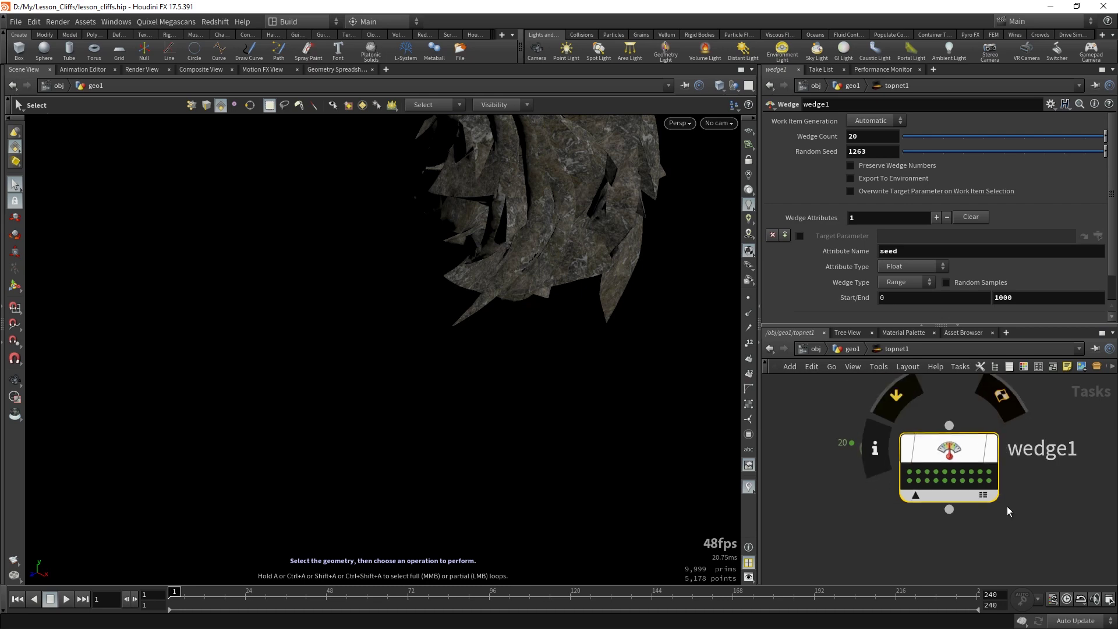
{"action": "scroll", "coordinate": [1008, 505], "scroll_direction": "down", "scroll_amount": 3}
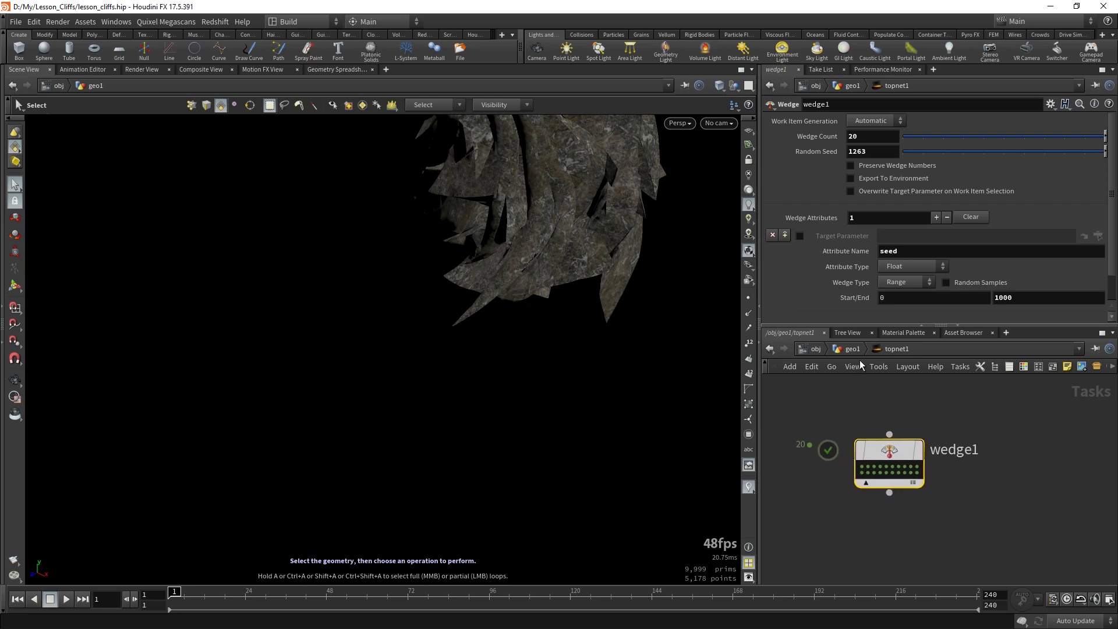
{"action": "left_click", "coordinate": [849, 347]}
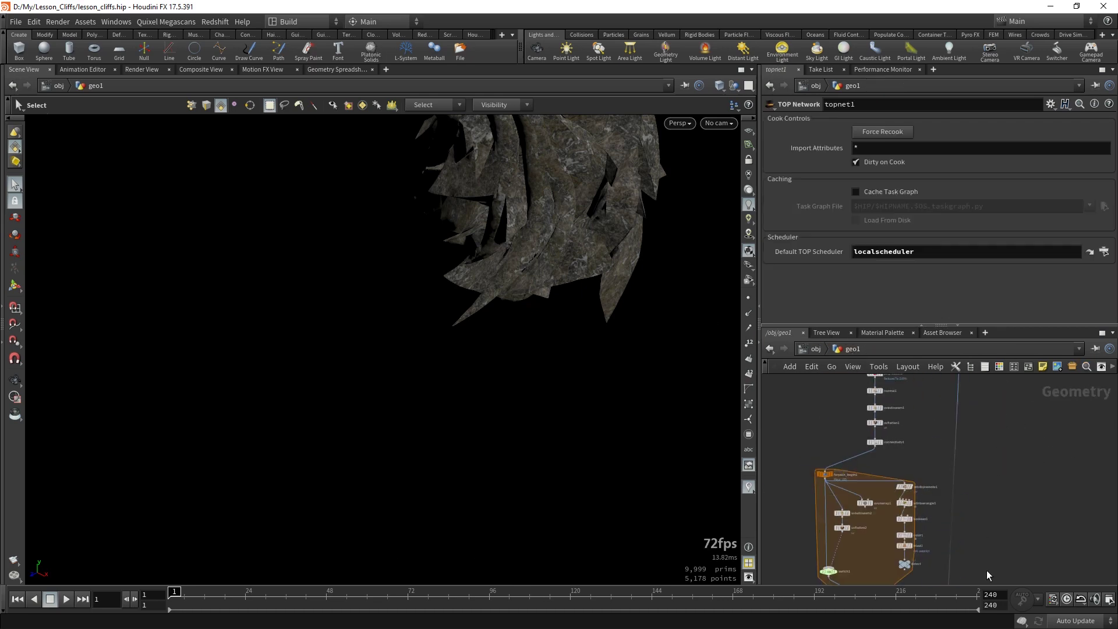
{"action": "scroll", "coordinate": [967, 465], "scroll_direction": "up", "scroll_amount": 4}
{"action": "left_click", "coordinate": [882, 481]}
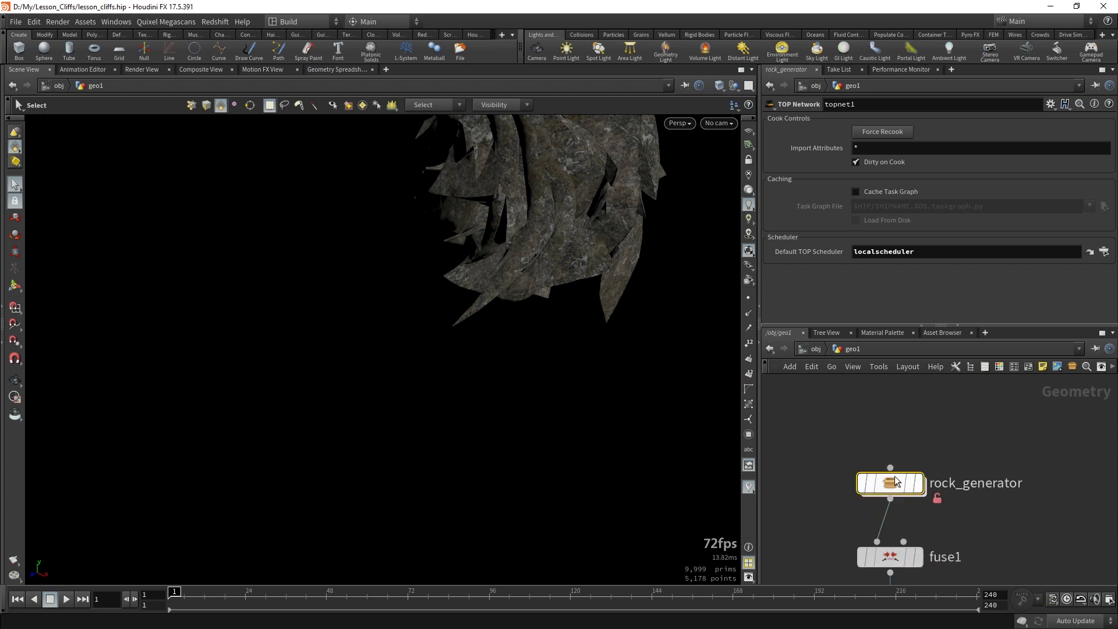
{"action": "left_click", "coordinate": [865, 137]}
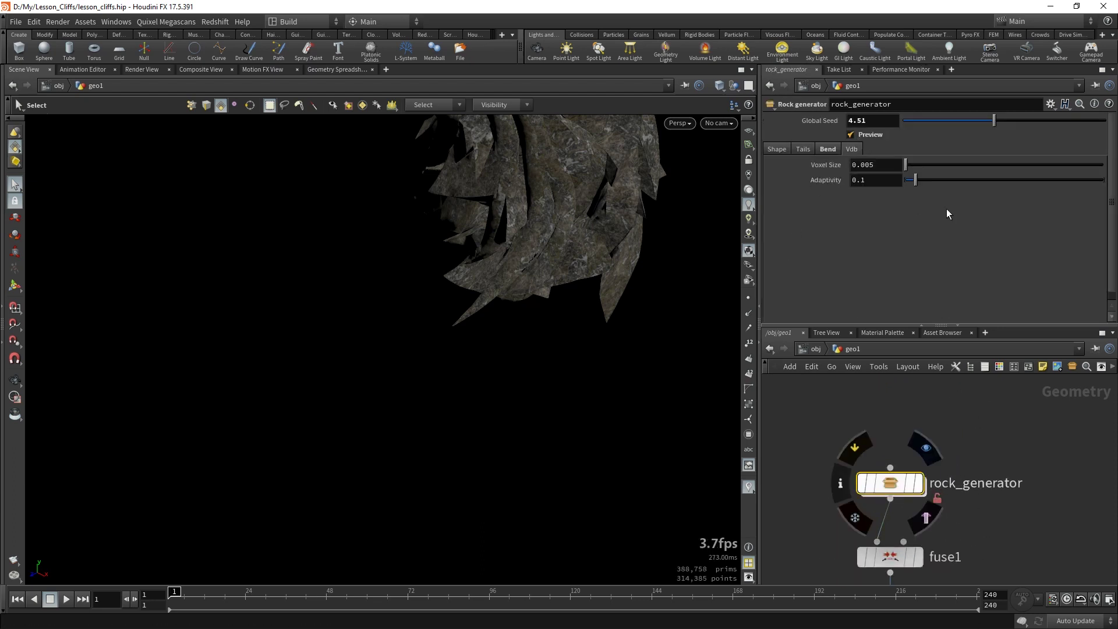
{"action": "left_click", "coordinate": [920, 488]}
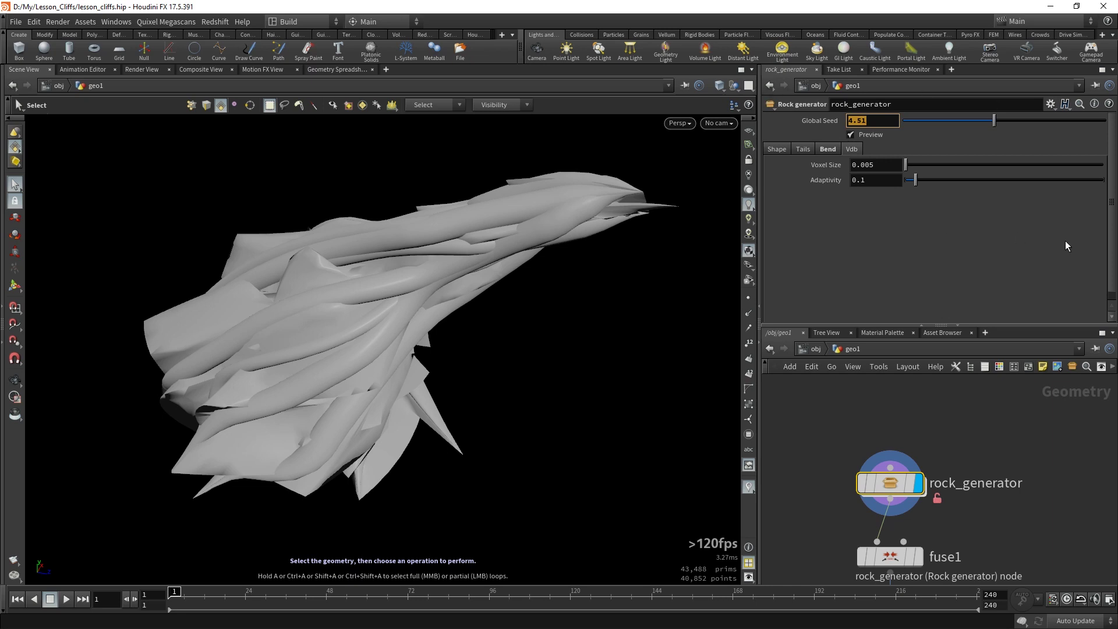
{"action": "type", "text": "@"}
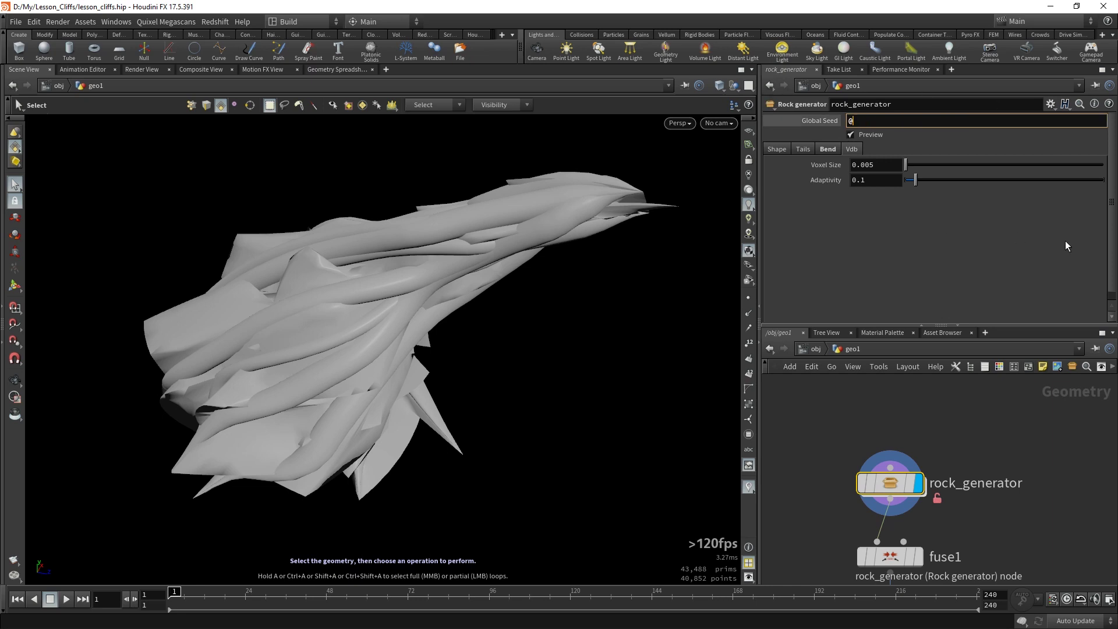
{"action": "type", "text": "se"}
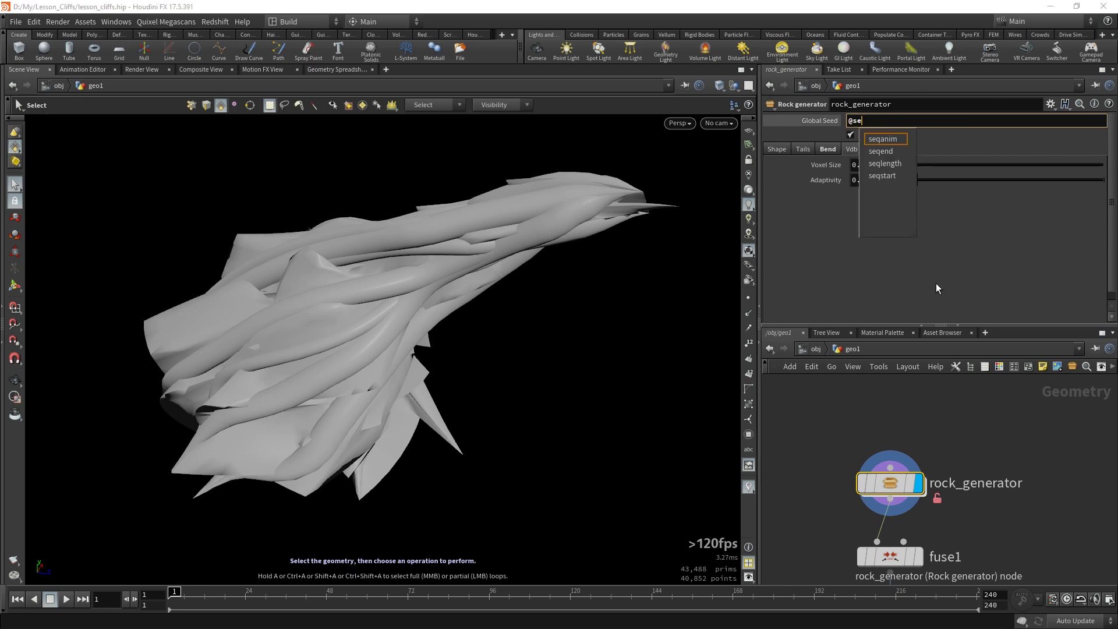
{"action": "type", "text": "ed"}
{"action": "key", "text": "Return"}
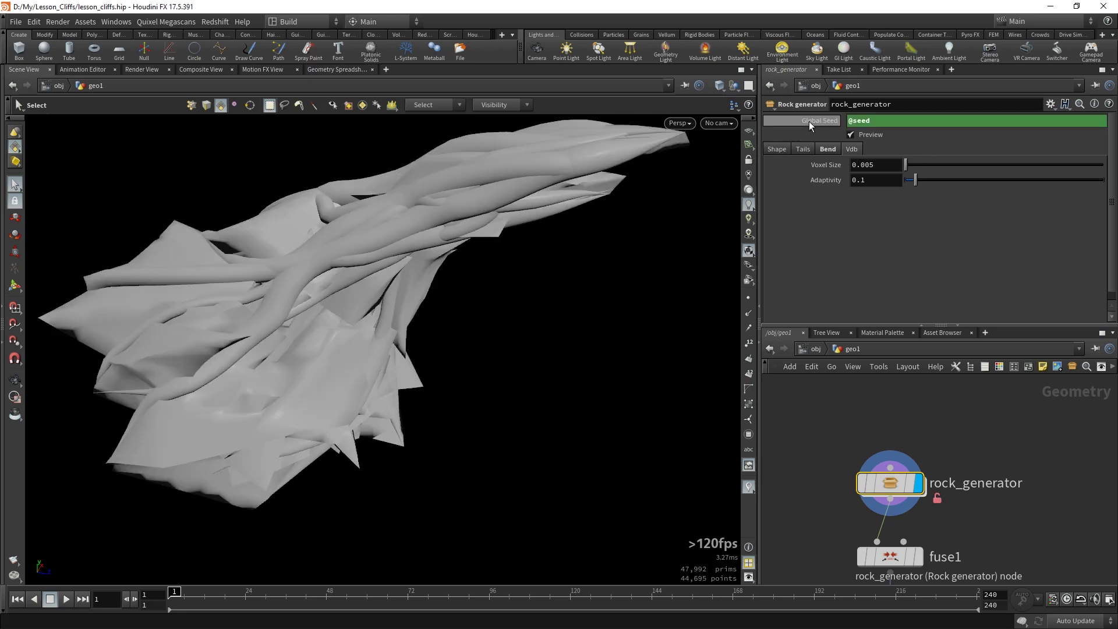
{"action": "middle_click", "coordinate": [808, 121]}
- Preview the rock from two wedge1 work items, then reselect rock_generator in geo1
{"action": "scroll", "coordinate": [959, 431], "scroll_direction": "down", "scroll_amount": 2}
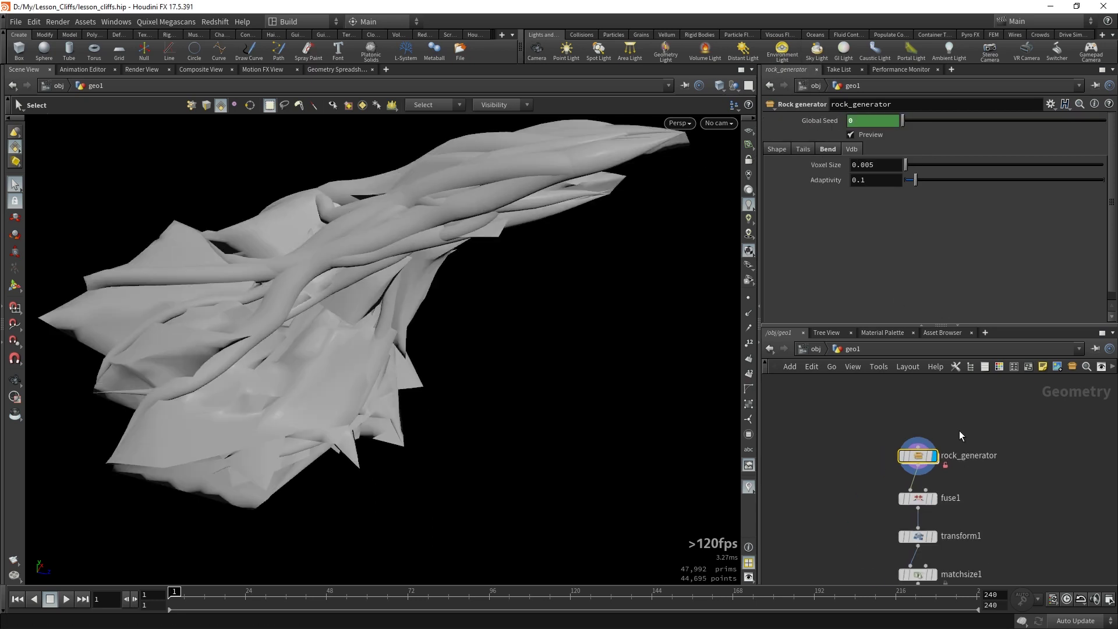
{"action": "left_click_drag", "start_coordinate": [990, 527], "coordinate": [995, 450]}
{"action": "double_click", "coordinate": [995, 450]}
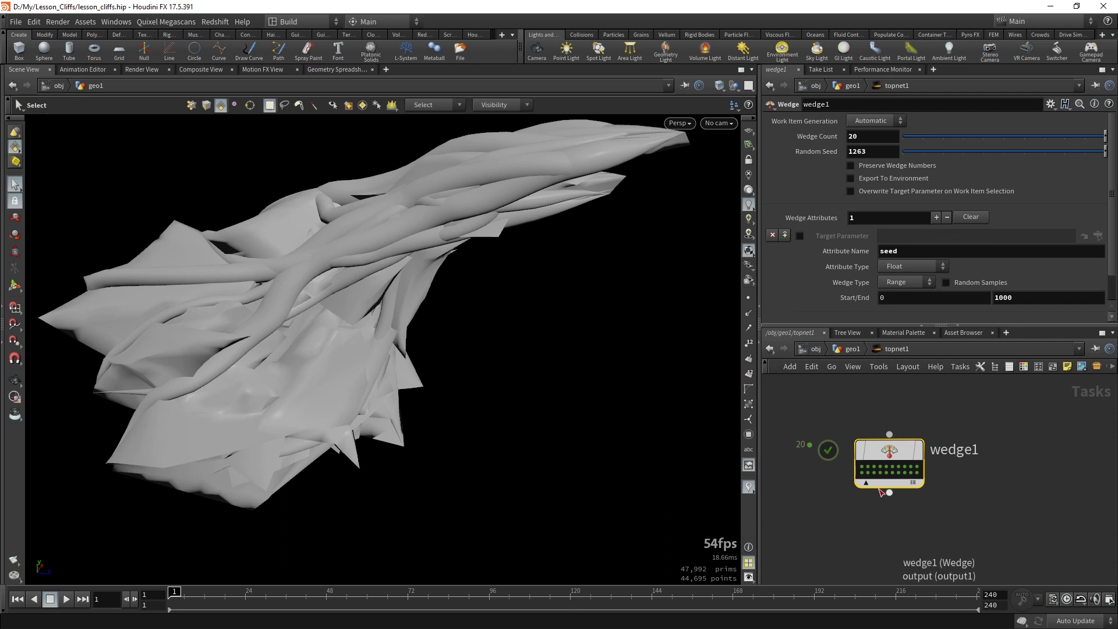
{"action": "left_click", "coordinate": [874, 466]}
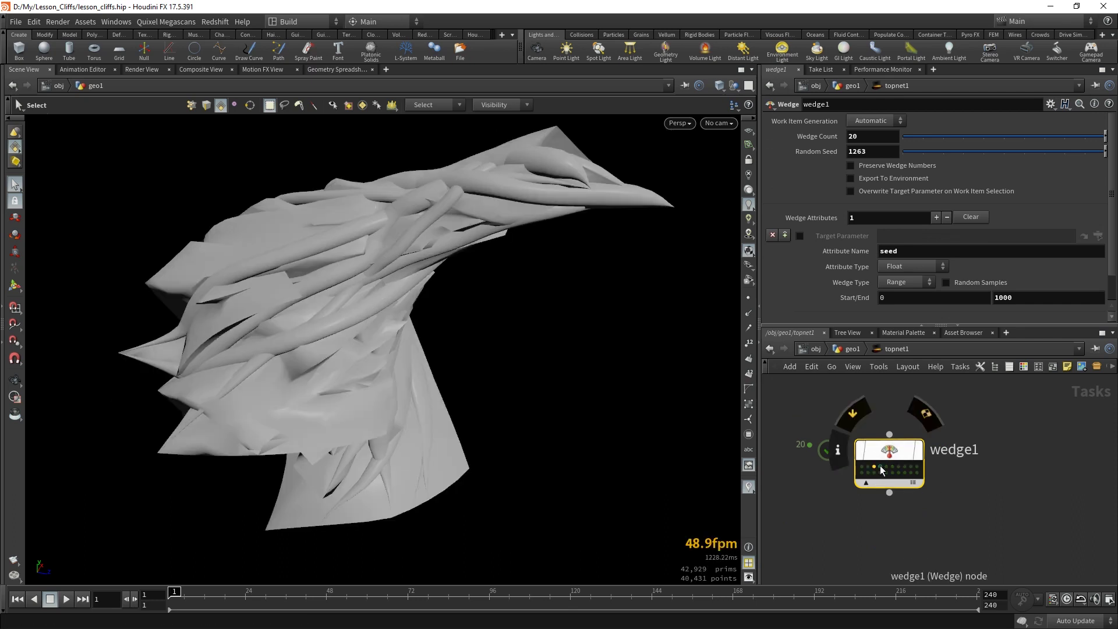
{"action": "left_click", "coordinate": [898, 473]}
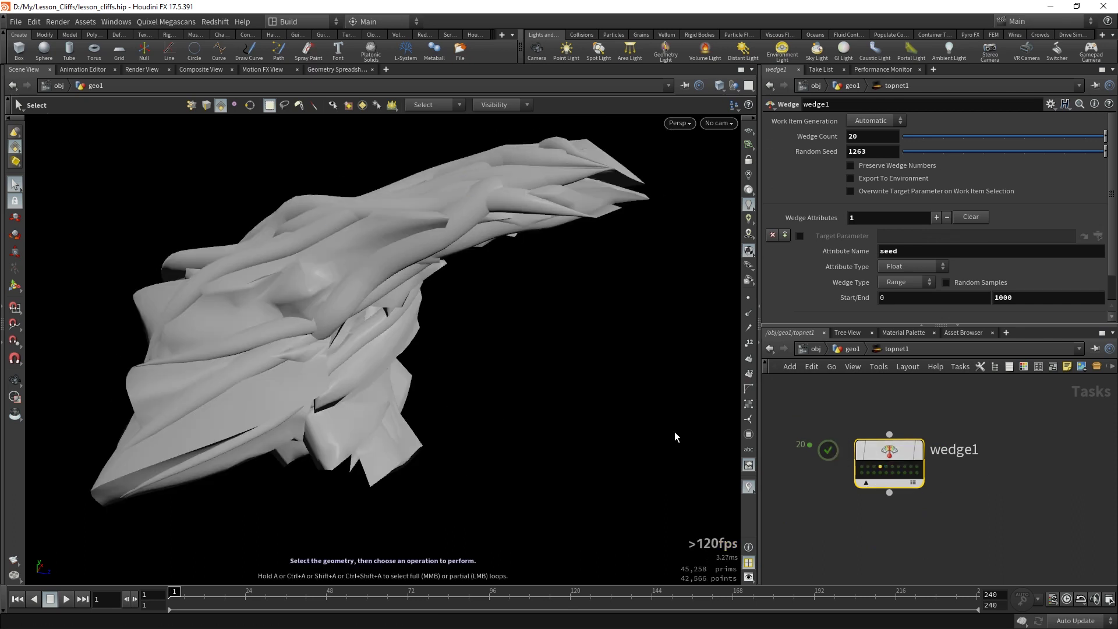
{"action": "left_click", "coordinate": [848, 348]}
{"action": "left_click_drag", "start_coordinate": [889, 464], "coordinate": [891, 465]}
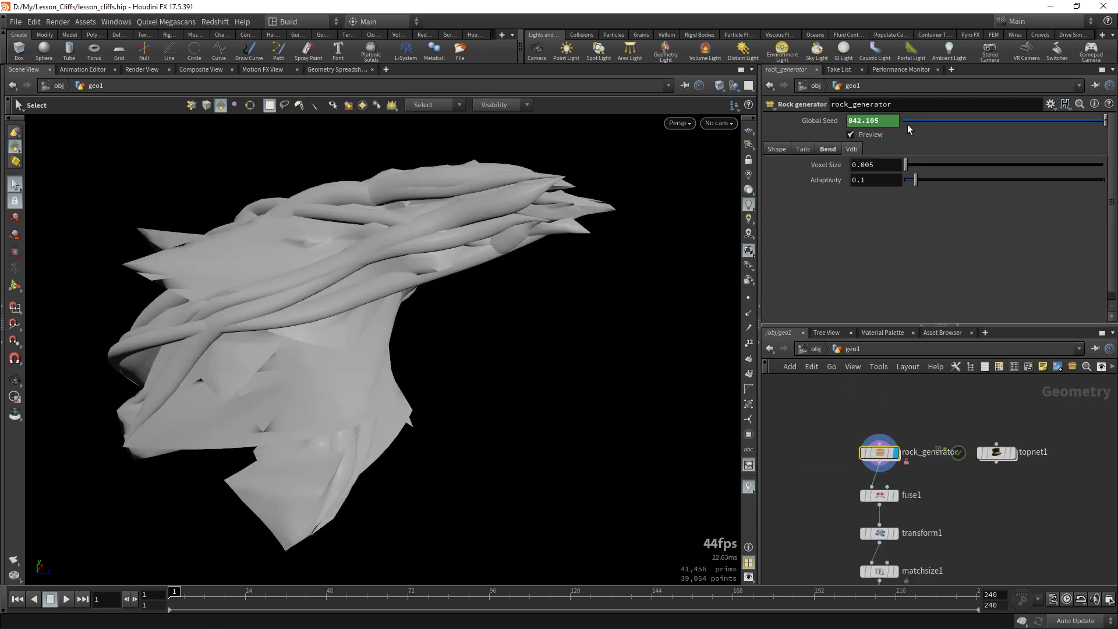
{"action": "left_click", "coordinate": [772, 151]}
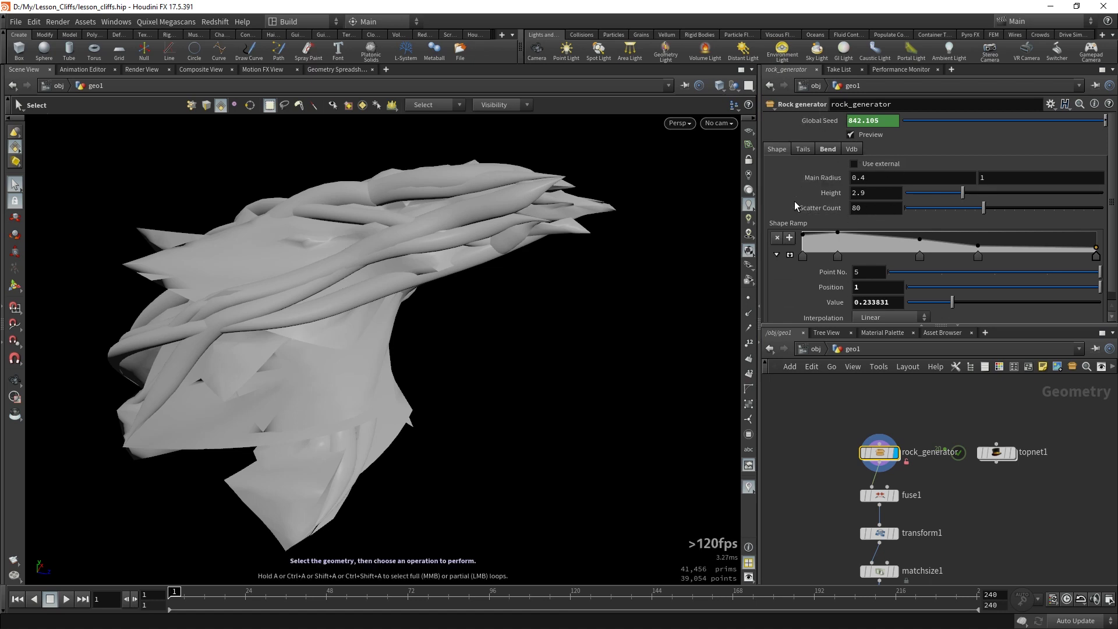
{"action": "double_click", "coordinate": [853, 208]}
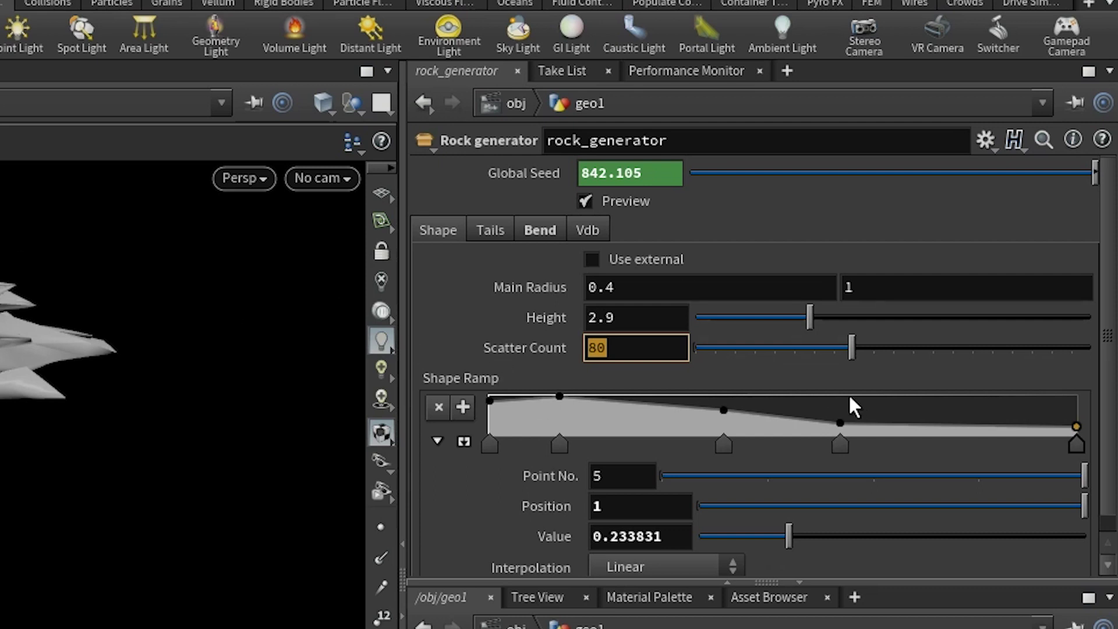
{"action": "type", "text": "fit01("}
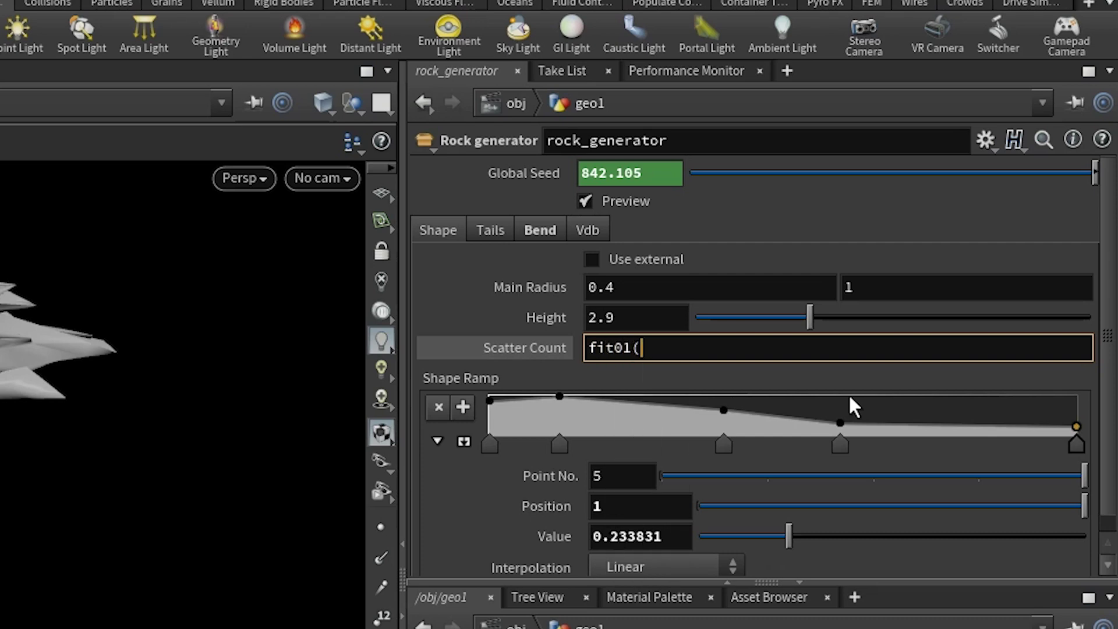
{"action": "type", "text": "ram"}
{"action": "key", "text": "BackSpace"}
{"action": "key", "text": "BackSpace"}
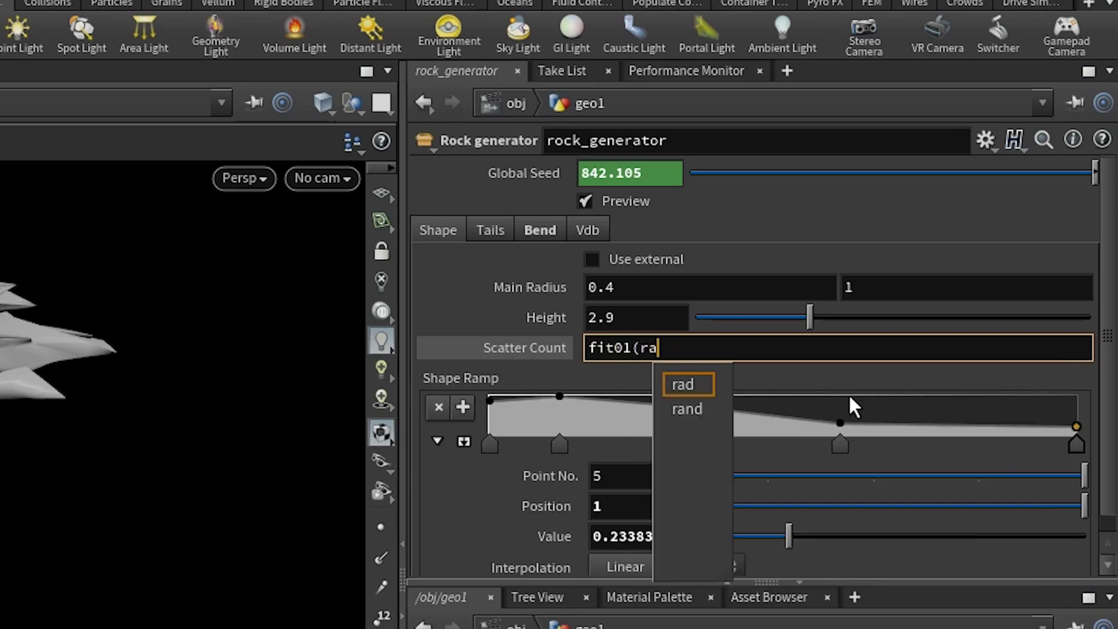
{"action": "type", "text": "nd(@s"}
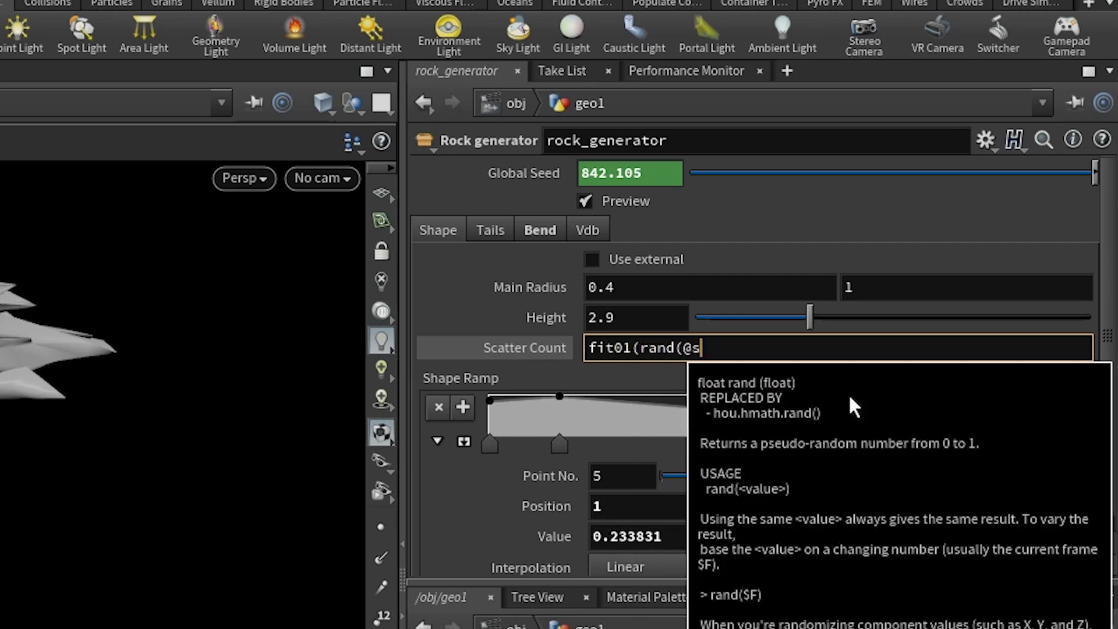
{"action": "type", "text": "eed+98"}
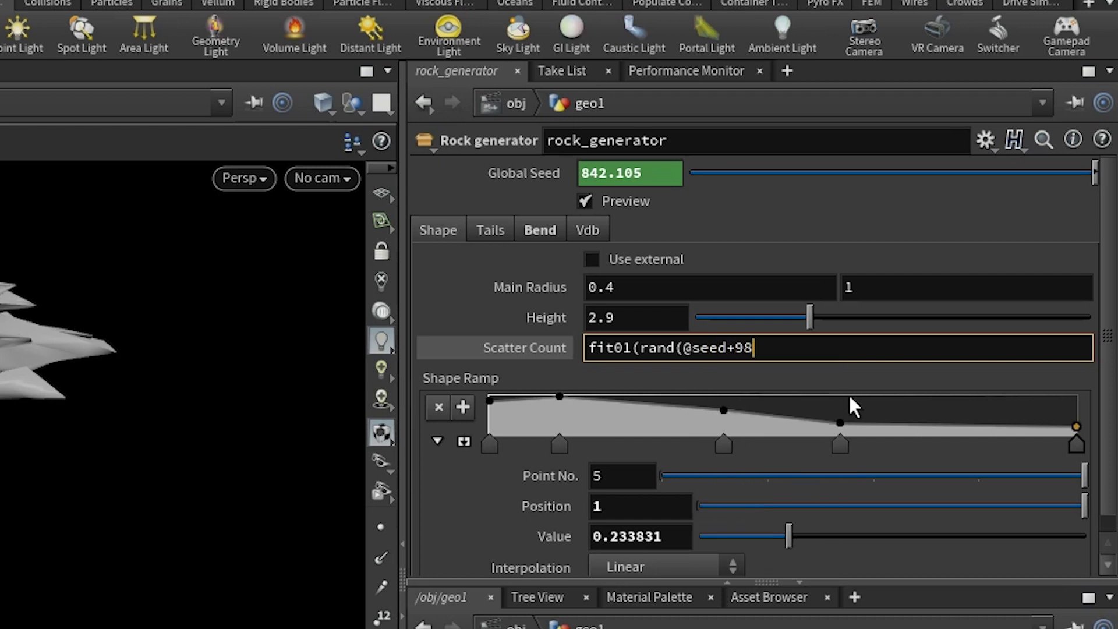
{"action": "type", "text": "),"}
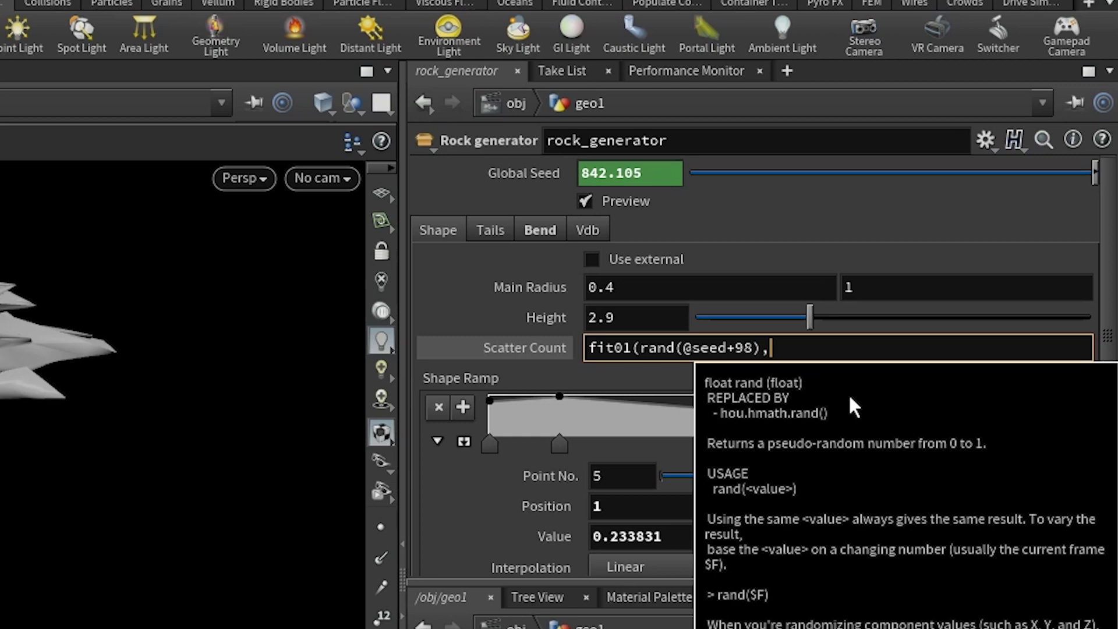
{"action": "type", "text": "80,120"}
{"action": "type", "text": ")"}
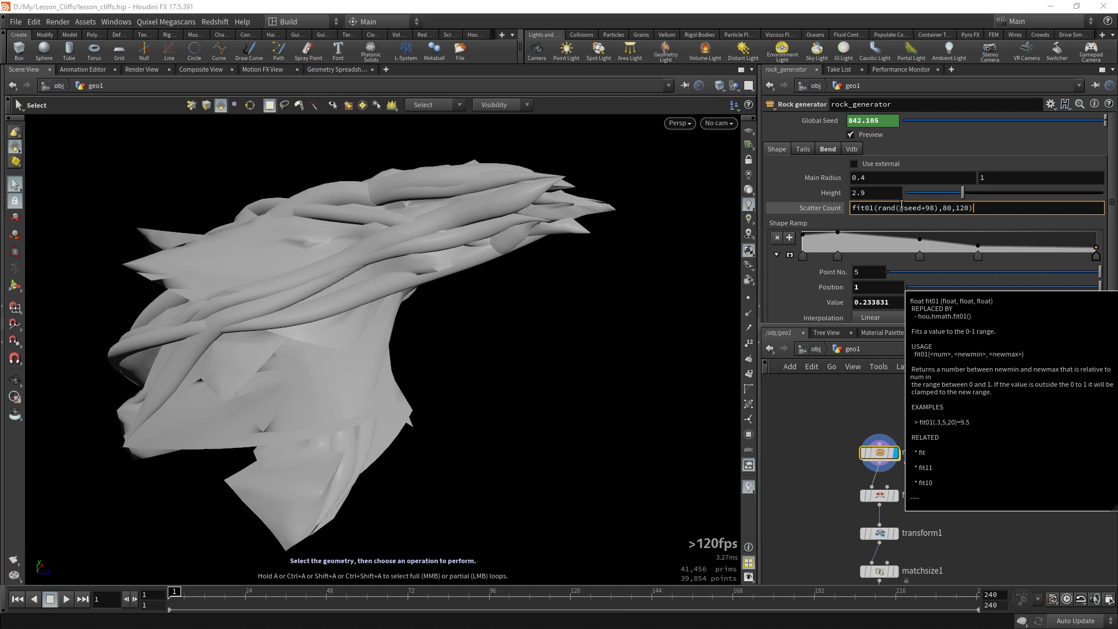
{"action": "key", "text": "Return"}
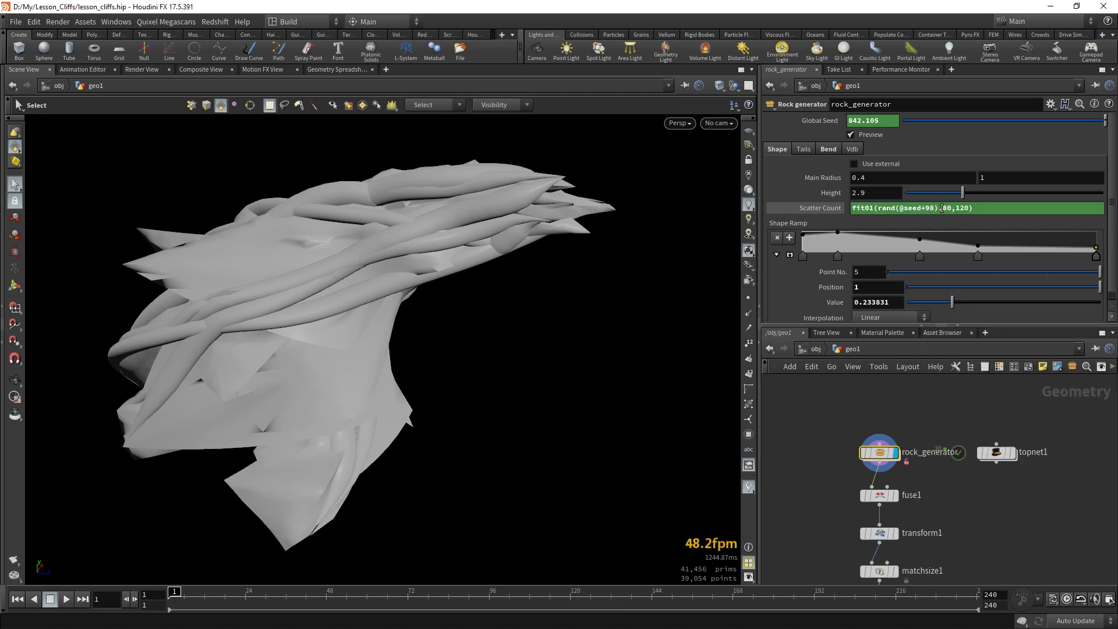
{"action": "left_click", "coordinate": [835, 208]}
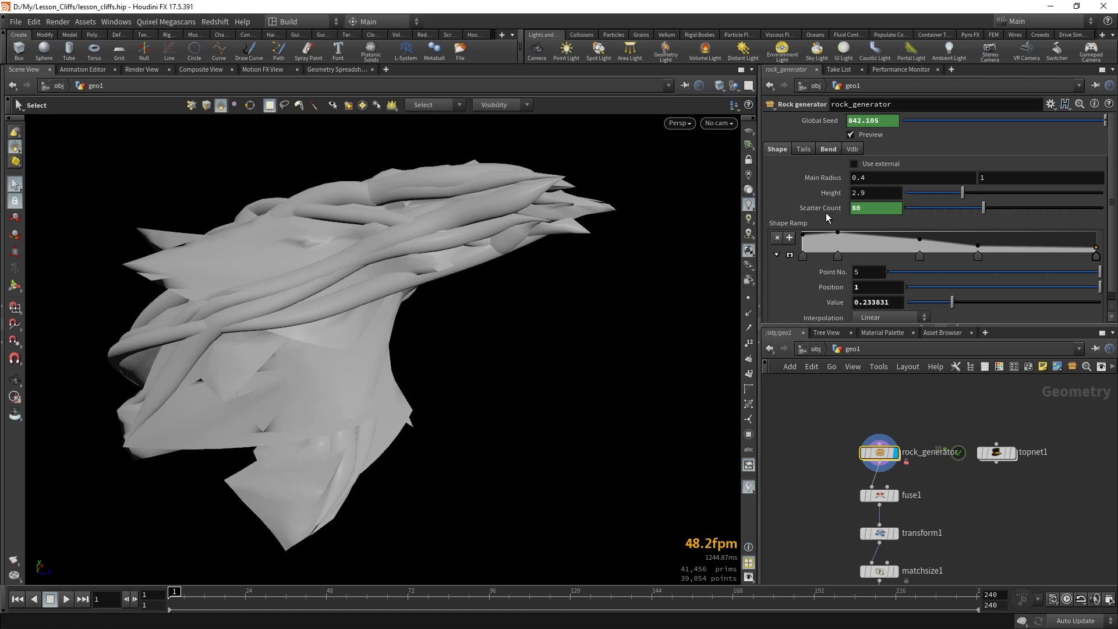
{"action": "left_click", "coordinate": [826, 214]}
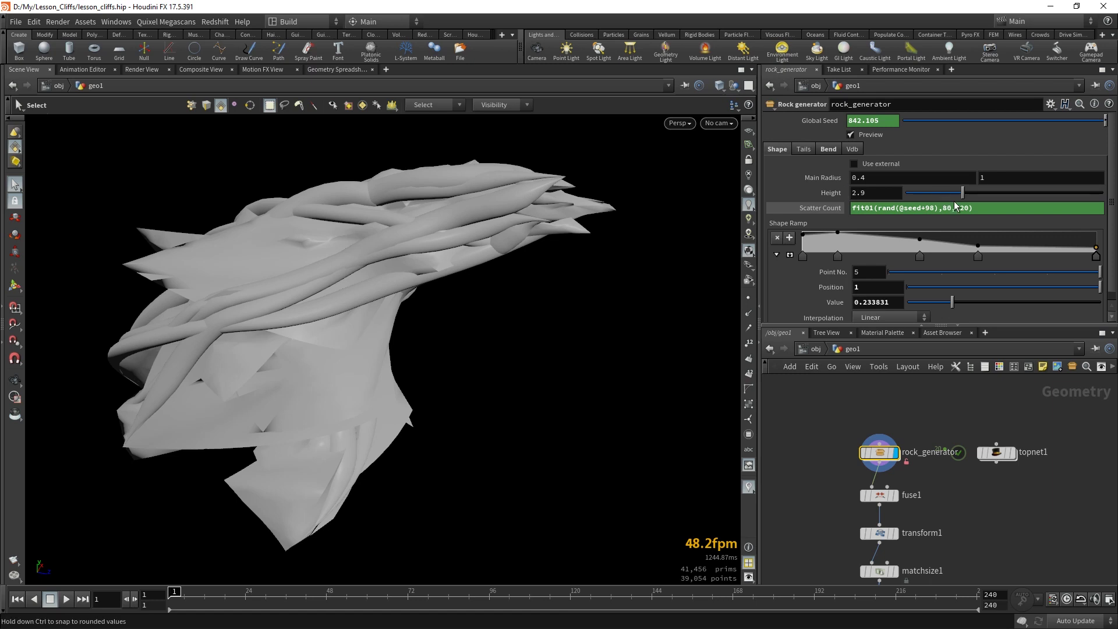
{"action": "left_click", "coordinate": [806, 148]}
{"action": "left_click", "coordinate": [876, 165]}
{"action": "type", "text": "fit01(rand(@seed+98),80,120)"}
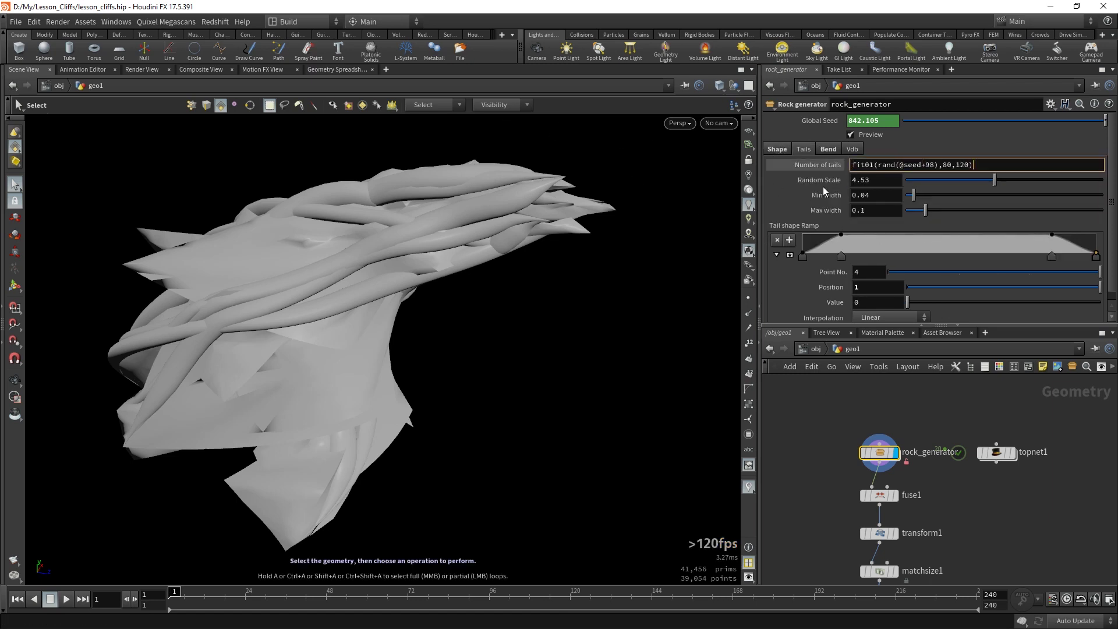
{"action": "left_click", "coordinate": [925, 165]}
{"action": "type", "text": "1"}
{"action": "double_click", "coordinate": [950, 166]}
{"action": "type", "text": "10"}
{"action": "key", "text": "Delete"}
{"action": "key", "text": "Delete"}
{"action": "key", "text": "Delete"}
{"action": "type", "text": "30"}
{"action": "key", "text": "Return"}
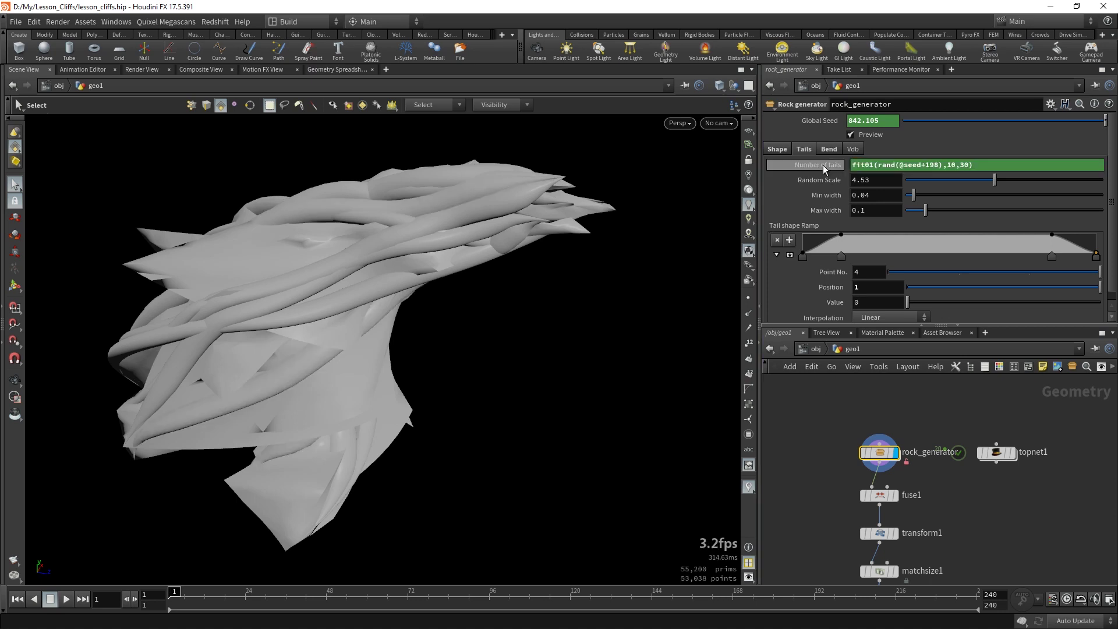
{"action": "left_click", "coordinate": [823, 166]}
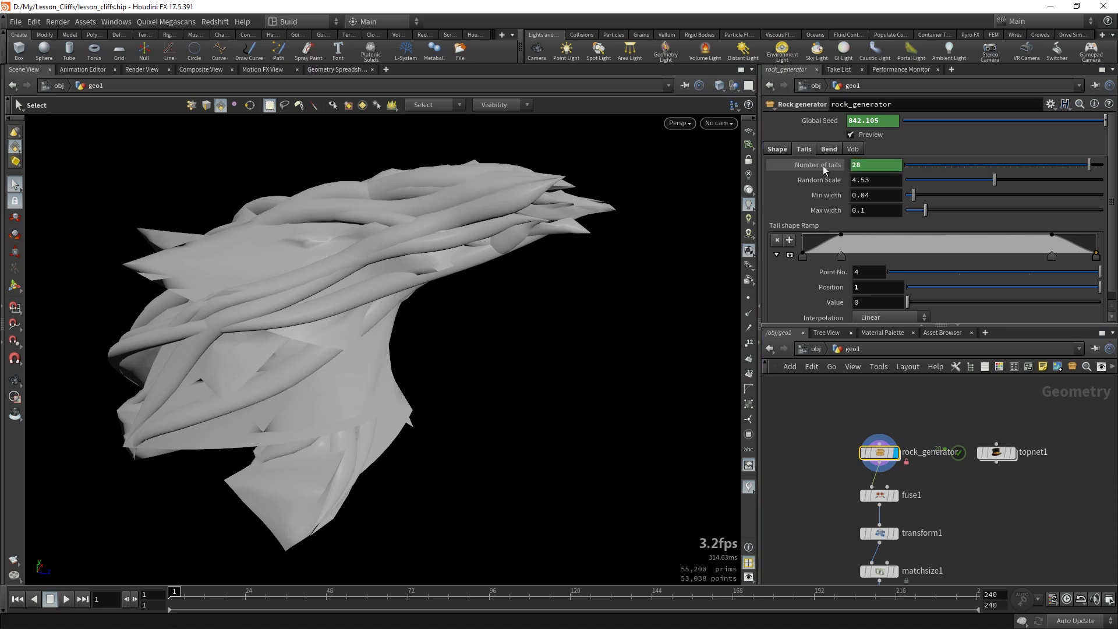
{"action": "left_click", "coordinate": [823, 165]}
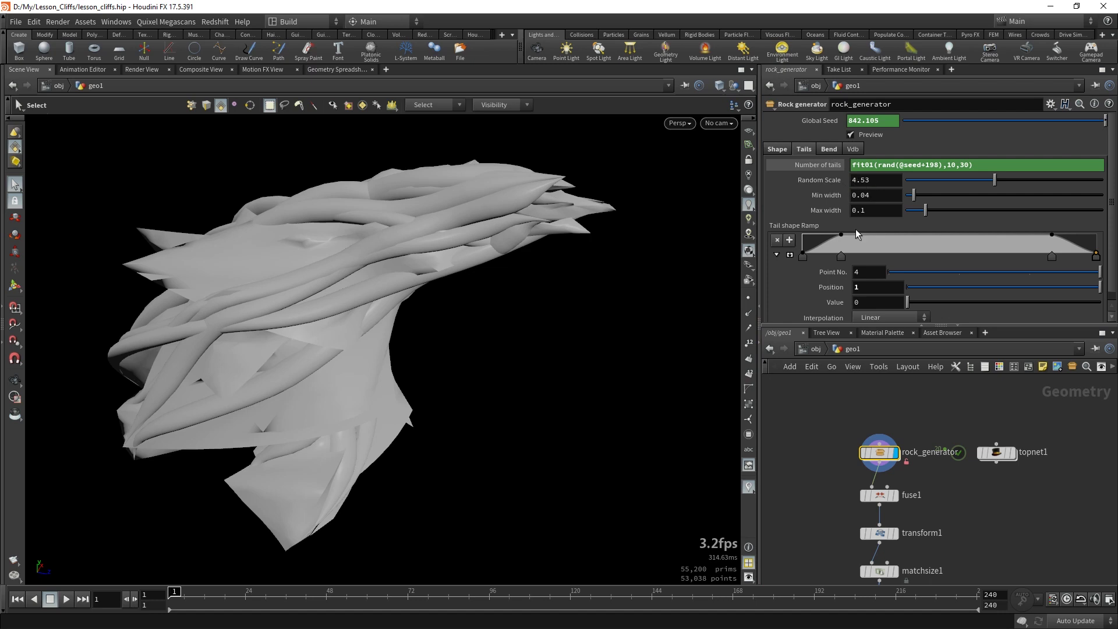
{"action": "left_click", "coordinate": [828, 149]}
{"action": "key", "text": "ctrl+v"}
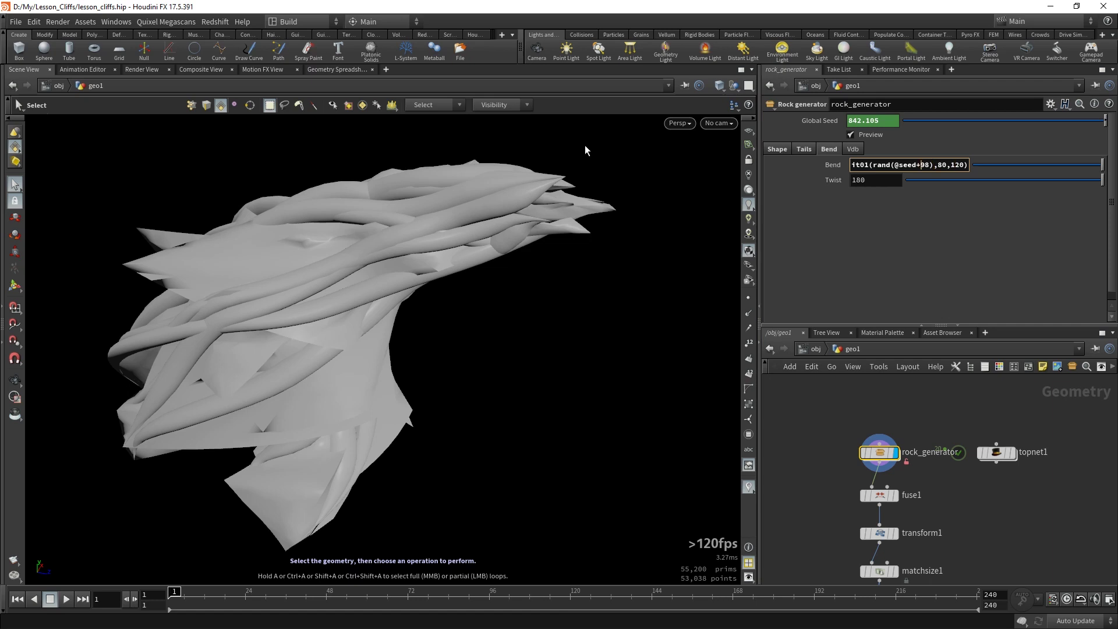
{"action": "type", "text": "4"}
{"action": "key", "text": "Right"}
{"action": "key", "text": "Right"}
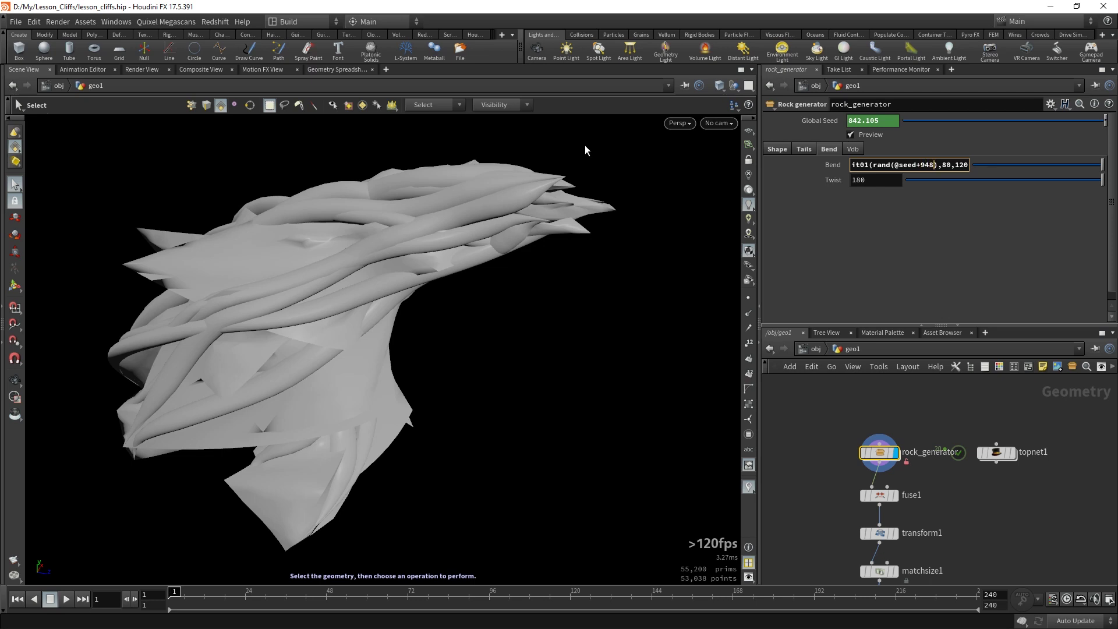
{"action": "key", "text": "Right"}
{"action": "key", "text": "Right"}
{"action": "key", "text": "Right"}
{"action": "key", "text": "Right"}
{"action": "key", "text": "Right"}
{"action": "key", "text": "Delete"}
{"action": "key", "text": "Delete"}
{"action": "key", "text": "Delete"}
{"action": "type", "text": "15"}
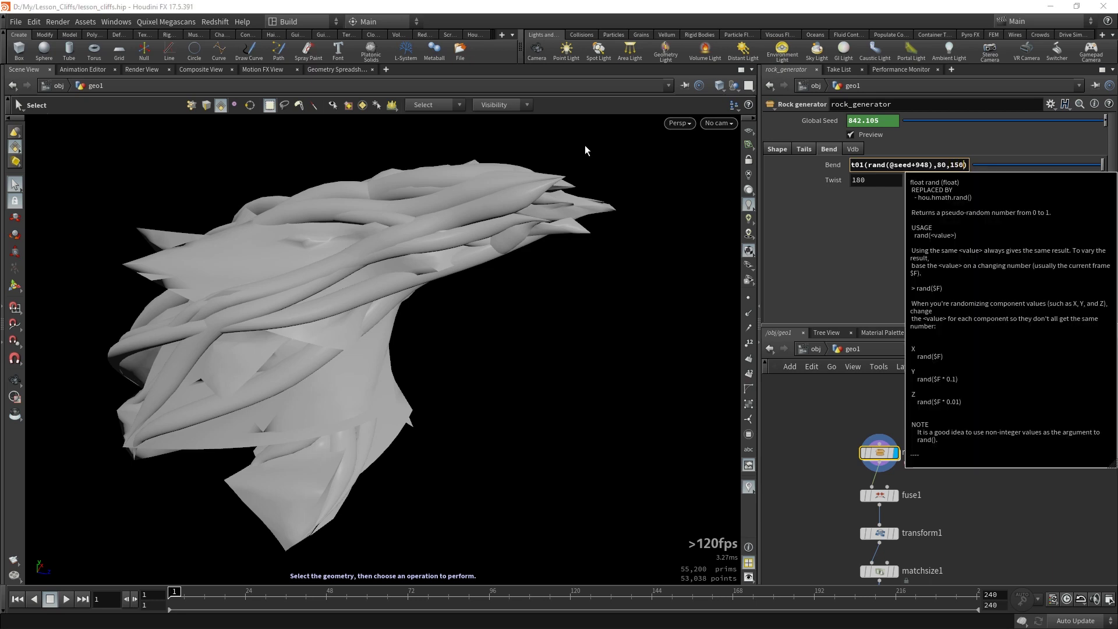
{"action": "key", "text": "Return"}
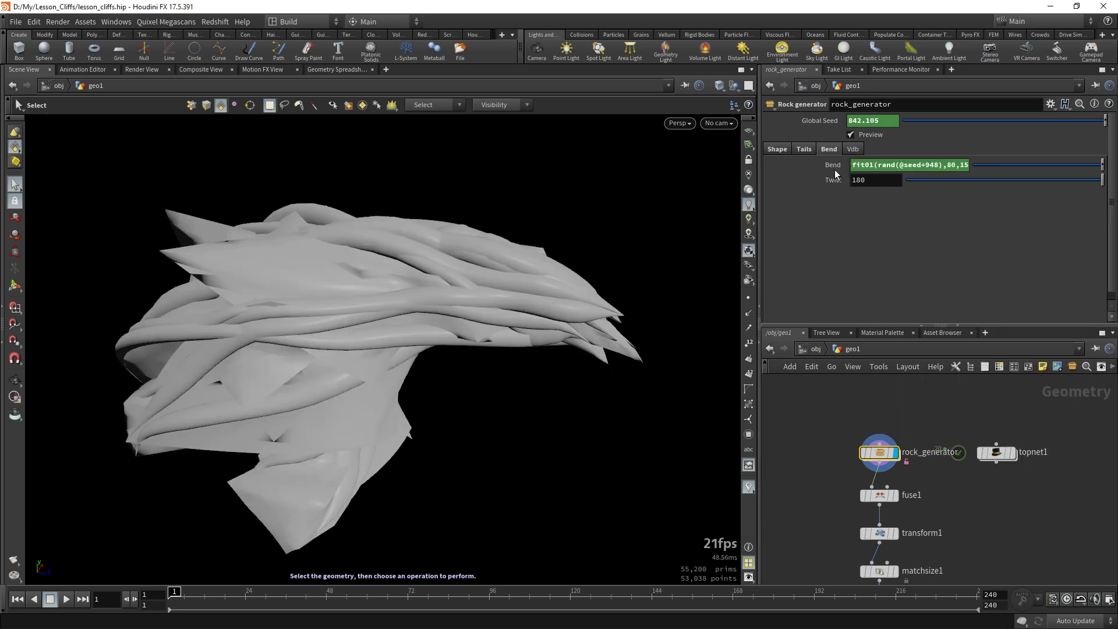
{"action": "left_click", "coordinate": [835, 169]}
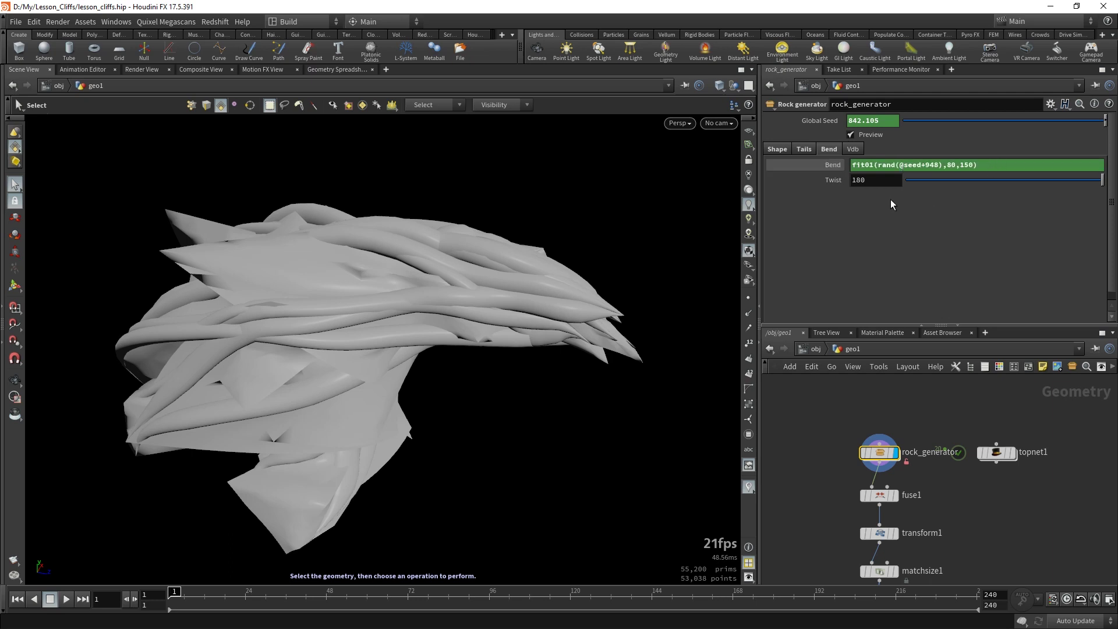
{"action": "double_click", "coordinate": [858, 180]}
{"action": "type", "text": "fit01(rand(@seed+98),80,120)"}
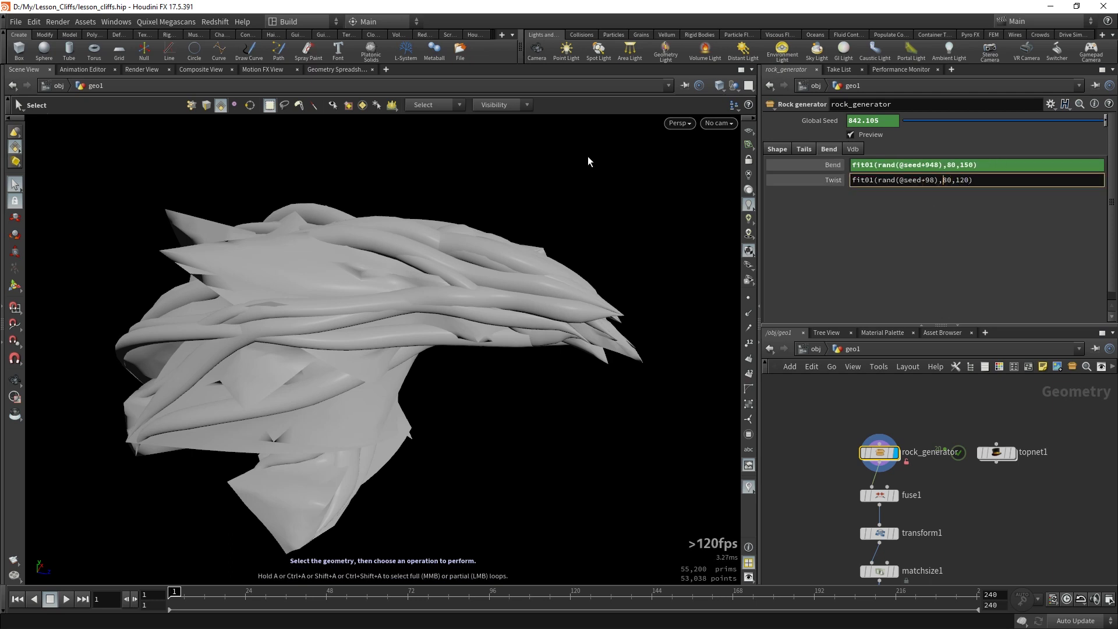
{"action": "type", "text": "3"}
{"action": "key", "text": "End"}
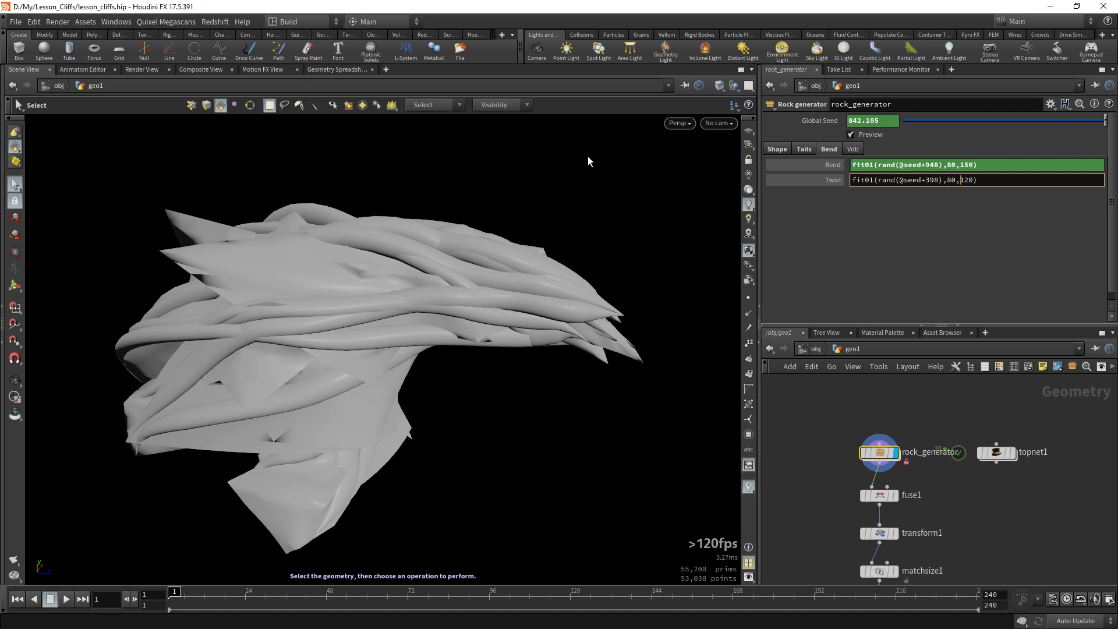
{"action": "key", "text": "BackSpace"}
{"action": "key", "text": "BackSpace"}
{"action": "key", "text": "BackSpace"}
{"action": "type", "text": "360"}
{"action": "key", "text": "Return"}
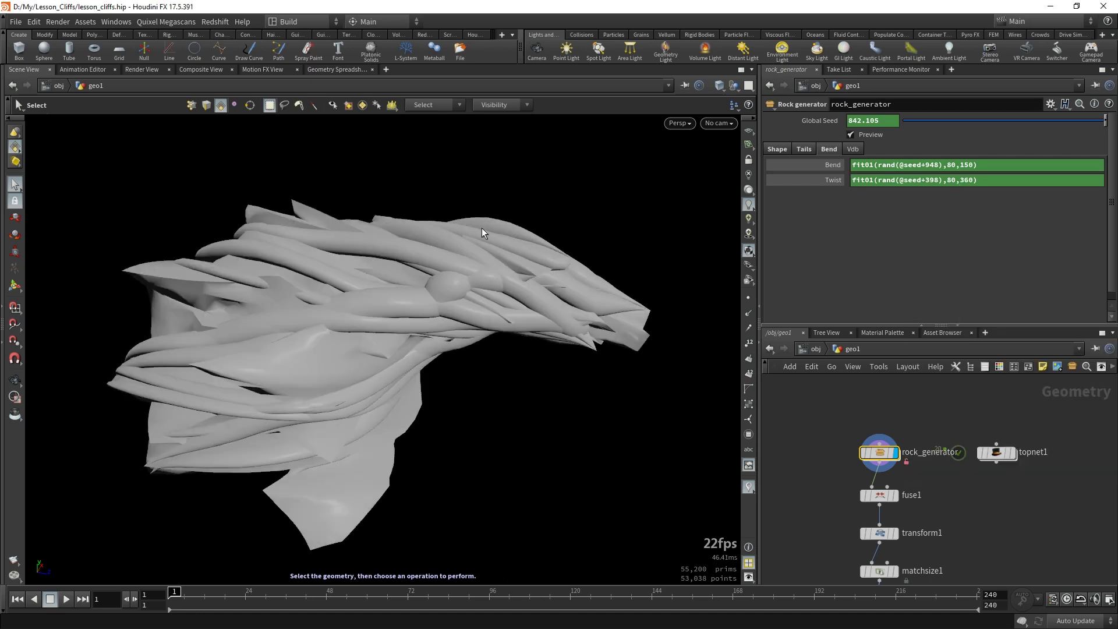
{"action": "double_click", "coordinate": [996, 452]}
{"action": "key", "text": "ctrl+s"}
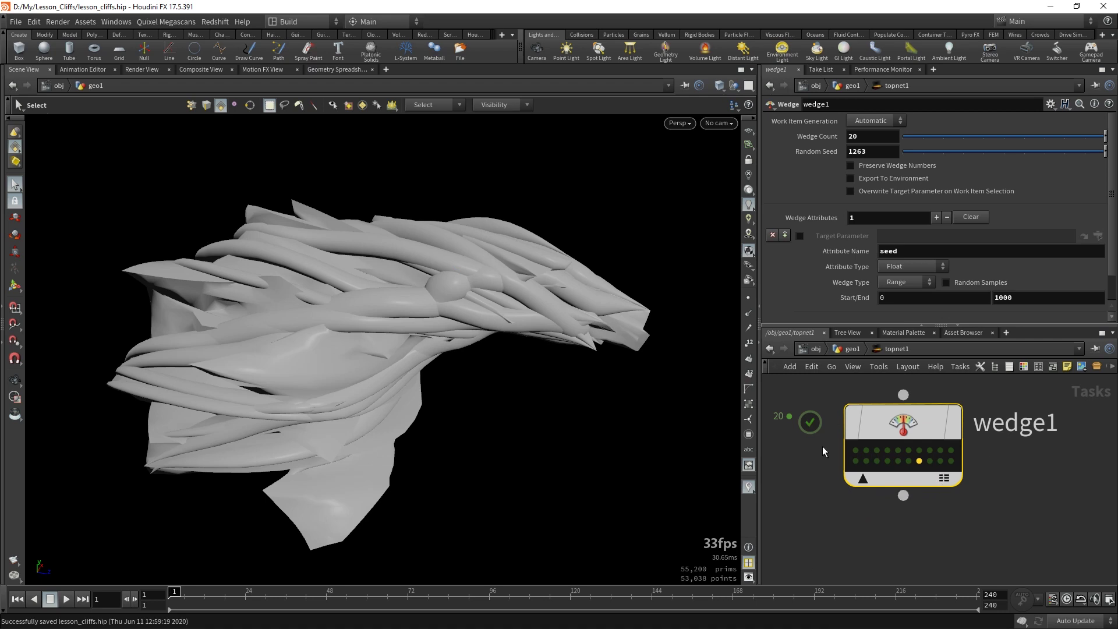
- Preview wedge1's second through seventh rock variants, orbiting one to inspect it
{"action": "left_click", "coordinate": [866, 452]}
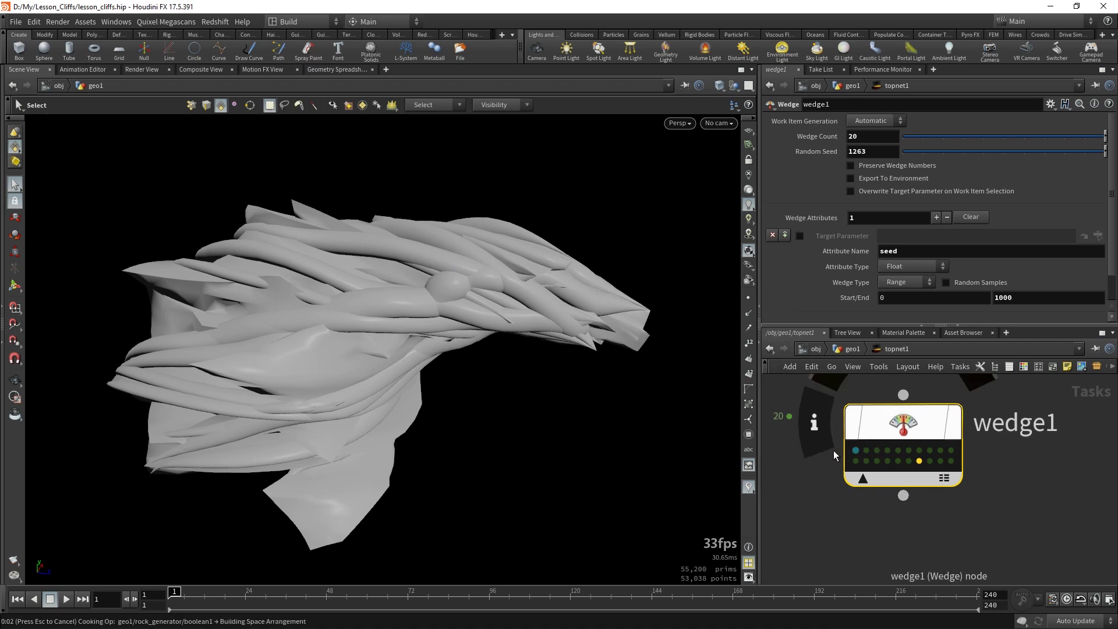
{"action": "left_click", "coordinate": [878, 451]}
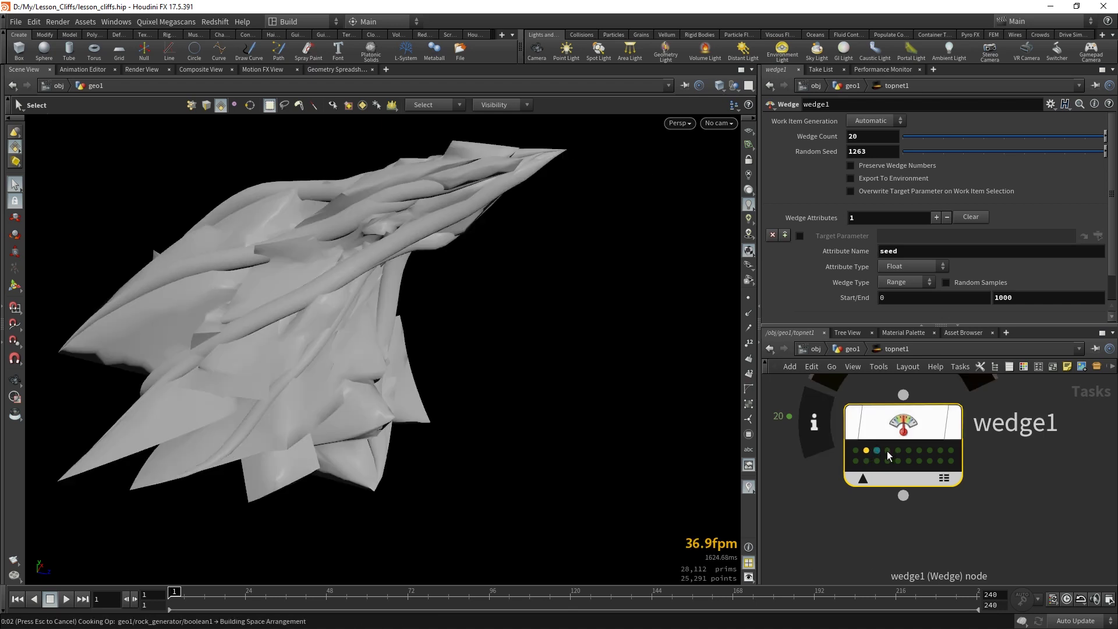
{"action": "left_click", "coordinate": [888, 453]}
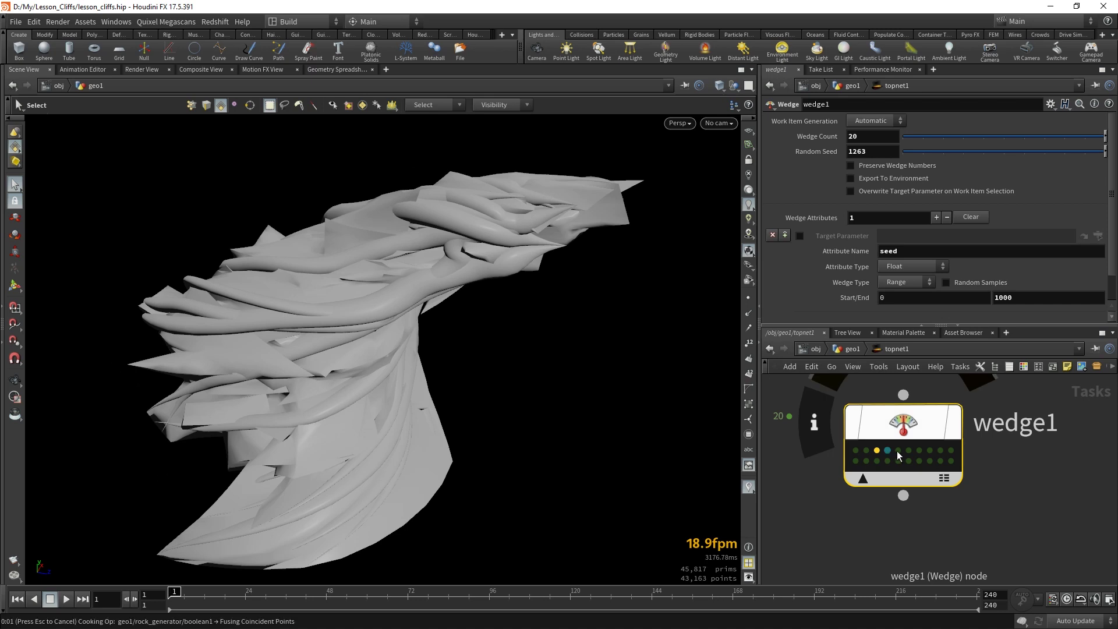
{"action": "left_click", "coordinate": [898, 454]}
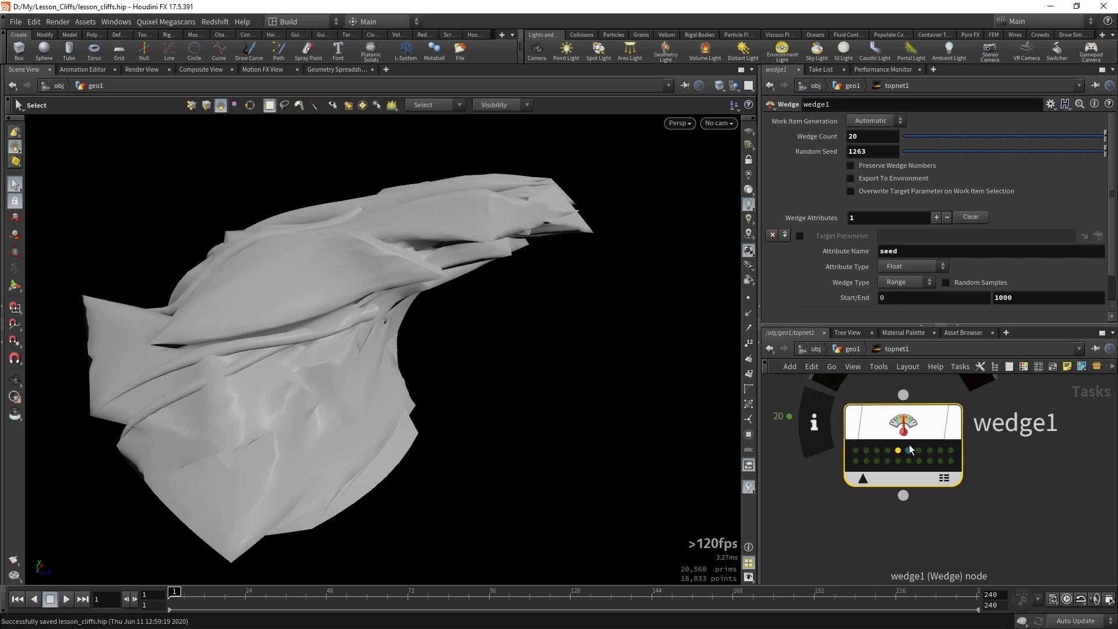
{"action": "left_click", "coordinate": [909, 452]}
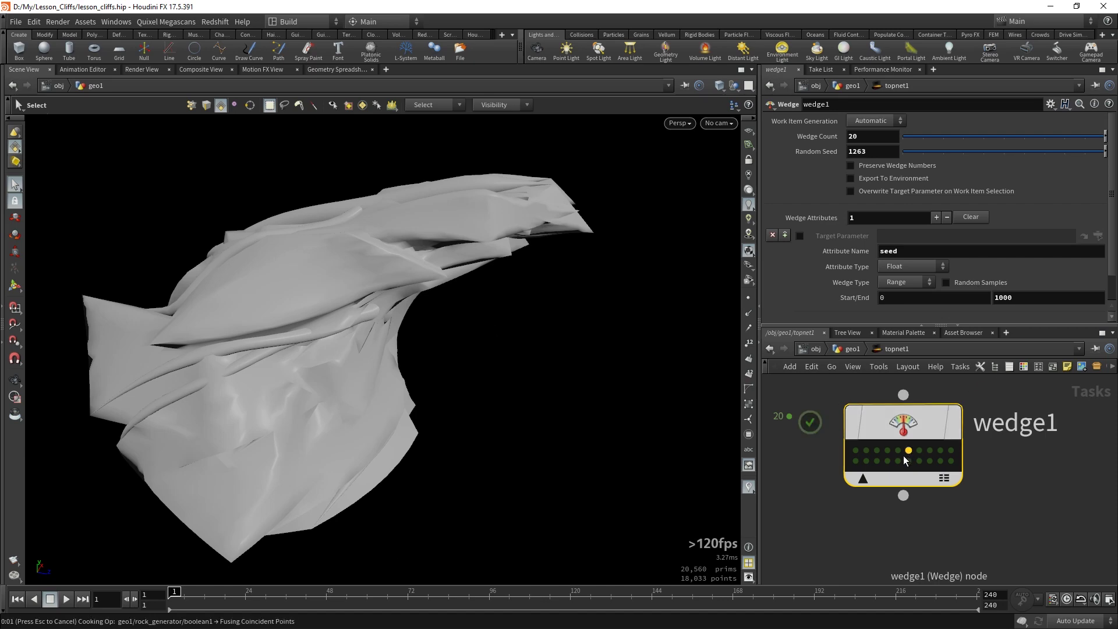
{"action": "key", "text": "Escape"}
{"action": "mouse_move", "coordinate": [505, 400]}
{"action": "left_mouse_down"}
{"action": "mouse_move", "coordinate": [650, 357]}
{"action": "mouse_move", "coordinate": [568, 387]}
{"action": "left_mouse_up"}
{"action": "left_click", "coordinate": [920, 451]}
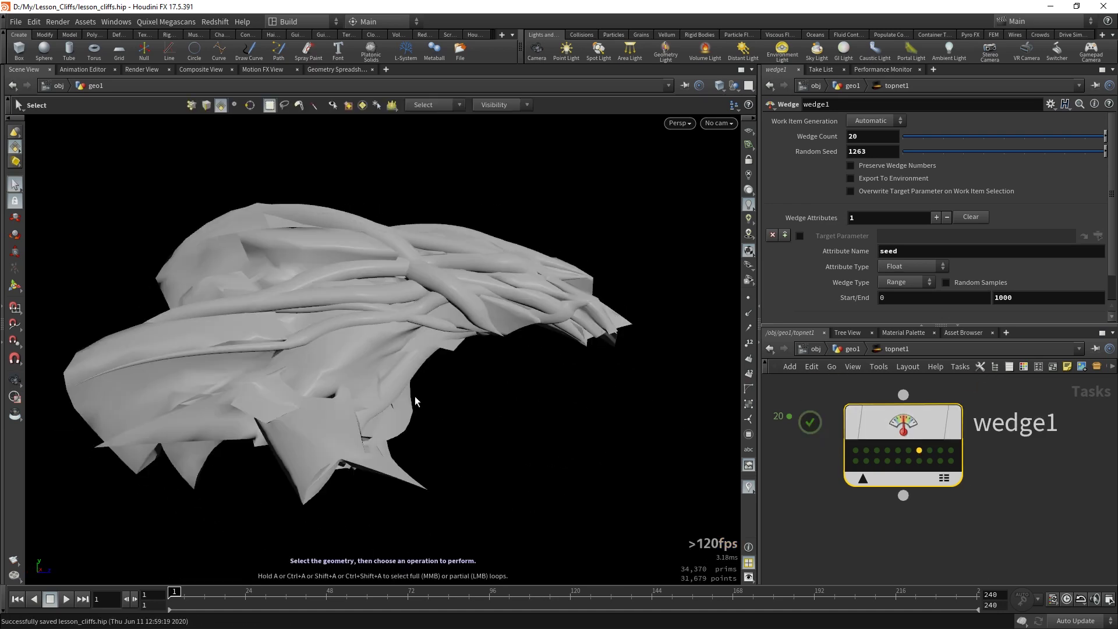
- Go back up to geo1, save the scene and zoom the network
{"action": "key", "text": "u"}
{"action": "key", "text": "ctrl+s"}
{"action": "scroll", "coordinate": [922, 490], "scroll_direction": "up", "scroll_amount": 5}
{"action": "scroll", "coordinate": [799, 400], "scroll_direction": "up", "scroll_amount": 3}
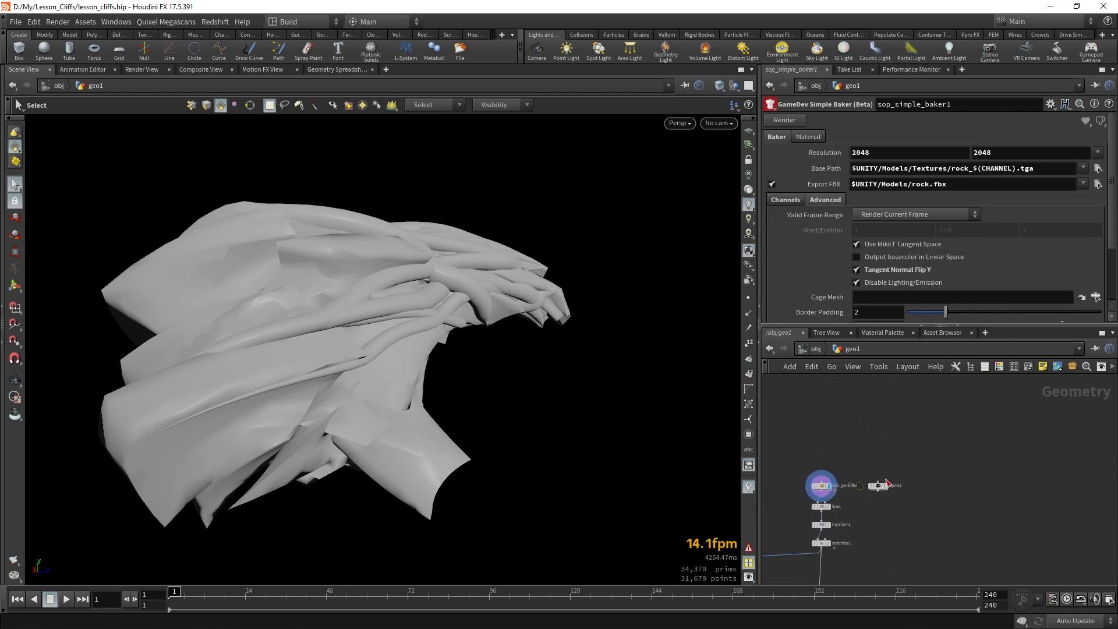
- Place a ropfetch1 node inside topnet1 and wire wedge1's output into it
{"action": "scroll", "coordinate": [875, 498], "scroll_direction": "up", "scroll_amount": 5}
{"action": "double_click", "coordinate": [872, 504]}
{"action": "key", "text": "Tab"}
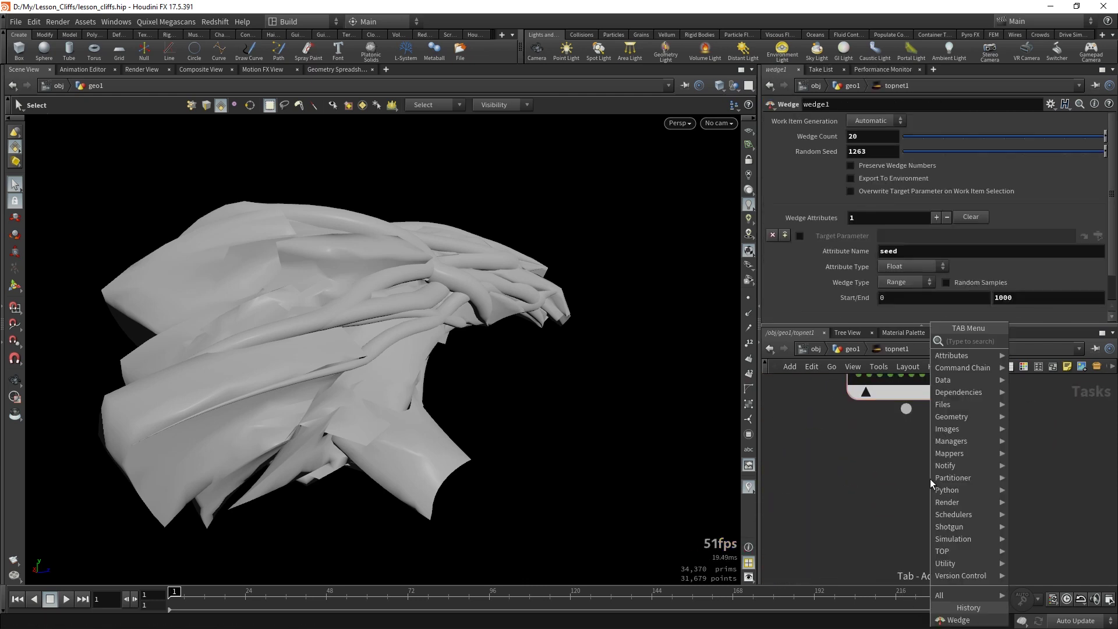
{"action": "type", "text": "rop"}
{"action": "key", "text": "Down"}
{"action": "key", "text": "Down"}
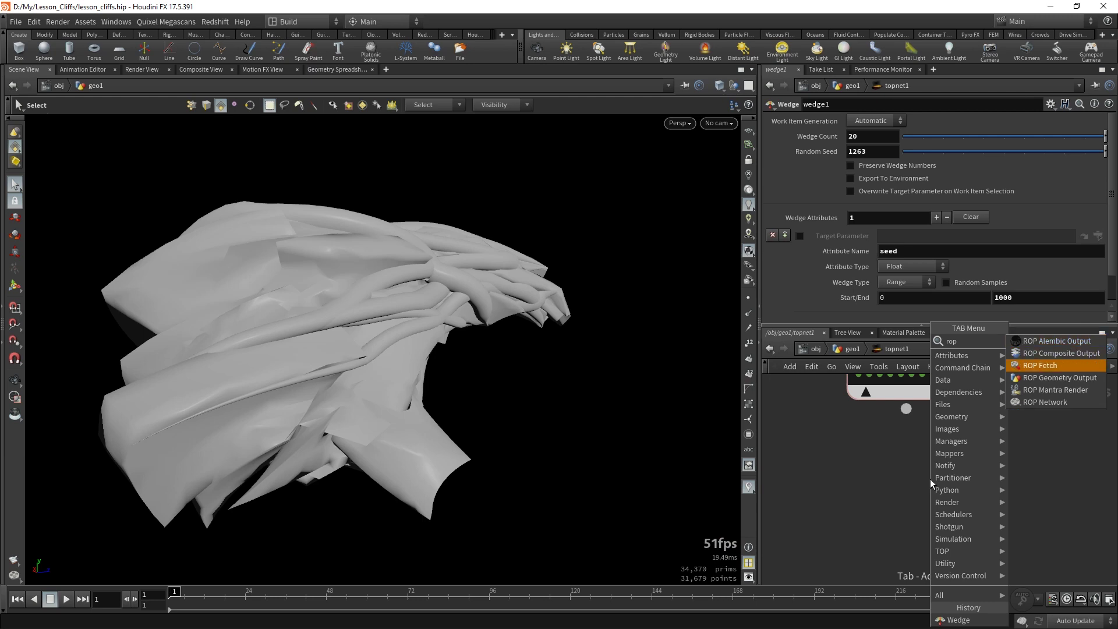
{"action": "key", "text": "Return"}
{"action": "left_click", "coordinate": [908, 508]}
{"action": "left_click_drag", "start_coordinate": [913, 510], "coordinate": [918, 509]}
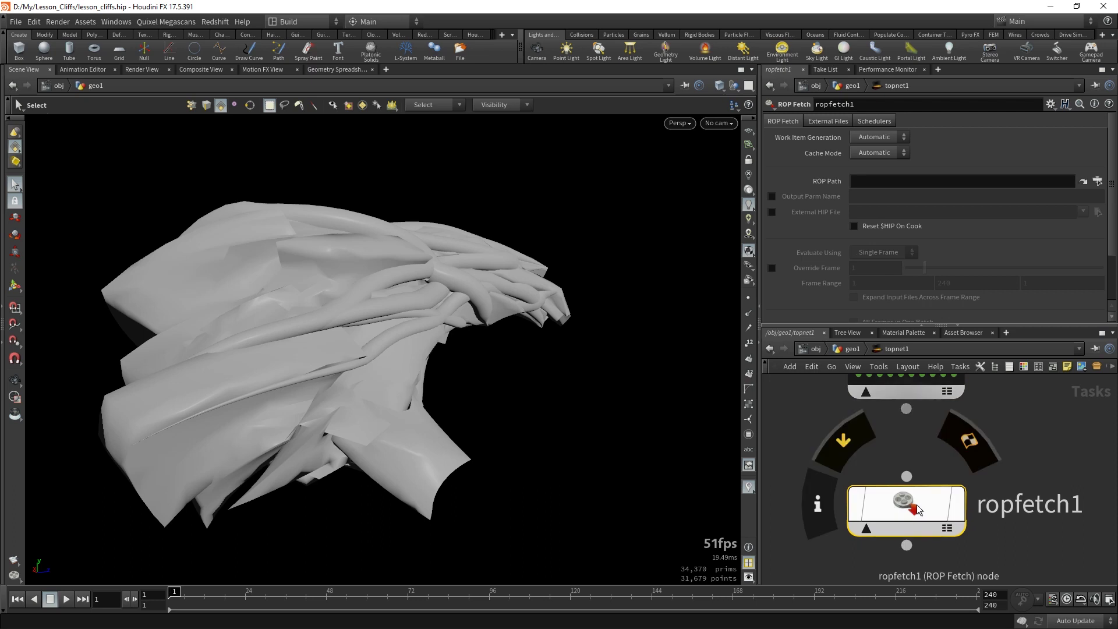
{"action": "left_click_drag", "start_coordinate": [906, 408], "coordinate": [906, 476]}
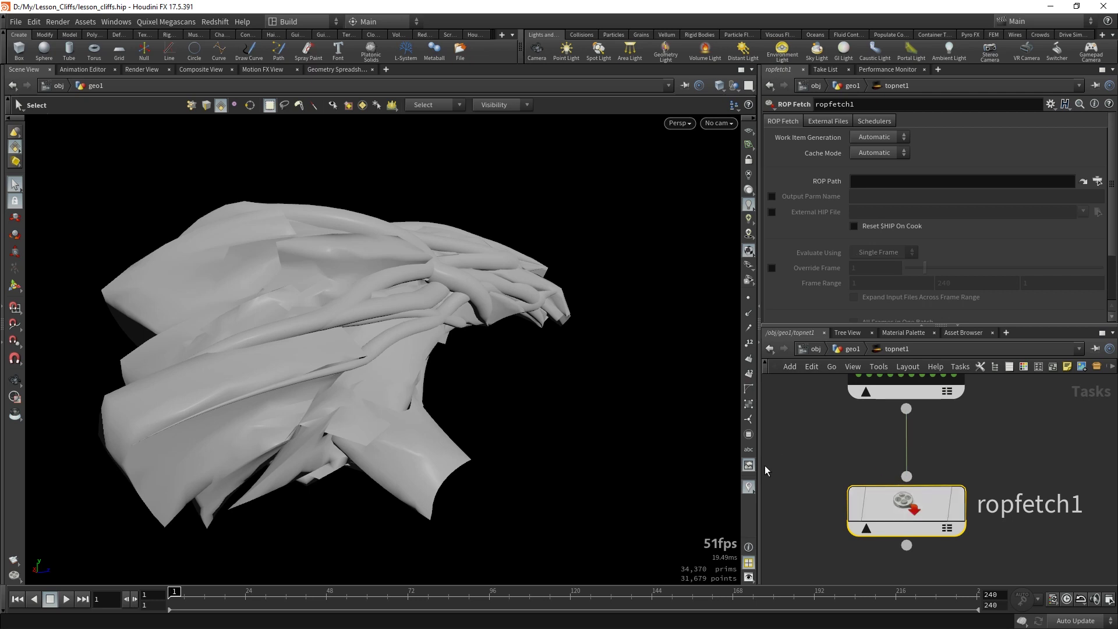
- Set ropfetch1's ROP Path to /obj/geo1/sop_simple_baker1
{"action": "left_click", "coordinate": [1097, 181]}
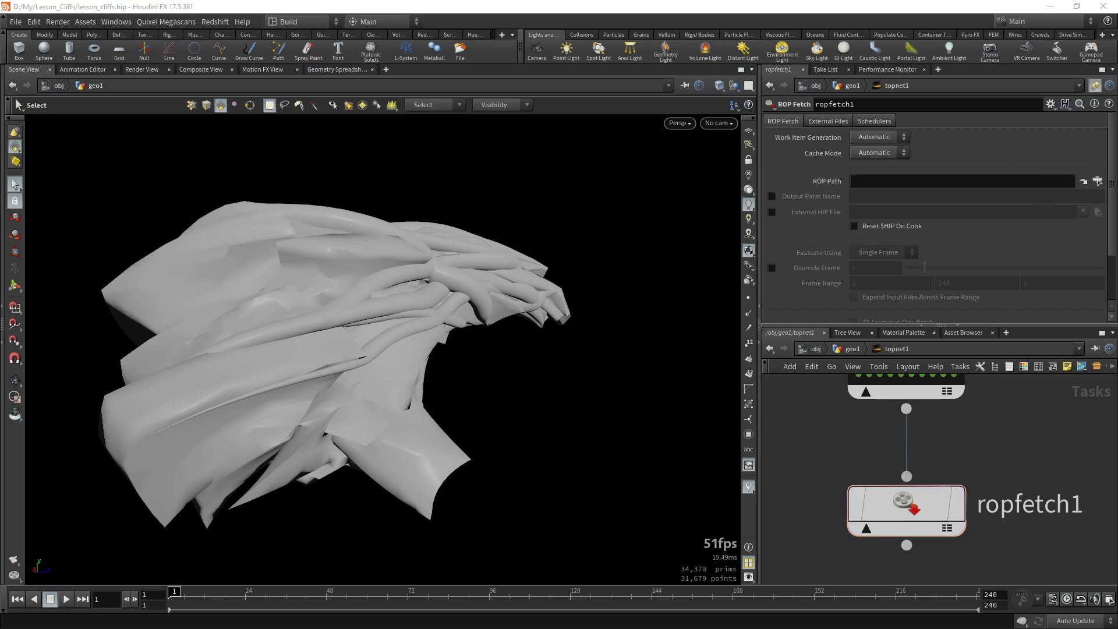
{"action": "left_click", "coordinate": [750, 226]}
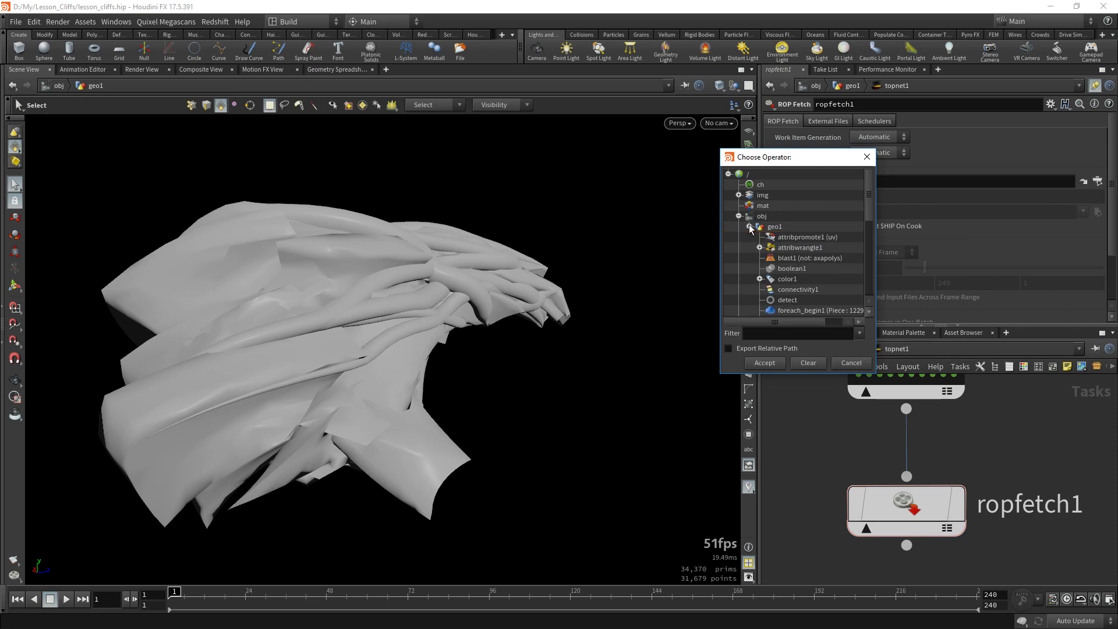
{"action": "scroll", "coordinate": [756, 242], "scroll_direction": "down", "scroll_amount": 1}
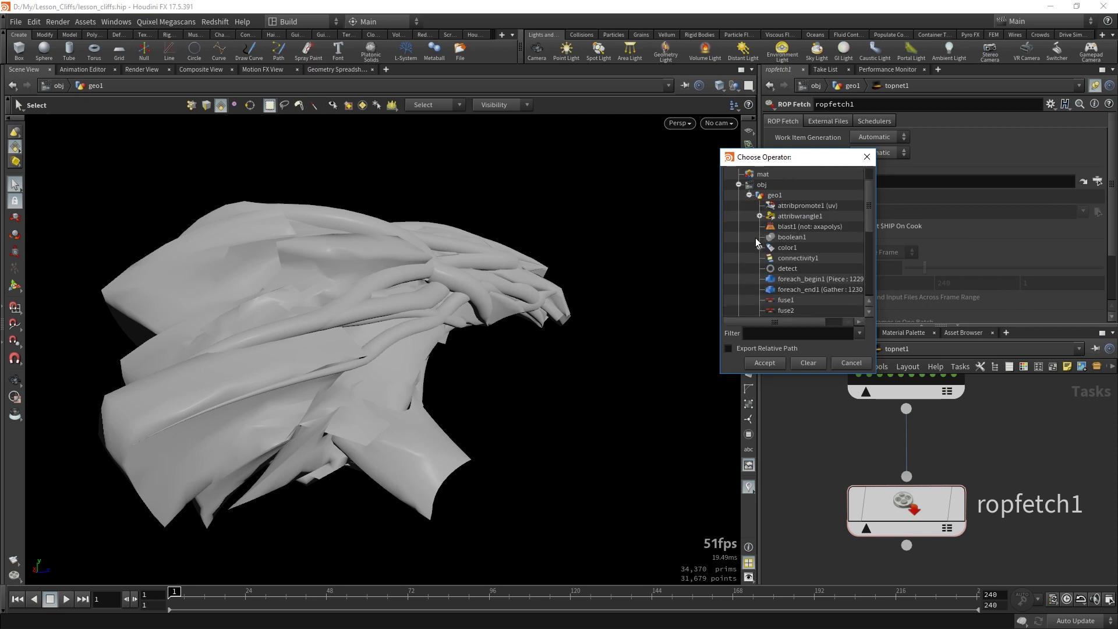
{"action": "scroll", "coordinate": [757, 242], "scroll_direction": "down", "scroll_amount": 3}
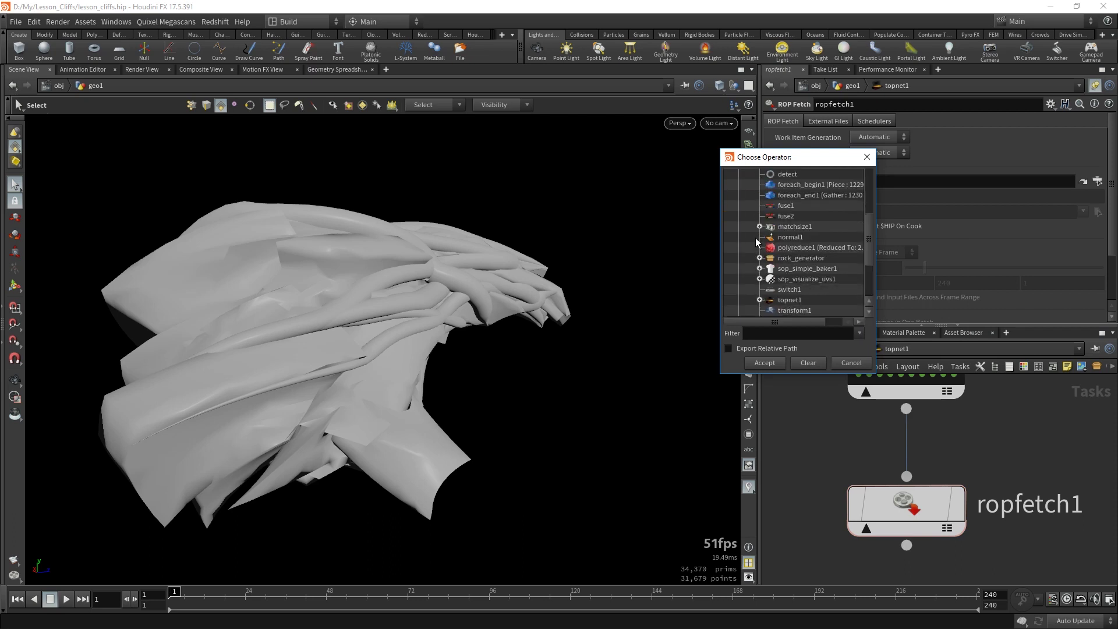
{"action": "scroll", "coordinate": [754, 268], "scroll_direction": "down", "scroll_amount": 1}
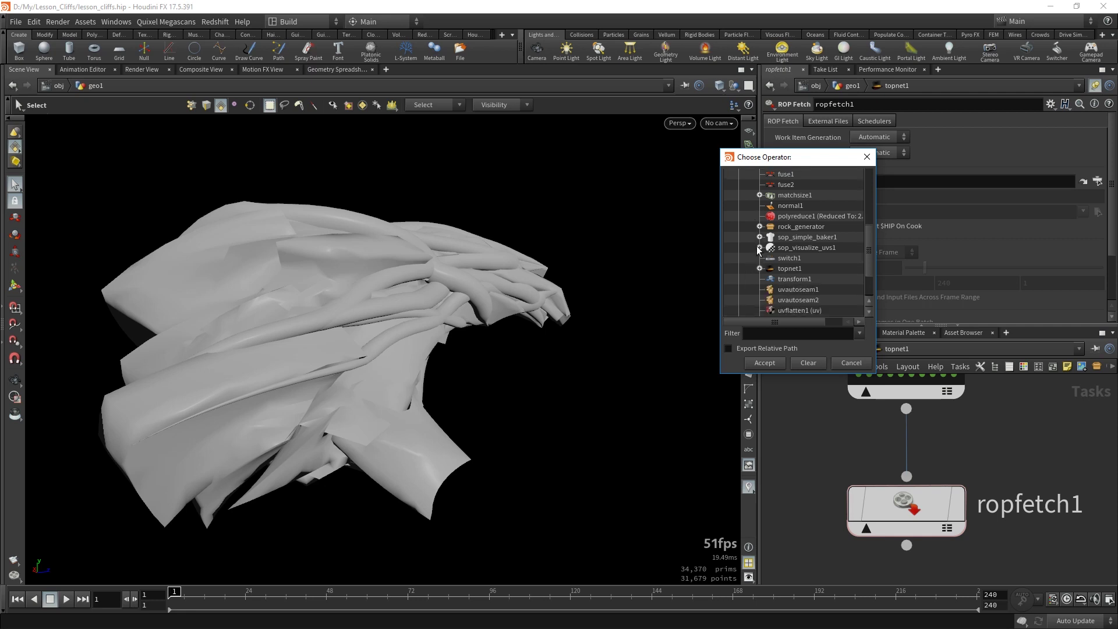
{"action": "left_click_drag", "start_coordinate": [797, 156], "coordinate": [698, 166]}
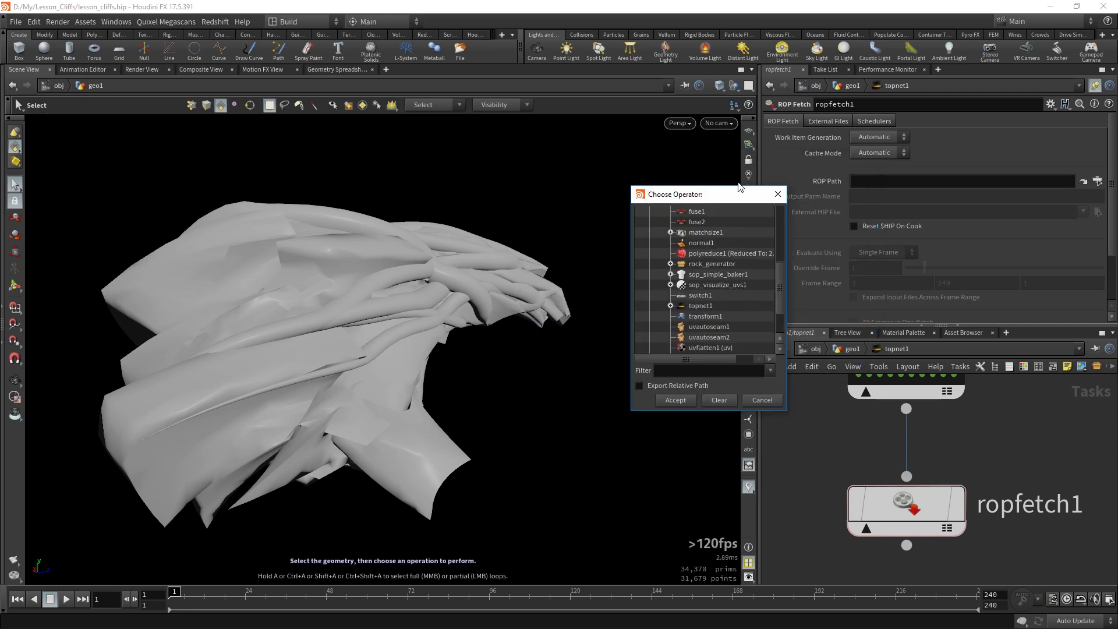
{"action": "scroll", "coordinate": [682, 268], "scroll_direction": "down", "scroll_amount": 1}
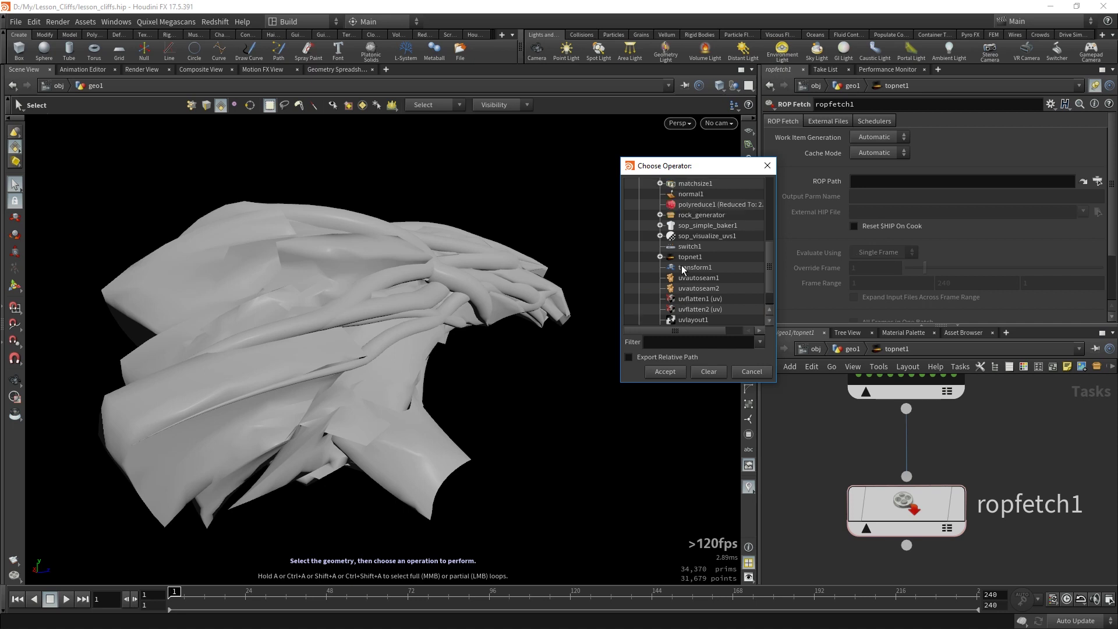
{"action": "double_click", "coordinate": [687, 227]}
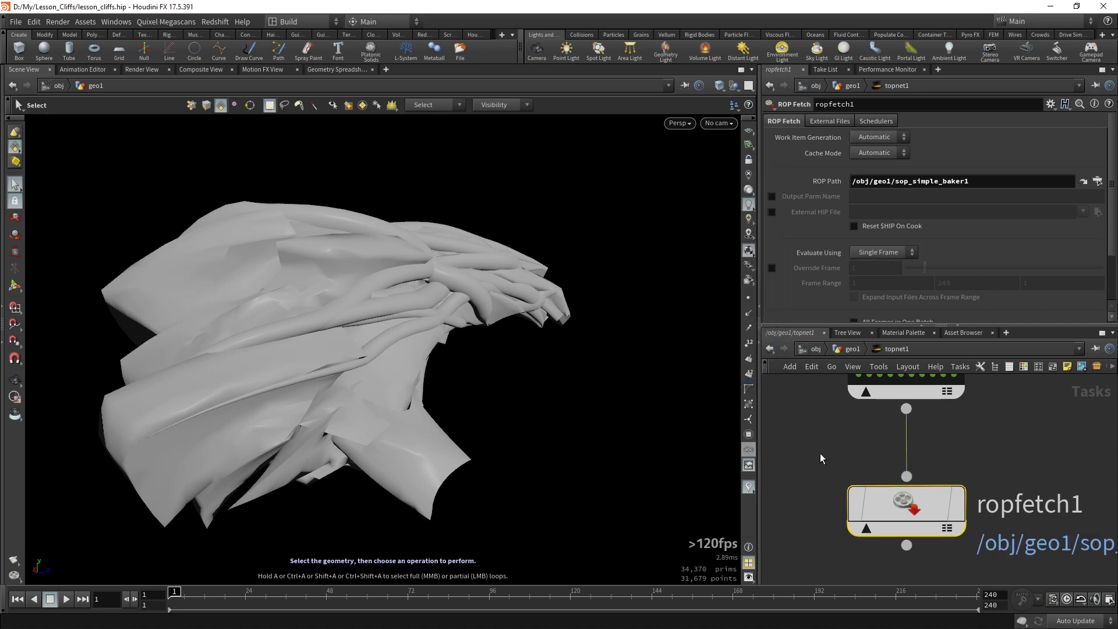
- Return to the geo1 network and bring sop_simple_baker1 into view
{"action": "left_click", "coordinate": [847, 353]}
{"action": "mouse_move", "coordinate": [845, 564]}
{"action": "middle_mouse_down"}
{"action": "mouse_move", "coordinate": [890, 550]}
{"action": "mouse_move", "coordinate": [926, 361]}
{"action": "middle_mouse_up"}
{"action": "scroll", "coordinate": [909, 411], "scroll_direction": "up", "scroll_amount": 5}
{"action": "left_click_drag", "start_coordinate": [1035, 459], "coordinate": [809, 402]}
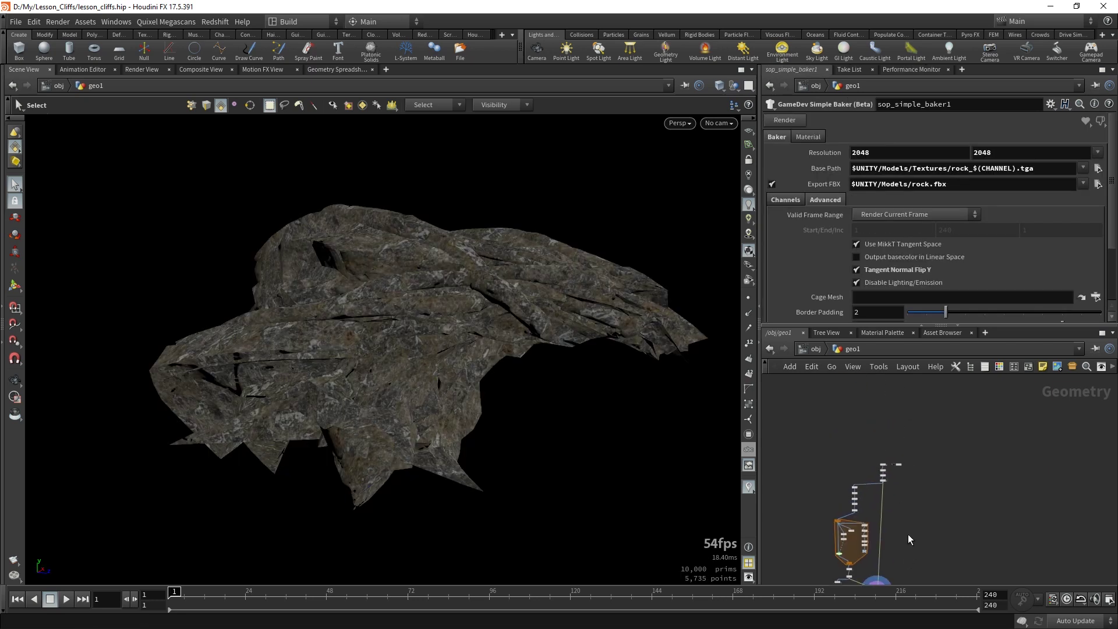
- Save the scene, enter topnet1 and check ropfetch1's actions menu
{"action": "key", "text": "ctrl+s"}
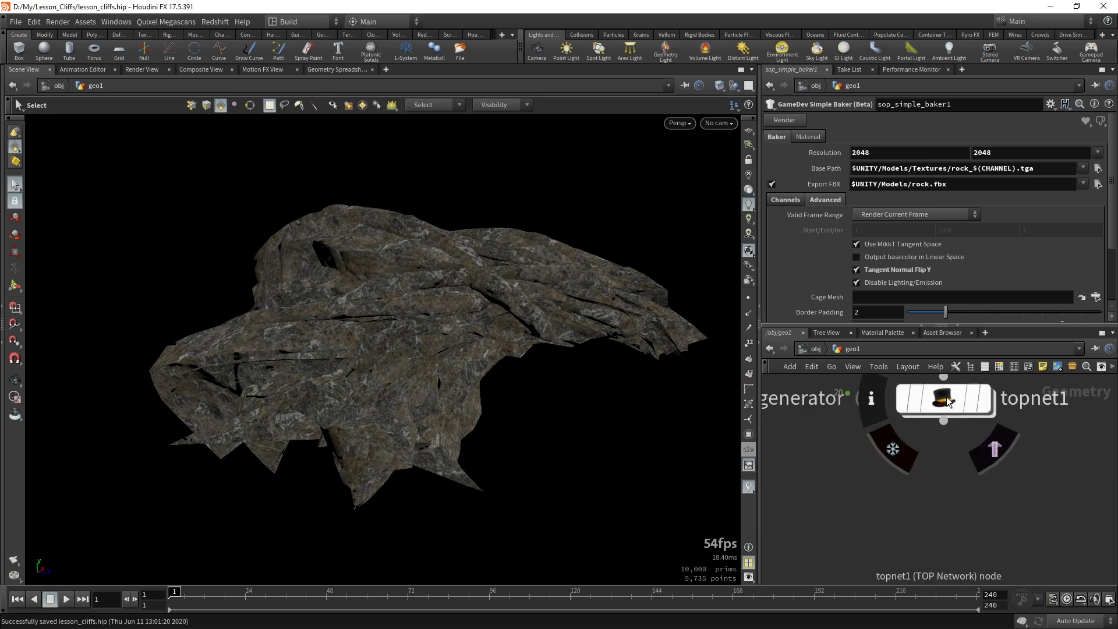
{"action": "double_click", "coordinate": [926, 397]}
{"action": "right_click", "coordinate": [890, 466]}
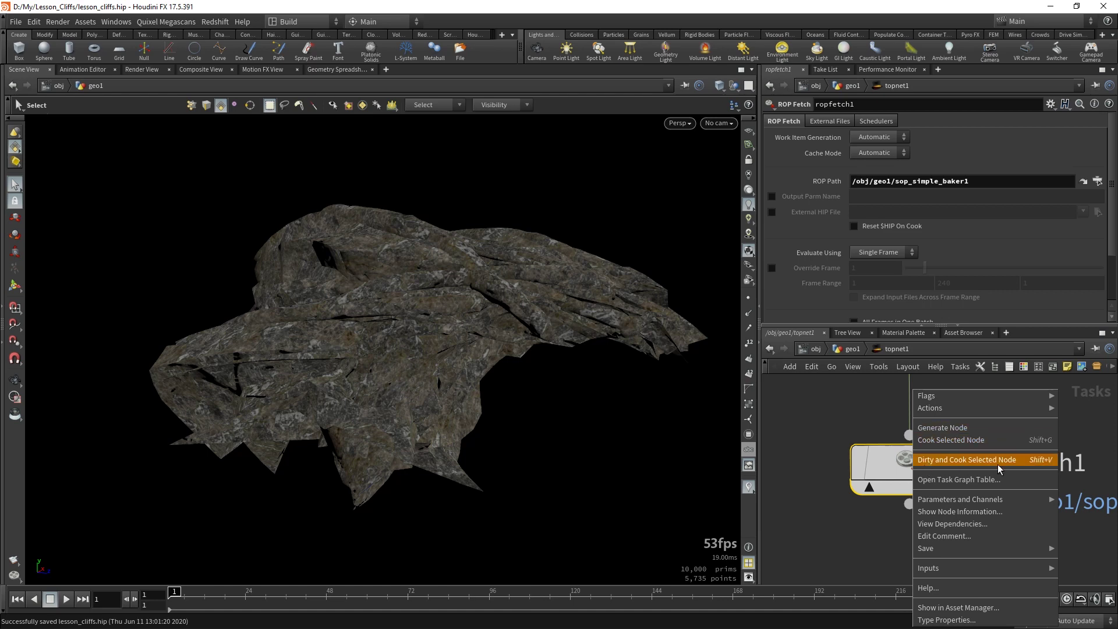
{"action": "left_click", "coordinate": [801, 429]}
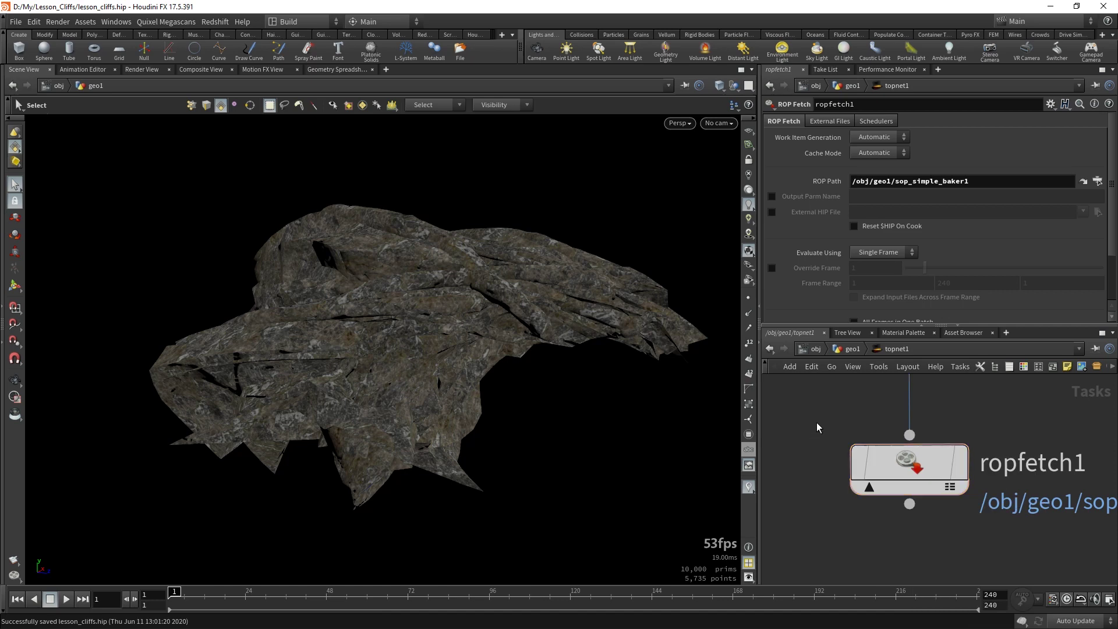
- Set localscheduler's Maximum CPUs To Use to 'Use All CPUs Except One'
{"action": "scroll", "coordinate": [816, 427], "scroll_direction": "down", "scroll_amount": 2}
{"action": "middle_click_drag", "start_coordinate": [816, 428], "coordinate": [978, 538]}
{"action": "left_click", "coordinate": [797, 495]}
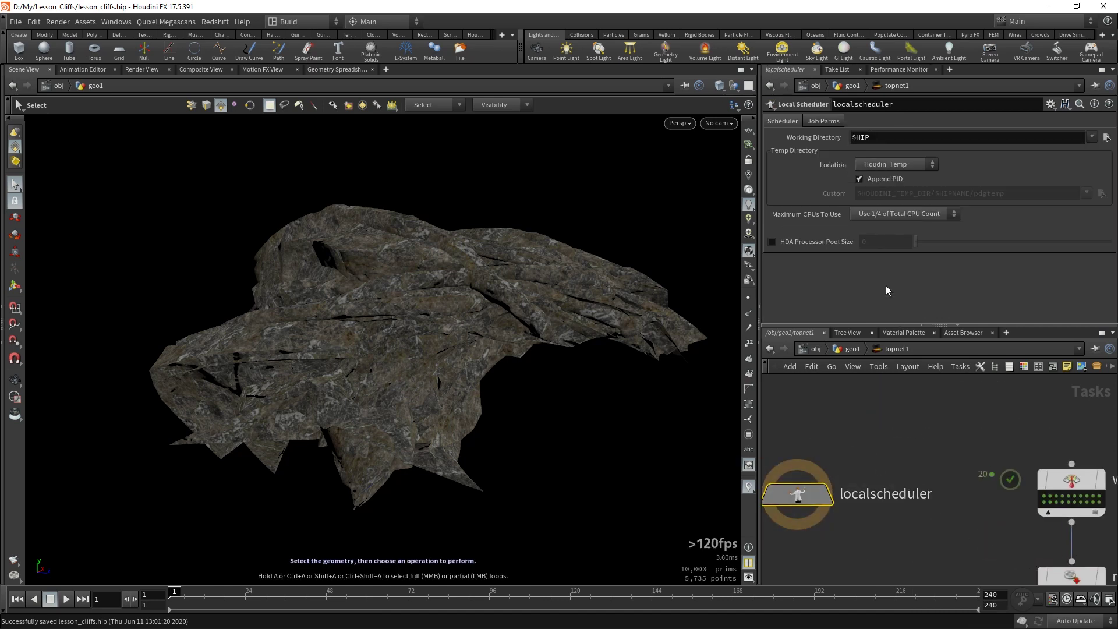
{"action": "left_click", "coordinate": [880, 214]}
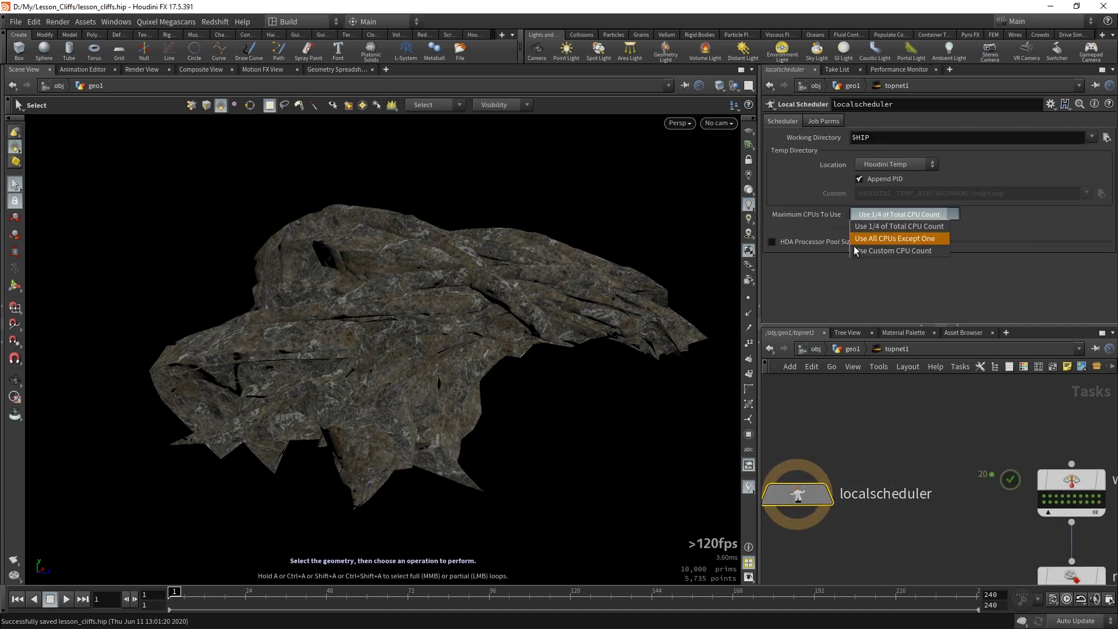
{"action": "left_click", "coordinate": [910, 238]}
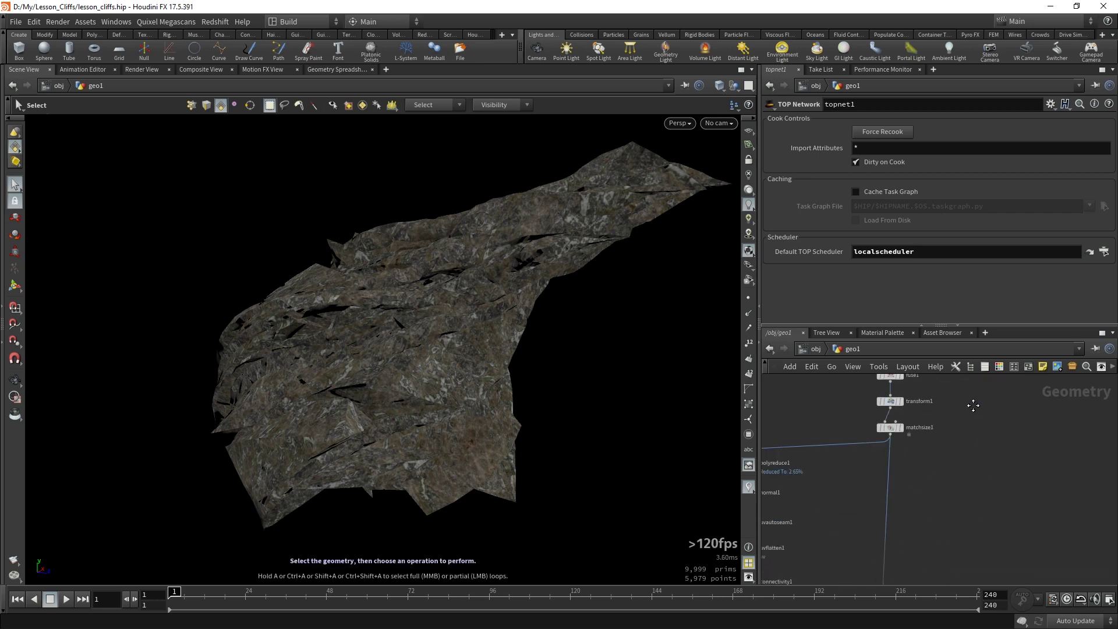
{"action": "scroll", "coordinate": [906, 523], "scroll_direction": "down", "scroll_amount": 5}
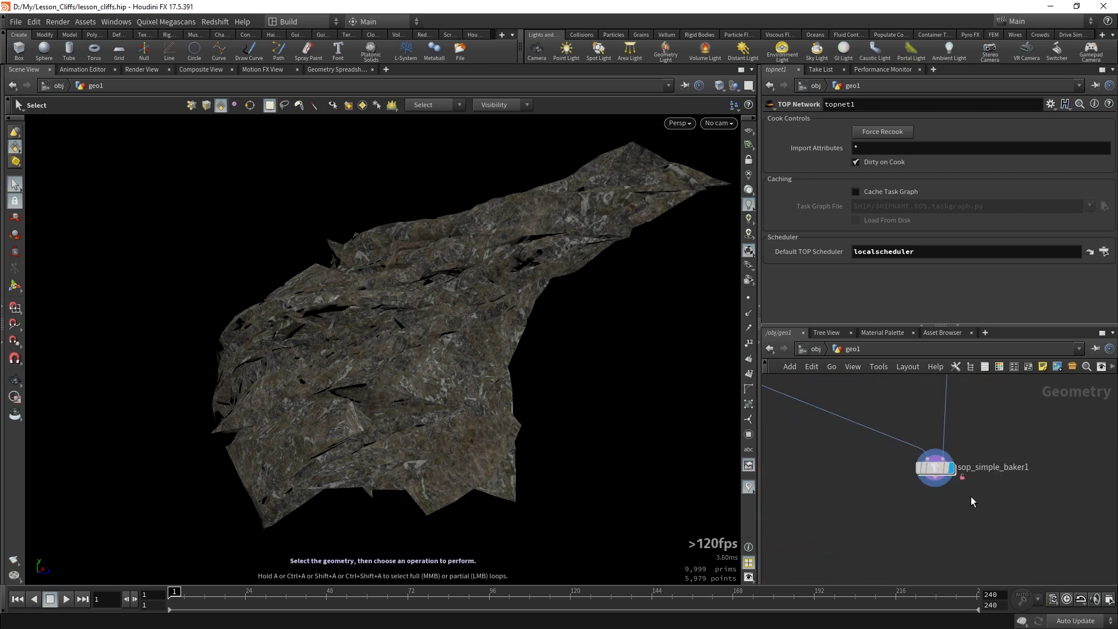
{"action": "left_click", "coordinate": [935, 467]}
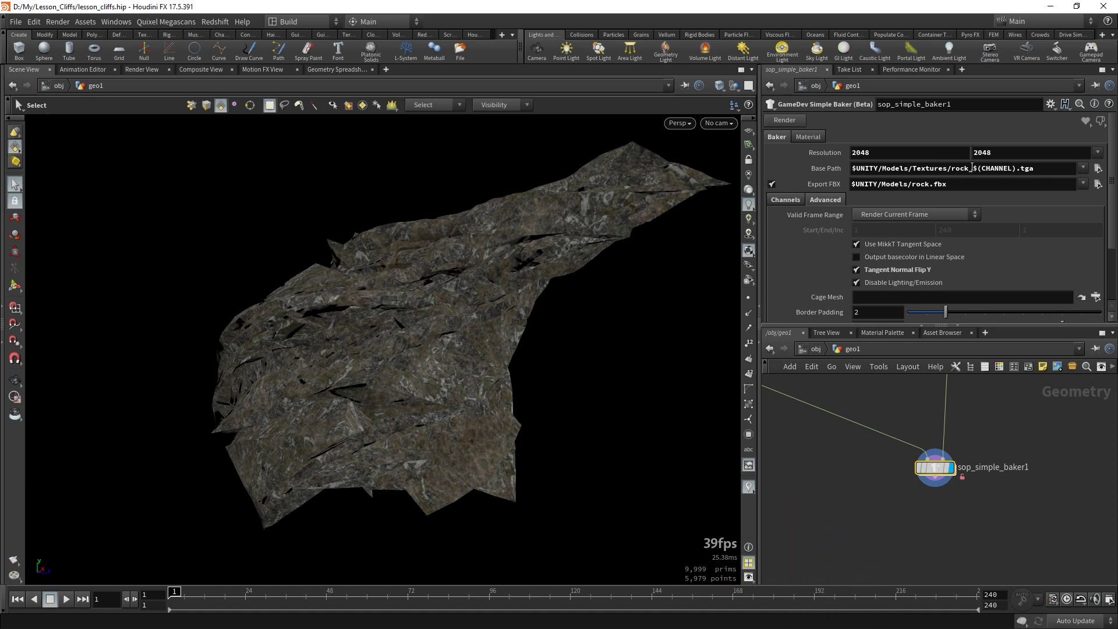
{"action": "left_click", "coordinate": [972, 168]}
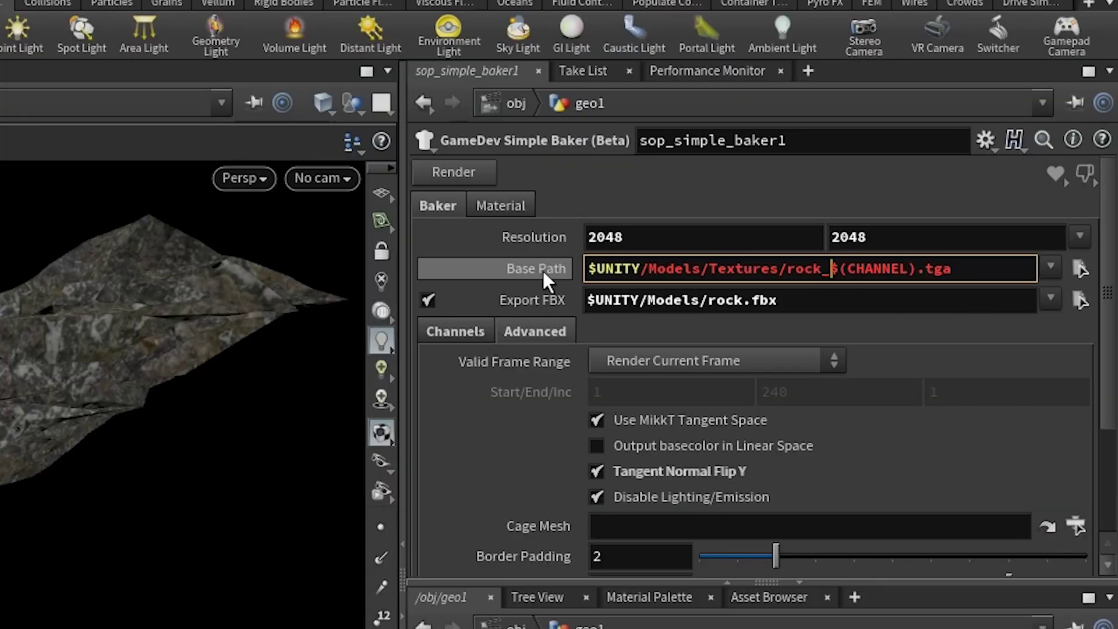
{"action": "type", "text": "em"}
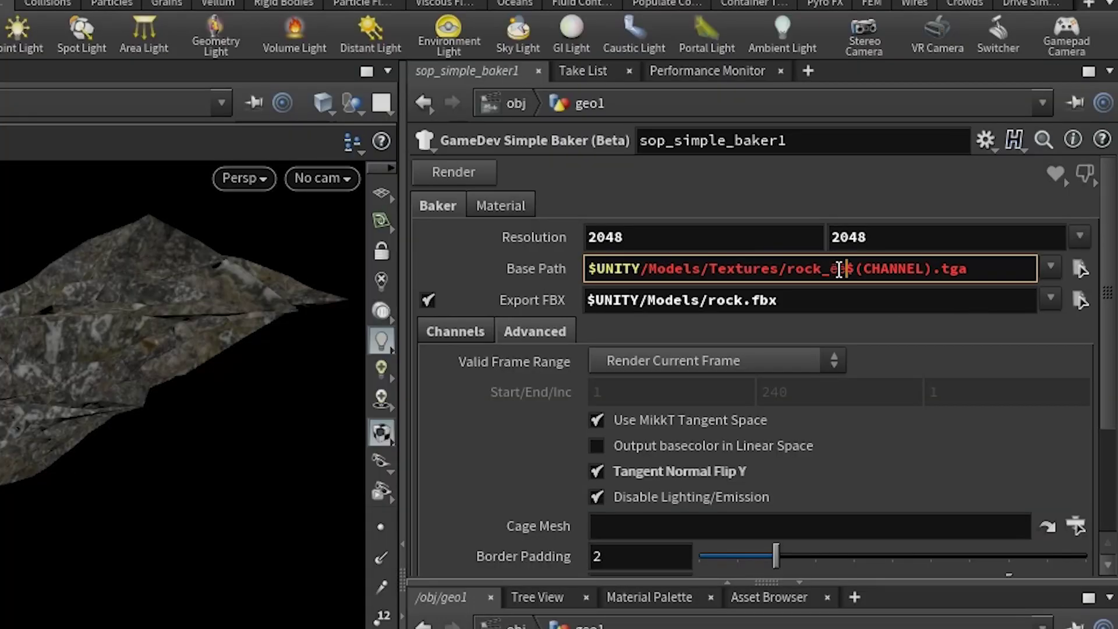
{"action": "key", "text": "BackSpace"}
{"action": "key", "text": "BackSpace"}
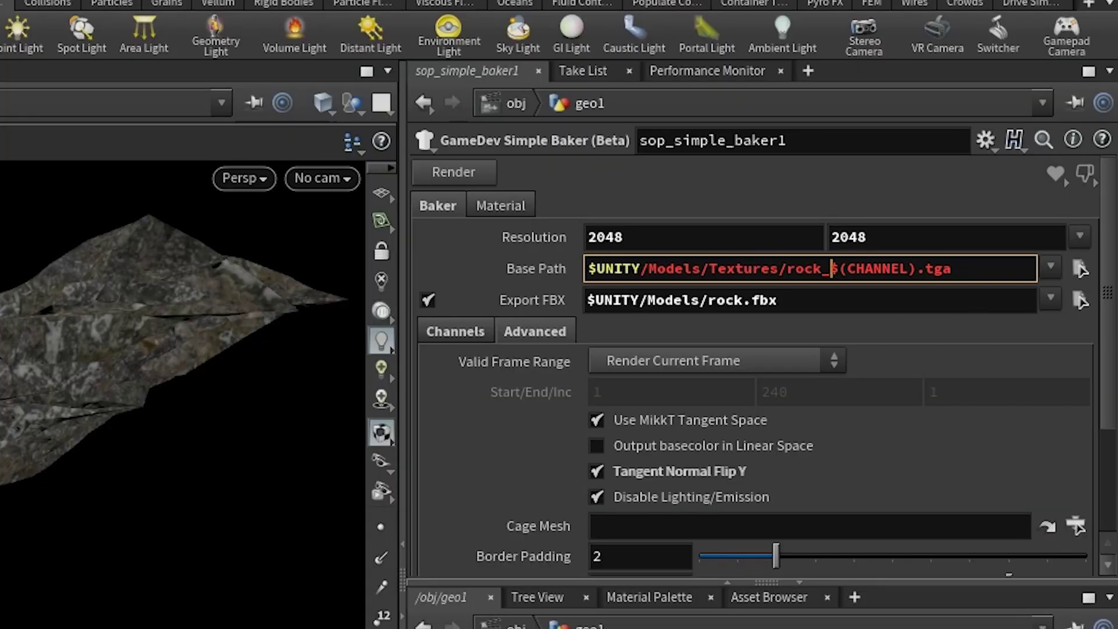
{"action": "type", "text": "``"}
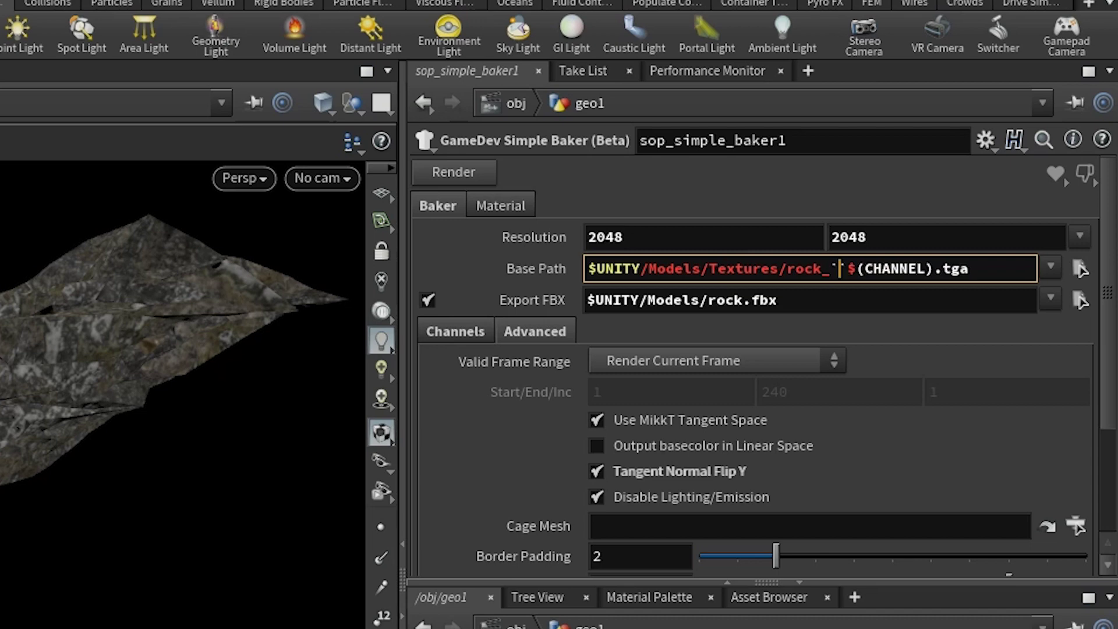
{"action": "type", "text": "@pdg"}
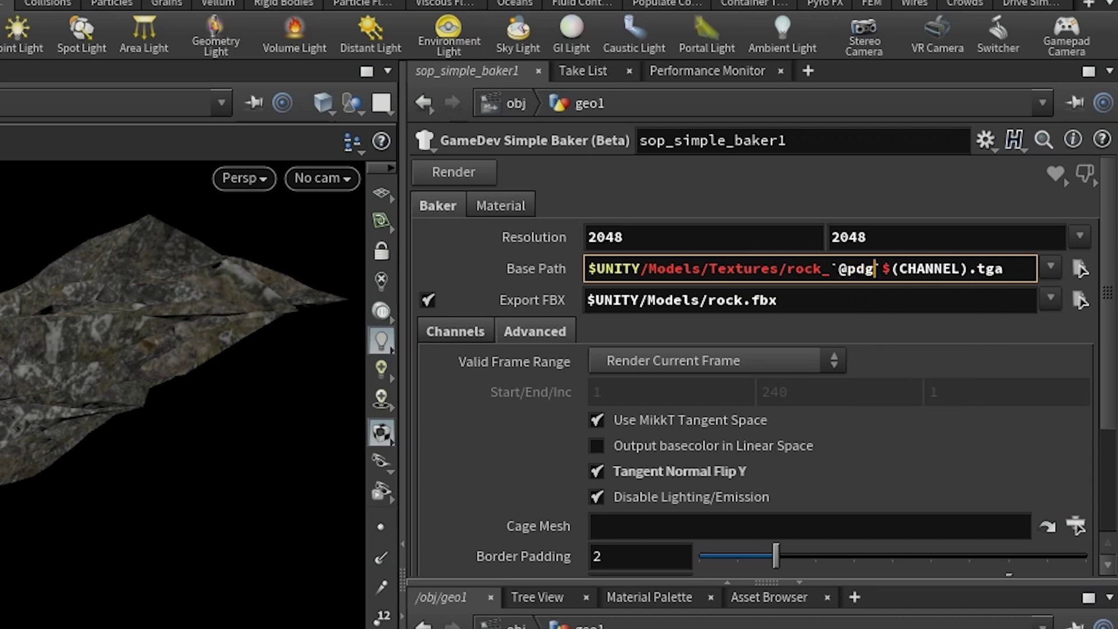
{"action": "type", "text": "_inde"}
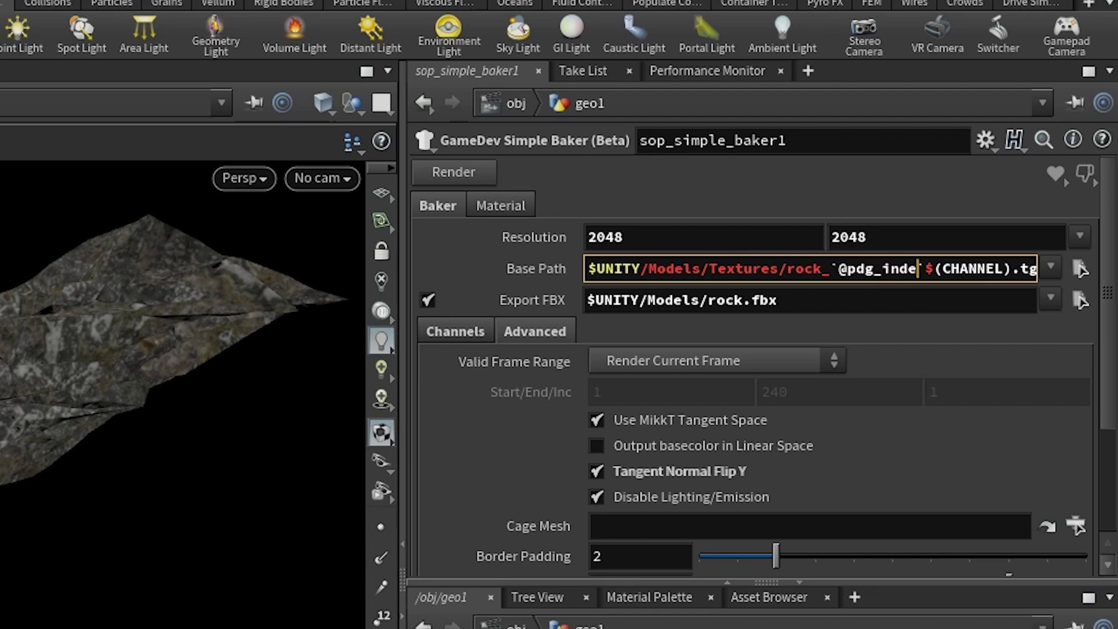
{"action": "type", "text": "x"}
{"action": "key", "text": "Right"}
{"action": "type", "text": "_"}
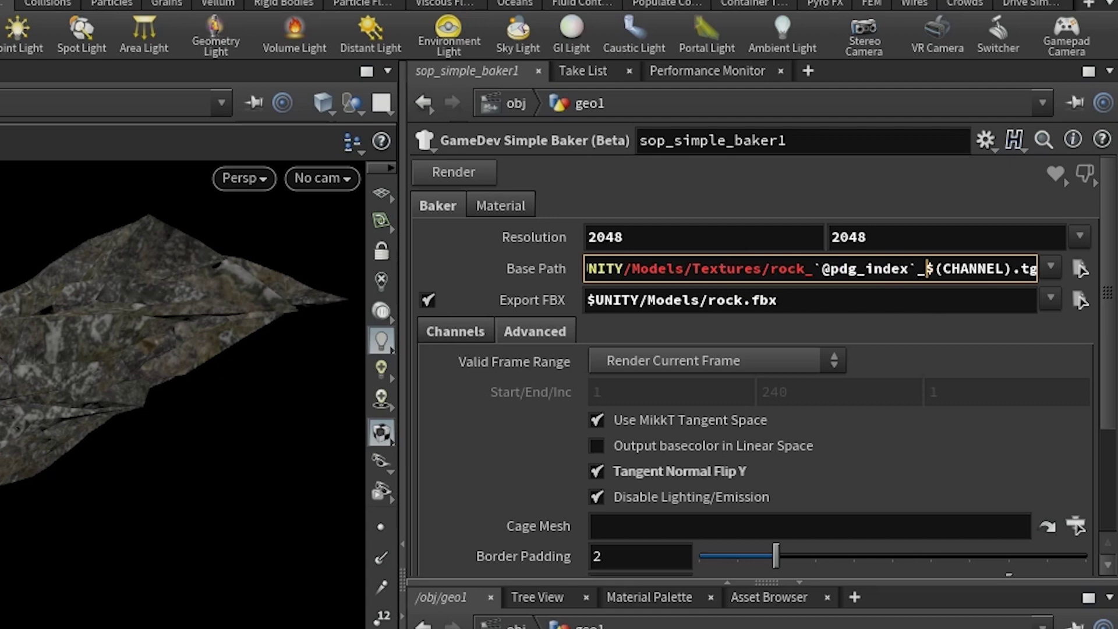
{"action": "key", "text": "Return"}
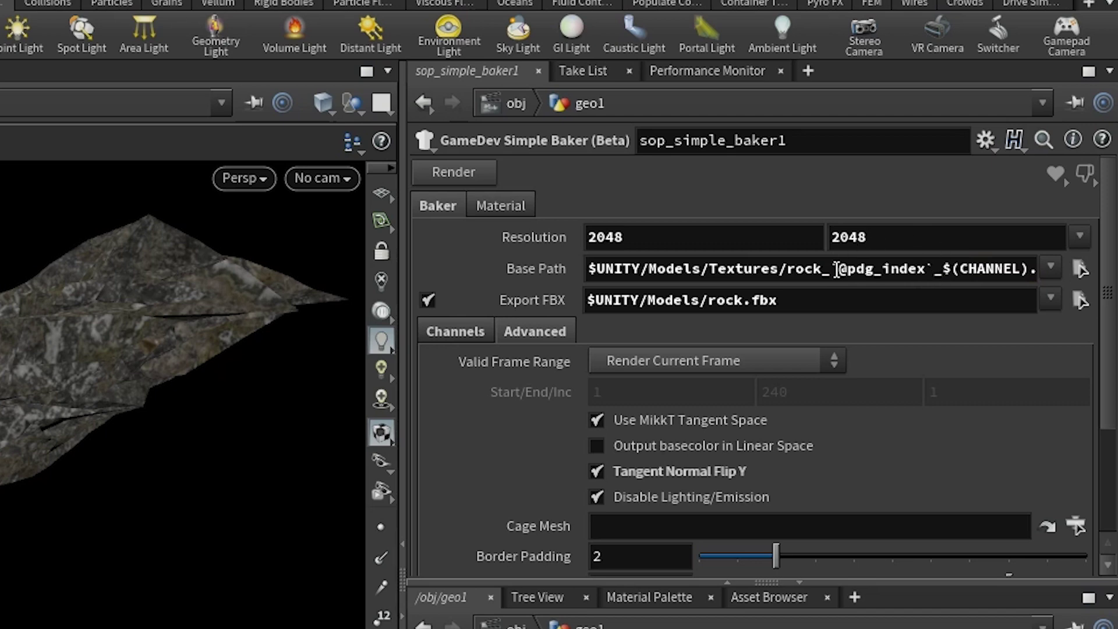
{"action": "left_click_drag", "start_coordinate": [837, 269], "coordinate": [924, 274]}
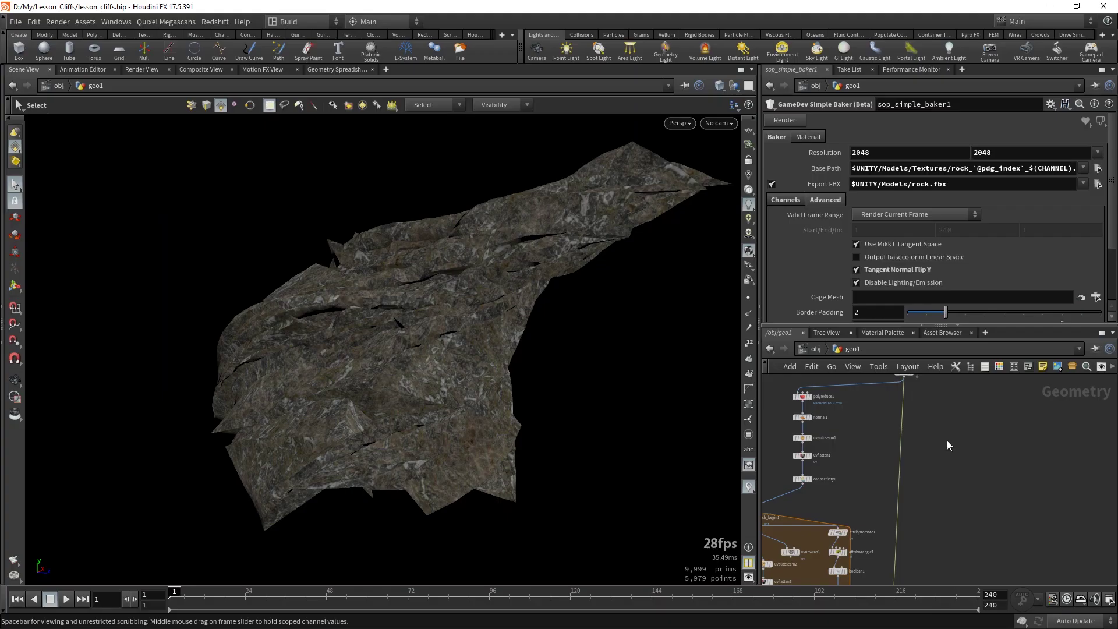
{"action": "scroll", "coordinate": [947, 440], "scroll_direction": "up", "scroll_amount": 3}
- Check ropfetch1 in topnet1, then display sop_simple_baker1's evaluated Base Path in geo1
{"action": "scroll", "coordinate": [990, 434], "scroll_direction": "up", "scroll_amount": 5}
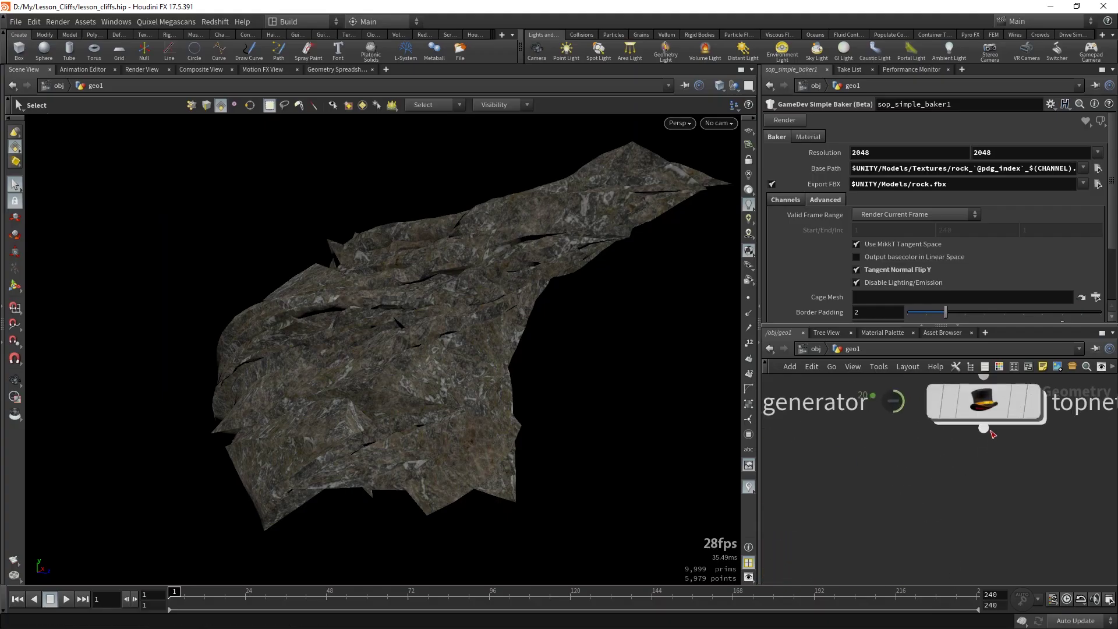
{"action": "double_click", "coordinate": [991, 431]}
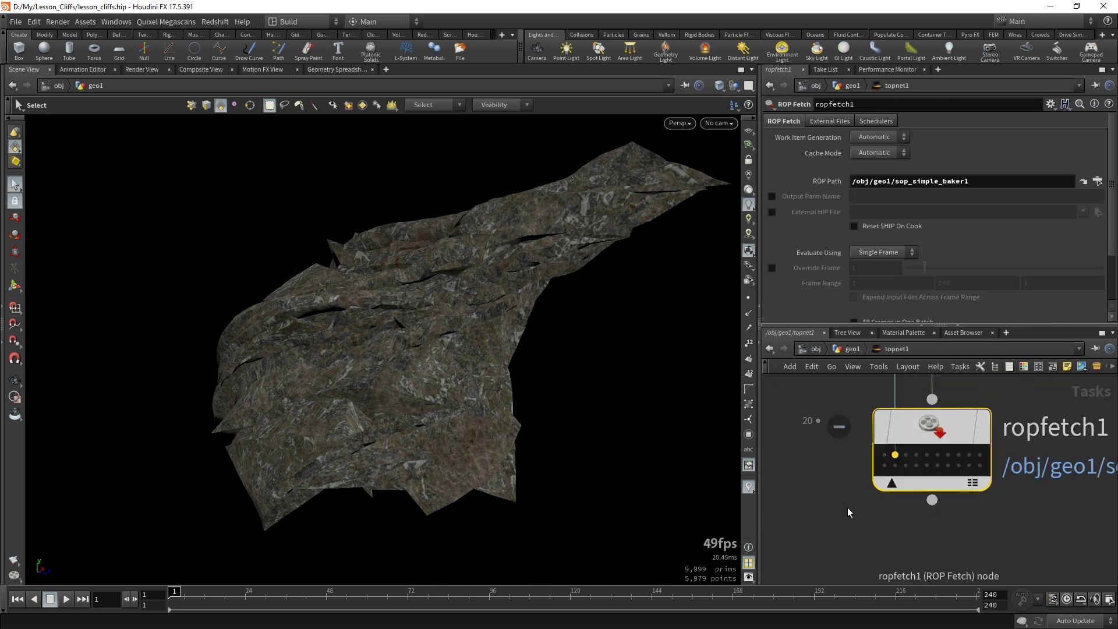
{"action": "key", "text": "shift+v"}
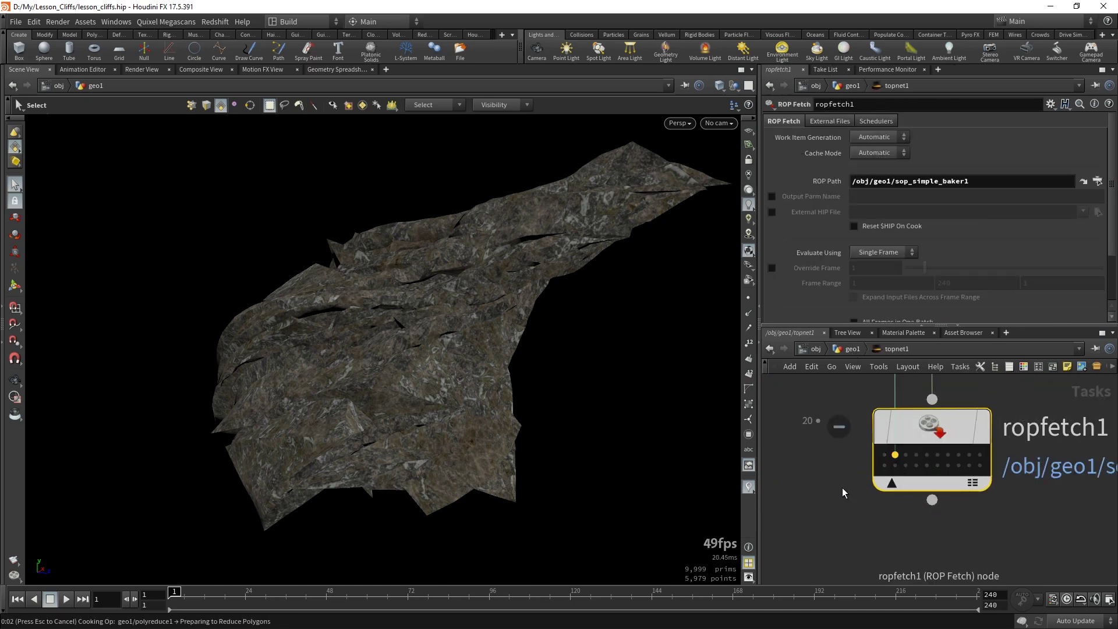
{"action": "key", "text": "u"}
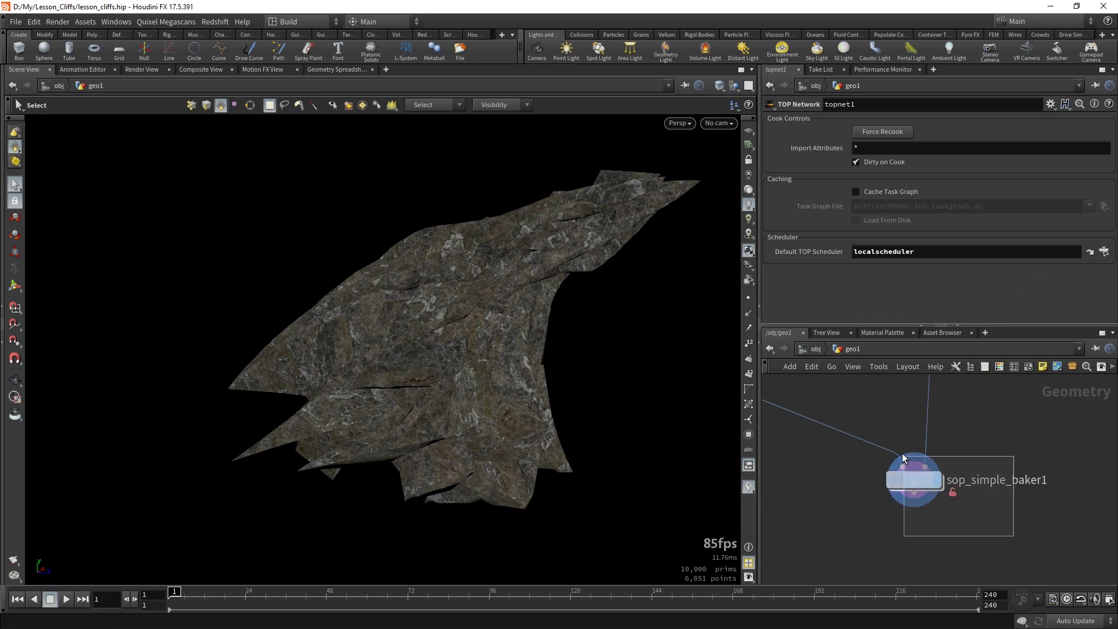
{"action": "left_click", "coordinate": [903, 453]}
{"action": "left_click", "coordinate": [830, 169]}
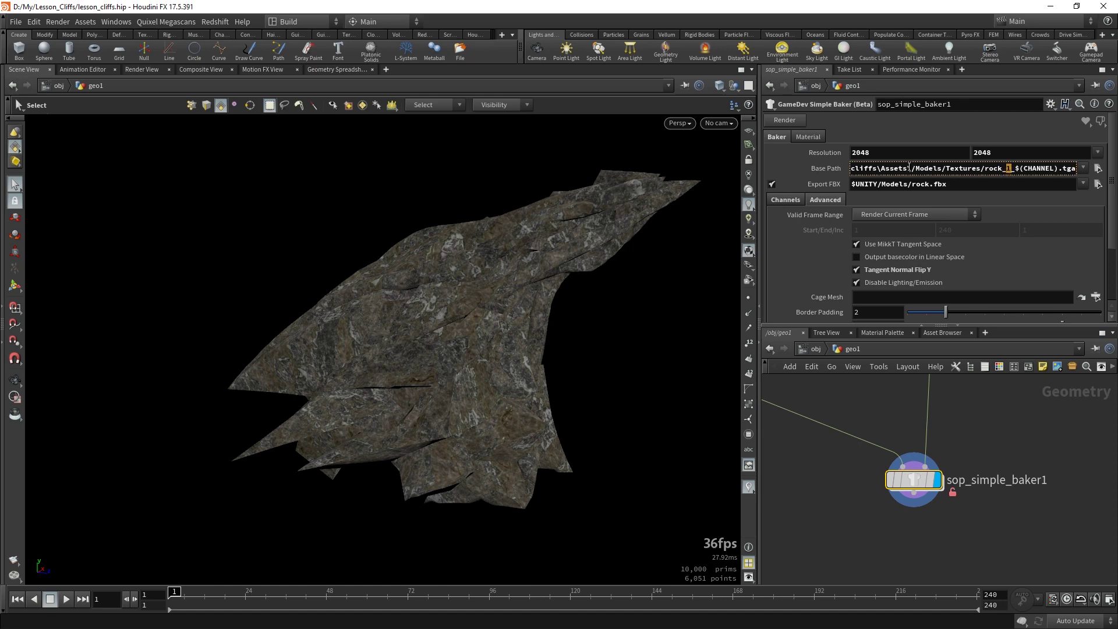
{"action": "left_click", "coordinate": [835, 169]}
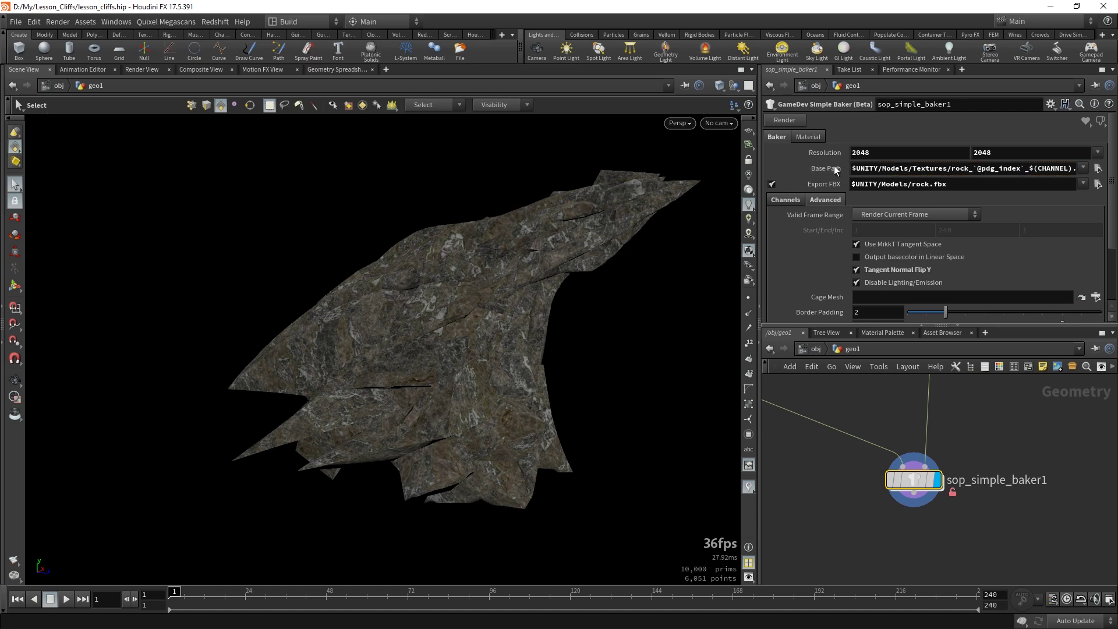
{"action": "left_click", "coordinate": [878, 168]}
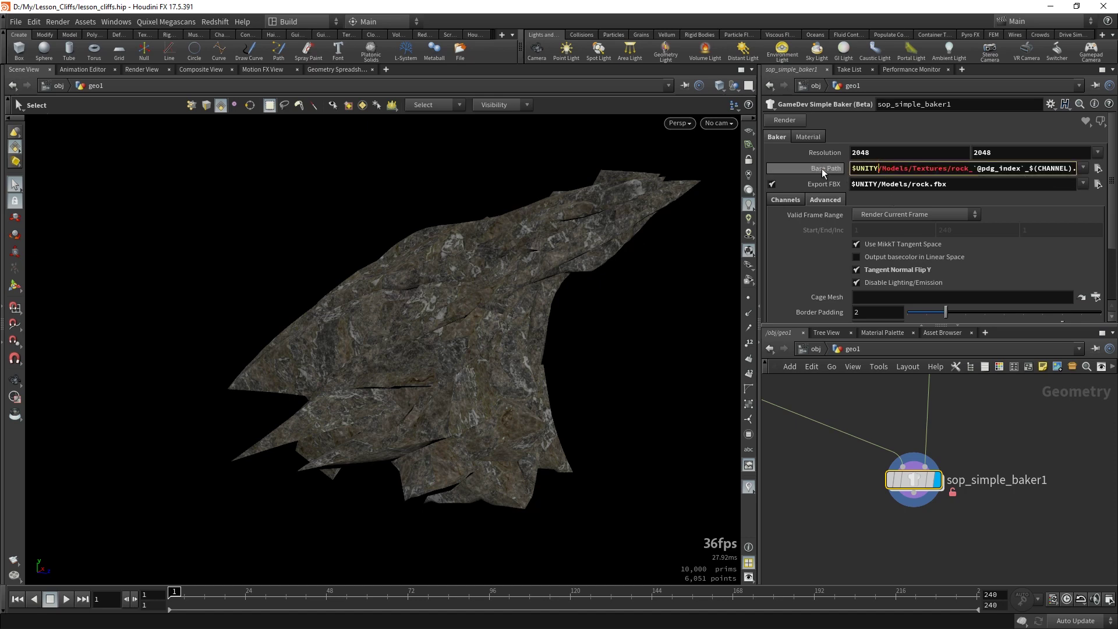
{"action": "left_click", "coordinate": [35, 22]}
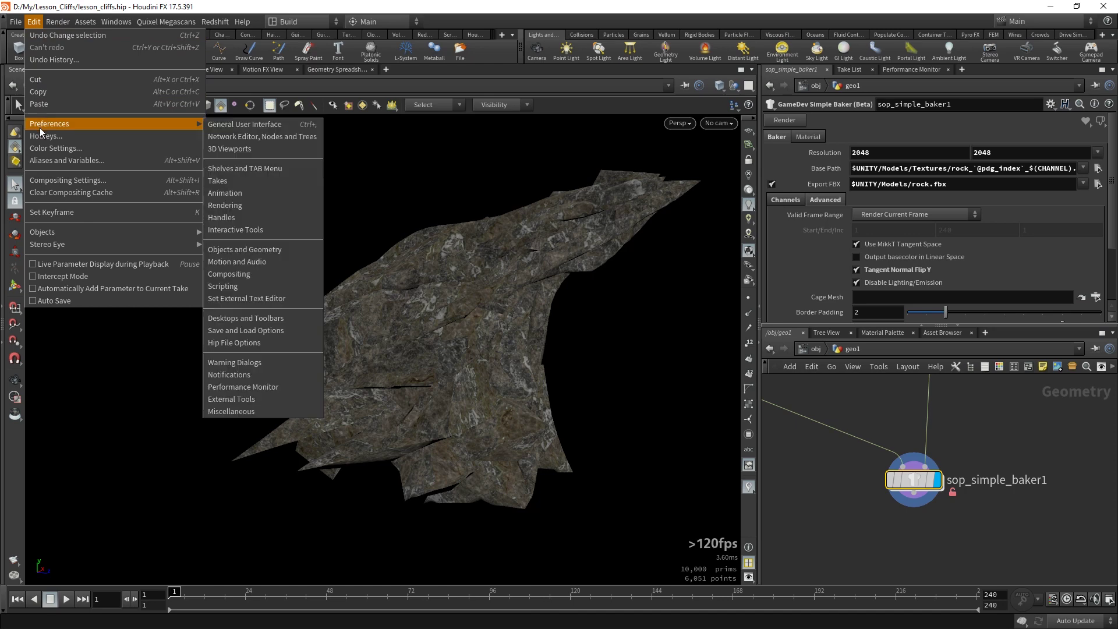
- In Aliases and Variables, set UNITY to d:\My\UNITY\lesson_cliffs\Assets, then recheck the evaluated Base Path
{"action": "left_click", "coordinate": [64, 161]}
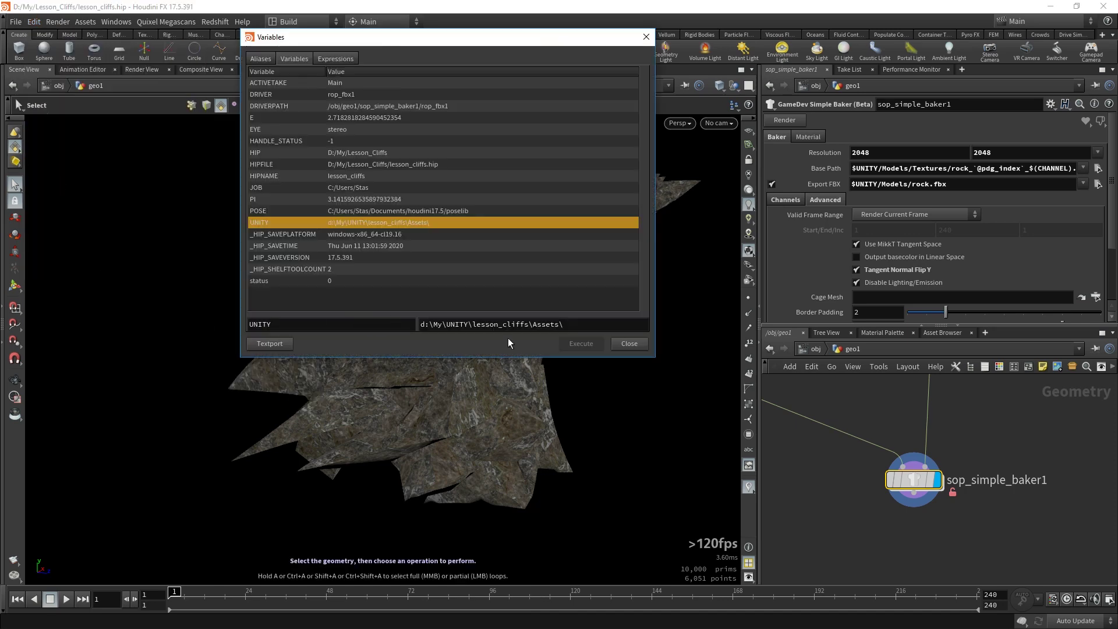
{"action": "left_click", "coordinate": [575, 324]}
{"action": "key", "text": "Return"}
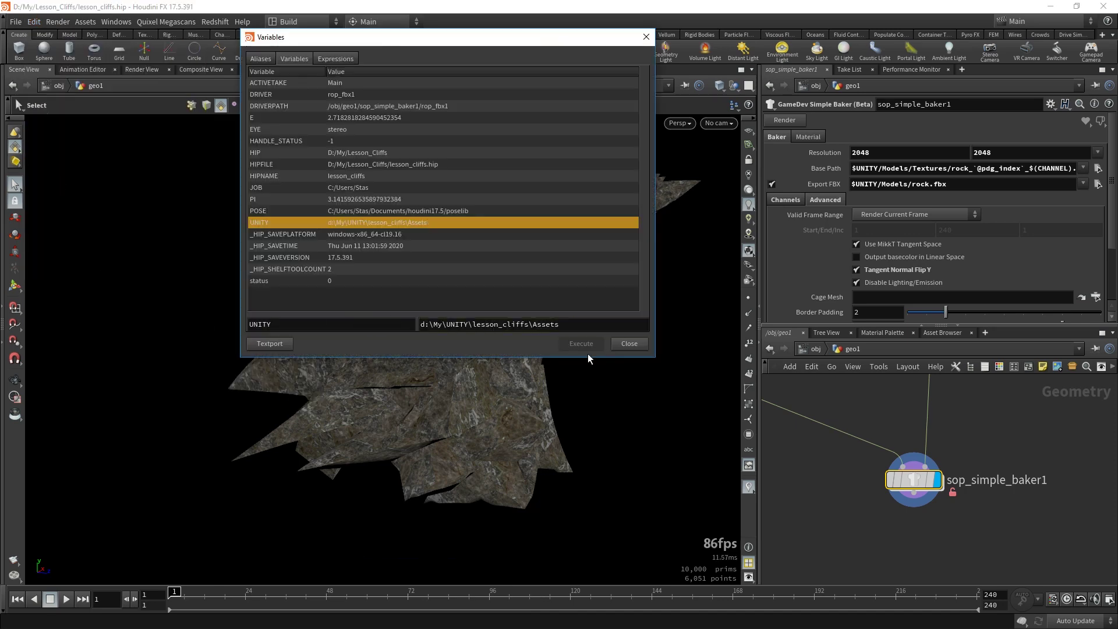
{"action": "left_click", "coordinate": [634, 344]}
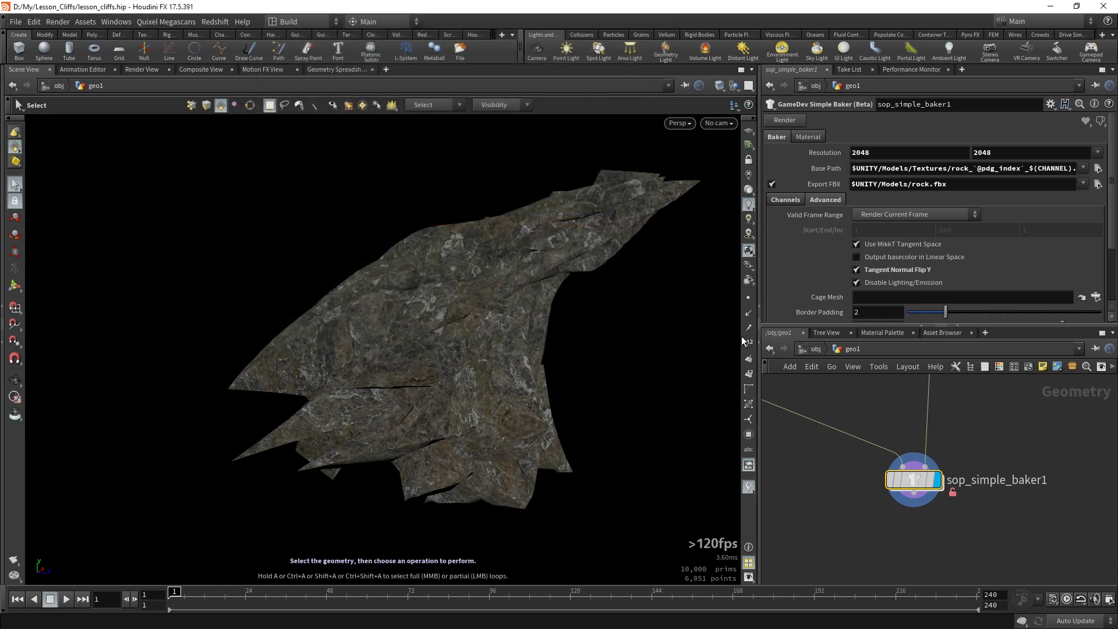
{"action": "left_click", "coordinate": [827, 169]}
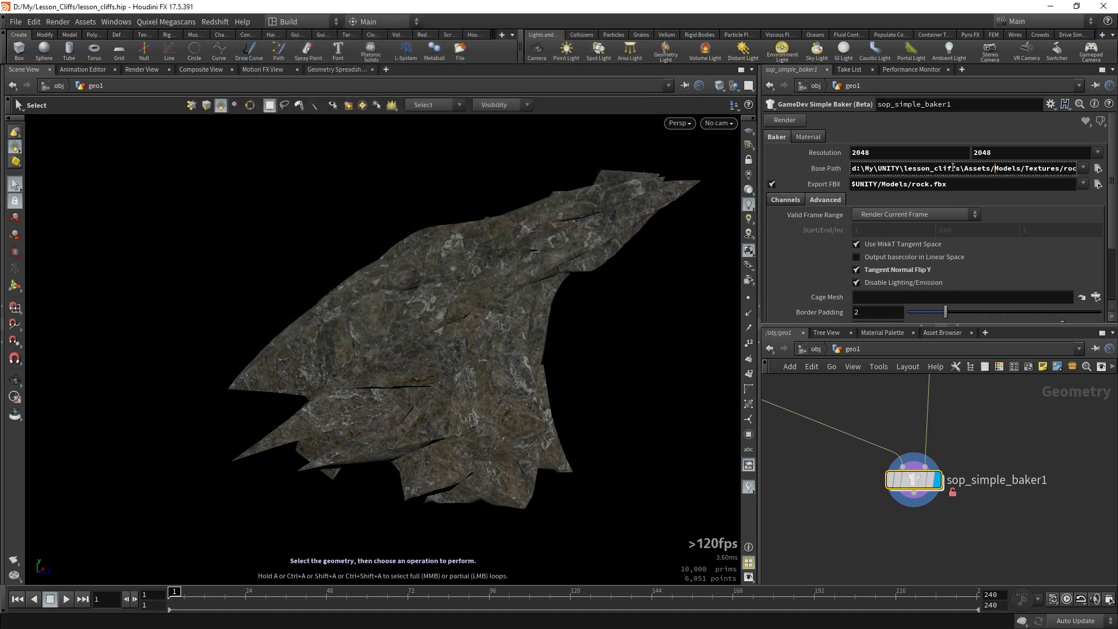
{"action": "key", "text": "End"}
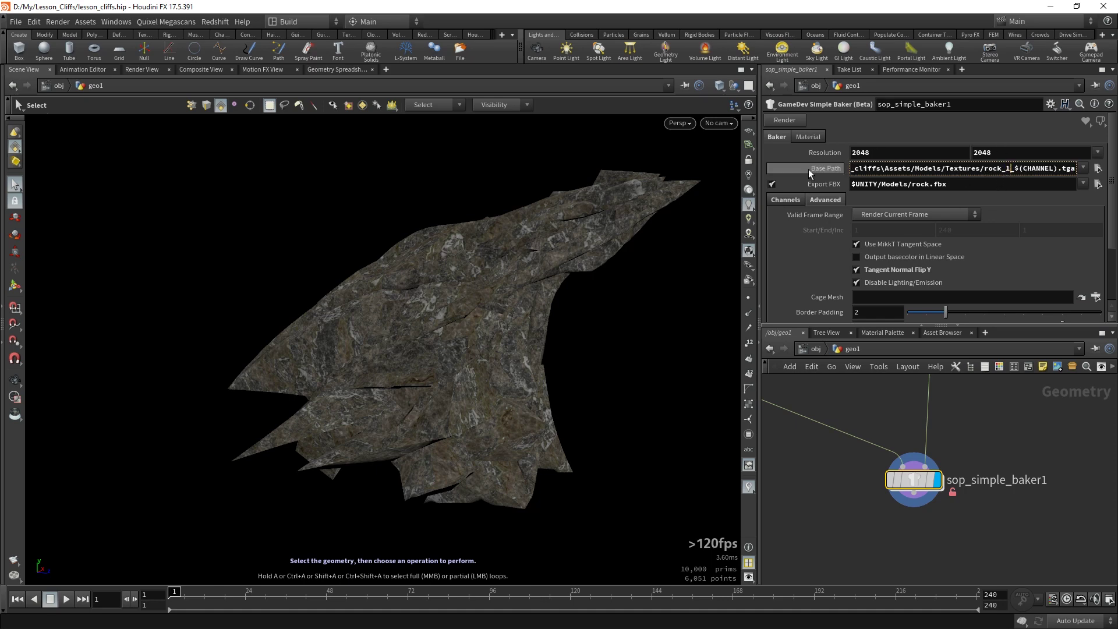
{"action": "key", "text": "Return"}
{"action": "left_click_drag", "start_coordinate": [973, 168], "coordinate": [1025, 169]}
{"action": "key", "text": "ctrl+c"}
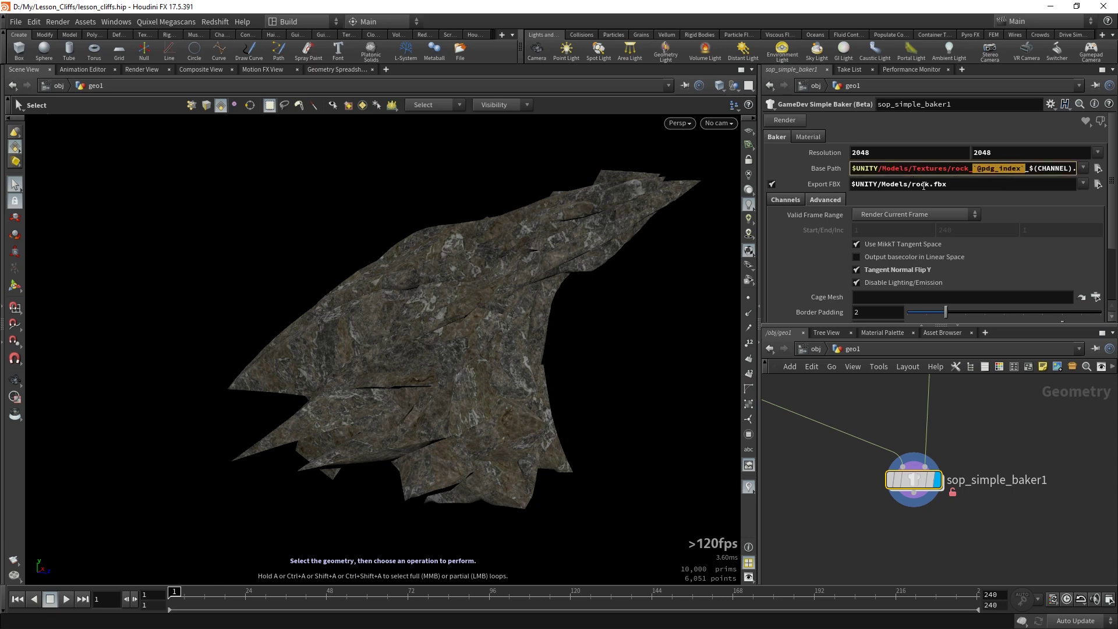
{"action": "left_click", "coordinate": [930, 184]}
{"action": "type", "text": "_"}
{"action": "key", "text": "ctrl+v"}
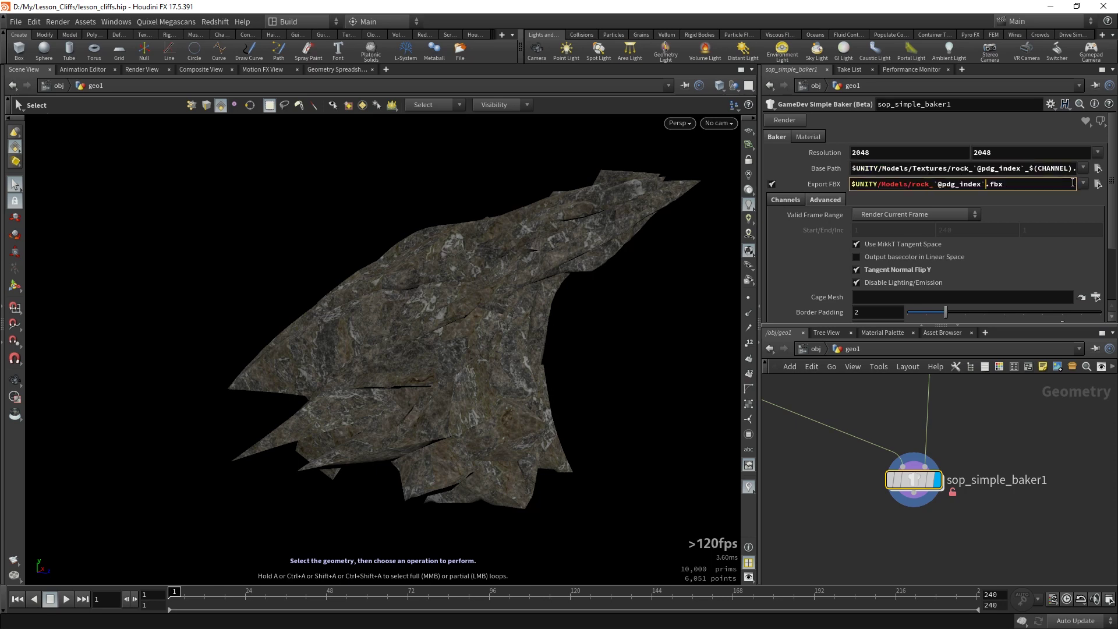
{"action": "key", "text": "Return"}
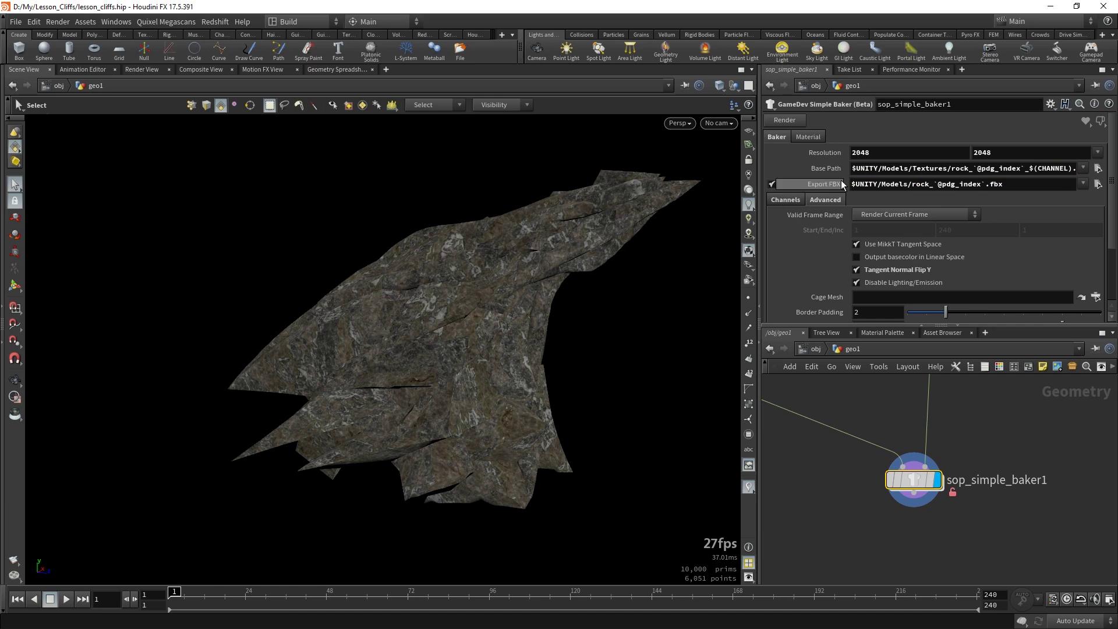
{"action": "middle_click", "coordinate": [955, 185]}
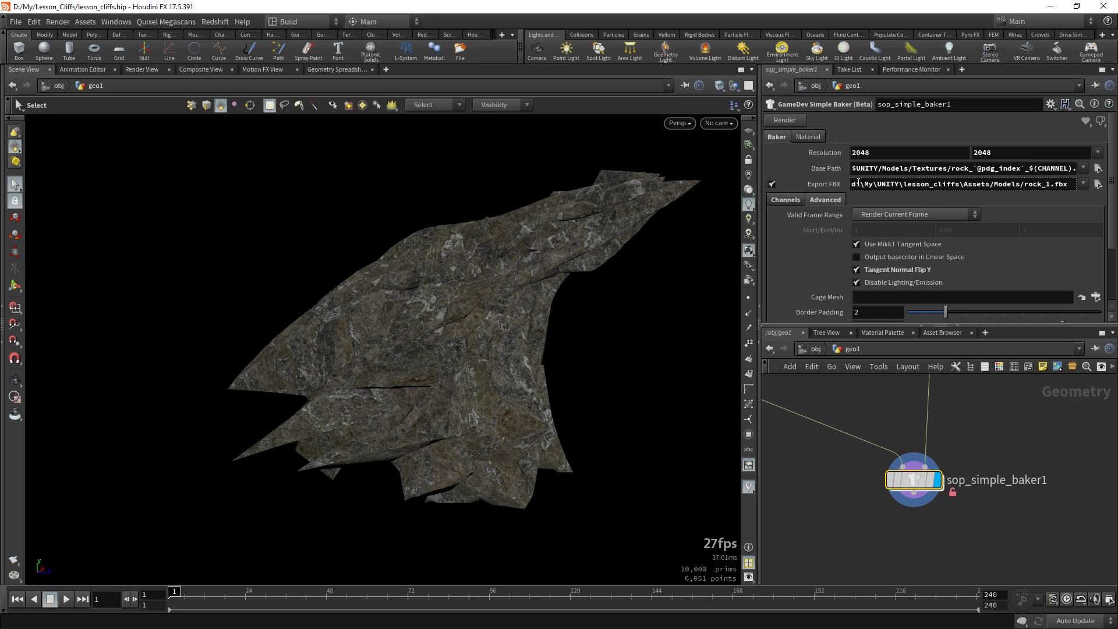
{"action": "scroll", "coordinate": [981, 498], "scroll_direction": "down", "scroll_amount": 5}
{"action": "scroll", "coordinate": [981, 498], "scroll_direction": "up", "scroll_amount": 3}
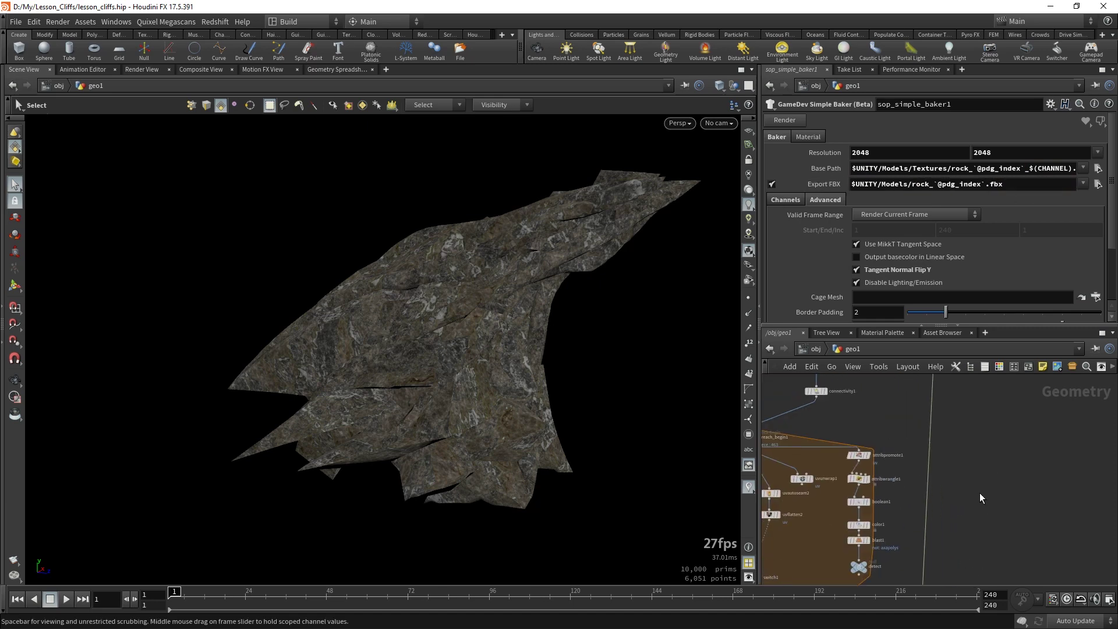
{"action": "scroll", "coordinate": [982, 497], "scroll_direction": "down", "scroll_amount": 3}
{"action": "scroll", "coordinate": [949, 408], "scroll_direction": "up", "scroll_amount": 2}
{"action": "scroll", "coordinate": [949, 407], "scroll_direction": "up", "scroll_amount": 2}
- Select rock_generator and dive into topnet1 to view ropfetch1 targeting sop_simple_baker1
{"action": "left_click_drag", "start_coordinate": [890, 406], "coordinate": [985, 467]}
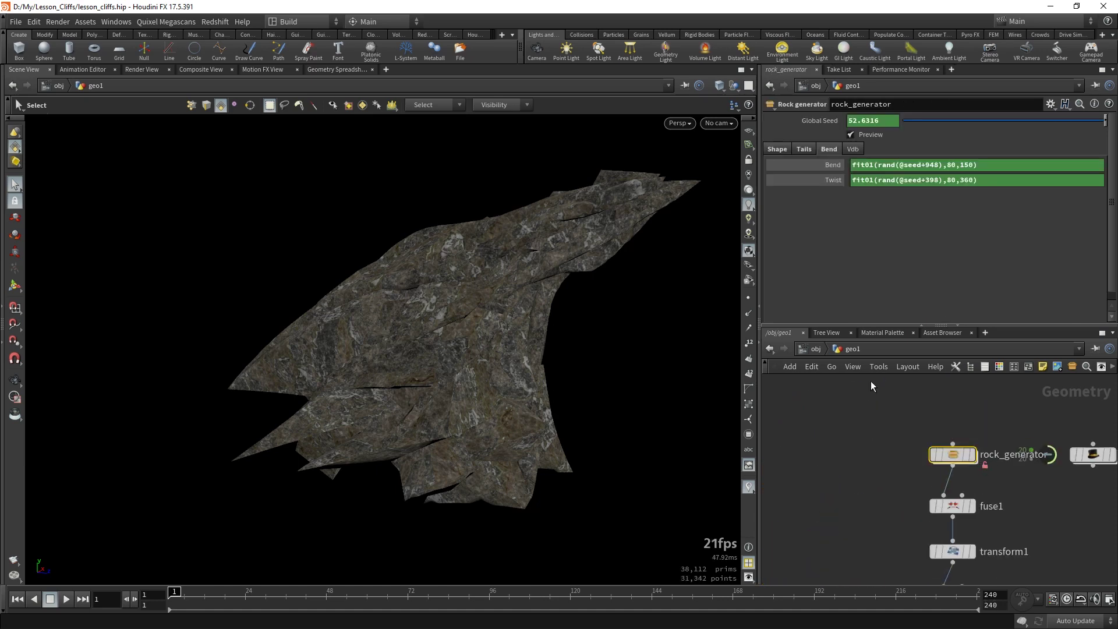
{"action": "left_click", "coordinate": [851, 134]}
{"action": "double_click", "coordinate": [927, 446]}
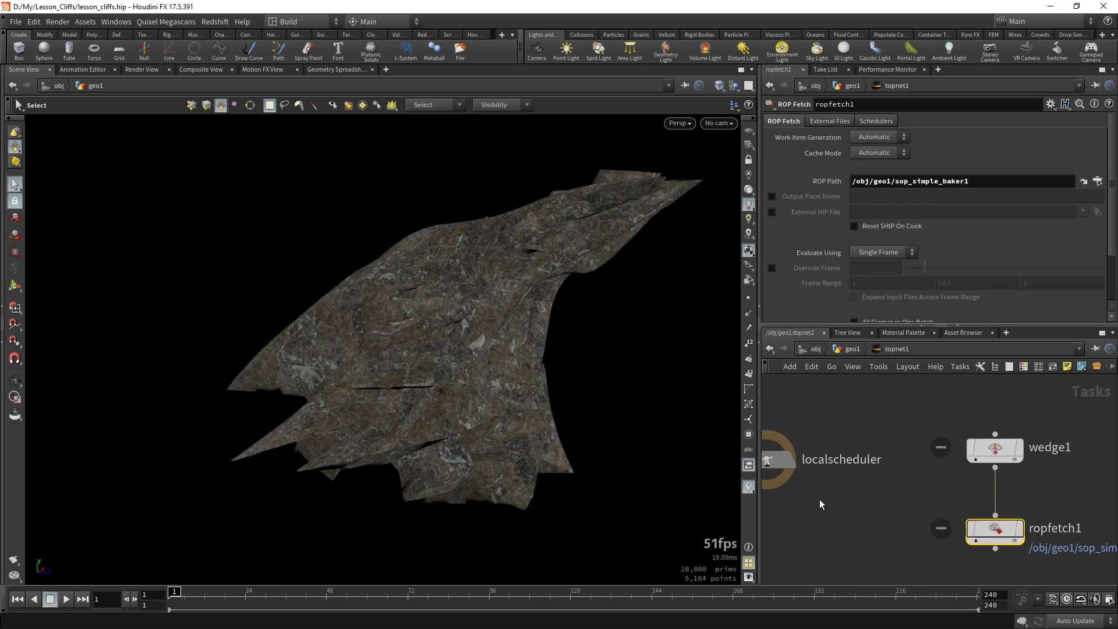
- Keep the localscheduler CPU limit at all CPUs except one
{"action": "left_click", "coordinate": [779, 459]}
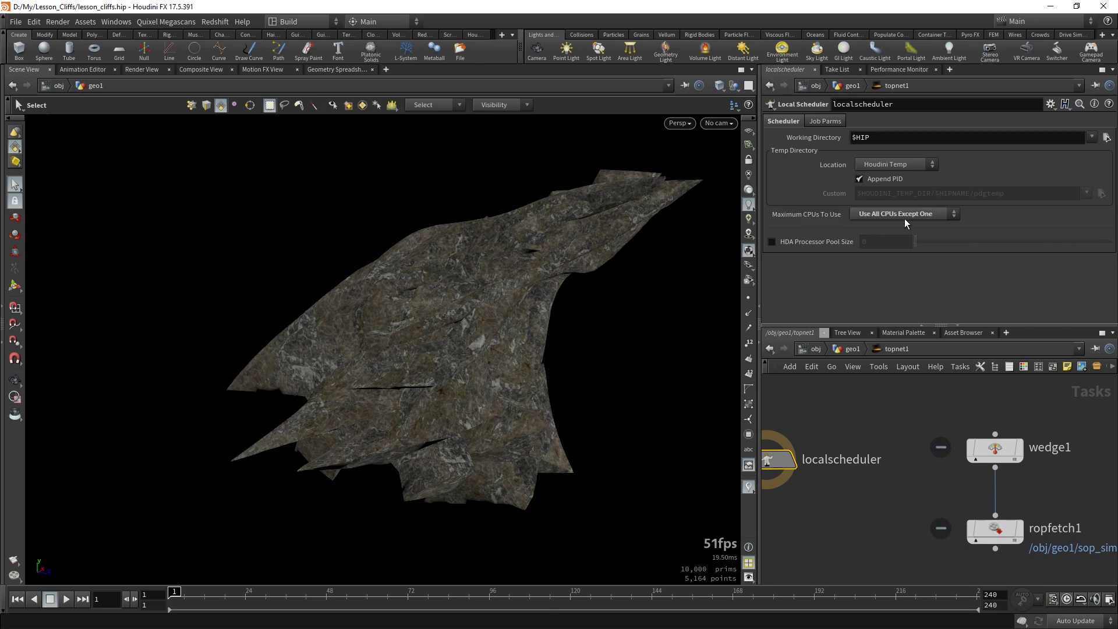
{"action": "left_click", "coordinate": [903, 217]}
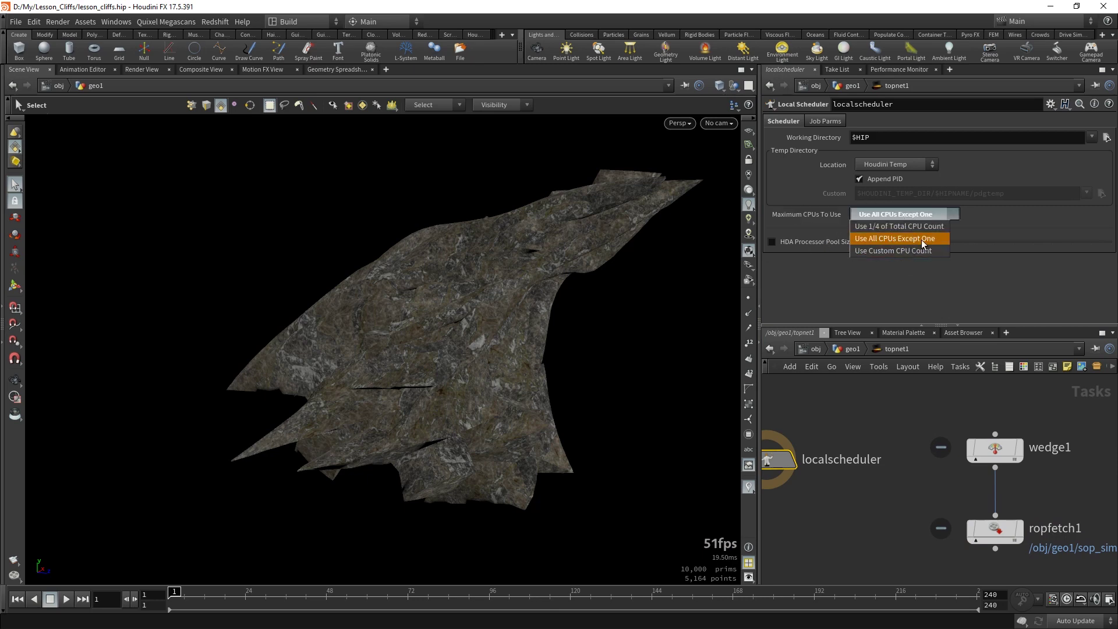
{"action": "left_click", "coordinate": [897, 404]}
- Dirty and cook ropfetch1 to bake all 20 variants, and show its work item table
{"action": "right_click", "coordinate": [936, 421]}
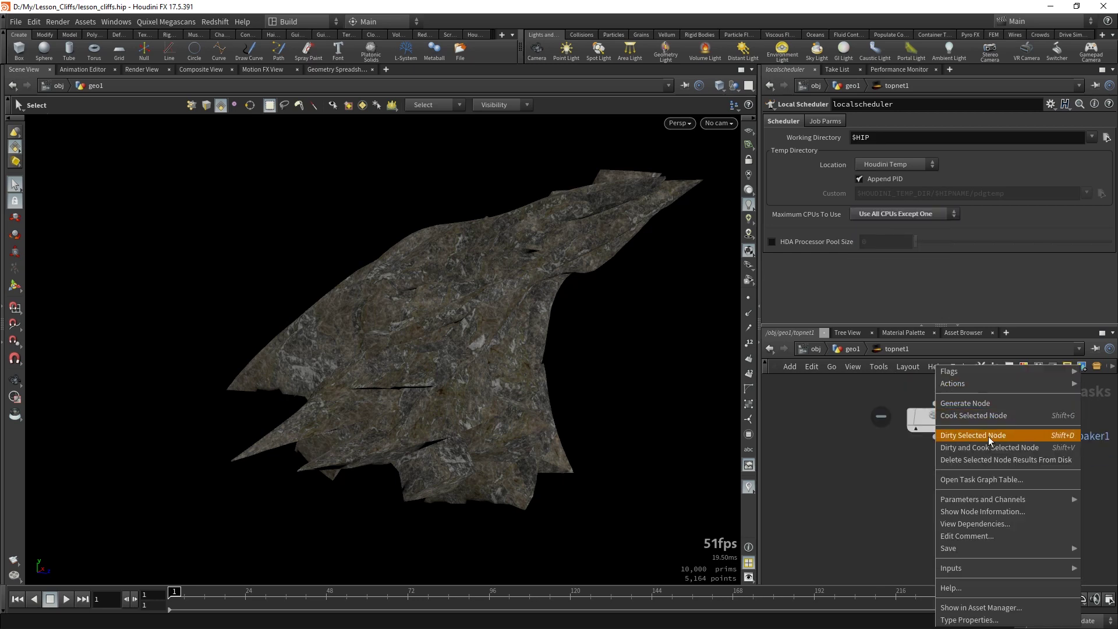
{"action": "left_click", "coordinate": [1018, 447]}
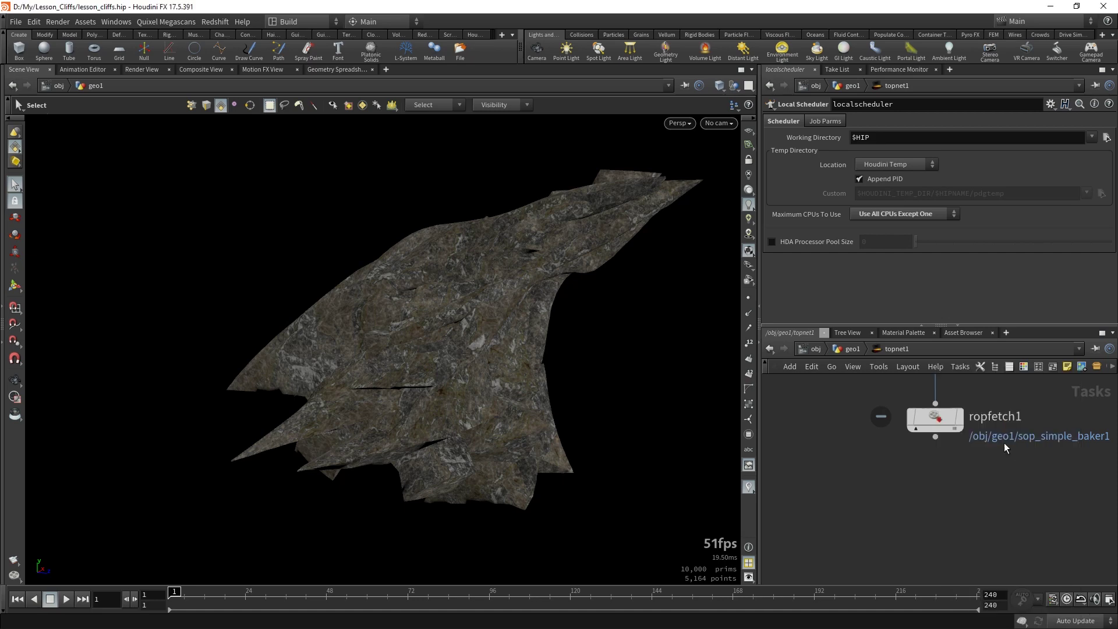
{"action": "scroll", "coordinate": [990, 454], "scroll_direction": "up", "scroll_amount": 3}
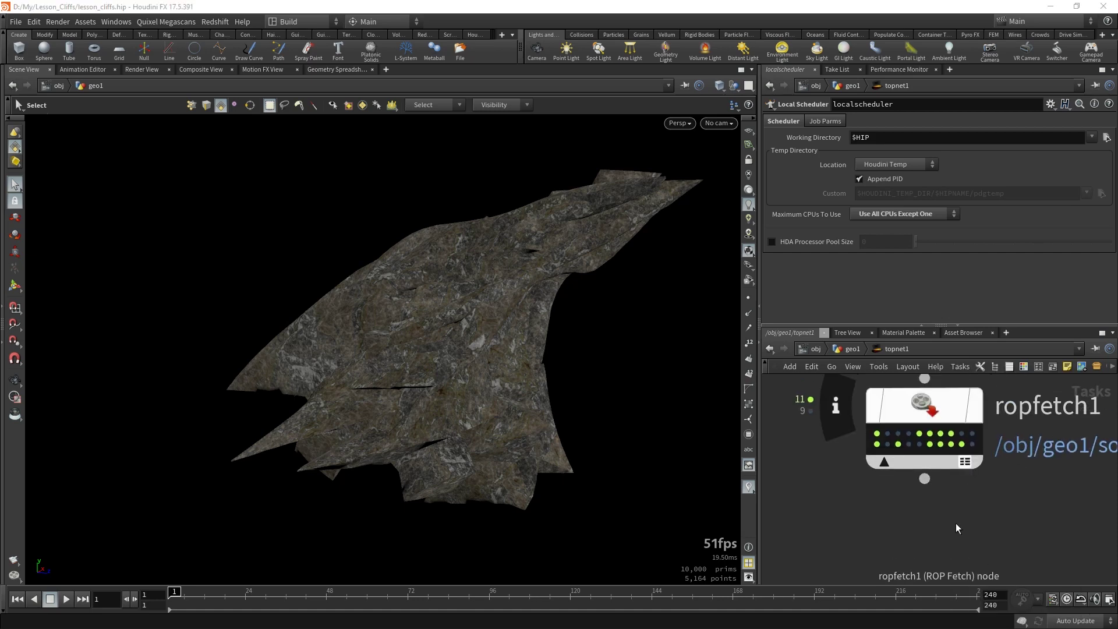
{"action": "left_click", "coordinate": [965, 461]}
{"action": "left_click_drag", "start_coordinate": [818, 169], "coordinate": [541, 121]}
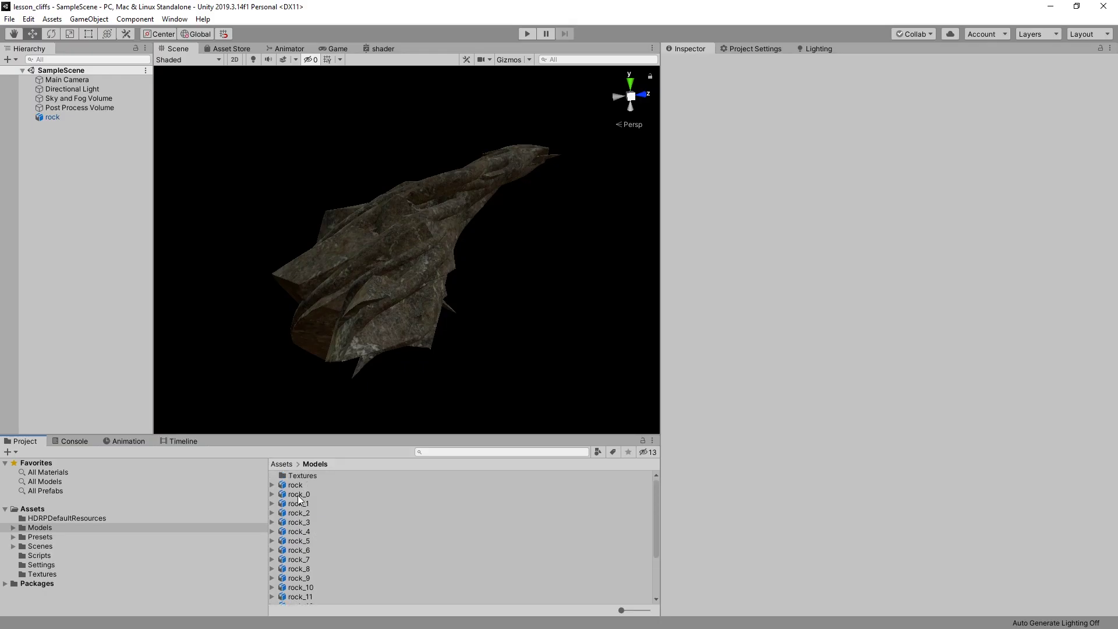
- Select the textures rock_0_normal through rock_19_normal in Models/Textures
{"action": "left_click", "coordinate": [299, 494]}
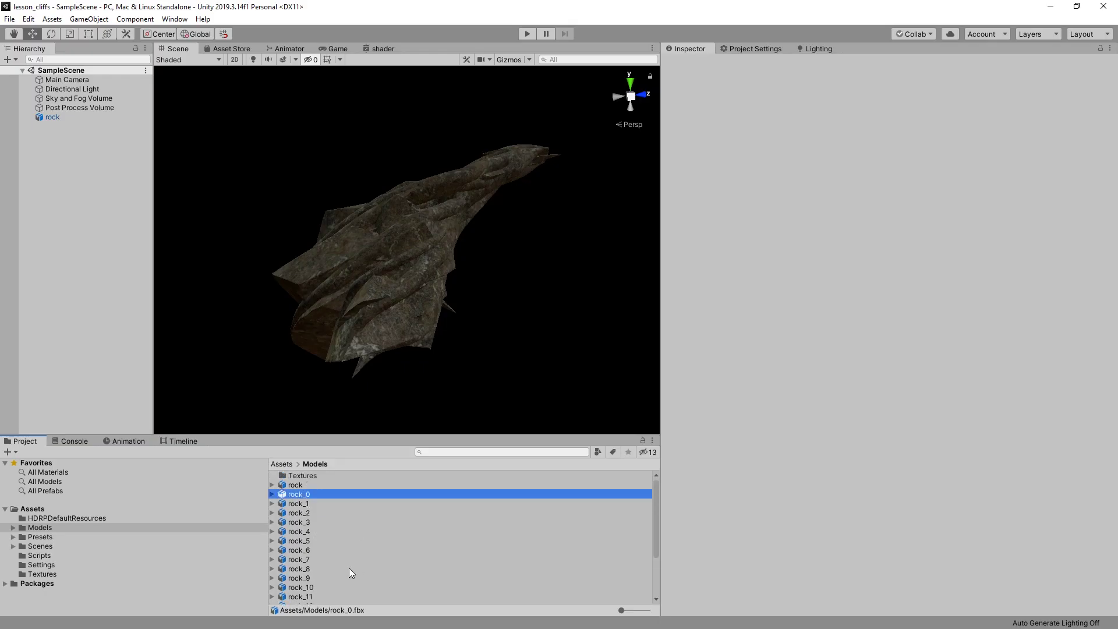
{"action": "left_click_drag", "start_coordinate": [657, 531], "coordinate": [658, 586]}
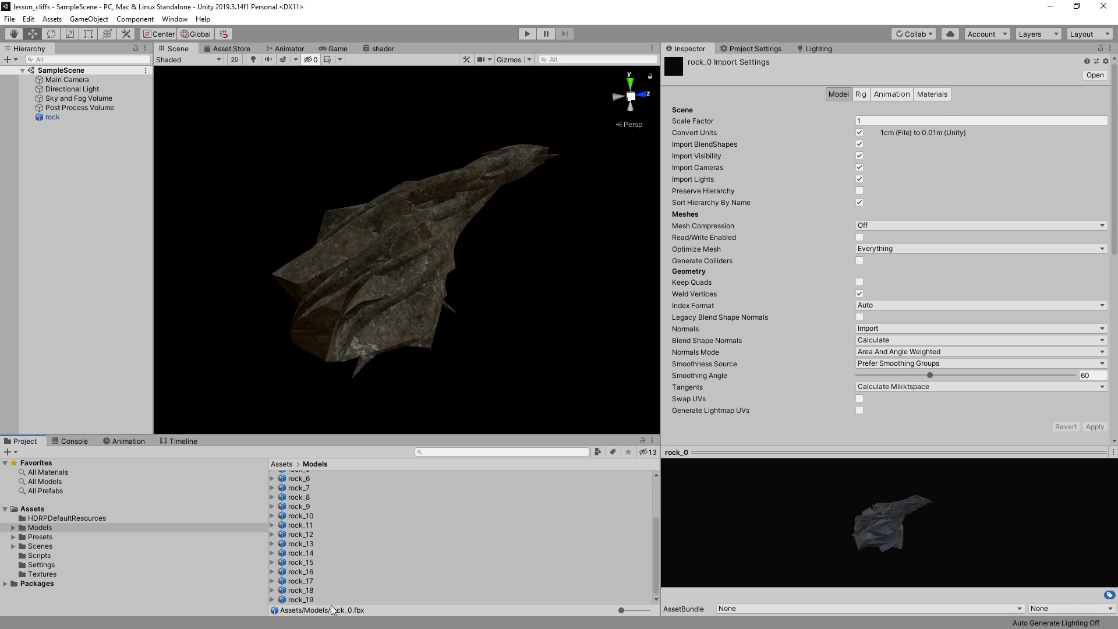
{"action": "scroll", "coordinate": [349, 562], "scroll_direction": "up", "scroll_amount": 5}
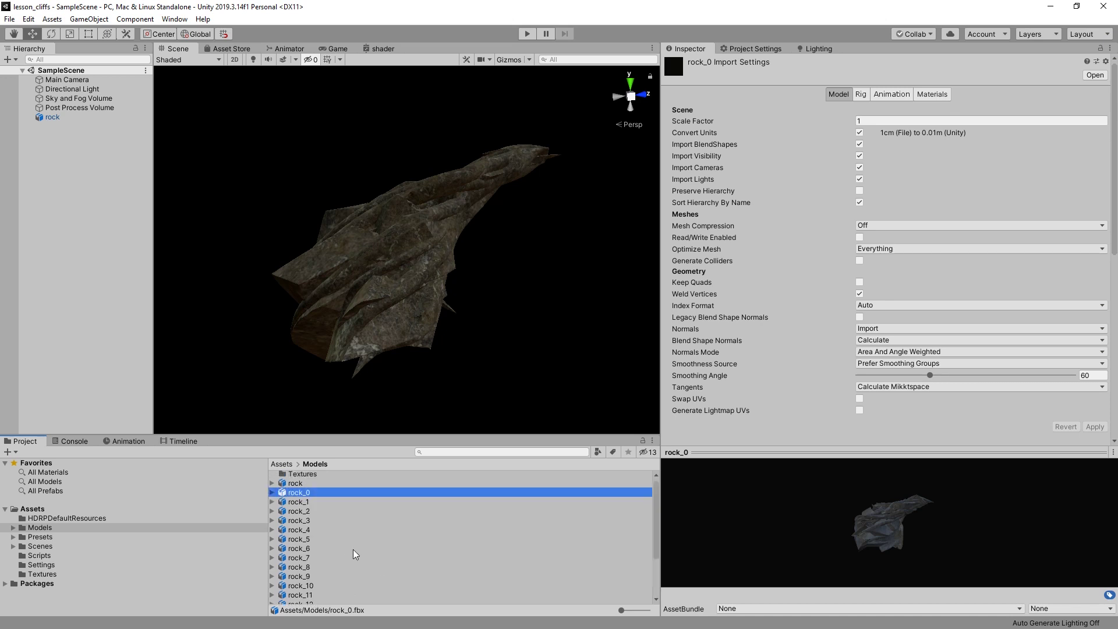
{"action": "double_click", "coordinate": [304, 476]}
{"action": "left_click", "coordinate": [319, 477]}
{"action": "scroll", "coordinate": [550, 540], "scroll_direction": "down", "scroll_amount": 3}
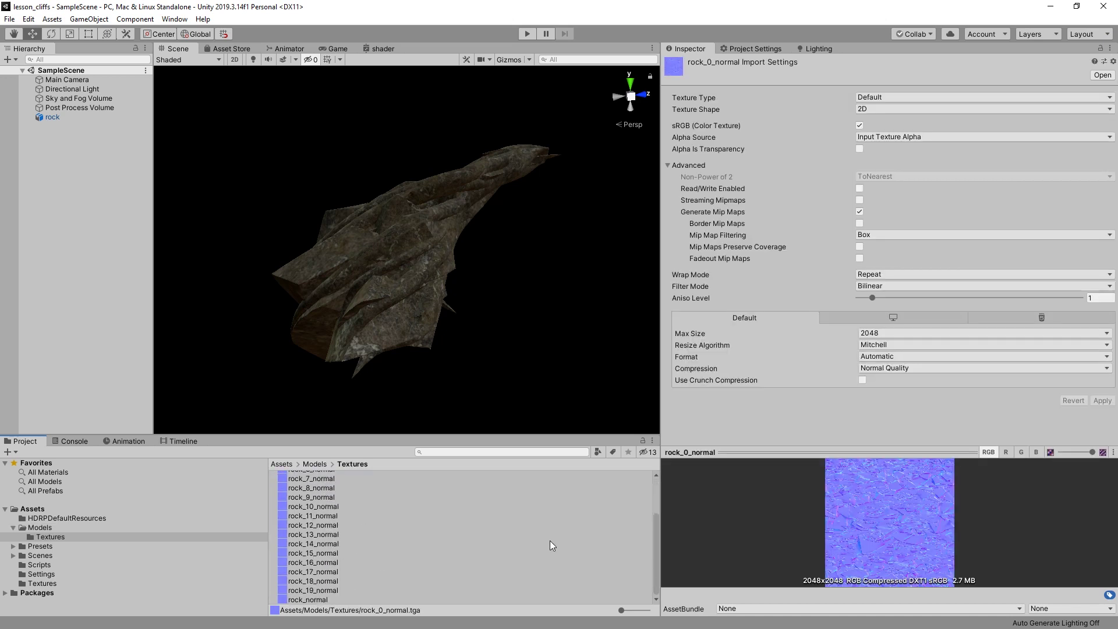
{"action": "left_click", "coordinate": [325, 590], "text": "shift"}
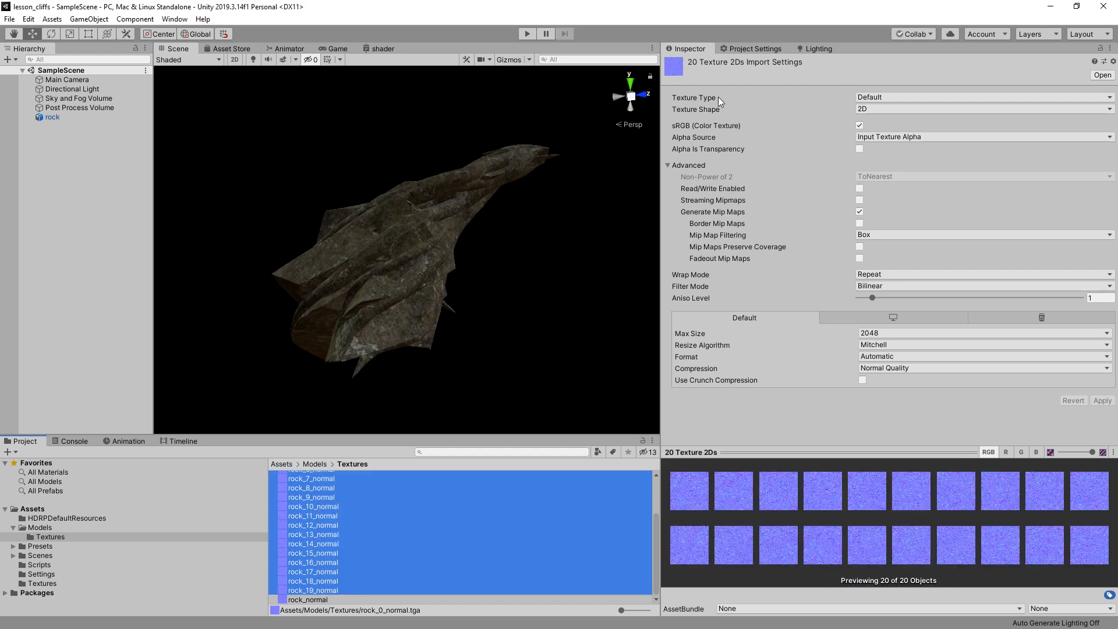
- Set their Texture Type to Normal map with Max Size 2048 and apply
{"action": "left_click", "coordinate": [879, 97]}
{"action": "left_click", "coordinate": [916, 123]}
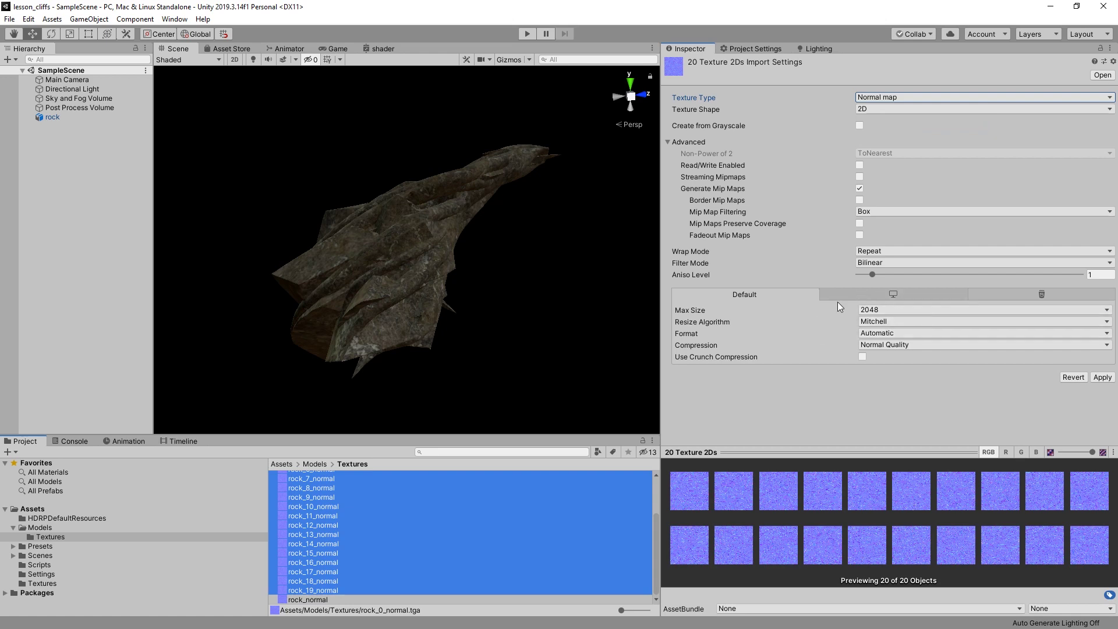
{"action": "left_click", "coordinate": [860, 310]}
{"action": "left_click", "coordinate": [832, 420]}
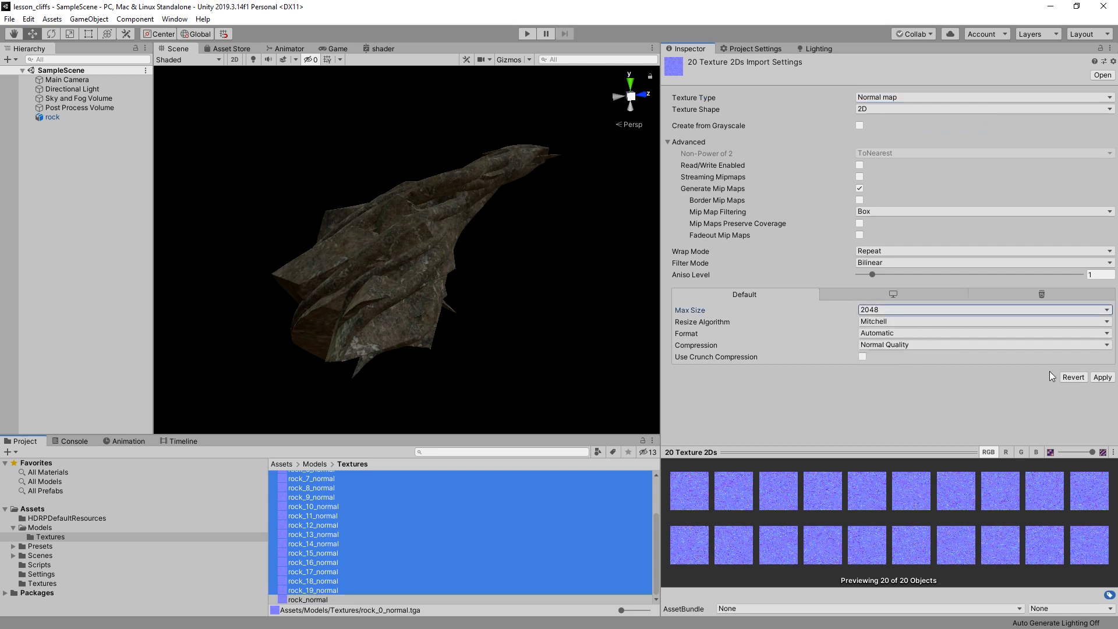
{"action": "left_click", "coordinate": [1103, 379]}
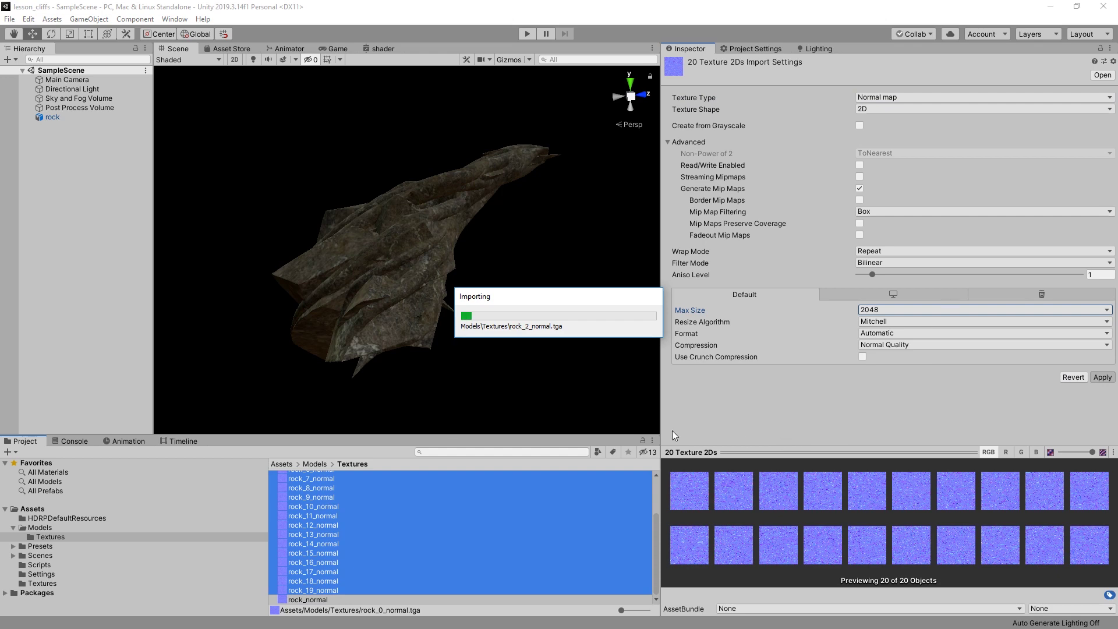
{"action": "left_click", "coordinate": [320, 465]}
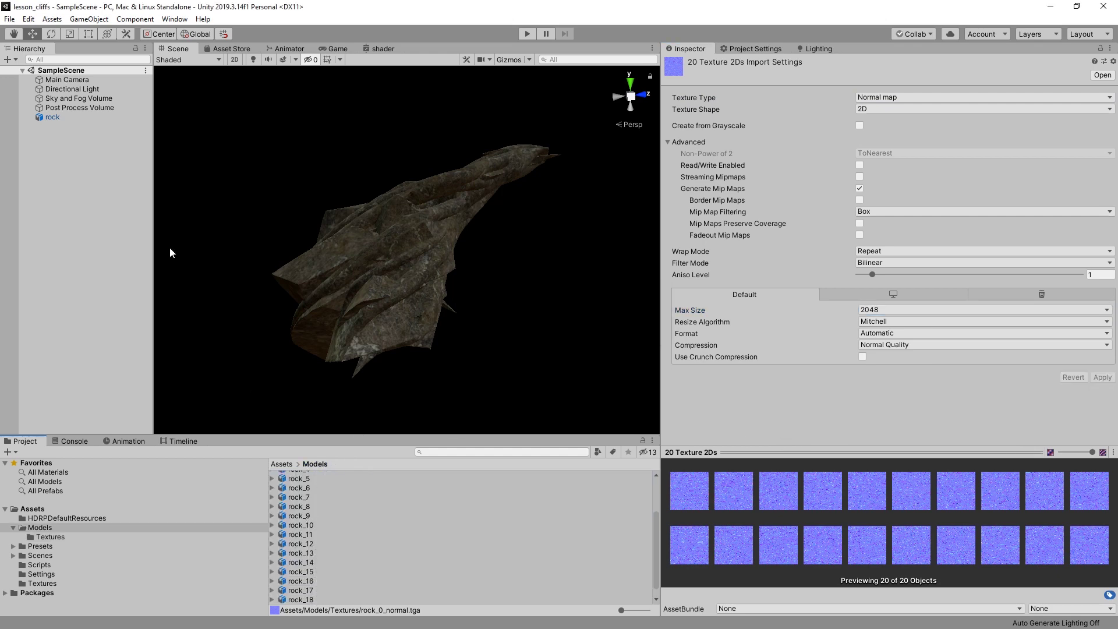
- Delete the old rock and drop rock_12, rock_16, rock_17 and rock_18 into the scene
{"action": "left_click", "coordinate": [44, 117]}
{"action": "key", "text": "Delete"}
{"action": "left_click_drag", "start_coordinate": [294, 544], "coordinate": [113, 278]}
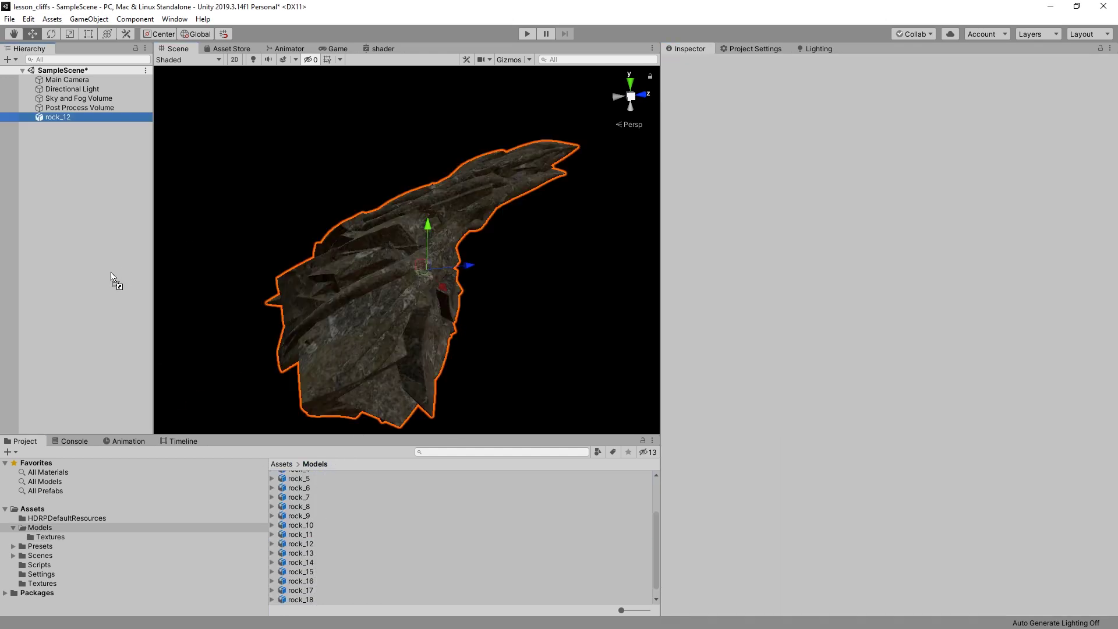
{"action": "left_click_drag", "start_coordinate": [428, 263], "coordinate": [373, 268], "text": "alt"}
{"action": "left_click_drag", "start_coordinate": [332, 540], "coordinate": [149, 277]}
{"action": "mouse_move", "coordinate": [469, 272]}
{"action": "left_mouse_down"}
{"action": "mouse_move", "coordinate": [292, 269]}
{"action": "mouse_move", "coordinate": [260, 392]}
{"action": "left_mouse_up"}
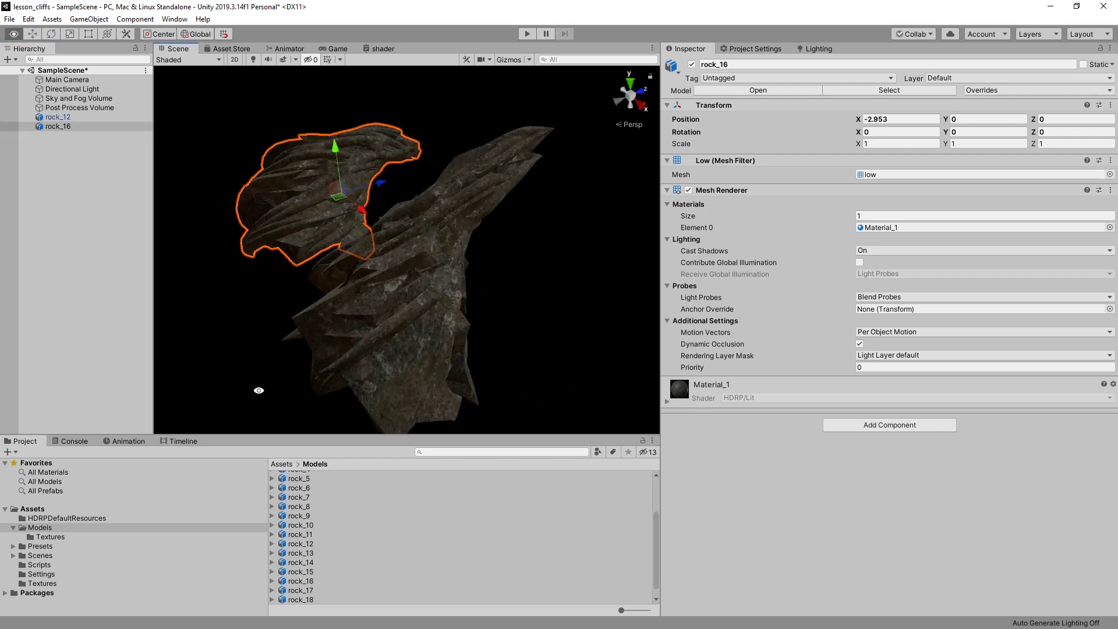
{"action": "left_click_drag", "start_coordinate": [303, 589], "coordinate": [547, 297]}
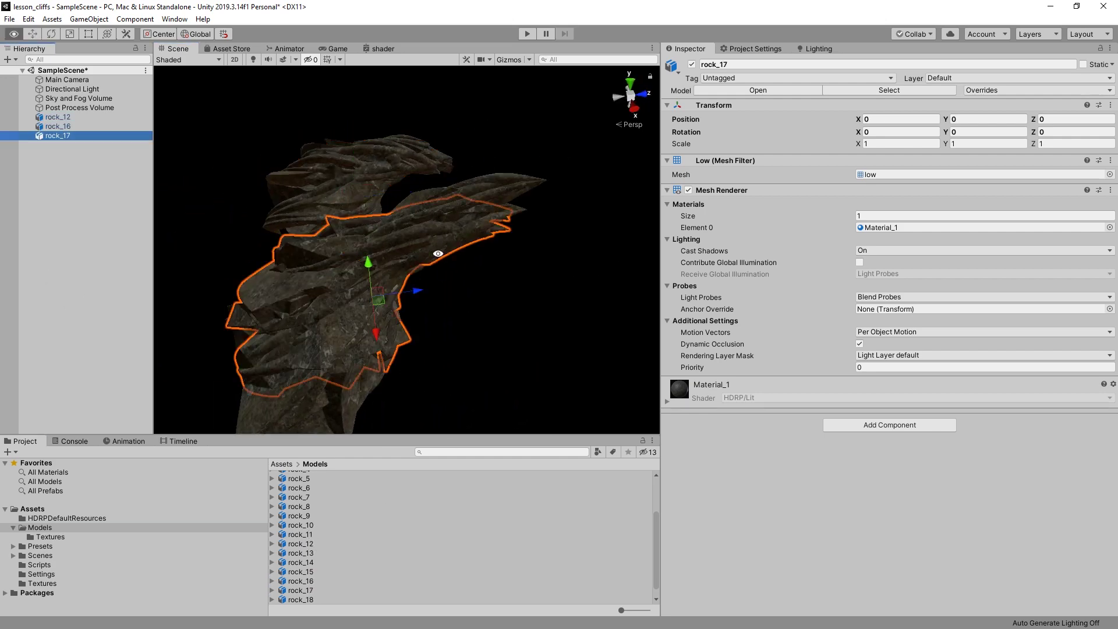
{"action": "scroll", "coordinate": [548, 297], "scroll_direction": "down", "scroll_amount": 3}
{"action": "mouse_move", "coordinate": [300, 599]}
{"action": "left_mouse_down"}
{"action": "mouse_move", "coordinate": [239, 343]}
{"action": "mouse_move", "coordinate": [474, 168]}
{"action": "mouse_move", "coordinate": [509, 163]}
{"action": "mouse_move", "coordinate": [469, 146]}
{"action": "mouse_move", "coordinate": [457, 386]}
{"action": "mouse_move", "coordinate": [521, 324]}
{"action": "left_mouse_up"}
- Rotate rock_18 to -194.943 and move it to -1.25, 0.57, 2.32 beside the others
{"action": "key", "text": "e"}
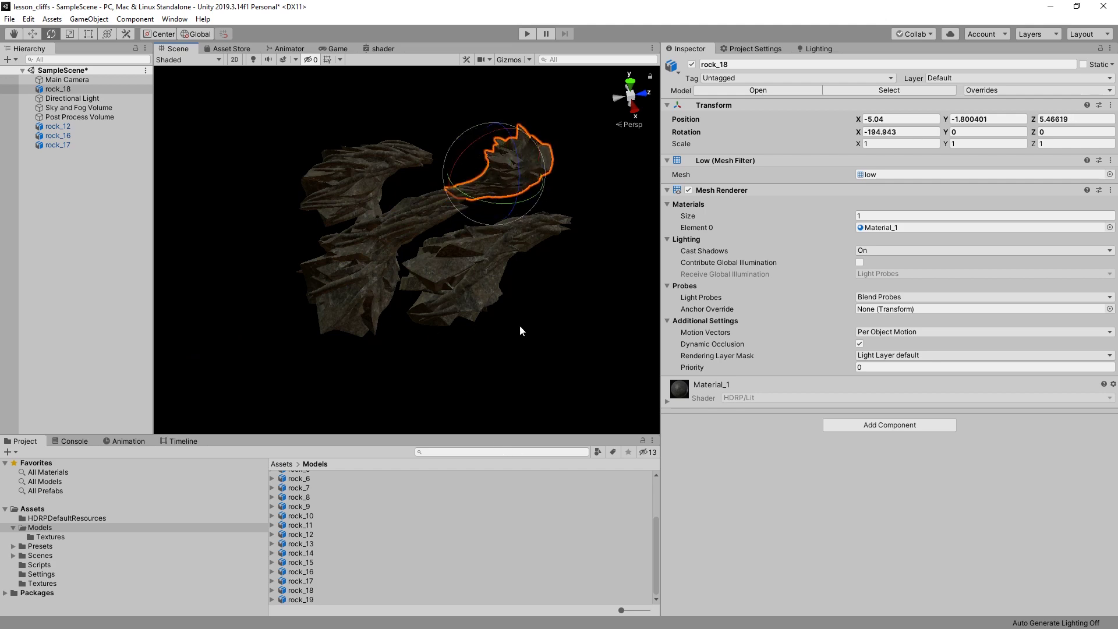
{"action": "right_click_drag", "start_coordinate": [521, 324], "coordinate": [535, 133], "text": "alt"}
{"action": "mouse_move", "coordinate": [535, 133]}
{"action": "left_mouse_down", "text": "alt"}
{"action": "mouse_move", "coordinate": [512, 162]}
{"action": "mouse_move", "coordinate": [512, 219]}
{"action": "mouse_move", "coordinate": [630, 275]}
{"action": "mouse_move", "coordinate": [424, 288]}
{"action": "left_mouse_up", "text": "alt"}
{"action": "scroll", "coordinate": [470, 291], "scroll_direction": "down", "scroll_amount": 5}
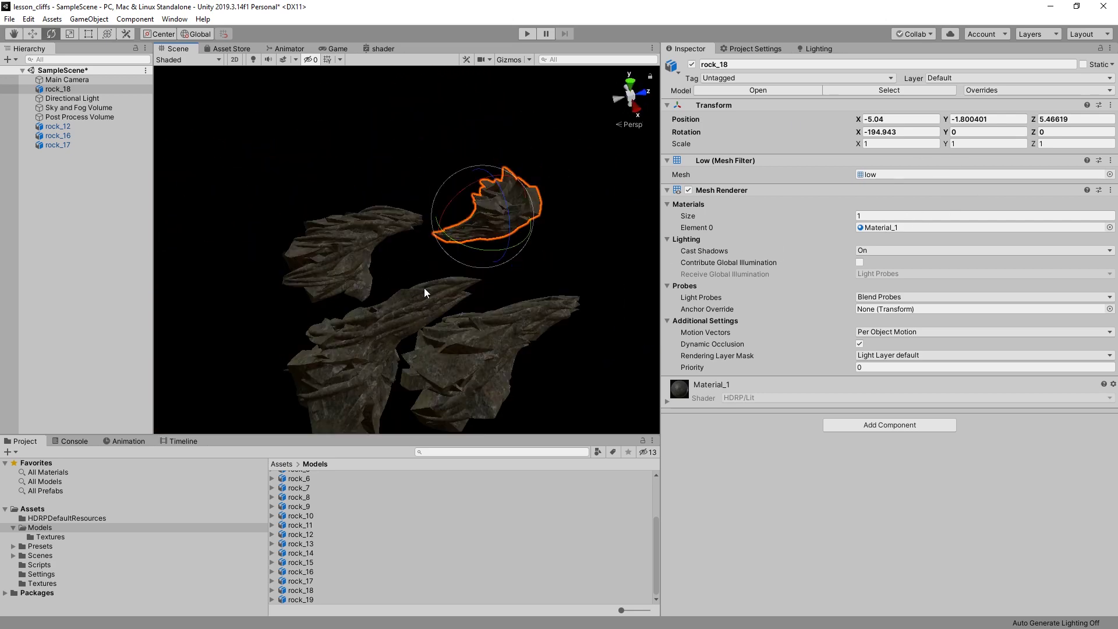
{"action": "scroll", "coordinate": [499, 305], "scroll_direction": "up", "scroll_amount": 5}
{"action": "mouse_move", "coordinate": [499, 305]}
{"action": "left_mouse_down", "text": "alt"}
{"action": "mouse_move", "coordinate": [450, 210]}
{"action": "mouse_move", "coordinate": [489, 180]}
{"action": "mouse_move", "coordinate": [584, 310]}
{"action": "mouse_move", "coordinate": [499, 339]}
{"action": "mouse_move", "coordinate": [399, 309]}
{"action": "left_mouse_up", "text": "alt"}
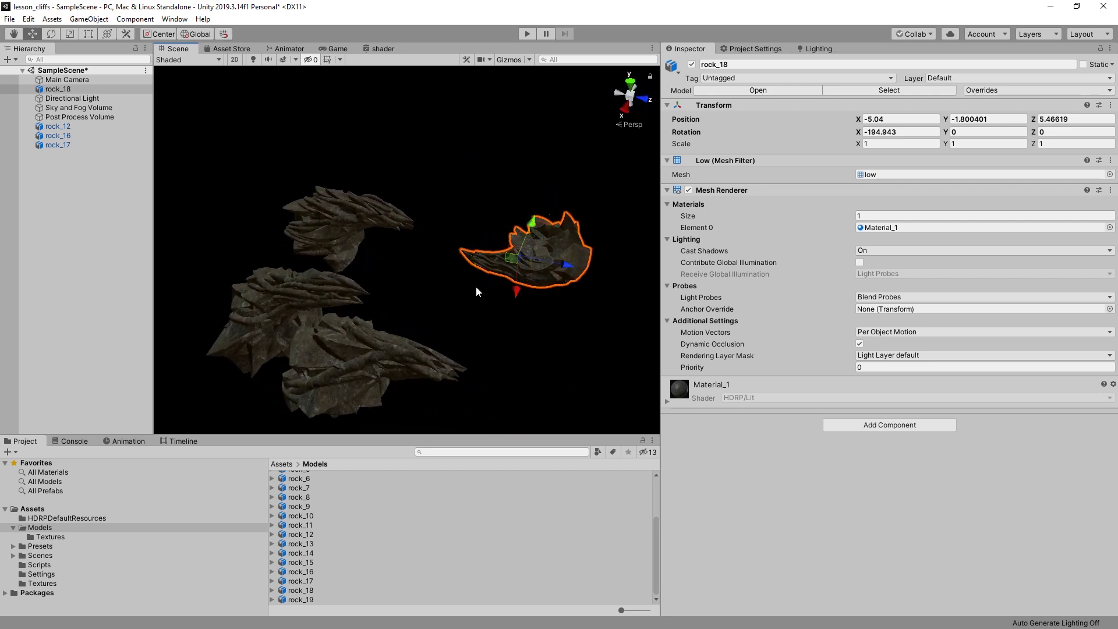
{"action": "mouse_move", "coordinate": [510, 266]}
{"action": "left_mouse_down"}
{"action": "mouse_move", "coordinate": [395, 318]}
{"action": "mouse_move", "coordinate": [402, 224]}
{"action": "mouse_move", "coordinate": [464, 243]}
{"action": "mouse_move", "coordinate": [498, 220]}
{"action": "left_mouse_up"}
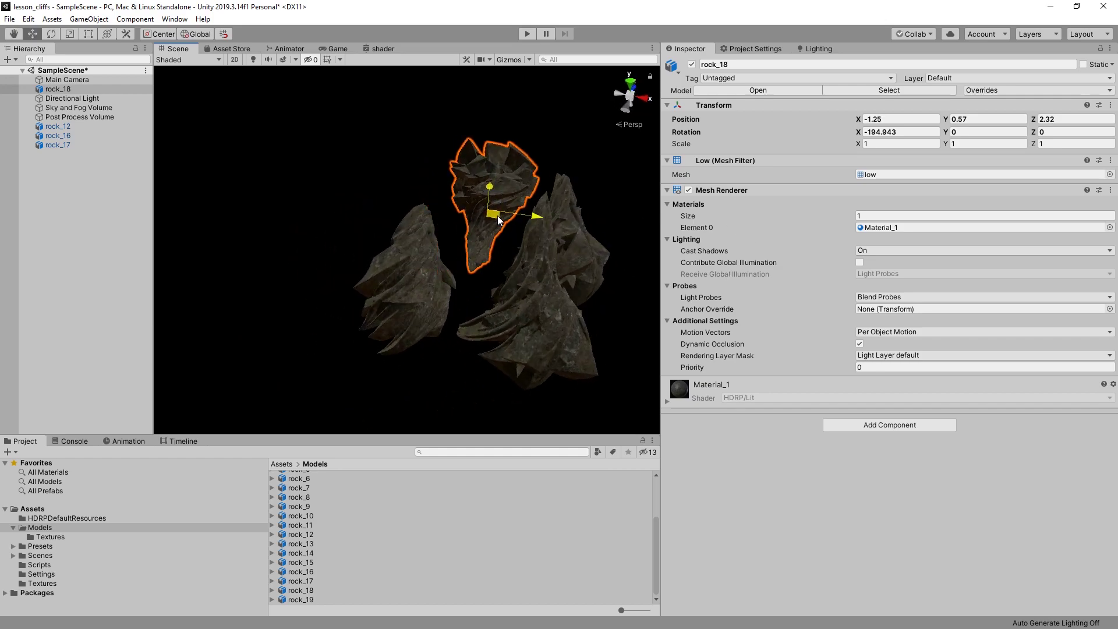